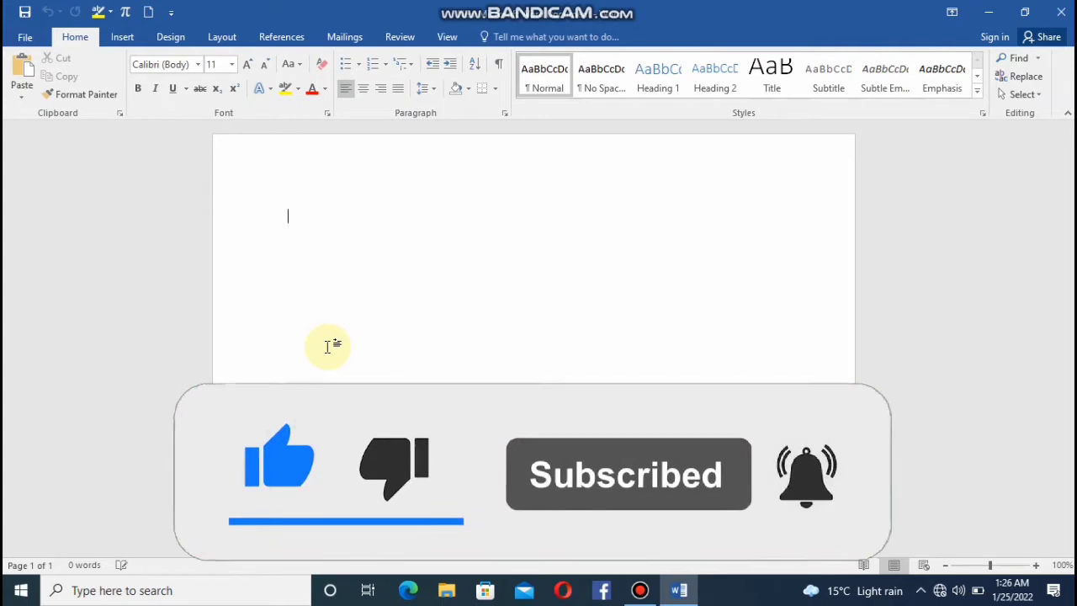
# Paste the copied sample text into the blank document and return to its beginning.
pyautogui.click(179, 40)
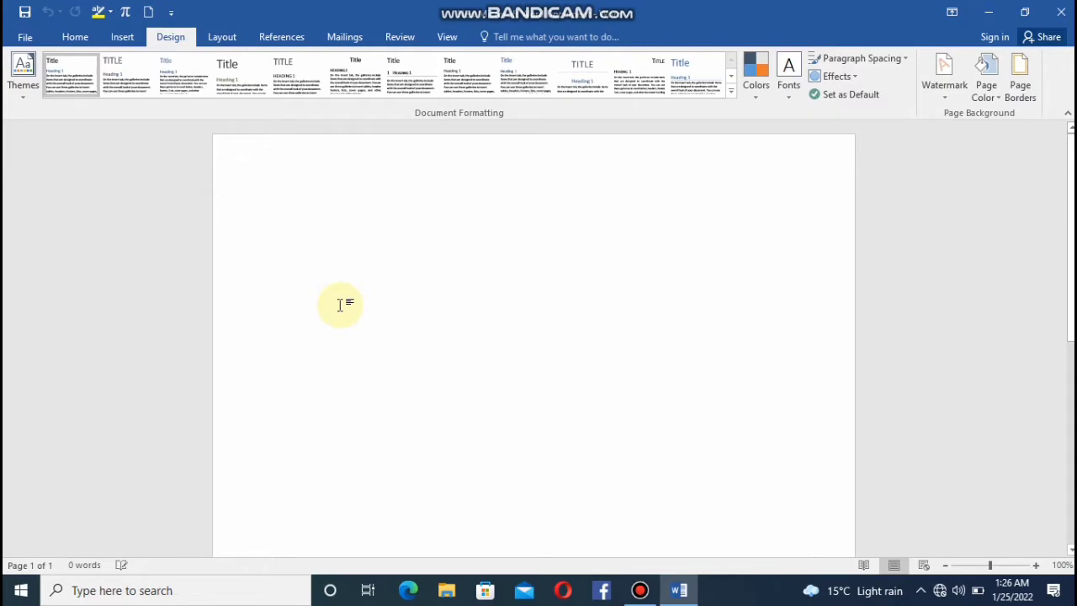
pyautogui.hotkey('ctrl', 'v')
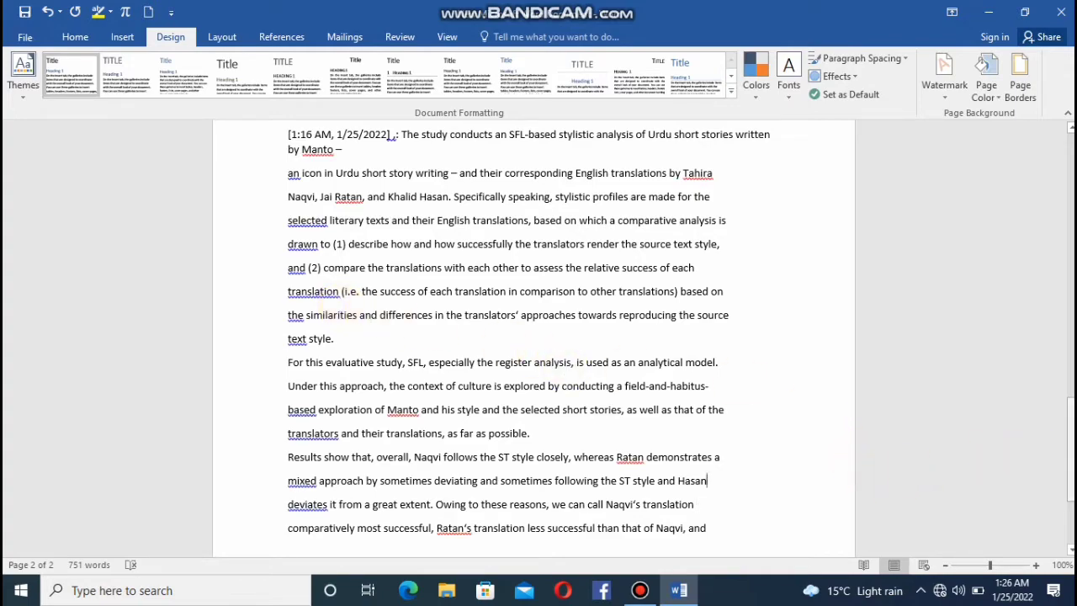
pyautogui.moveTo(1071, 458); pyautogui.dragTo(1068, 190)
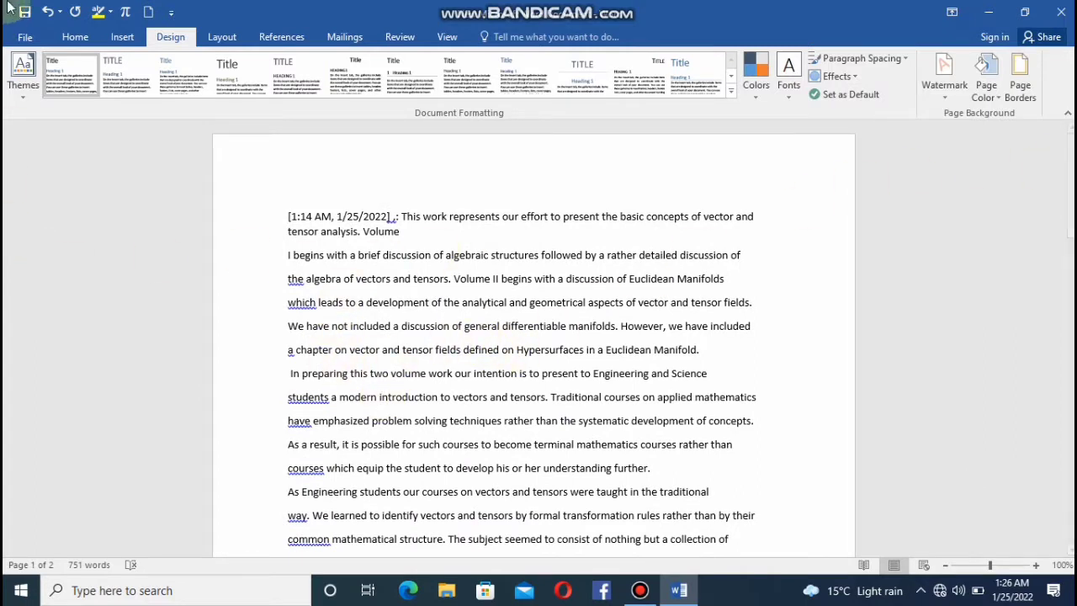
pyautogui.click(25, 81)
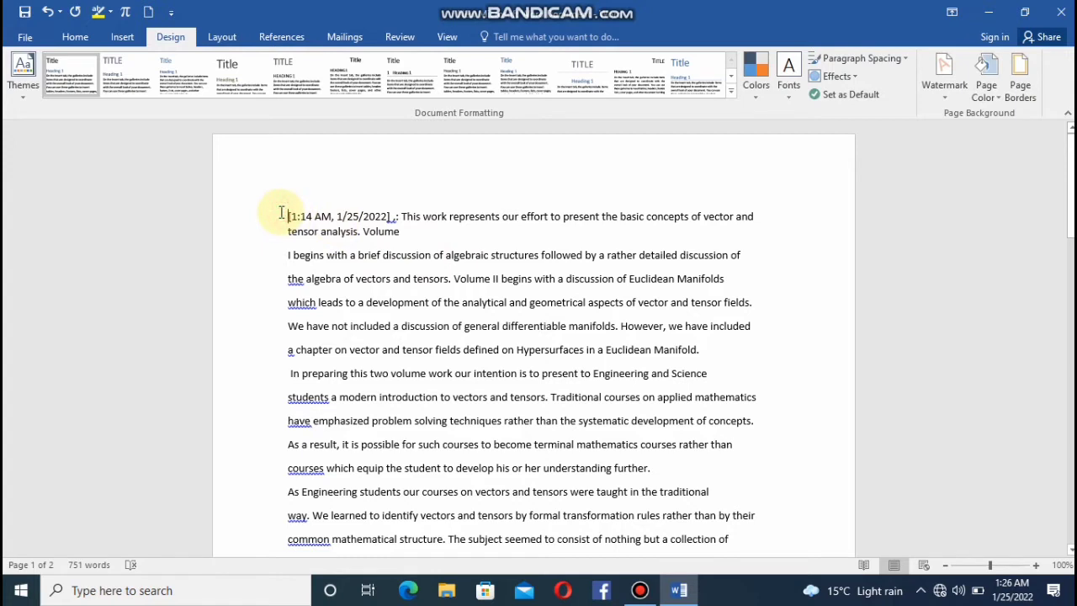
# Add the heading line "Lahore:" above the first paragraph of the document.
pyautogui.scroll(1, 282, 212)
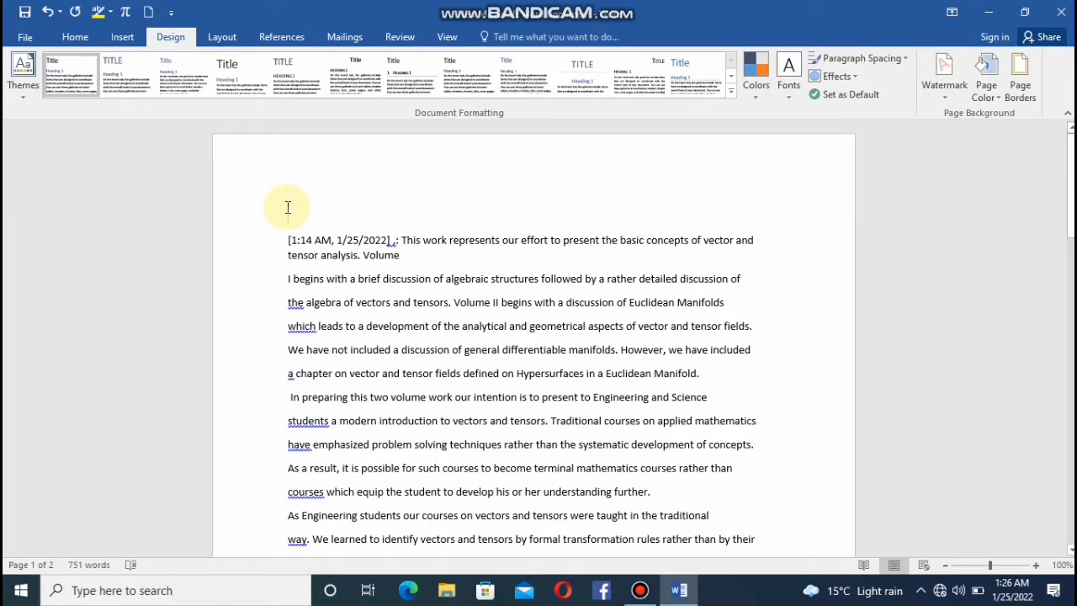
pyautogui.write('[')
pyautogui.write('La')
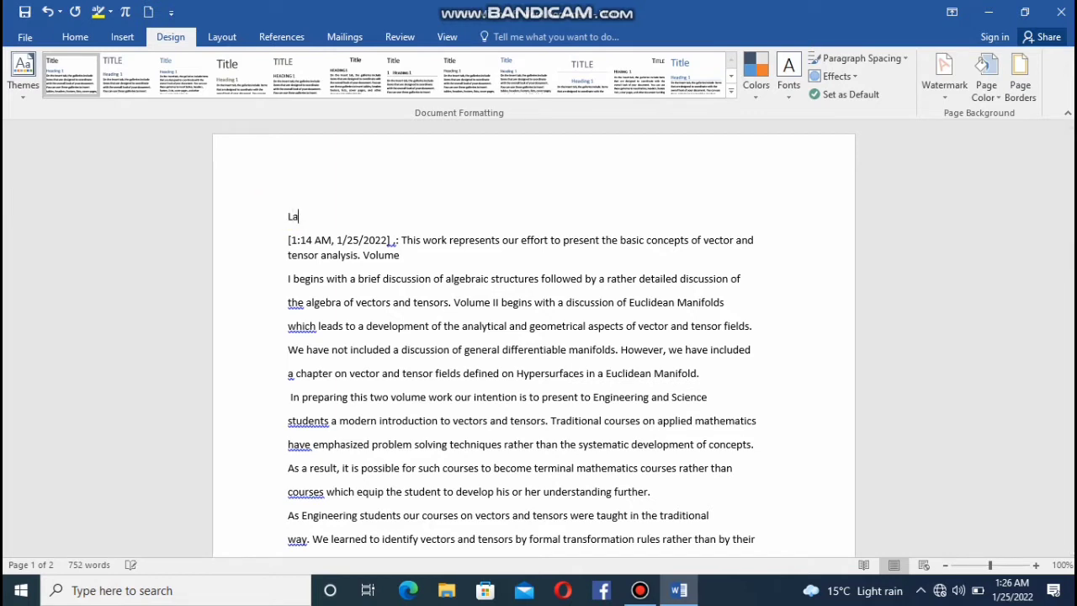
pyautogui.write('hore>')
pyautogui.press('BackSpace')
pyautogui.write(':')
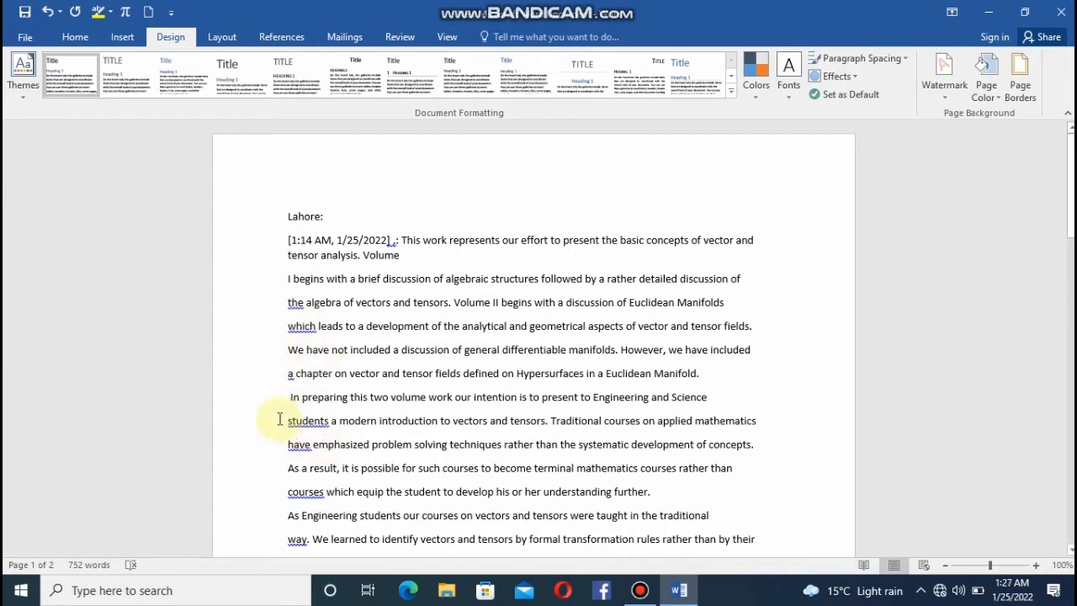
pyautogui.press('Return')
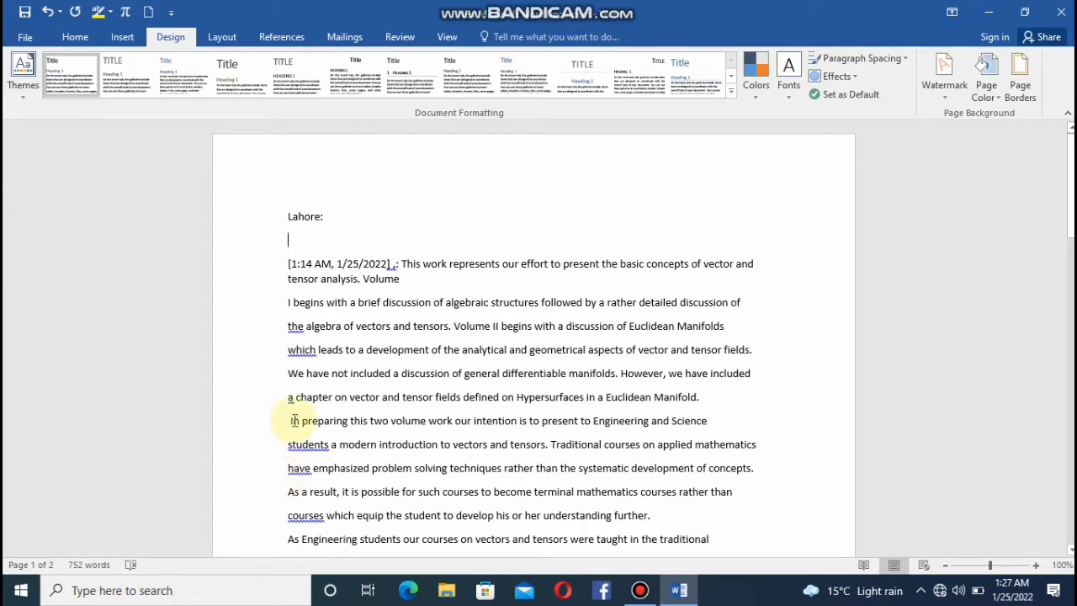
pyautogui.press('BackSpace')
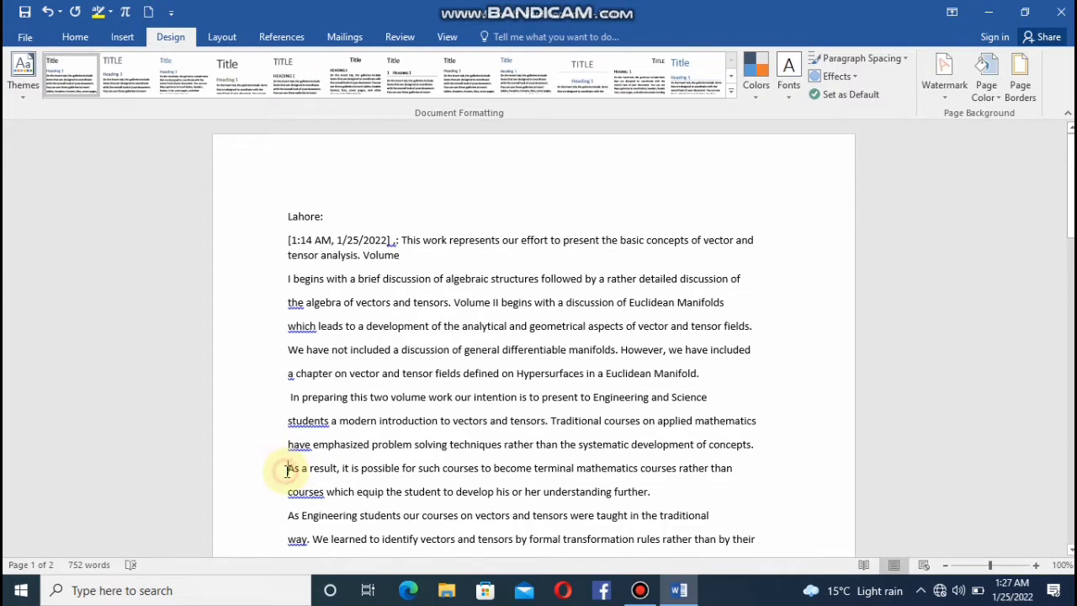
# Insert the heading line "Karachi>" directly above the line beginning "As a result, it is possible".
pyautogui.click(287, 469)
pyautogui.press('Return')
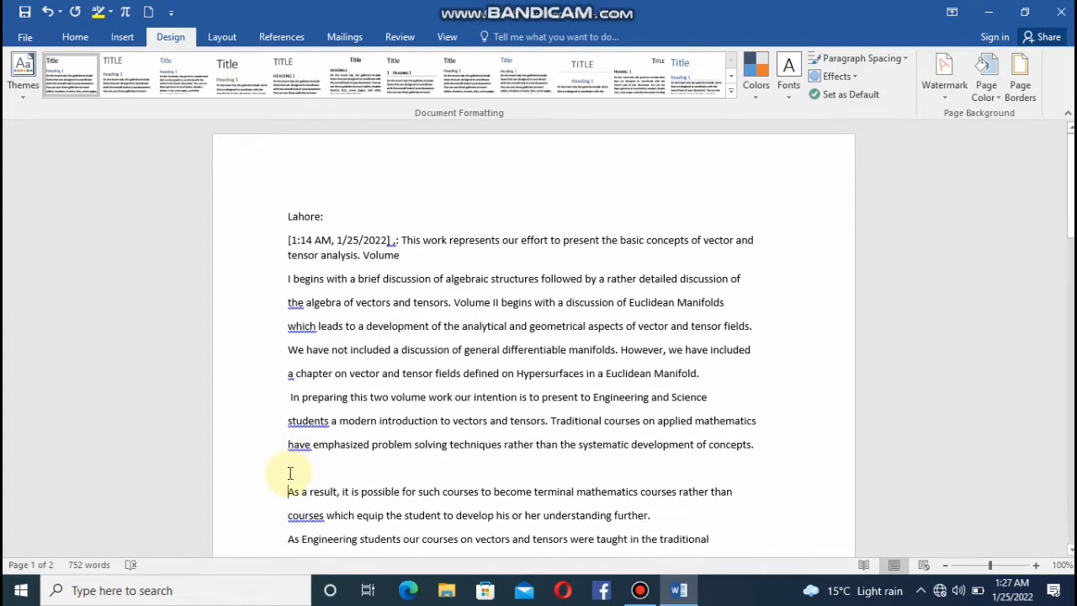
pyautogui.click(290, 473)
pyautogui.write('Karach')
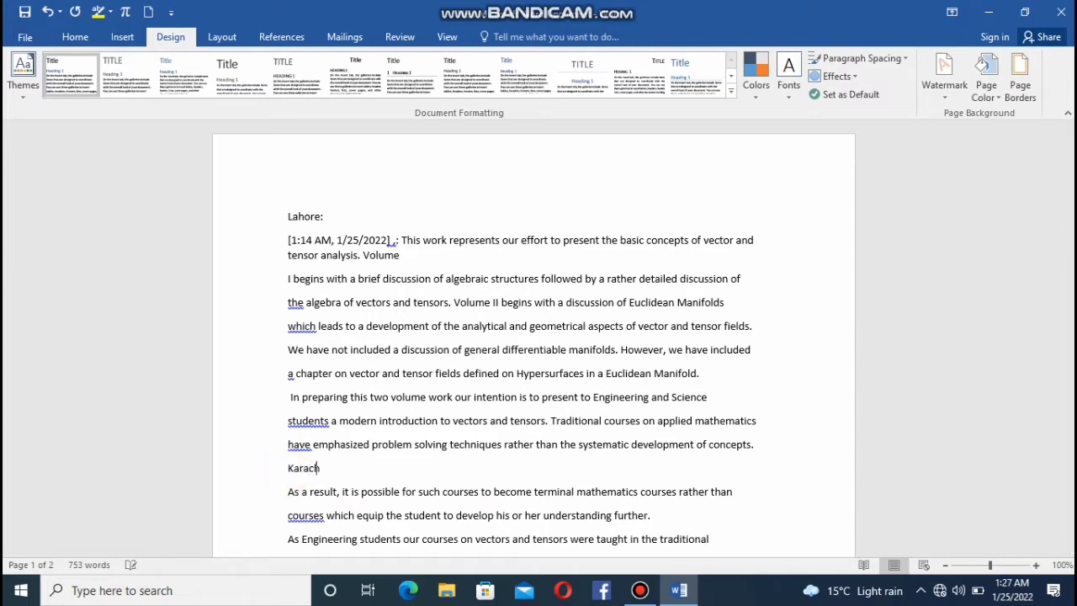
pyautogui.write('i>')
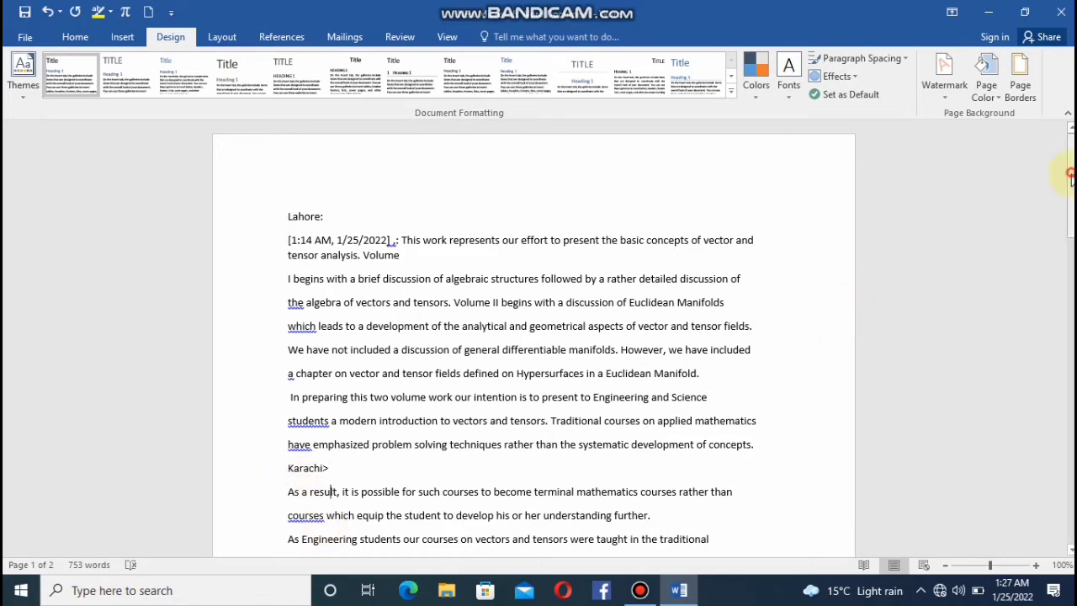
# Insert the heading line "Faislabad" directly above the line beginning "book will aid students".
pyautogui.moveTo(1069, 174); pyautogui.dragTo(1071, 282)
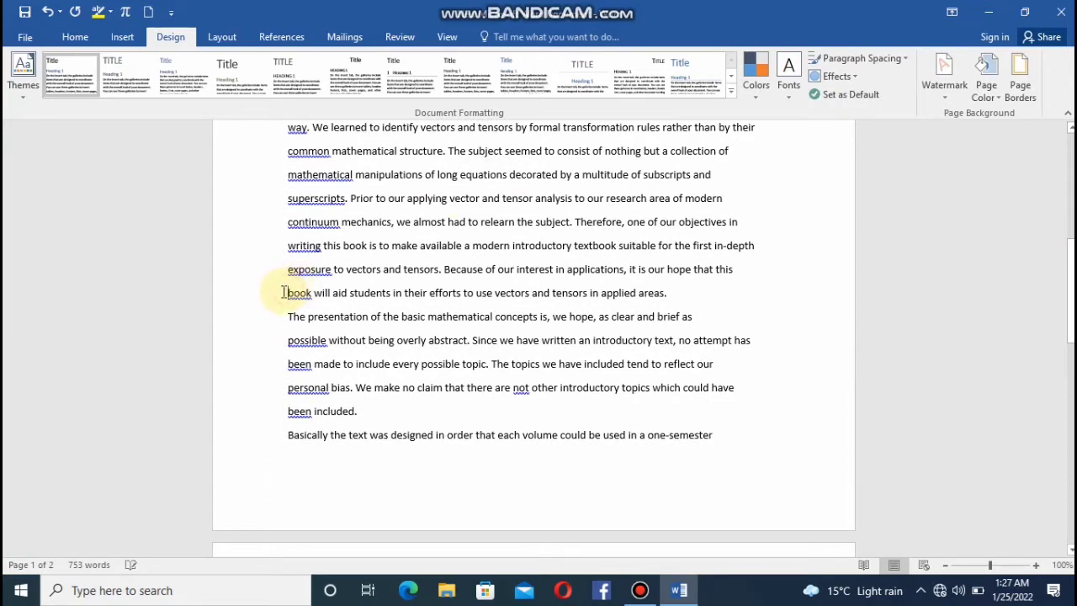
pyautogui.press('Return')
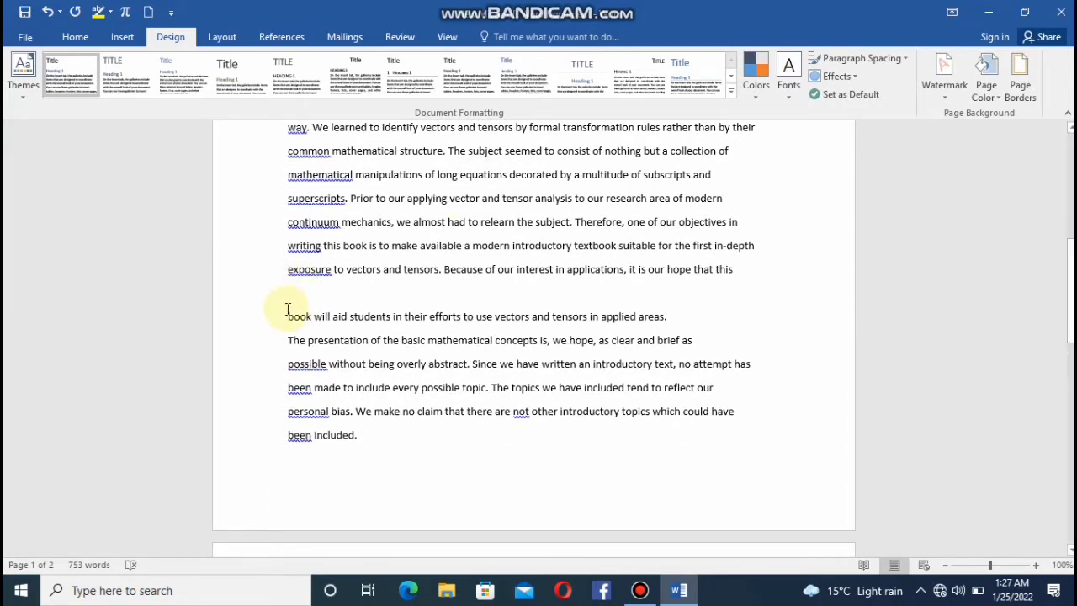
pyautogui.click(289, 304)
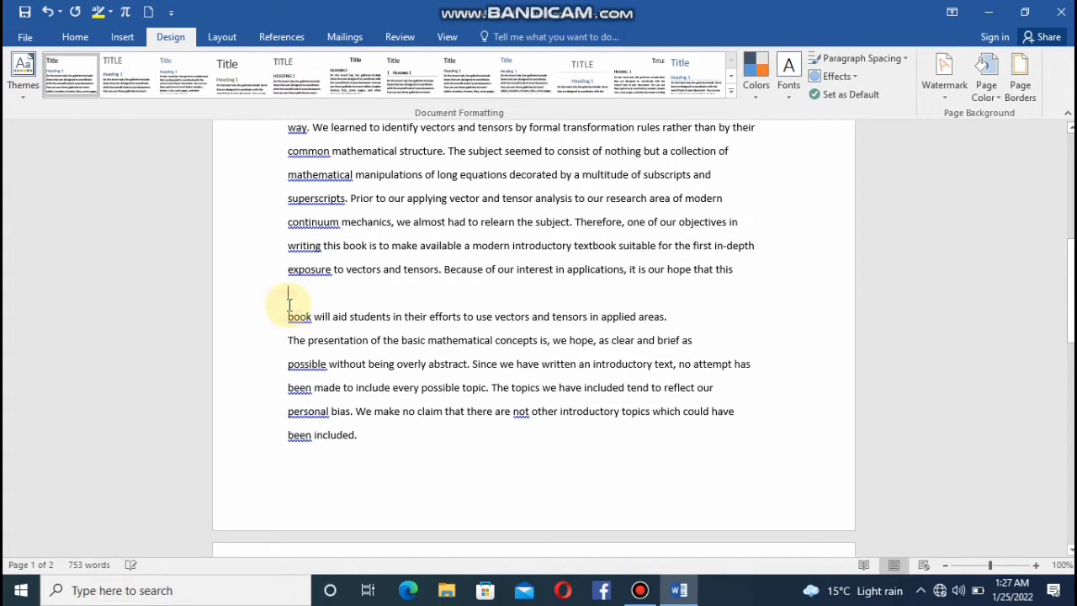
pyautogui.write('Fai')
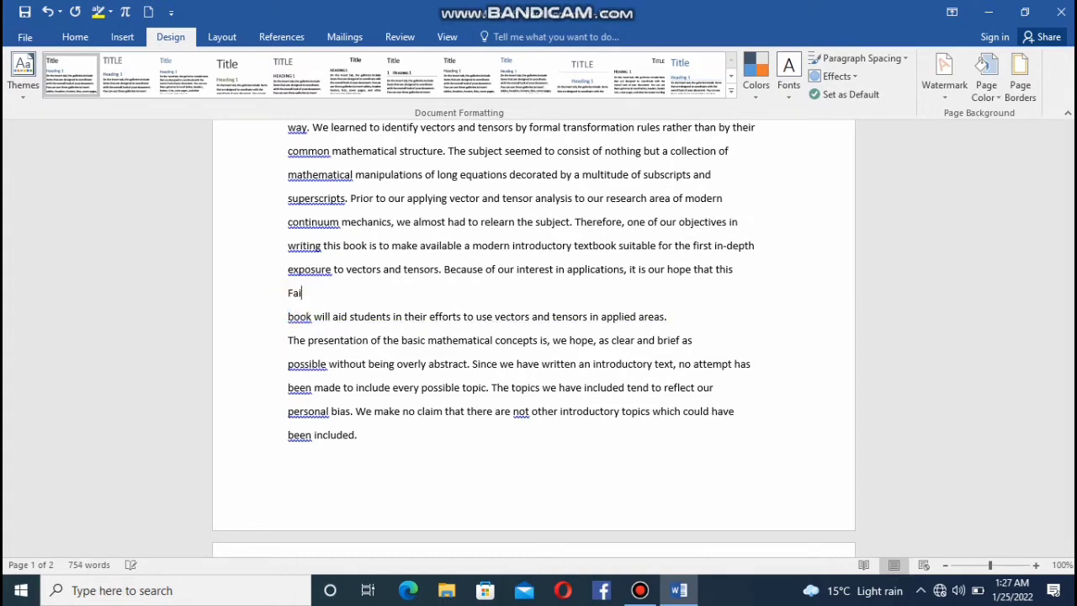
pyautogui.write('slabad')
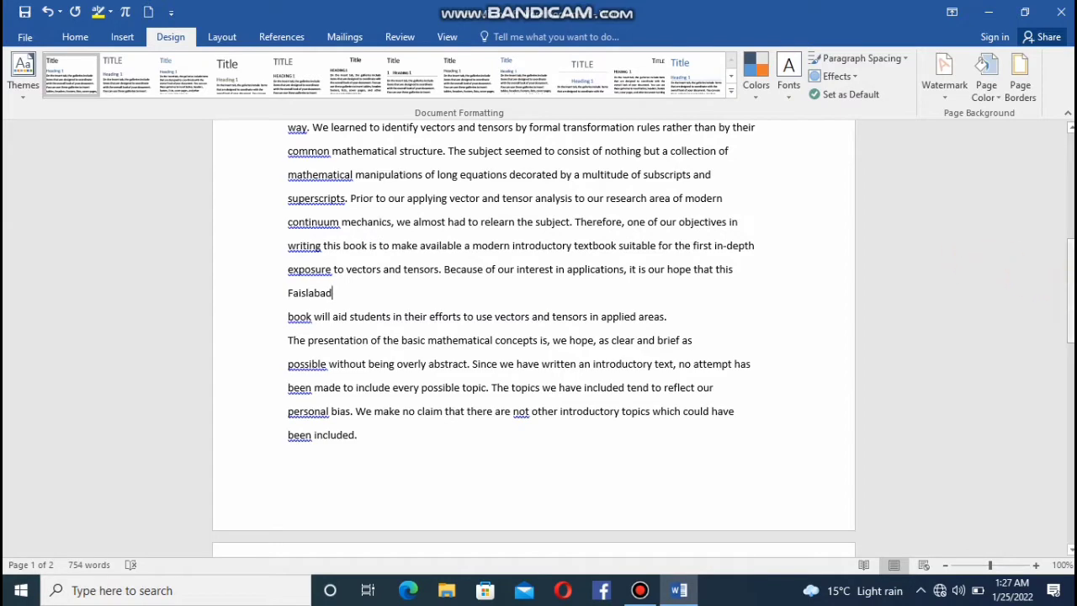
# Insert the heading line "Peshawar." at the start of the second page, above "Basically the text was designed".
pyautogui.moveTo(1070, 286); pyautogui.dragTo(1062, 425)
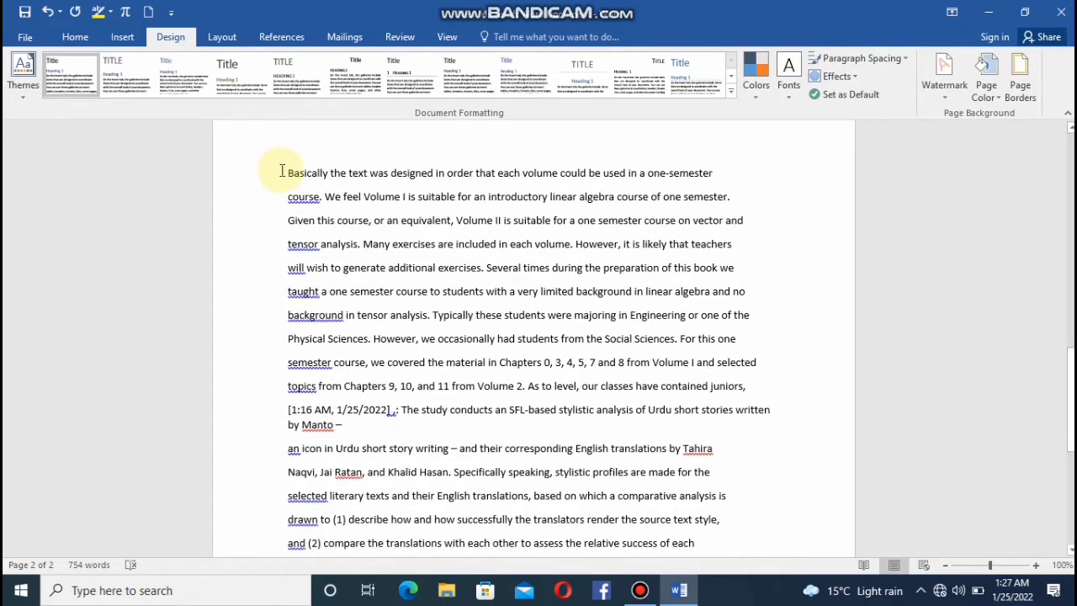
pyautogui.press('Return')
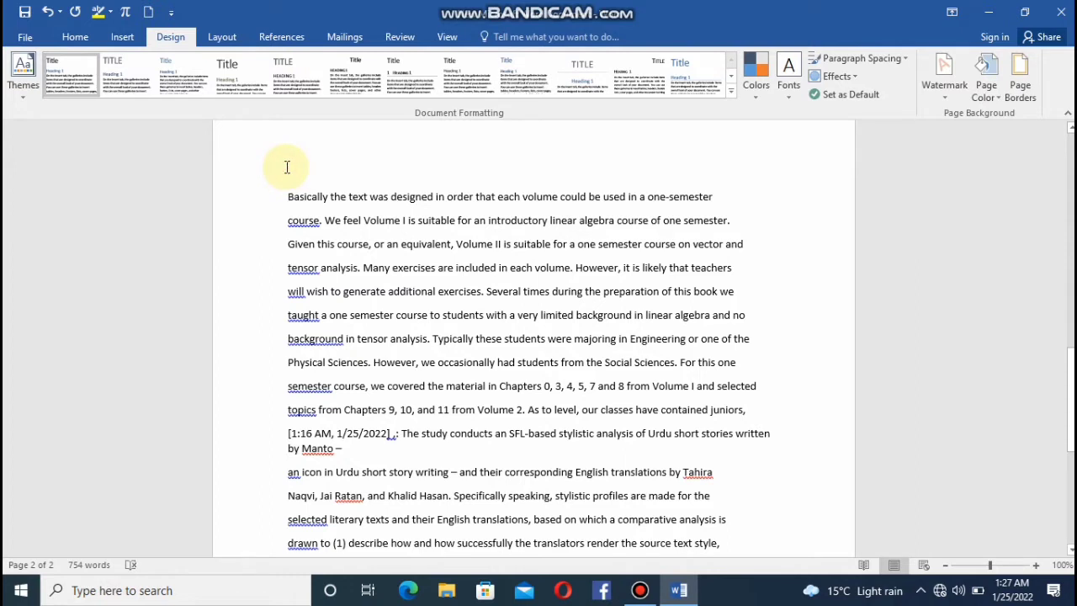
pyautogui.write('P')
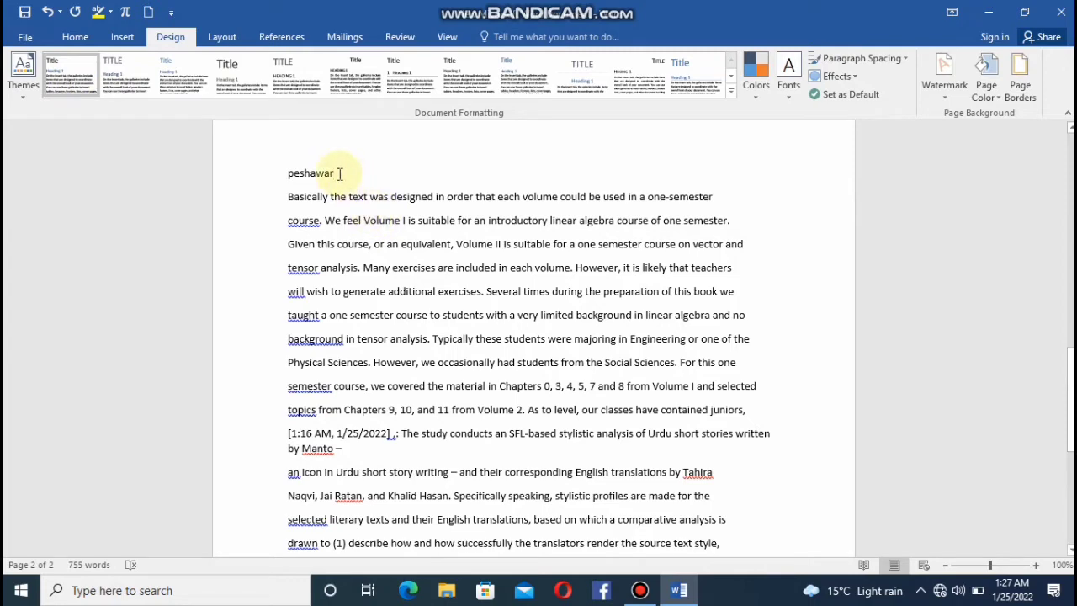
pyautogui.write('.')
# Apply the Title style to the "Lahore:" heading line.
pyautogui.scroll(3, 340, 174)
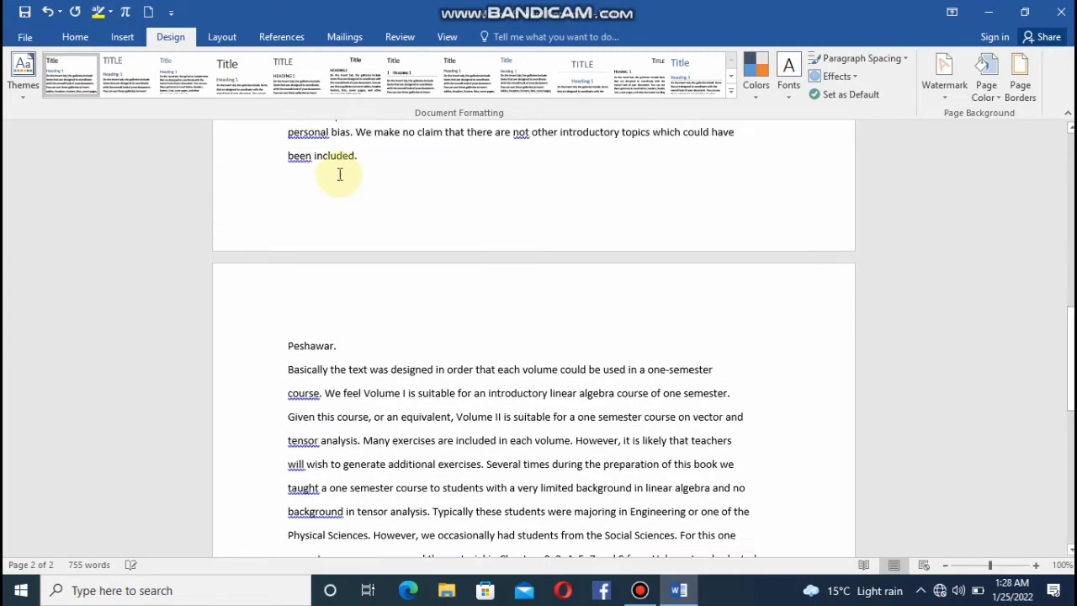
pyautogui.scroll(10, 338, 176)
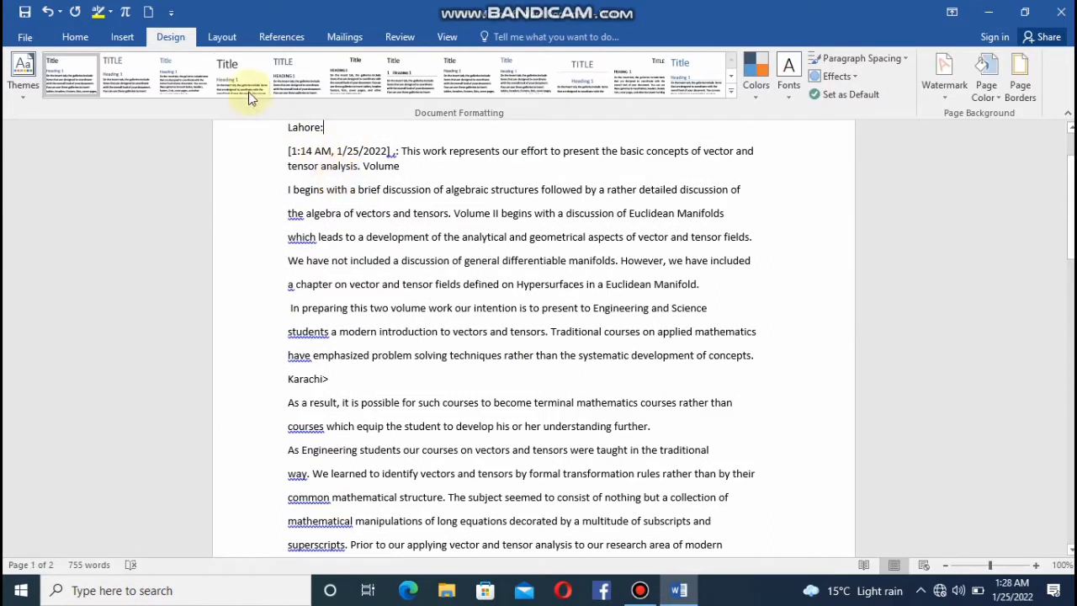
pyautogui.click(75, 37)
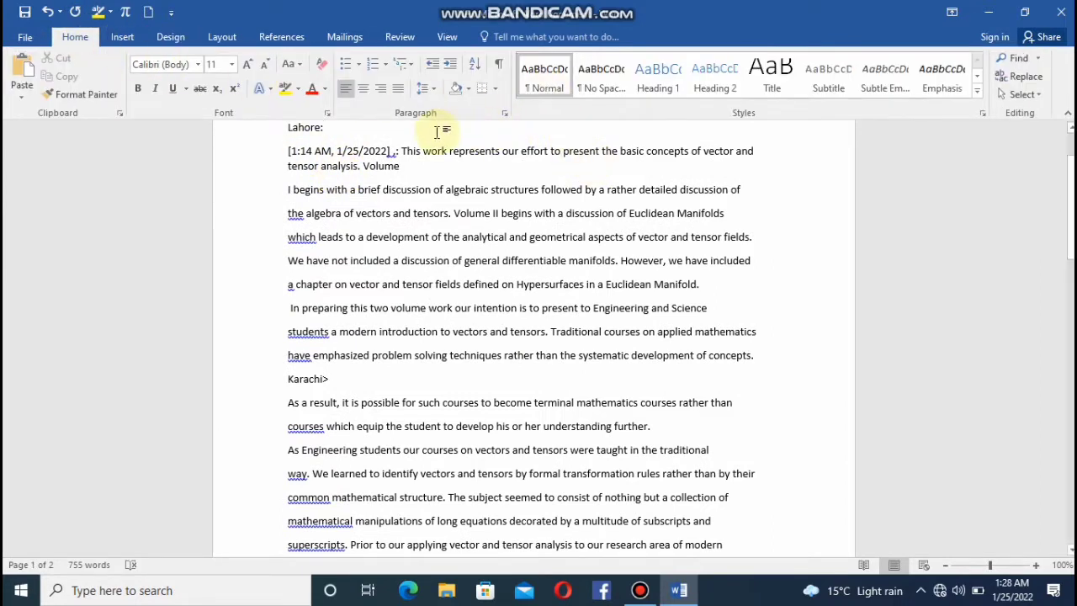
pyautogui.click(370, 133)
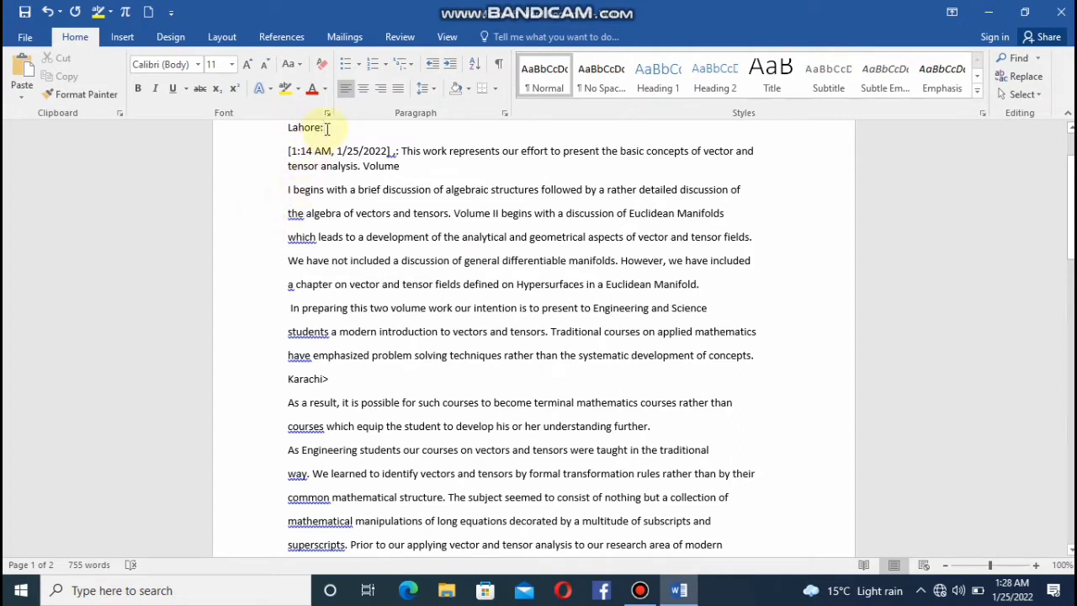
pyautogui.moveTo(327, 127); pyautogui.dragTo(283, 126)
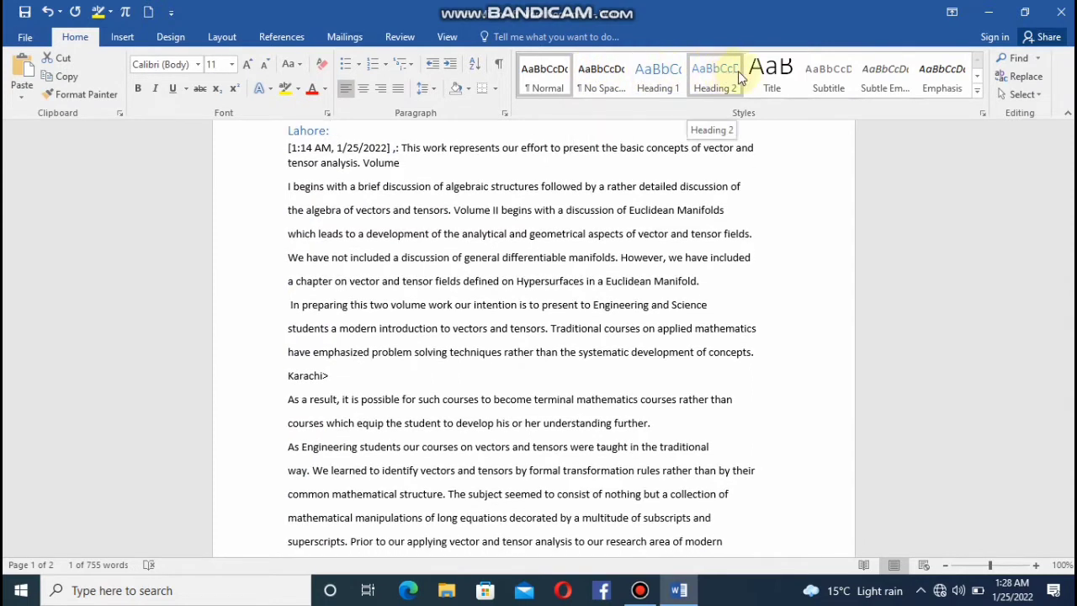
pyautogui.click(753, 76)
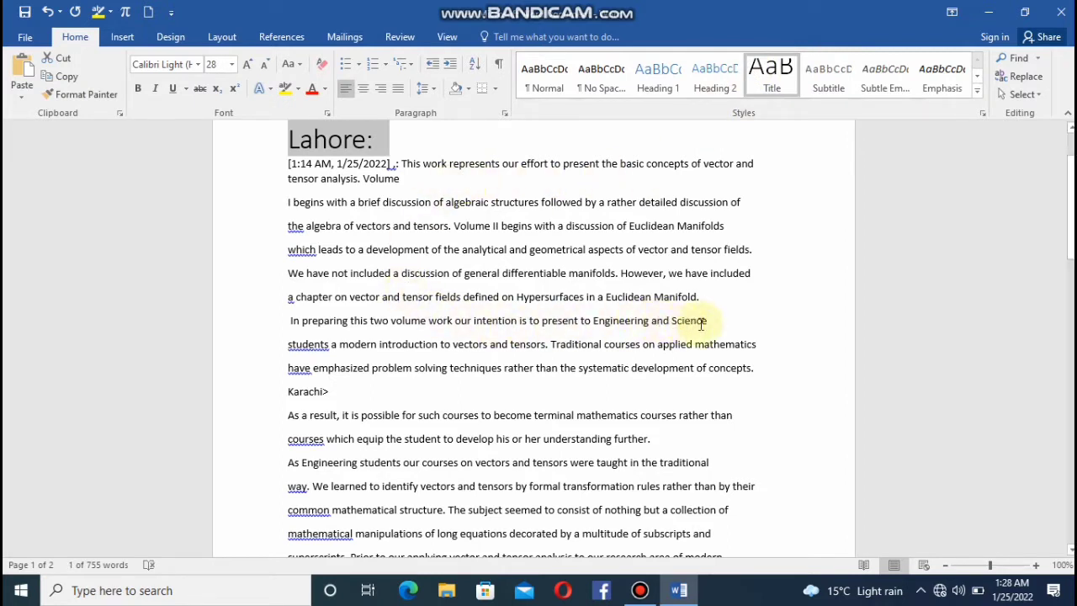
# Apply the Emphasis style to the text under "Lahore:" through the line ending "Engineering and Science".
pyautogui.moveTo(714, 320); pyautogui.dragTo(288, 165)
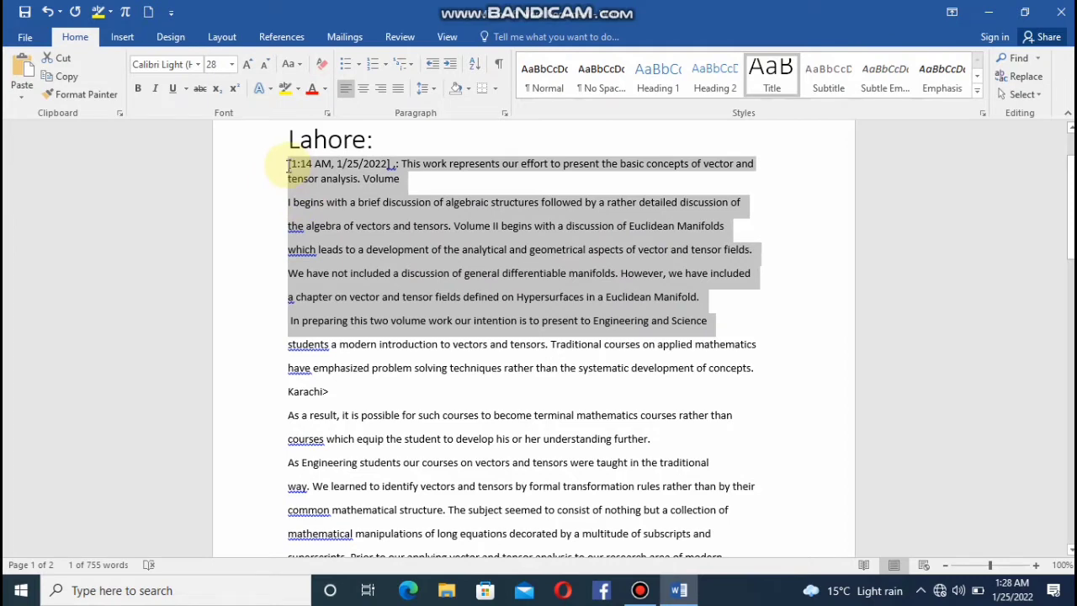
pyautogui.click(948, 74)
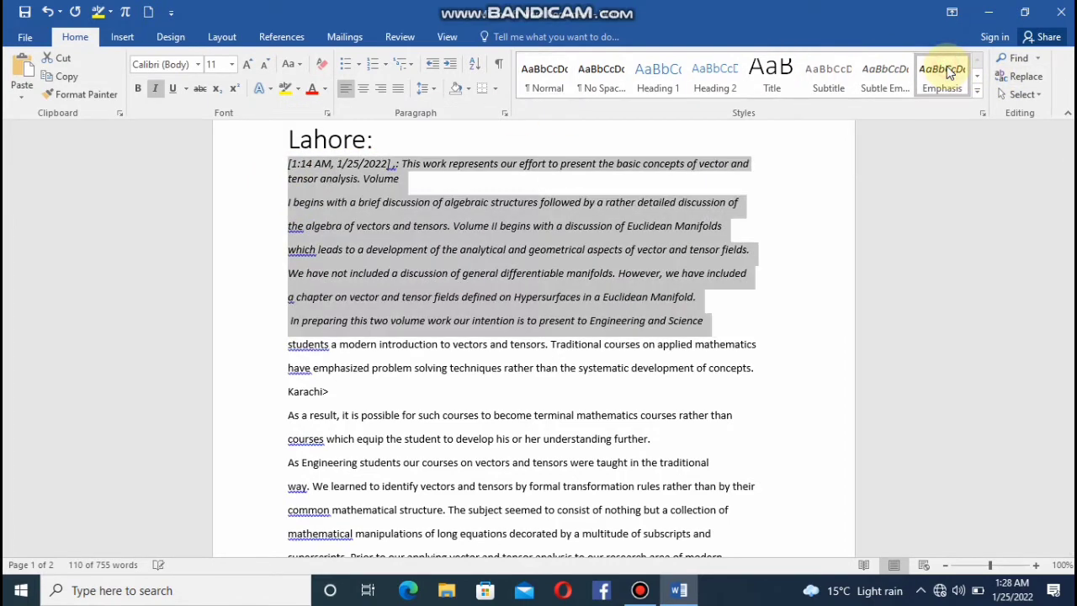
pyautogui.click(633, 414)
# Apply the Intense Quote style to the text under "Faislabad", from "book will aid students" through "been included.".
pyautogui.moveTo(1071, 243); pyautogui.dragTo(1071, 293)
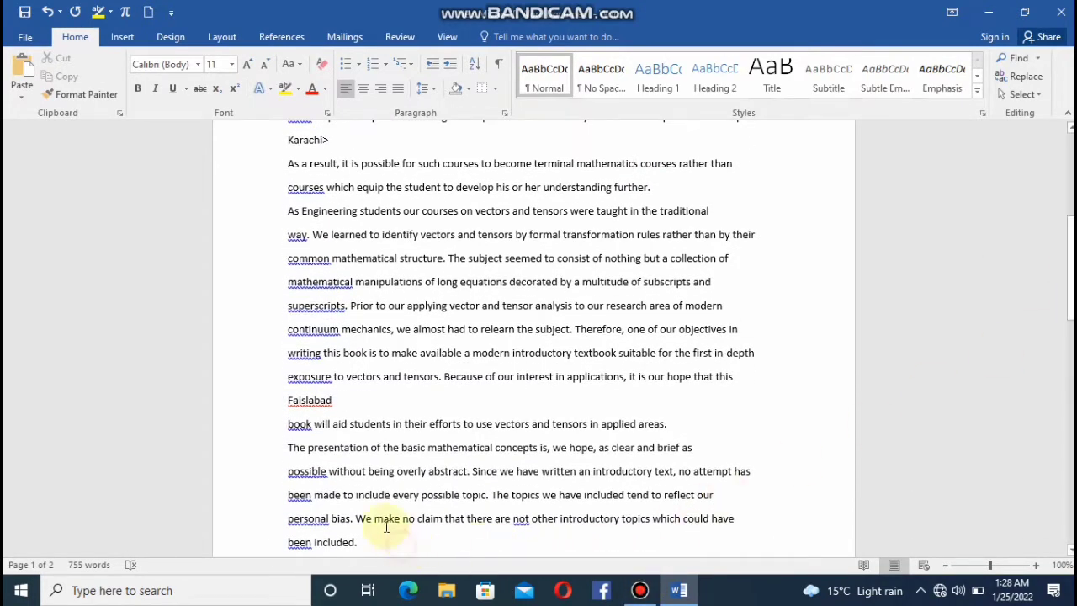
pyautogui.moveTo(370, 544); pyautogui.dragTo(288, 426)
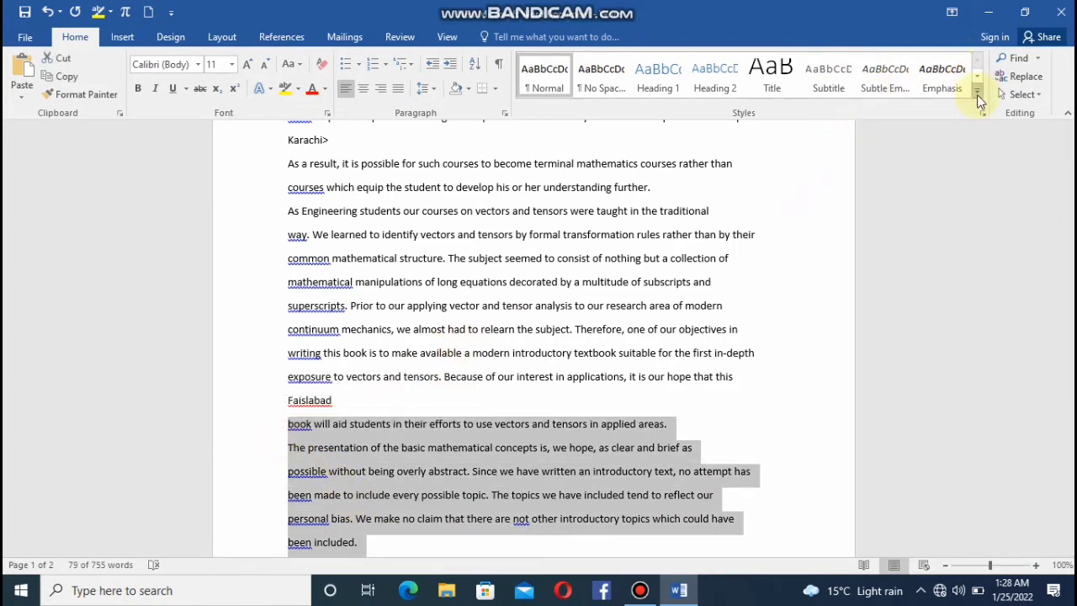
pyautogui.click(978, 99)
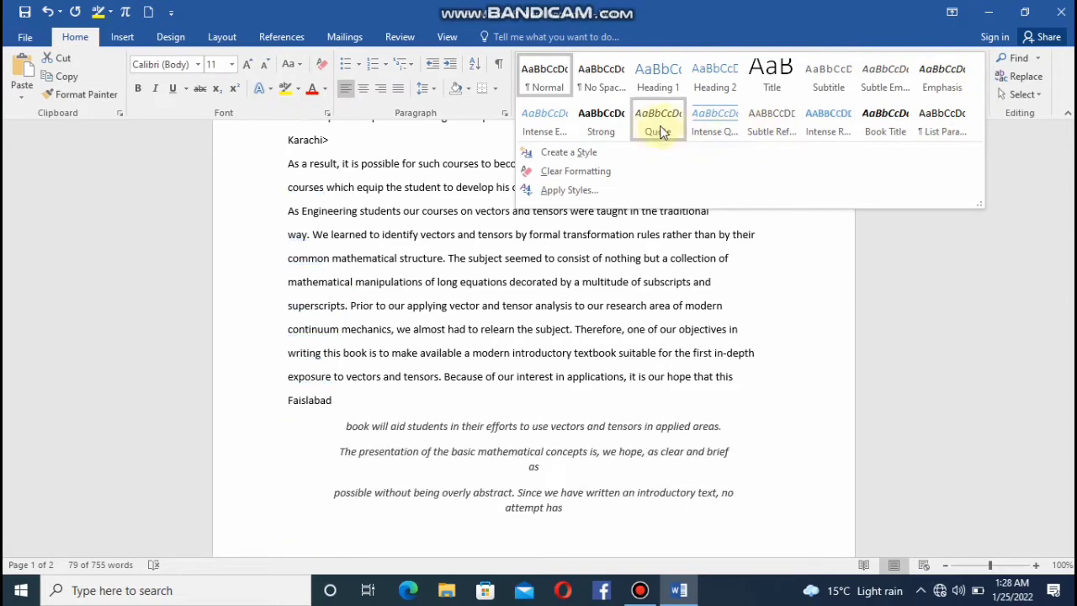
pyautogui.click(692, 126)
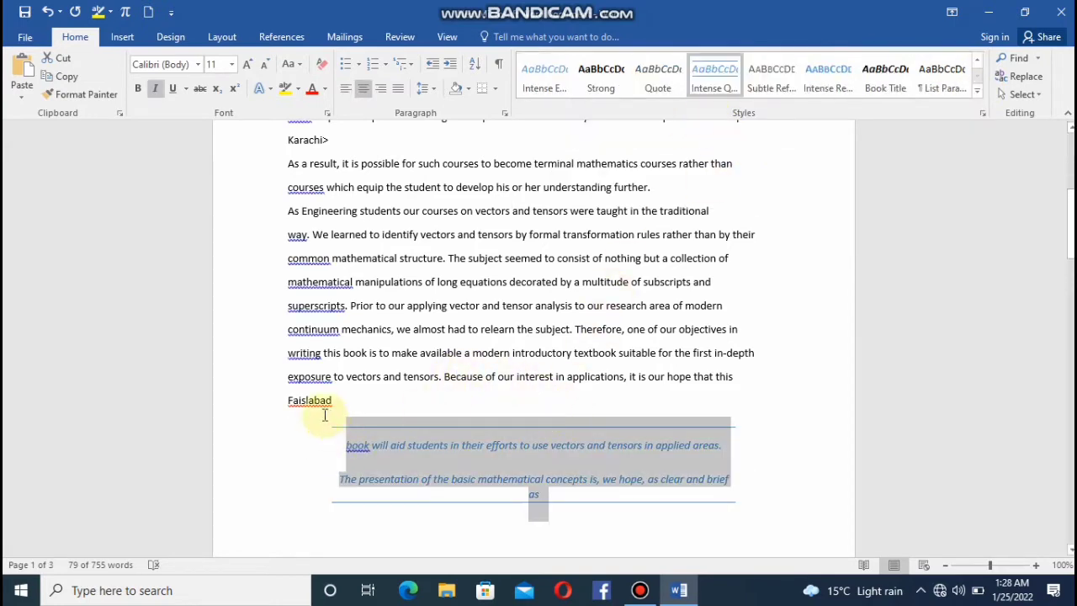
# Apply the Strong style to the "Faislabad" heading line.
pyautogui.moveTo(334, 398); pyautogui.dragTo(271, 399)
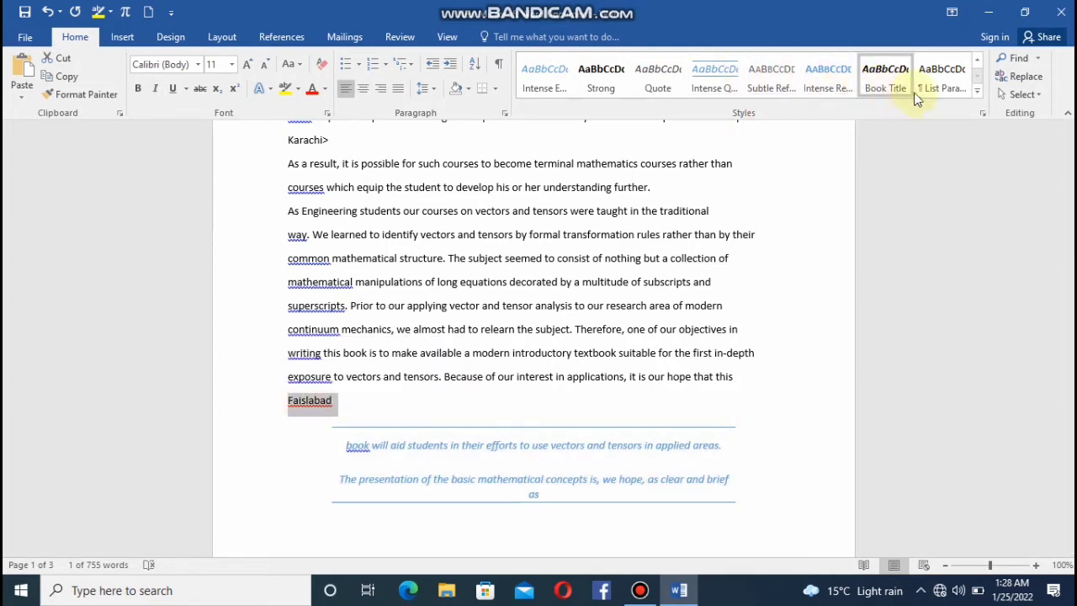
pyautogui.click(973, 91)
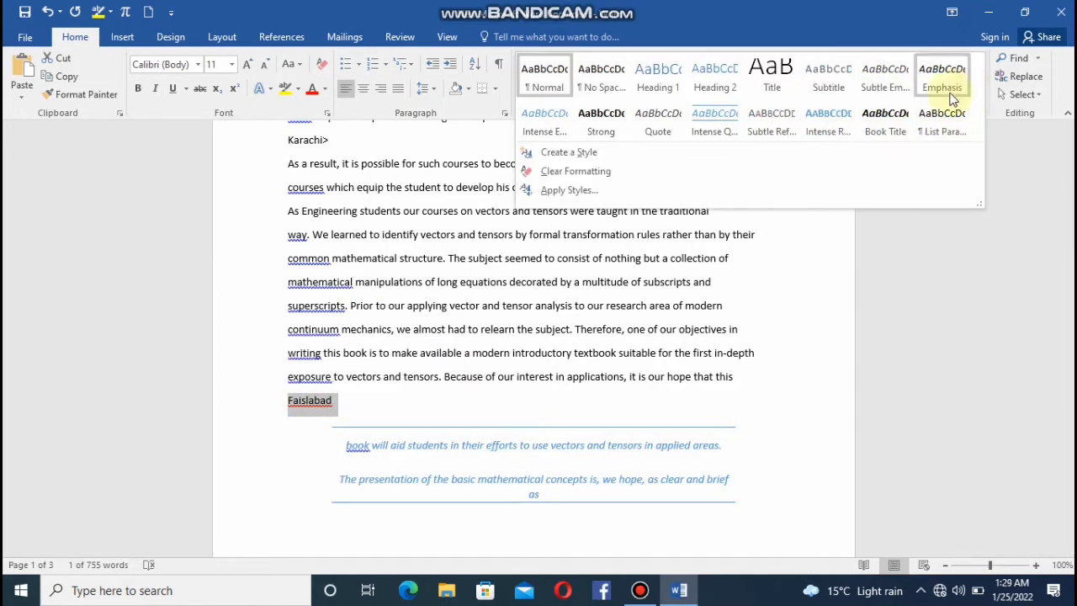
pyautogui.click(605, 124)
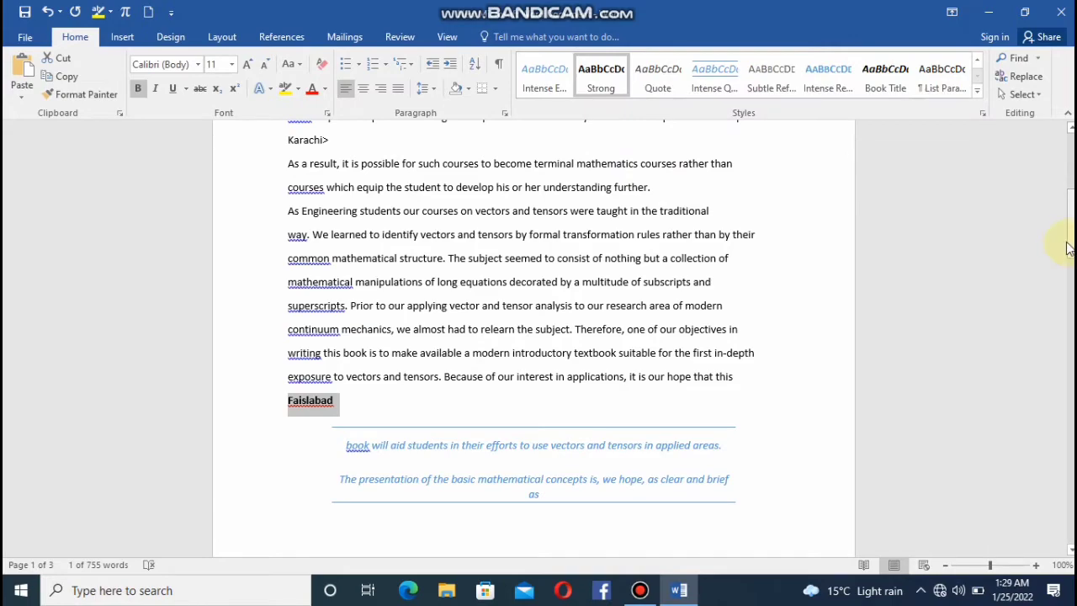
# Apply the Title style to the "Peshawar." heading and Subtle Emphasis to the text below it, down to the line before "an icon in Urdu".
pyautogui.moveTo(1067, 248); pyautogui.dragTo(1067, 364)
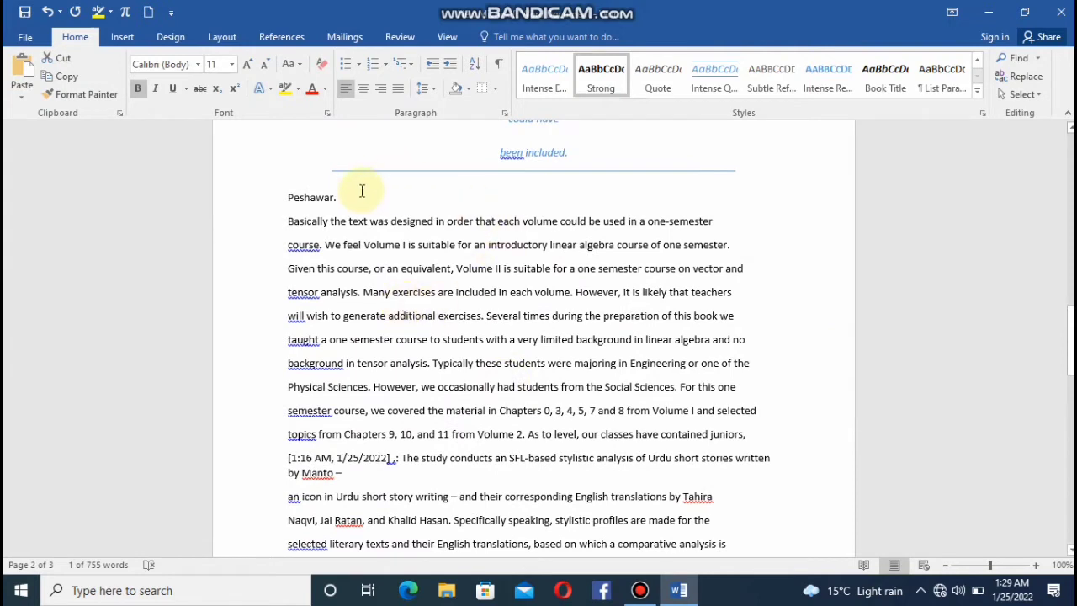
pyautogui.click(333, 198)
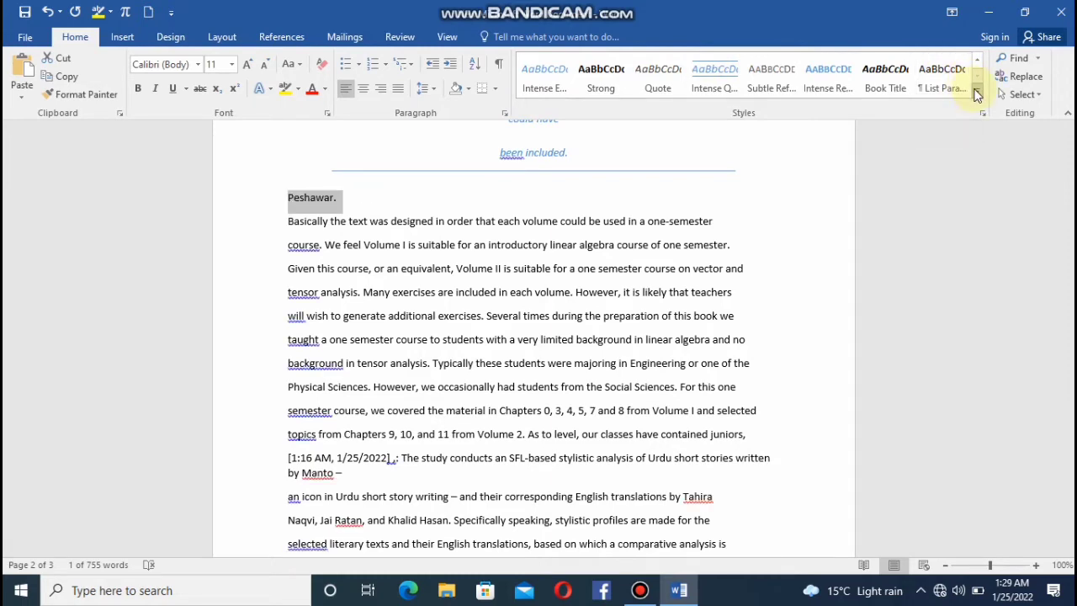
pyautogui.click(977, 90)
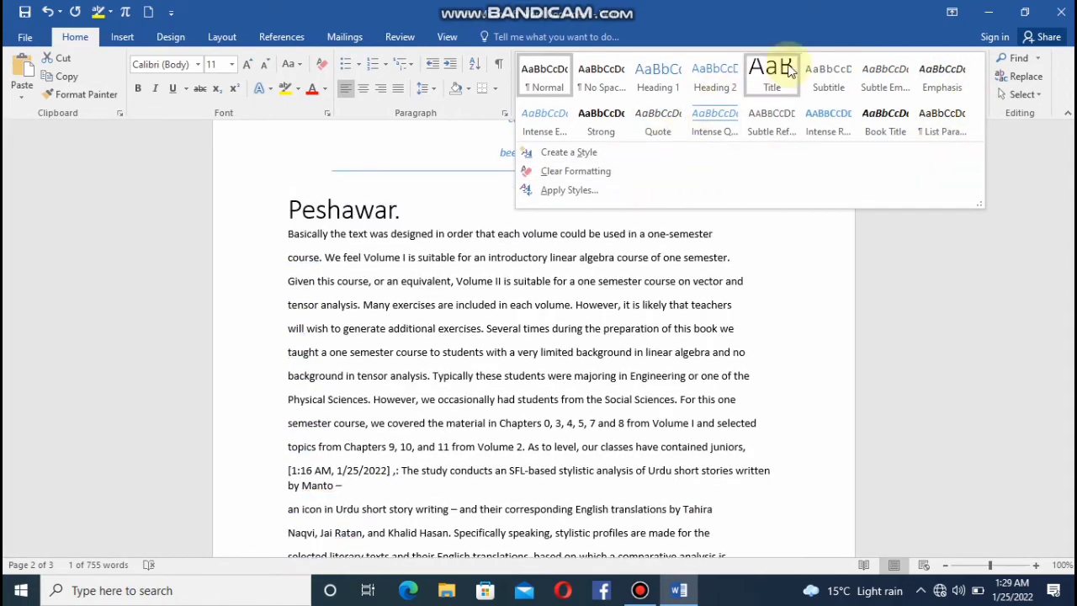
pyautogui.click(789, 70)
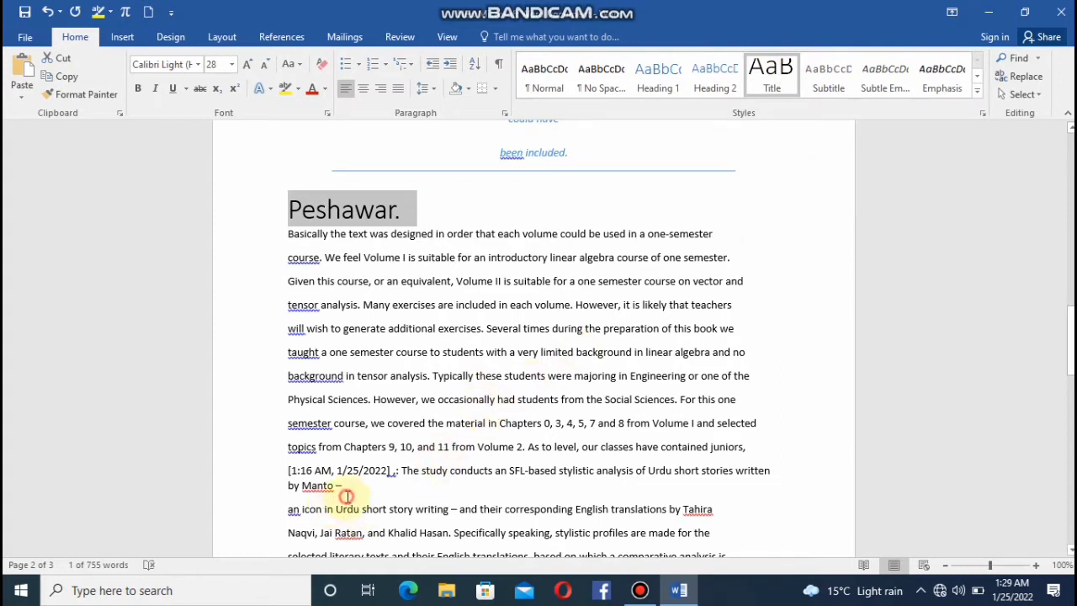
pyautogui.moveTo(346, 496); pyautogui.dragTo(257, 235)
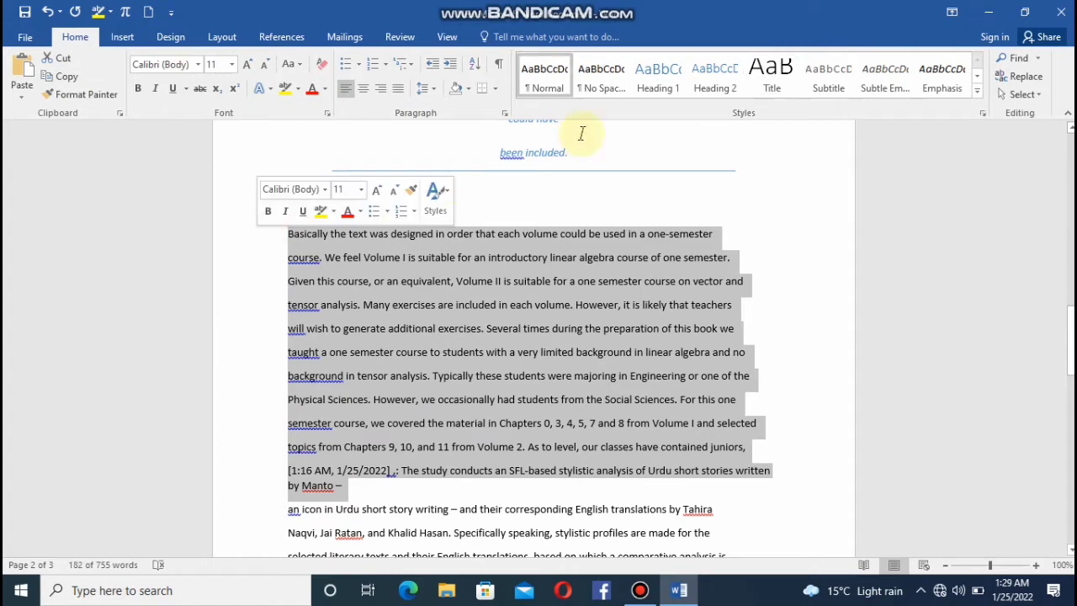
pyautogui.click(876, 77)
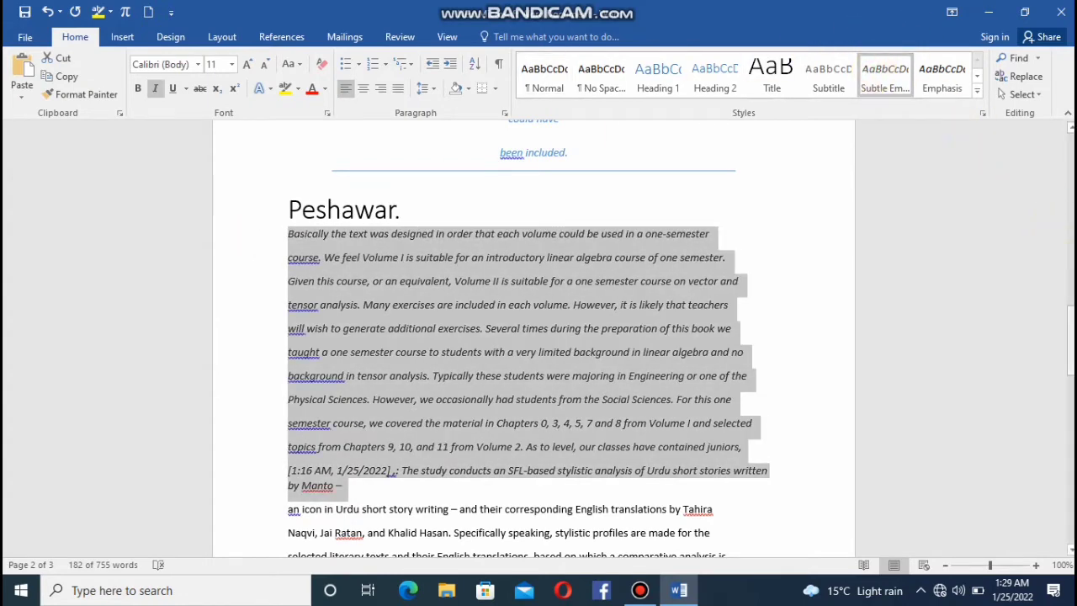
# Apply the Intense Reference style to all text on the last page, starting at "text style.".
pyautogui.moveTo(1070, 343); pyautogui.dragTo(1071, 434)
pyautogui.moveTo(733, 464); pyautogui.dragTo(235, 200)
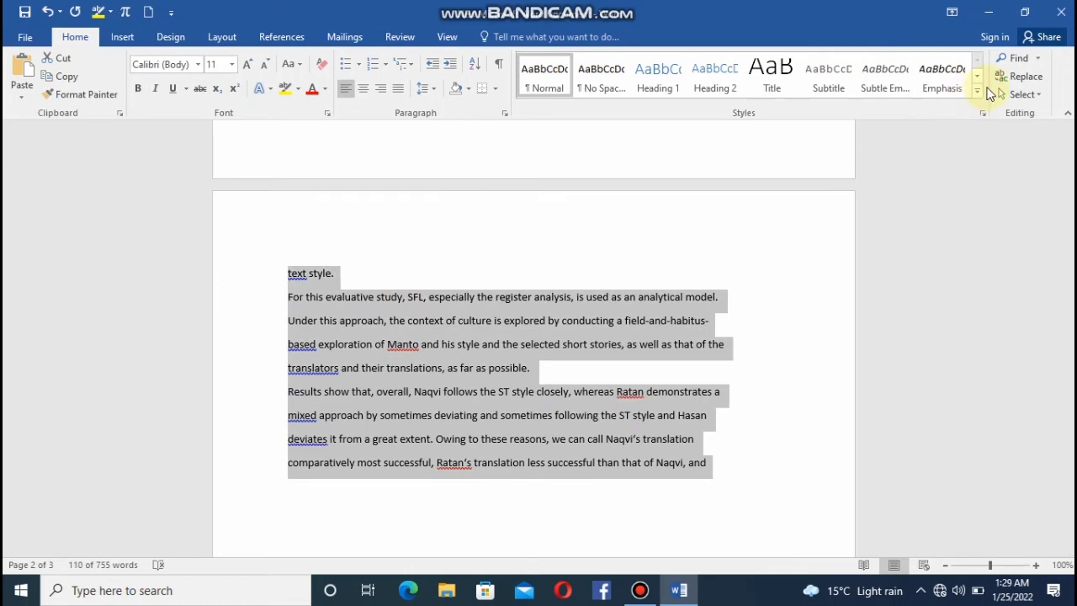
pyautogui.click(977, 92)
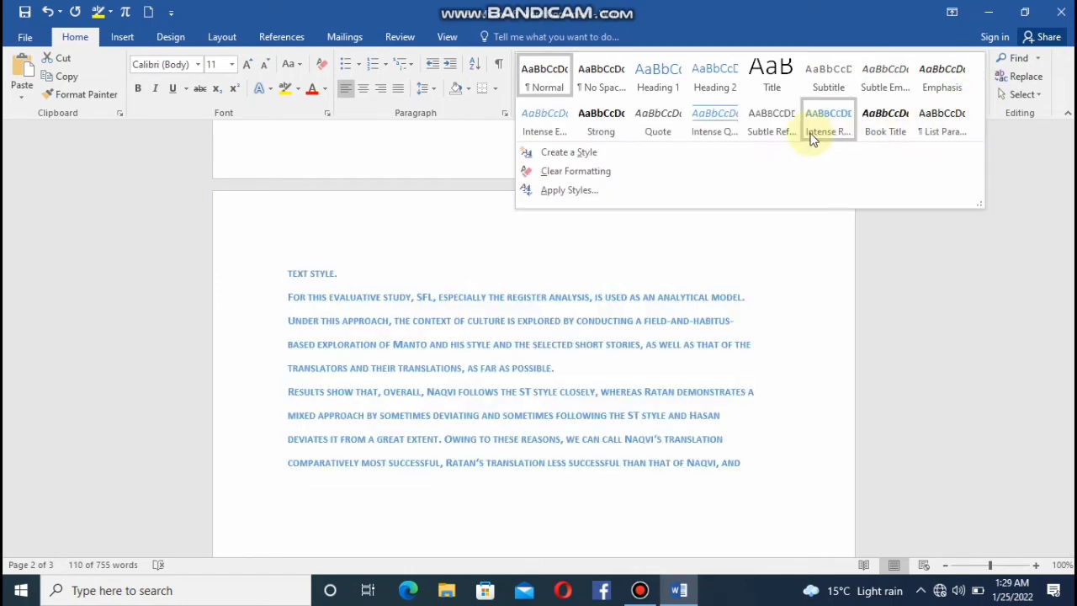
pyautogui.click(812, 134)
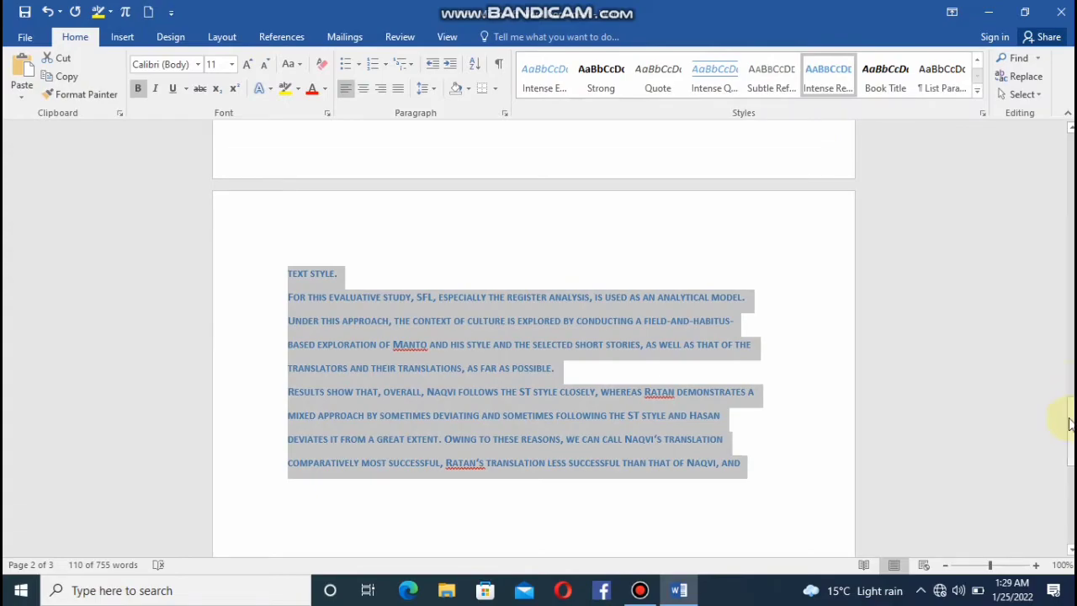
# Apply the Berlin theme to the document and view the "Lahore:" section at its start.
pyautogui.moveTo(1065, 419); pyautogui.dragTo(1069, 174)
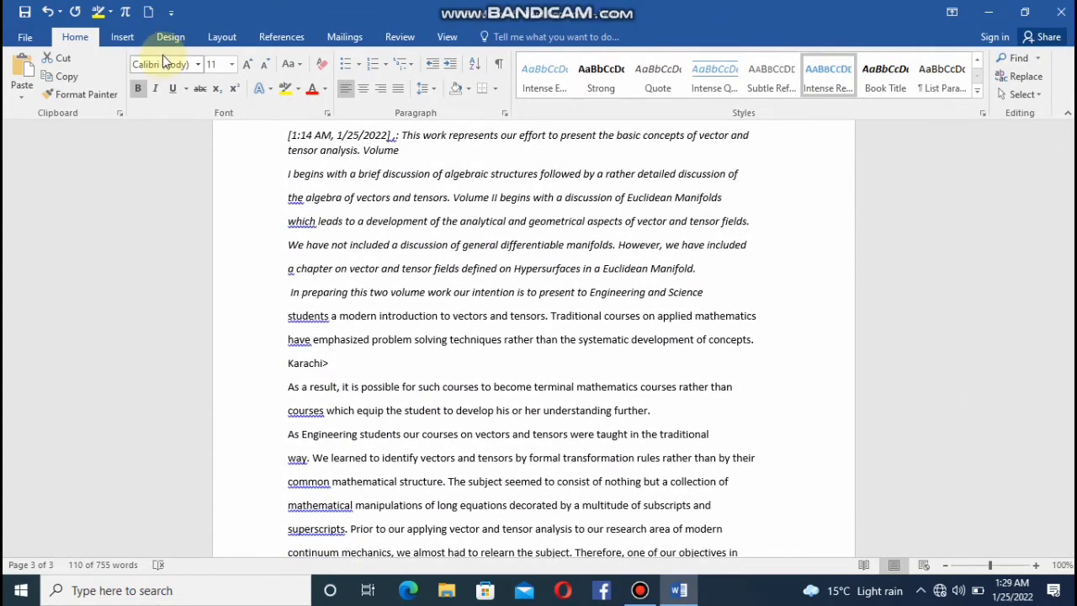
pyautogui.click(171, 37)
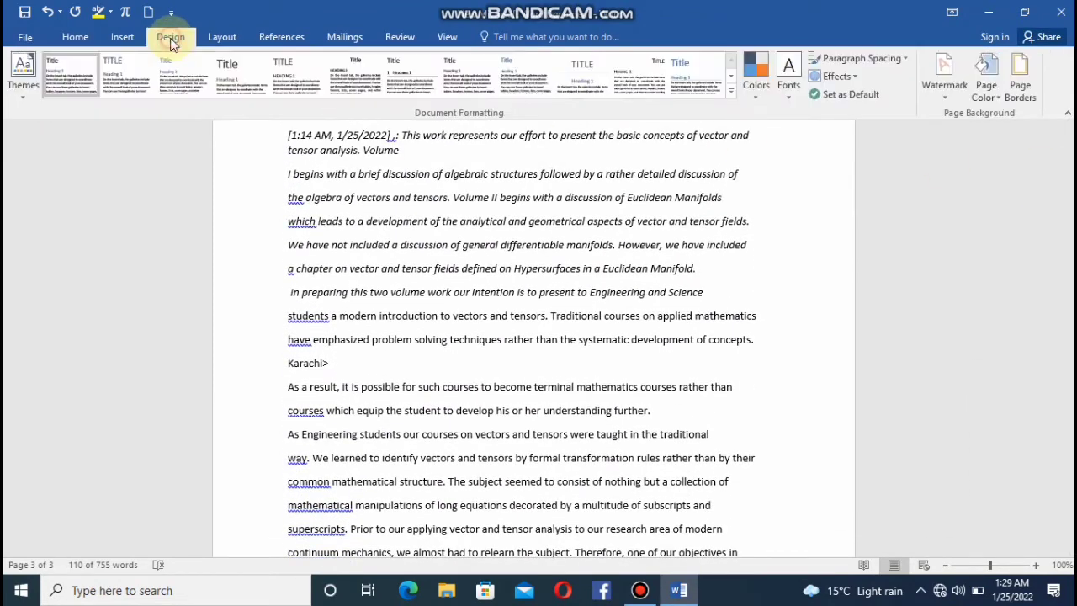
pyautogui.click(28, 87)
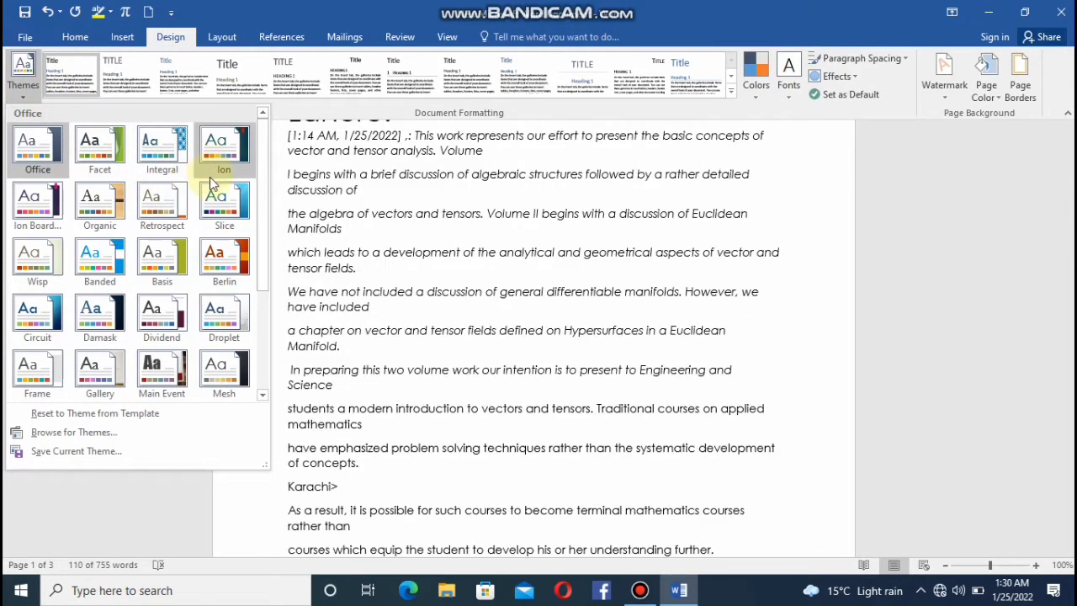
pyautogui.click(216, 254)
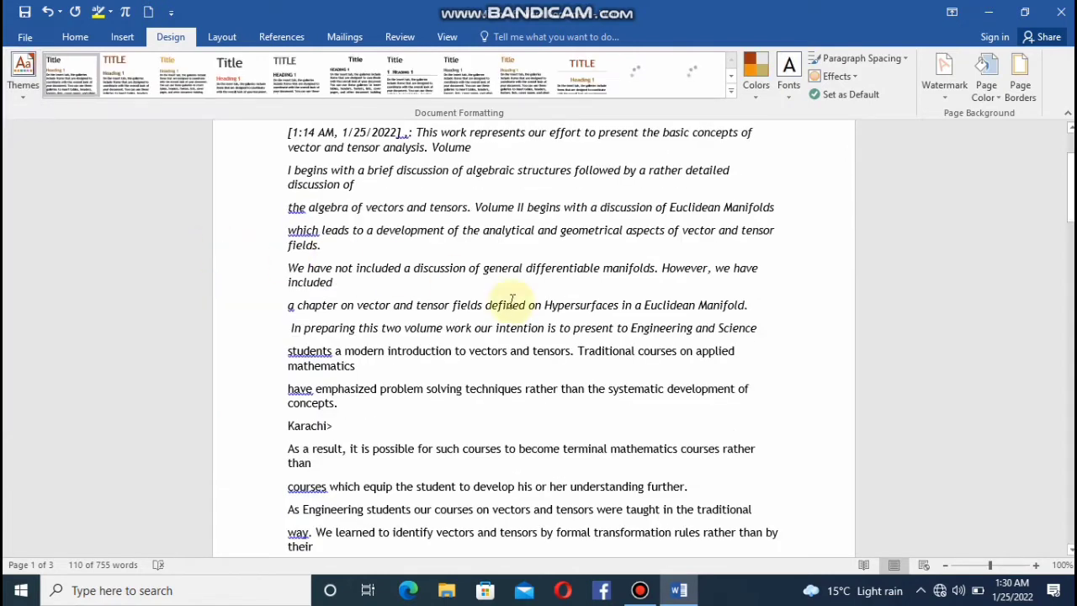
pyautogui.moveTo(1070, 186); pyautogui.dragTo(1071, 139)
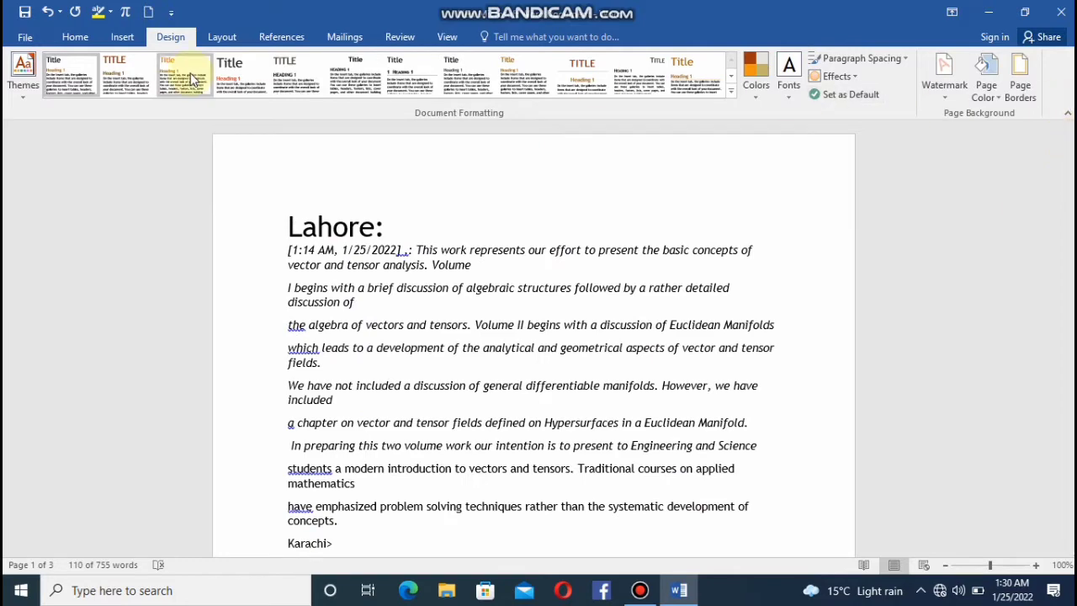
# Apply the Integral theme to the document.
pyautogui.click(21, 84)
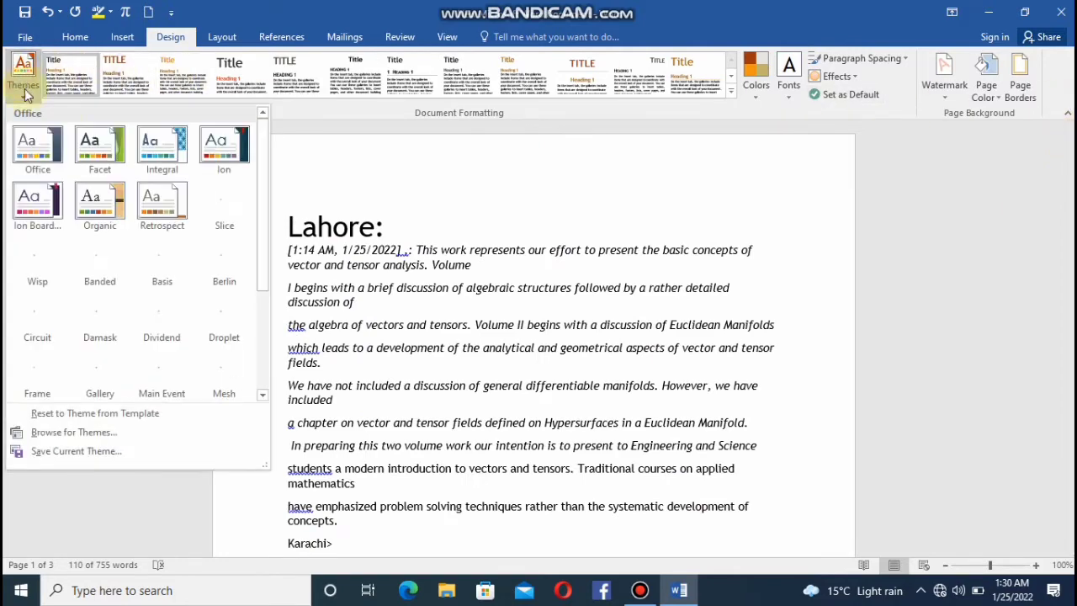
pyautogui.click(153, 150)
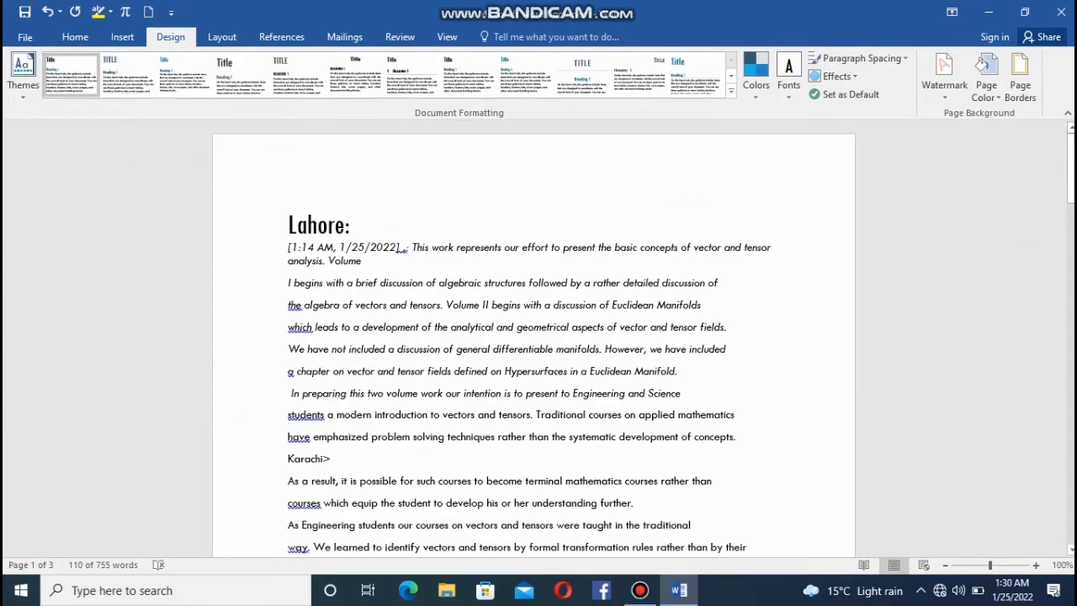
pyautogui.moveTo(1071, 189)
pyautogui.mouseDown()
pyautogui.moveTo(1070, 448)
pyautogui.moveTo(1065, 175)
pyautogui.mouseUp()
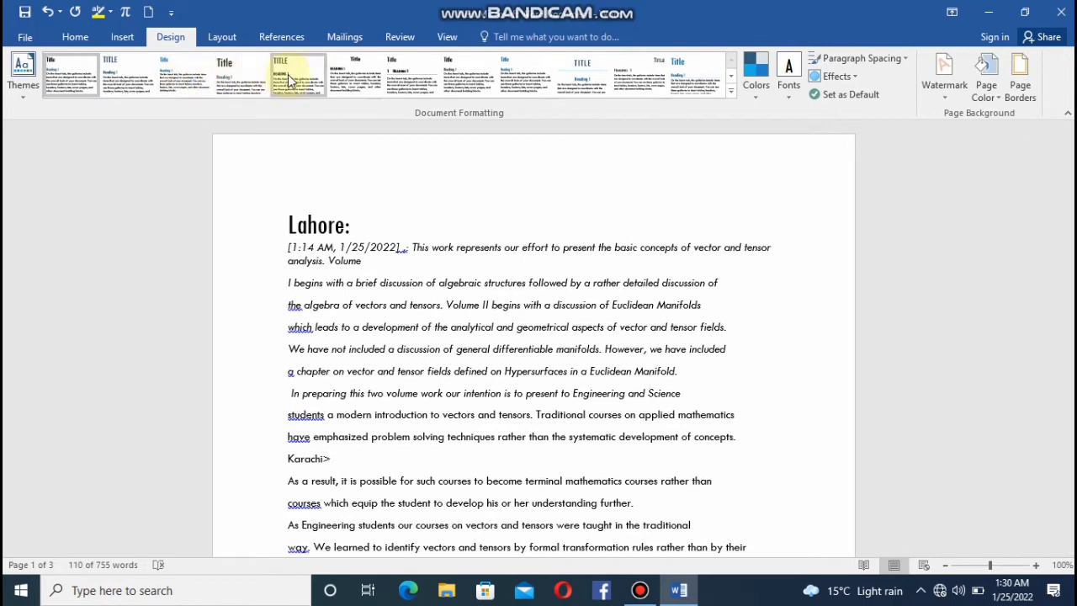
# Try two black-title style sets on the document, finishing with the Casual style set.
pyautogui.click(410, 78)
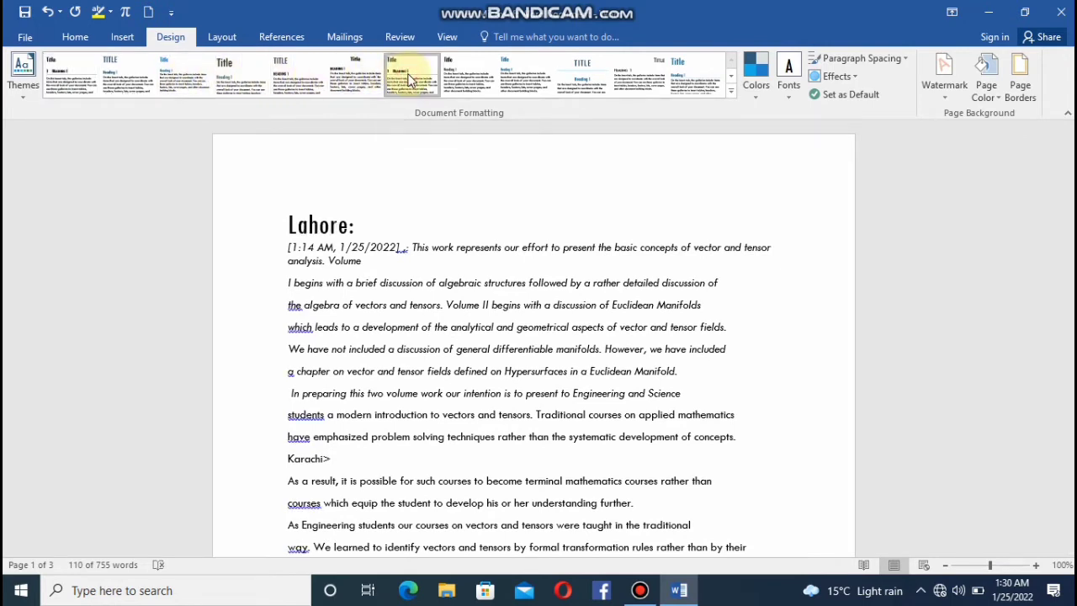
pyautogui.click(468, 82)
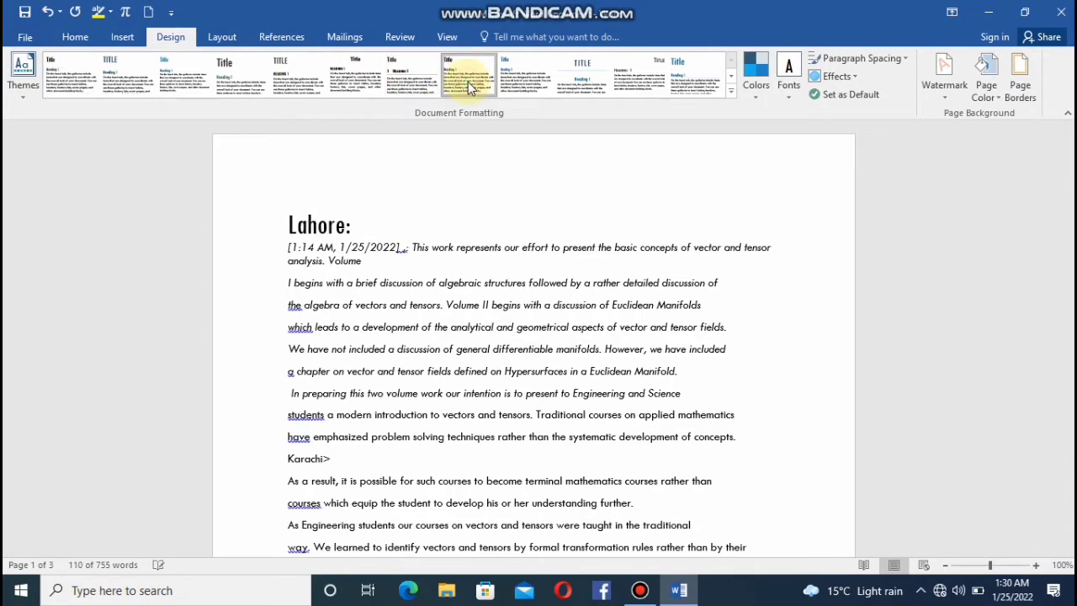
pyautogui.click(548, 84)
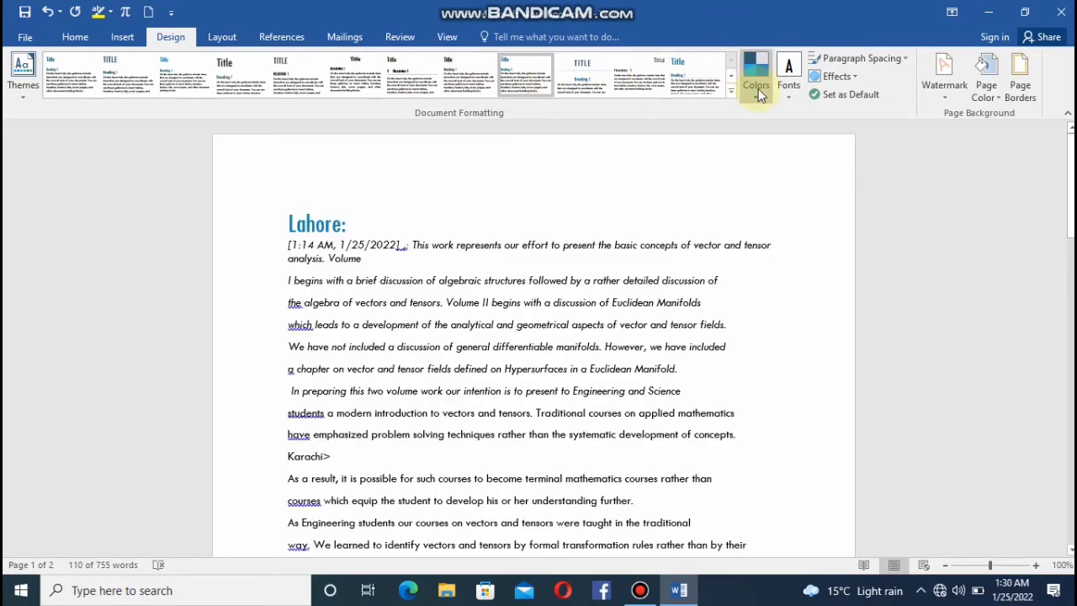
# Set the document's theme colors to Yellow and its theme fonts to Candara.
pyautogui.click(758, 90)
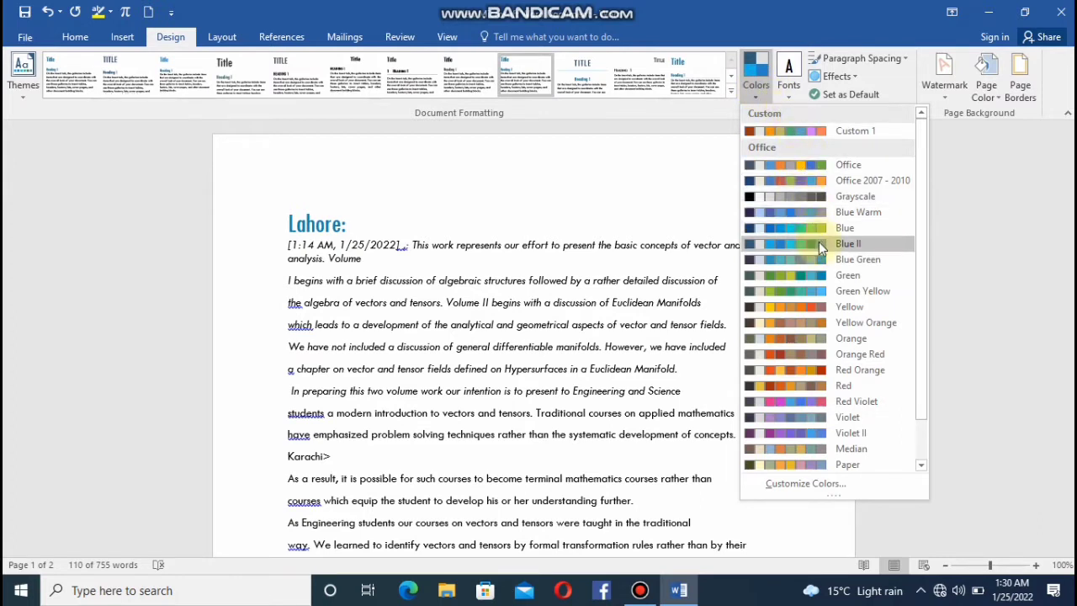
pyautogui.click(777, 307)
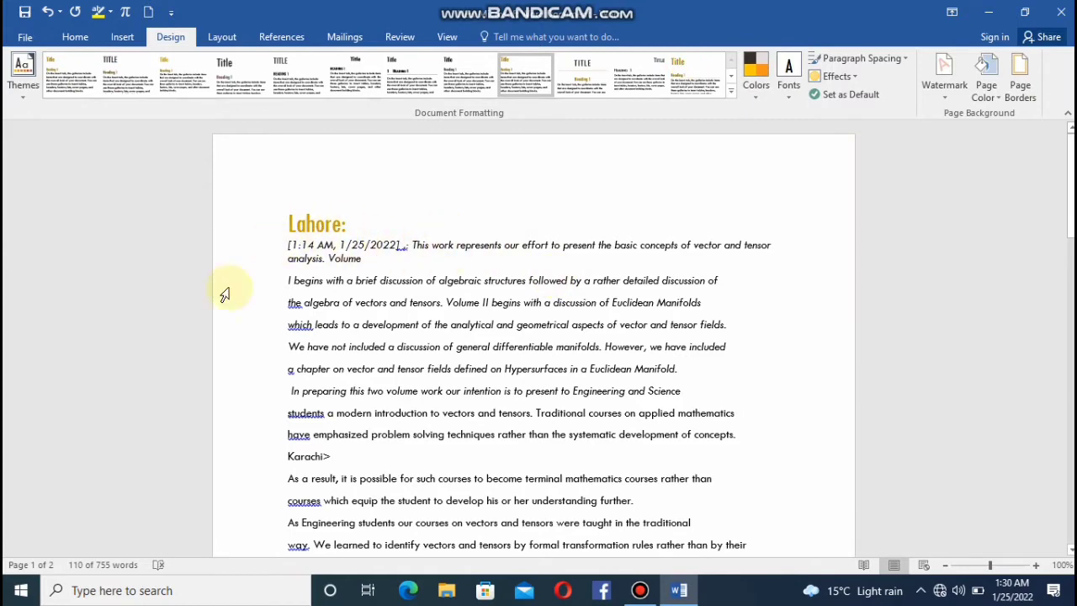
pyautogui.click(787, 95)
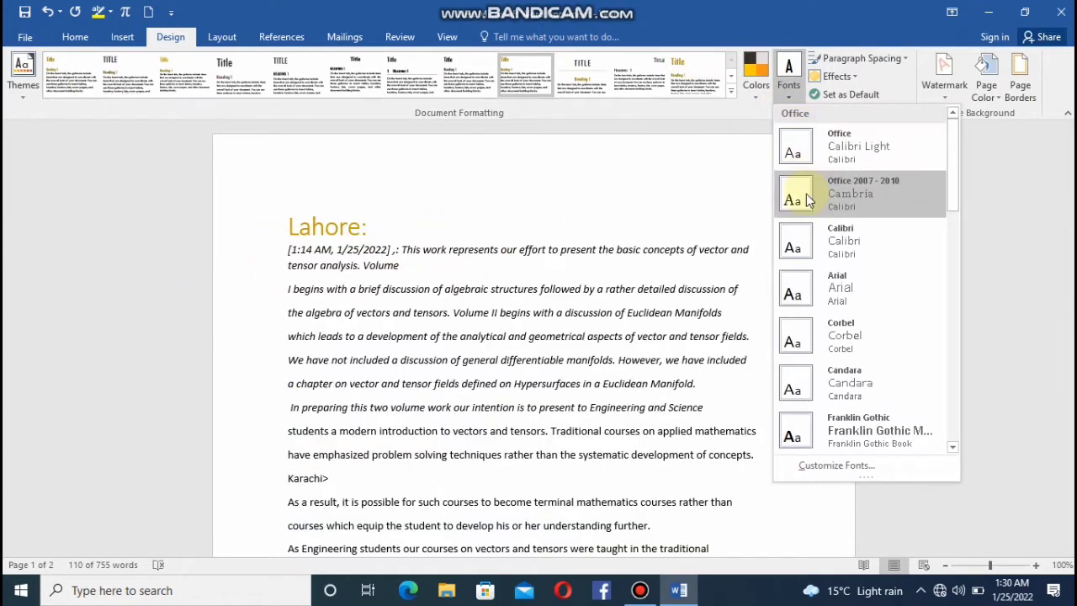
pyautogui.click(794, 391)
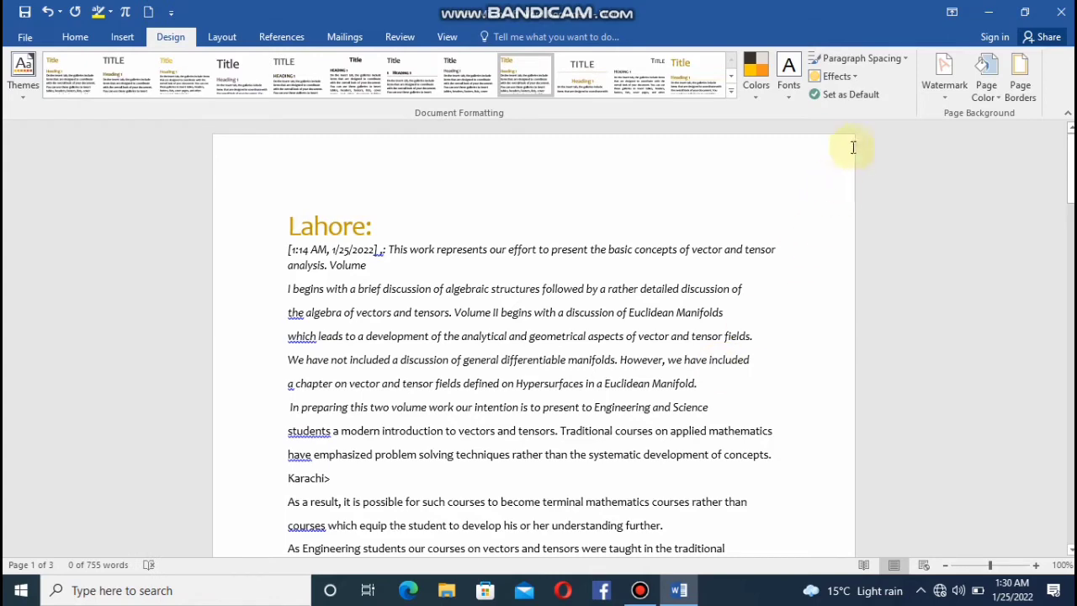
# Set the document's paragraph spacing to Double and its theme effects to Inset.
pyautogui.click(901, 59)
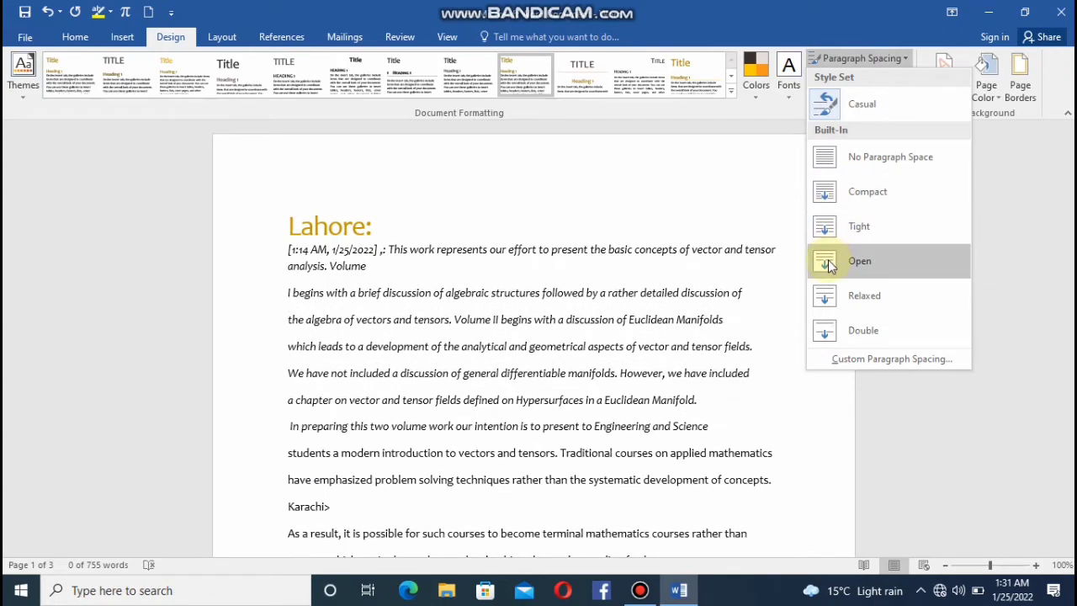
pyautogui.click(824, 329)
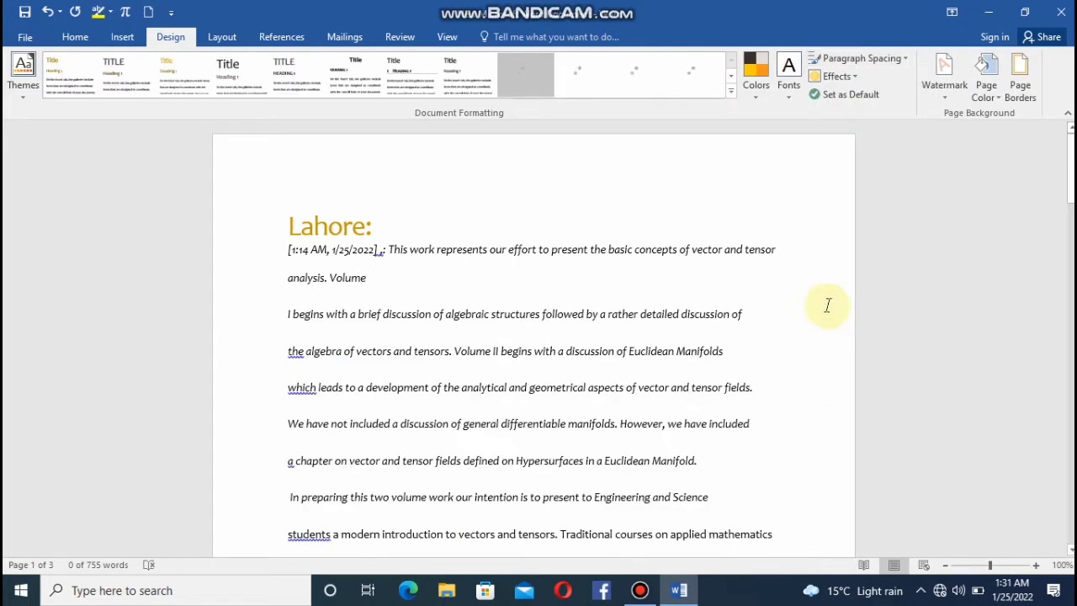
pyautogui.click(855, 79)
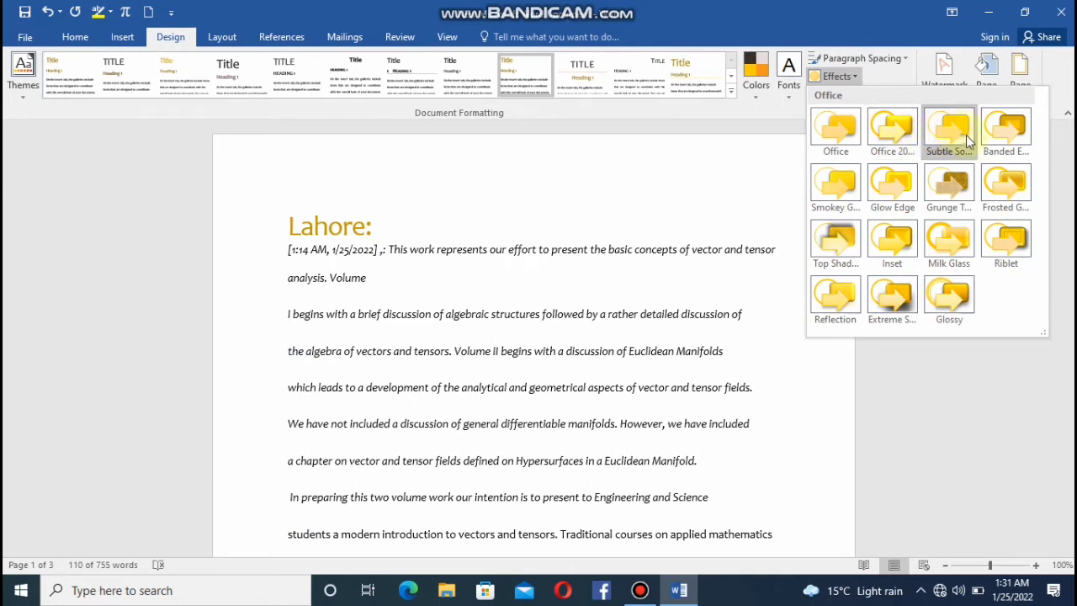
pyautogui.click(894, 240)
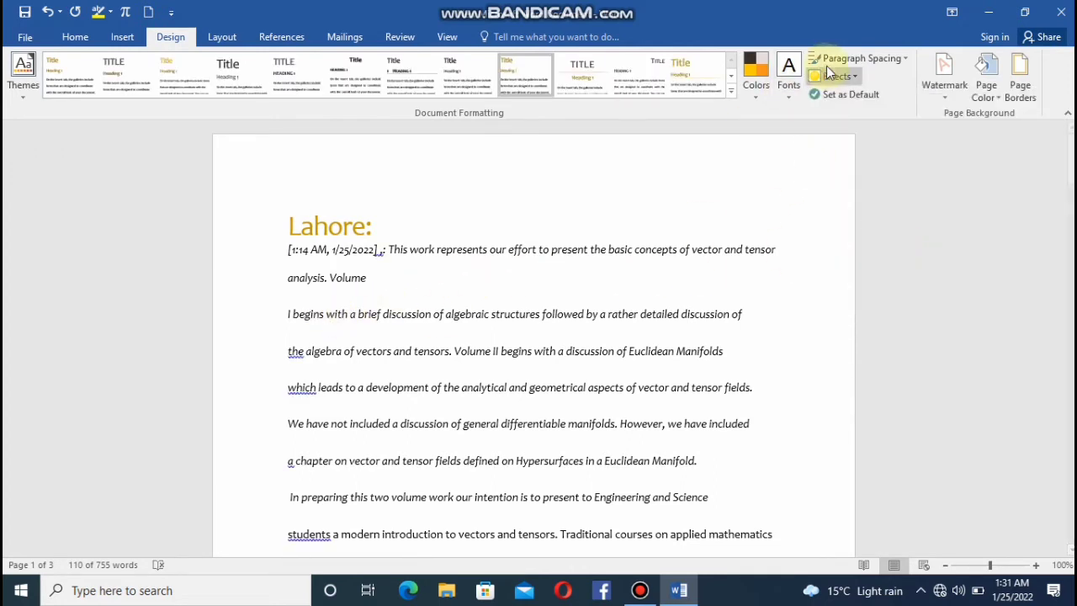
# Set up a custom text watermark with the text "AAk tech".
pyautogui.click(944, 99)
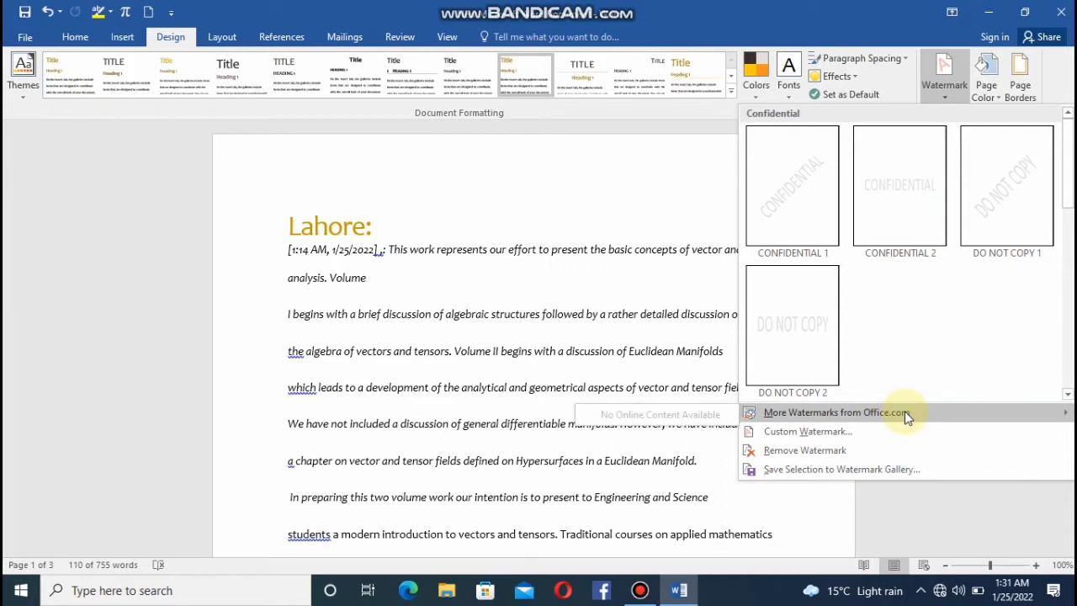
pyautogui.moveTo(887, 419)
pyautogui.click(815, 433)
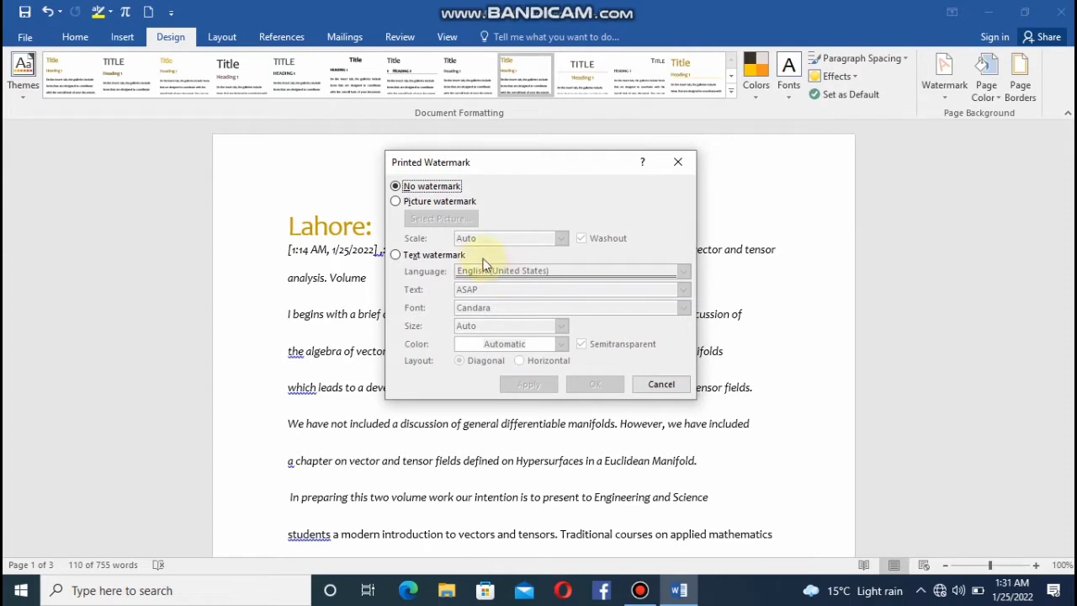
pyautogui.click(396, 256)
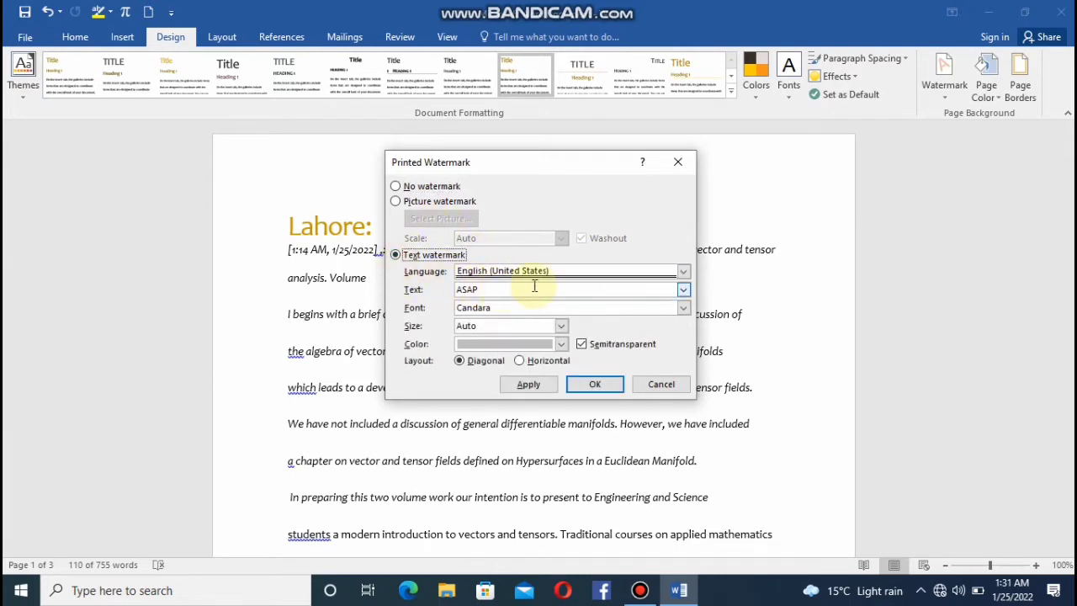
pyautogui.click(497, 291)
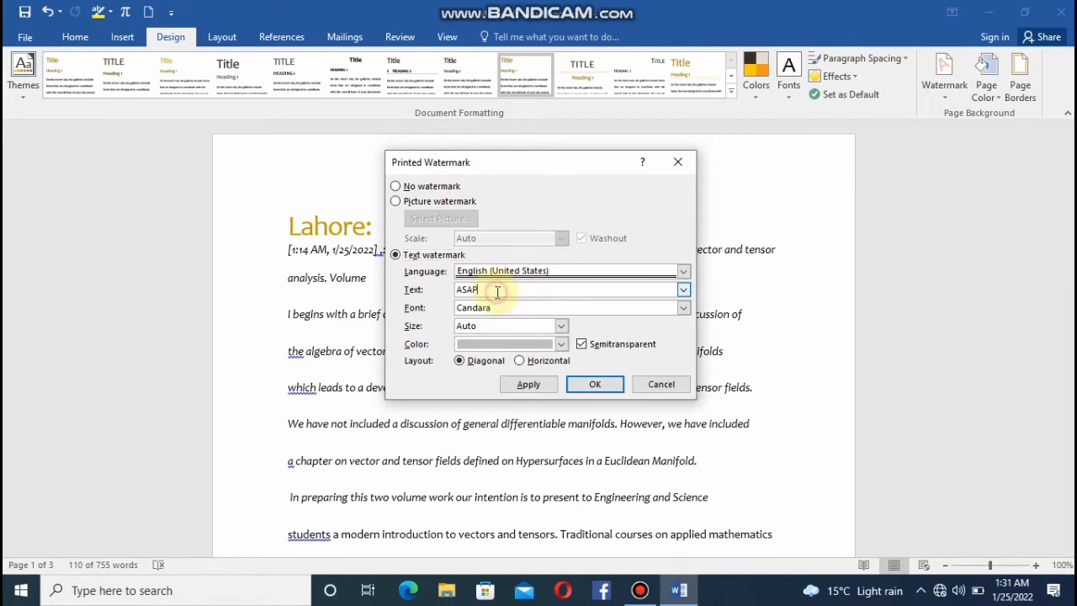
pyautogui.press('BackSpace')
pyautogui.press('BackSpace')
pyautogui.press('BackSpace')
pyautogui.press('BackSpace')
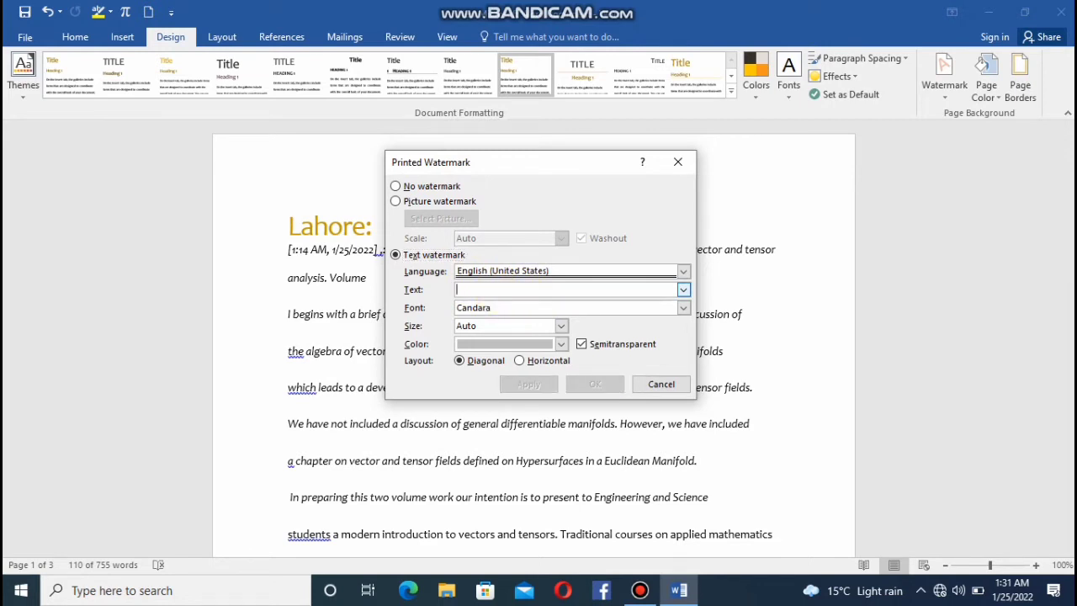
pyautogui.write('AAk tech')
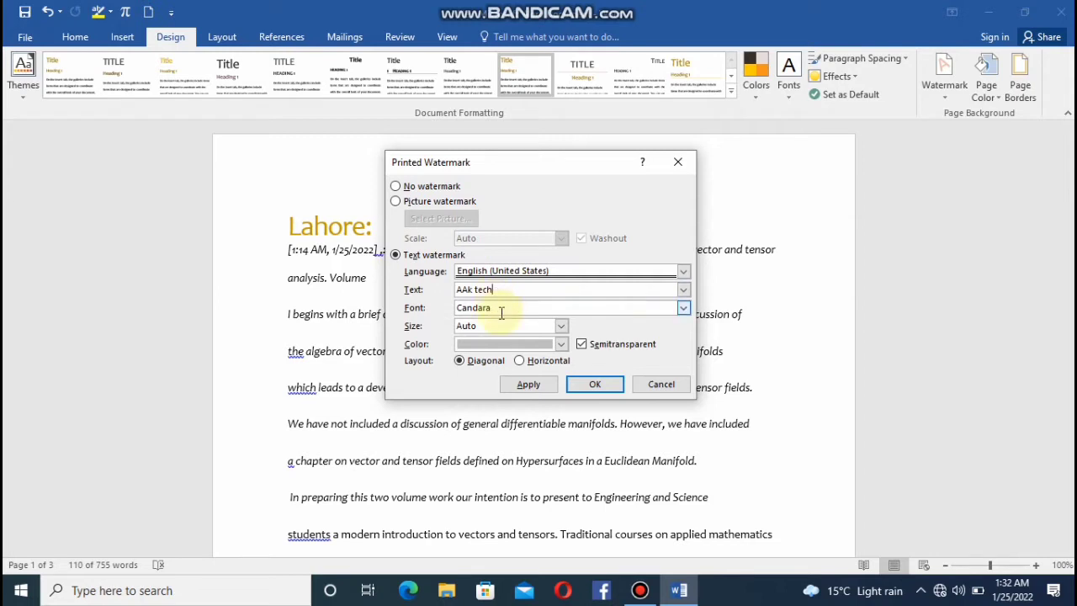
# Apply the text watermark at Auto size to the document and close the watermark settings.
pyautogui.click(560, 326)
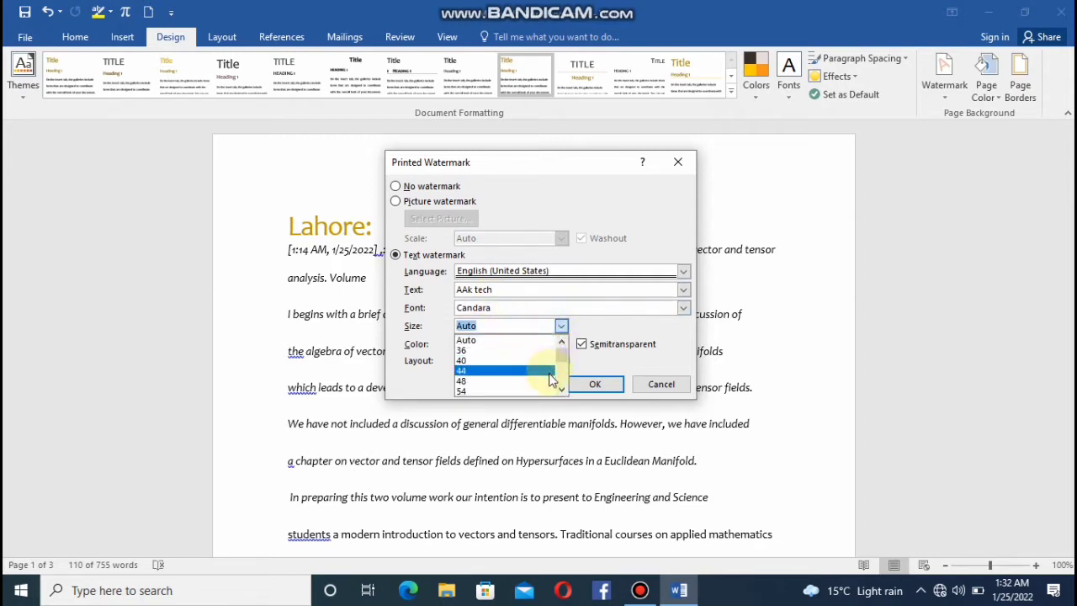
pyautogui.click(561, 327)
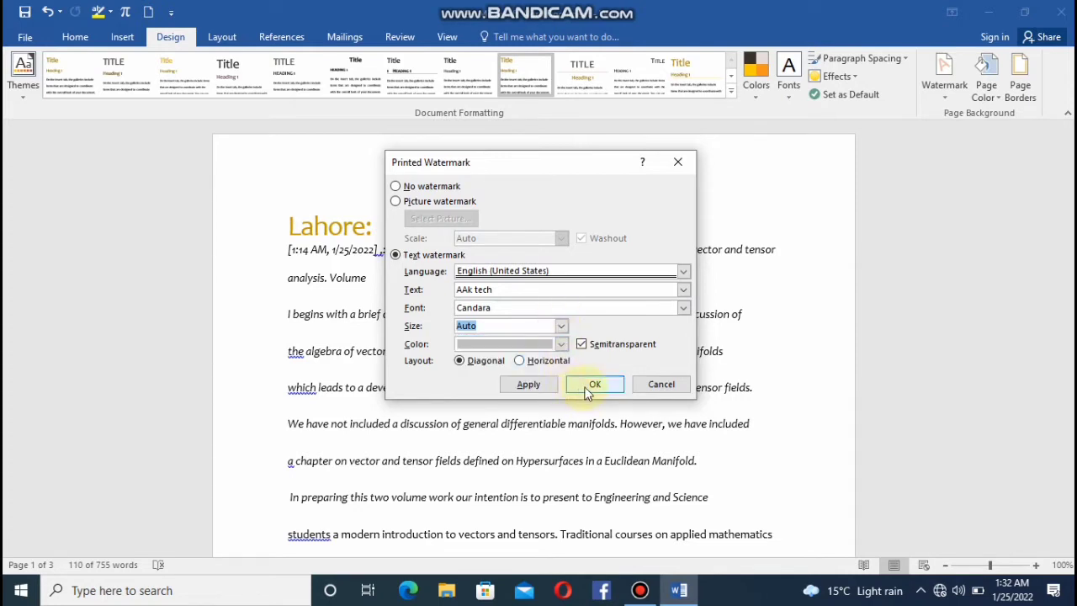
pyautogui.click(529, 385)
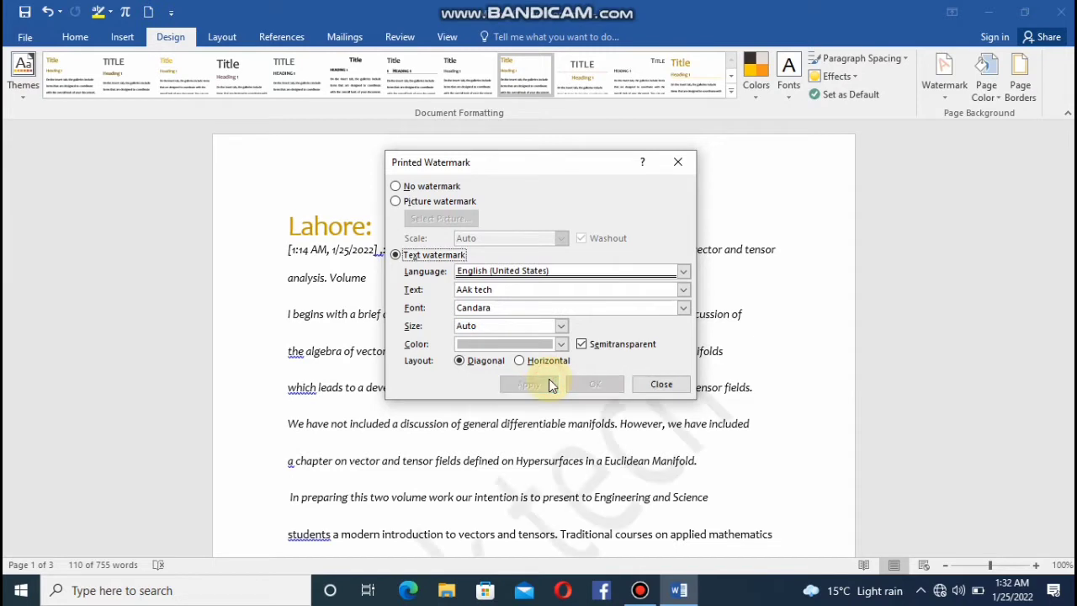
pyautogui.click(663, 388)
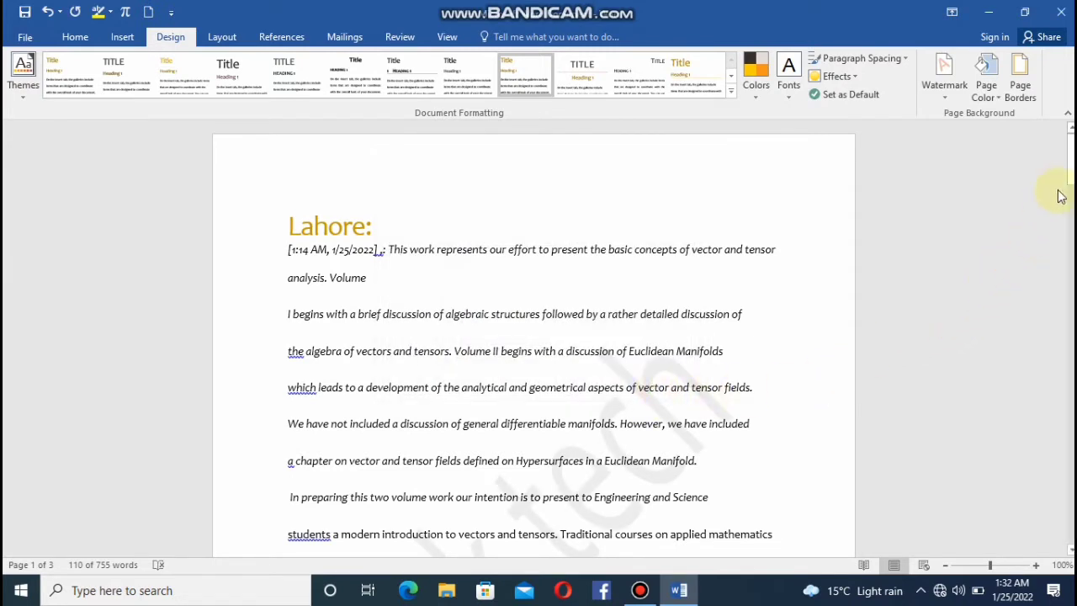
pyautogui.moveTo(1067, 173); pyautogui.dragTo(1067, 126)
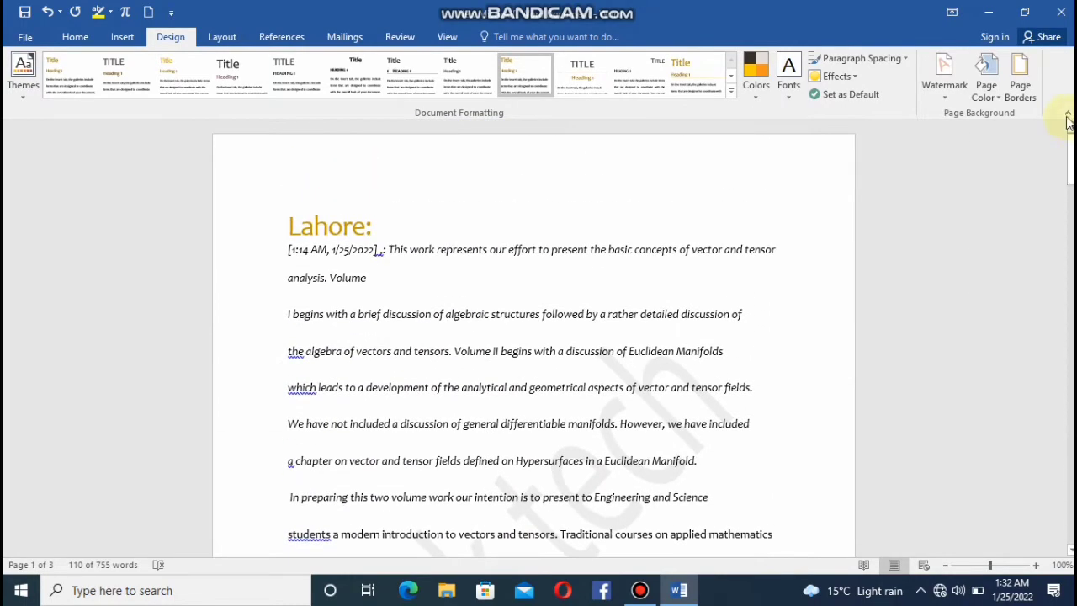
# Set the page color to the dark orange-red theme shade.
pyautogui.click(989, 84)
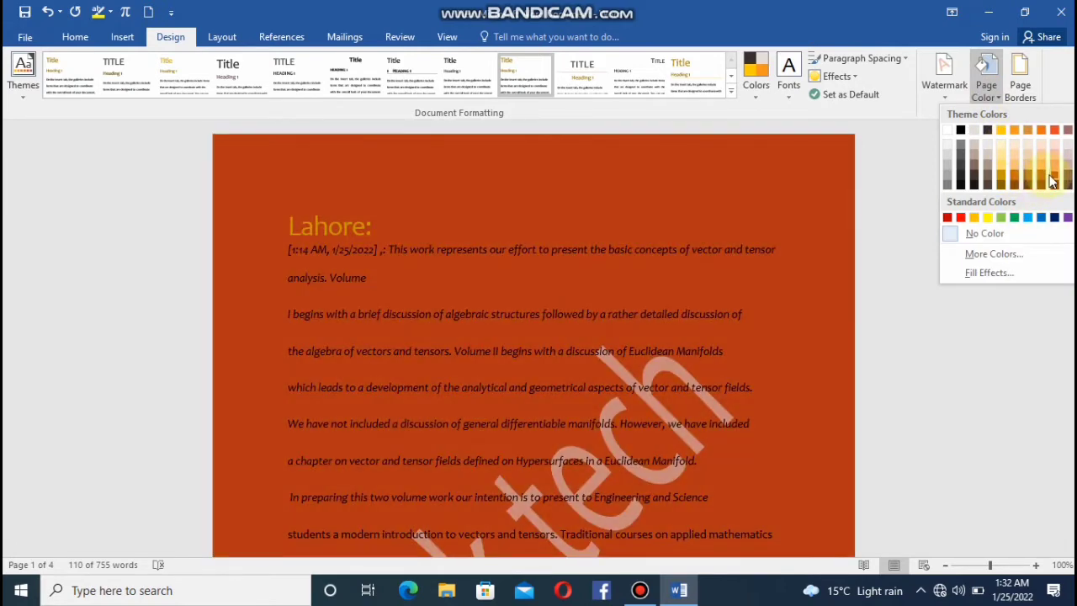
pyautogui.click(1050, 179)
pyautogui.moveTo(1071, 160); pyautogui.dragTo(1067, 135)
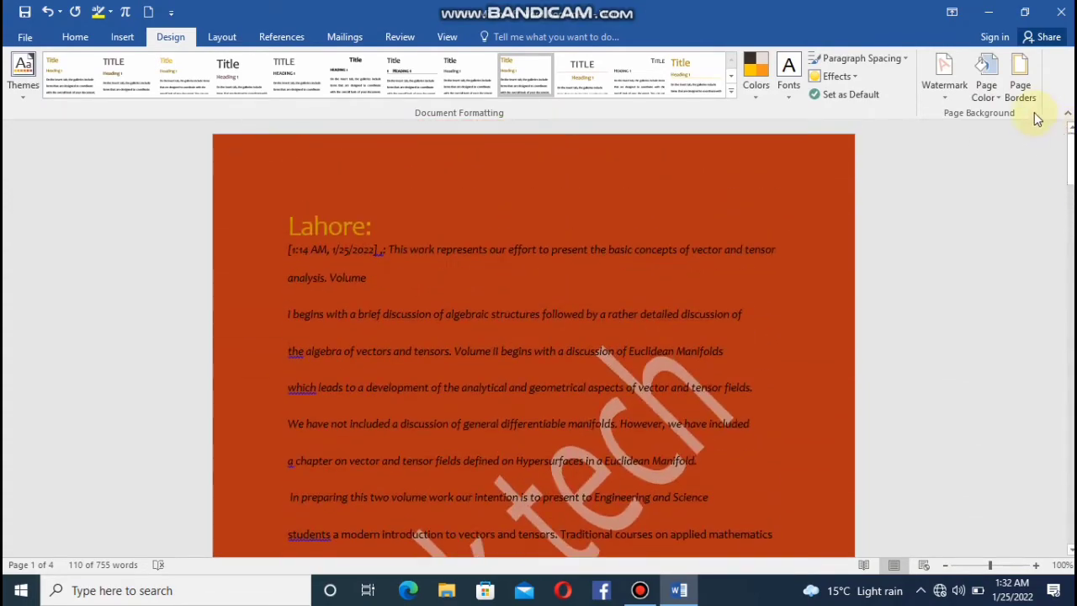
# Choose a Box setting for the document's page border.
pyautogui.click(1023, 100)
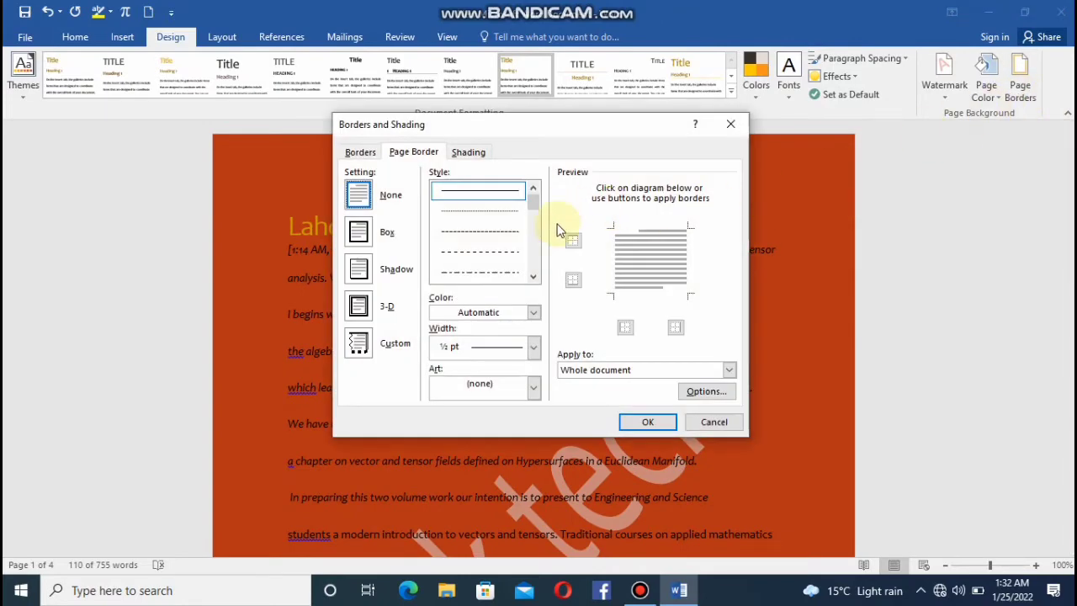
pyautogui.click(357, 235)
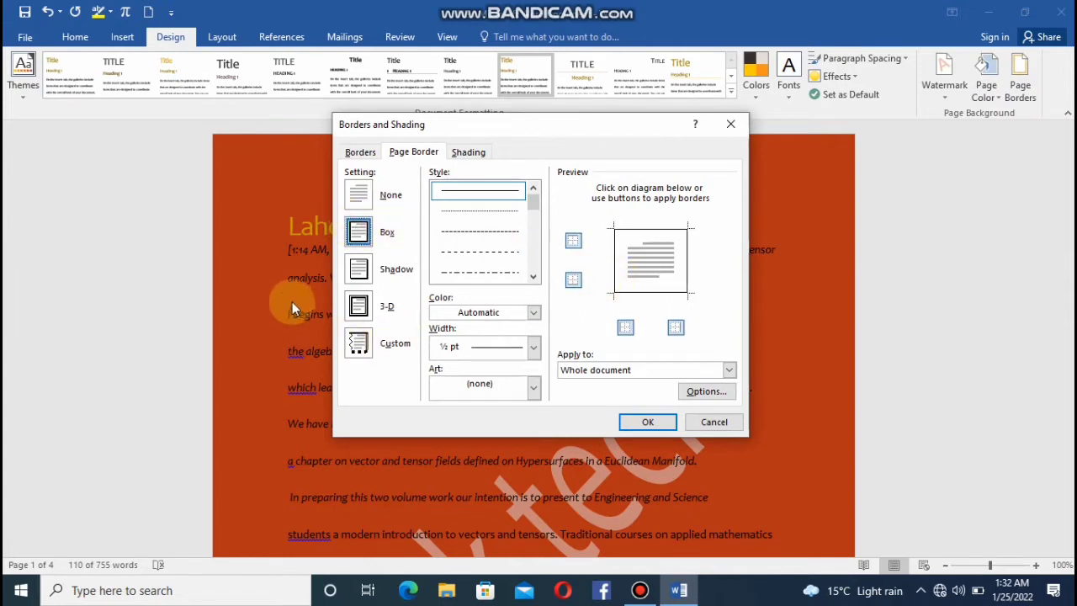
# Try the Shadow and 3-D page border settings, giving the 3-D border a dark brown color and 6 pt width.
pyautogui.click(358, 269)
pyautogui.click(359, 306)
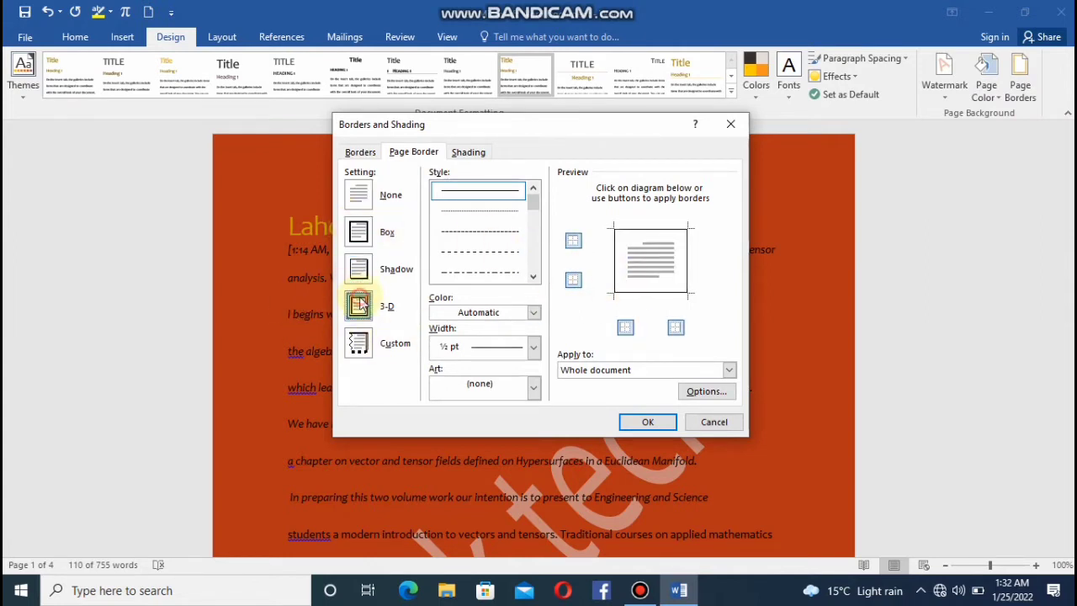
pyautogui.click(535, 313)
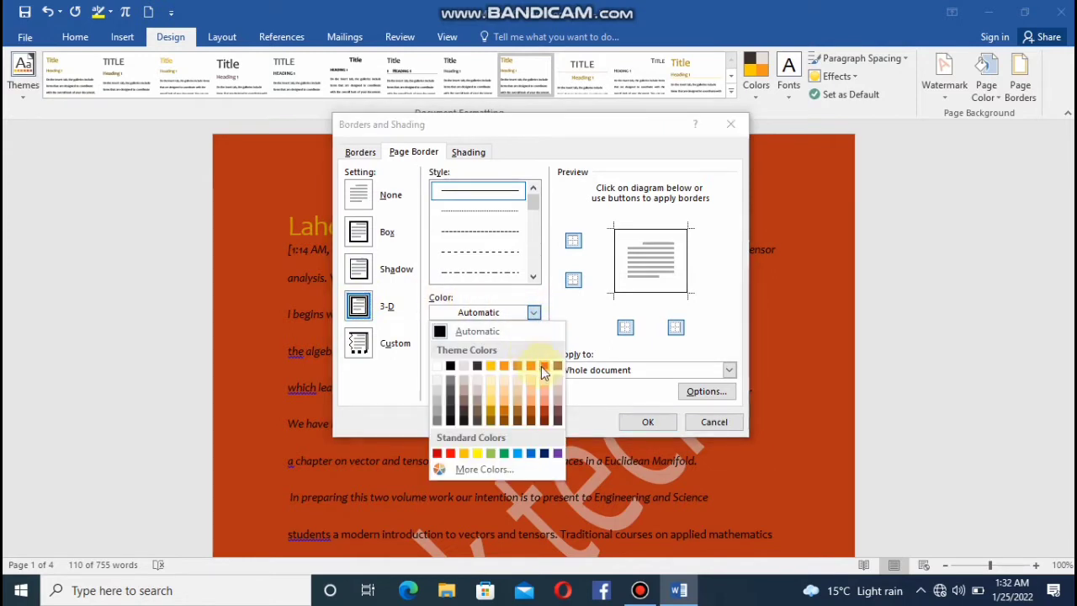
pyautogui.click(557, 421)
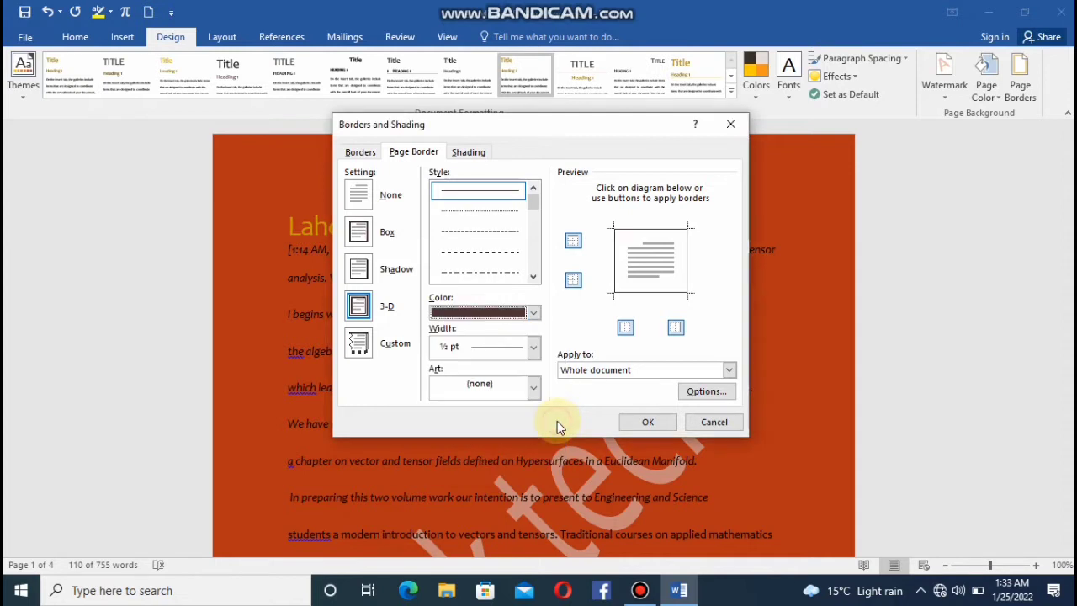
pyautogui.click(535, 348)
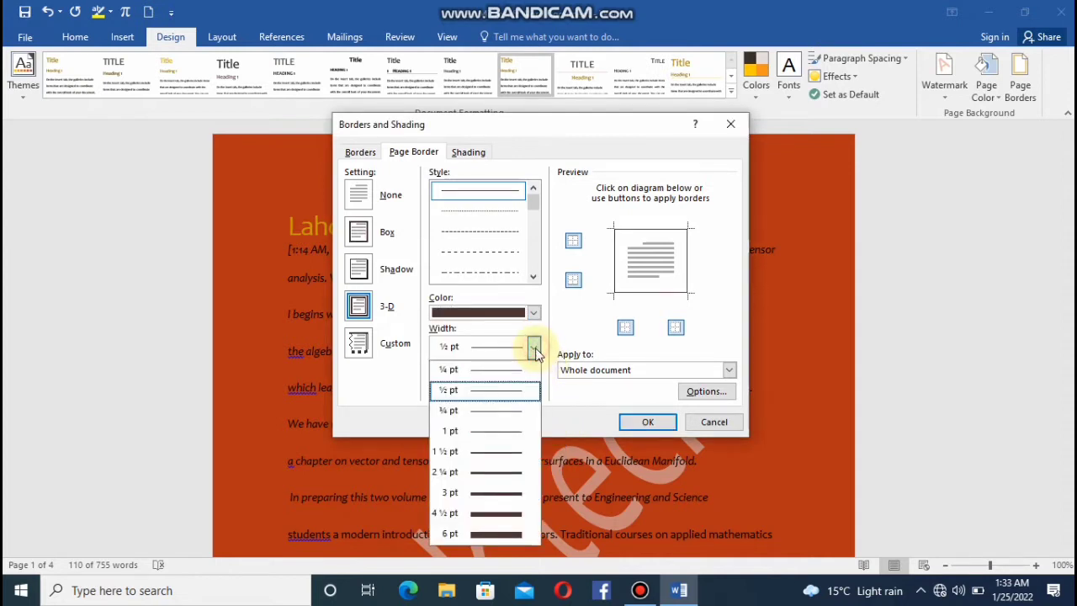
pyautogui.click(482, 536)
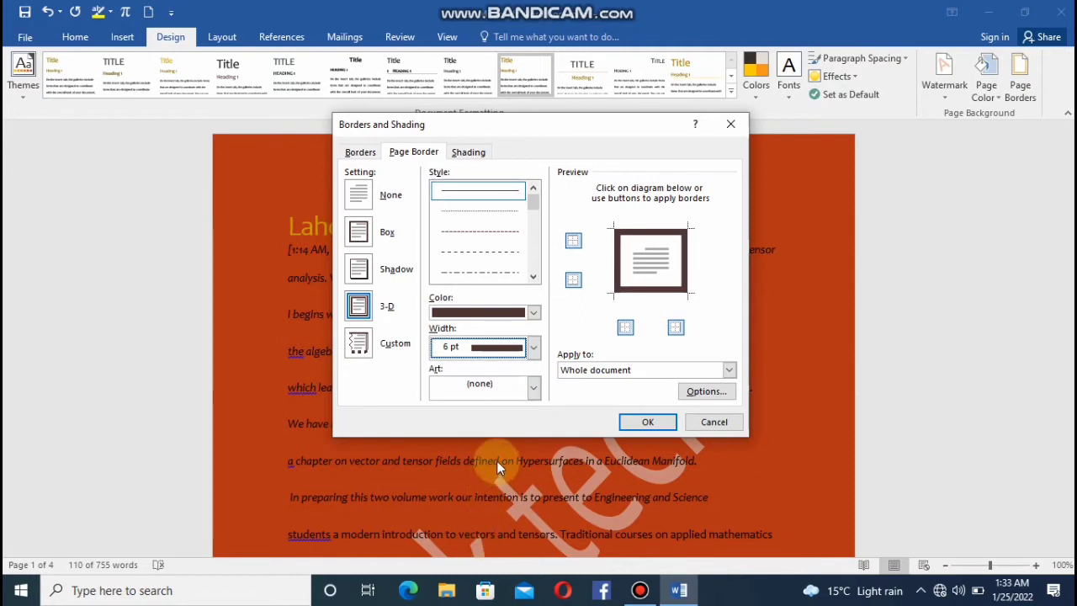
# Try the cake-slice art on the page border and set the art back to none.
pyautogui.click(532, 389)
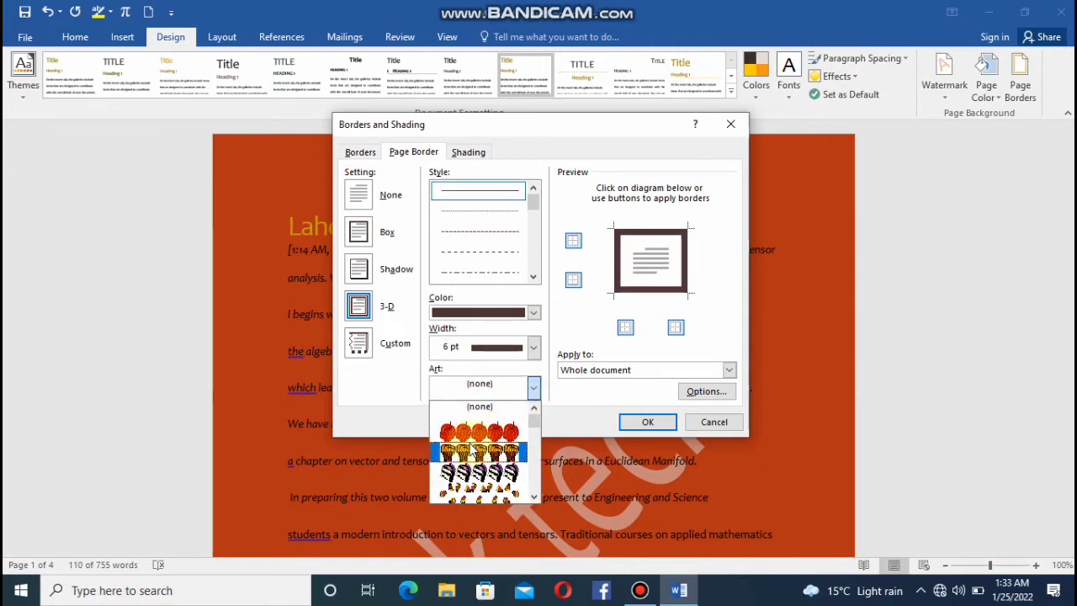
pyautogui.click(477, 471)
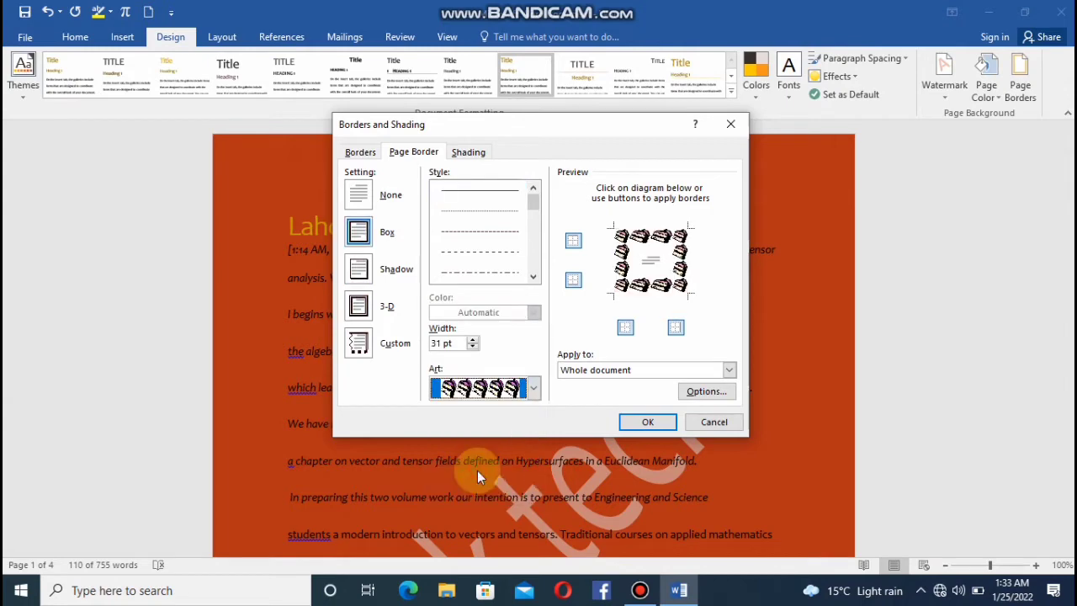
pyautogui.click(535, 394)
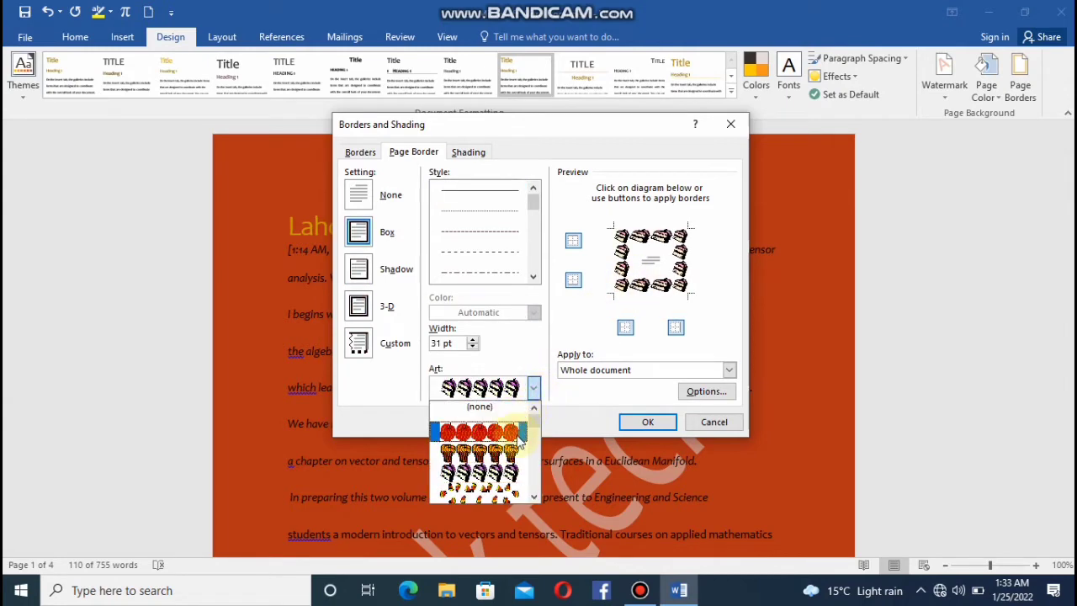
pyautogui.click(520, 412)
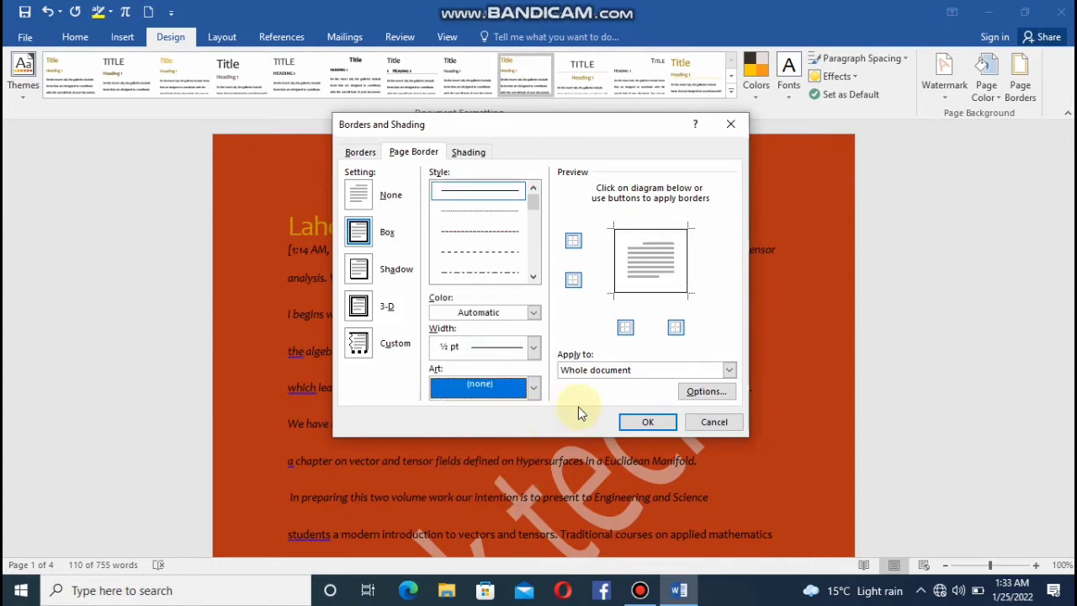
# Apply the page border to the whole document and check it through the pages.
pyautogui.click(732, 371)
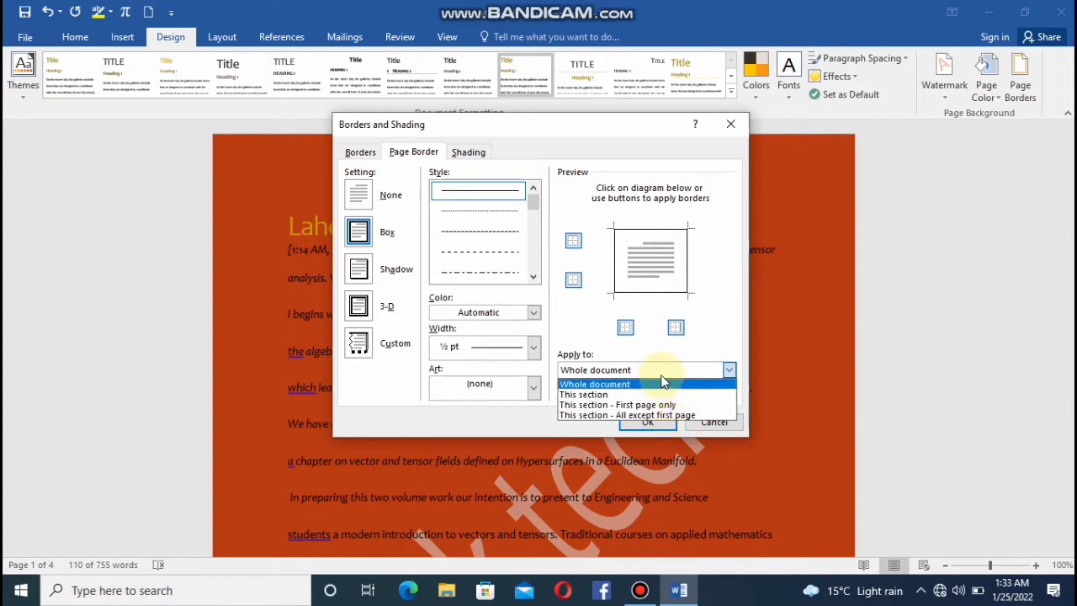
pyautogui.click(661, 384)
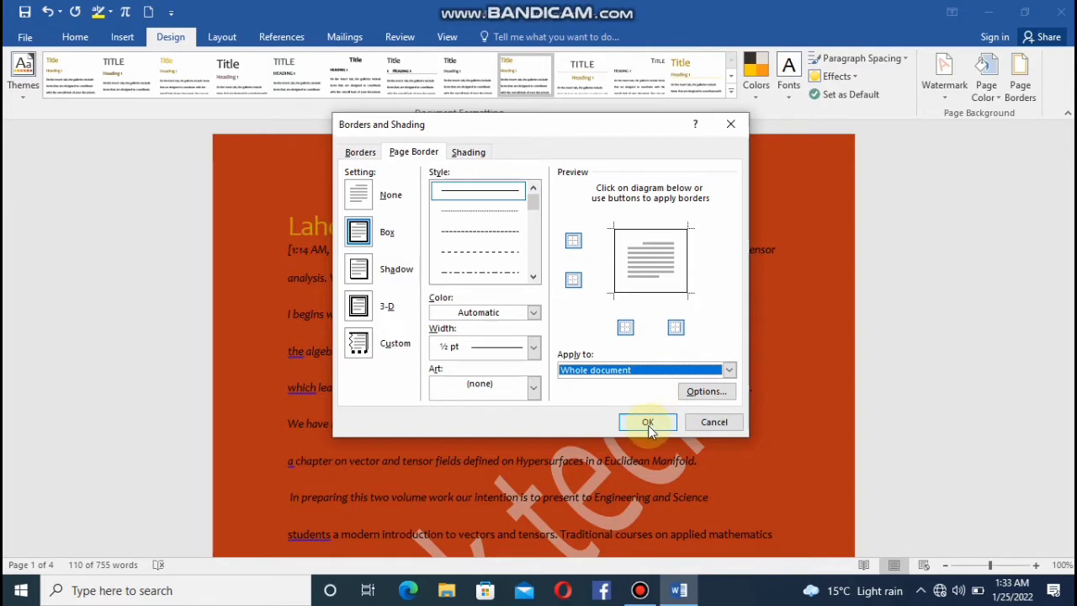
pyautogui.click(647, 422)
pyautogui.scroll(-15, 646, 422)
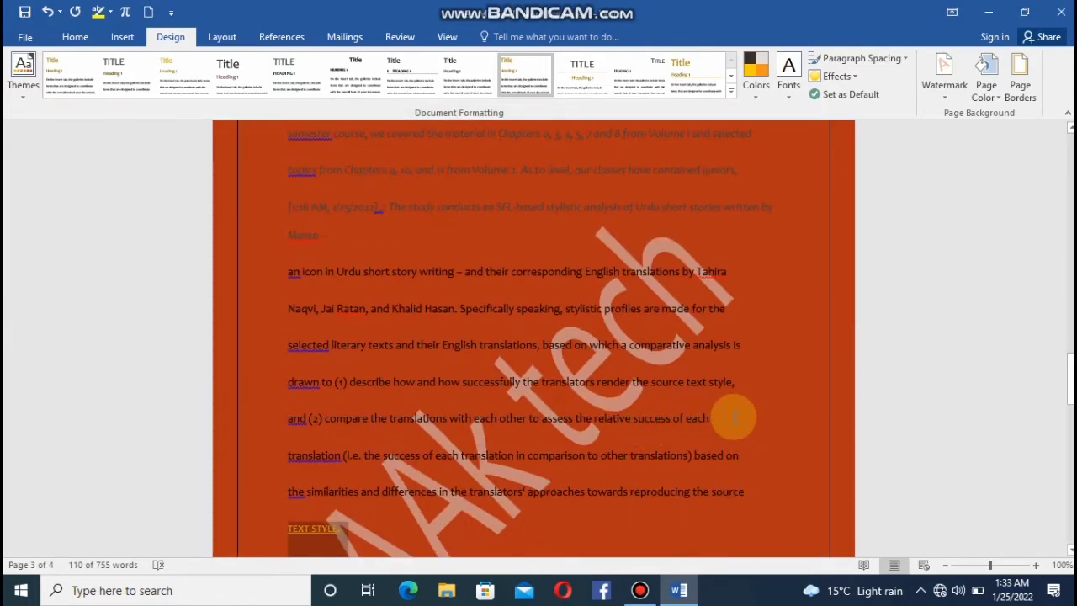
pyautogui.moveTo(1071, 378); pyautogui.dragTo(904, 199)
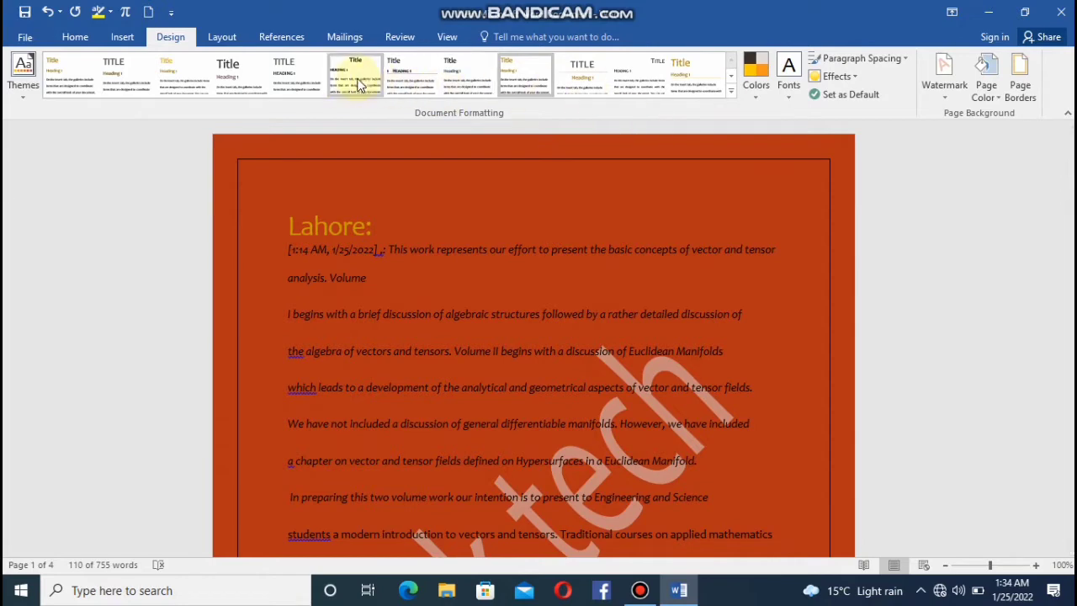
# Try the Moderate and Wide margin presets on the document.
pyautogui.click(223, 38)
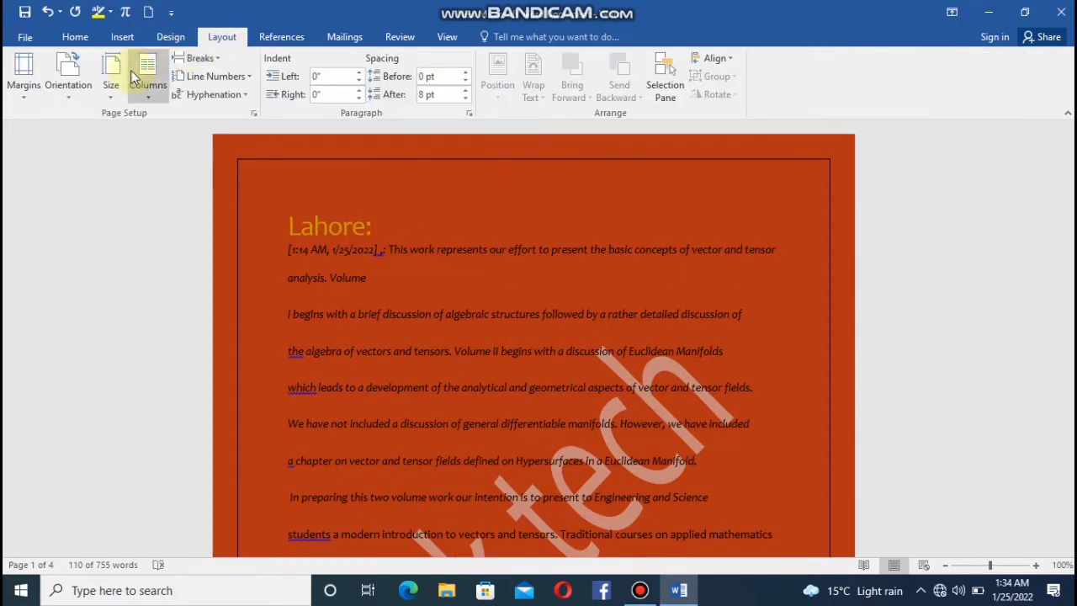
pyautogui.click(28, 87)
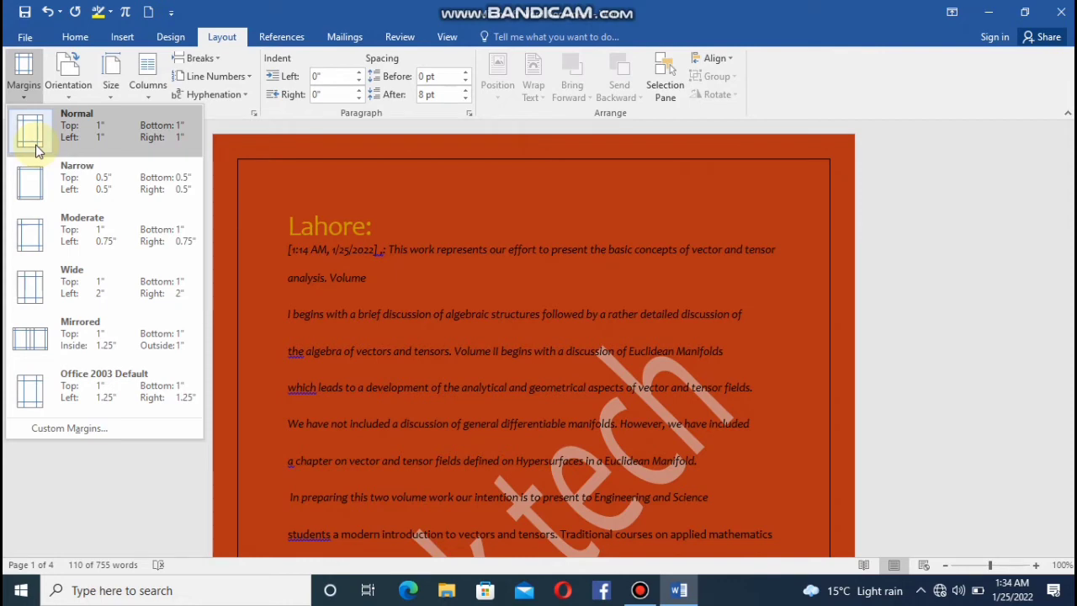
pyautogui.click(34, 246)
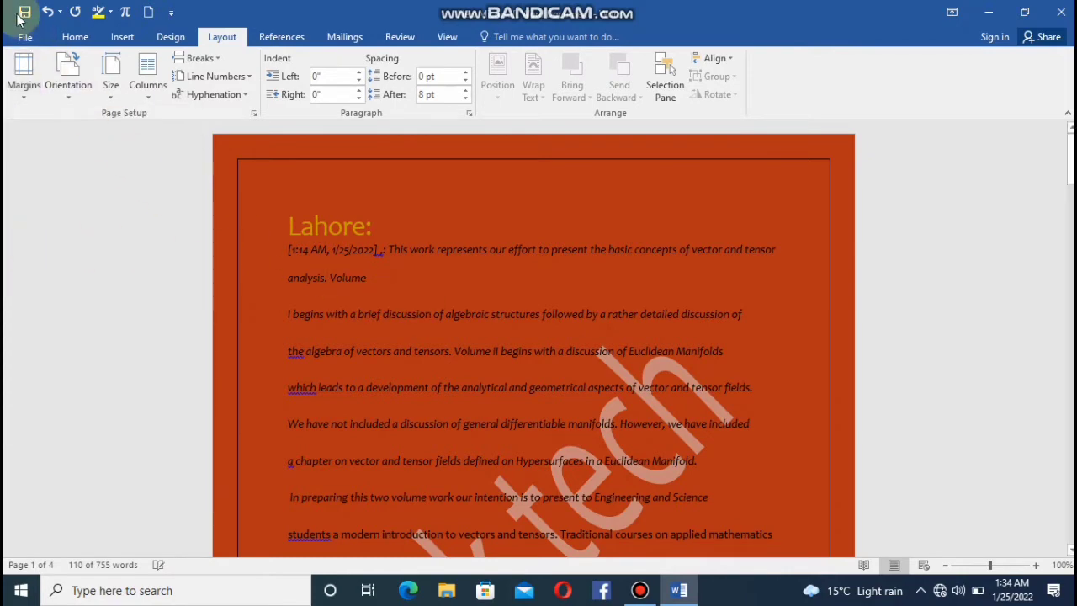
pyautogui.click(23, 91)
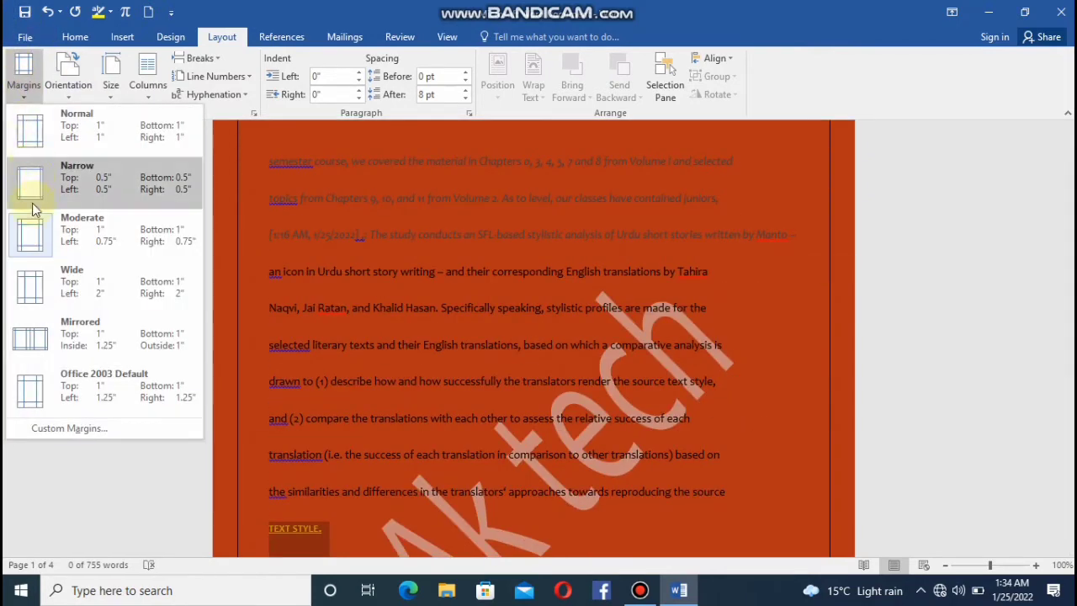
pyautogui.click(34, 303)
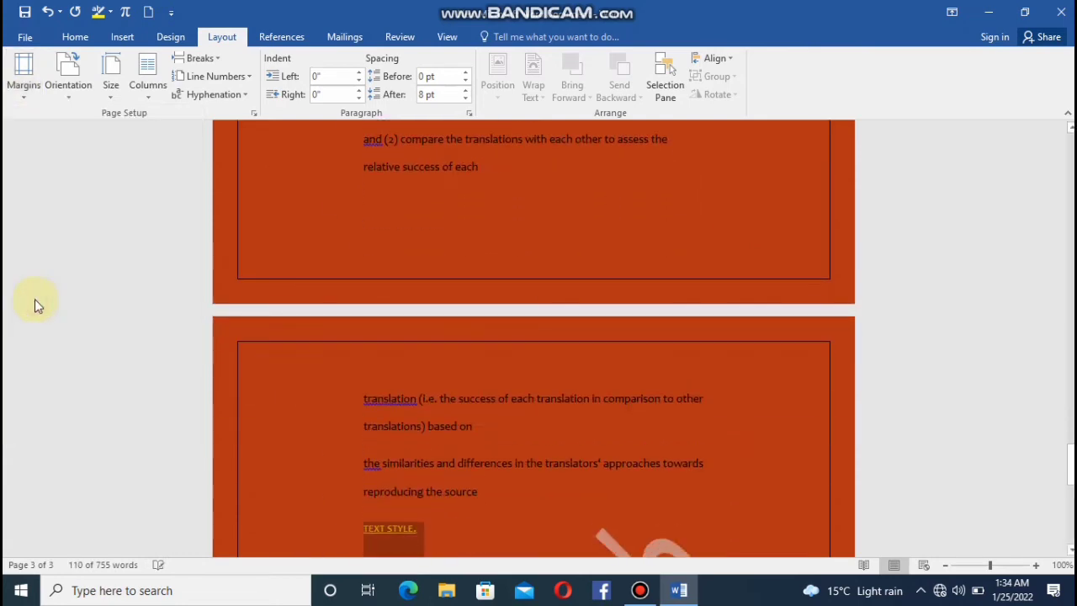
# Set the document's page margins to the Mirrored preset.
pyautogui.click(21, 74)
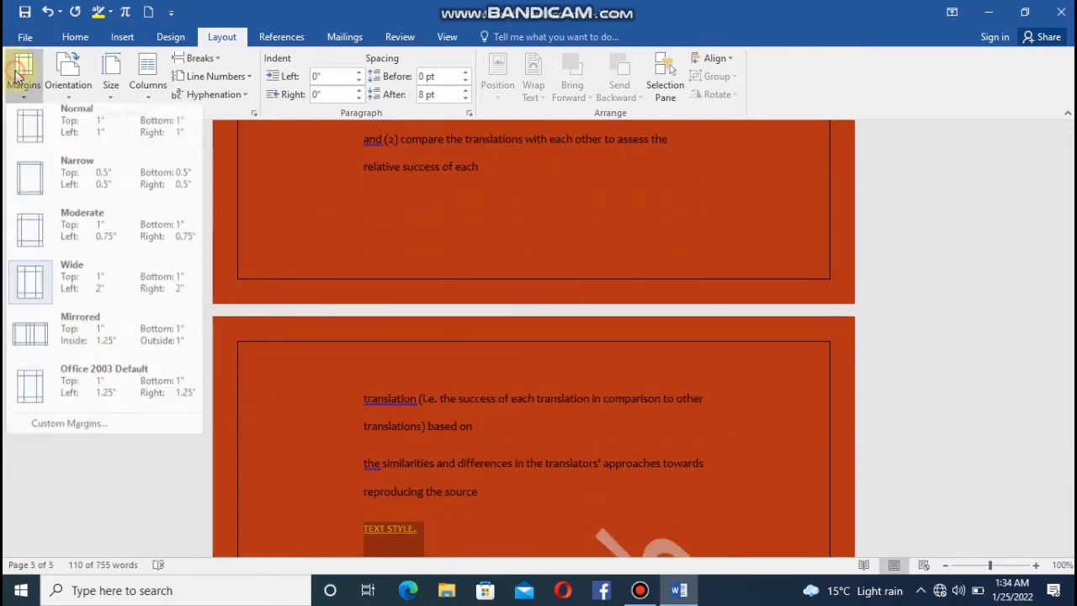
pyautogui.click(44, 347)
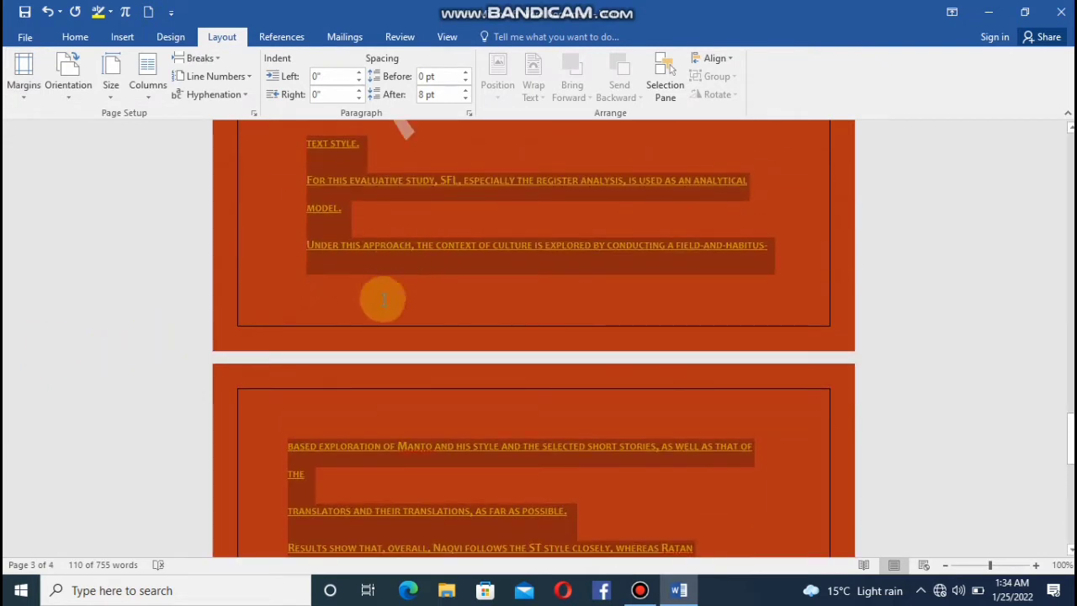
# Set the page margins to the Office 2003 Default preset and check them through the pages.
pyautogui.click(23, 95)
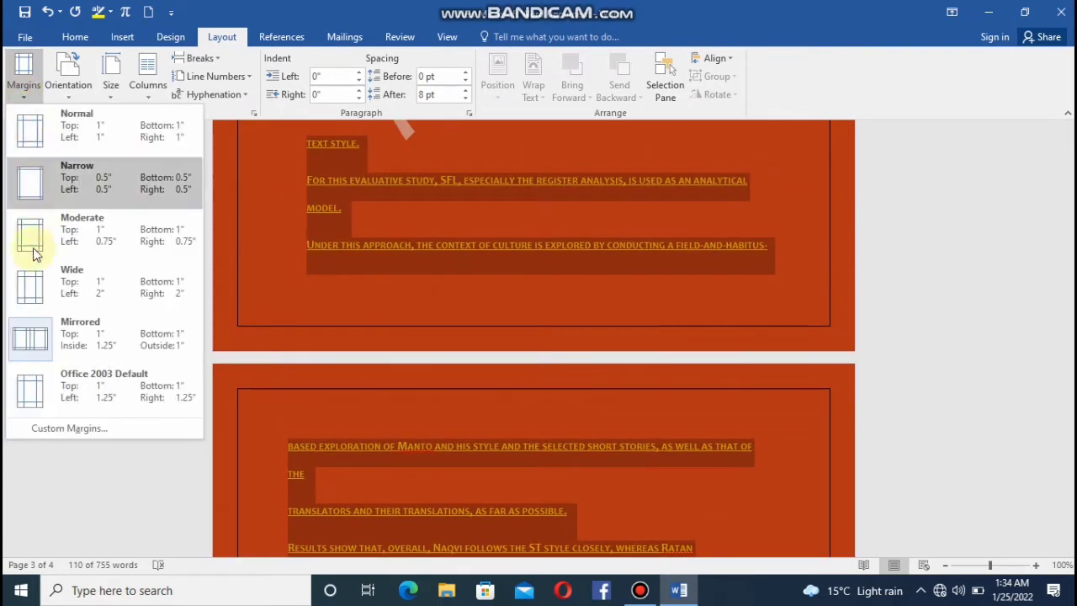
pyautogui.click(43, 410)
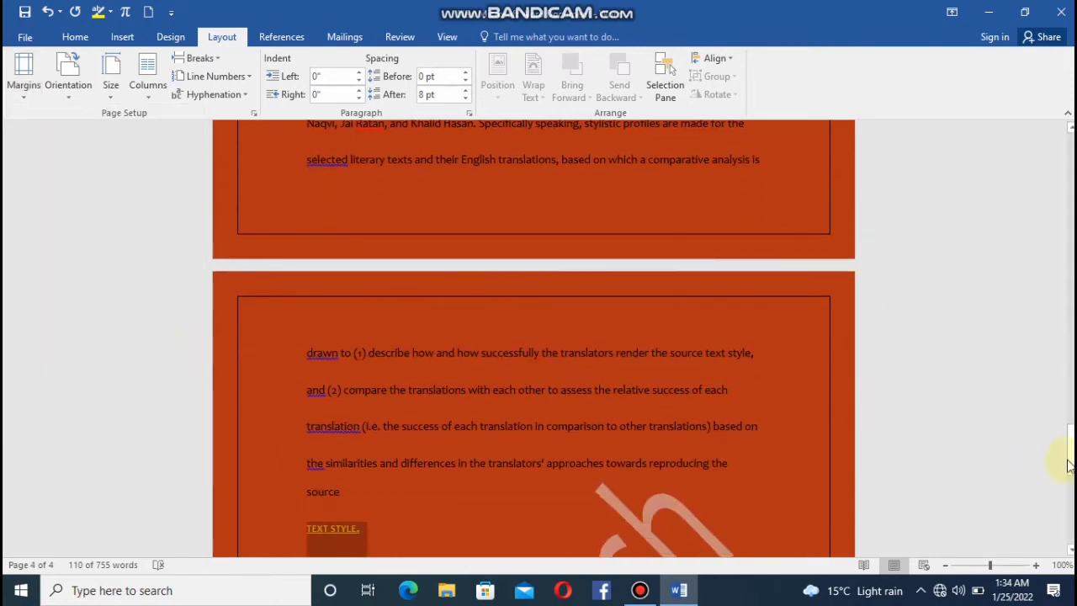
pyautogui.moveTo(1071, 448); pyautogui.dragTo(1071, 209)
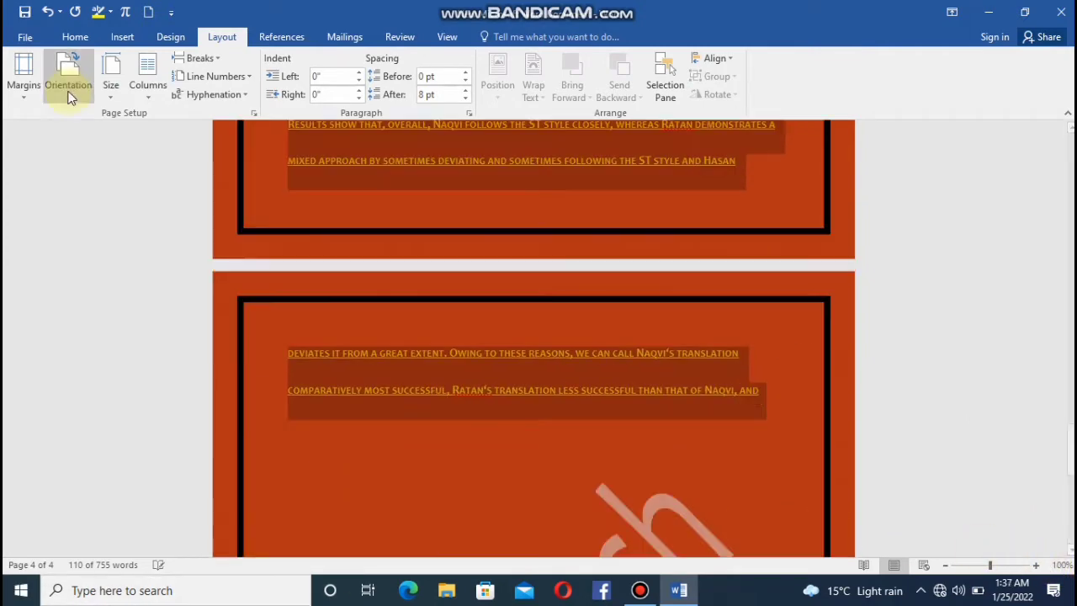
# Compare the landscape and portrait page orientations and leave the document in landscape.
pyautogui.click(69, 94)
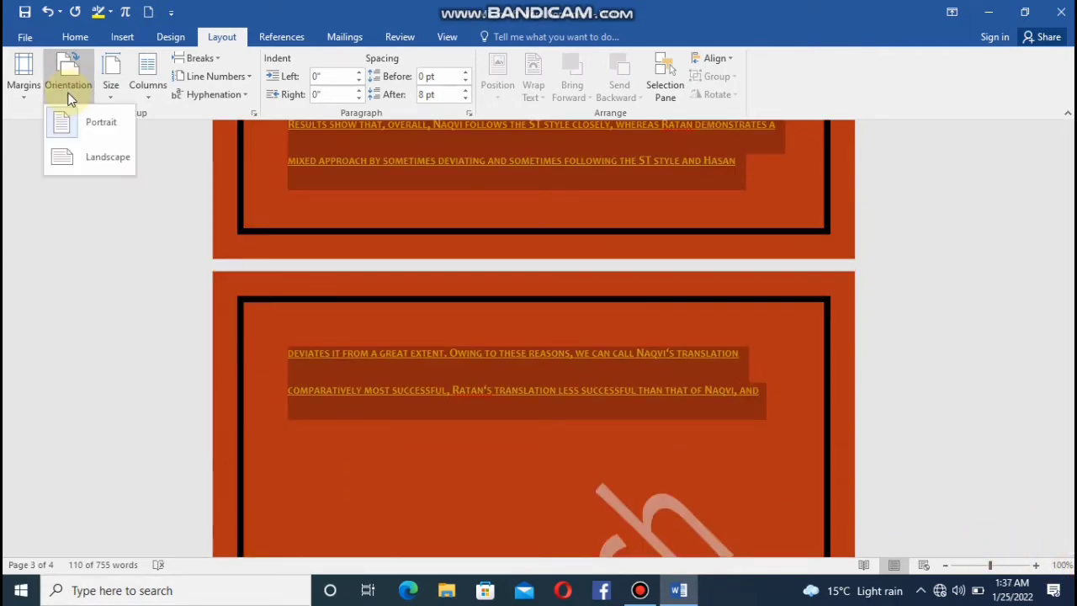
pyautogui.click(95, 160)
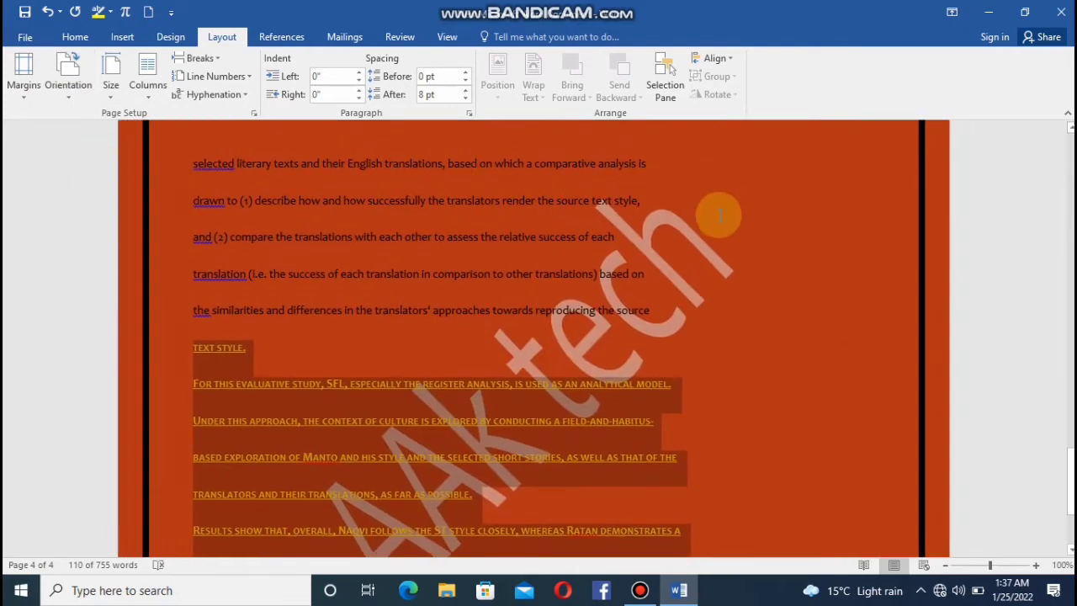
pyautogui.click(55, 69)
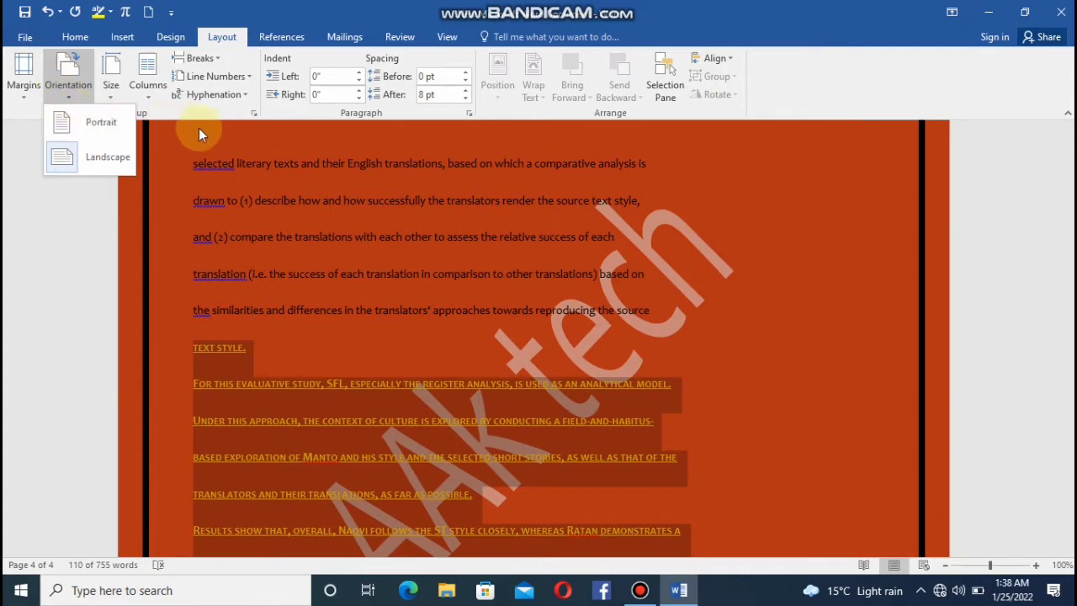
pyautogui.click(105, 119)
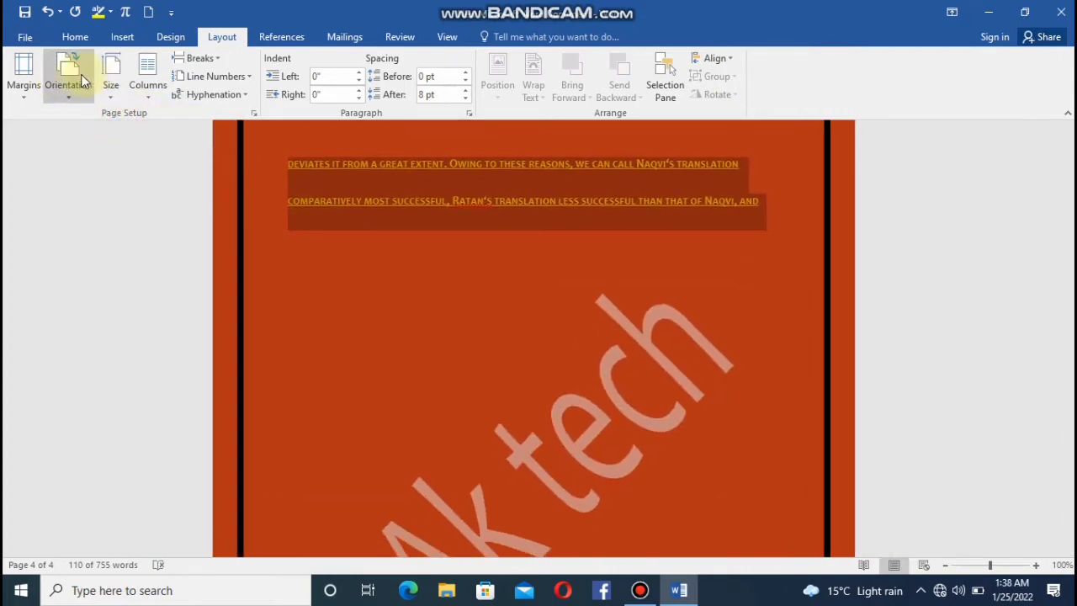
pyautogui.click(77, 78)
pyautogui.click(87, 148)
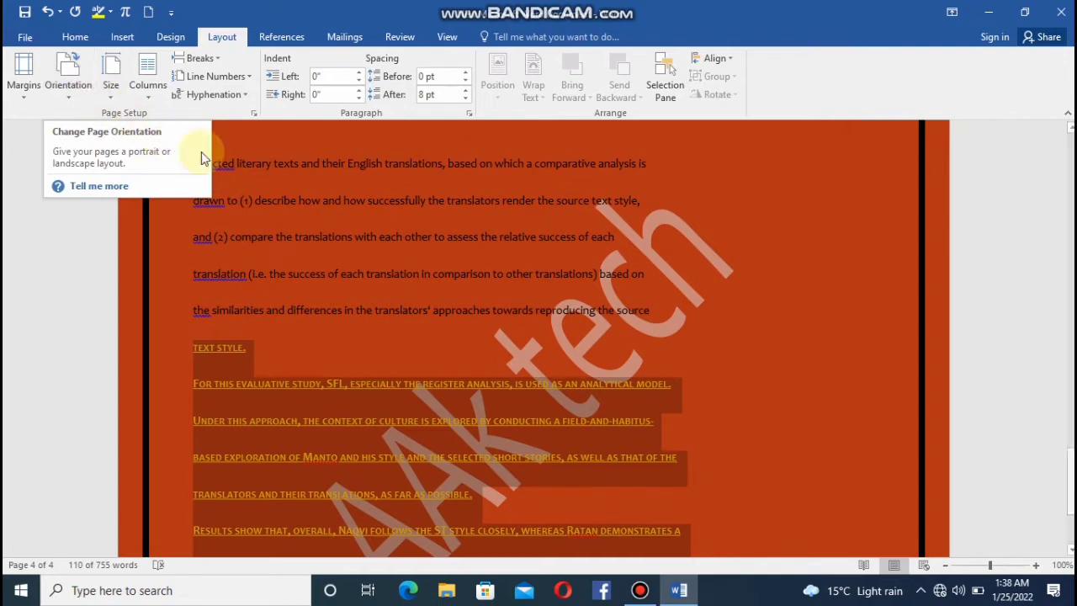
# Try the Tabloid, Legal and A5 paper sizes and return the document to Letter.
pyautogui.click(114, 92)
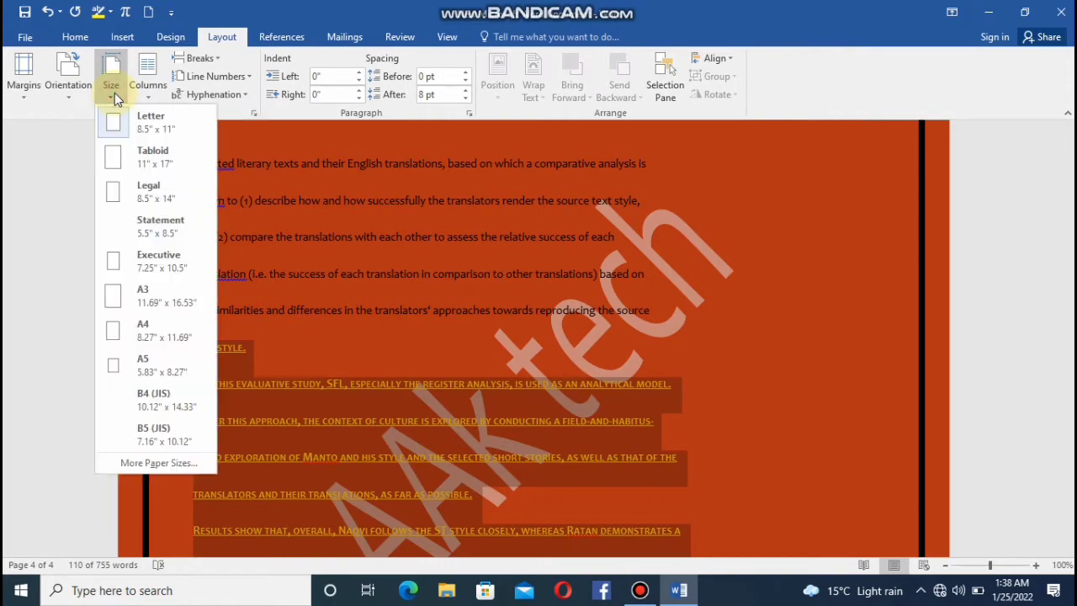
pyautogui.click(138, 155)
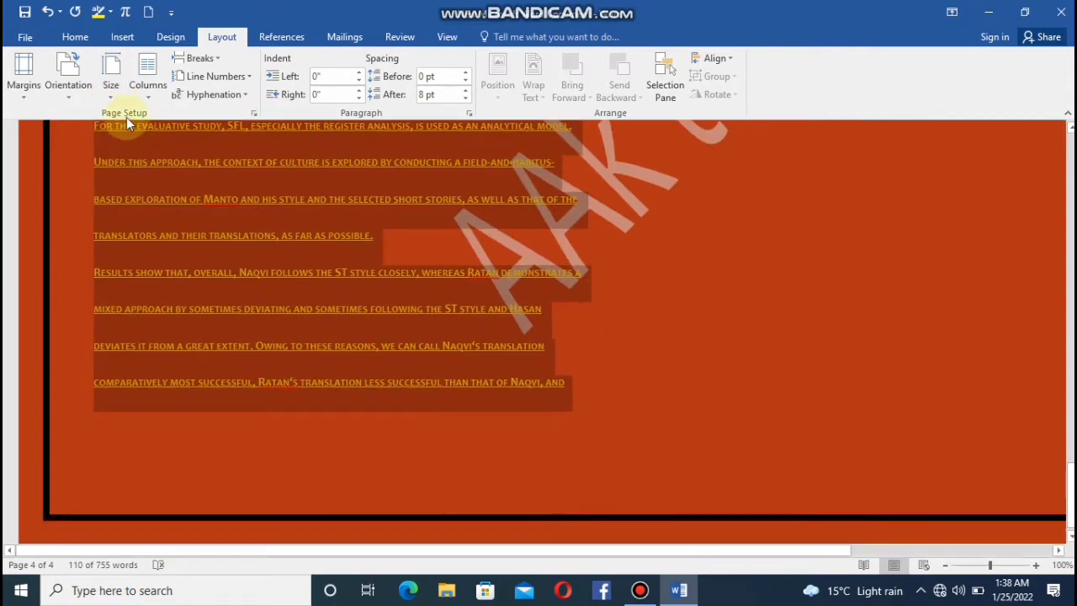
pyautogui.click(111, 90)
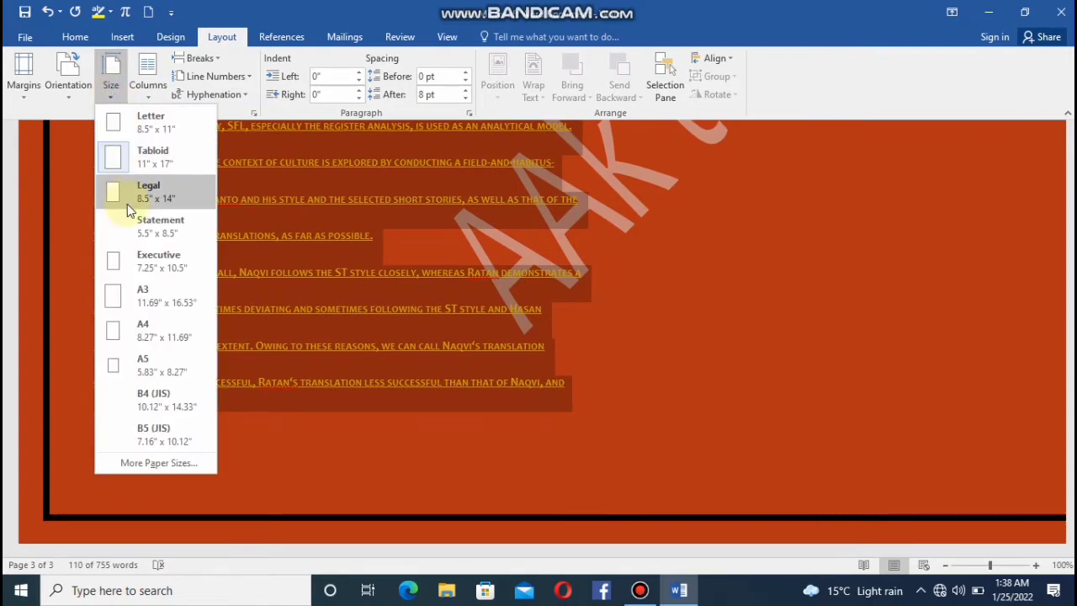
pyautogui.click(127, 202)
pyautogui.click(109, 90)
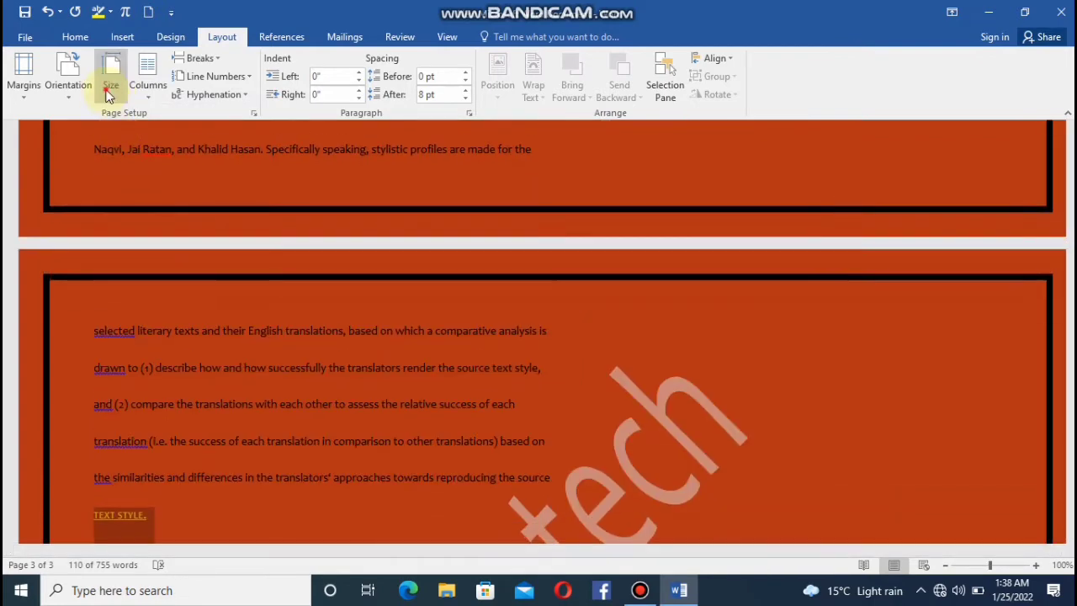
pyautogui.click(132, 357)
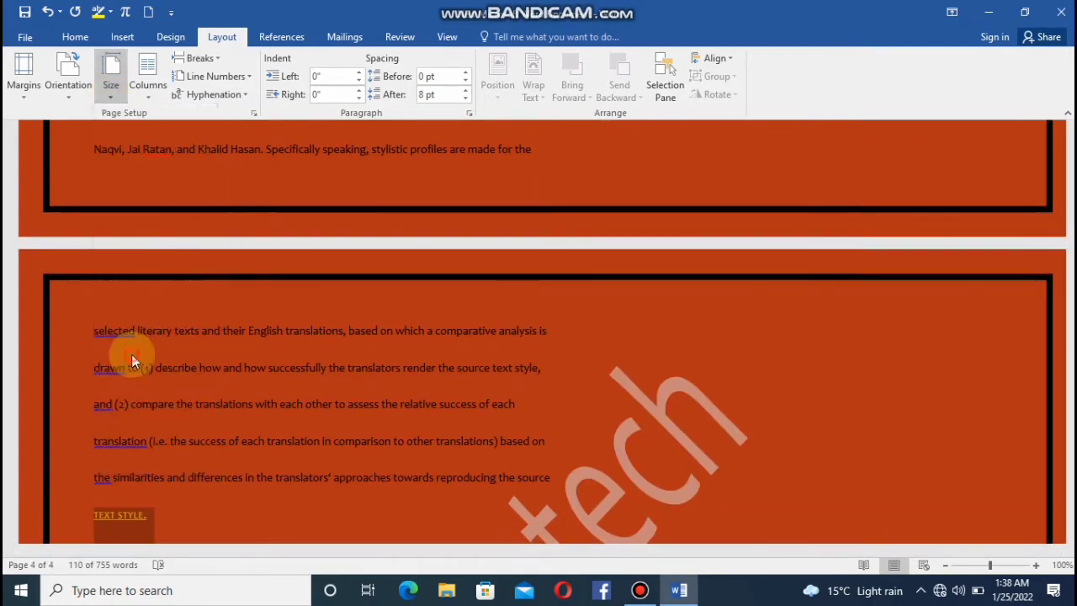
pyautogui.click(112, 88)
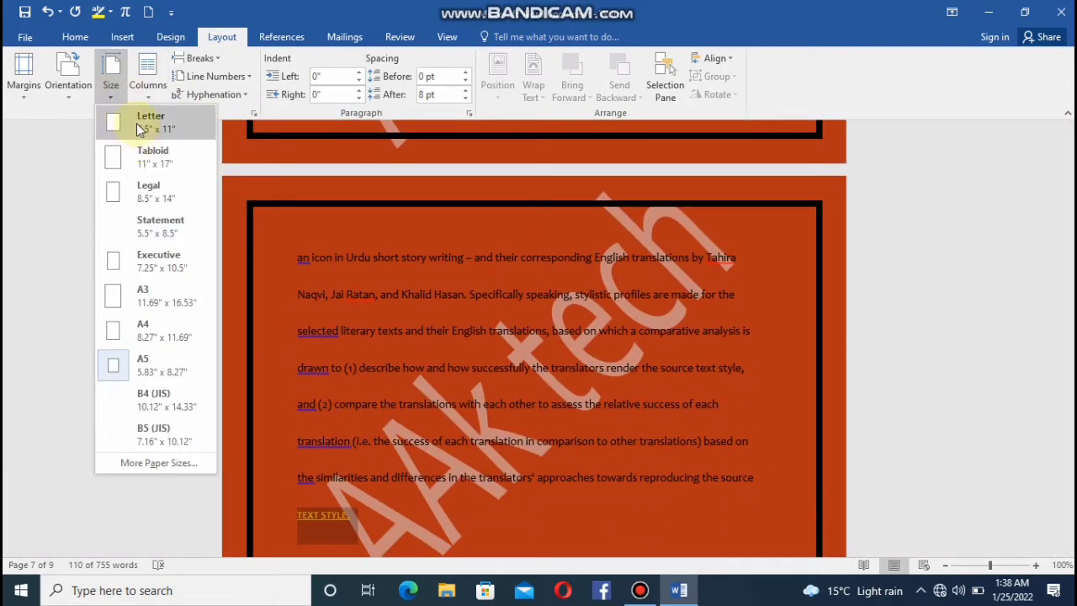
pyautogui.click(107, 312)
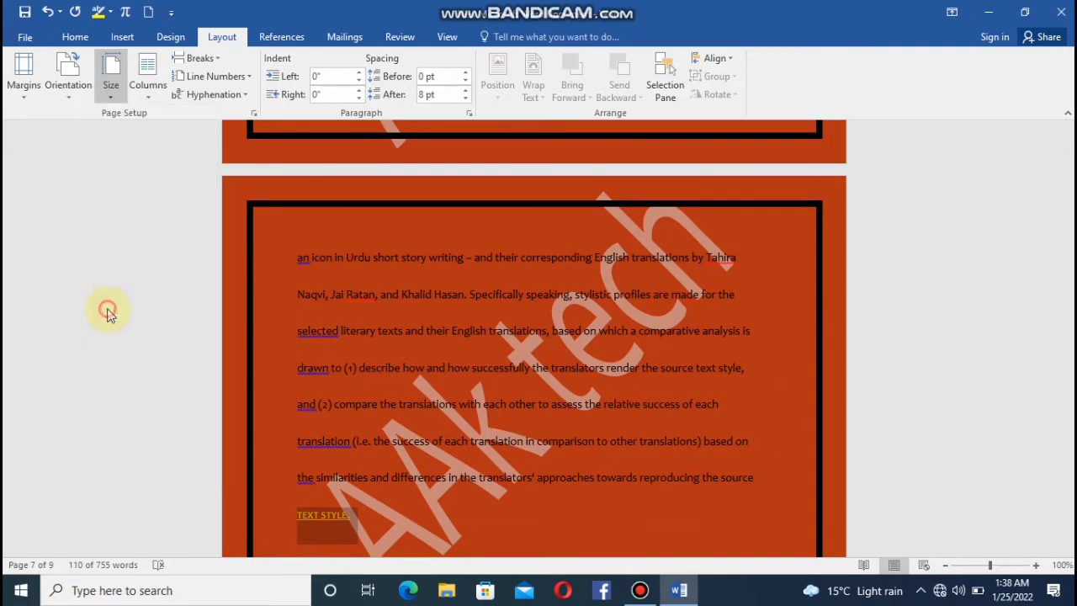
pyautogui.click(109, 93)
pyautogui.click(132, 123)
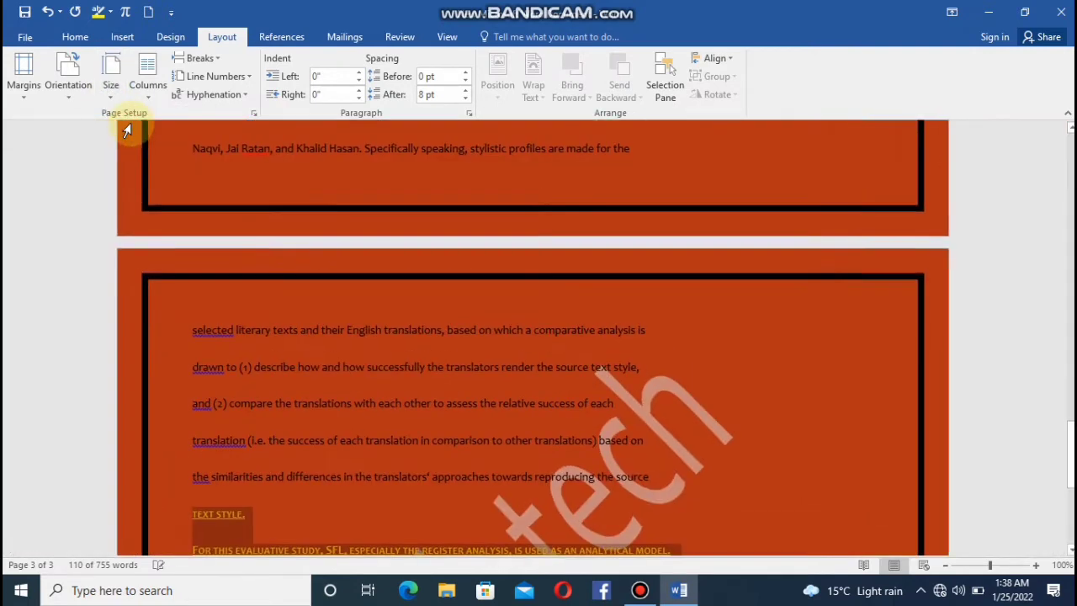
# Select the first-page text from "the algebra of vectors and tensors" through "applied mathematics" and open the column layout choices.
pyautogui.click(146, 77)
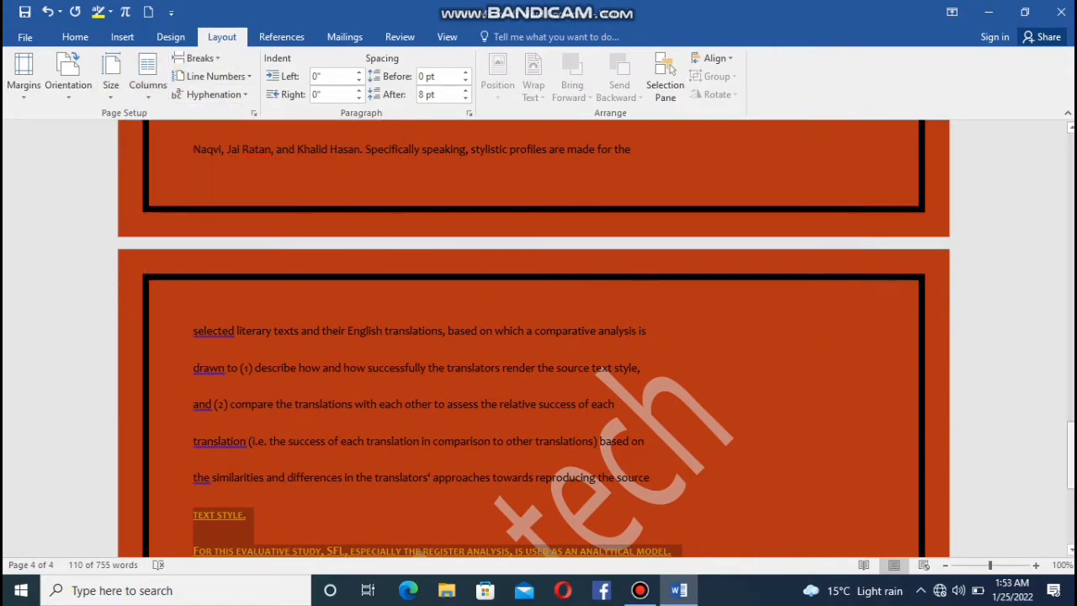
pyautogui.moveTo(1070, 450); pyautogui.dragTo(1068, 109)
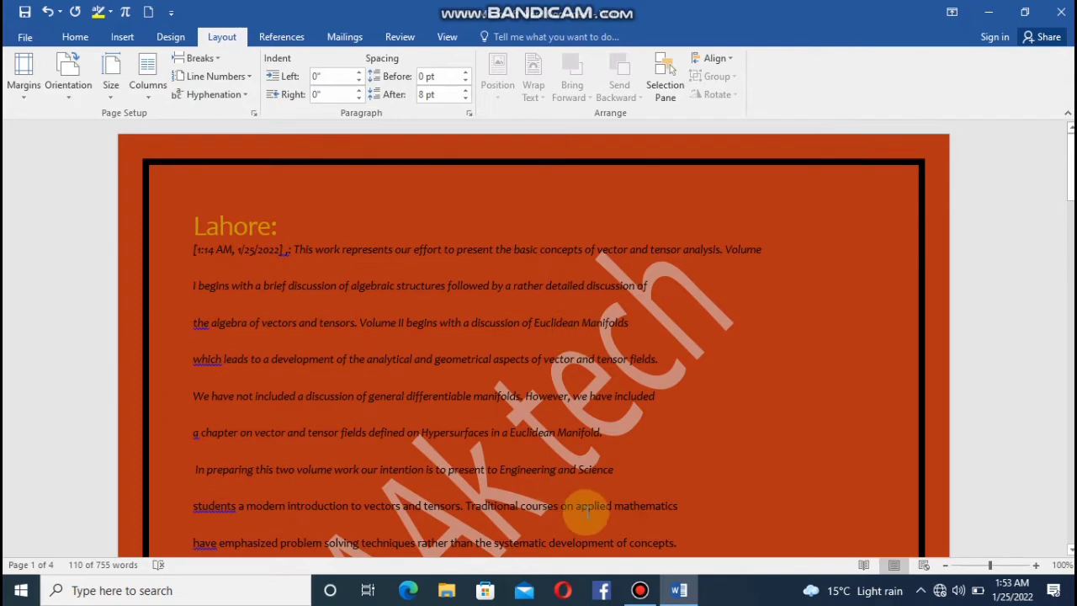
pyautogui.moveTo(682, 530); pyautogui.dragTo(81, 315)
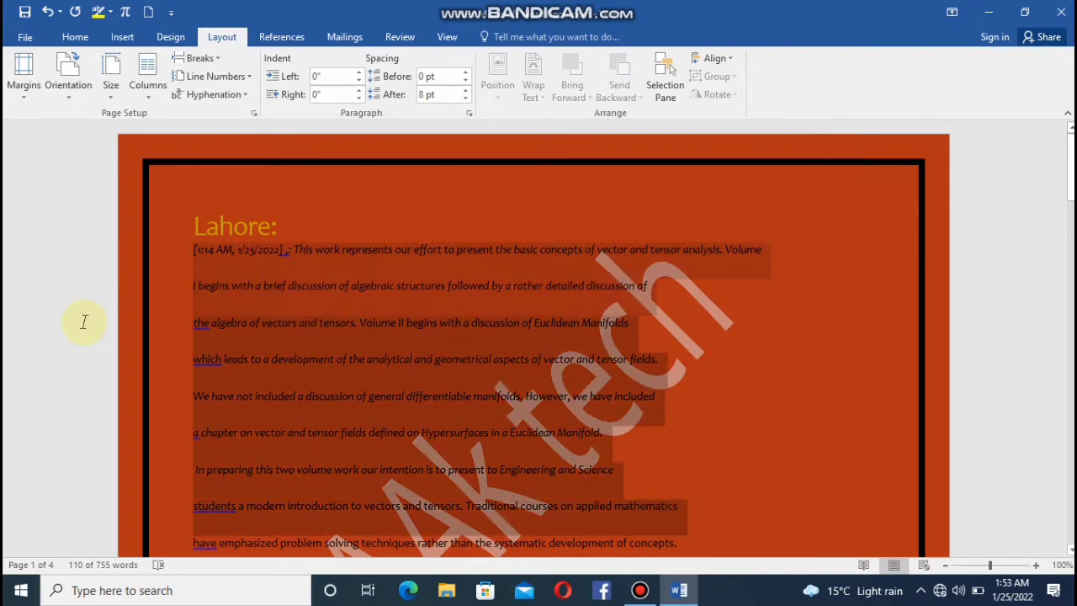
pyautogui.click(147, 89)
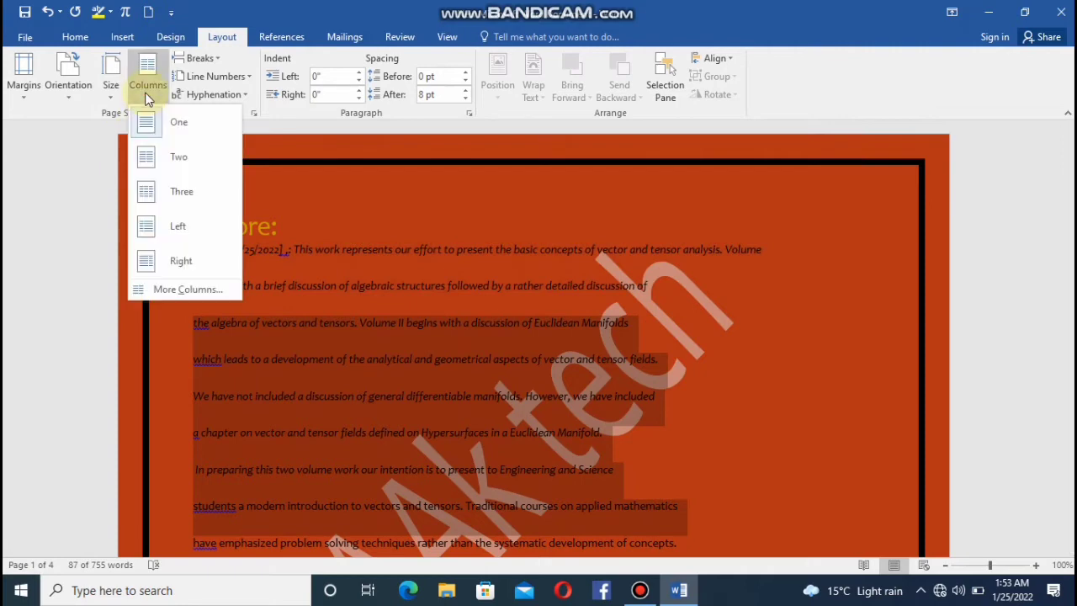
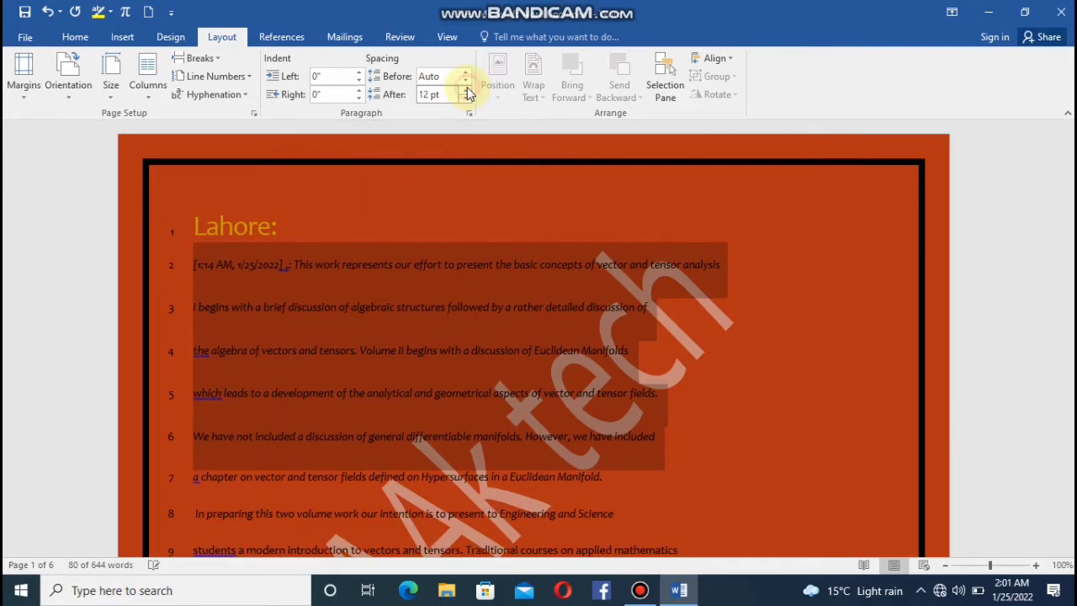
# Try 42 pt spacing after the selected first-page paragraphs and return it to 12 pt.
pyautogui.click(468, 89)
pyautogui.click(468, 89)
pyautogui.click(467, 90)
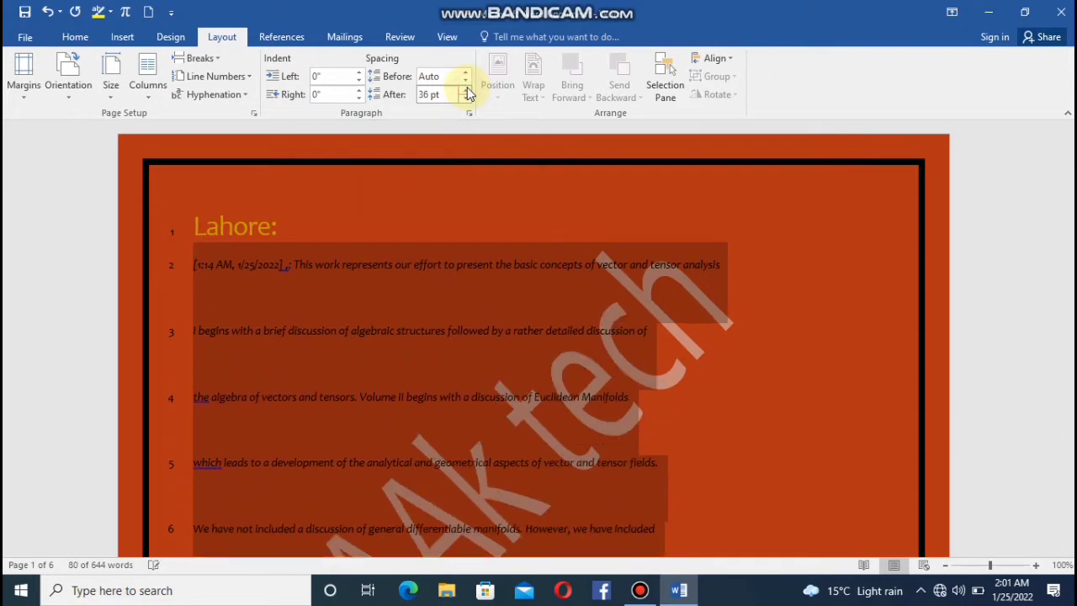
pyautogui.click(468, 89)
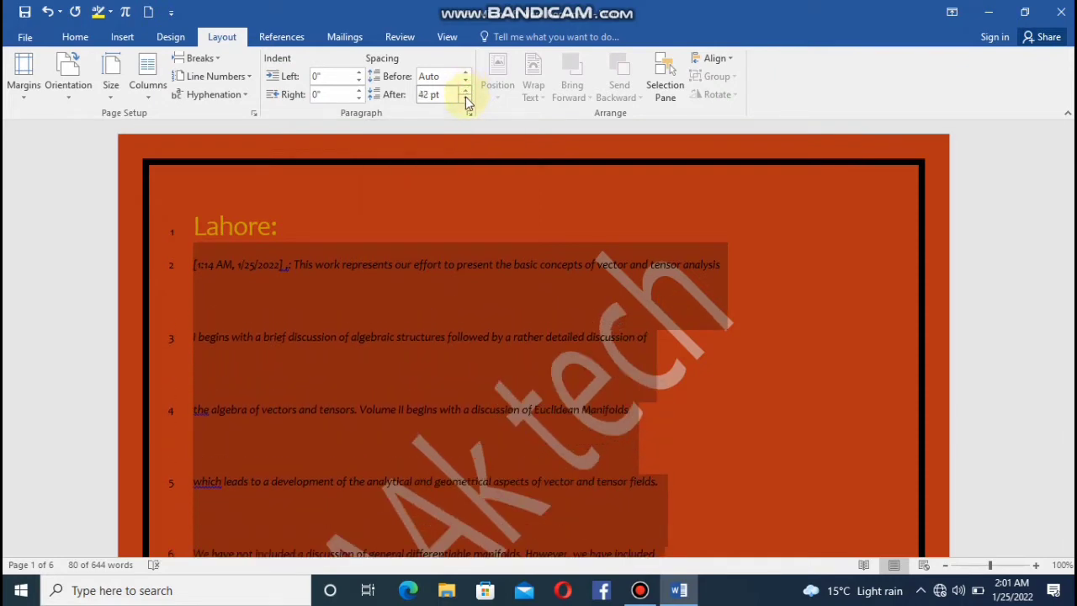
pyautogui.click(466, 99)
pyautogui.click(466, 98)
pyautogui.click(466, 98)
pyautogui.click(466, 98)
pyautogui.click(466, 98)
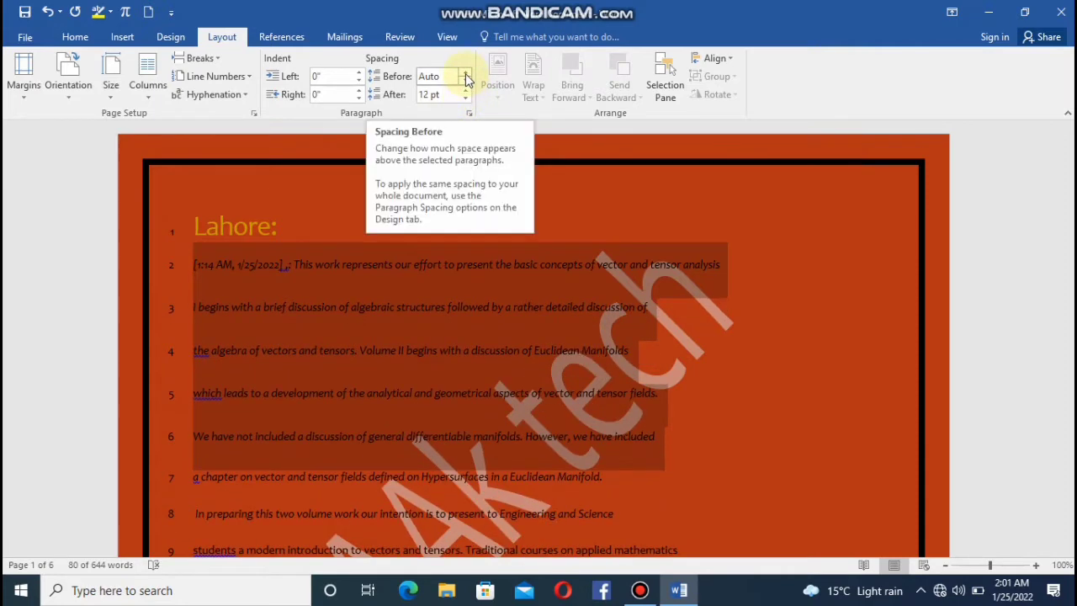
# Try 30 pt spacing before the selected paragraphs and bring it down to 0 pt.
pyautogui.click(466, 80)
pyautogui.click(465, 73)
pyautogui.click(465, 74)
pyautogui.click(465, 73)
pyautogui.click(465, 73)
pyautogui.click(466, 74)
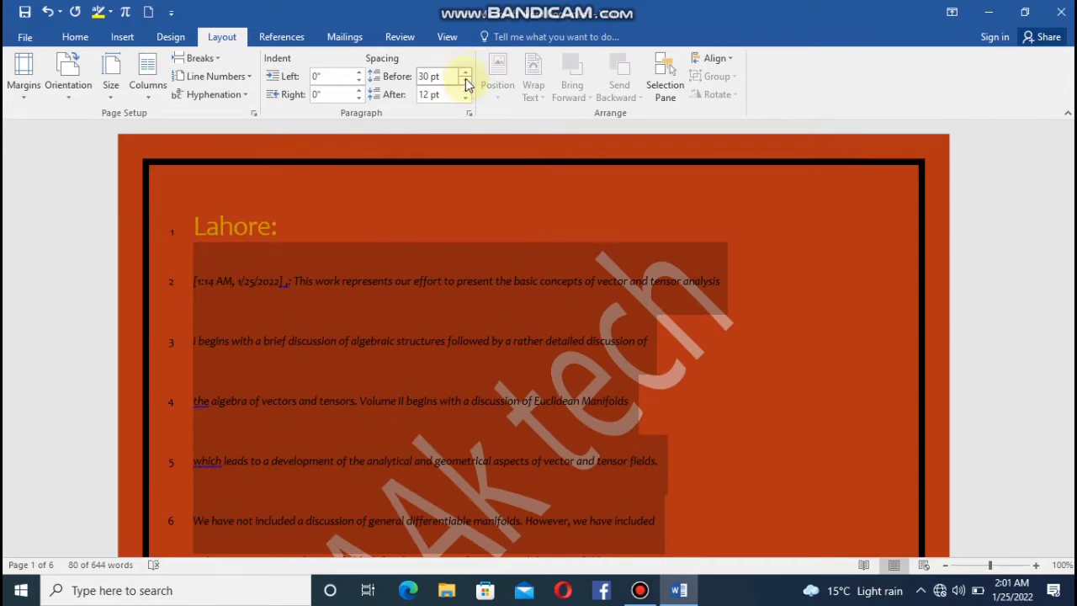
pyautogui.click(465, 82)
pyautogui.click(465, 81)
pyautogui.click(465, 82)
pyautogui.click(465, 82)
pyautogui.click(465, 82)
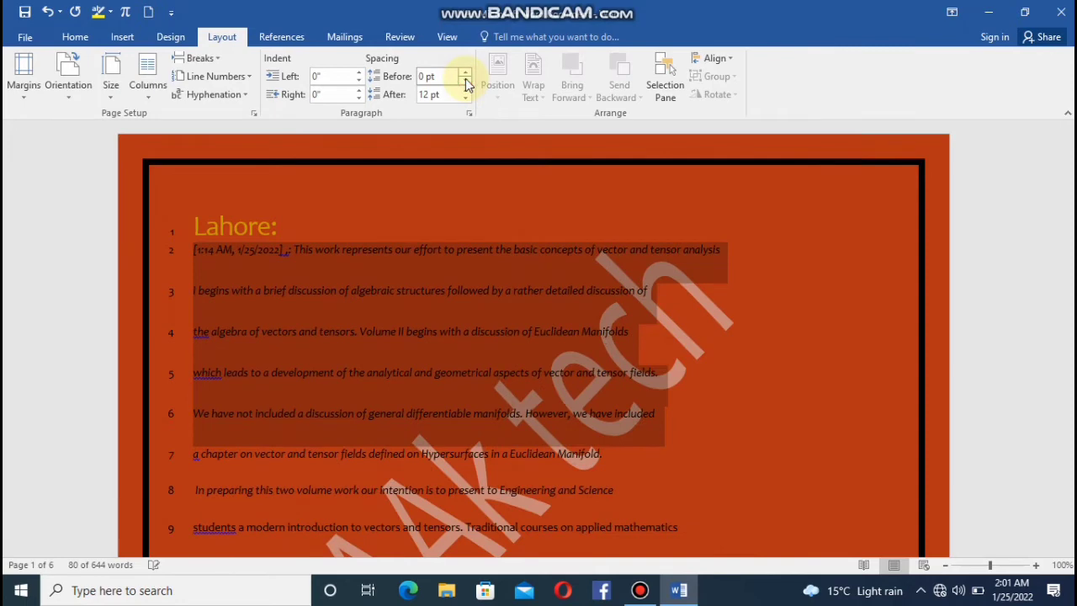
# Try 0 pt and 36 pt spacing after the selected paragraphs and leave it at Auto.
pyautogui.click(465, 98)
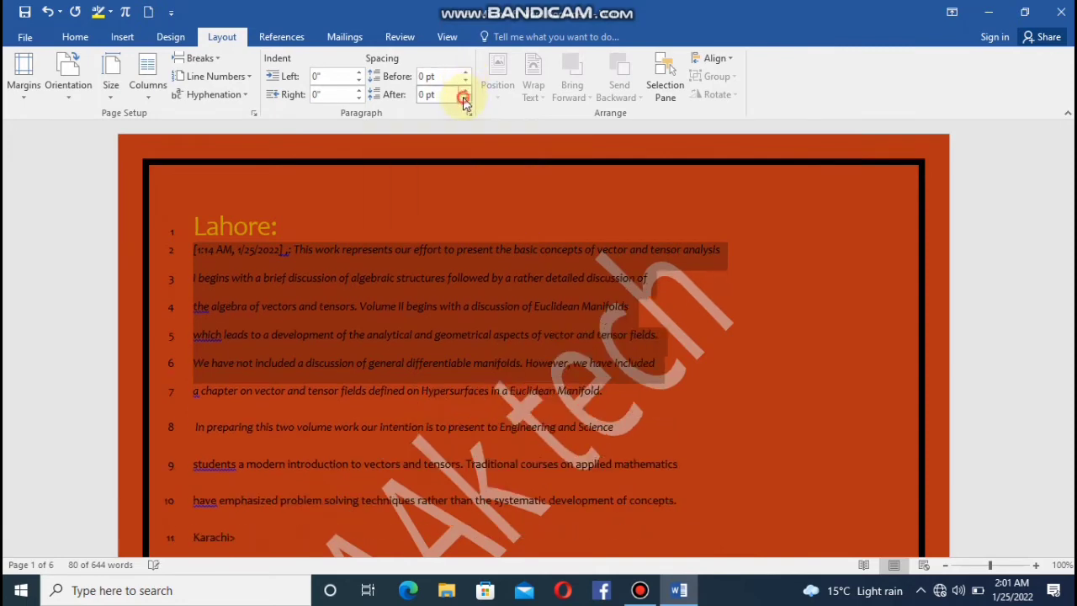
pyautogui.click(465, 99)
pyautogui.click(465, 99)
pyautogui.click(465, 91)
pyautogui.click(465, 91)
pyautogui.click(466, 91)
pyautogui.click(465, 91)
pyautogui.click(465, 91)
pyautogui.click(465, 91)
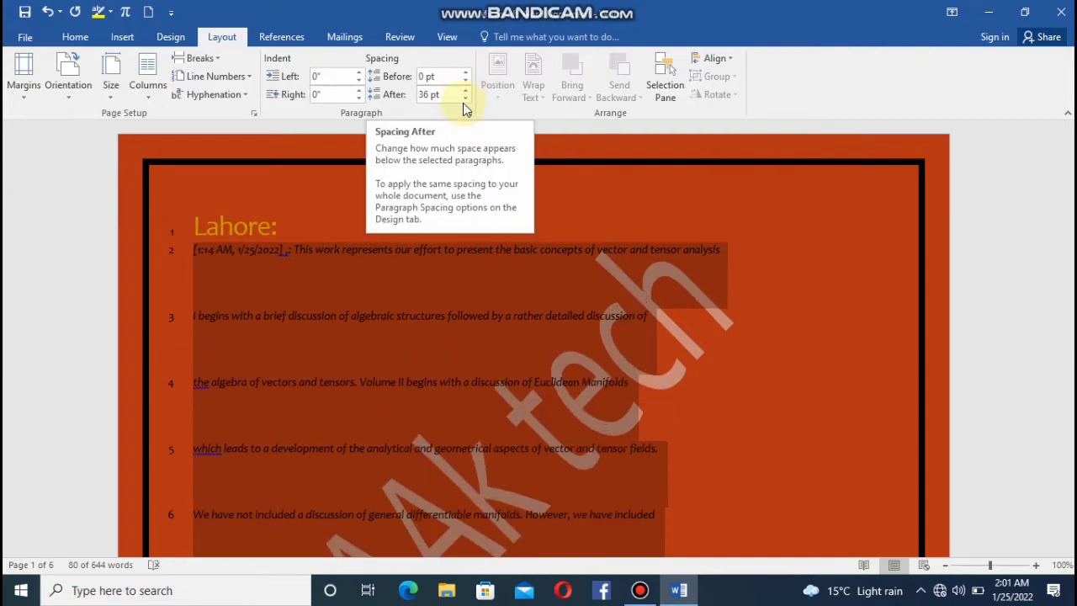
pyautogui.click(465, 99)
pyautogui.click(466, 98)
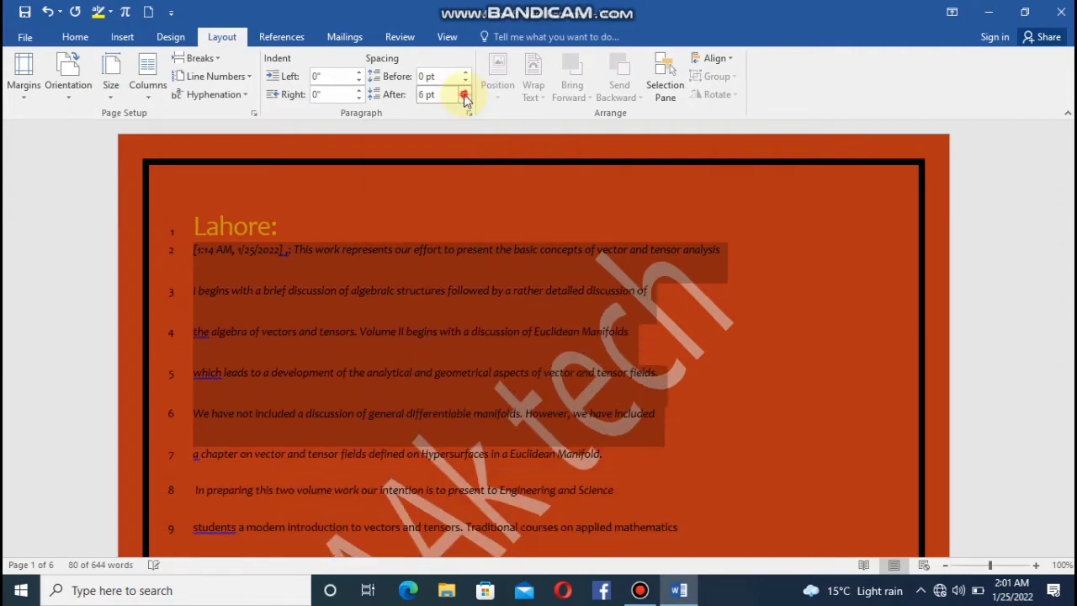
pyautogui.click(465, 98)
pyautogui.click(465, 99)
pyautogui.click(465, 99)
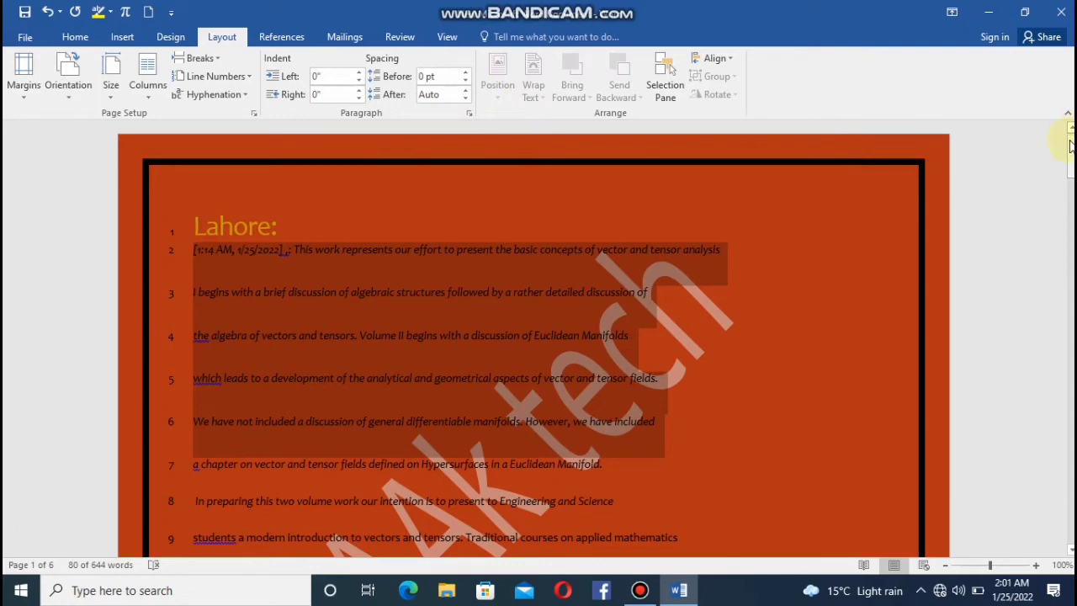
# Insert the mouse picture "images (1)" from the Pictures folder on the empty page 5.
pyautogui.click(1070, 145)
pyautogui.click(1072, 225)
pyautogui.click(1071, 229)
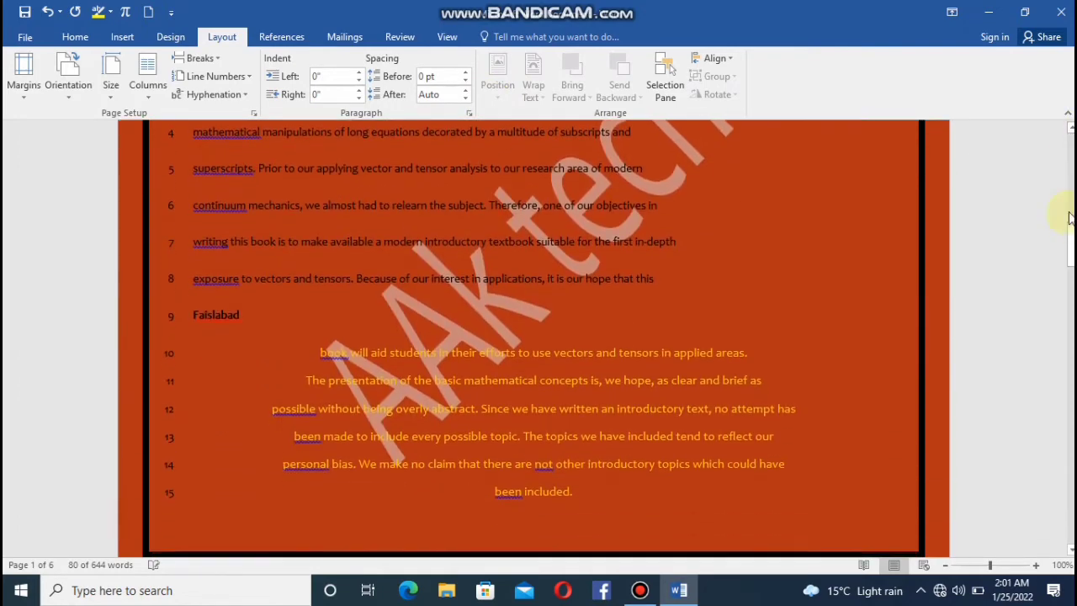
pyautogui.click(1071, 218)
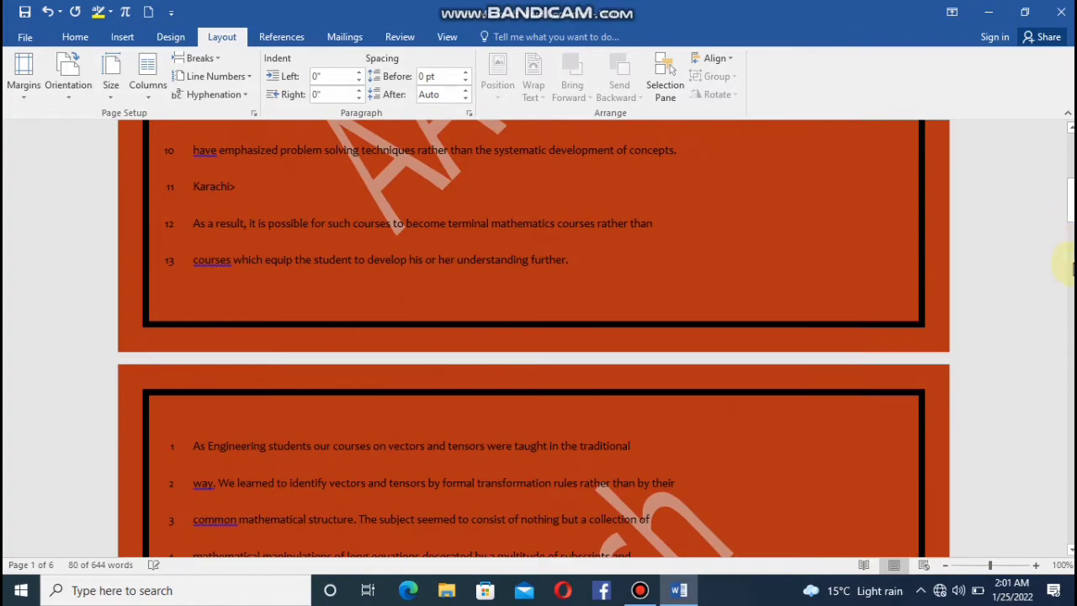
pyautogui.click(1071, 297)
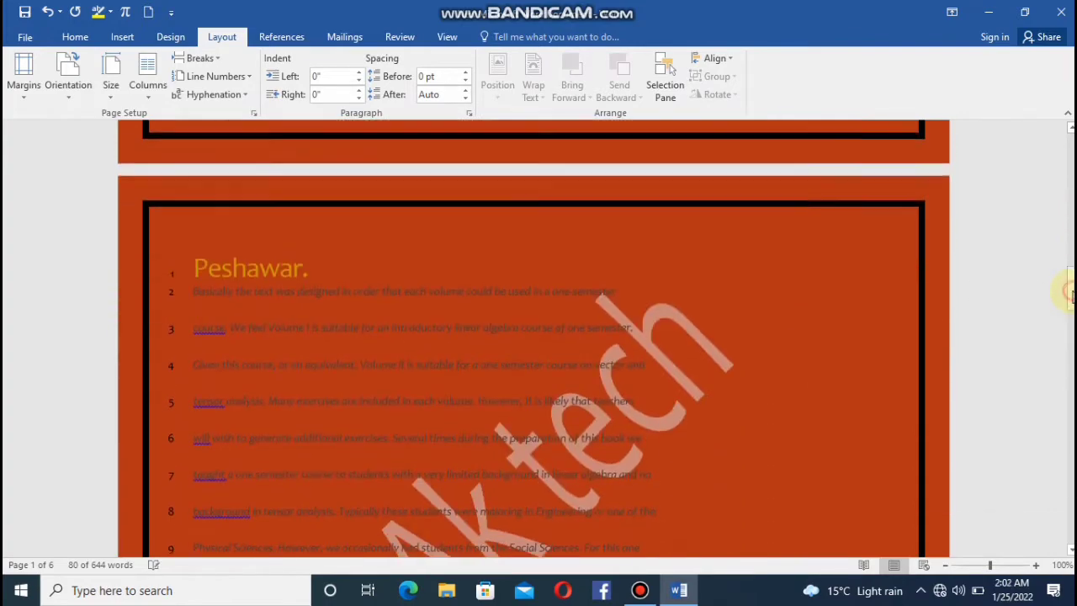
pyautogui.moveTo(1071, 303); pyautogui.dragTo(1069, 454)
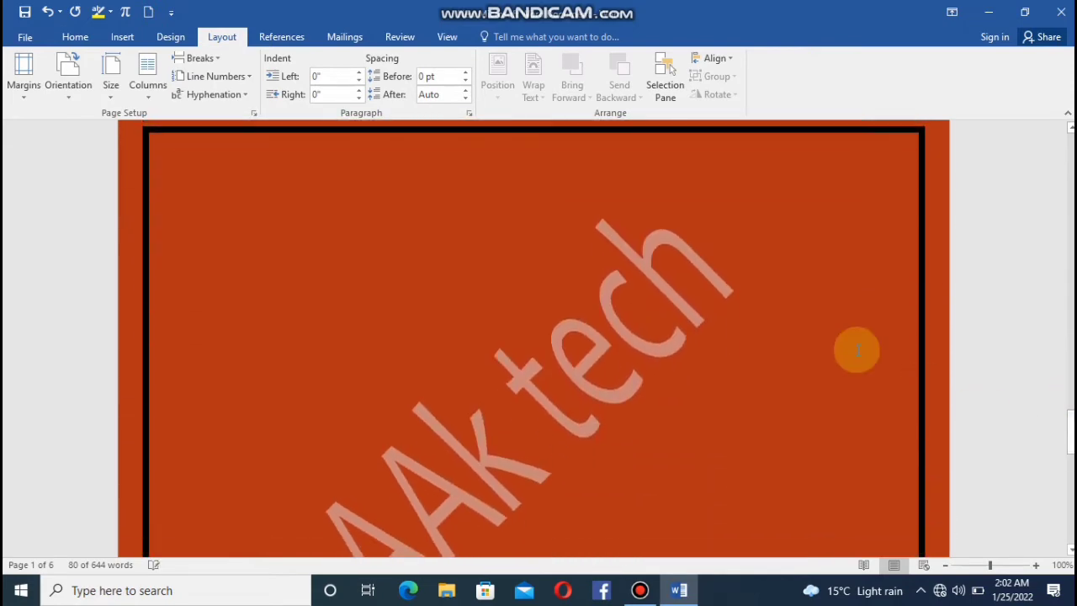
pyautogui.click(417, 191)
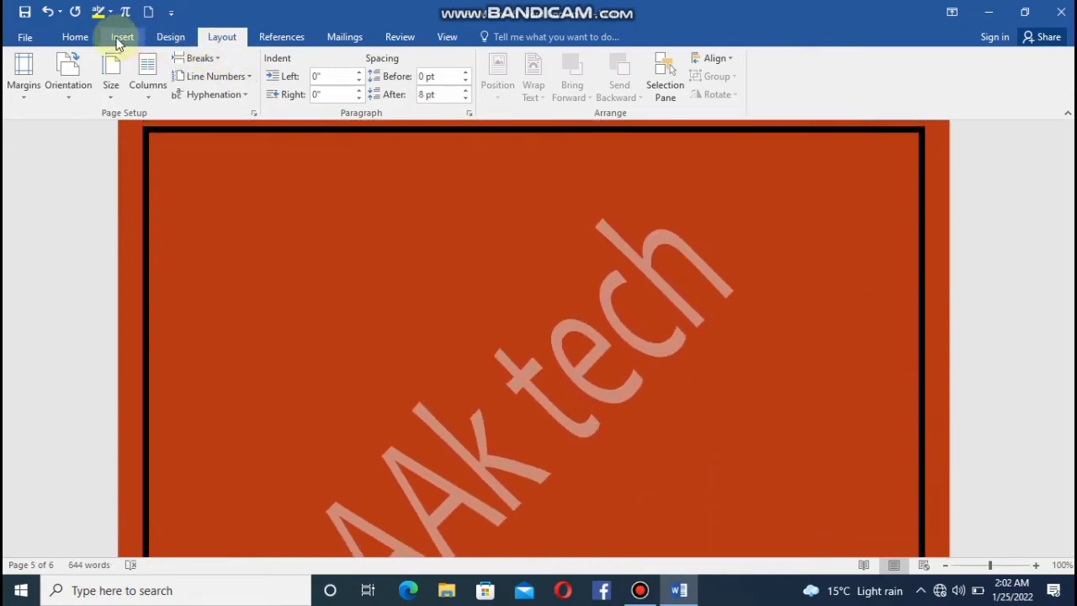
pyautogui.click(121, 38)
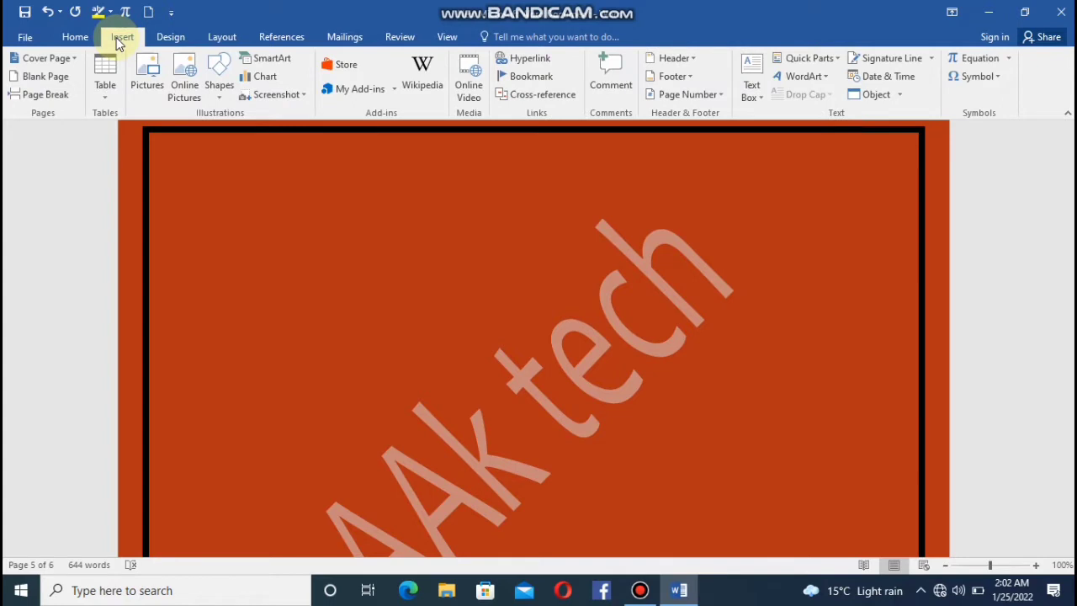
pyautogui.click(146, 67)
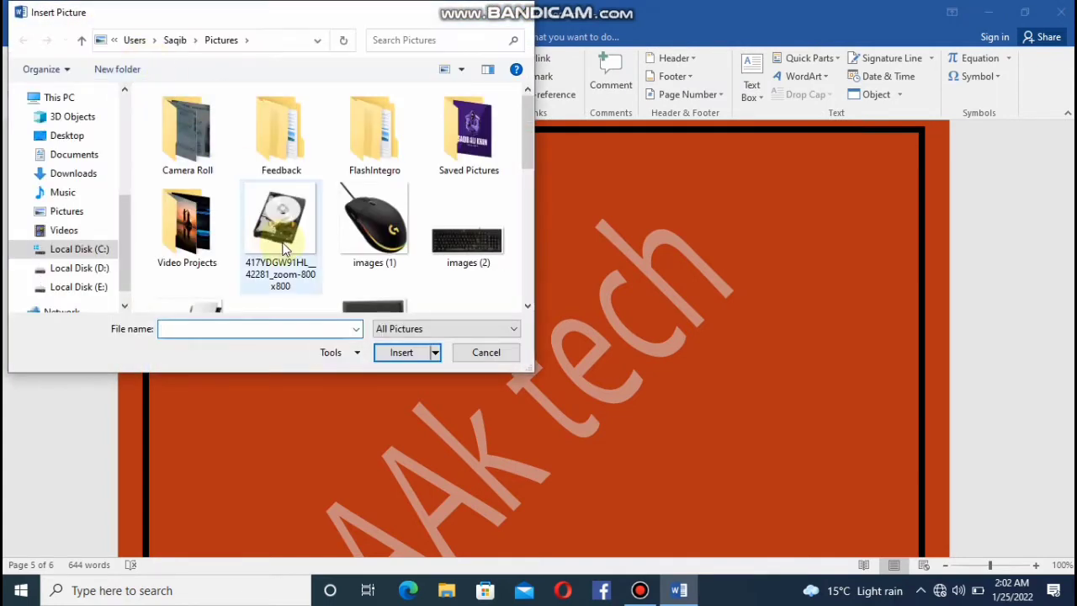
pyautogui.click(350, 231)
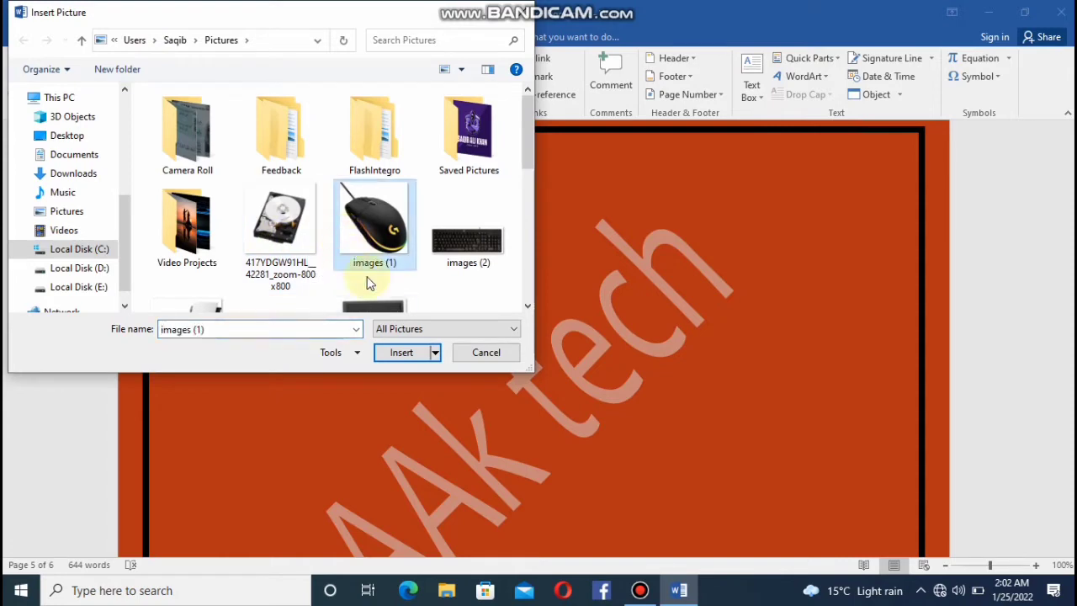
pyautogui.click(389, 355)
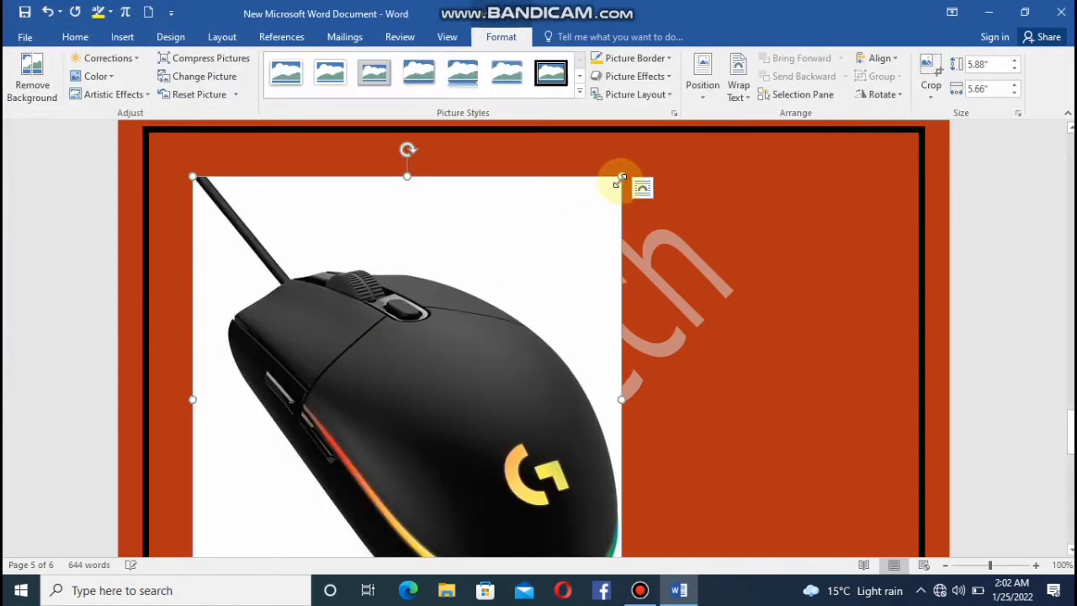
# Shrink the mouse picture to about 2.64" by 2.54" and move it into the paragraph under the Peshawar heading.
pyautogui.moveTo(619, 179); pyautogui.dragTo(361, 420)
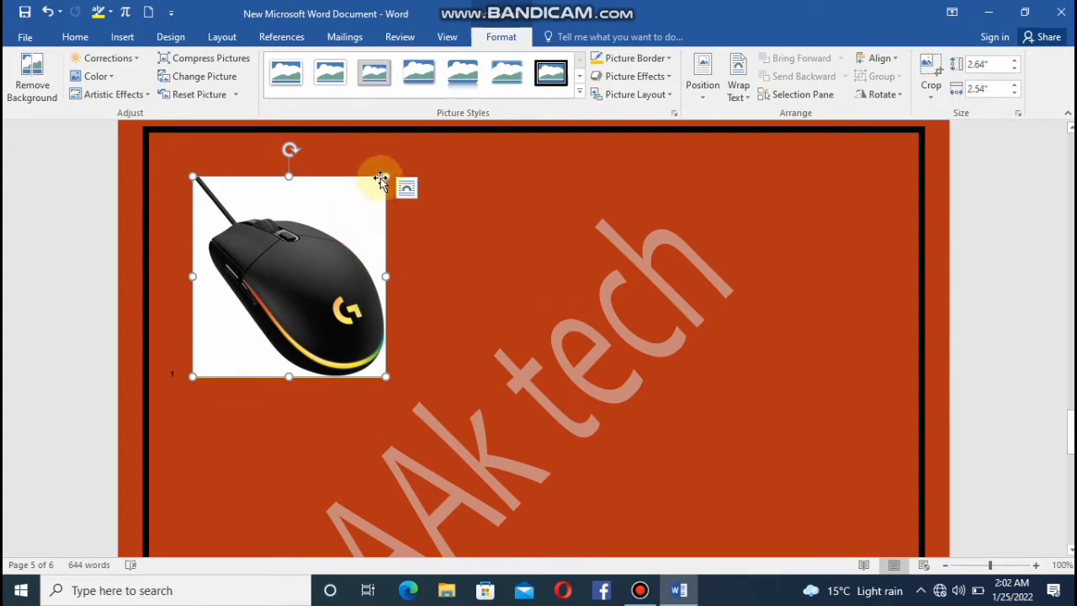
pyautogui.moveTo(378, 181); pyautogui.dragTo(491, 239)
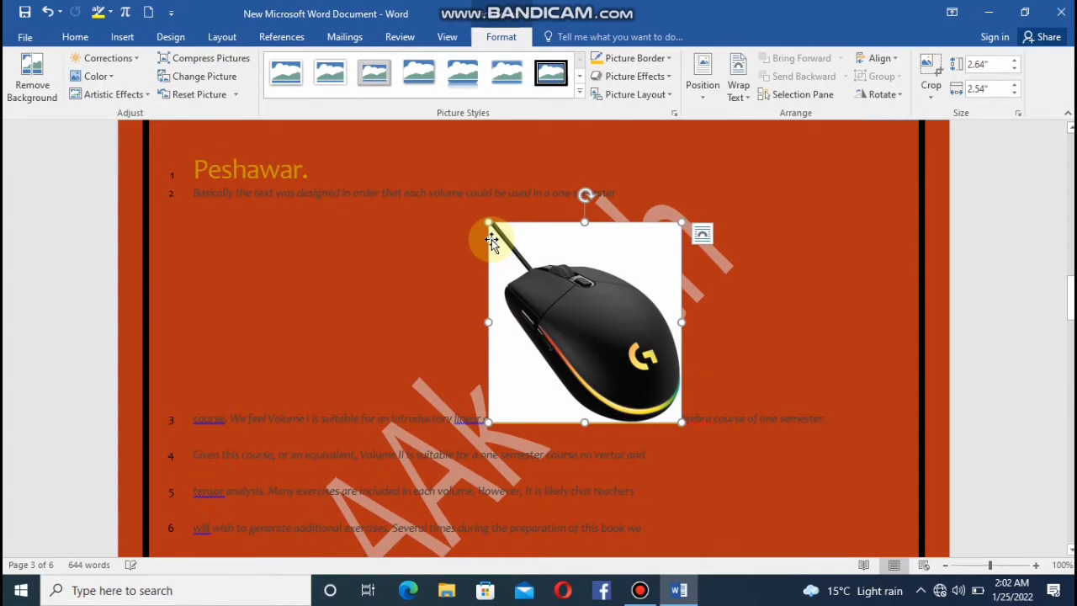
# Compare the layout arrangement options with the mouse picture deselected and selected.
pyautogui.click(433, 243)
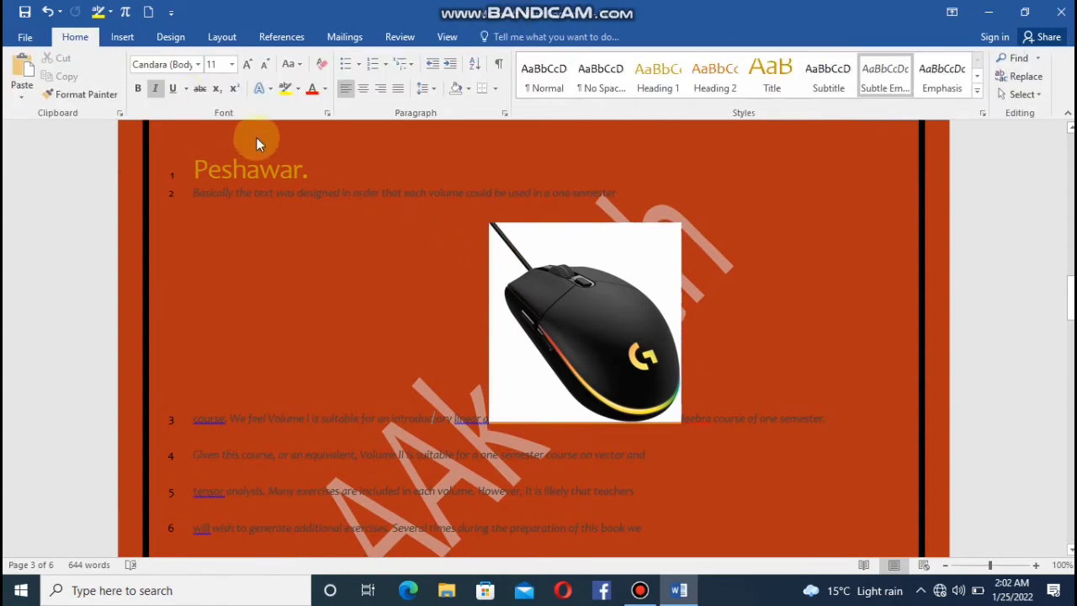
pyautogui.click(222, 37)
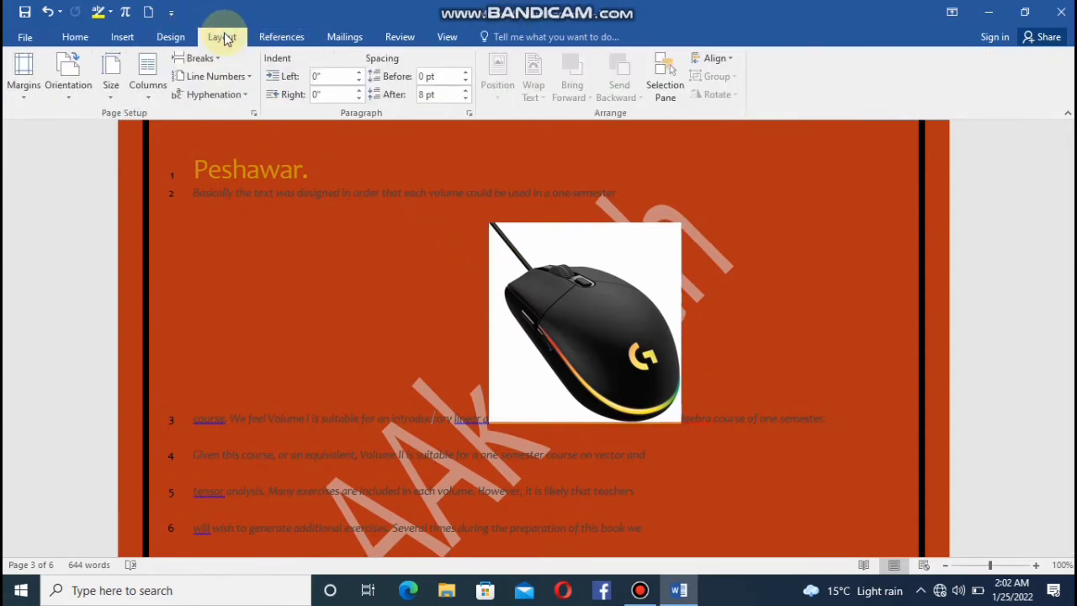
pyautogui.click(545, 285)
pyautogui.click(371, 266)
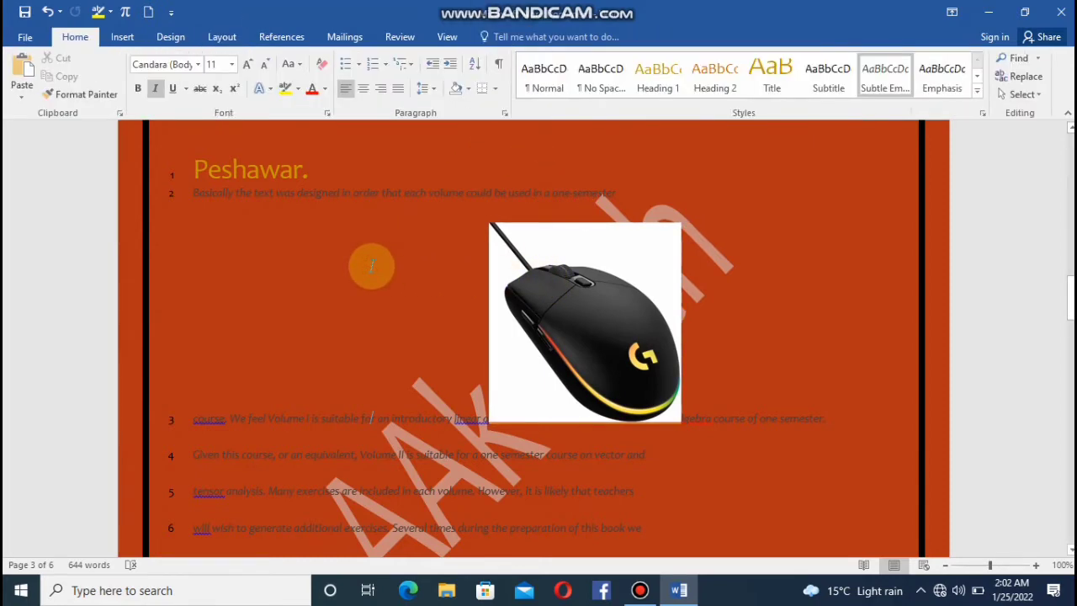
pyautogui.click(236, 42)
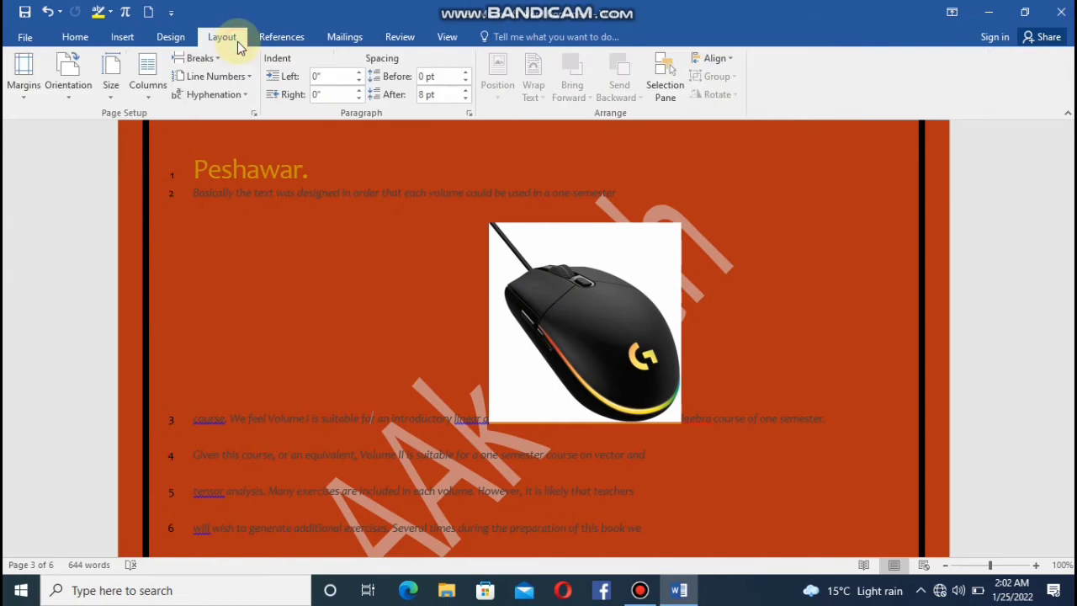
pyautogui.click(555, 289)
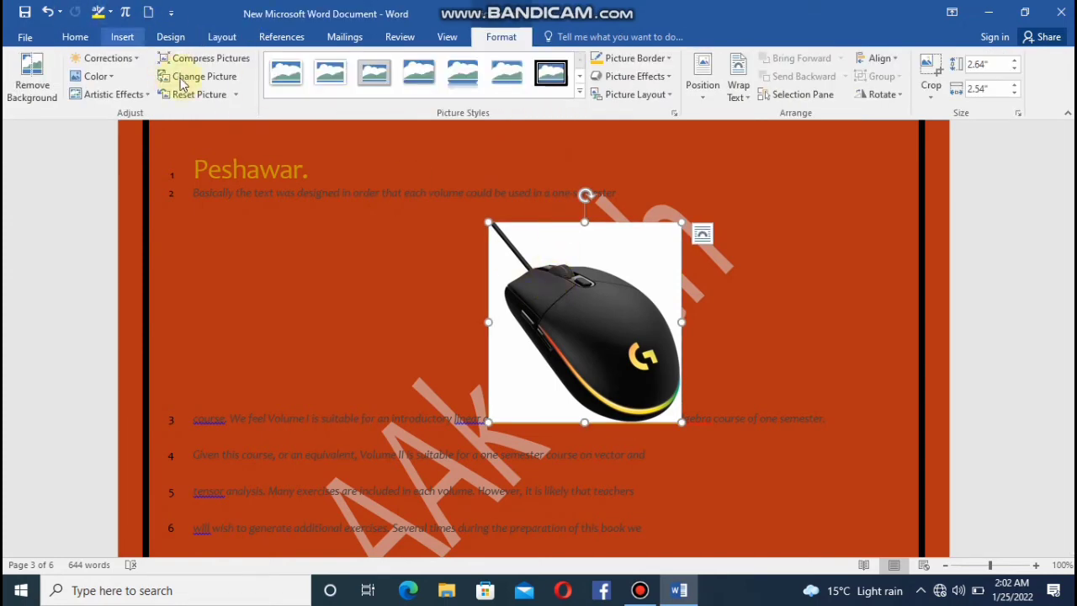
pyautogui.click(222, 36)
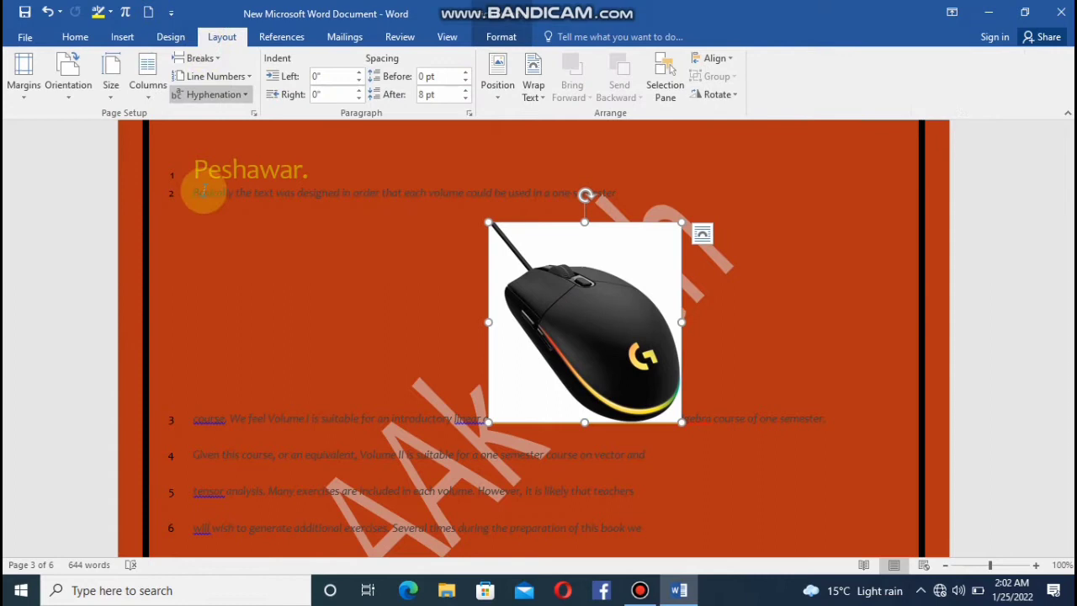
# Add the filler text "hiu" followed by a long run of "j" after "one-semester" in the first Peshawar line.
pyautogui.click(234, 437)
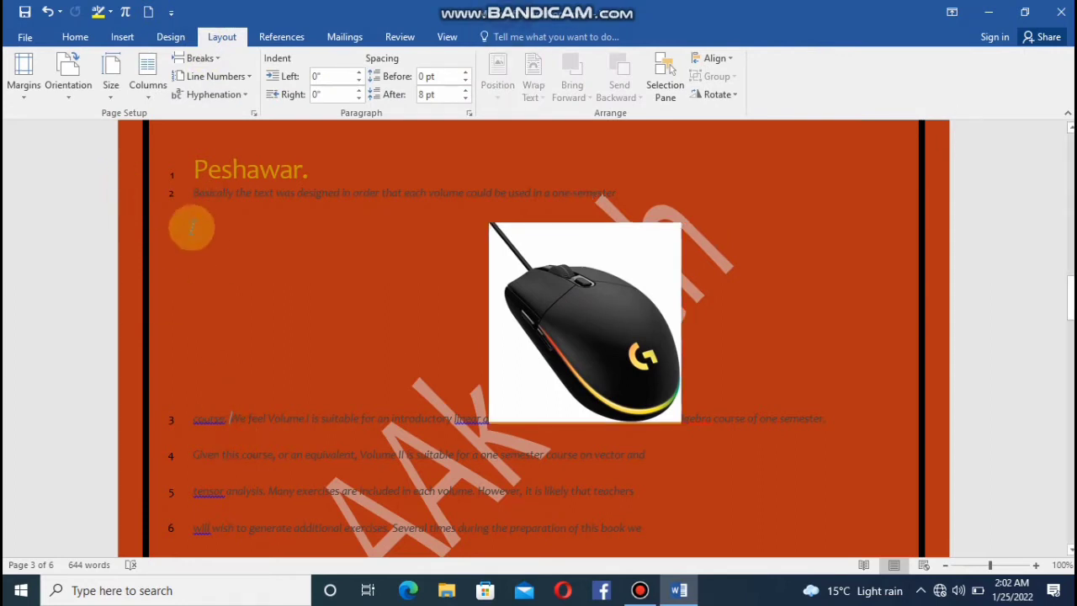
pyautogui.click(651, 190)
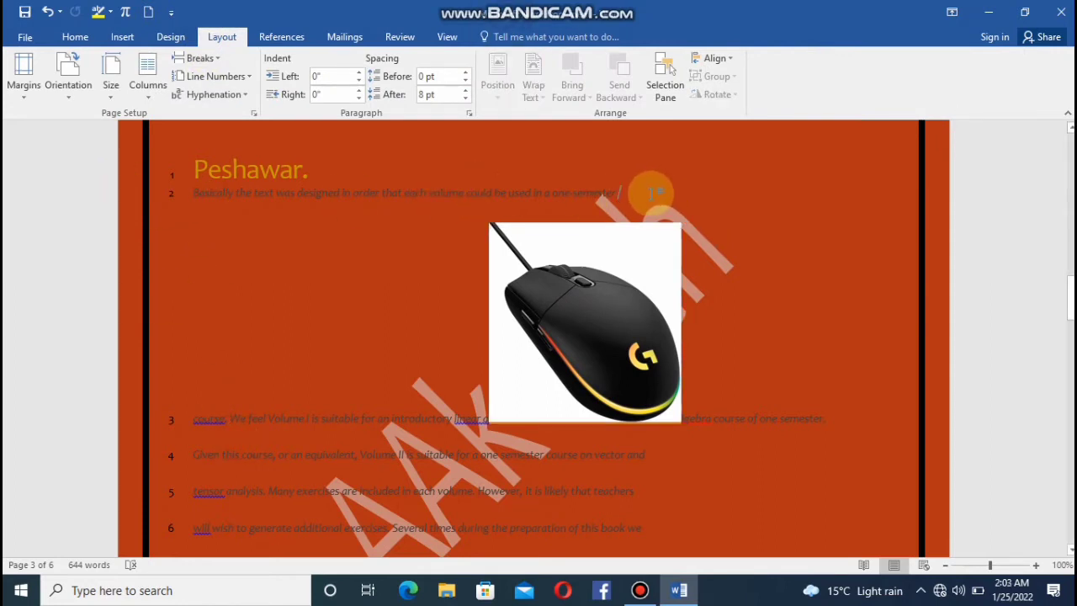
pyautogui.write('hiu')
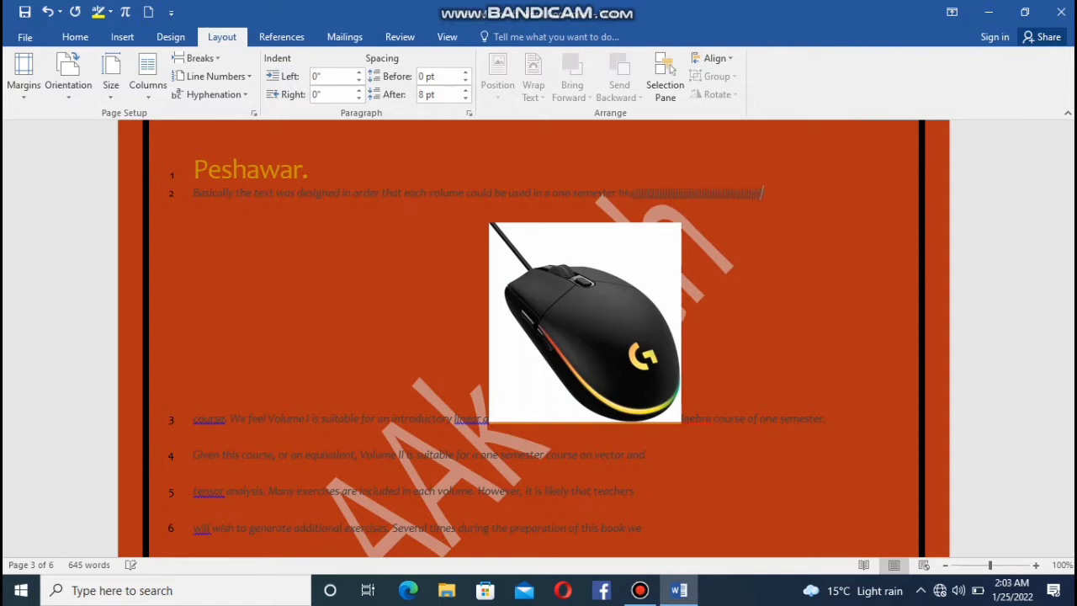
pyautogui.write('jjjjjjjjjjjjjjj')
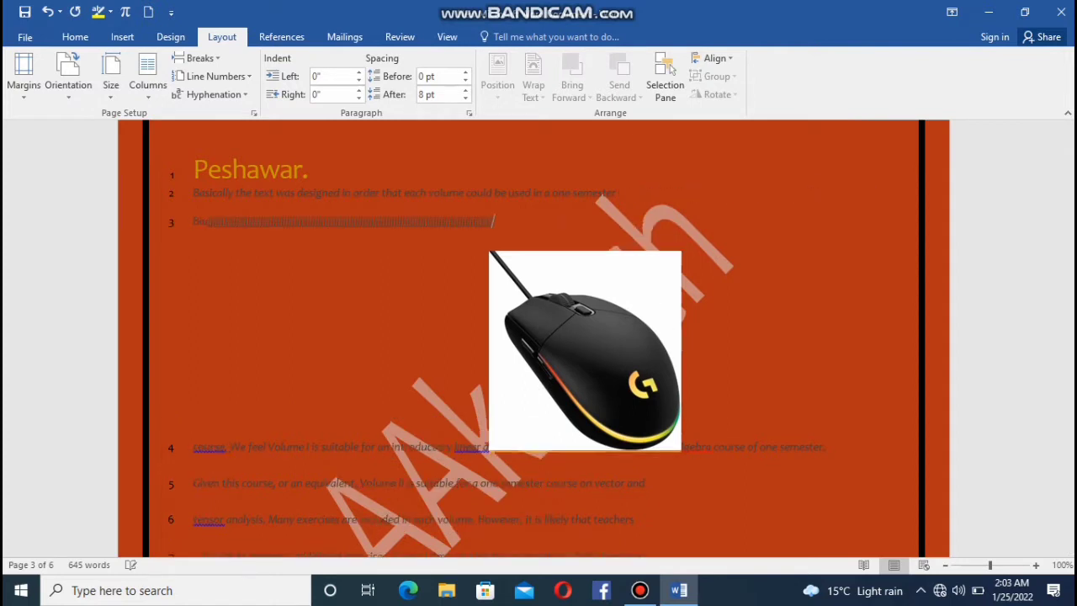
# Examine the position presets and the additional layout options for the mouse picture, and close them without changes.
pyautogui.click(500, 74)
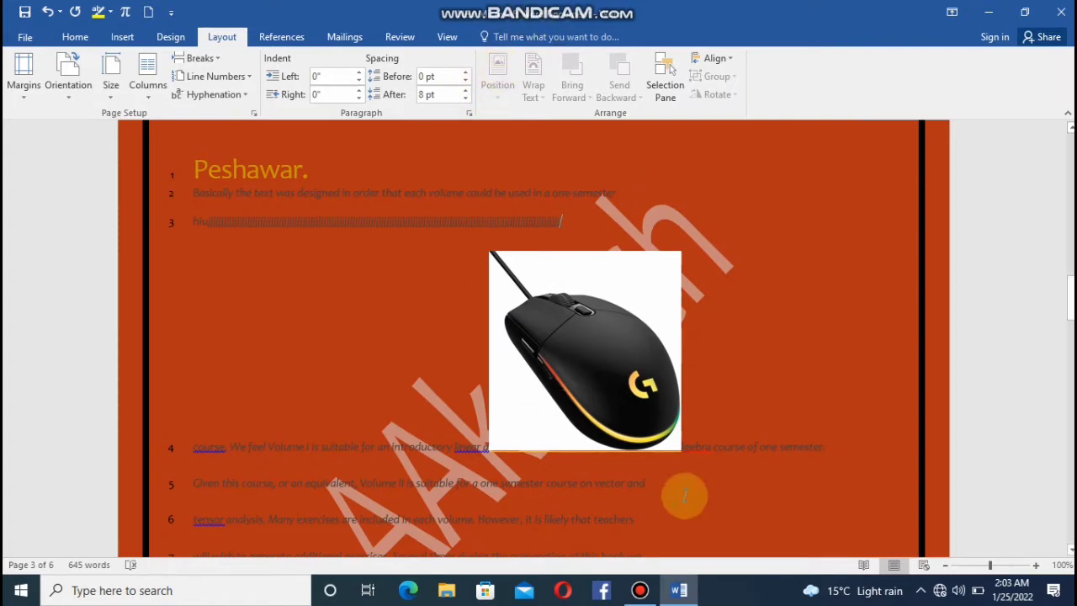
pyautogui.click(580, 329)
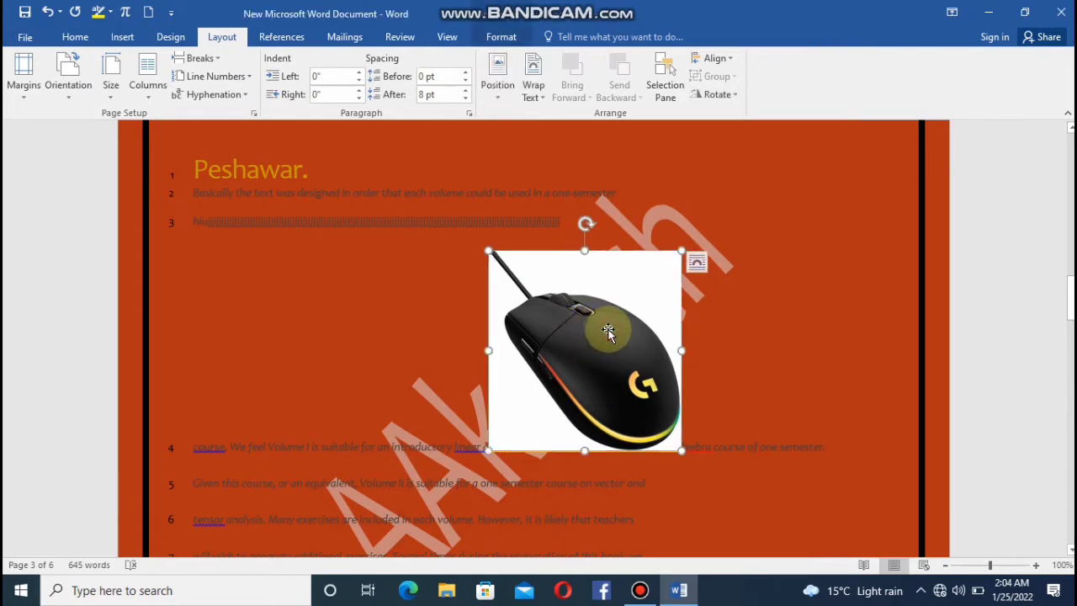
pyautogui.click(496, 88)
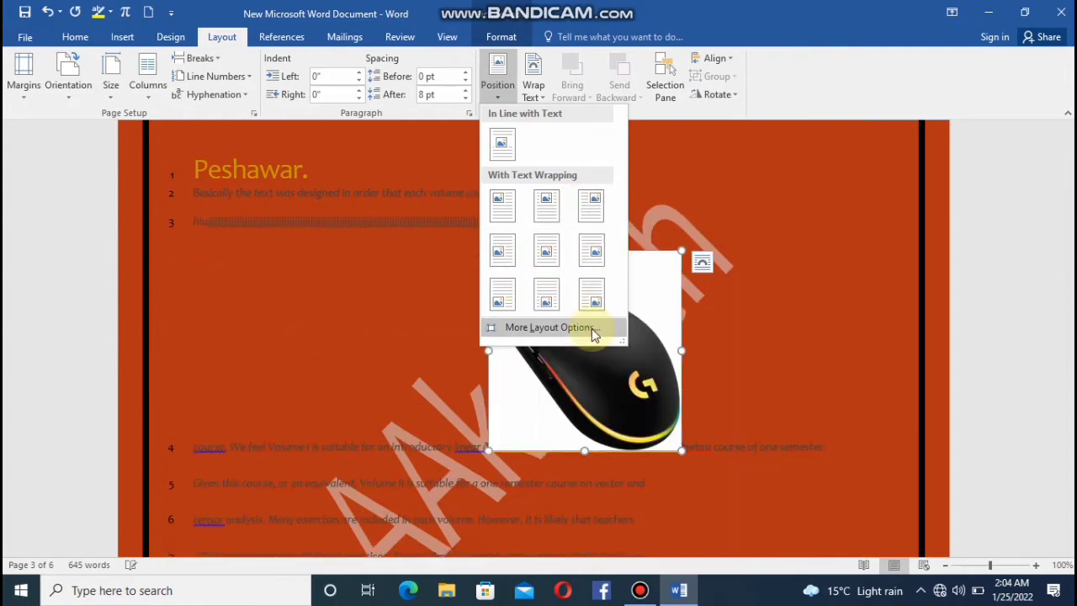
pyautogui.click(592, 328)
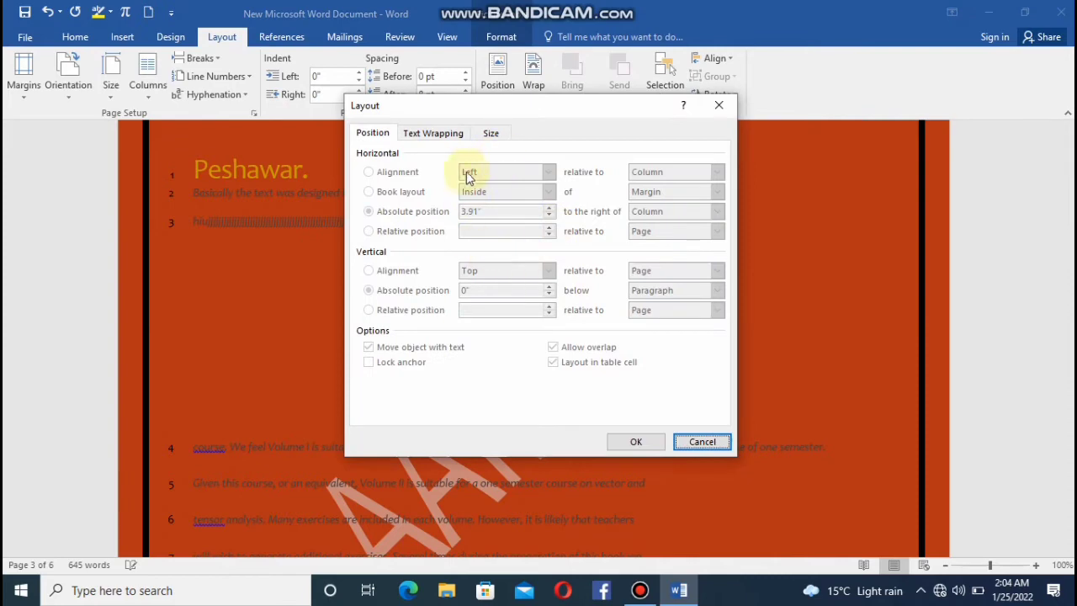
pyautogui.click(707, 112)
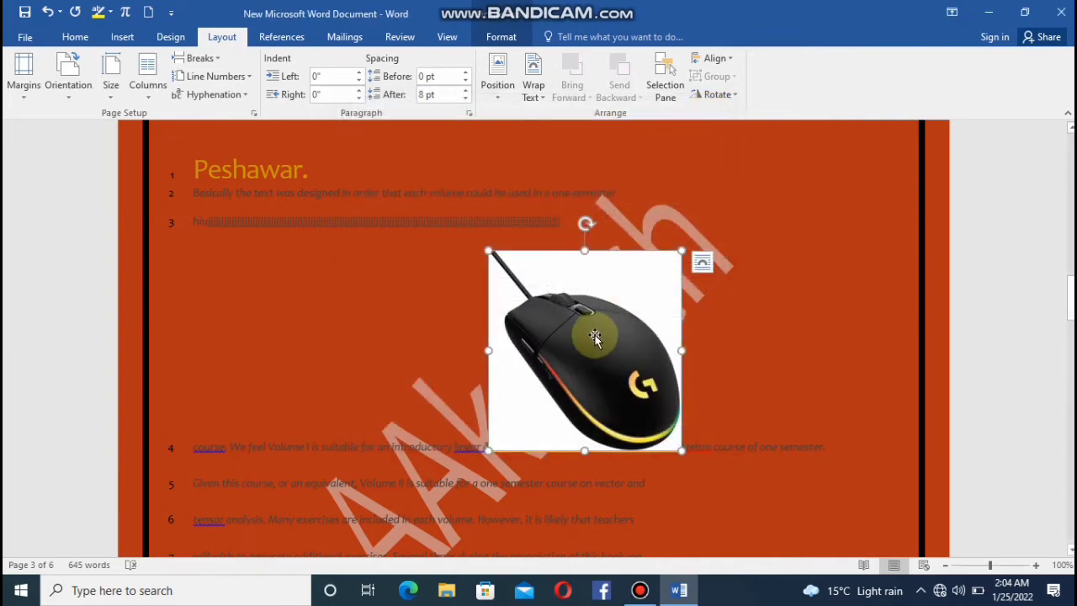
# Position the mouse picture in the page's top left with square text wrapping, and move it to the middle center preset.
pyautogui.click(497, 91)
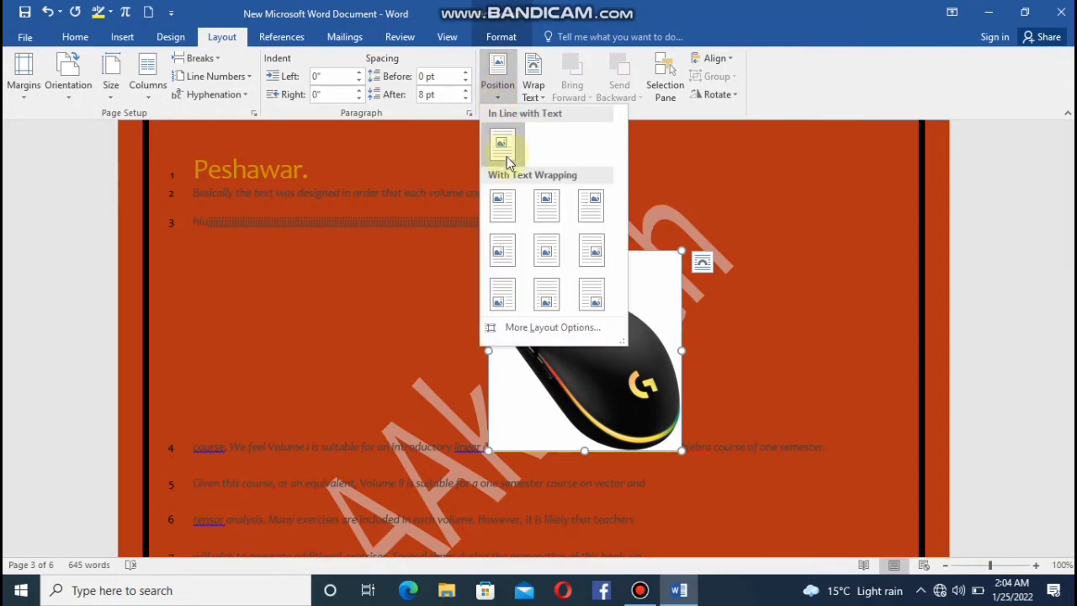
pyautogui.click(502, 205)
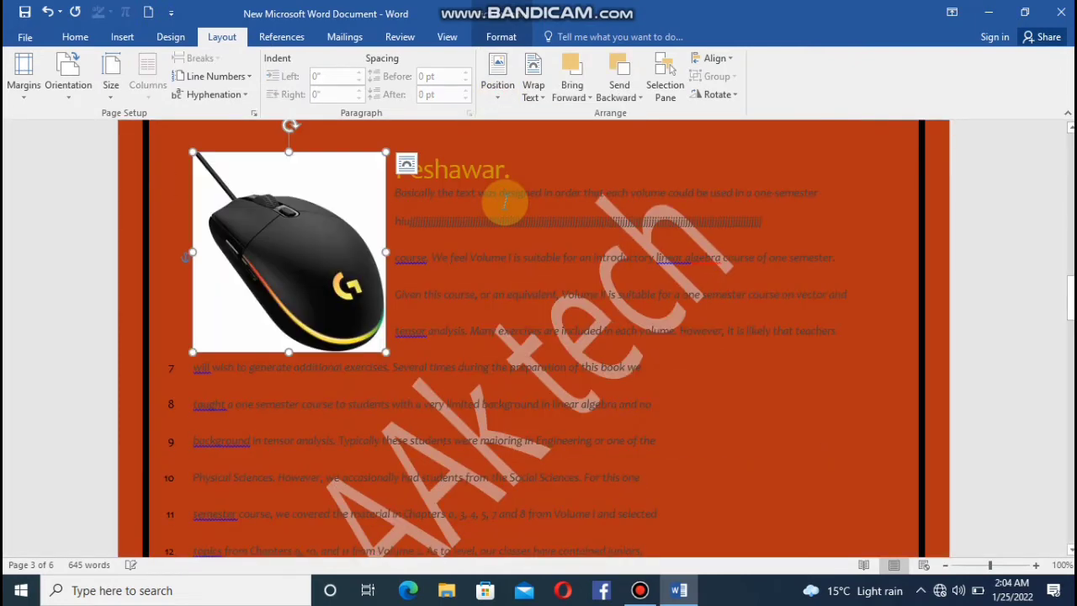
pyautogui.click(501, 86)
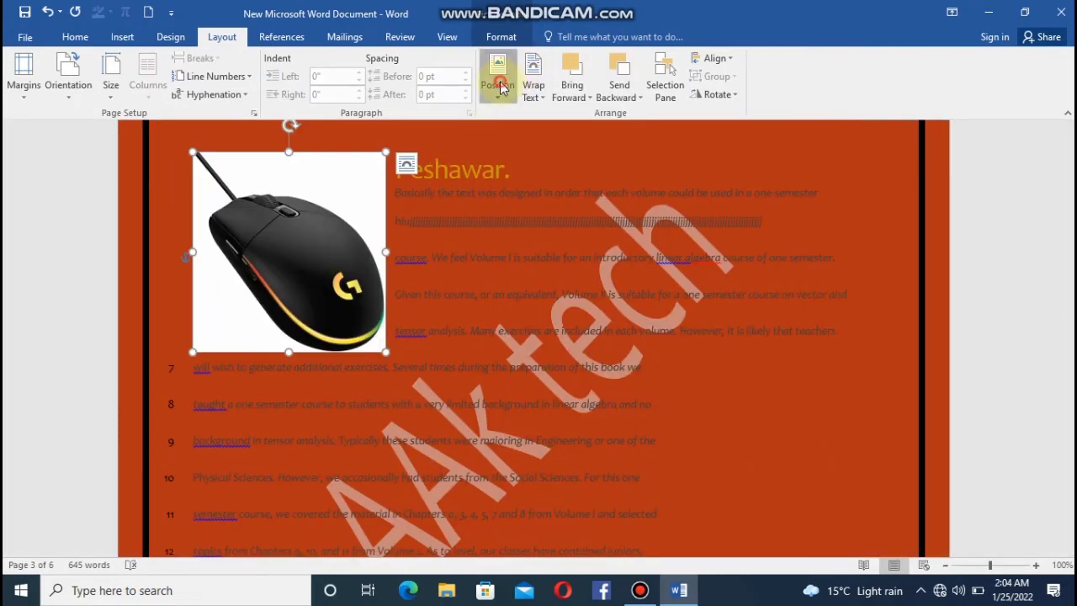
pyautogui.click(549, 255)
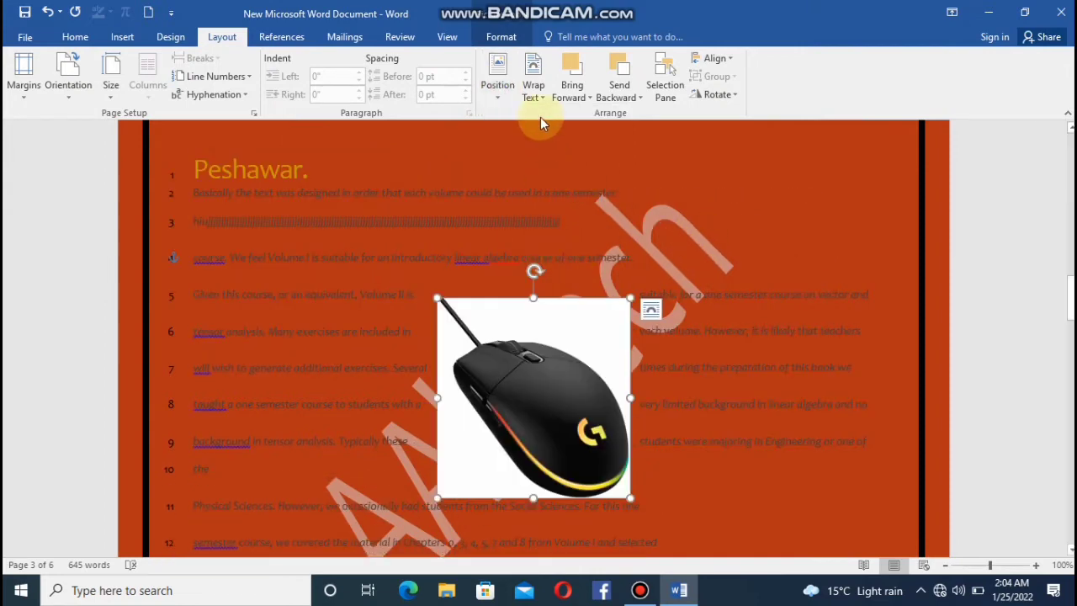
# Set the mouse picture's text wrapping to Behind Text.
pyautogui.click(535, 92)
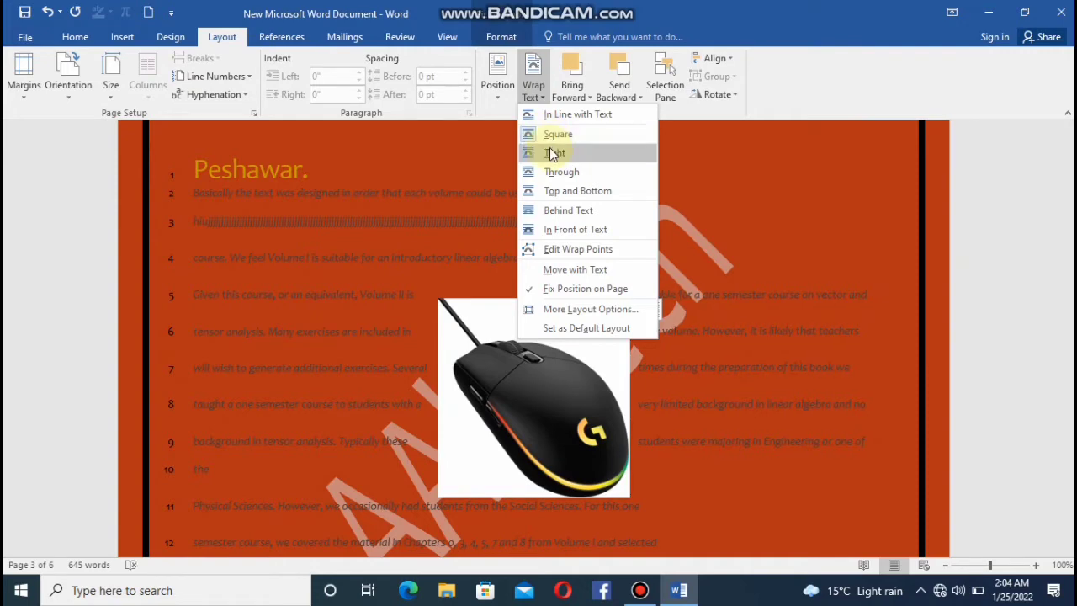
pyautogui.click(570, 211)
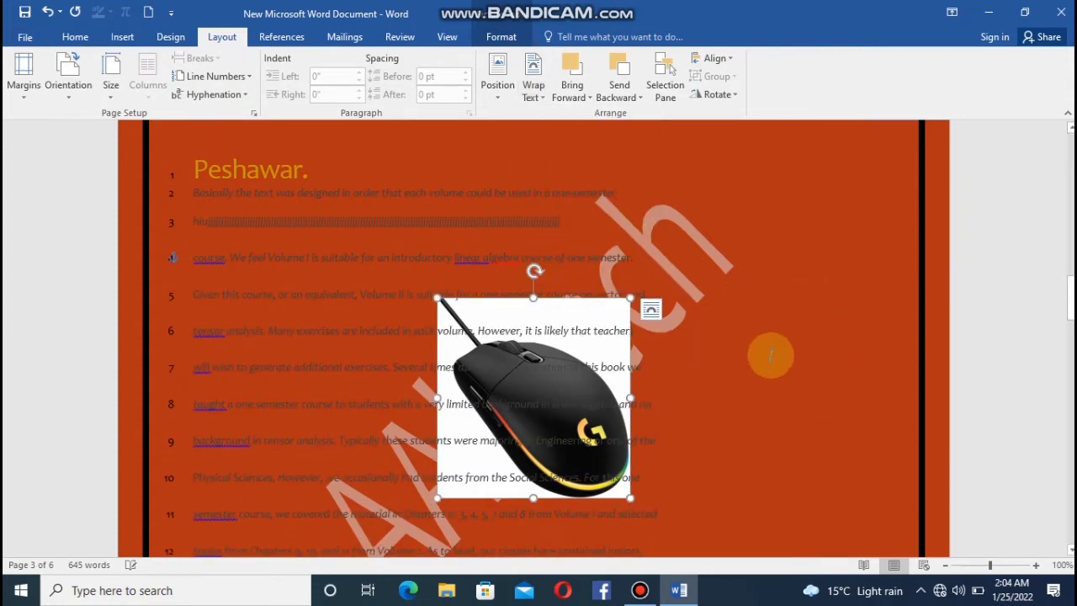
pyautogui.click(535, 93)
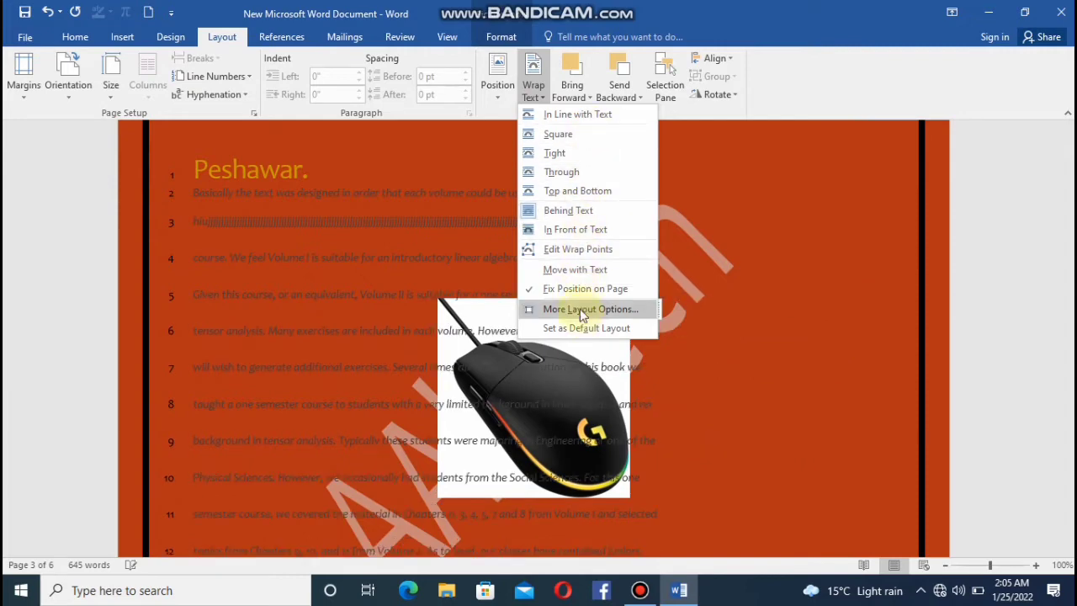
pyautogui.click(589, 216)
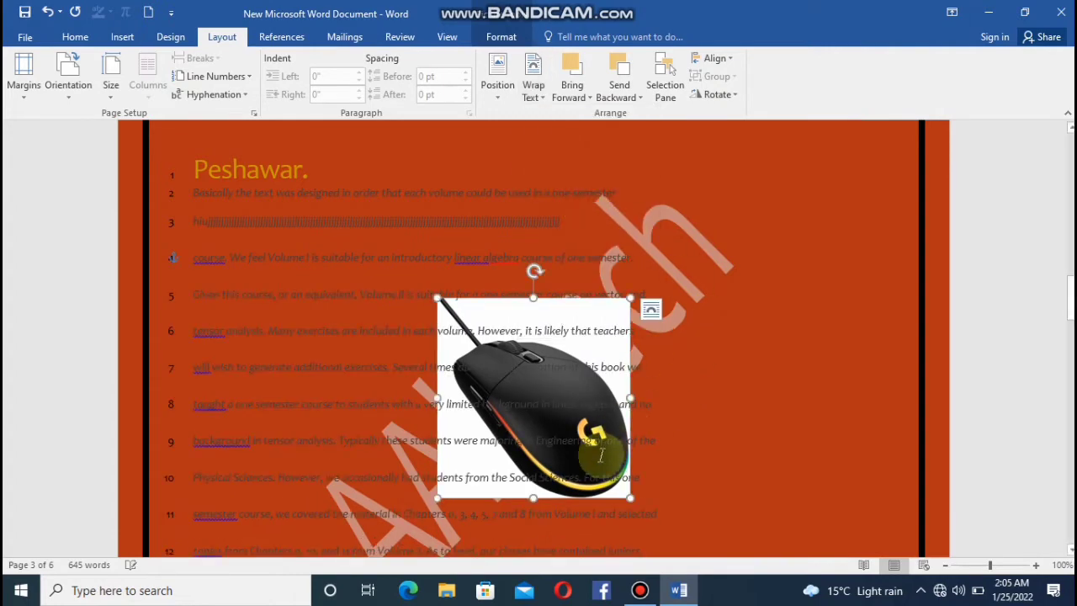
# Bring the yellow round-corner rectangle in front of the text and send it behind the text again.
pyautogui.click(587, 97)
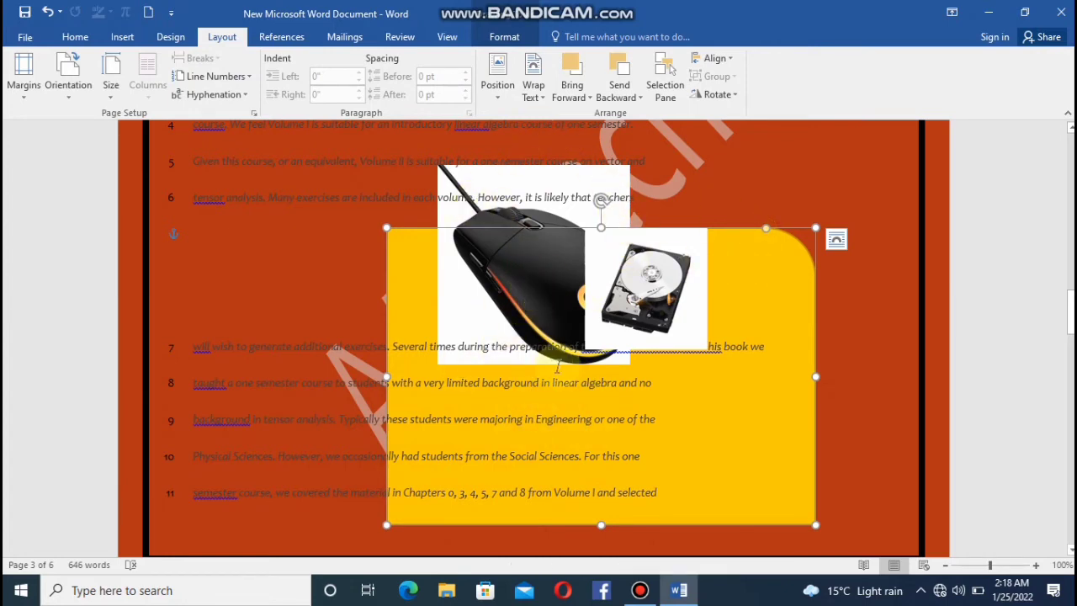
pyautogui.click(579, 86)
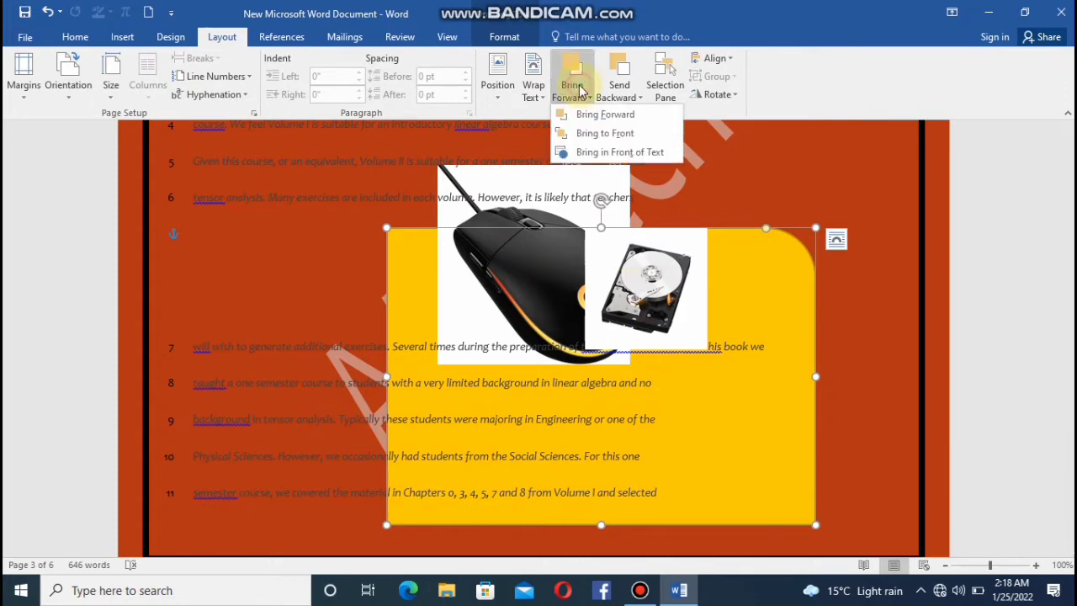
pyautogui.click(618, 153)
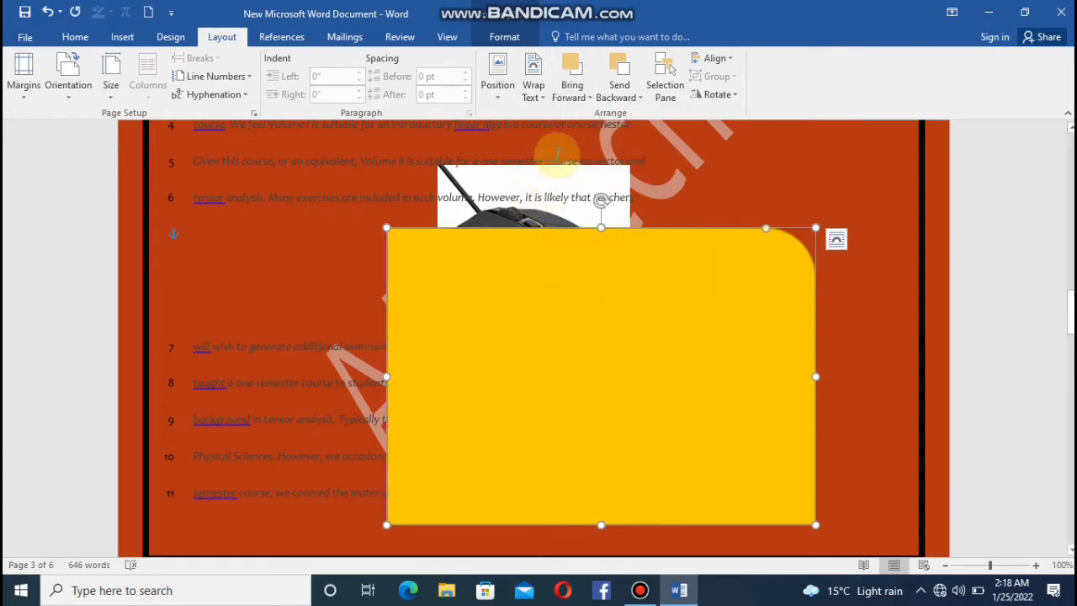
pyautogui.click(618, 96)
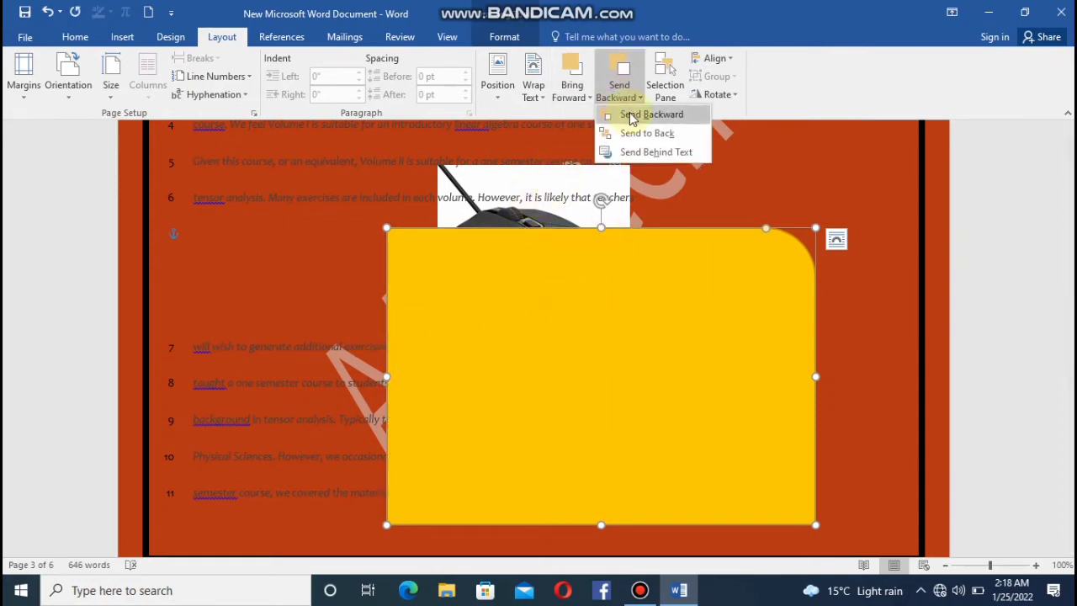
pyautogui.click(648, 153)
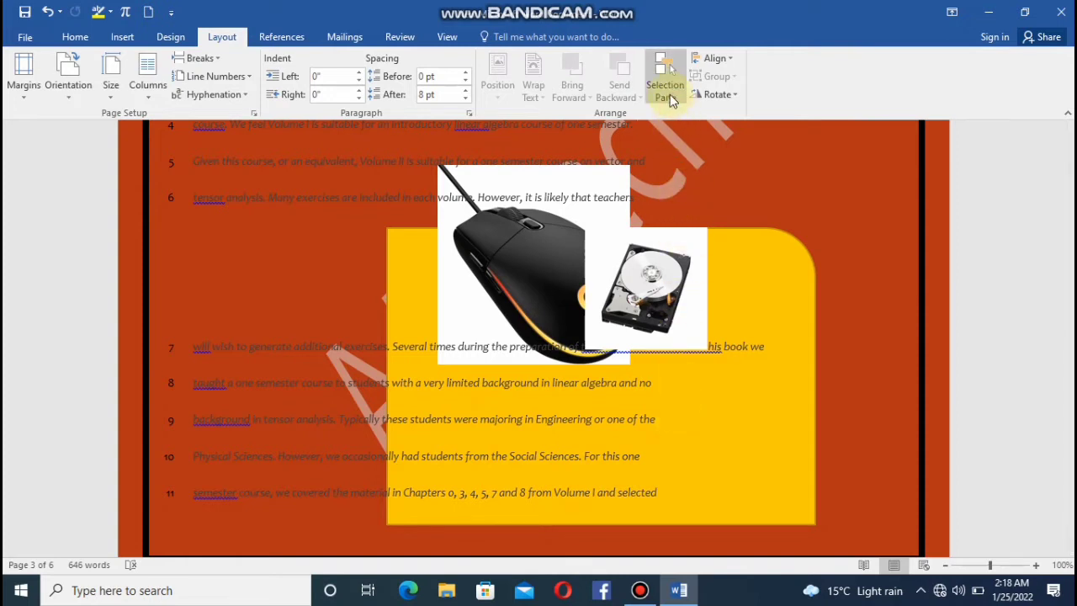
# List the page's objects in the selection pane and rename the hard drive picture to "Picture 7.1".
pyautogui.click(666, 91)
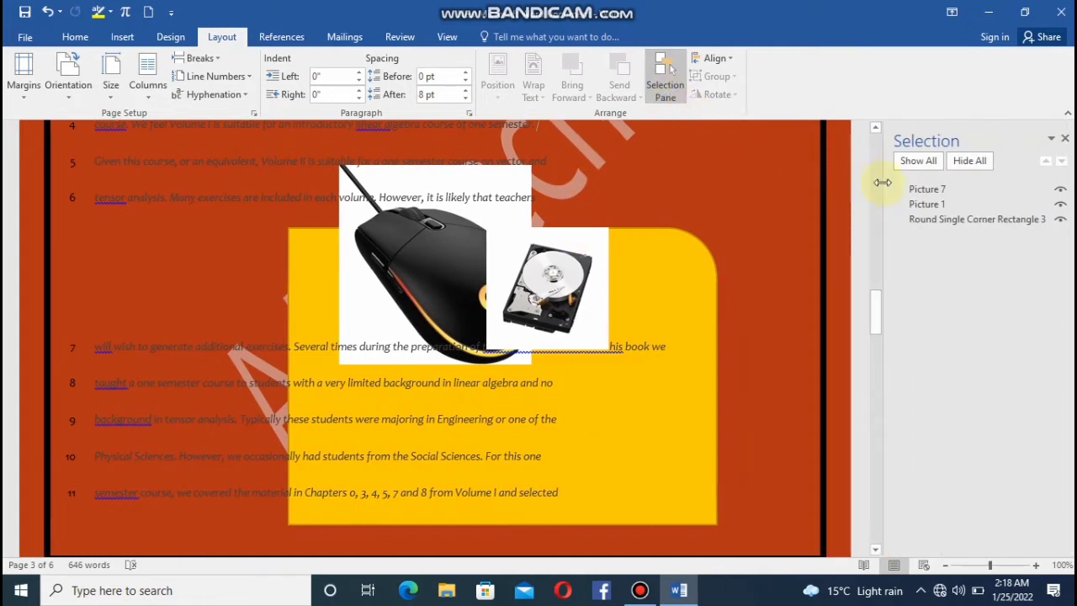
pyautogui.click(1052, 192)
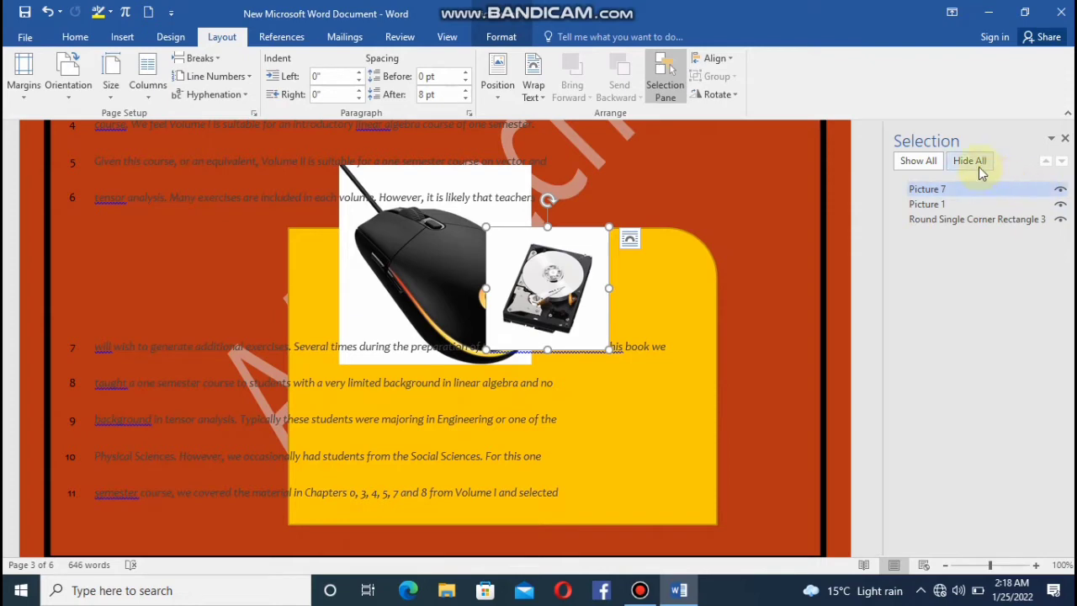
pyautogui.click(1060, 191)
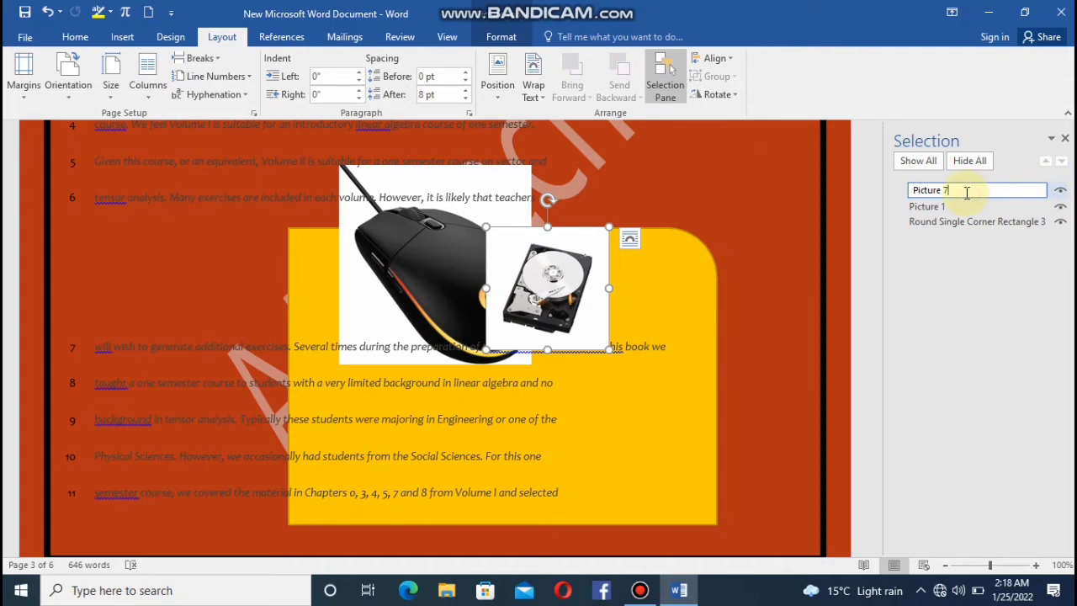
pyautogui.write('.1')
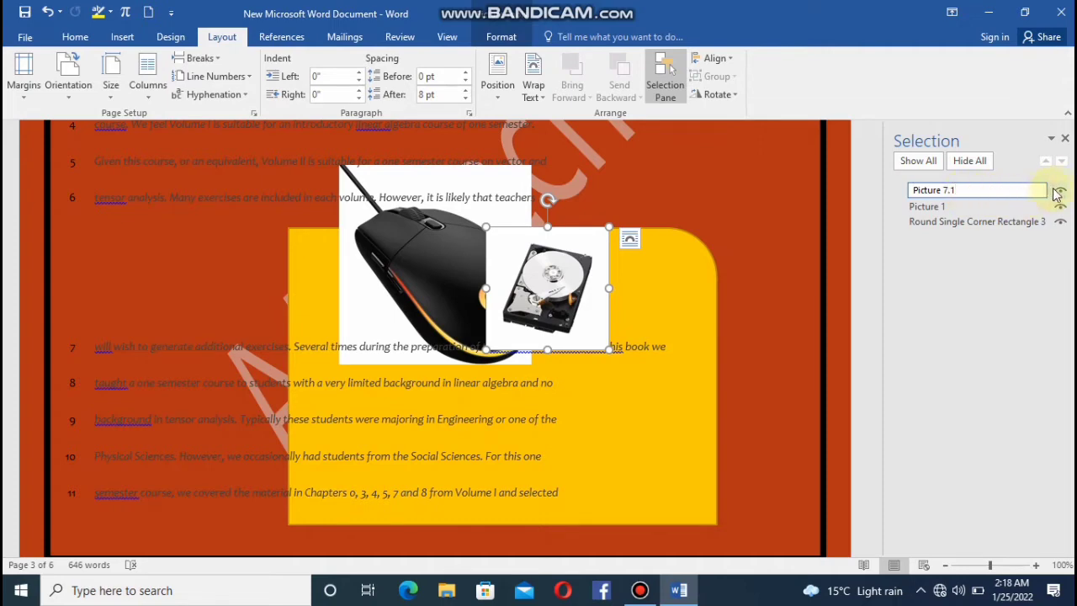
pyautogui.press('Return')
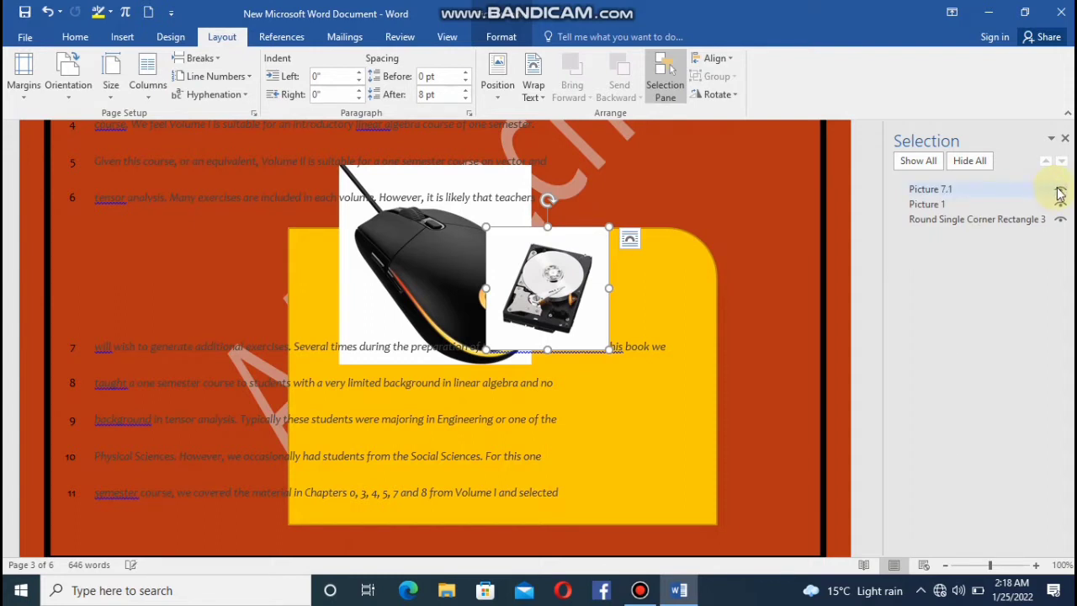
pyautogui.click(1035, 189)
pyautogui.click(1062, 188)
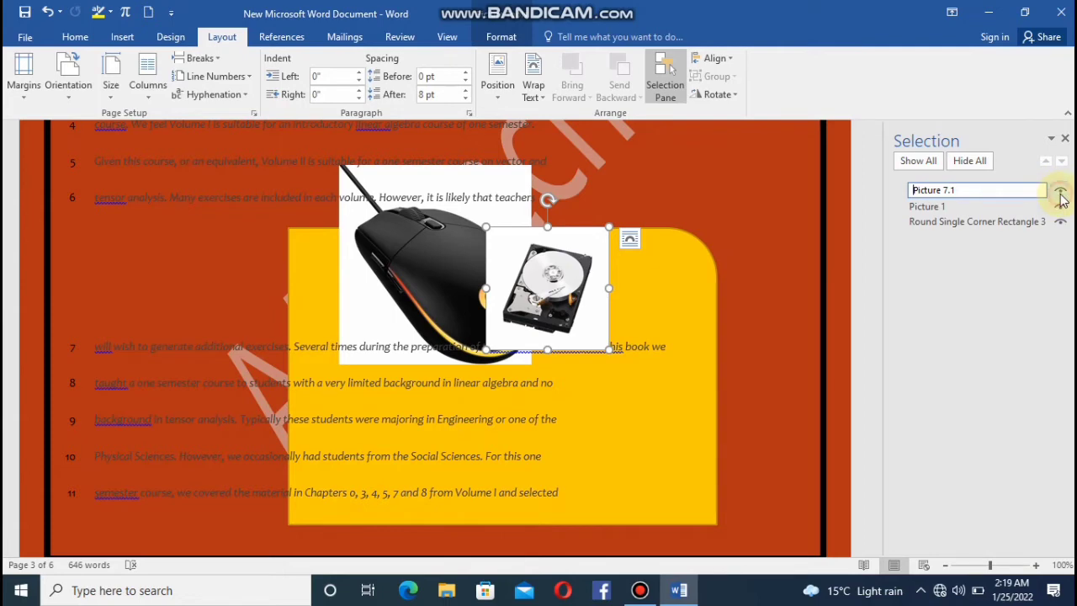
pyautogui.press('Return')
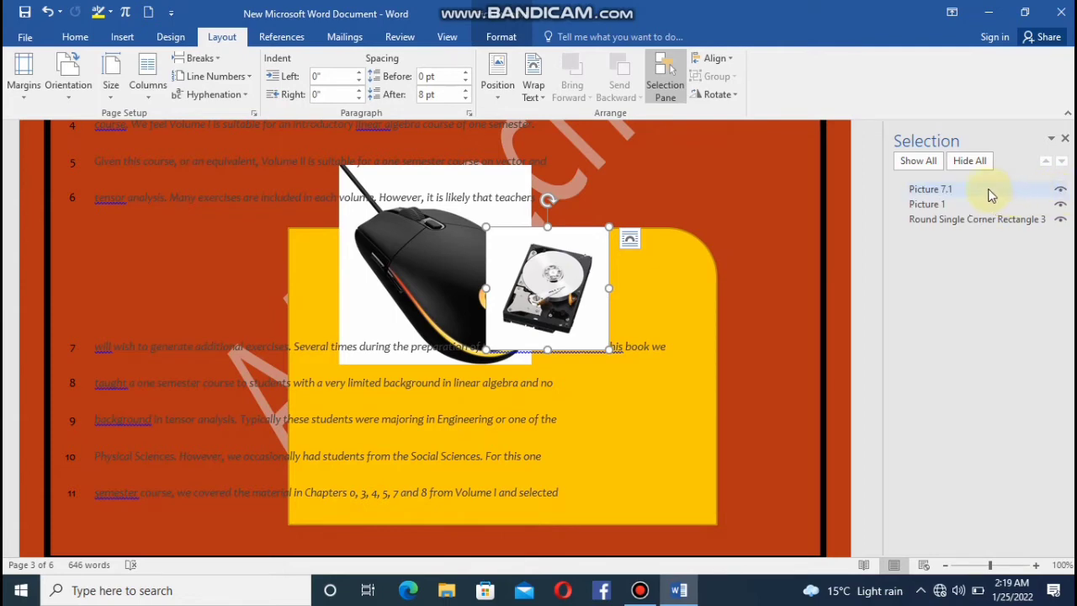
# Try to hide all listed objects, and show the yellow rectangle and the mouse picture again individually.
pyautogui.click(983, 191)
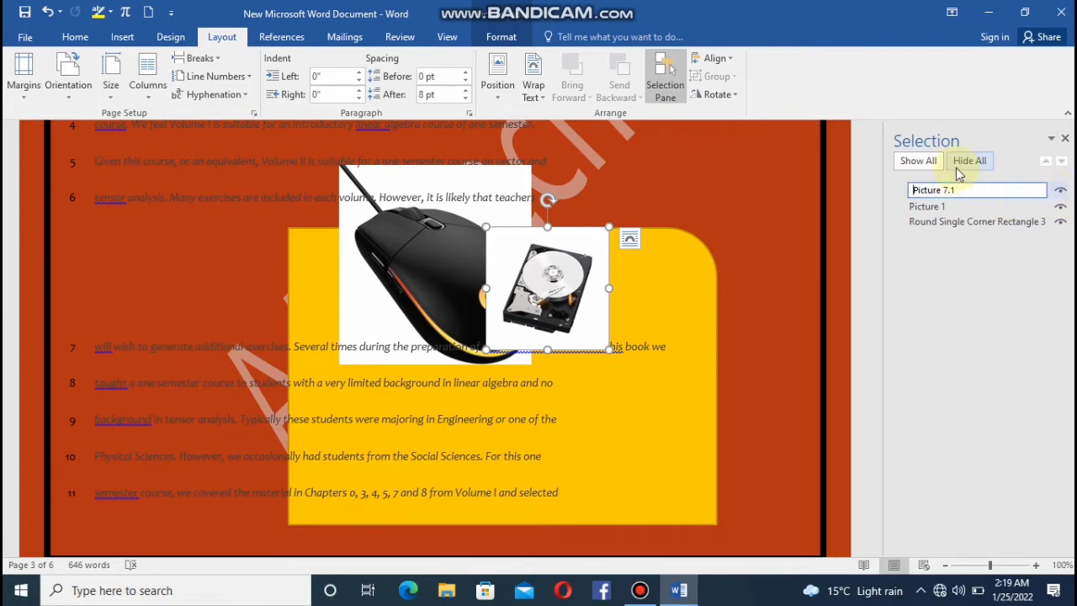
pyautogui.click(957, 167)
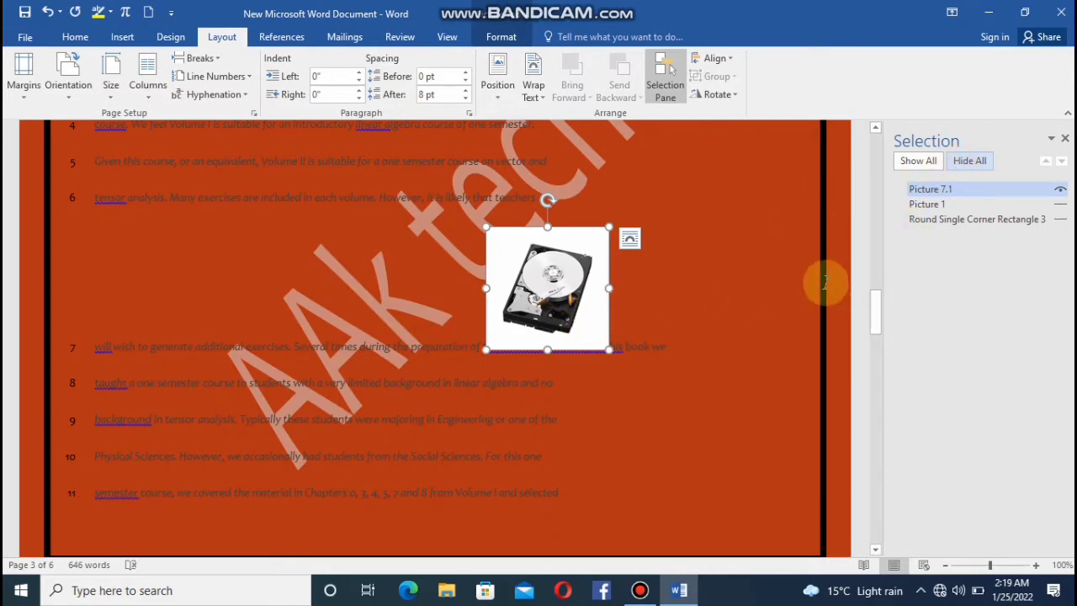
pyautogui.click(1059, 218)
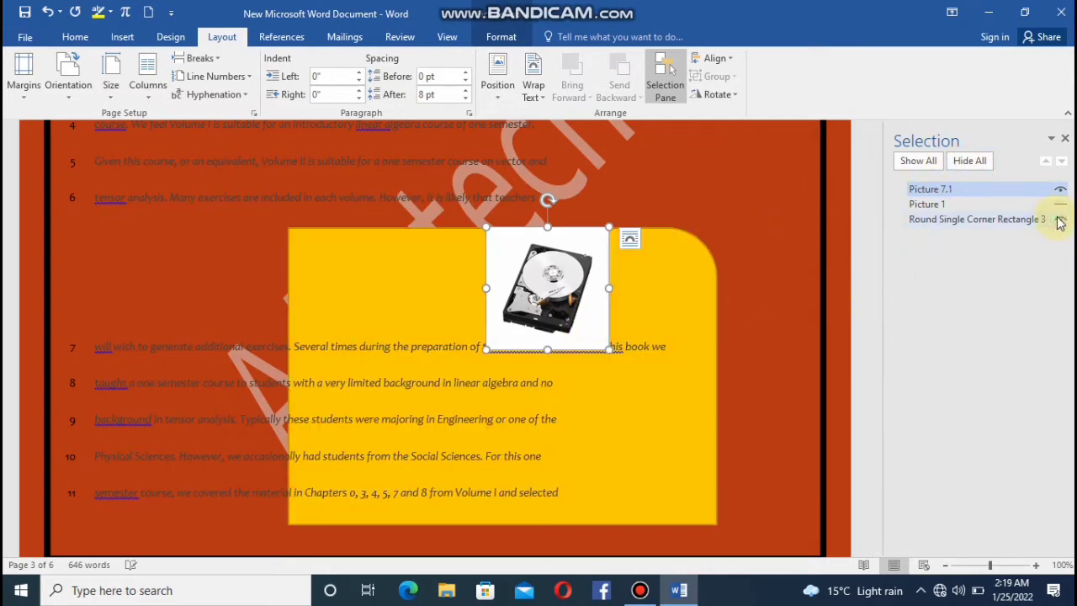
pyautogui.click(1059, 207)
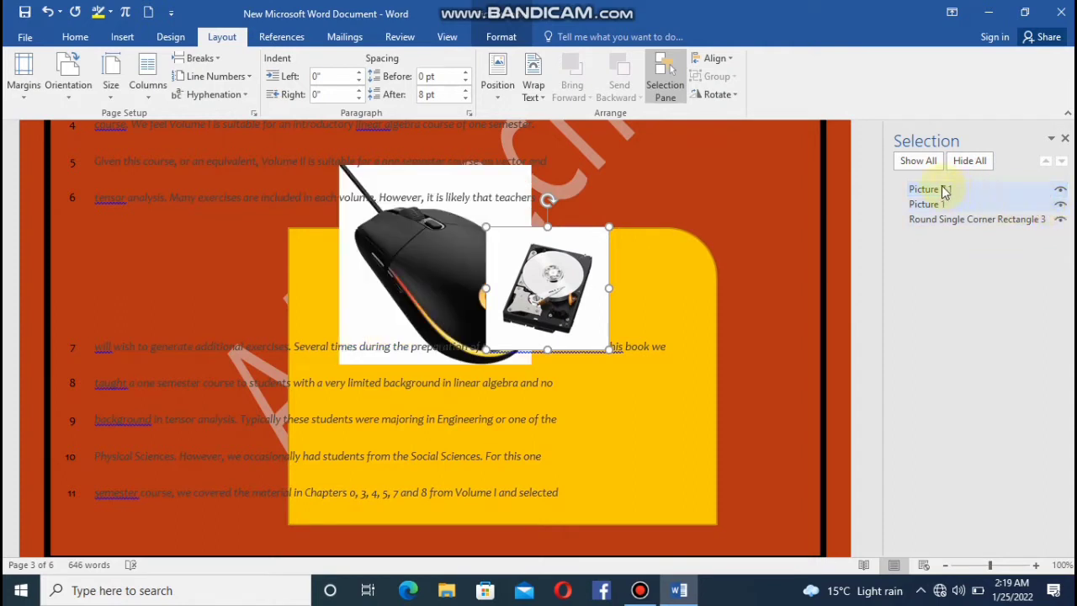
# Hide all objects at once and show them all again.
pyautogui.click(924, 165)
pyautogui.click(964, 162)
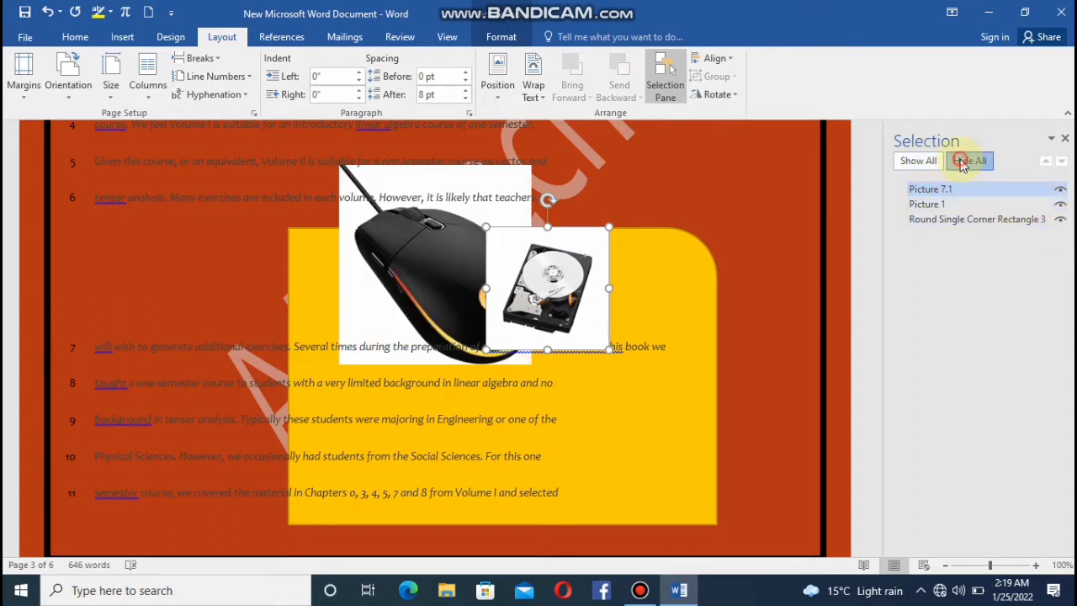
pyautogui.click(920, 162)
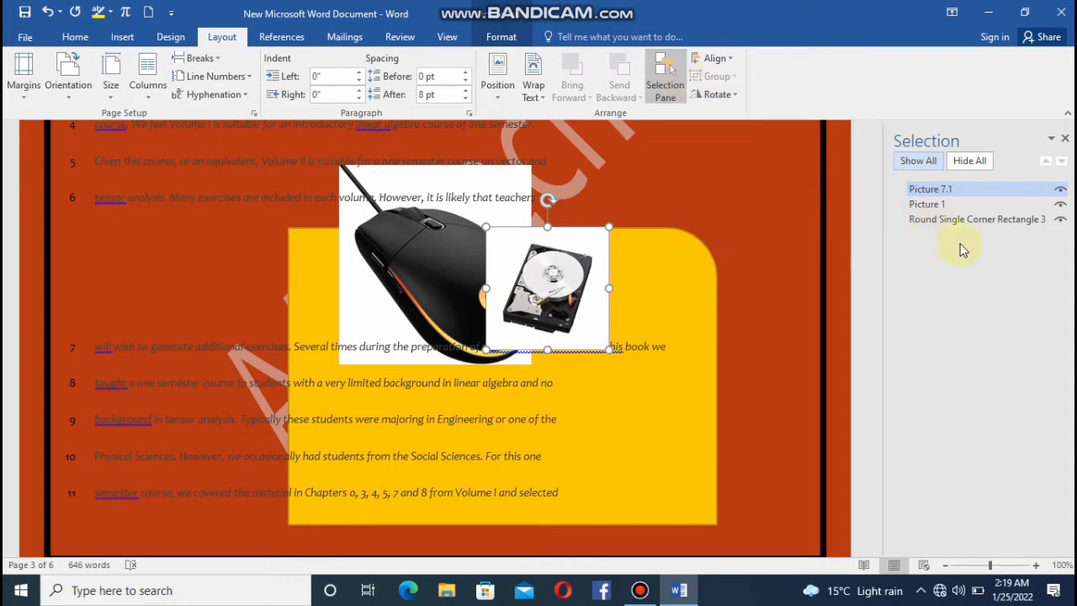
# Move the mouse picture one level below the yellow rectangle in the stacking order and raise it back above it.
pyautogui.click(1046, 206)
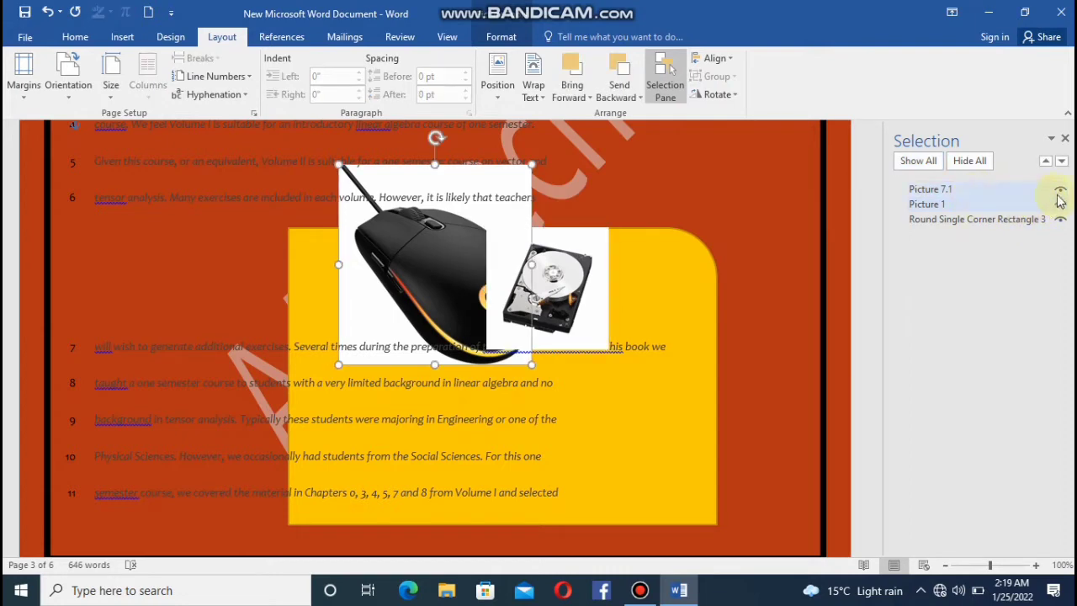
pyautogui.click(1062, 164)
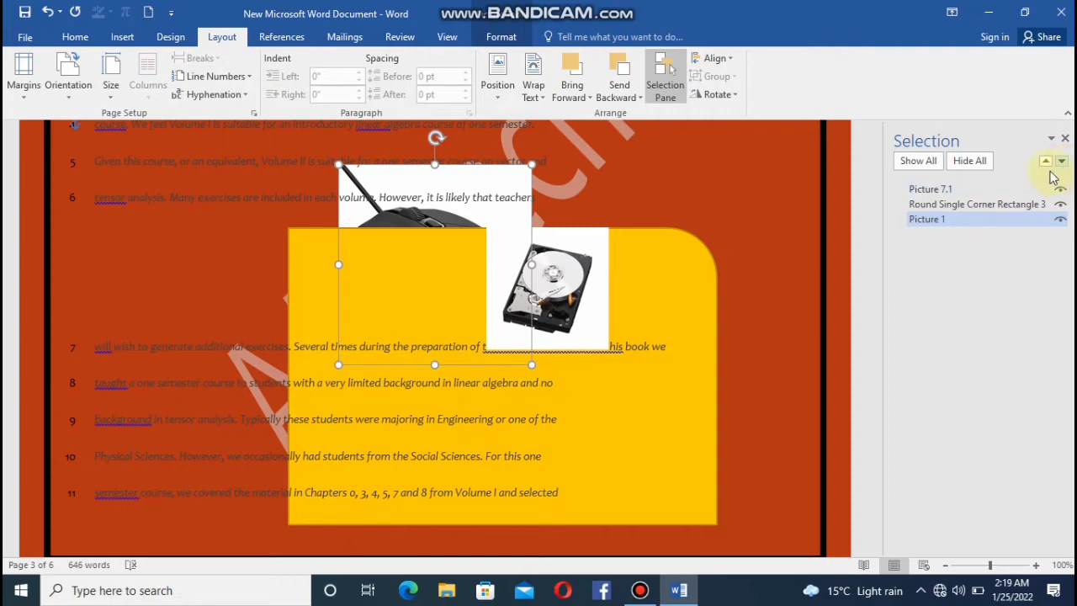
pyautogui.click(1046, 164)
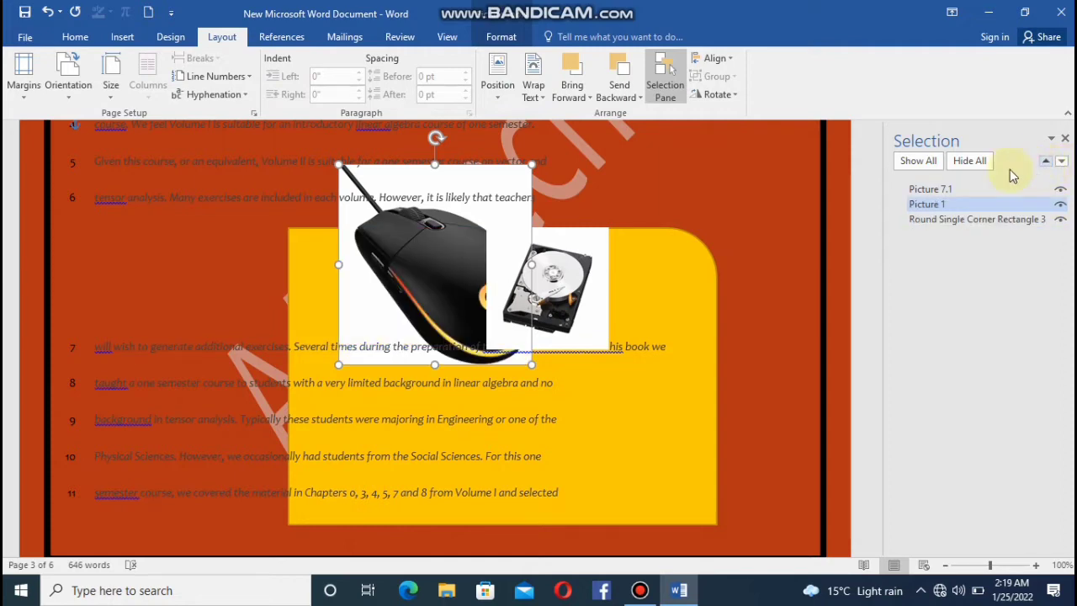
# Hide the yellow rectangle, try to hide the hard drive picture, and show the rectangle again.
pyautogui.click(1061, 220)
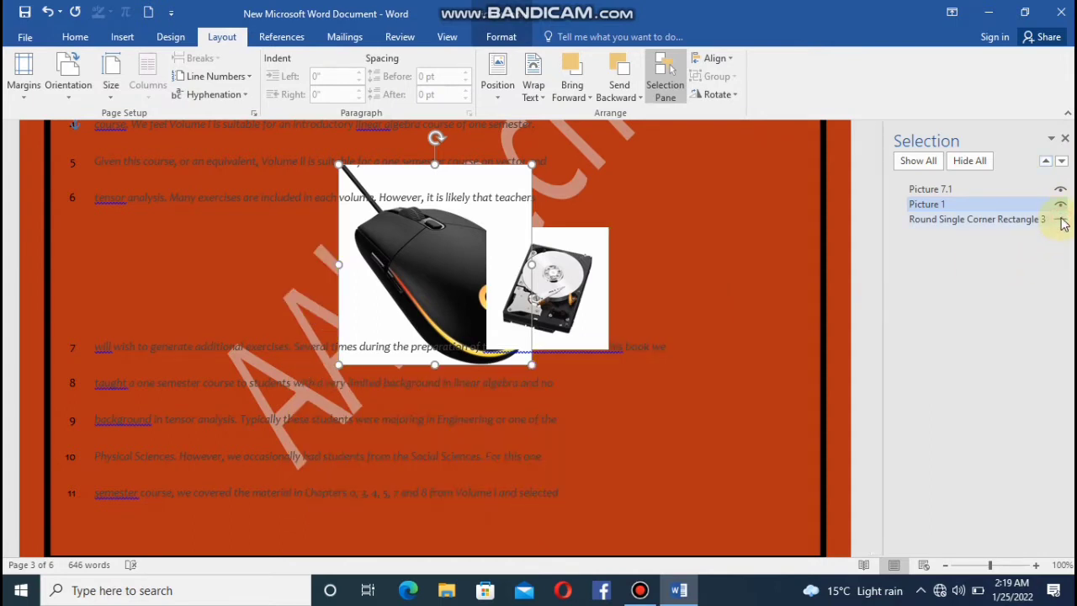
pyautogui.click(1060, 194)
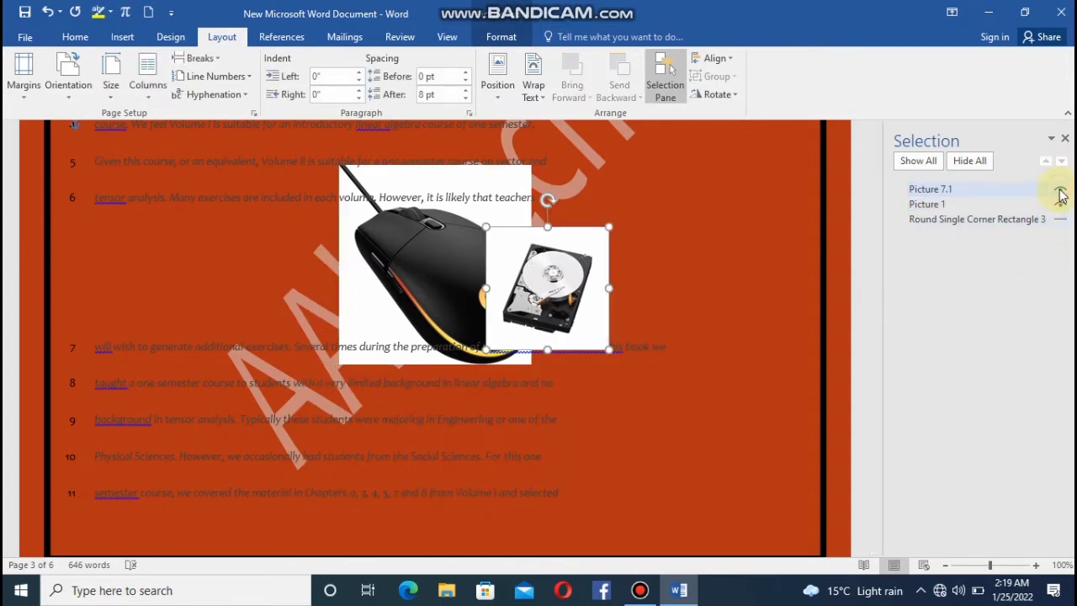
pyautogui.click(1061, 220)
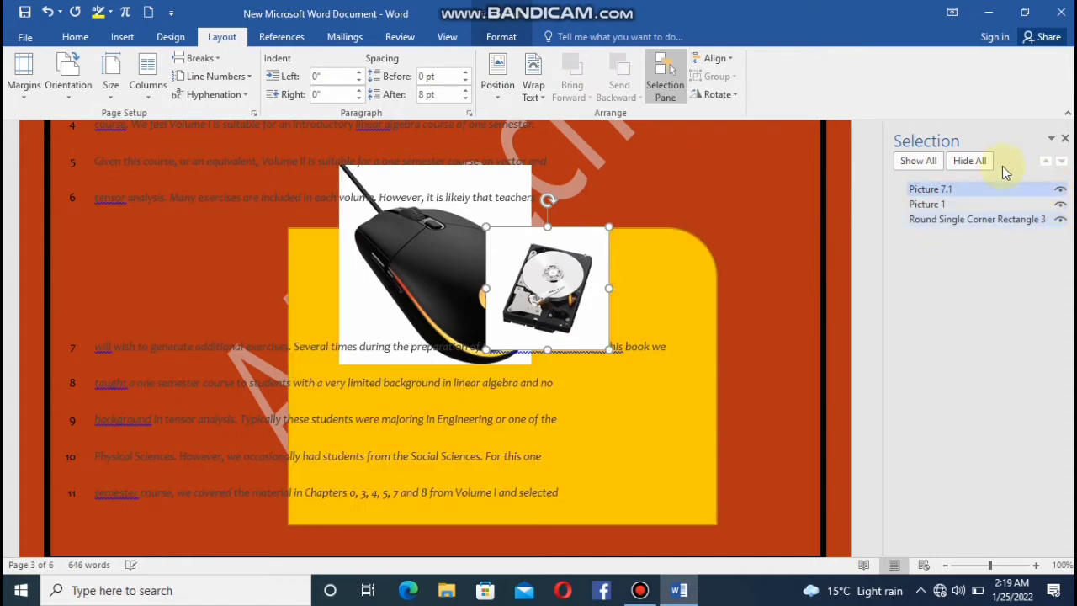
# Close the selection pane and examine the alignment options for the hard drive picture without changing them.
pyautogui.click(1064, 140)
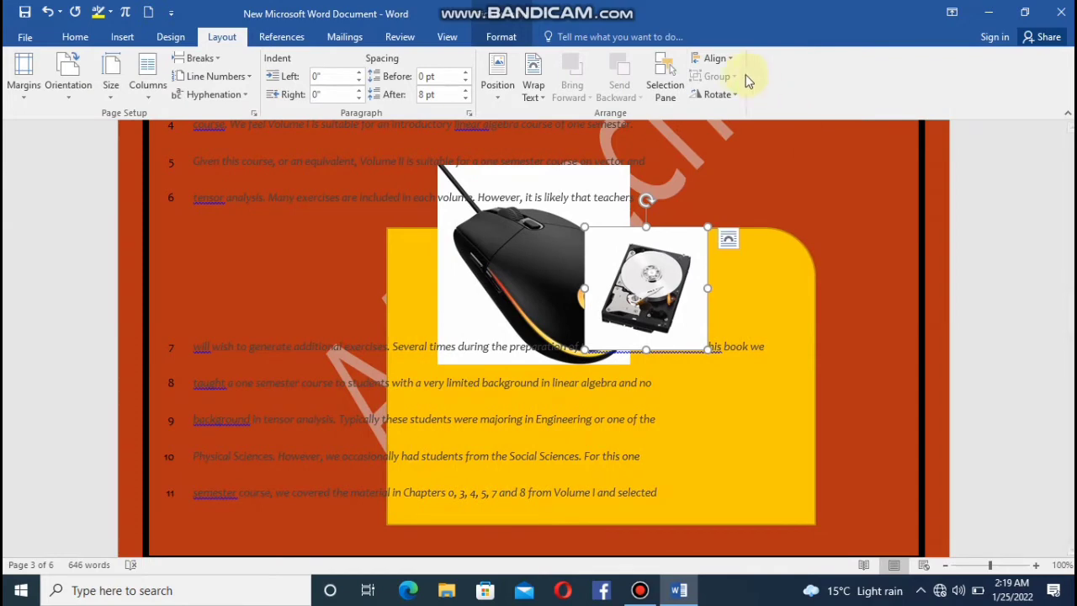
pyautogui.click(717, 59)
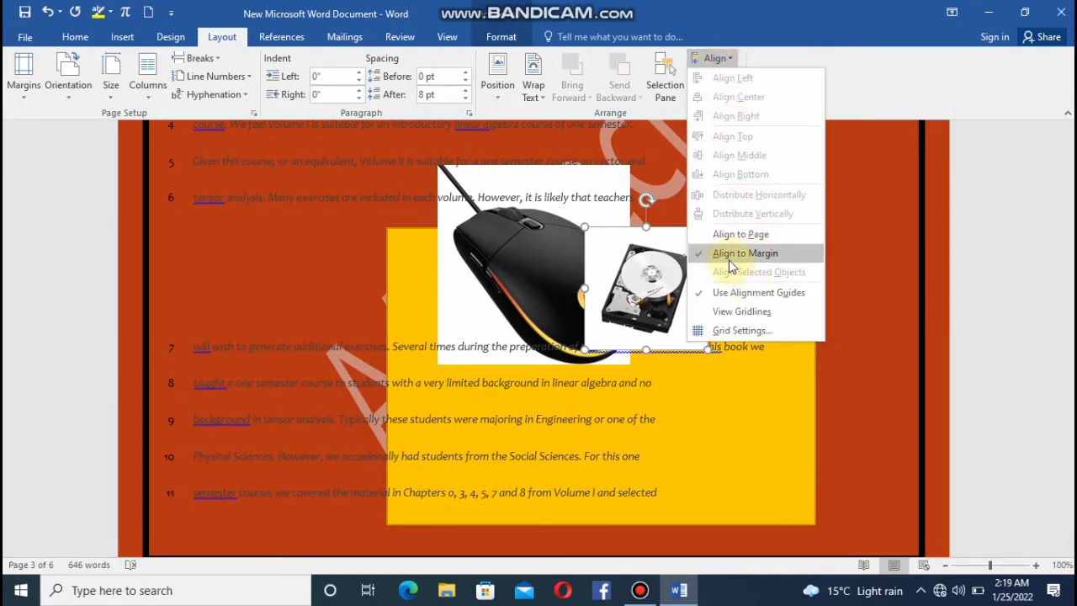
pyautogui.click(215, 189)
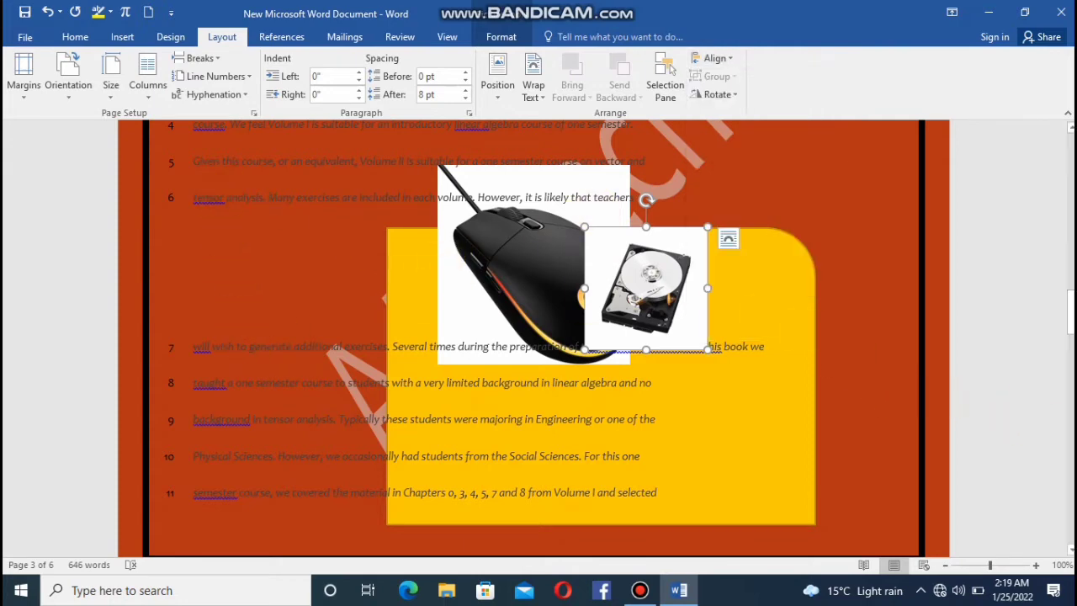
# Place the cursor in the first line of page 2 and set object alignment to Align to Page.
pyautogui.moveTo(1070, 312); pyautogui.dragTo(1071, 215)
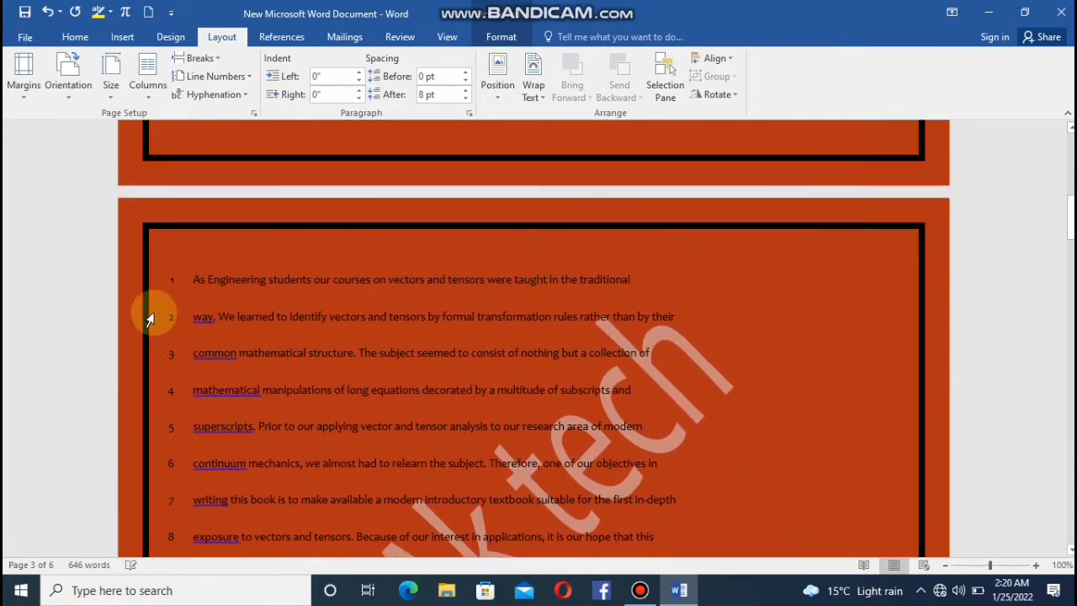
pyautogui.click(236, 290)
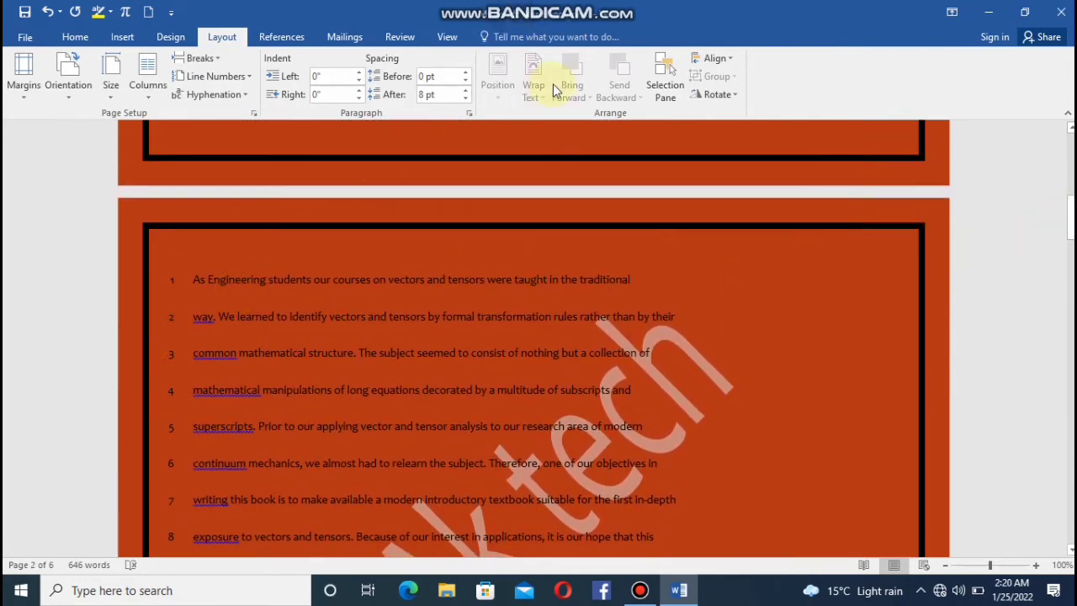
pyautogui.click(714, 58)
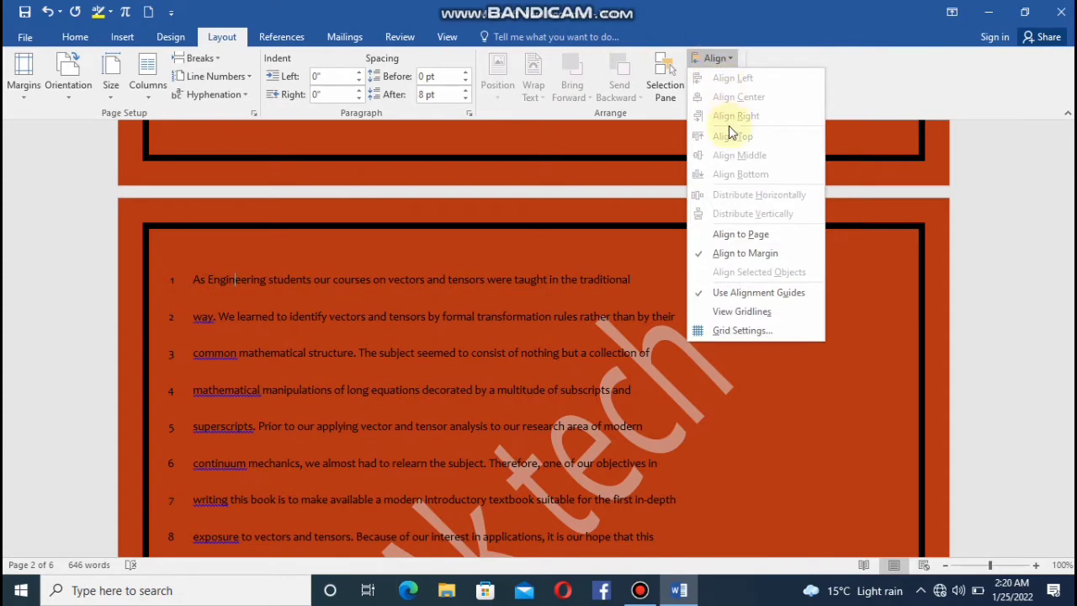
pyautogui.click(734, 240)
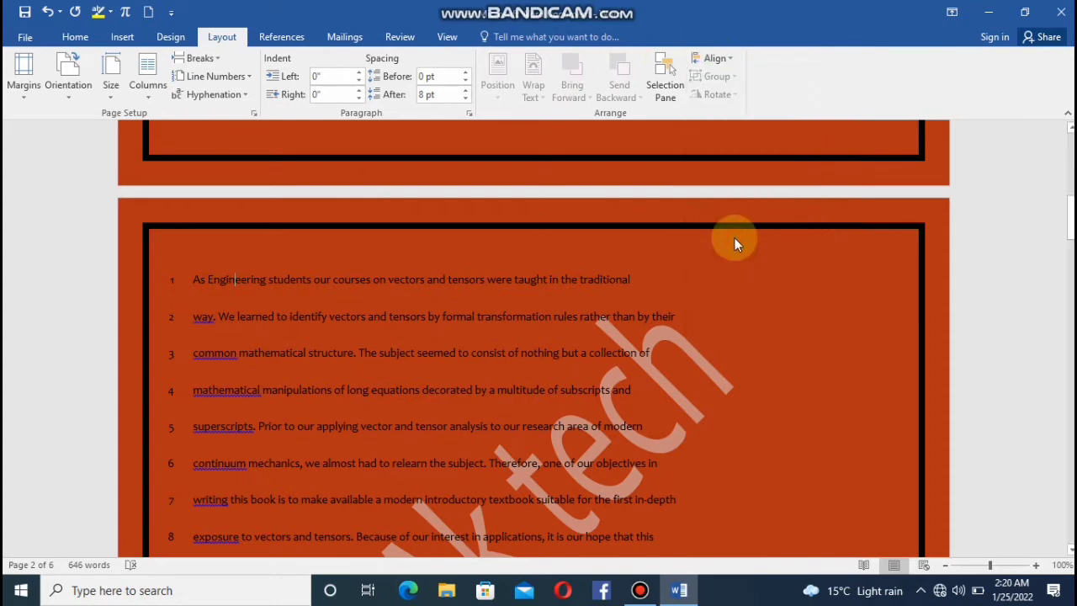
pyautogui.click(725, 60)
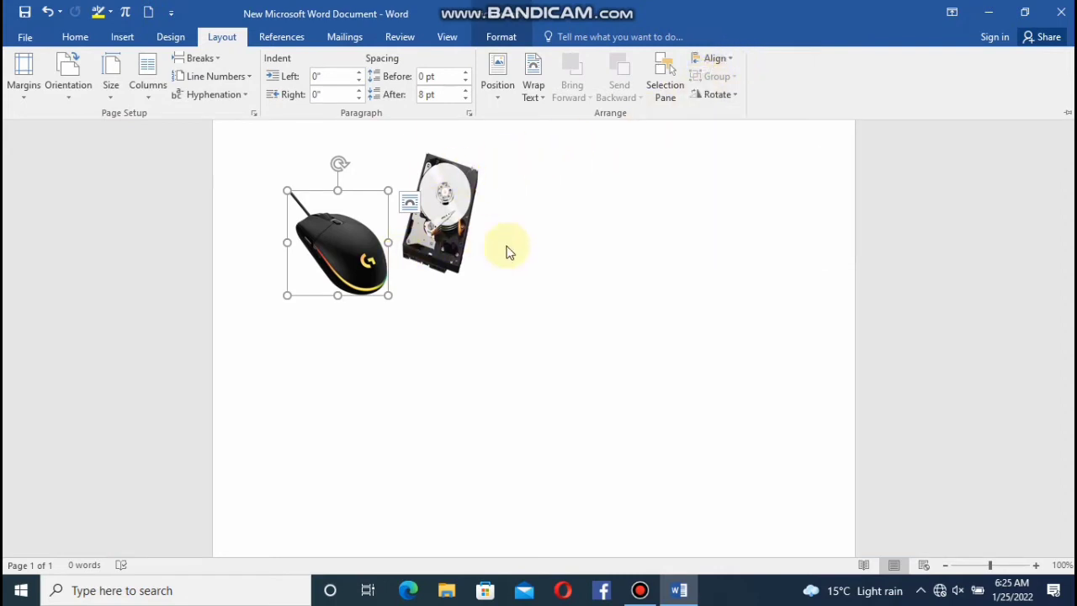
# Examine the rotation options for the mouse picture without applying any, and collapse the ribbon.
pyautogui.click(731, 93)
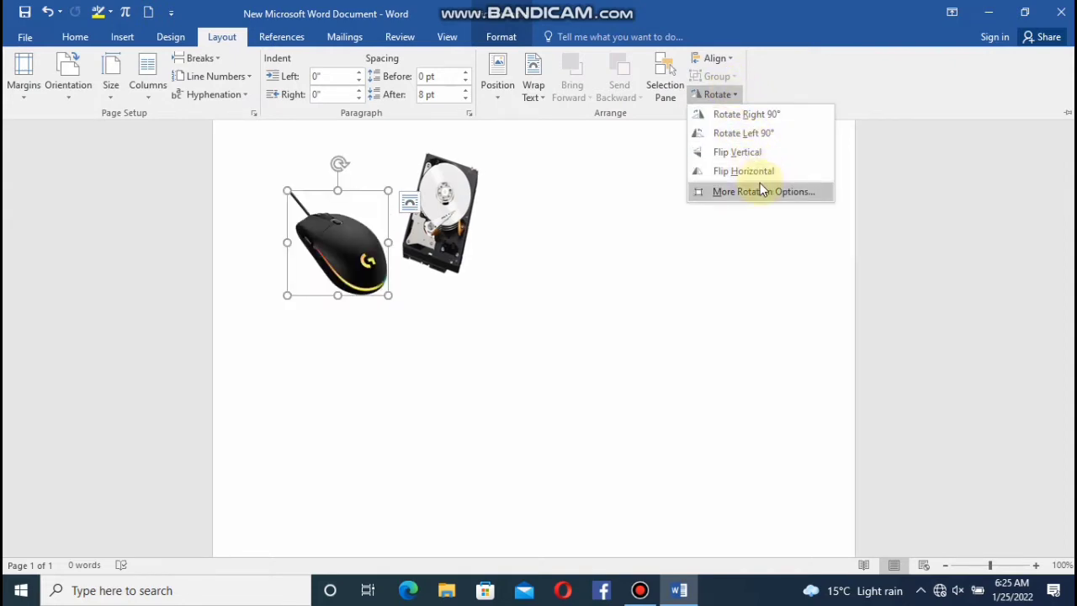
pyautogui.click(597, 176)
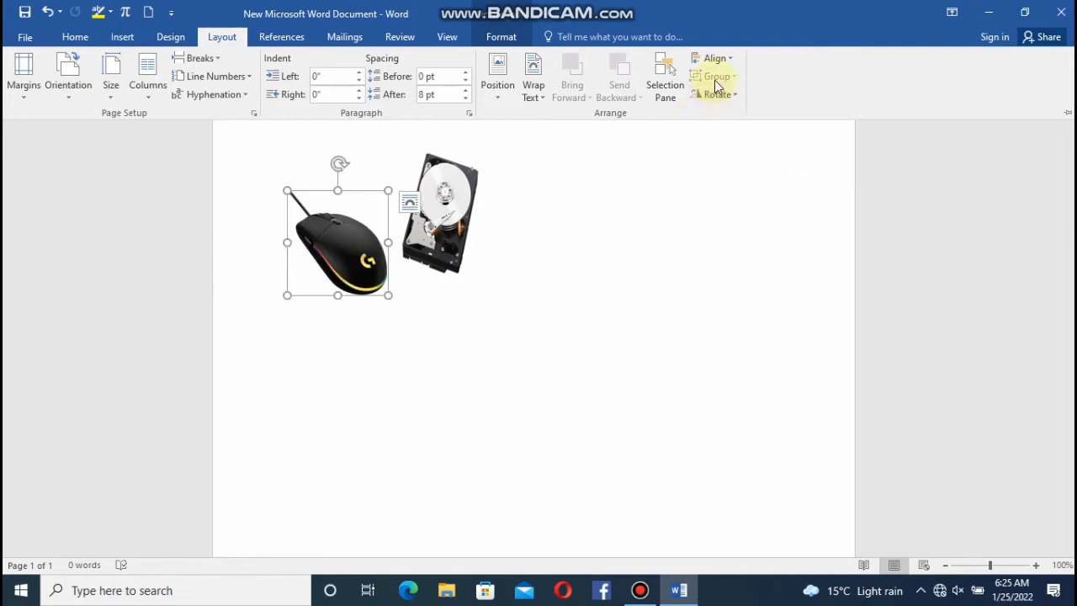
pyautogui.hotkey('ctrl', 'F1')
# Move the hard drive picture ahead of the mouse picture so it comes first on the line.
pyautogui.click(435, 240)
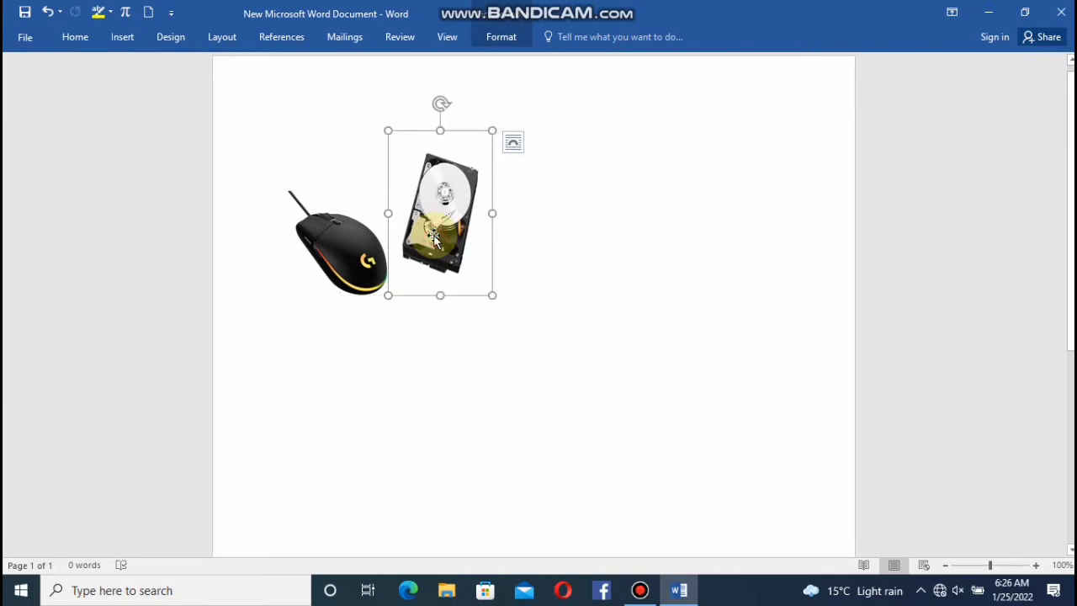
pyautogui.moveTo(435, 240); pyautogui.dragTo(362, 267)
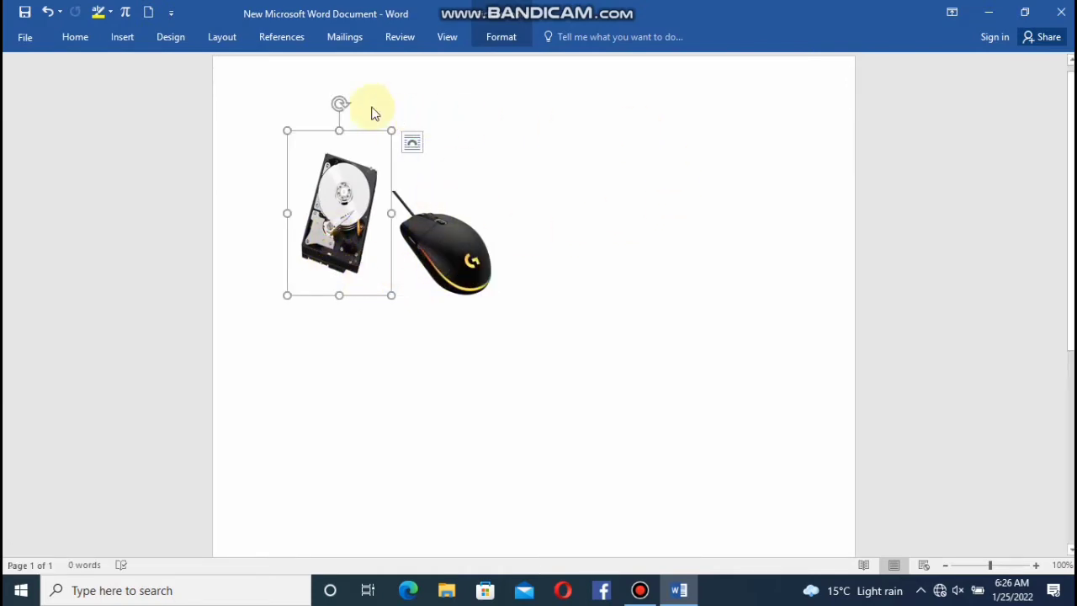
pyautogui.click(124, 37)
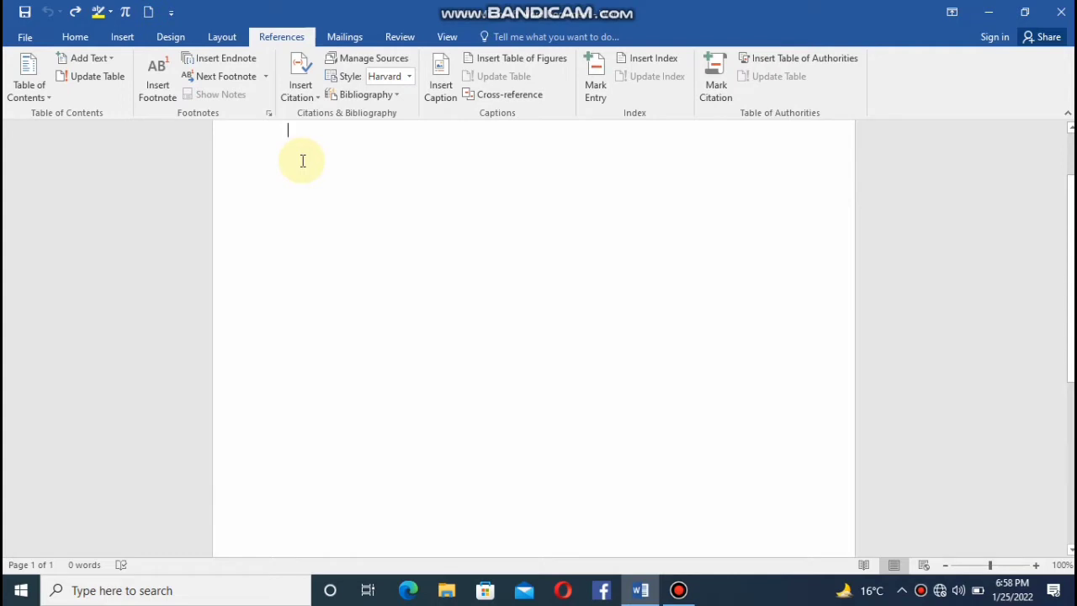
# Enter "computer" on the first line of the blank document and apply the Heading 1 style to it.
pyautogui.write('computer')
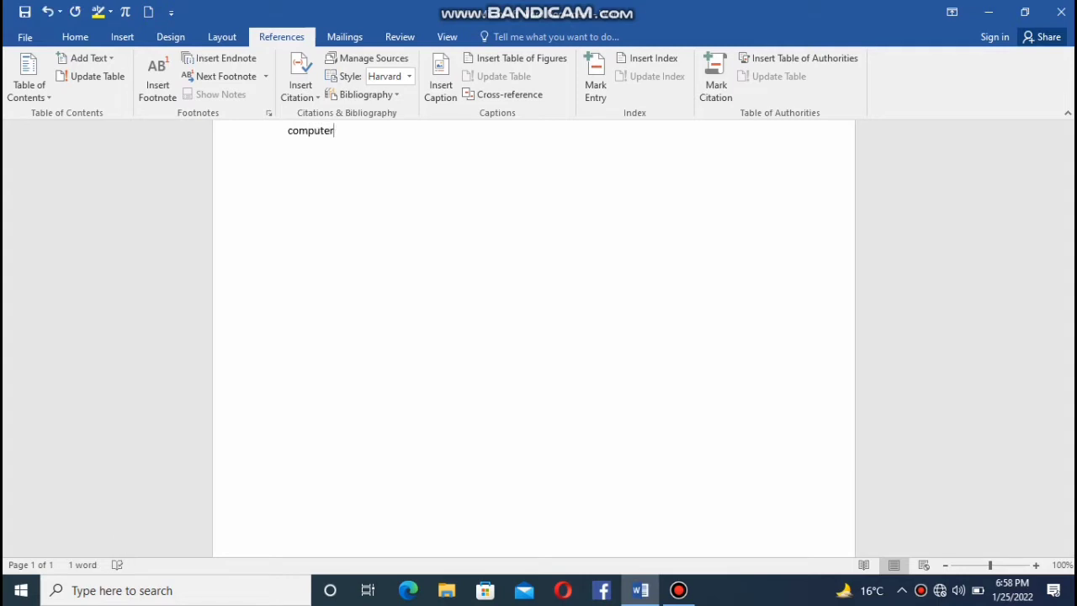
pyautogui.click(72, 38)
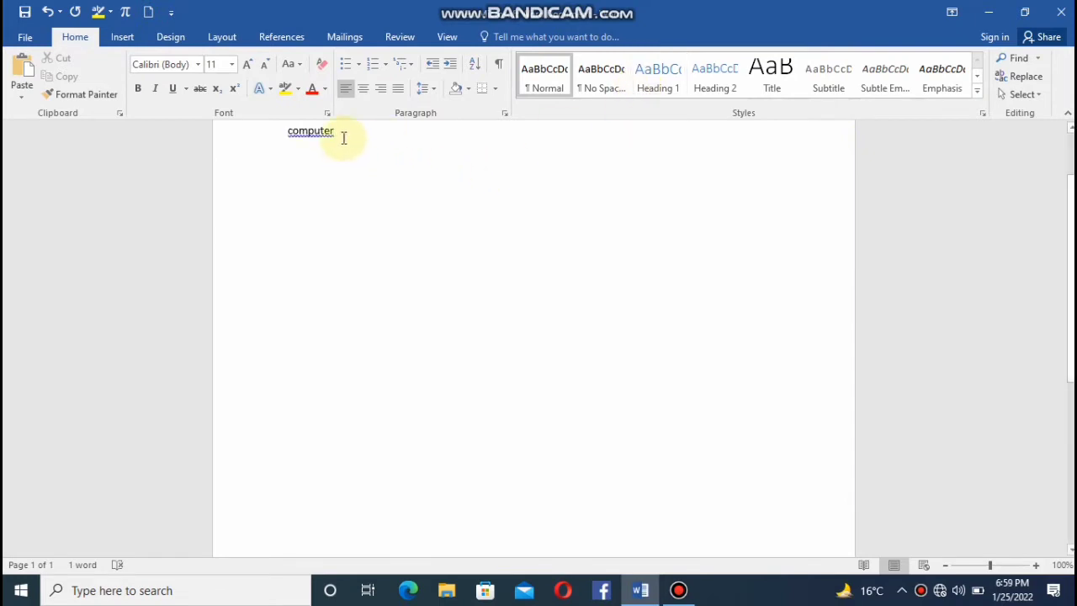
pyautogui.moveTo(340, 135); pyautogui.dragTo(284, 137)
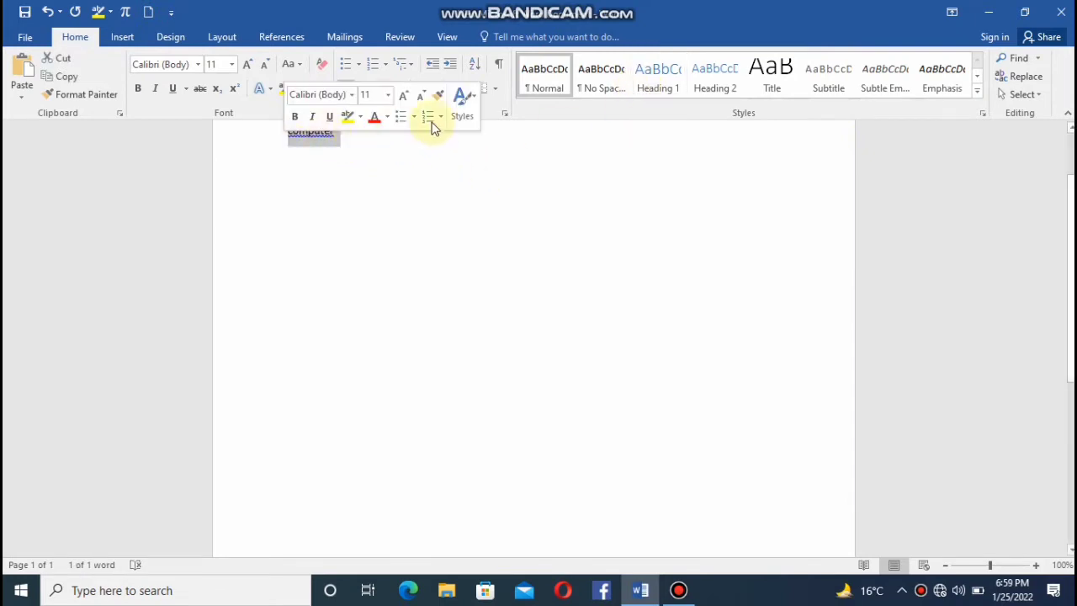
pyautogui.click(657, 74)
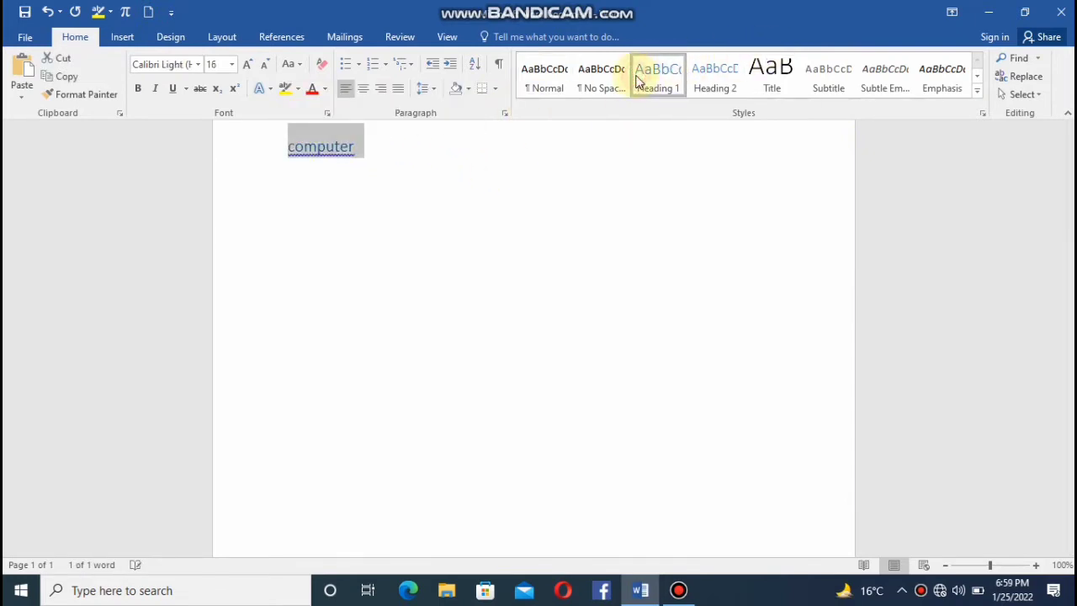
pyautogui.click(385, 162)
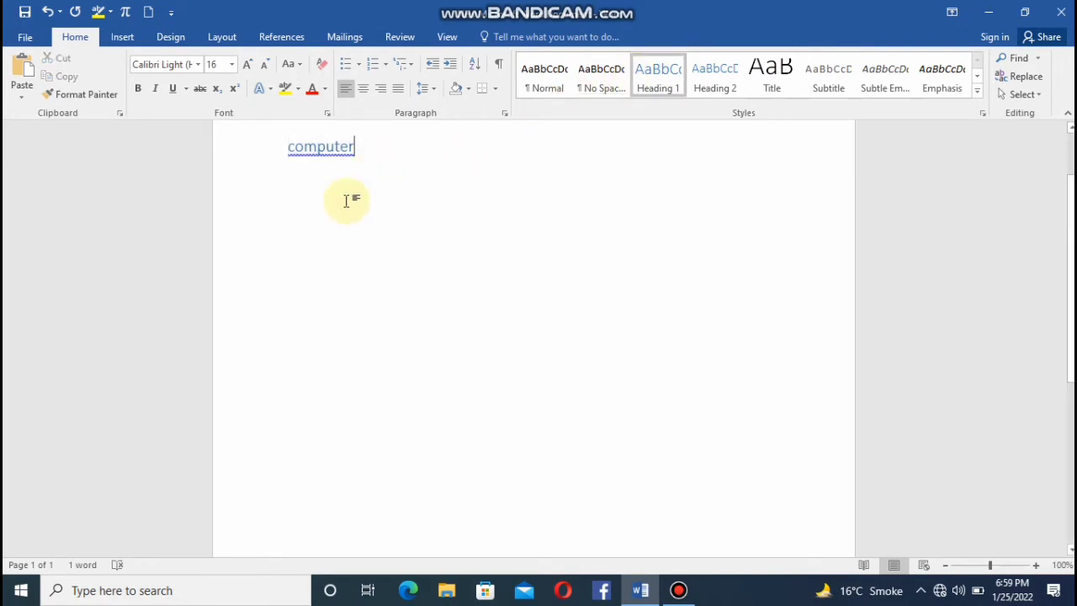
# Paste the copied filler paragraph three times below "computer" and reapply the Heading 1 style to that word.
pyautogui.hotkey('ctrl', 'v')
pyautogui.hotkey('ctrl', 'v')
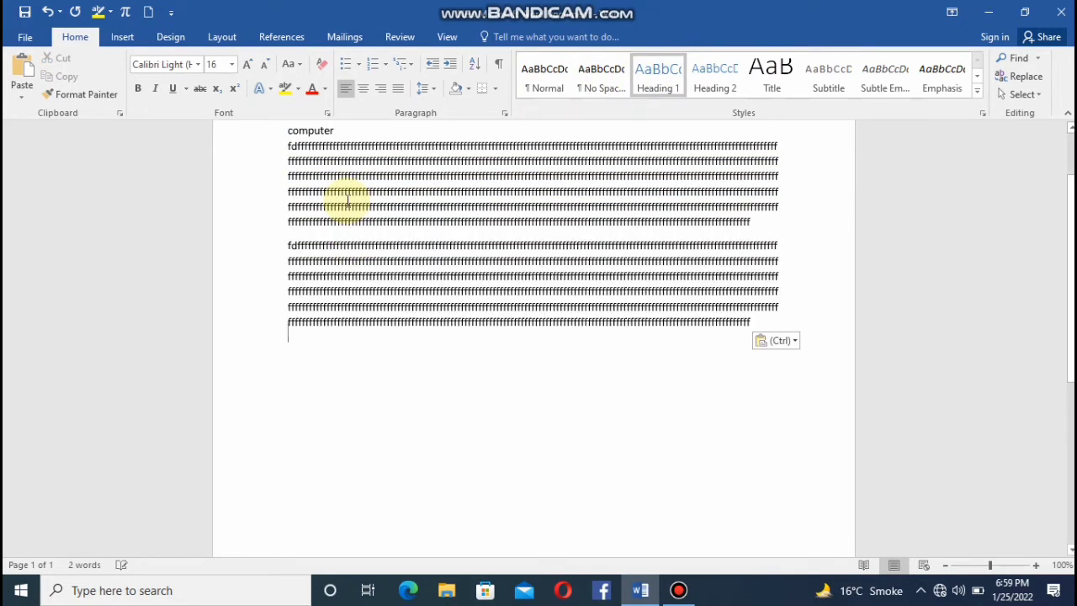
pyautogui.hotkey('ctrl', 'v')
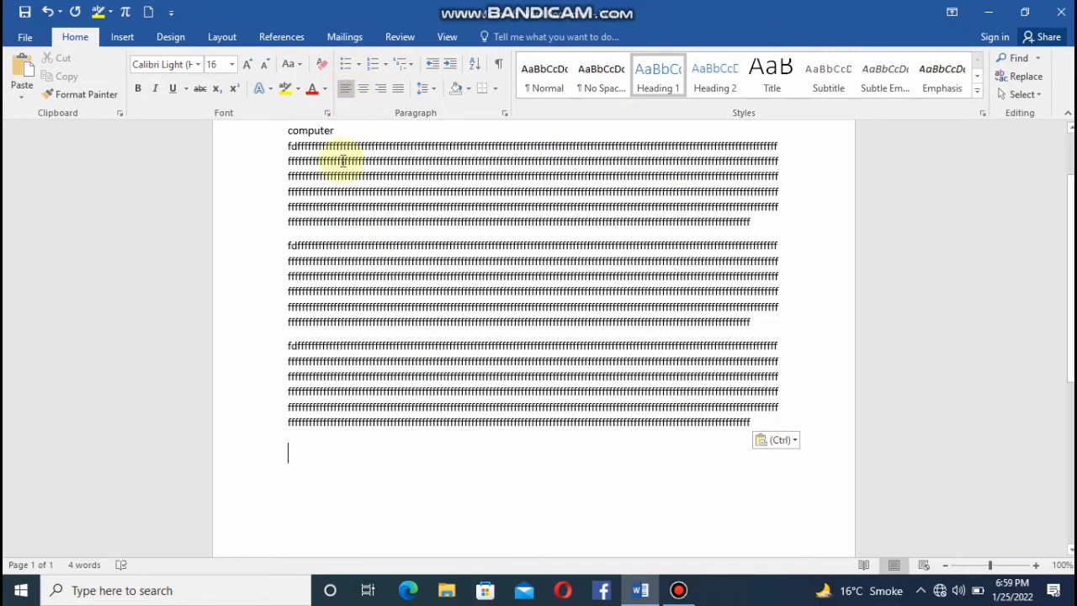
pyautogui.moveTo(336, 135); pyautogui.dragTo(289, 135)
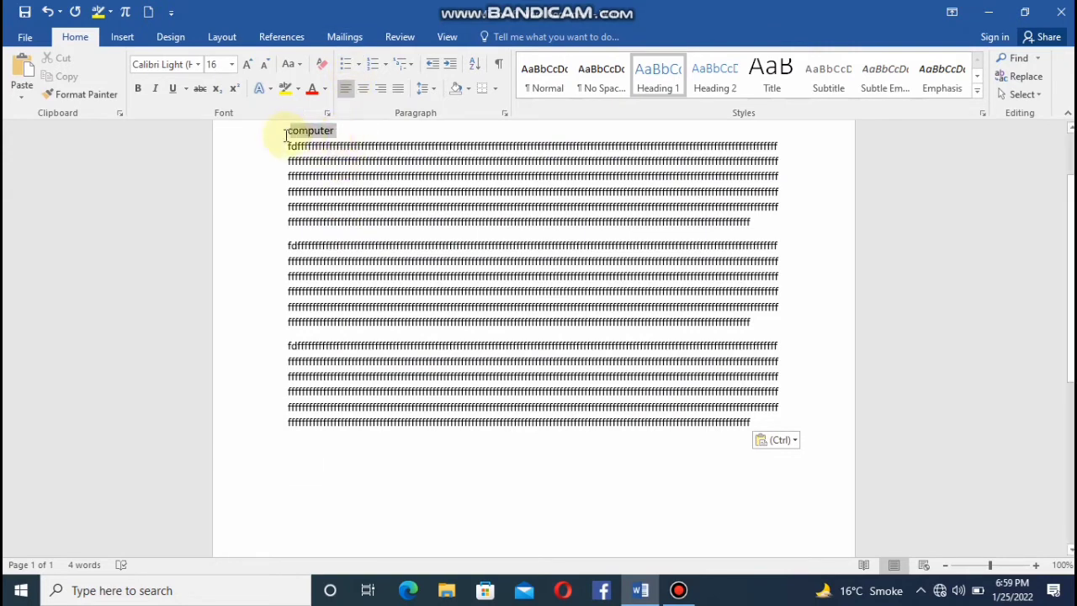
pyautogui.click(658, 78)
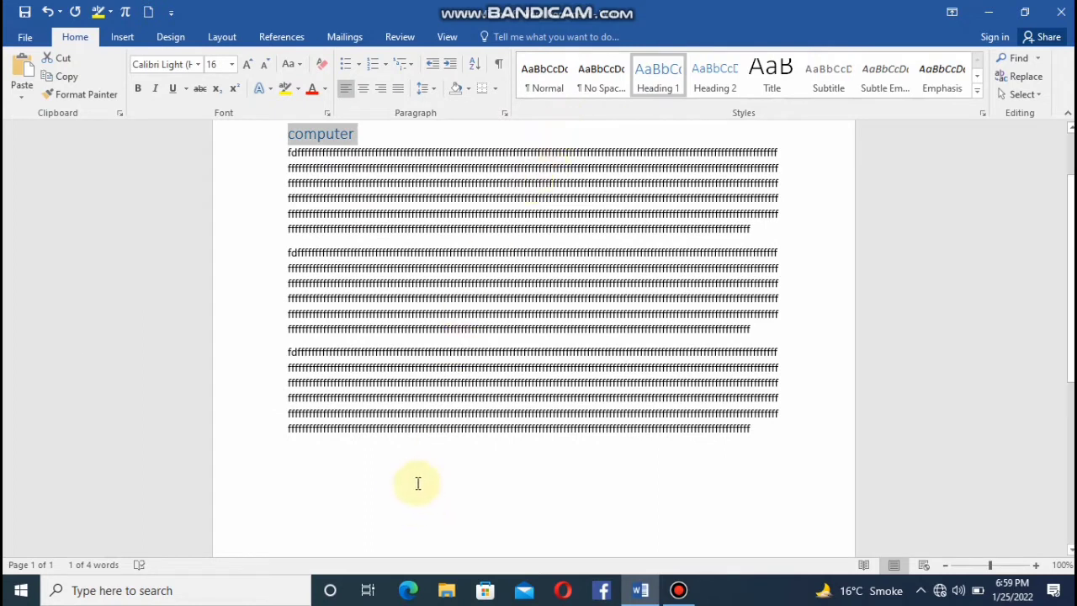
# Add a line reading "mouse" below the filler text and paste the filler paragraph three times under it.
pyautogui.click(387, 471)
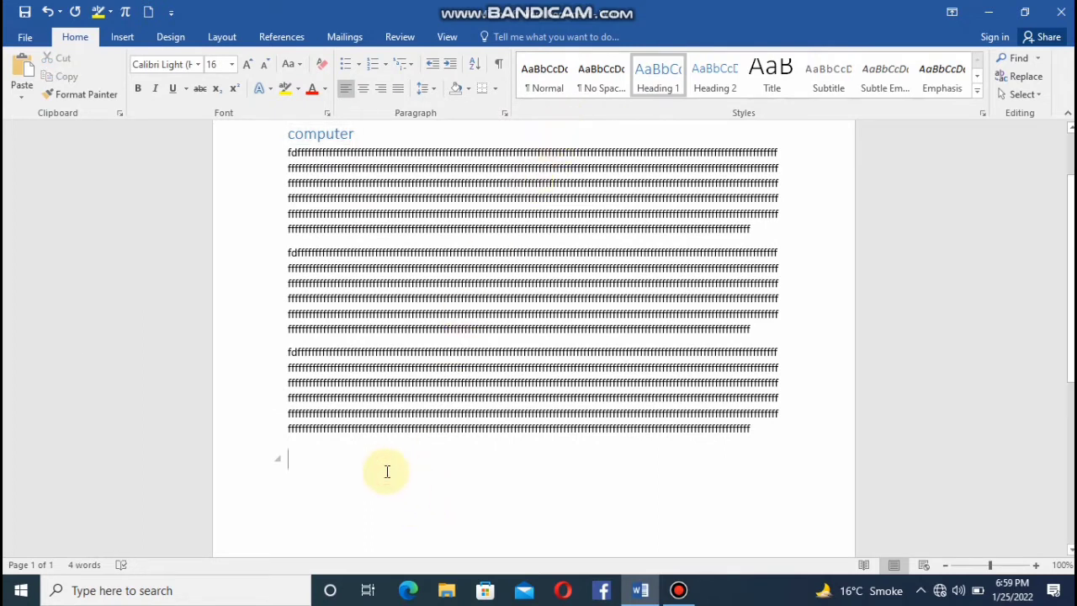
pyautogui.press('Return')
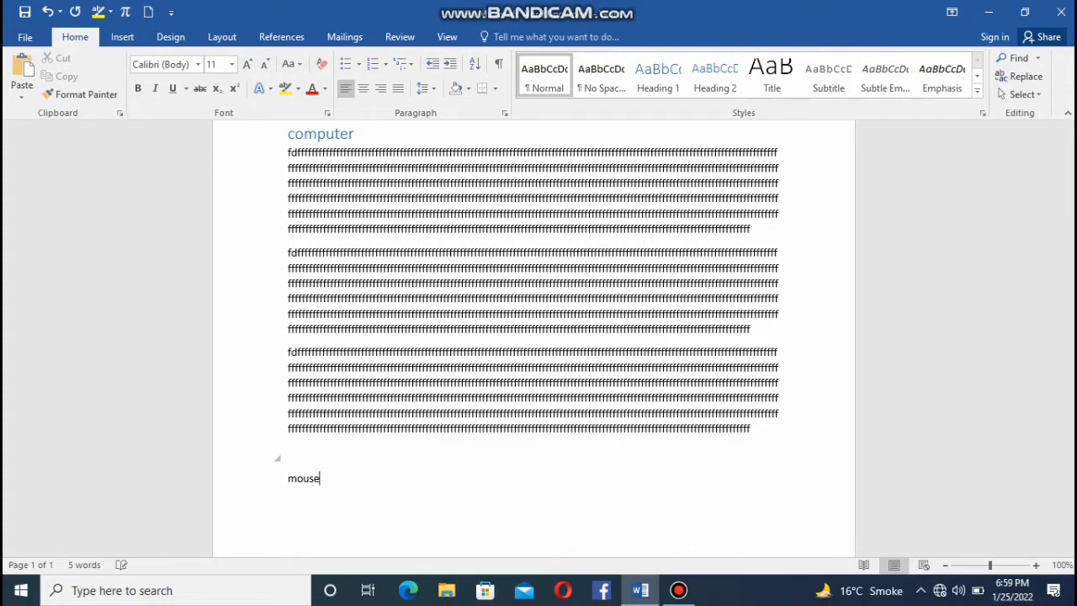
pyautogui.press('Return')
pyautogui.hotkey('ctrl', 'v')
pyautogui.hotkey('ctrl', 'v')
pyautogui.hotkey('ctrl', 'v')
pyautogui.hotkey('ctrl', 'v')
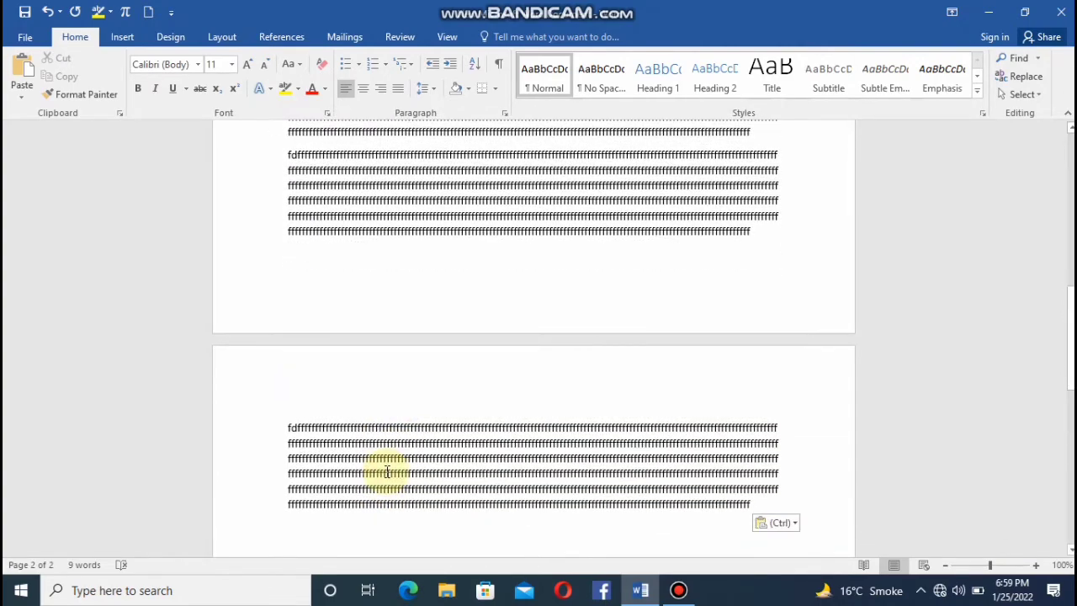
# Apply the Heading 2 style to the "mouse" line.
pyautogui.moveTo(1071, 379); pyautogui.dragTo(1068, 312)
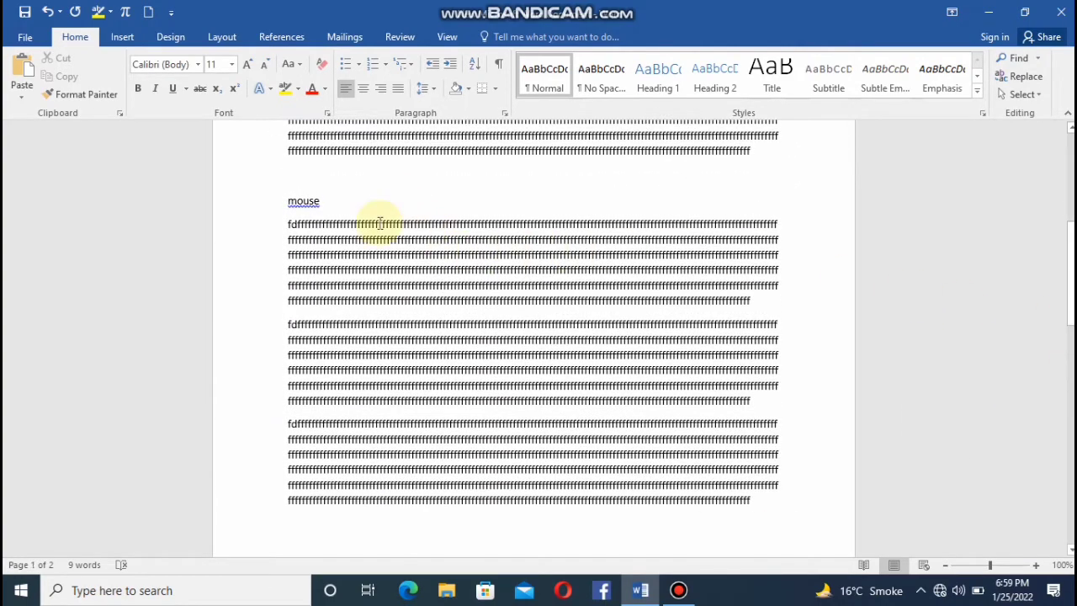
pyautogui.moveTo(323, 202); pyautogui.dragTo(269, 202)
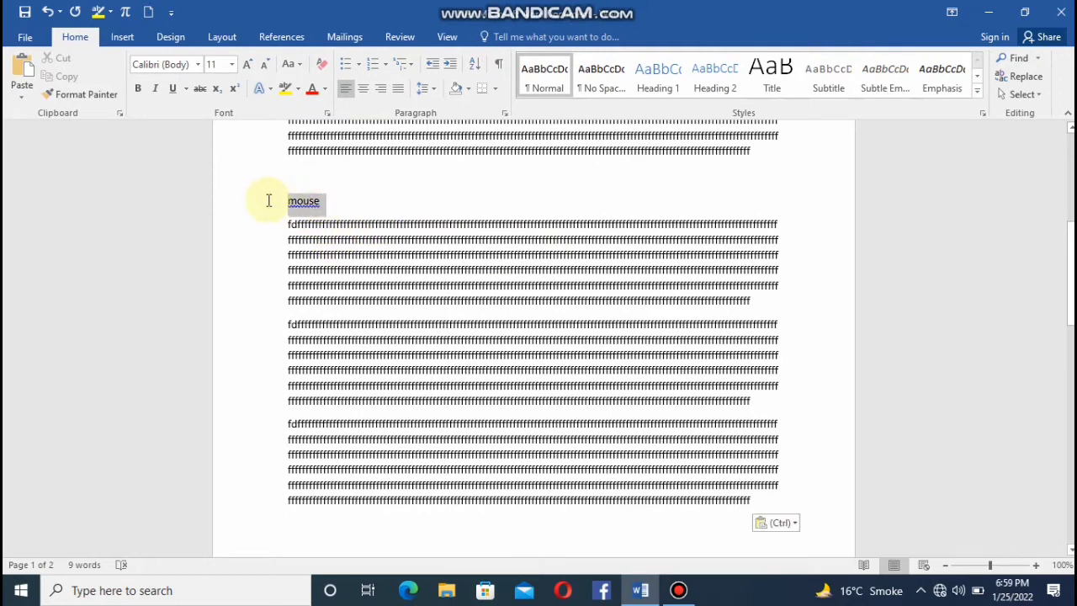
pyautogui.click(699, 77)
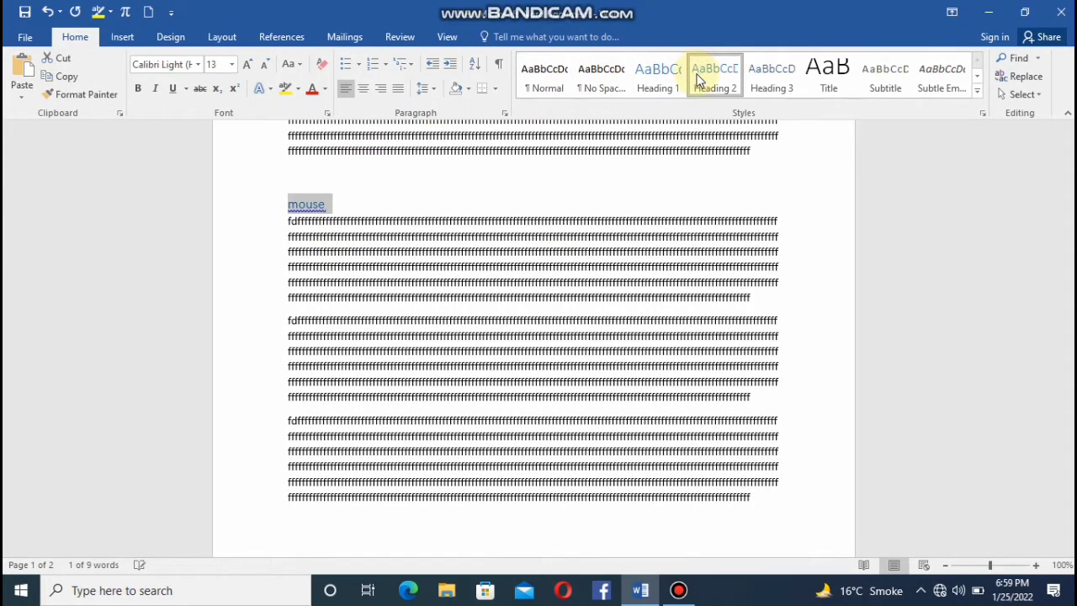
pyautogui.click(404, 202)
pyautogui.click(339, 199)
pyautogui.click(267, 207)
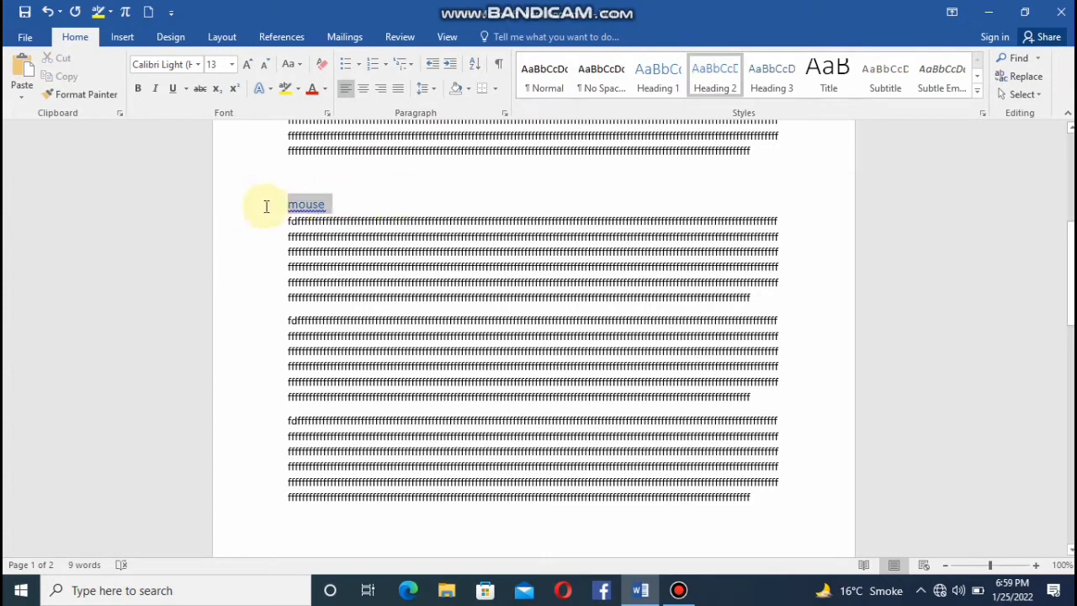
pyautogui.click(727, 77)
# Add "keyboard" at the end of the document with three pasted filler paragraphs below it, and style it as Heading 1.
pyautogui.moveTo(1071, 271); pyautogui.dragTo(1071, 400)
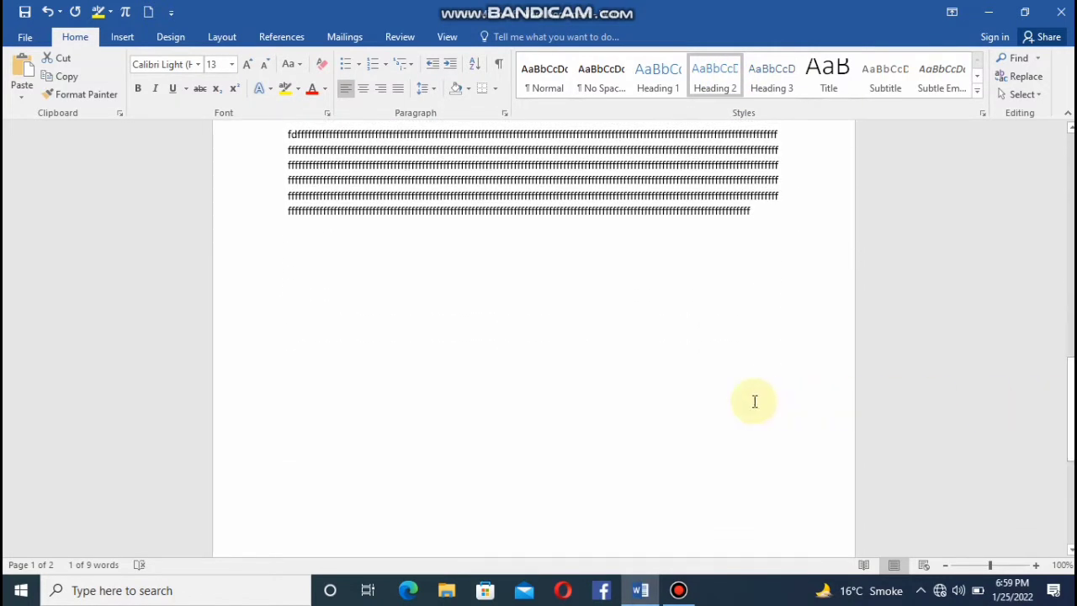
pyautogui.click(644, 404)
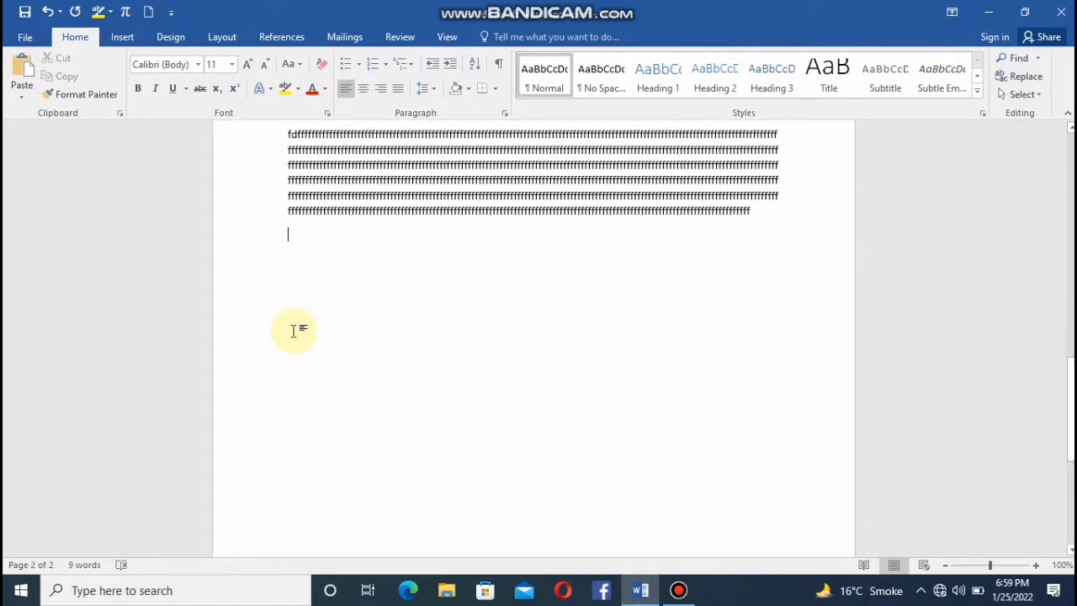
pyautogui.write('keyboard')
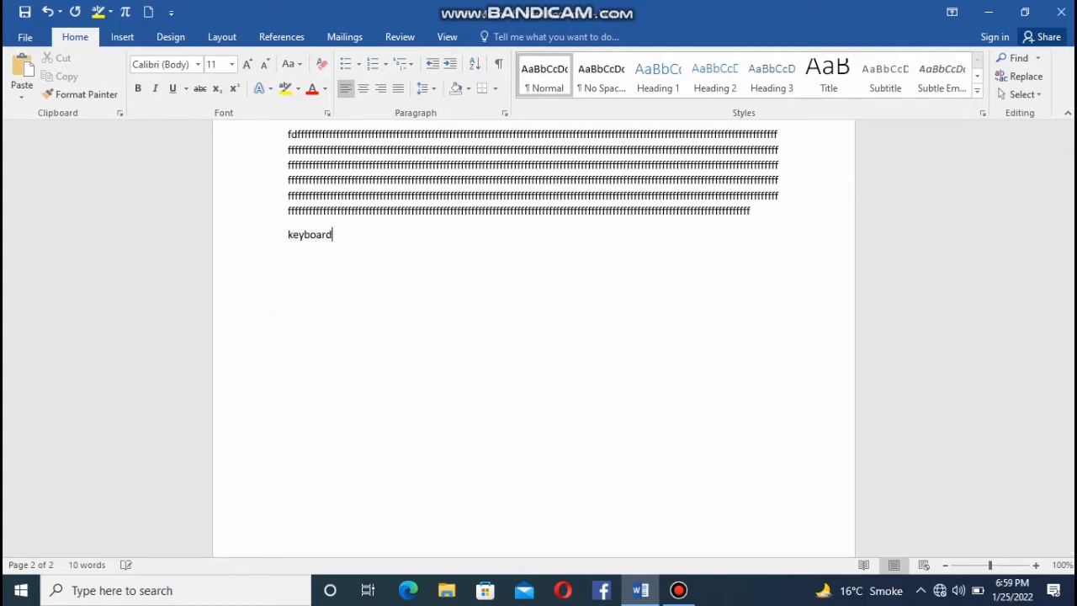
pyautogui.press('Return')
pyautogui.hotkey('ctrl', 'v')
pyautogui.hotkey('ctrl', 'v')
pyautogui.hotkey('ctrl', 'v')
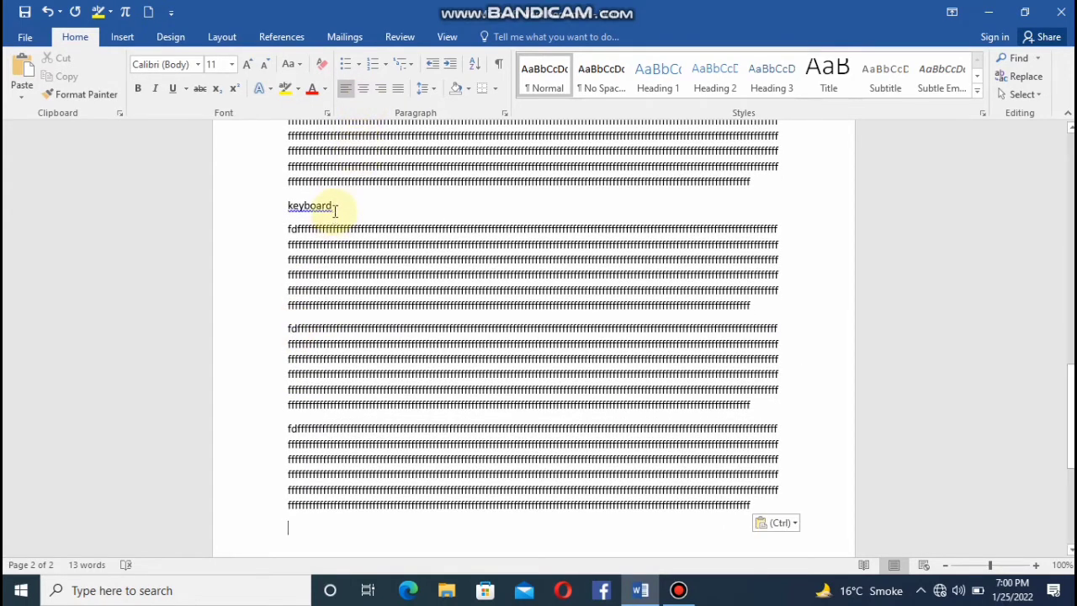
pyautogui.moveTo(335, 211); pyautogui.dragTo(252, 211)
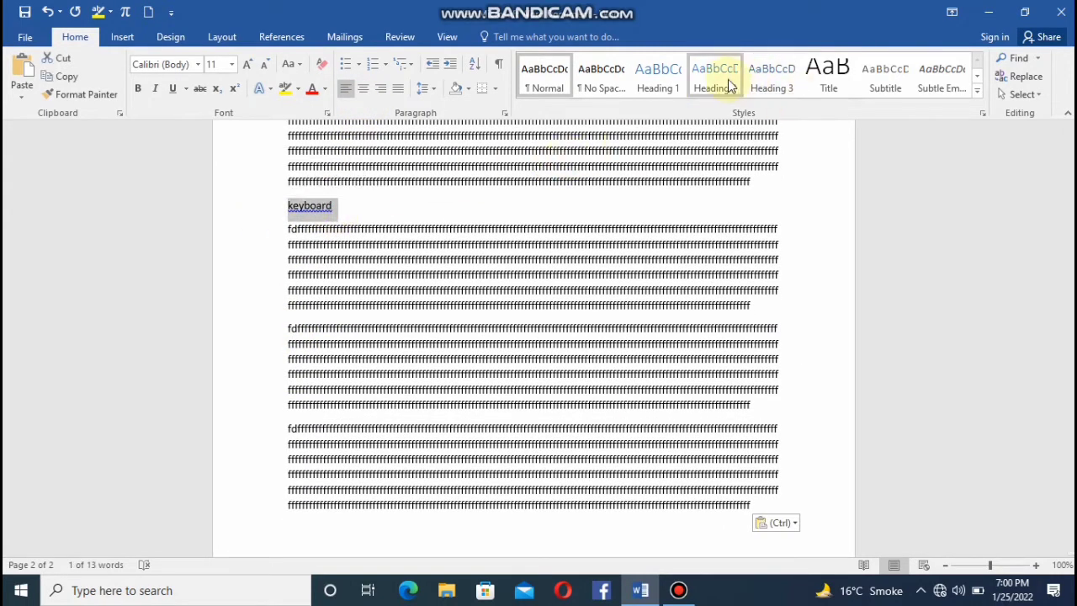
pyautogui.click(677, 82)
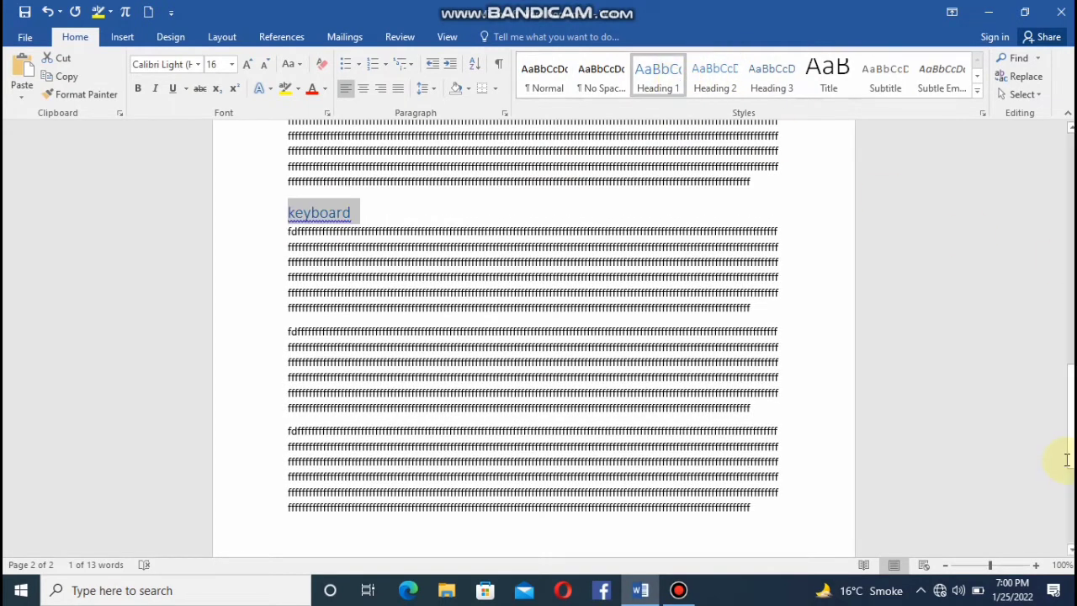
# Insert a page break after the last filler paragraph to start a new page.
pyautogui.moveTo(1067, 459); pyautogui.dragTo(1069, 527)
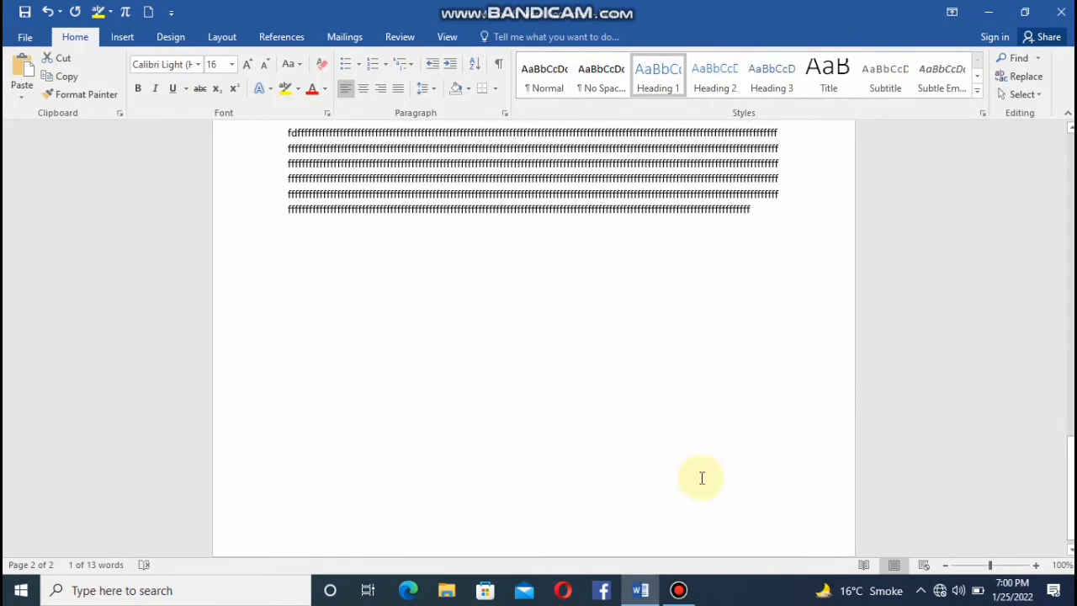
pyautogui.click(250, 499)
pyautogui.hotkey('ctrl', 'Return')
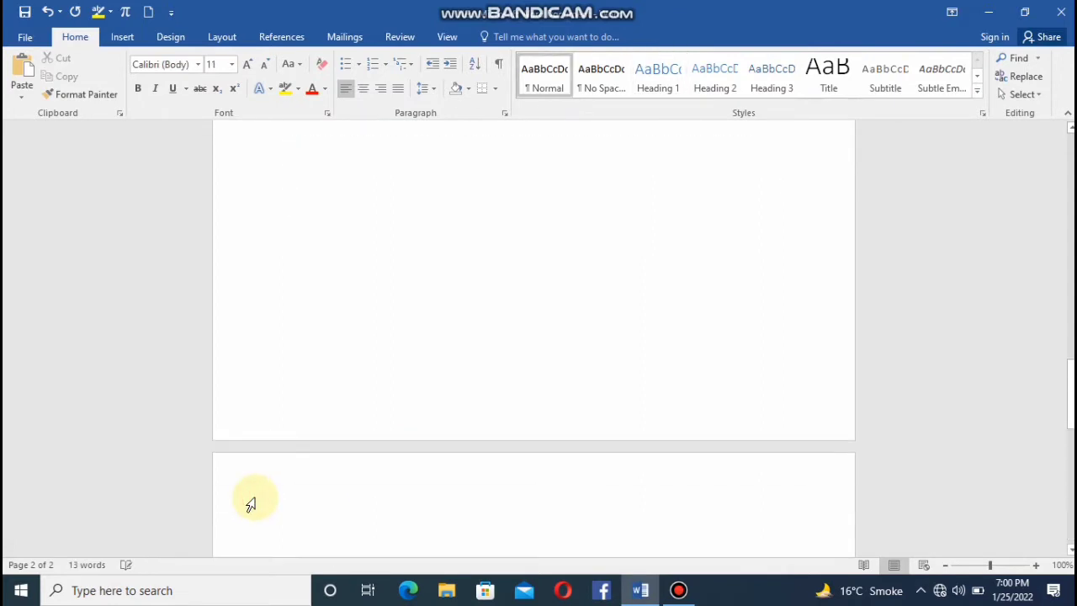
pyautogui.hotkey('ctrl', 'Return')
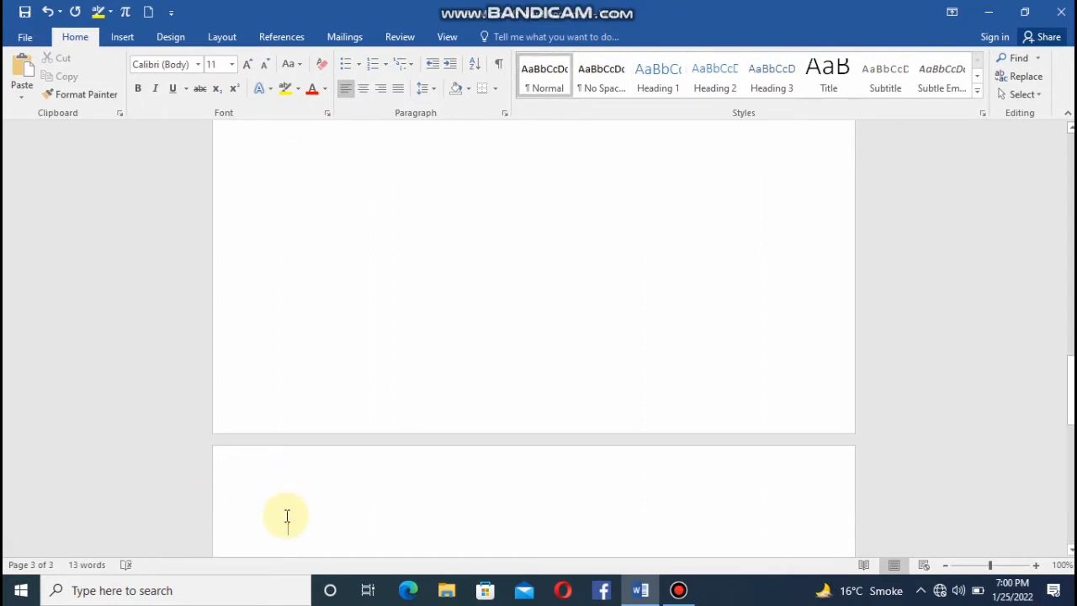
# Add "cpu" on the new page with three pasted filler paragraphs below it, and style it as Heading 3.
pyautogui.write('a')
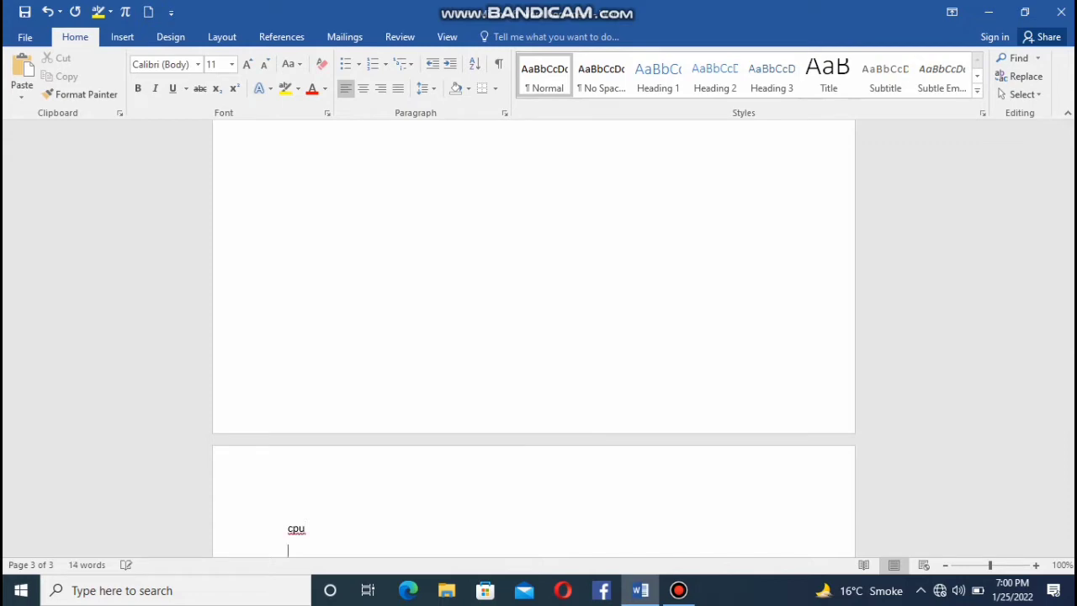
pyautogui.hotkey('ctrl', 'v')
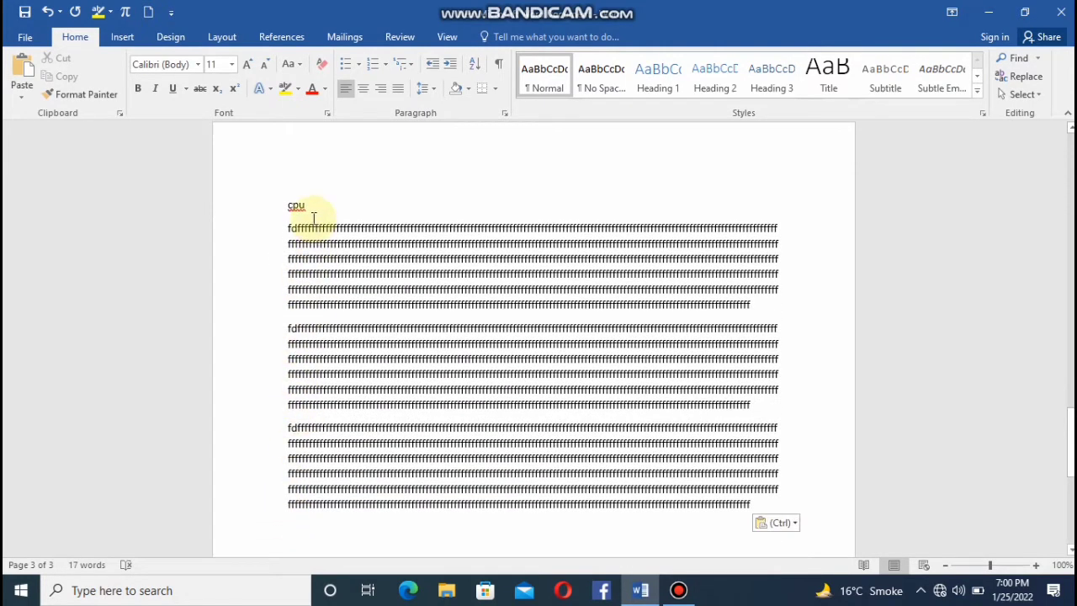
pyautogui.moveTo(311, 210); pyautogui.dragTo(272, 202)
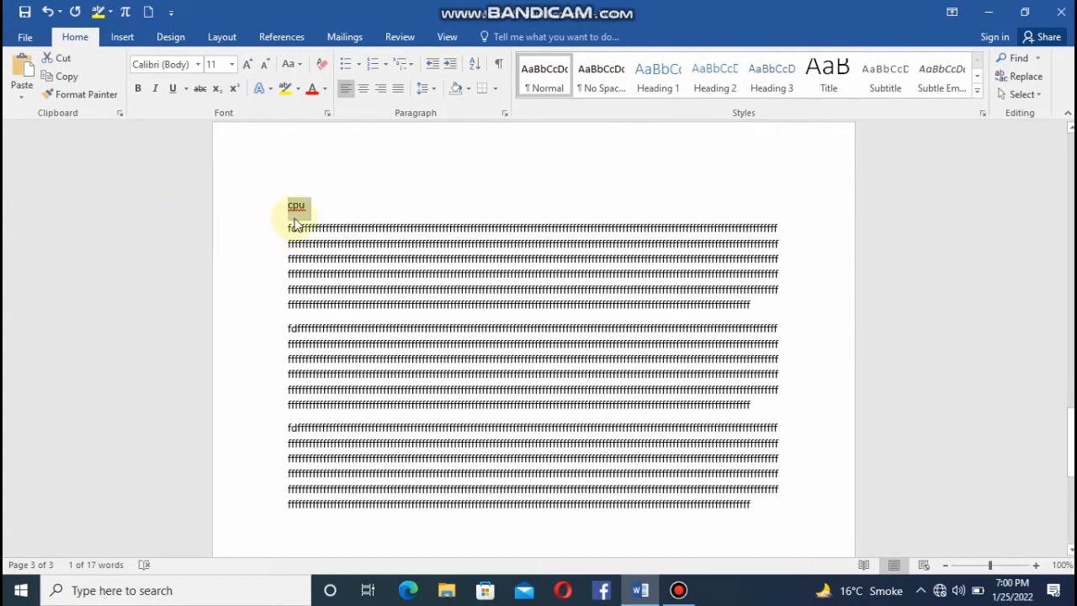
pyautogui.moveTo(329, 204); pyautogui.dragTo(297, 205)
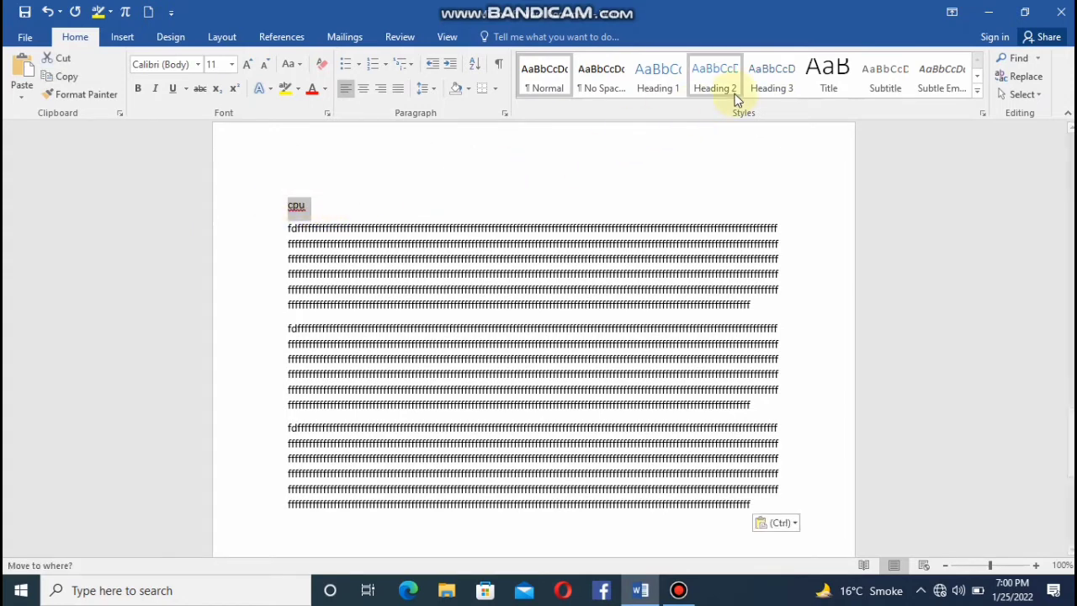
pyautogui.click(772, 73)
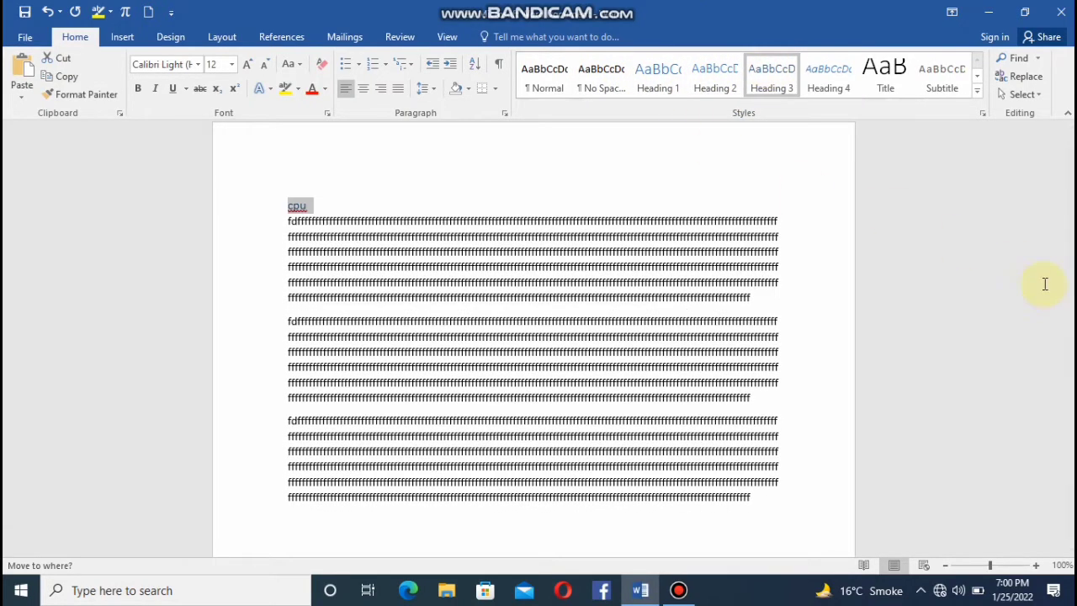
# Insert an Automatic Table 1 table of contents below the last filler paragraph at the end of the document.
pyautogui.moveTo(1071, 442); pyautogui.dragTo(1071, 165)
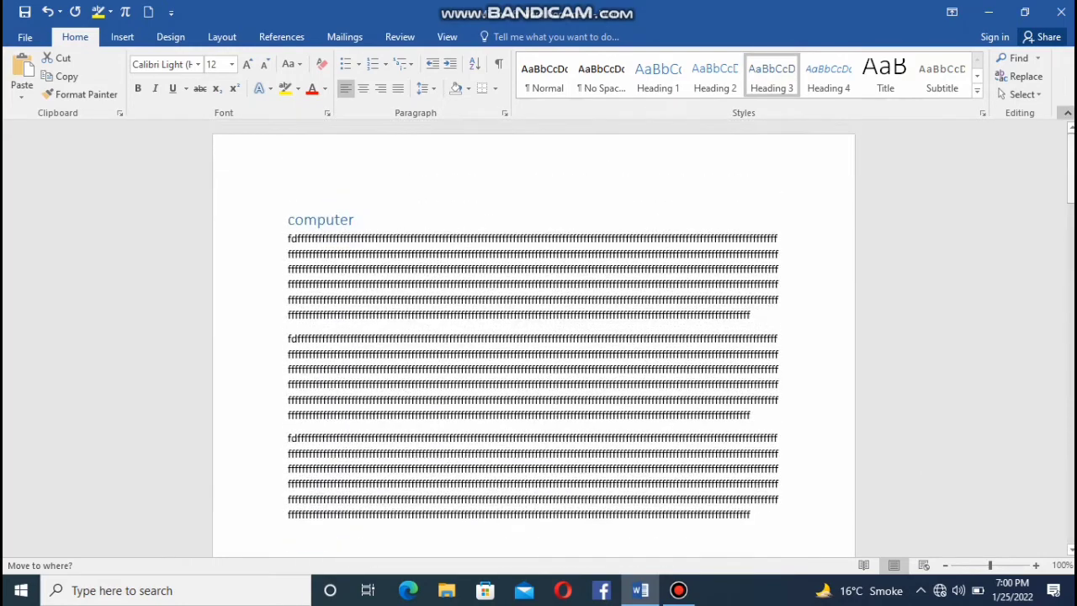
pyautogui.click(268, 37)
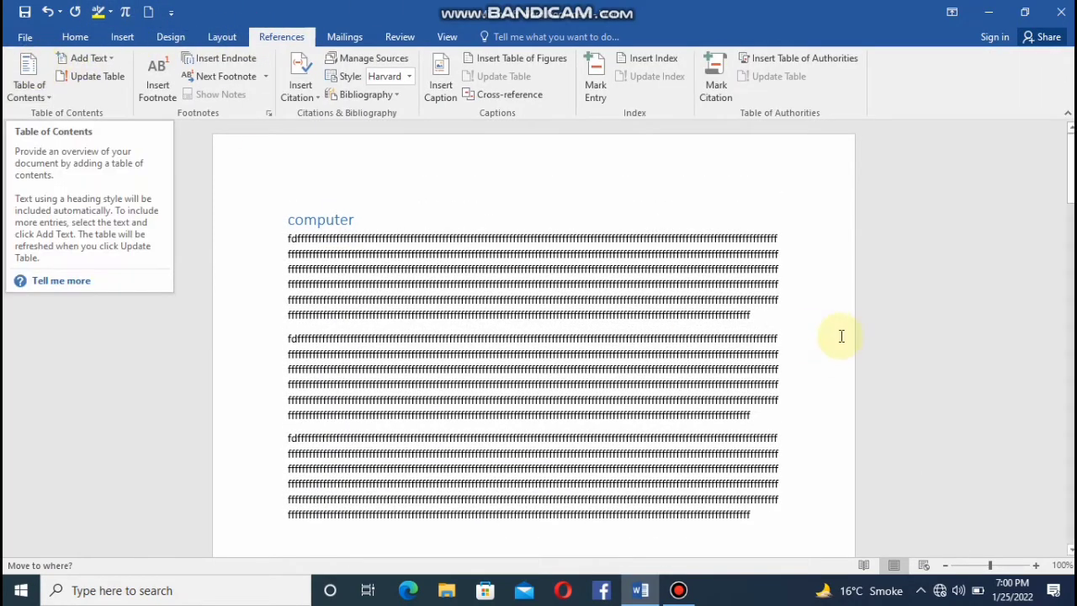
pyautogui.moveTo(1071, 168); pyautogui.dragTo(1071, 476)
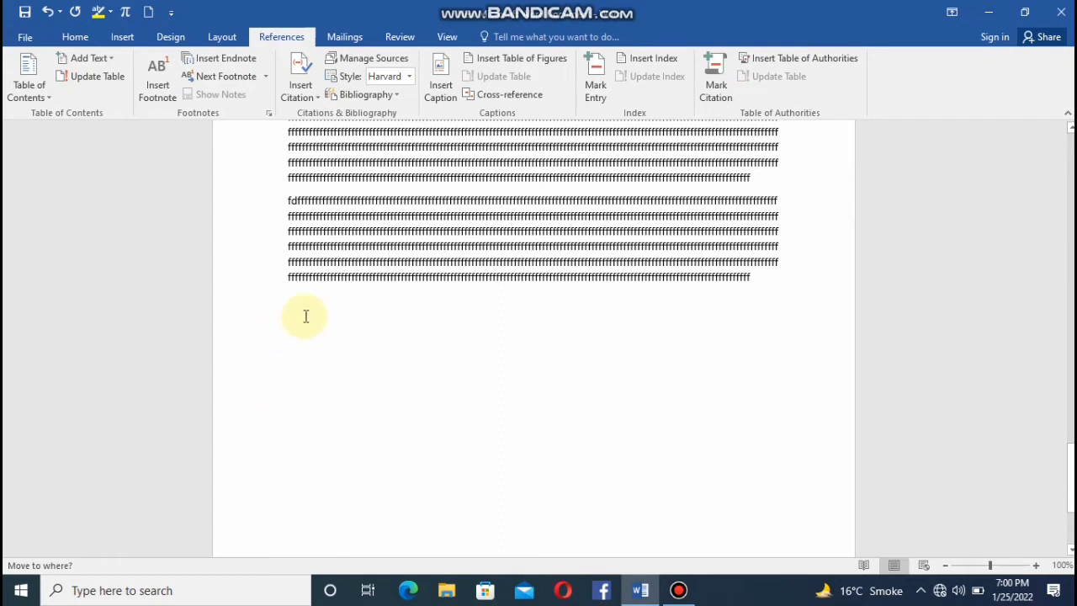
pyautogui.click(44, 76)
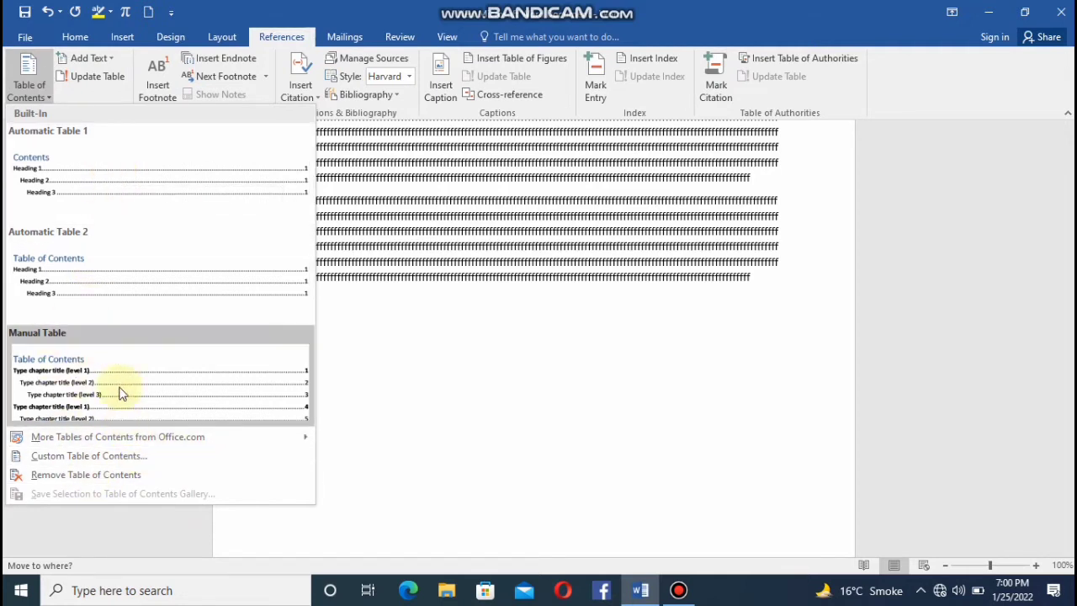
pyautogui.click(132, 202)
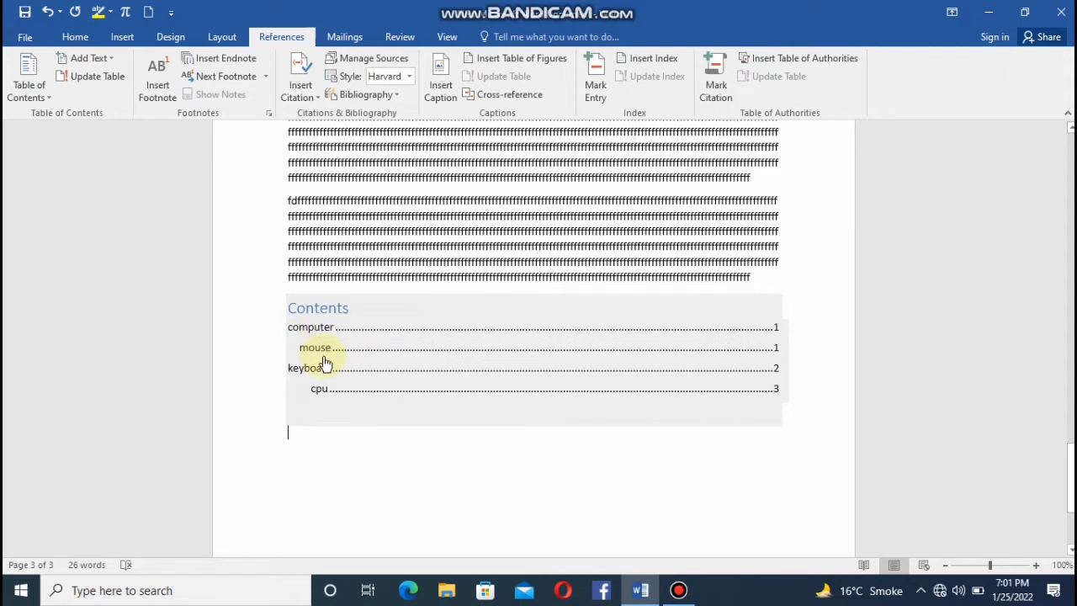
# Follow the "computer" contents entry to its heading, and view the table of contents update options without applying them.
pyautogui.keyDown('ctrl'); pyautogui.click(321, 329); pyautogui.keyUp('ctrl')
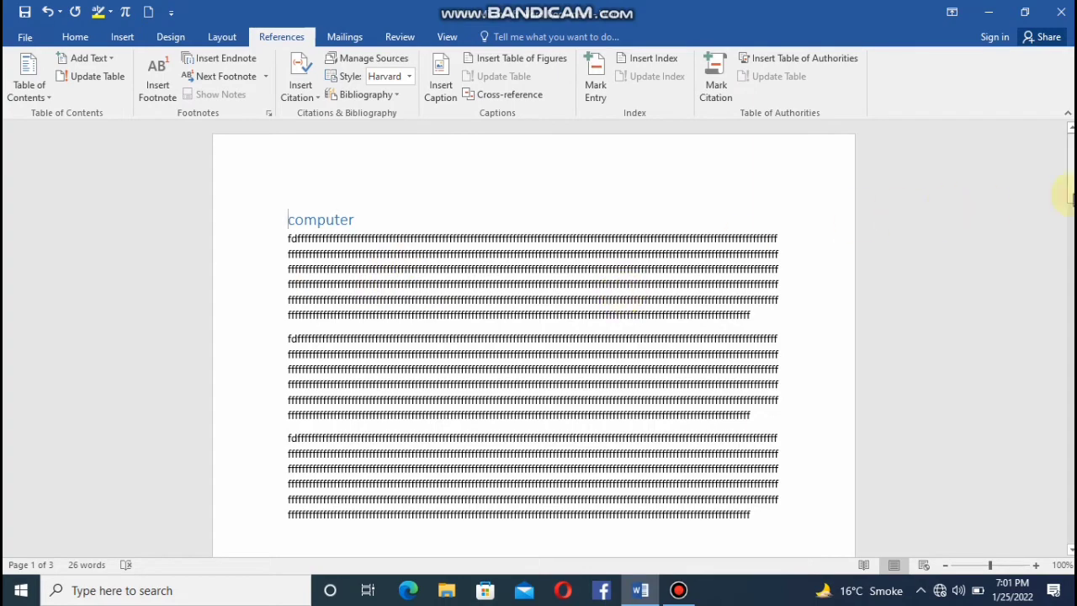
pyautogui.moveTo(1071, 168); pyautogui.dragTo(1072, 488)
pyautogui.click(76, 78)
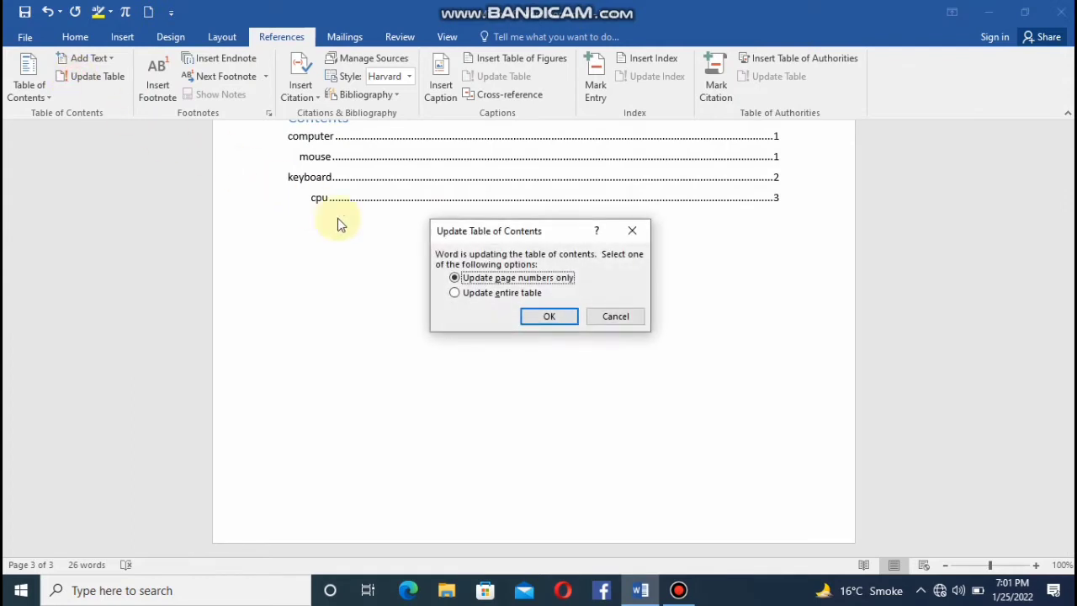
pyautogui.click(636, 235)
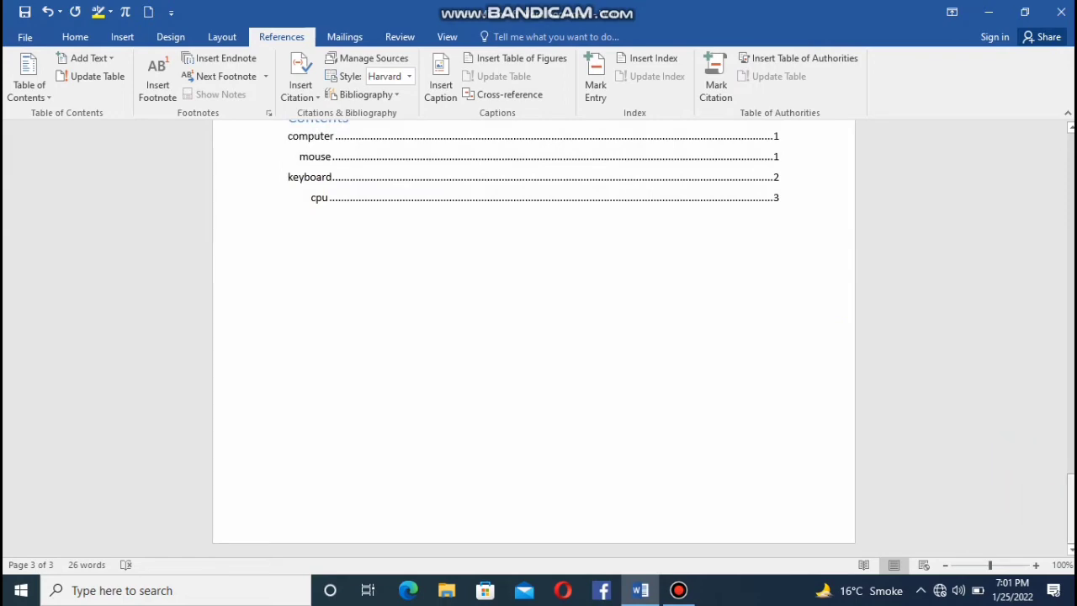
# Replace the "cpu" heading text with "lcd" and apply the Heading 1 style to it.
pyautogui.moveTo(1071, 527); pyautogui.dragTo(1070, 428)
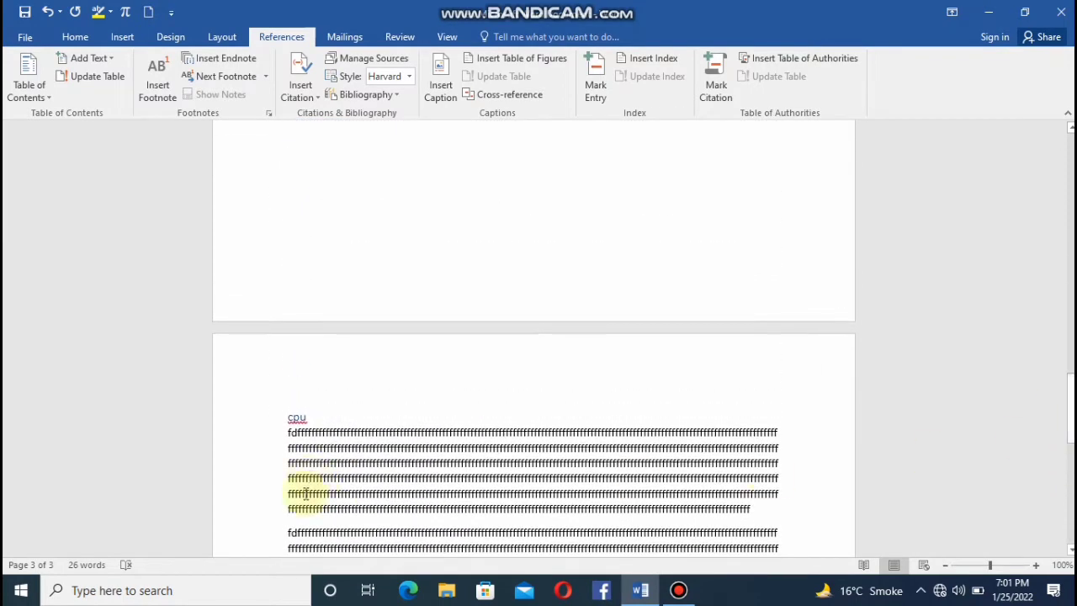
pyautogui.click(317, 417)
pyautogui.press('BackSpace')
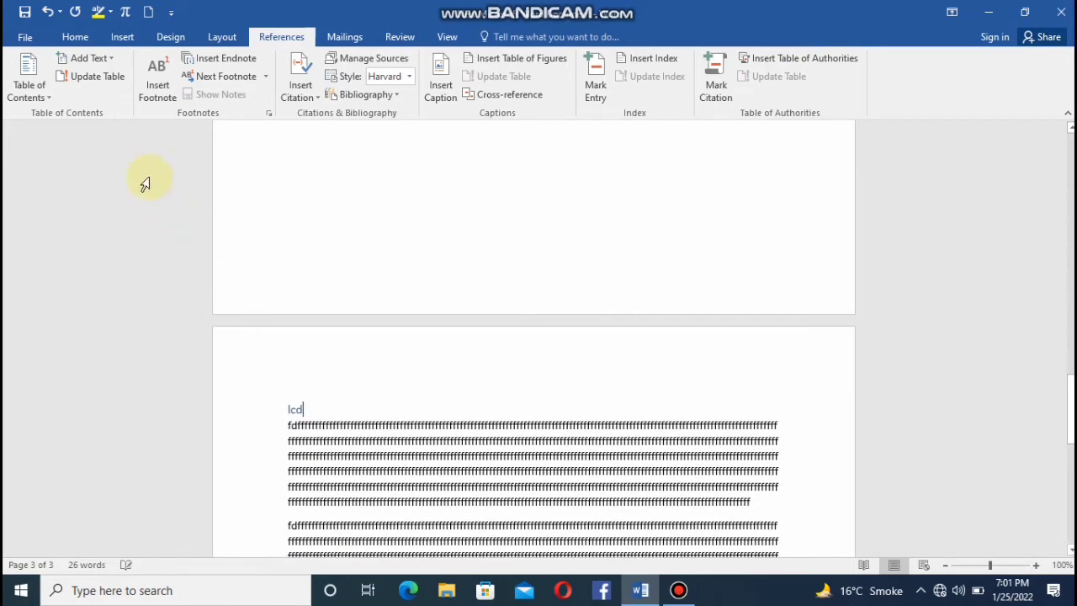
pyautogui.click(75, 36)
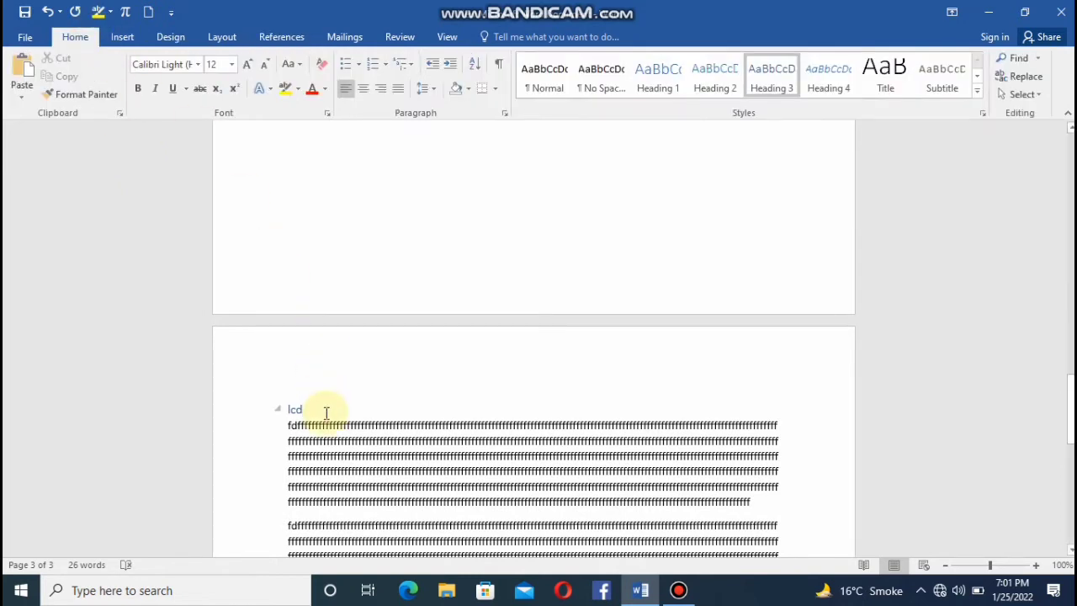
pyautogui.moveTo(320, 410); pyautogui.dragTo(276, 409)
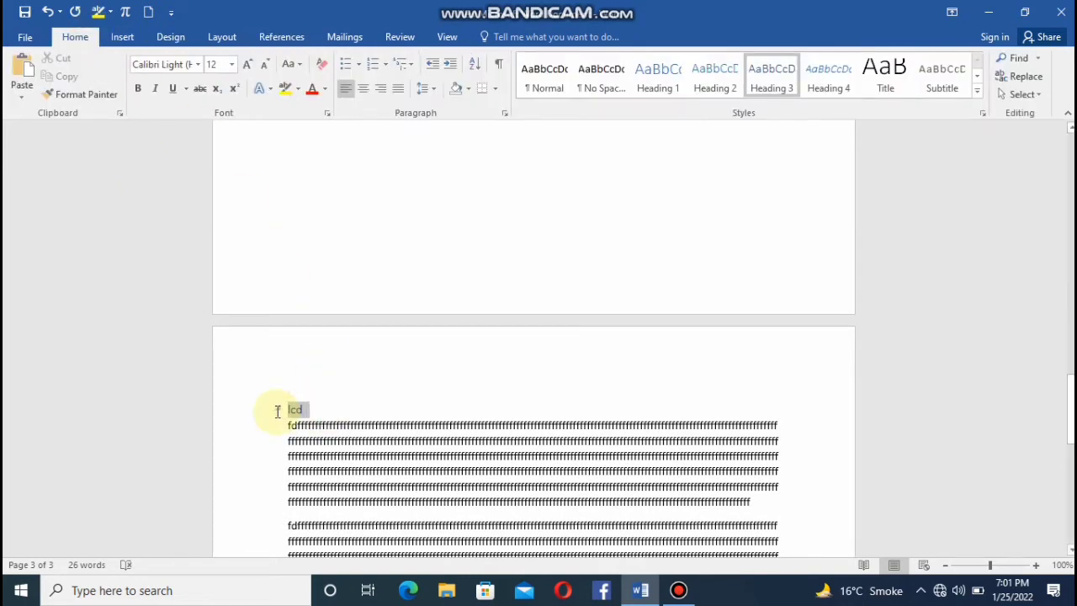
pyautogui.click(663, 88)
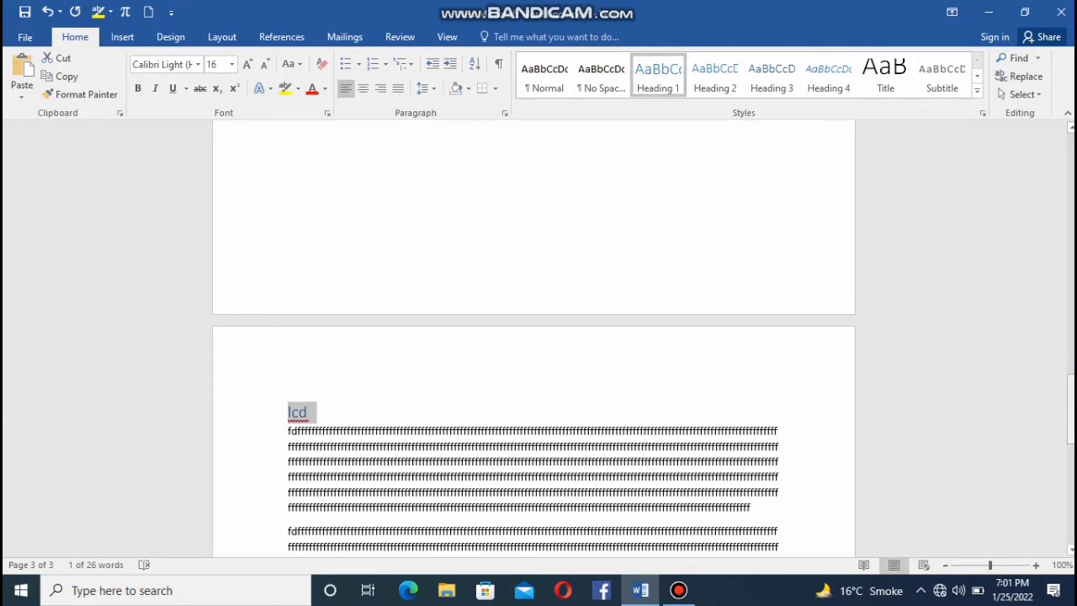
# Update the entire table of contents to match the edited headings.
pyautogui.moveTo(1070, 408); pyautogui.dragTo(1070, 508)
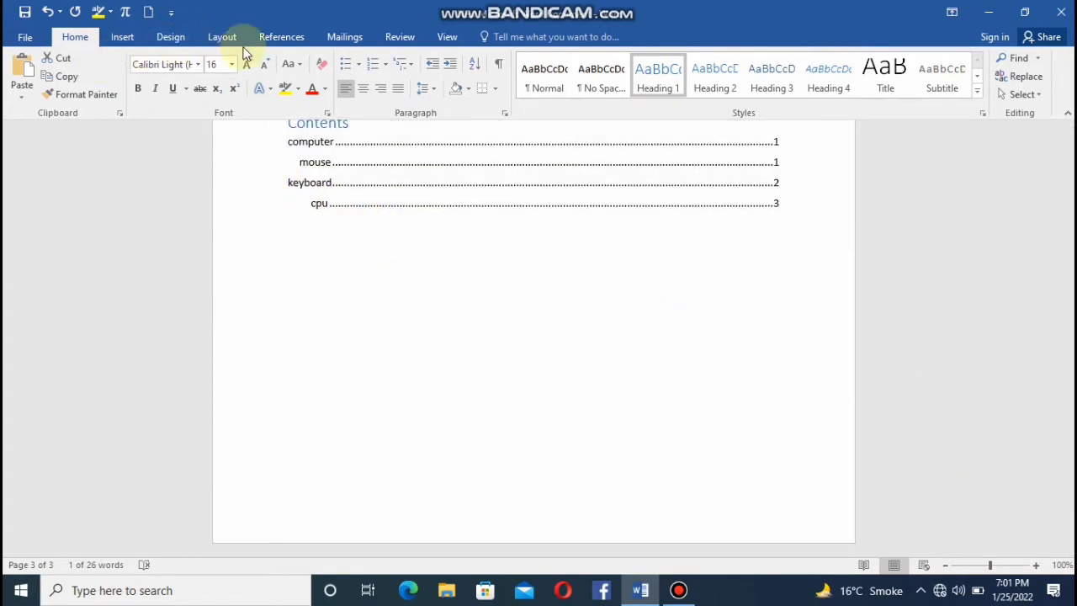
pyautogui.click(286, 47)
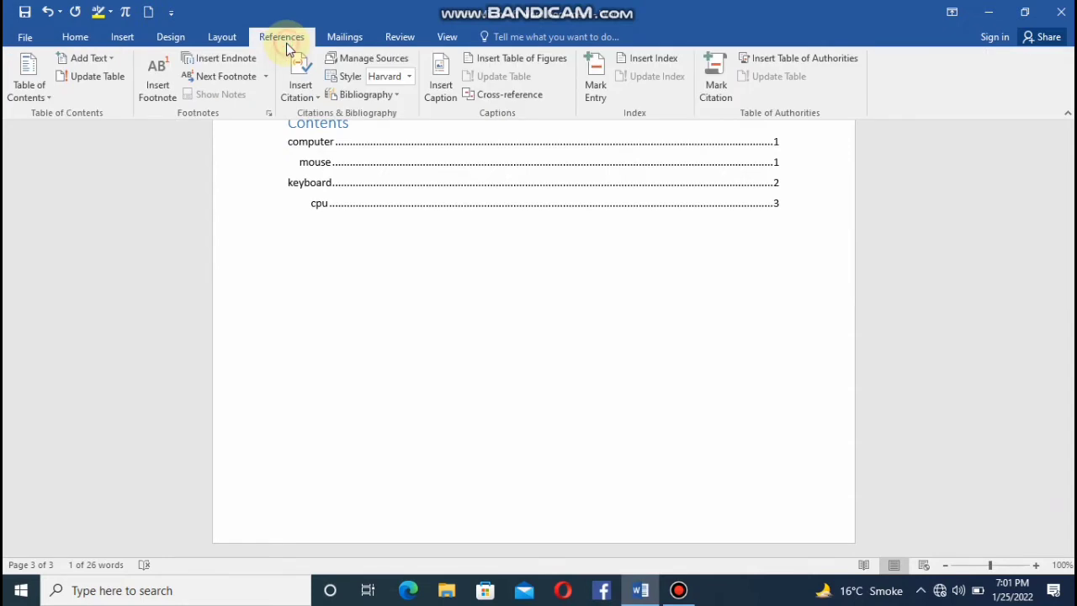
pyautogui.click(67, 76)
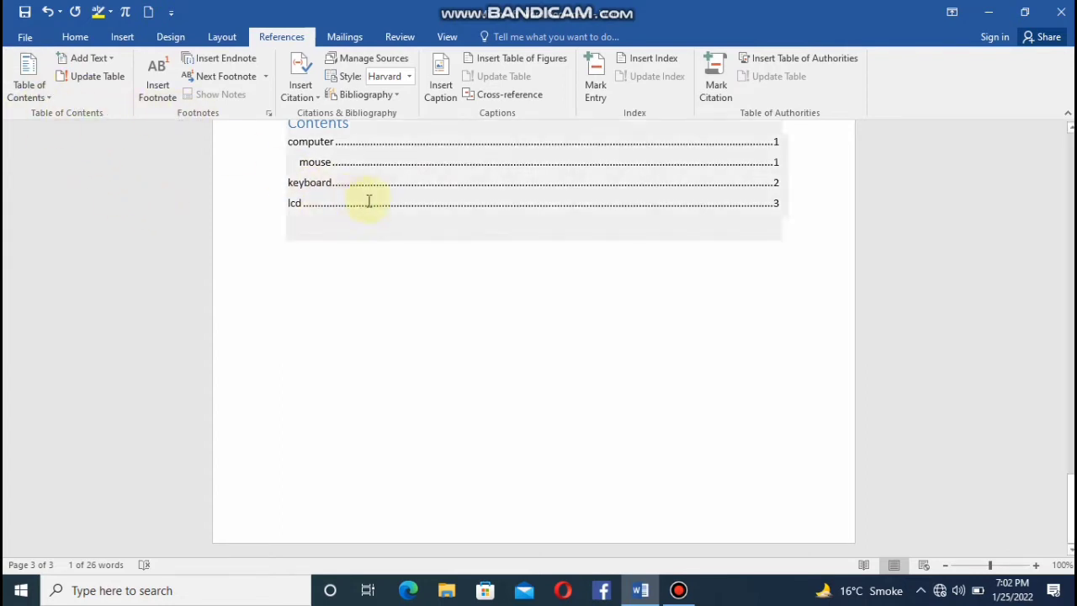
pyautogui.click(114, 57)
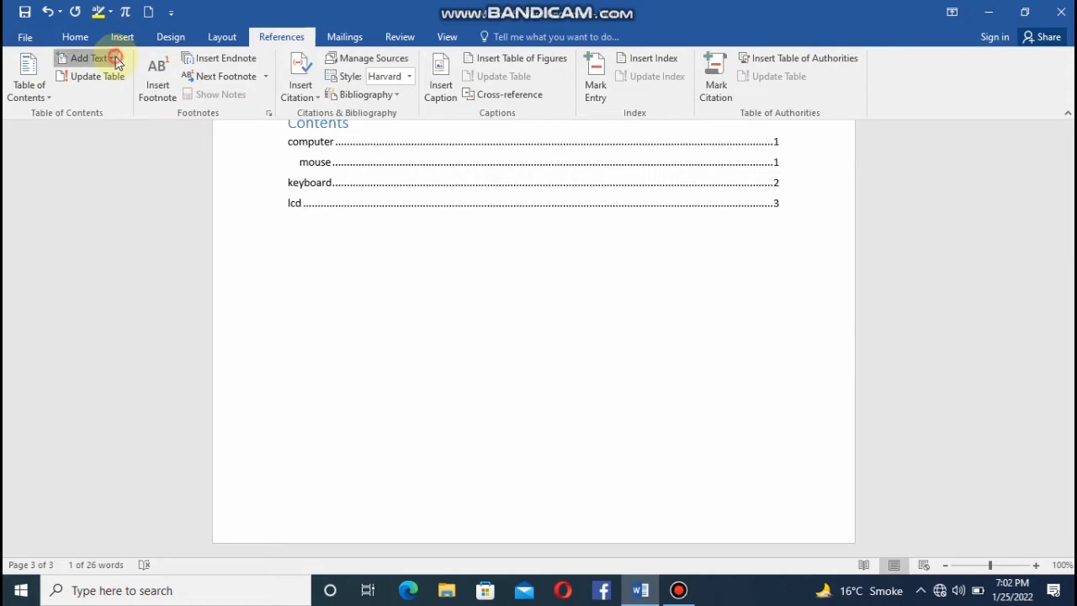
pyautogui.click(297, 226)
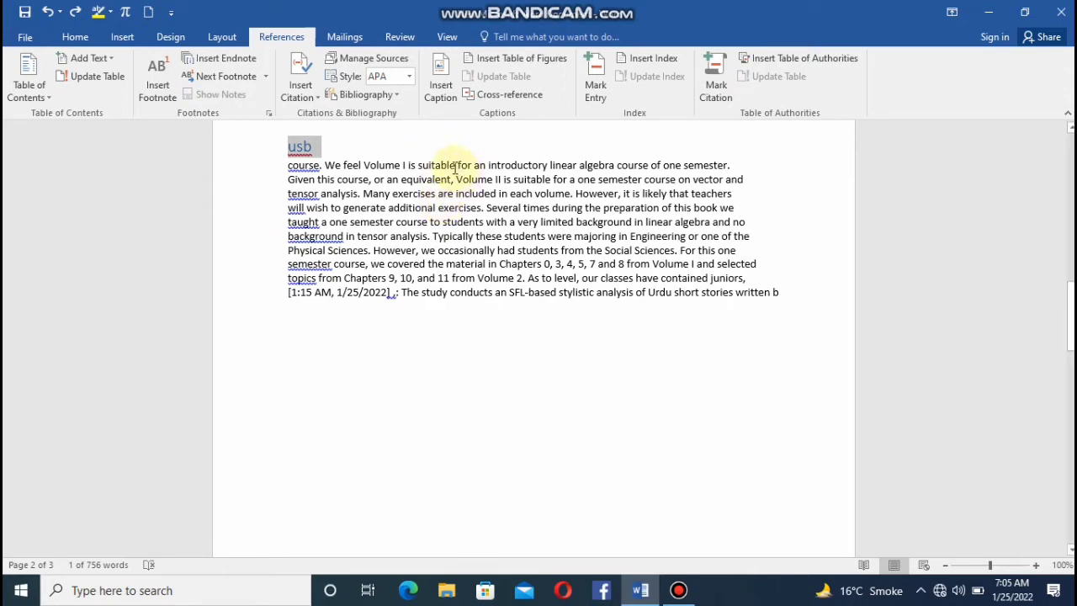
# Replace the word "suitable" with "pc" in the first line below the "usb" heading.
pyautogui.click(457, 165)
pyautogui.press('BackSpace')
pyautogui.press('BackSpace')
pyautogui.press('BackSpace')
pyautogui.press('BackSpace')
pyautogui.press('BackSpace')
pyautogui.press('BackSpace')
pyautogui.press('BackSpace')
pyautogui.press('BackSpace')
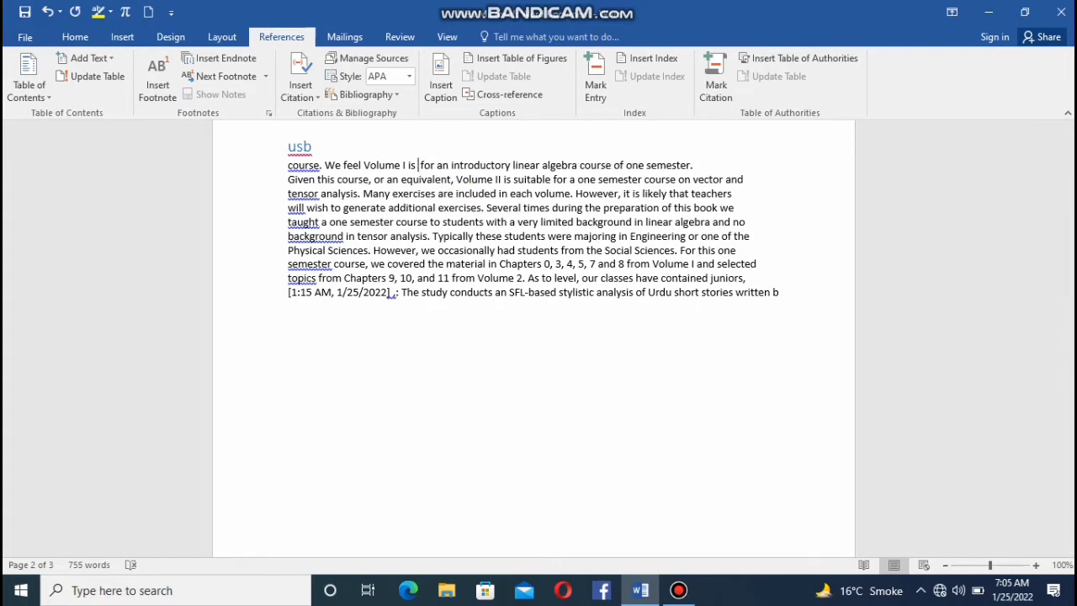
pyautogui.write('pr')
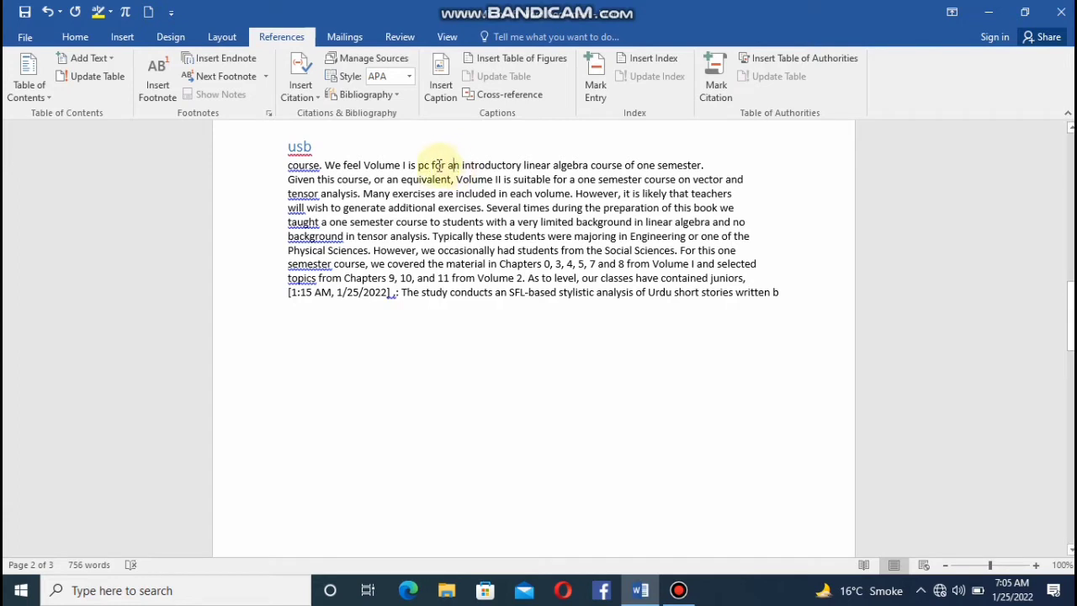
# Insert a footnote reading "Personal computer" for the passage from "pc" to "taught a one semester course" under "usb".
pyautogui.moveTo(424, 165); pyautogui.dragTo(412, 231)
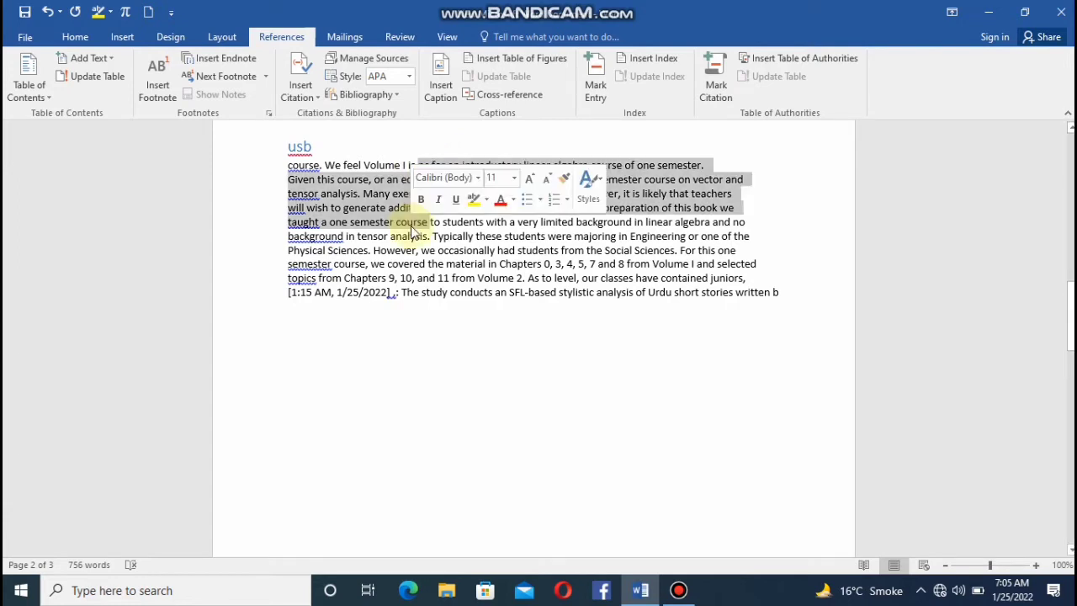
pyautogui.click(152, 93)
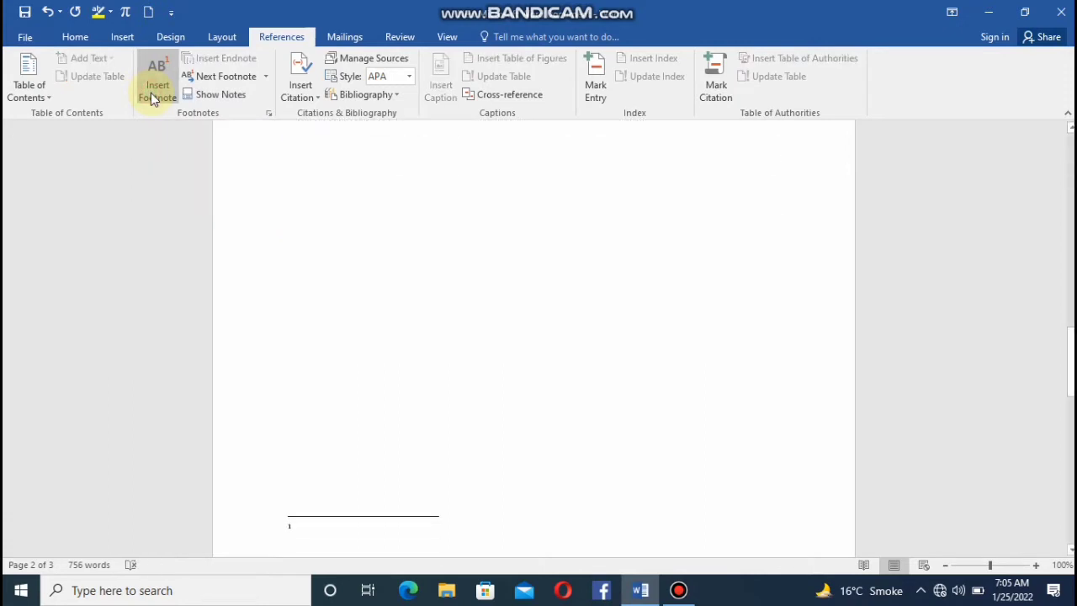
pyautogui.write('puter')
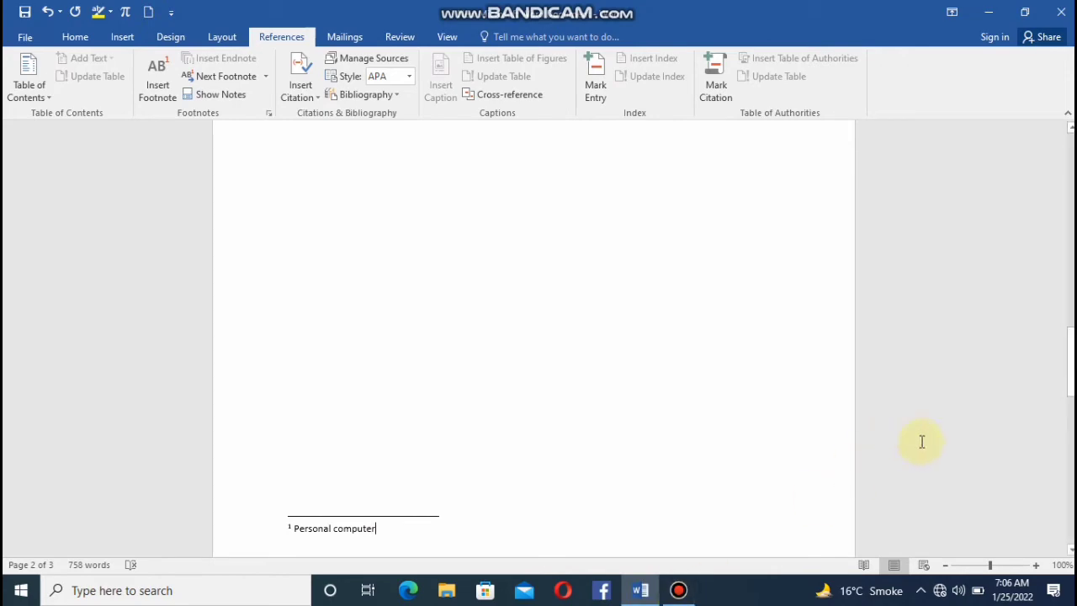
pyautogui.moveTo(1071, 366); pyautogui.dragTo(1070, 320)
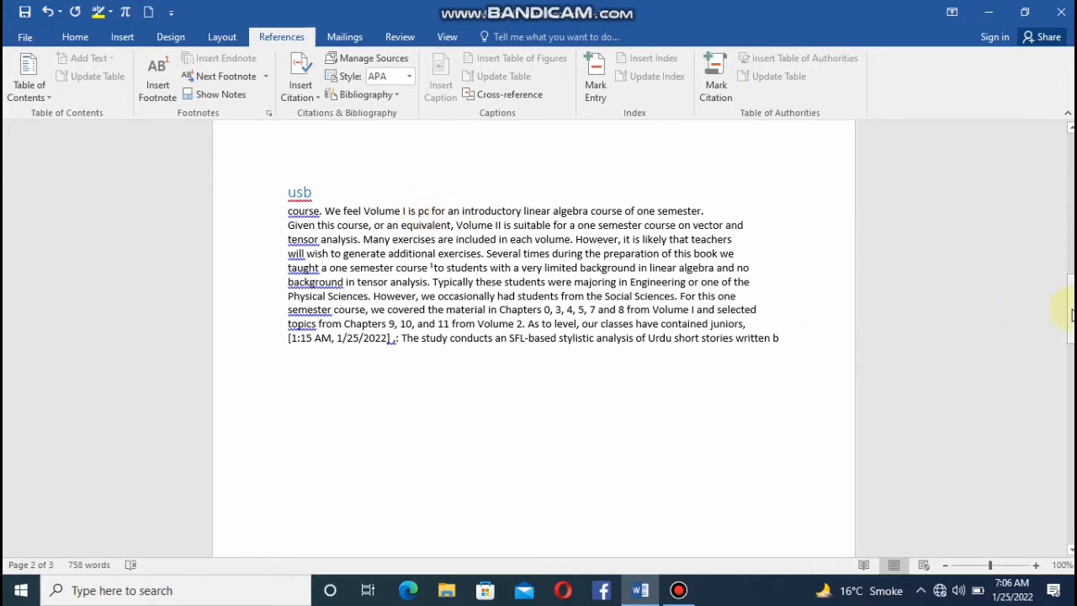
# Add a blank line below the "Personal computer" footnote and try to insert another footnote from there.
pyautogui.moveTo(1070, 315); pyautogui.dragTo(1070, 346)
pyautogui.click(363, 511)
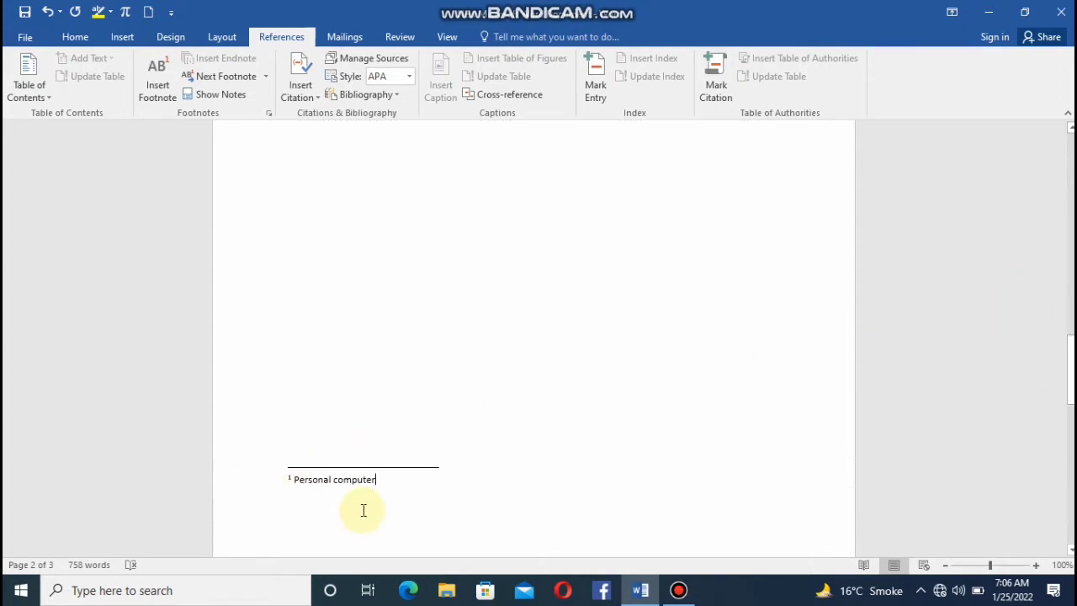
pyautogui.press('Return')
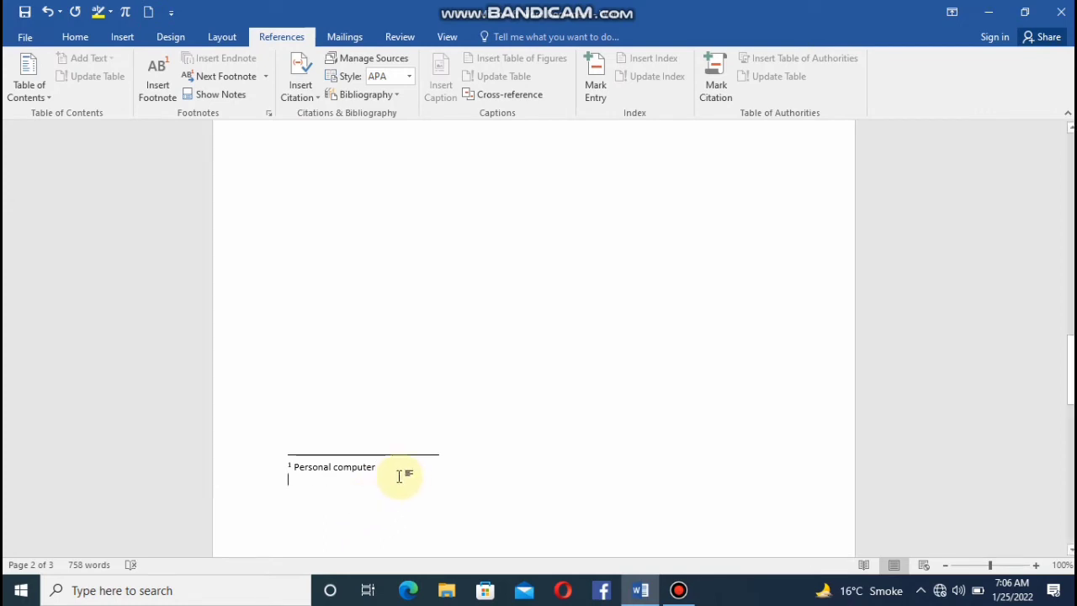
pyautogui.click(152, 81)
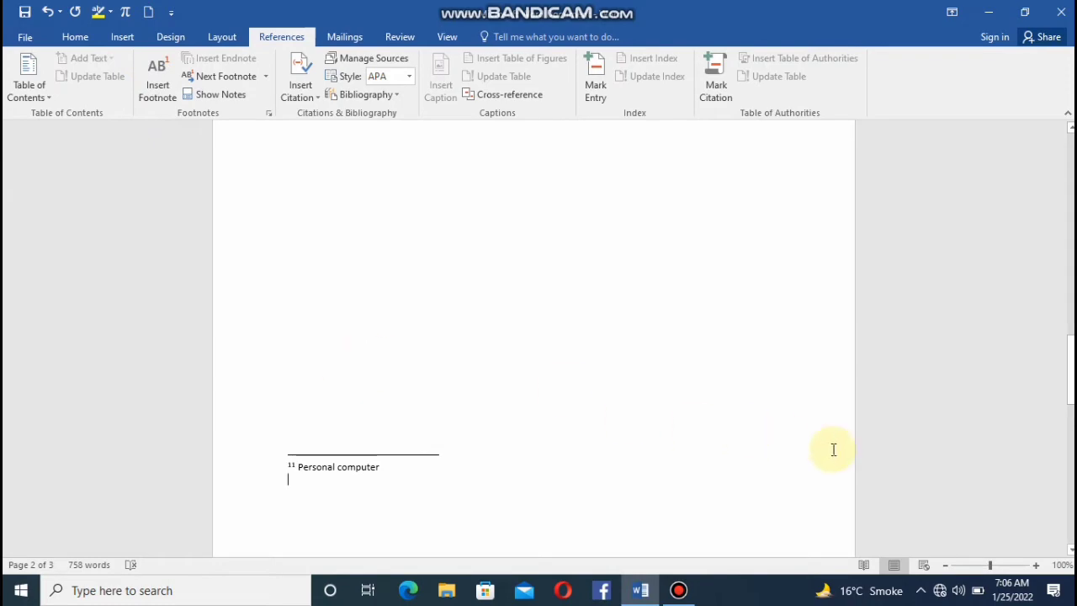
# Insert an endnote reading "sdhafjkjfdd" for the word "algebra" in the first line under the "usb" heading.
pyautogui.moveTo(1071, 397); pyautogui.dragTo(1070, 346)
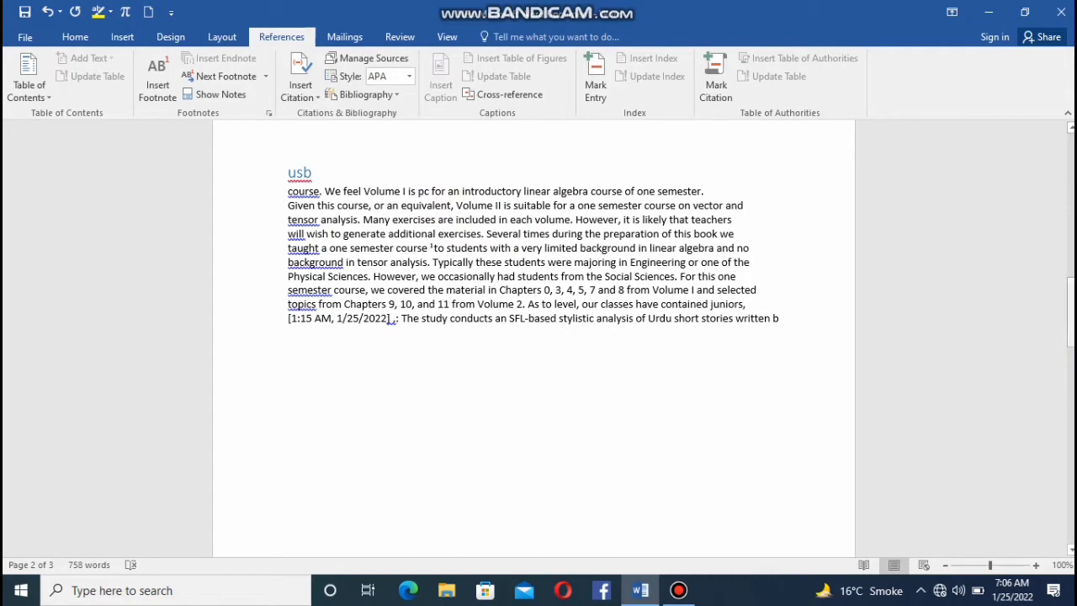
pyautogui.moveTo(1070, 327)
pyautogui.mouseDown()
pyautogui.moveTo(1071, 364)
pyautogui.moveTo(1070, 347)
pyautogui.mouseUp()
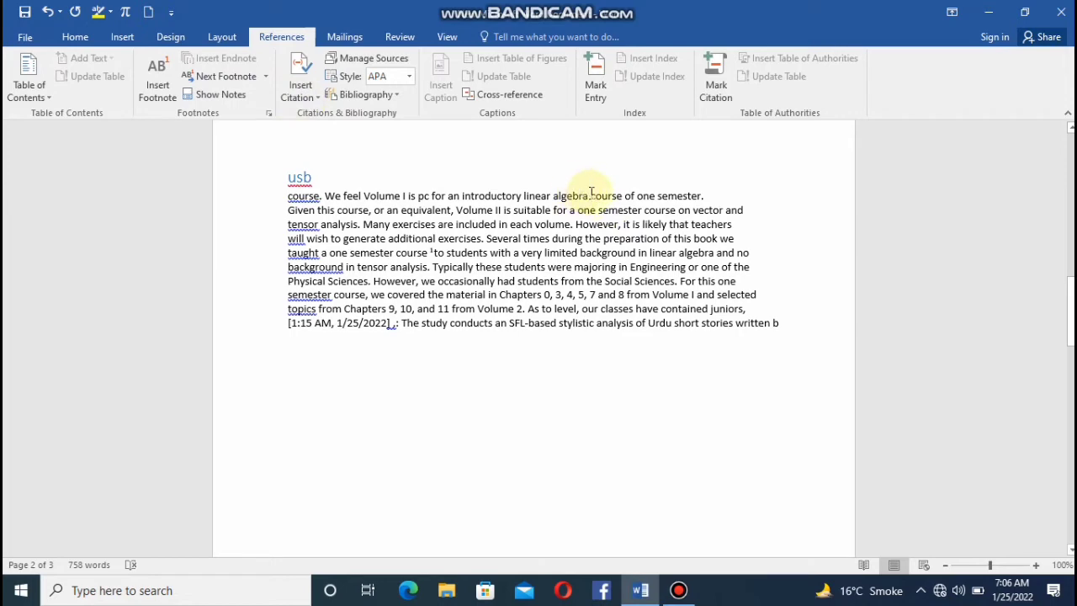
pyautogui.moveTo(592, 194); pyautogui.dragTo(552, 194)
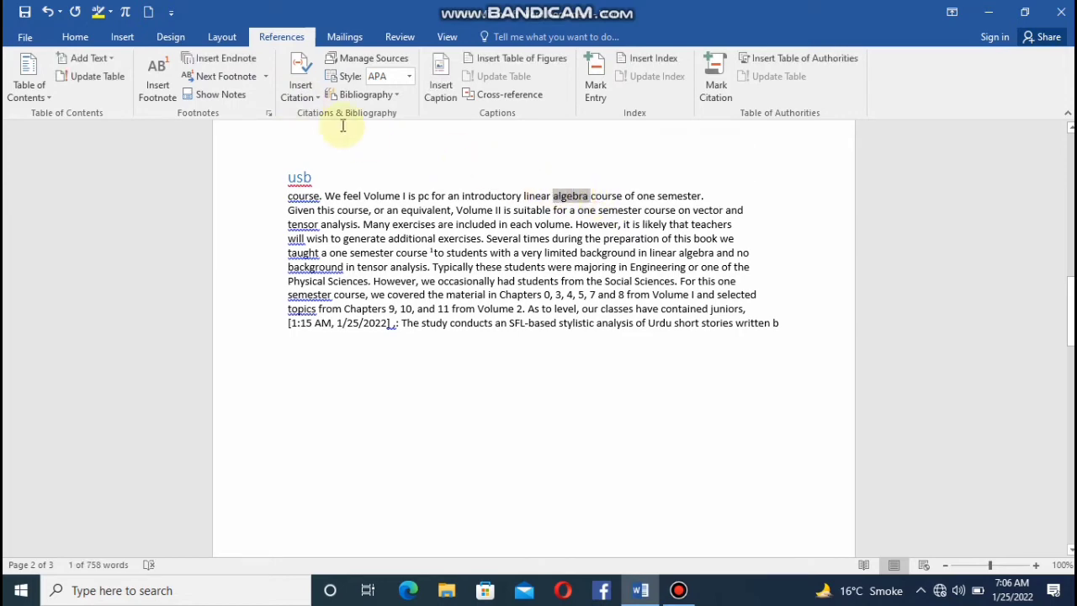
pyautogui.click(245, 59)
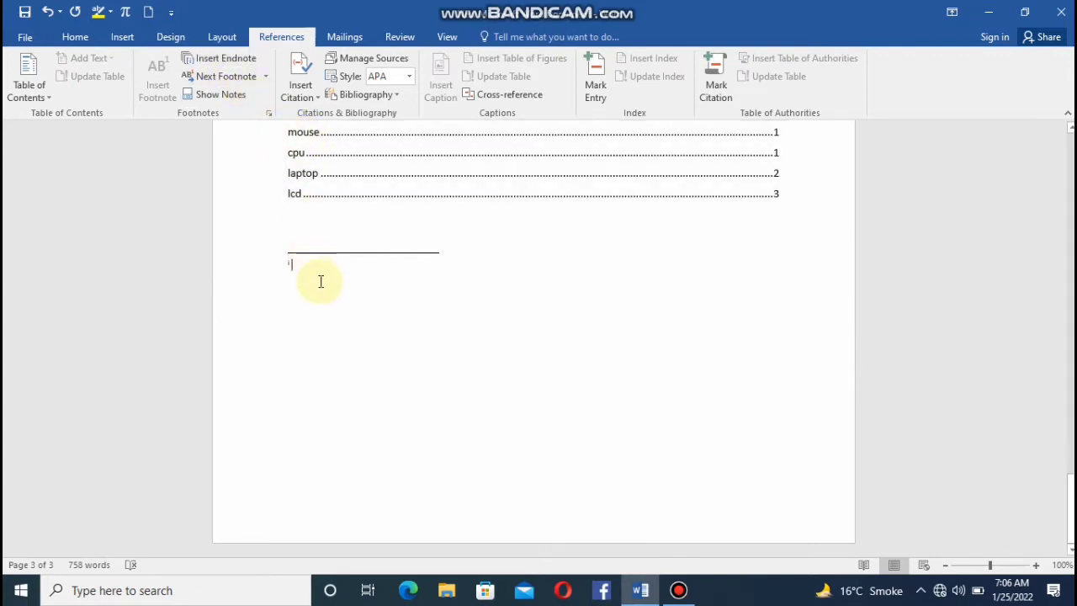
pyautogui.write('sdhafjkjfdd')
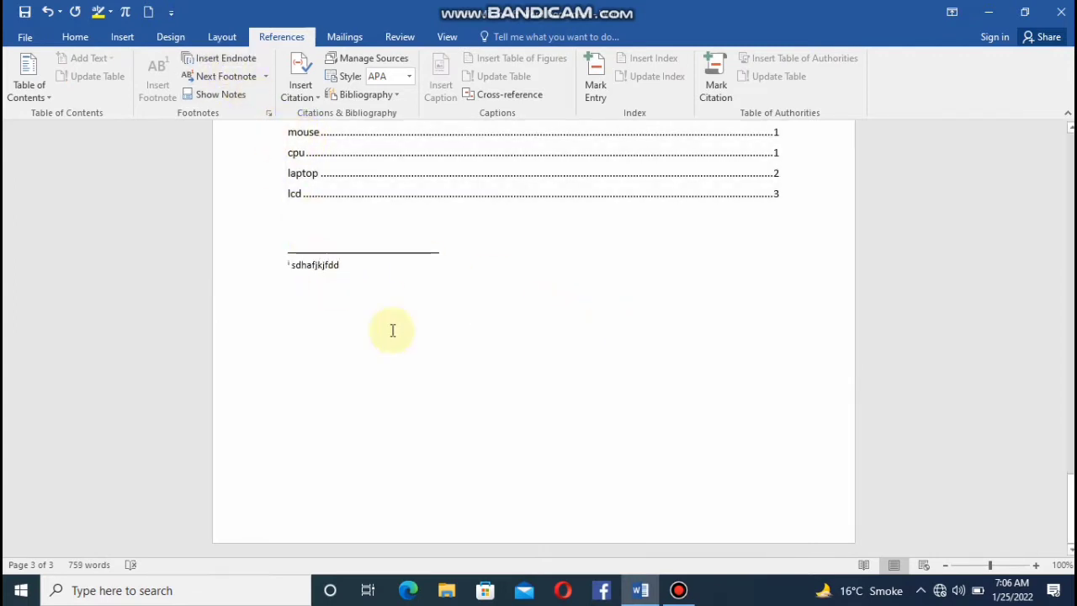
# Go to the next footnote reference, and review the footnote under "usb" and the endnote at the document's end.
pyautogui.click(223, 77)
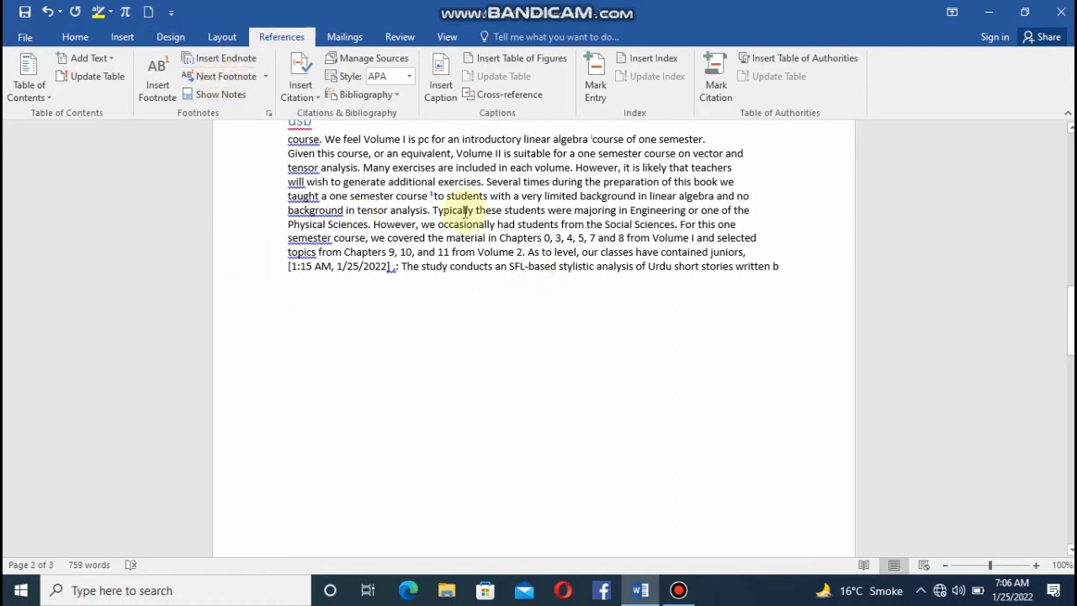
pyautogui.click(1066, 303)
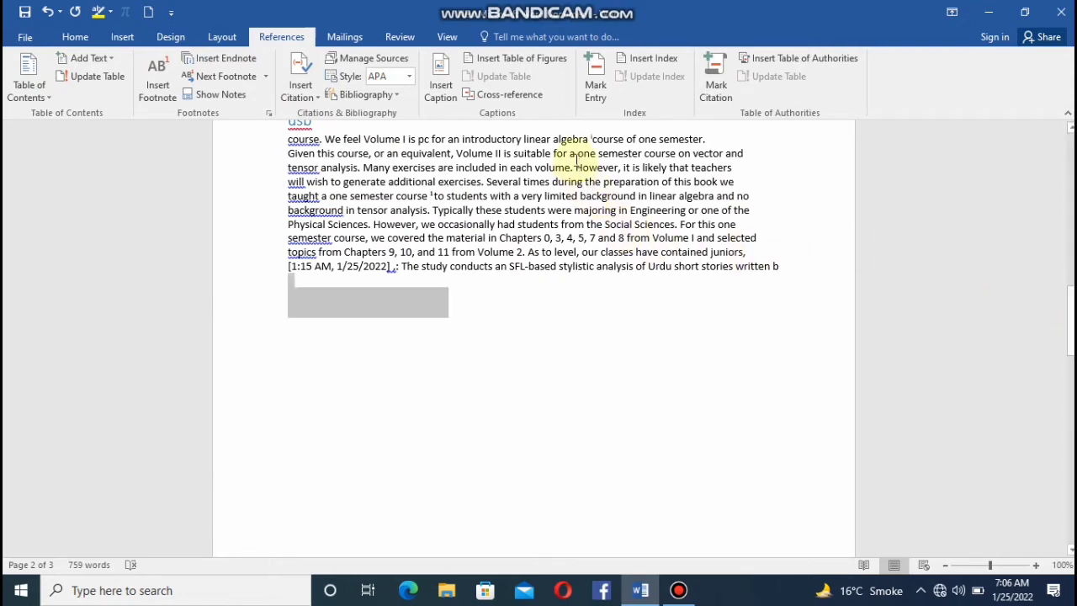
pyautogui.moveTo(595, 140)
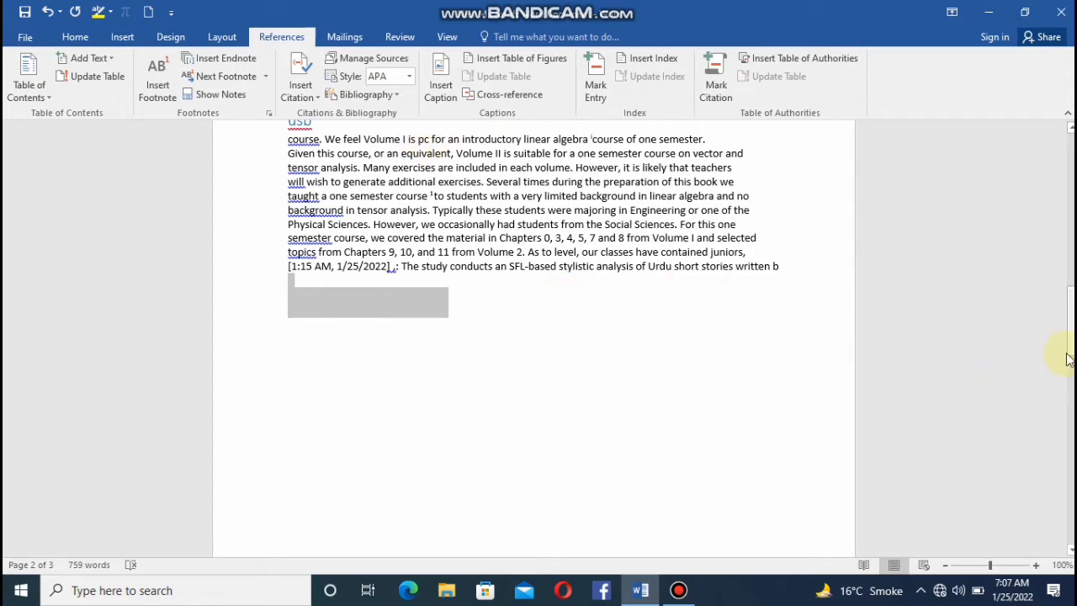
pyautogui.moveTo(1069, 359); pyautogui.dragTo(1067, 404)
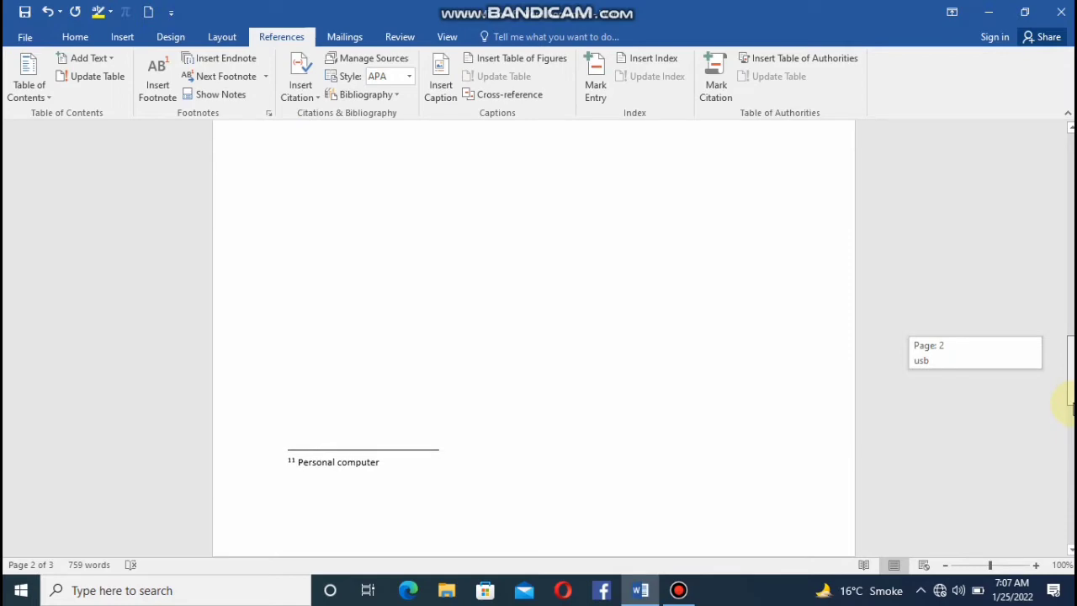
pyautogui.moveTo(1067, 404); pyautogui.dragTo(1068, 477)
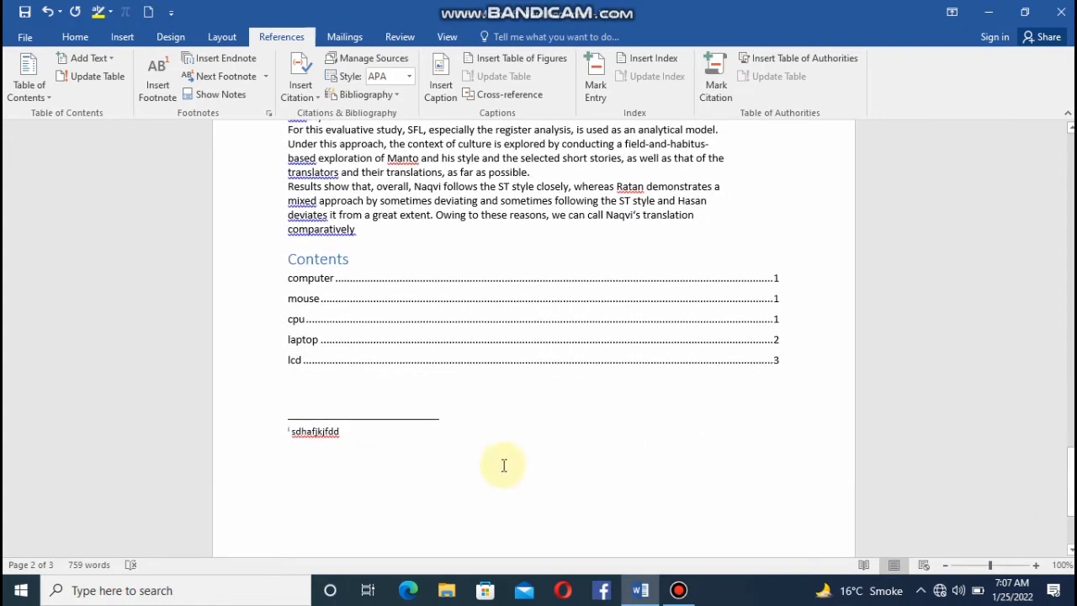
# Show the document's notes with the footnote area option, and close the notes dialog.
pyautogui.click(229, 96)
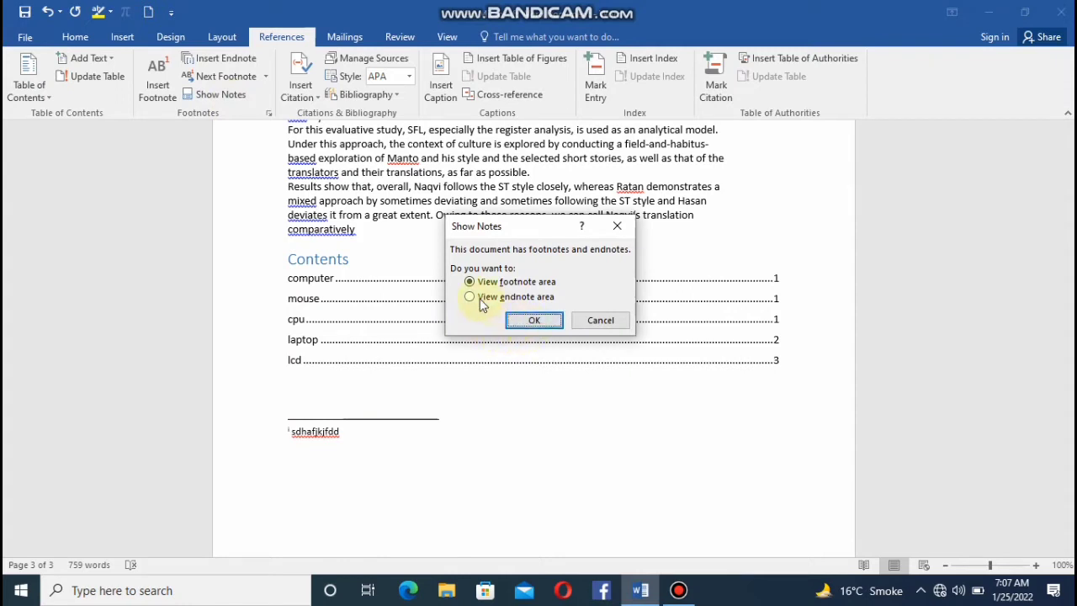
pyautogui.click(537, 320)
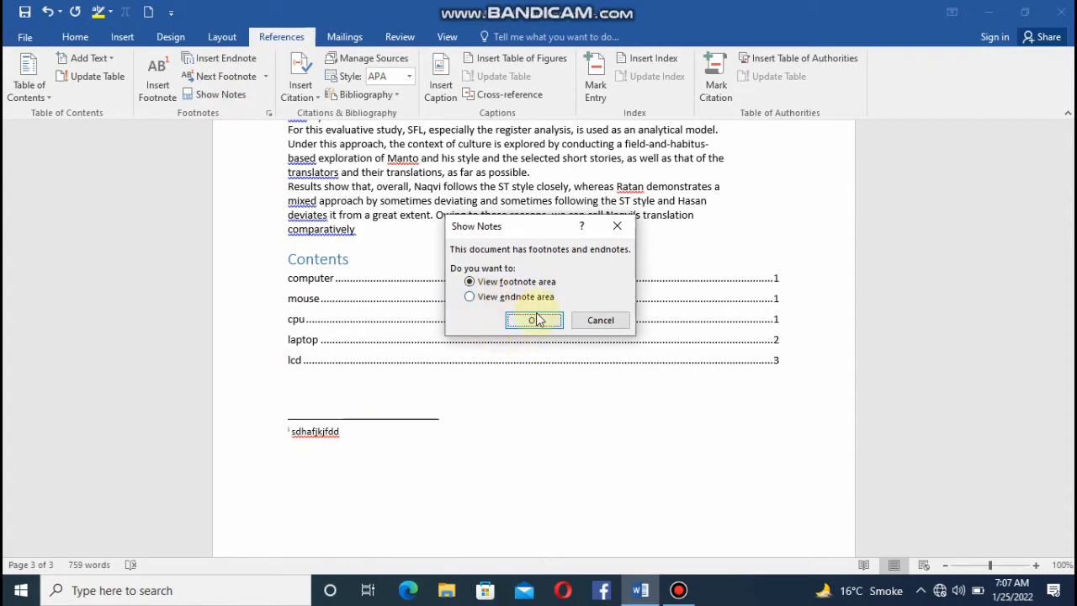
pyautogui.click(614, 225)
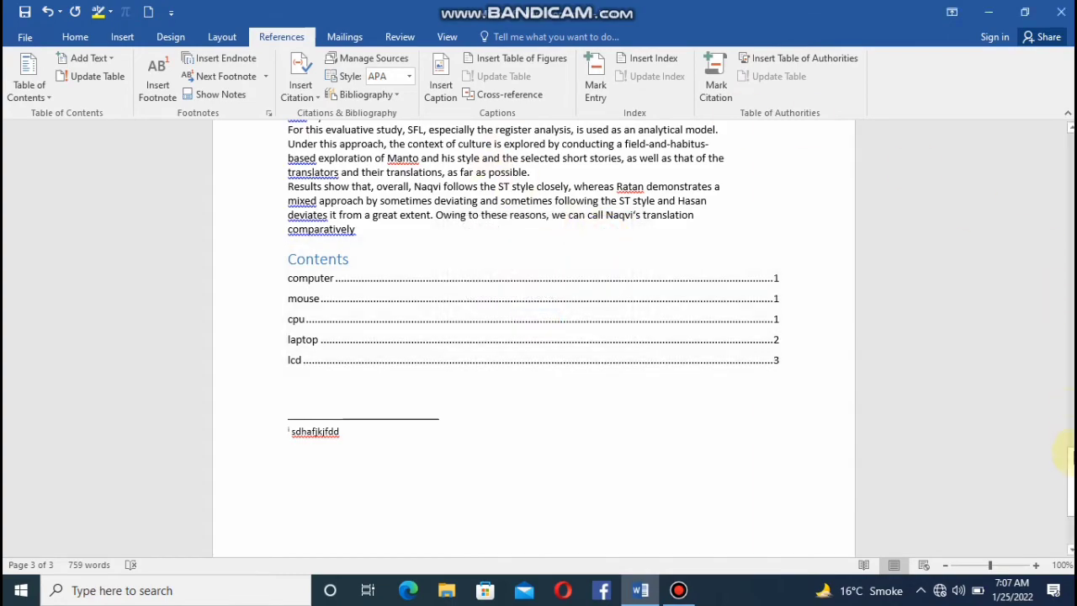
# Create a new citation source of type Article in a Periodical after "Volume" in the paragraph under "computer".
pyautogui.moveTo(1068, 455); pyautogui.dragTo(1026, 53)
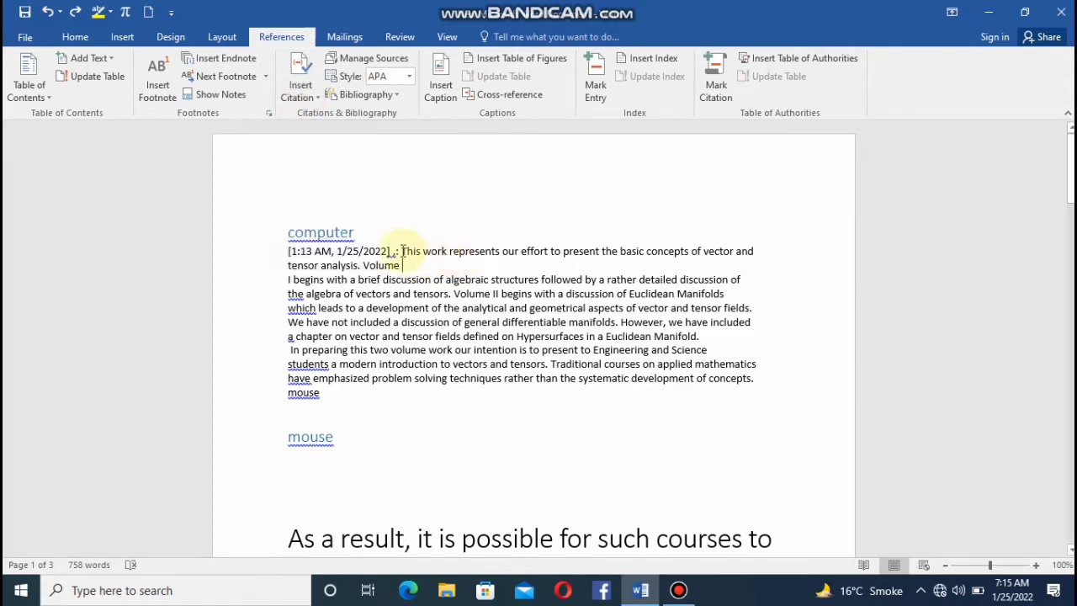
pyautogui.click(298, 94)
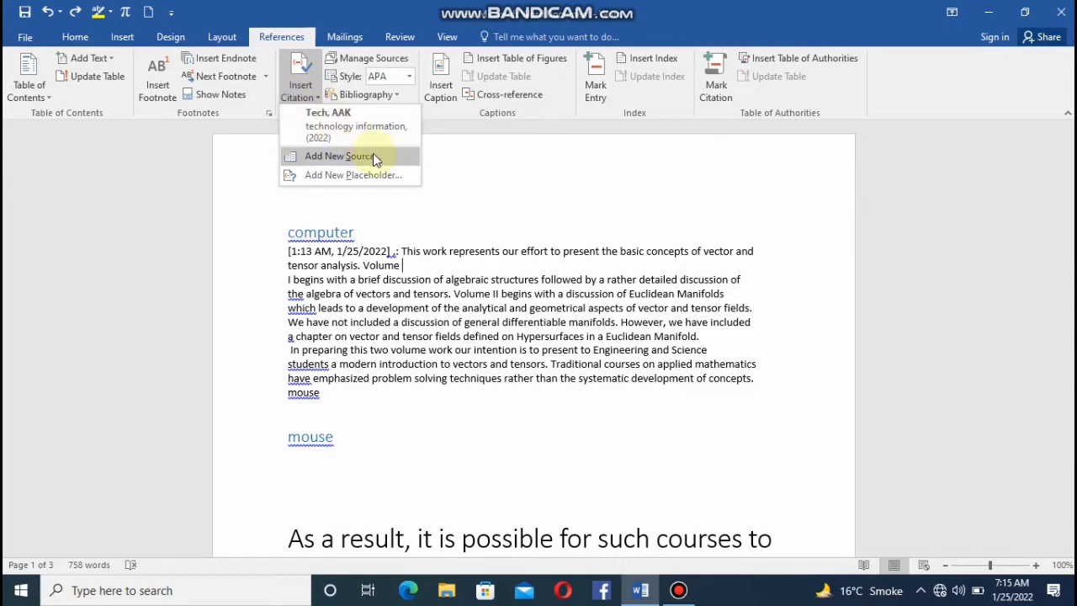
pyautogui.click(373, 158)
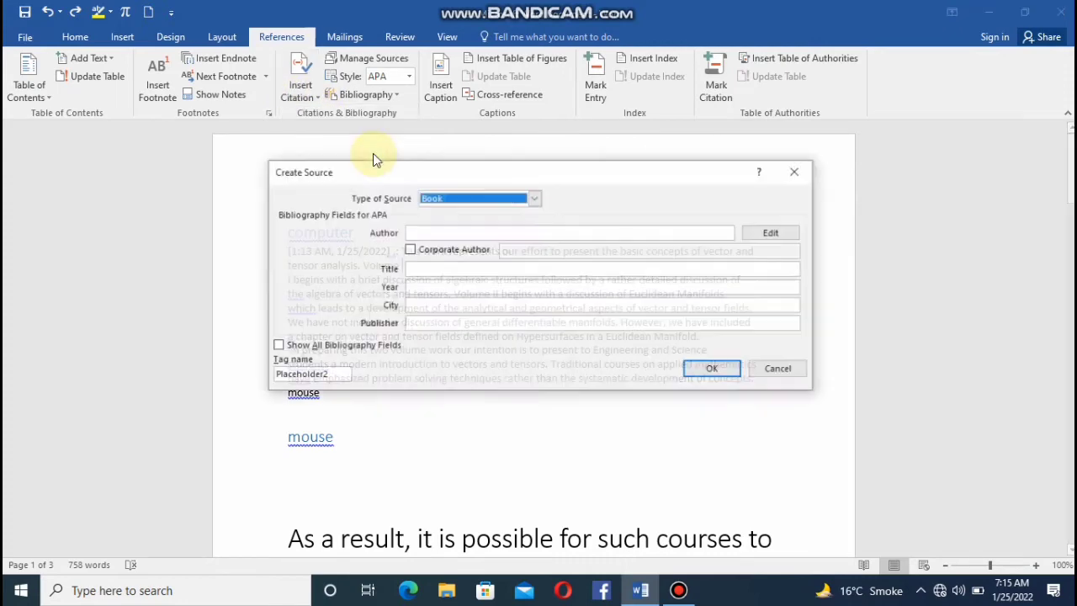
pyautogui.click(532, 201)
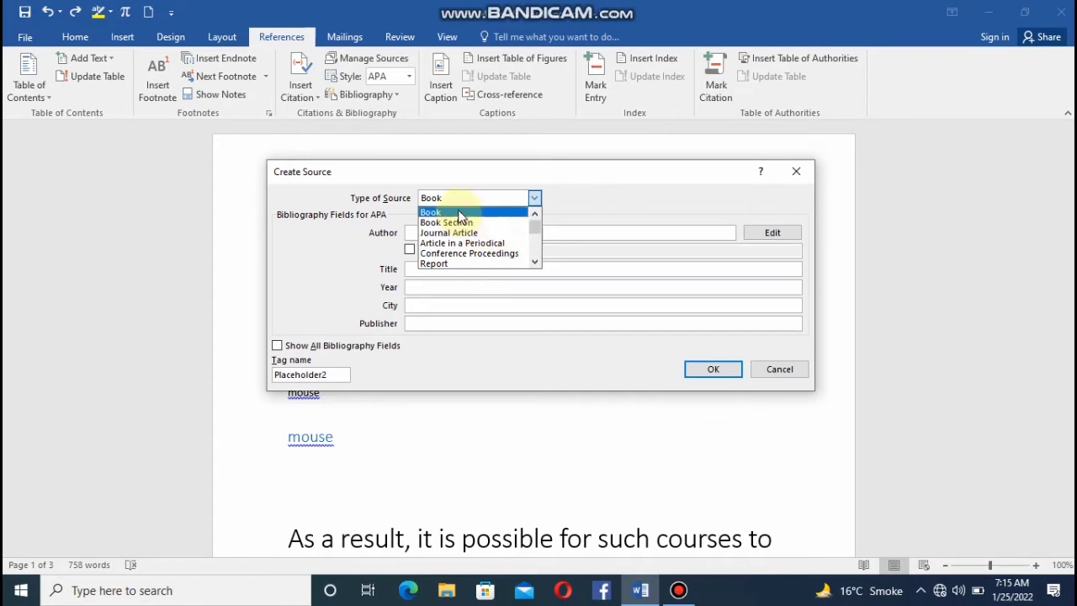
pyautogui.click(491, 246)
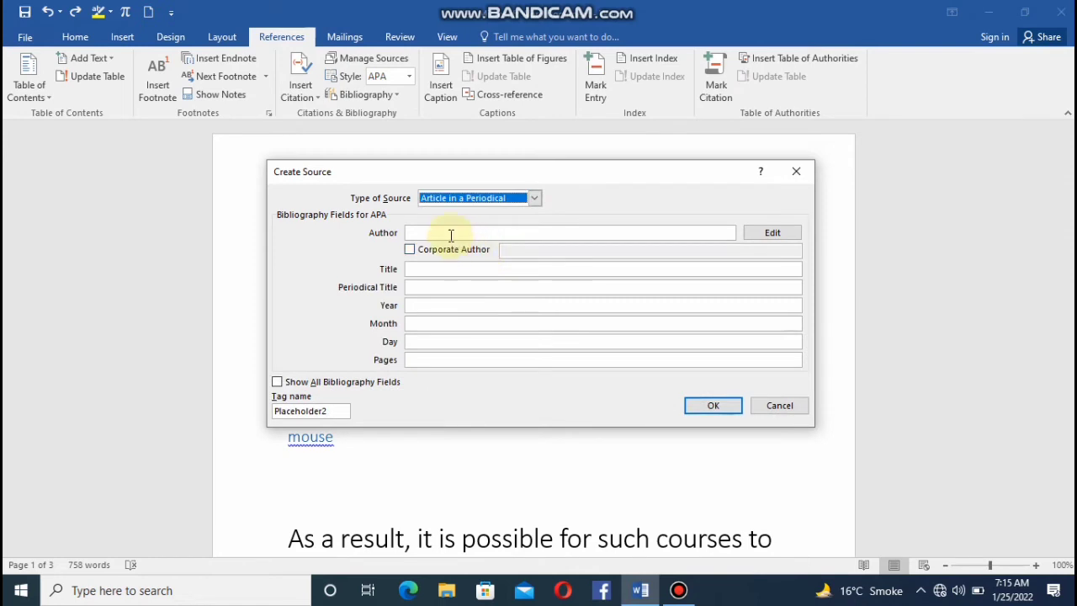
# Fill in the new source's author as "aaak tech", title as "informtion" and year as 20222.
pyautogui.click(451, 233)
pyautogui.write('aaak tech')
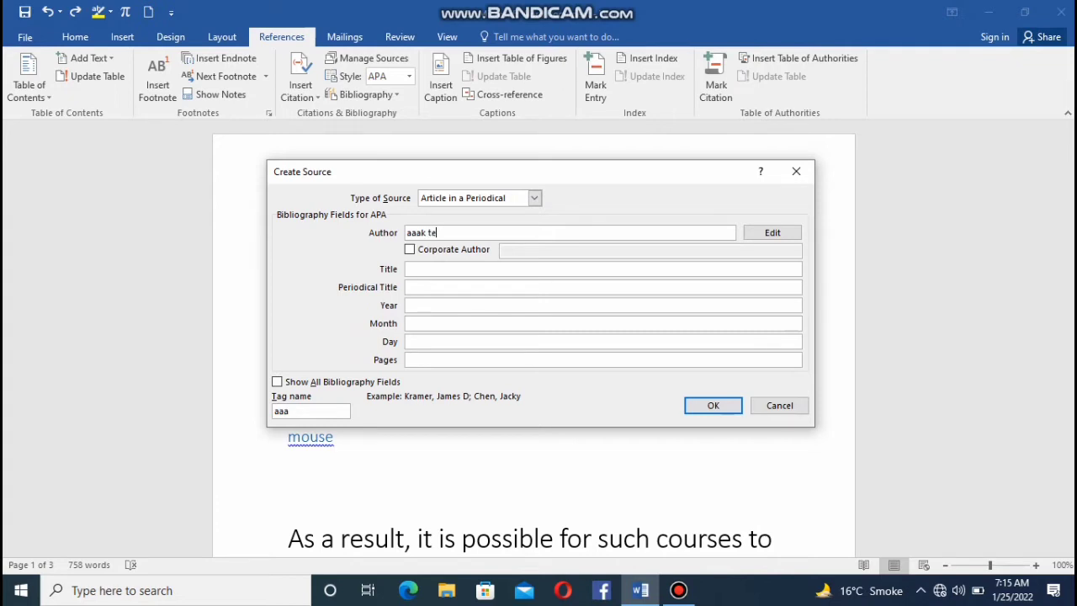
pyautogui.click(486, 271)
pyautogui.write('informtion')
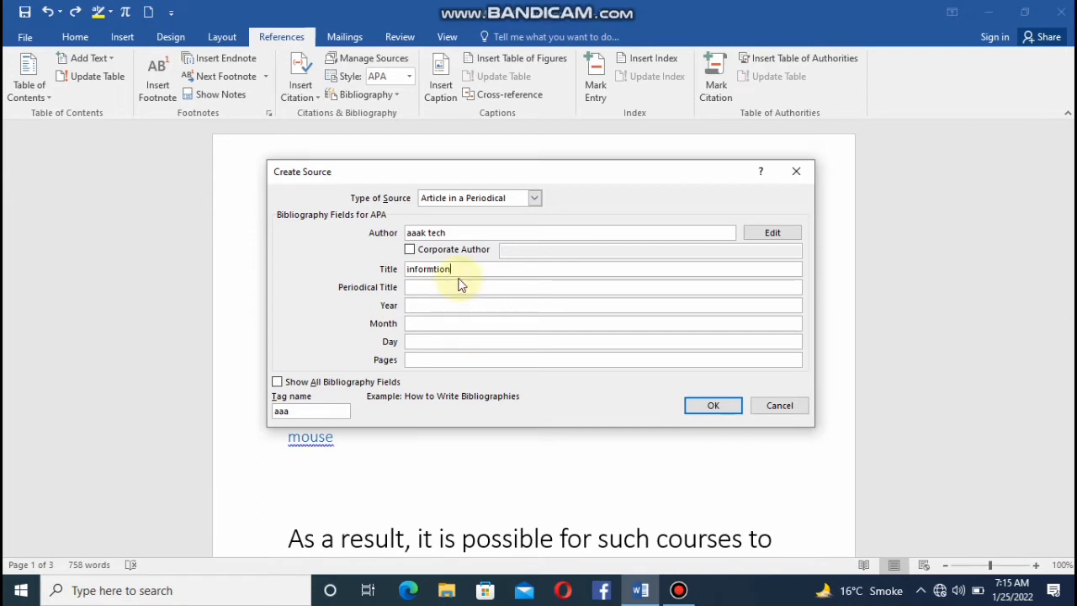
pyautogui.click(424, 306)
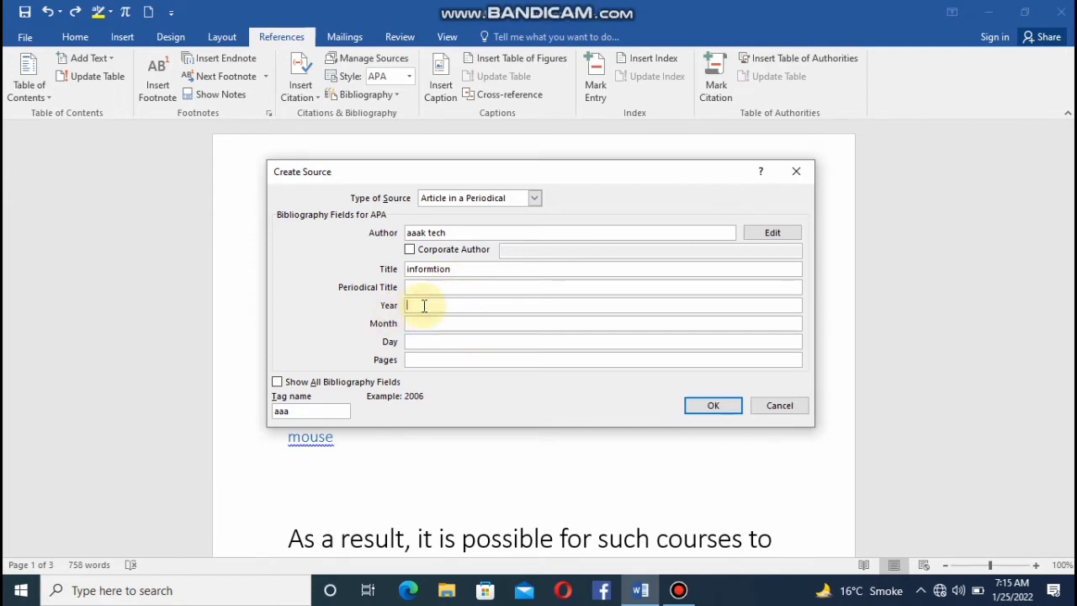
pyautogui.write('2022')
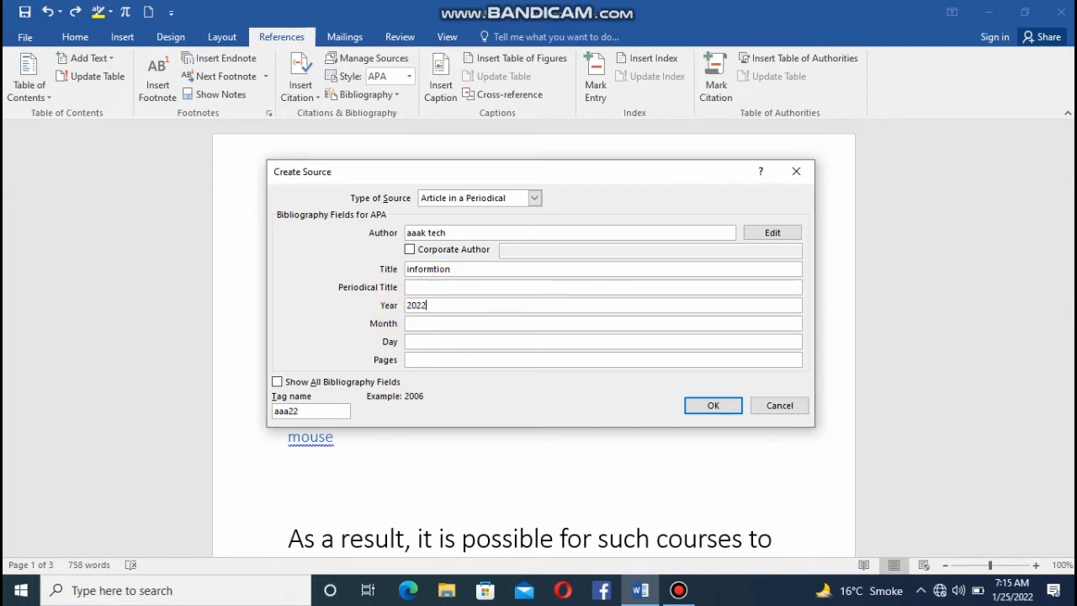
pyautogui.write('2')
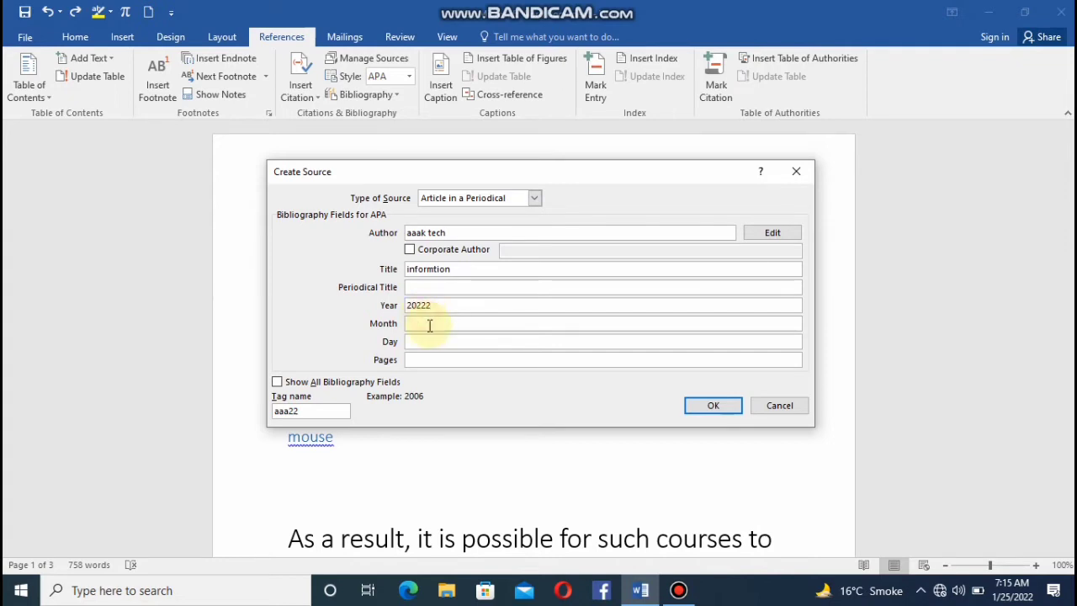
# Set the source's month to "may", day to "monday" and pages to 20, and save it to insert the citation.
pyautogui.click(429, 325)
pyautogui.write('may')
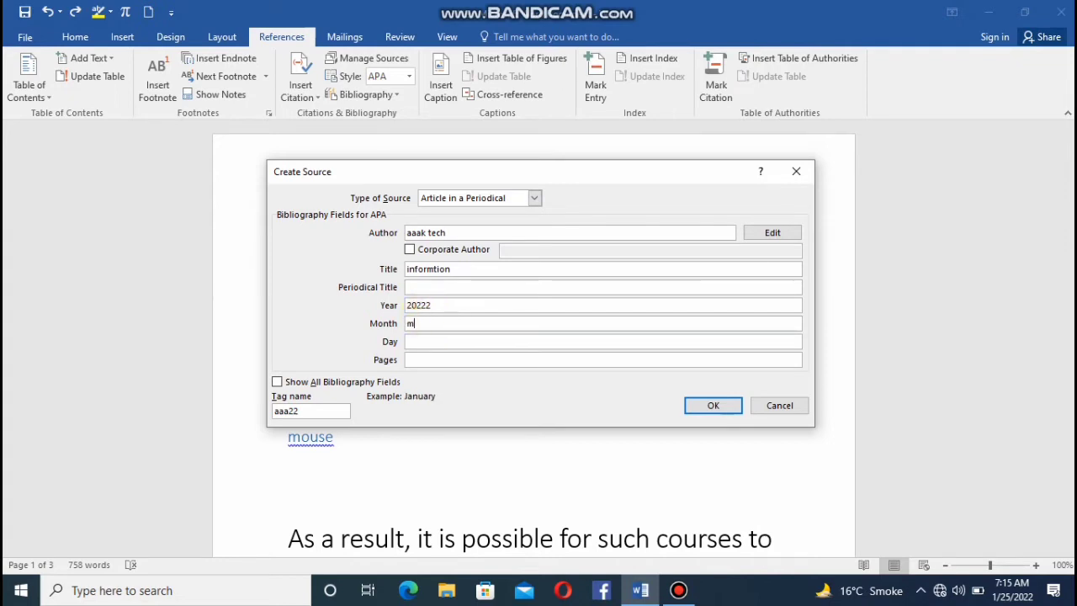
pyautogui.click(437, 341)
pyautogui.write('monday')
pyautogui.click(437, 362)
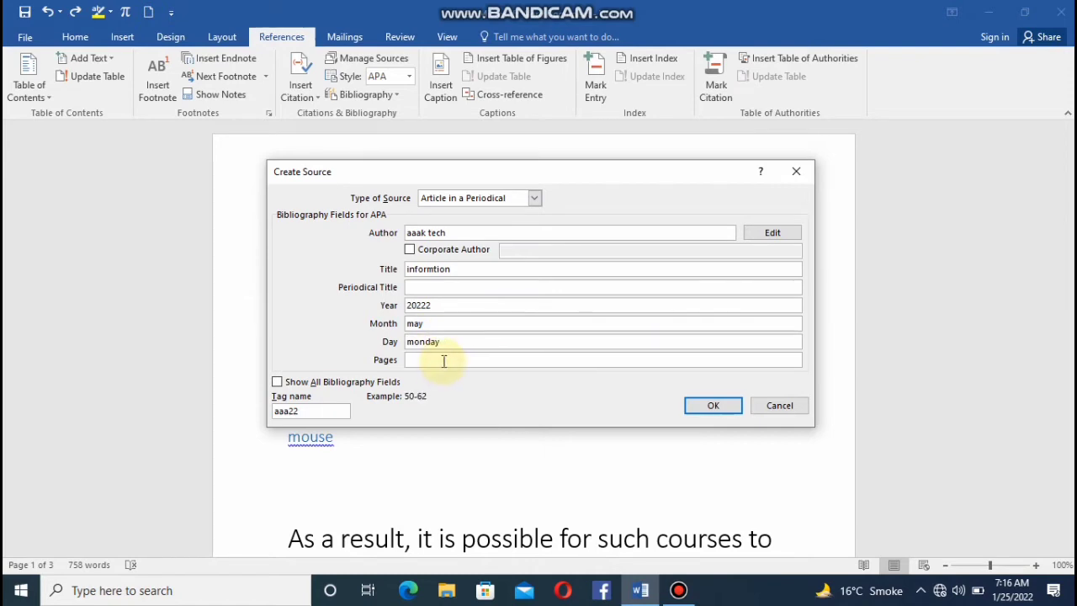
pyautogui.write('20')
pyautogui.click(694, 406)
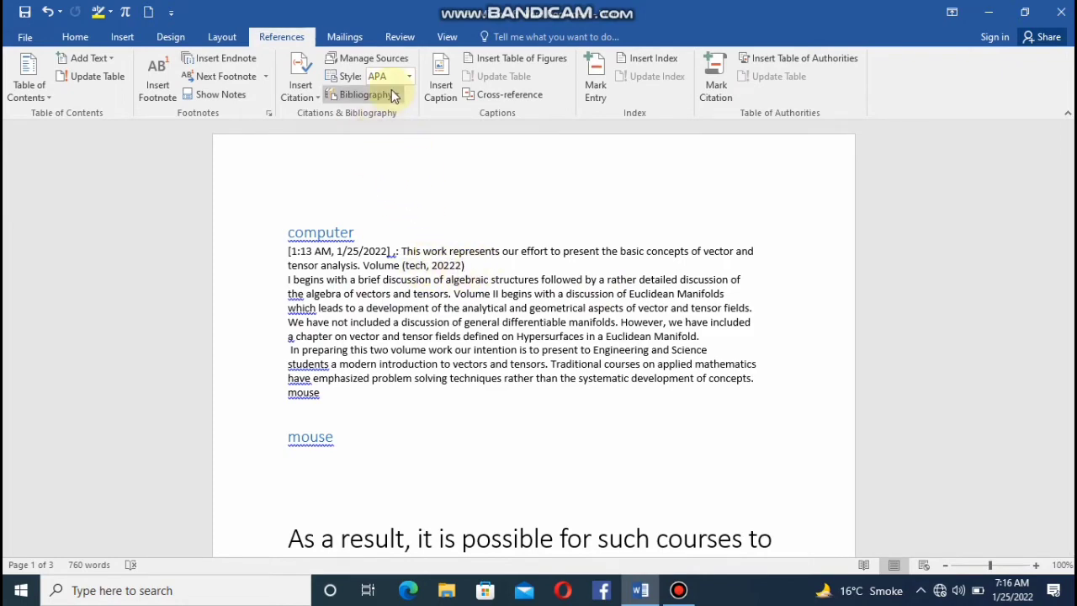
# Examine the document's managed sources and the details of the "technology information" book source, leaving without edits.
pyautogui.click(397, 61)
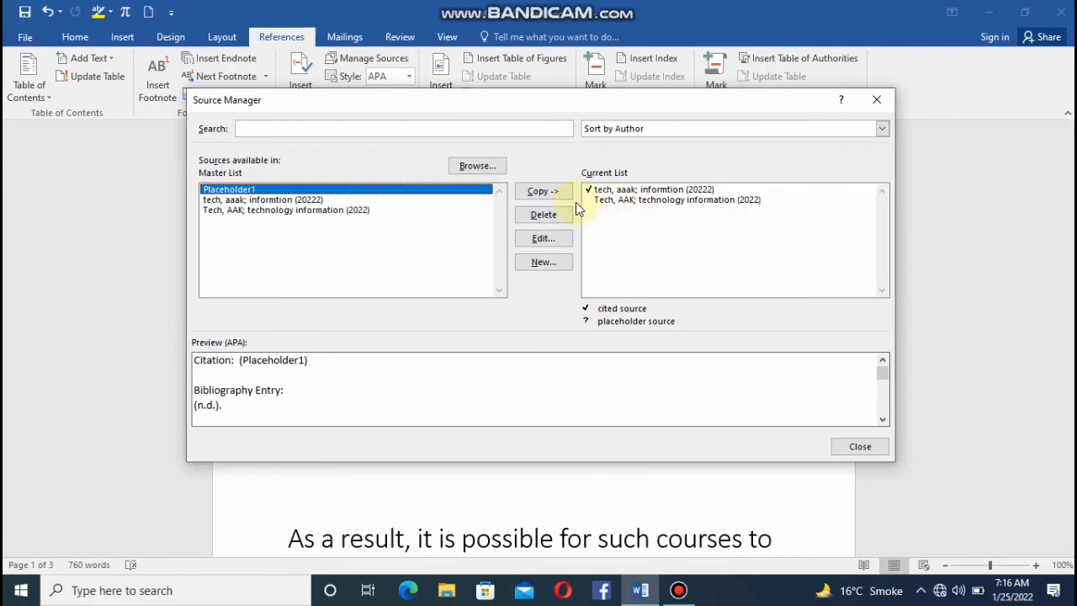
pyautogui.click(634, 200)
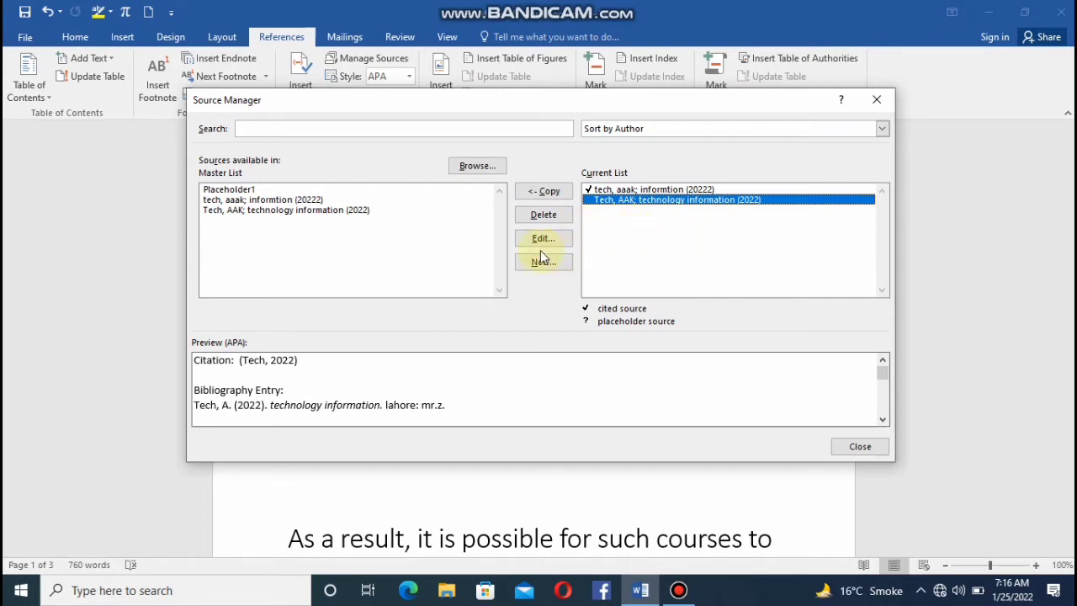
pyautogui.click(565, 240)
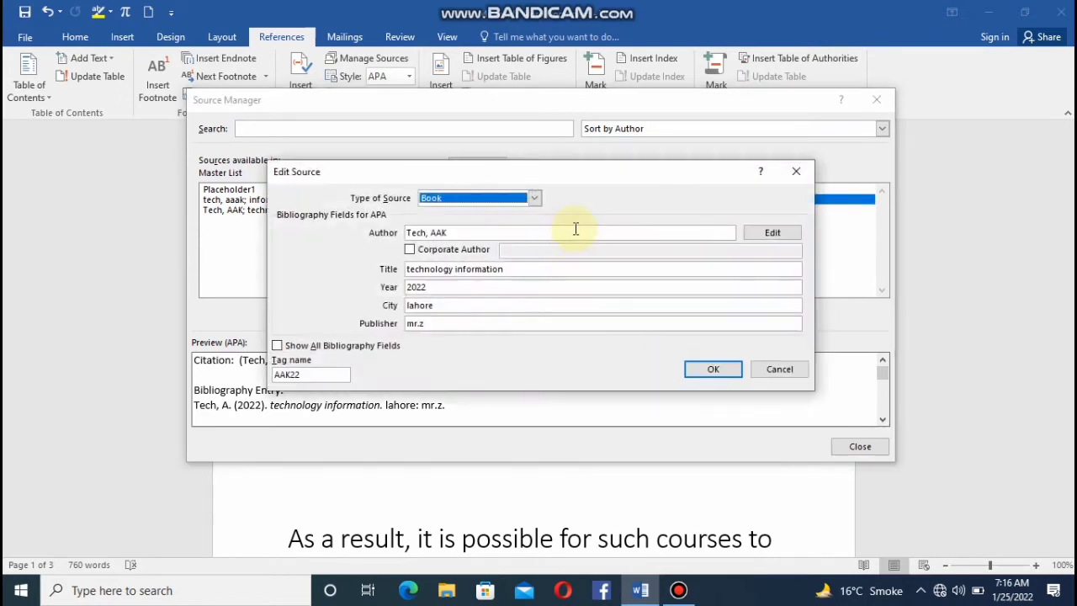
pyautogui.click(797, 170)
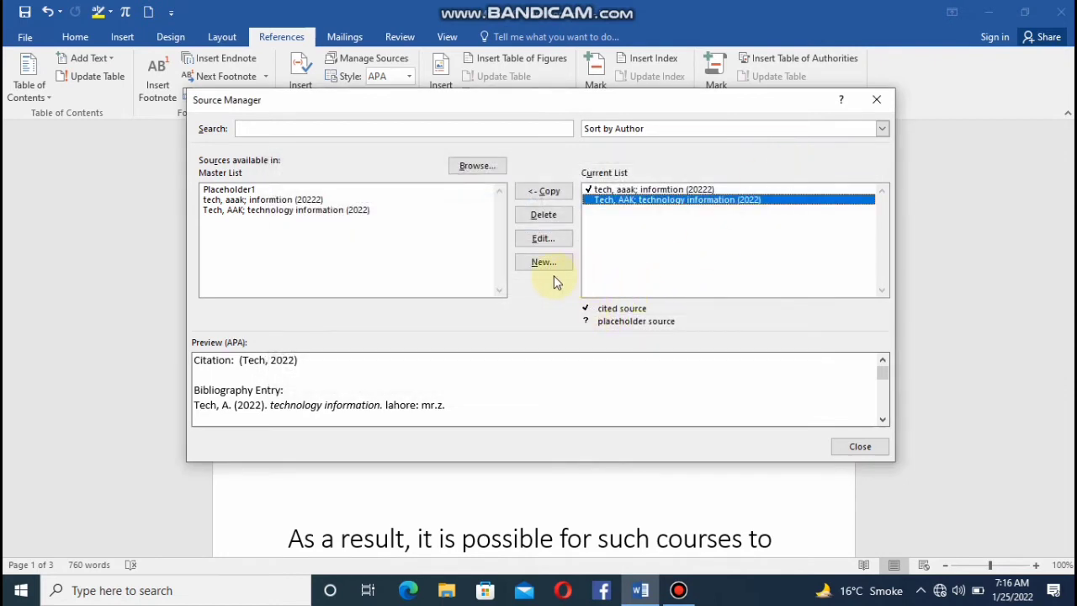
pyautogui.click(877, 97)
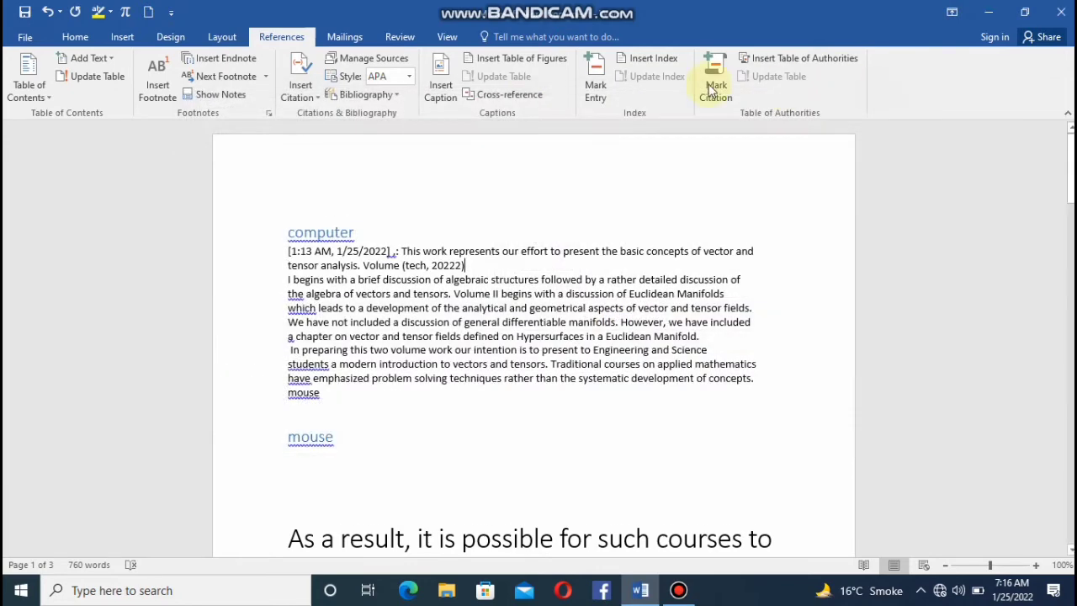
# Insert a bibliography without a heading directly after the citation in the paragraph under "computer".
pyautogui.click(383, 95)
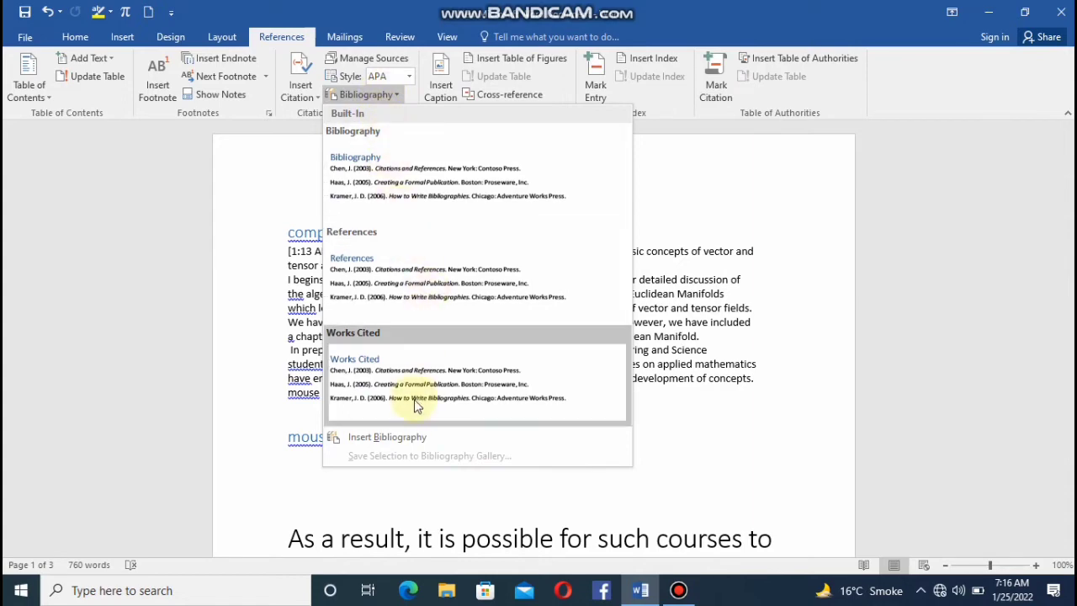
pyautogui.click(421, 431)
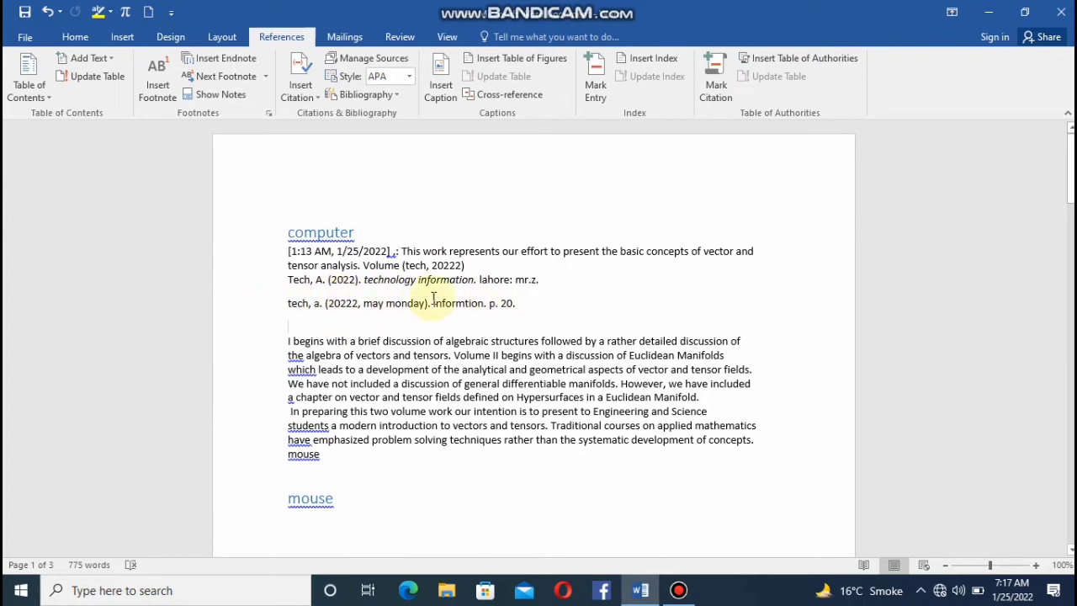
# Change the document's bibliography style to Harvard - Anglia, 2008 edition.
pyautogui.click(410, 78)
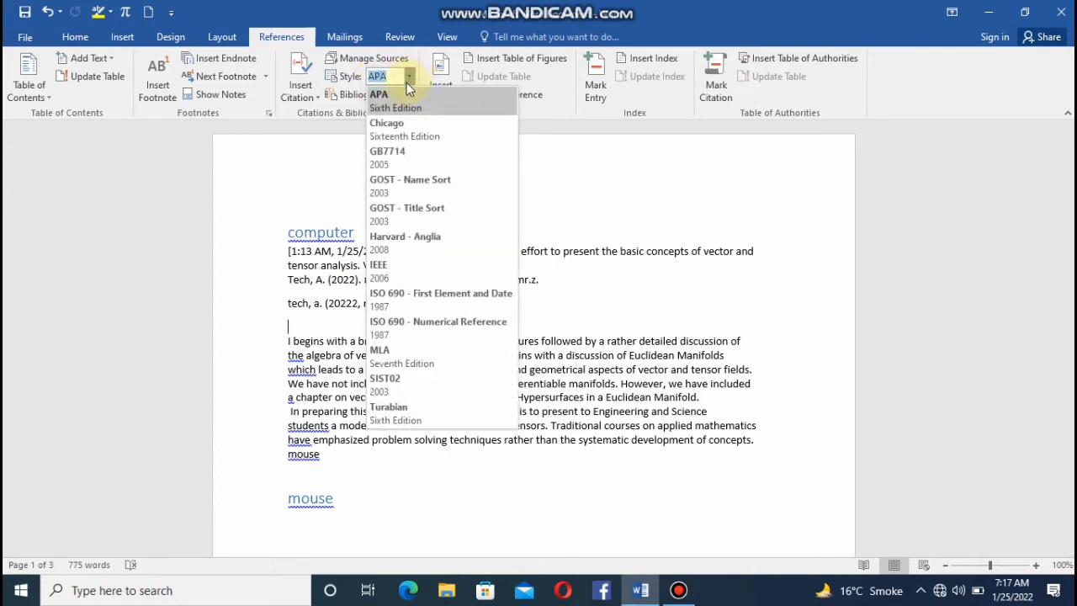
pyautogui.click(431, 240)
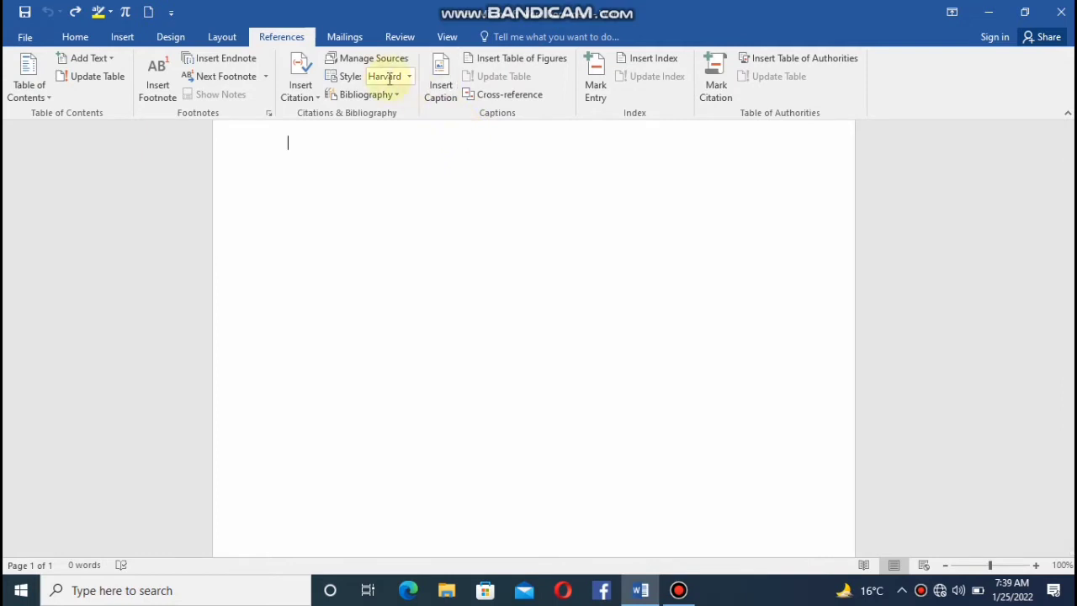
# Insert the hard disk picture "417YDGW91HL__42281_zoom-800x800" into the blank document and shrink it to a small thumbnail.
pyautogui.click(126, 38)
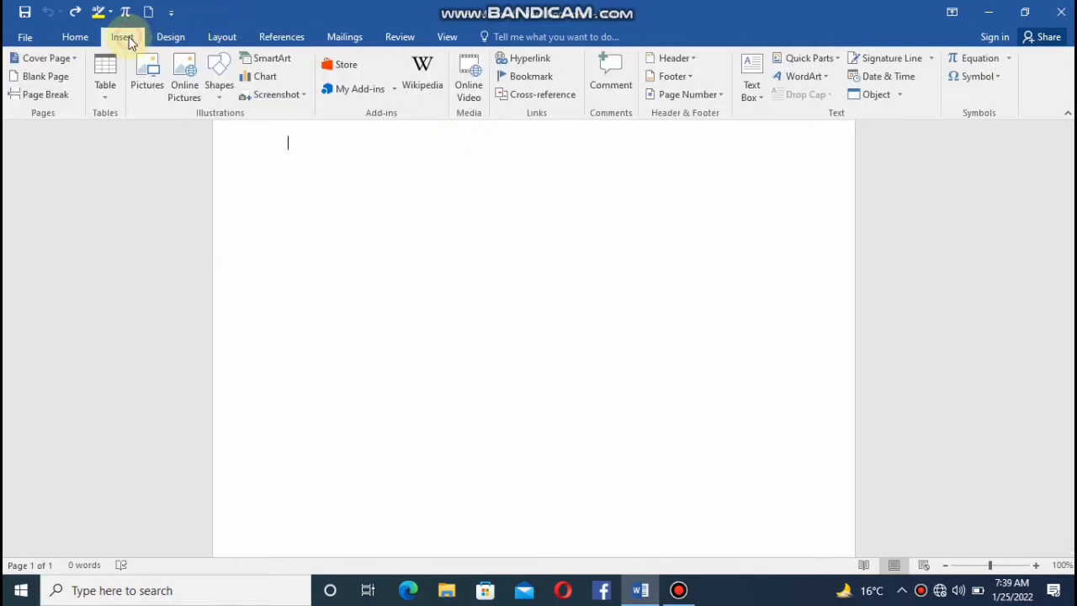
pyautogui.click(152, 86)
pyautogui.click(303, 258)
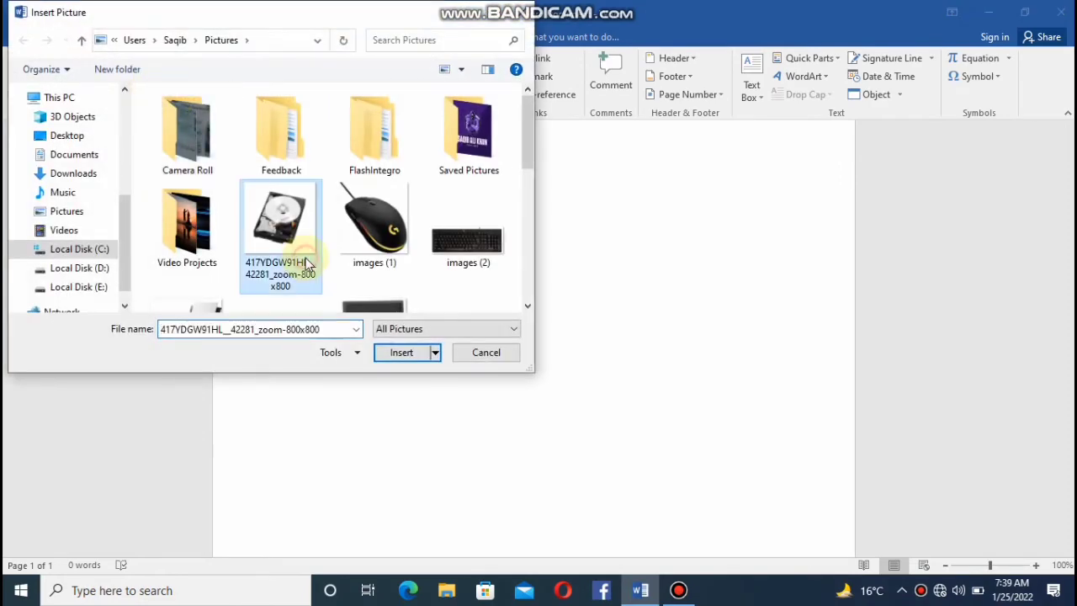
pyautogui.click(389, 354)
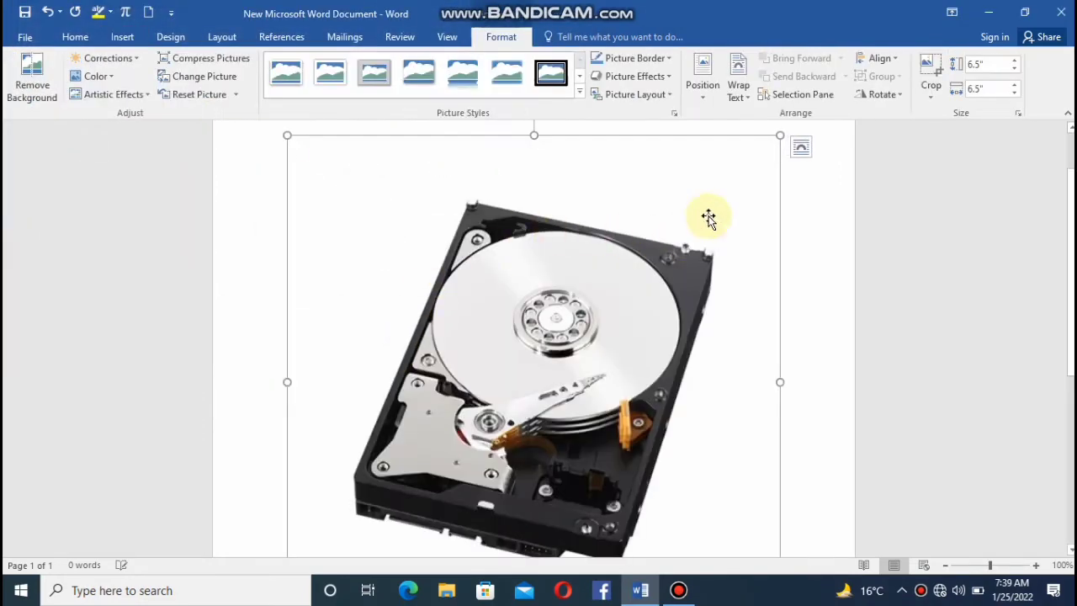
pyautogui.click(776, 136)
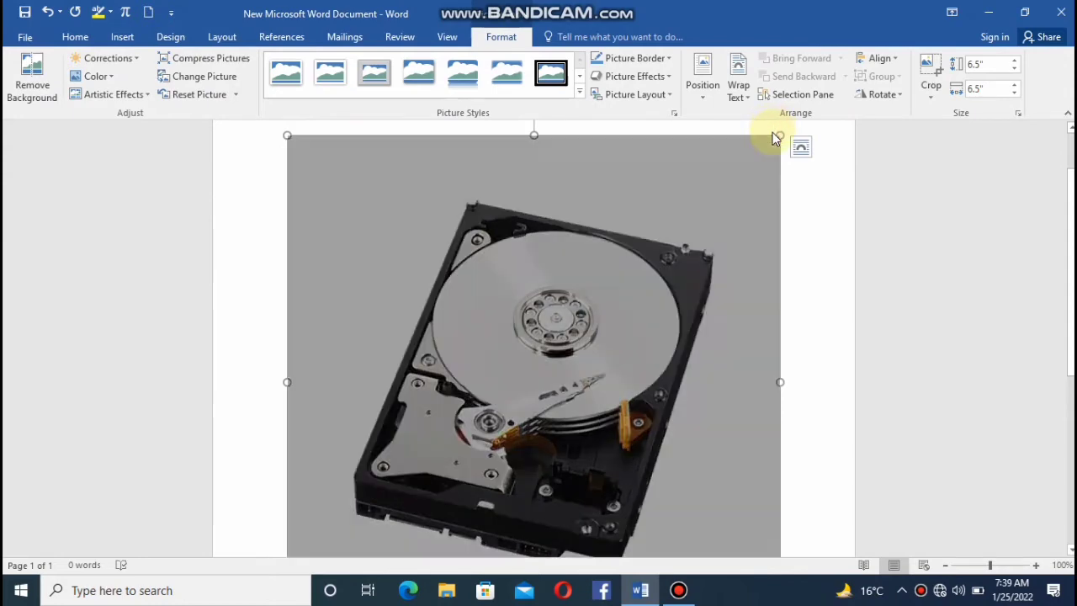
pyautogui.click(773, 195)
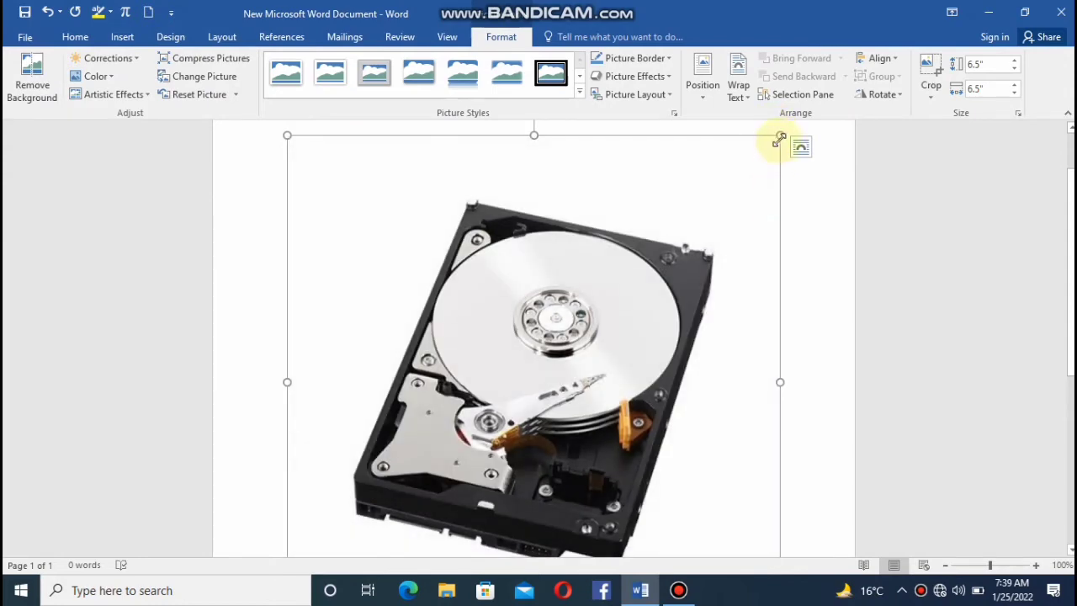
pyautogui.moveTo(780, 136); pyautogui.dragTo(335, 562)
pyautogui.click(447, 215)
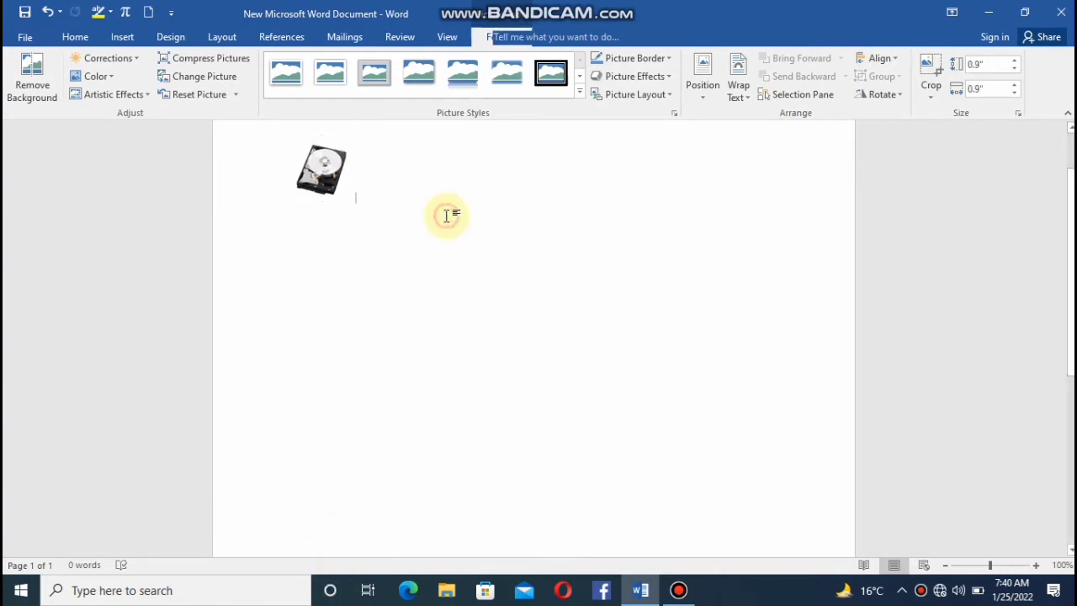
# Insert the mouse picture "images (1)" beside the hard disk and shrink it to a similar thumbnail size.
pyautogui.click(124, 37)
pyautogui.click(150, 77)
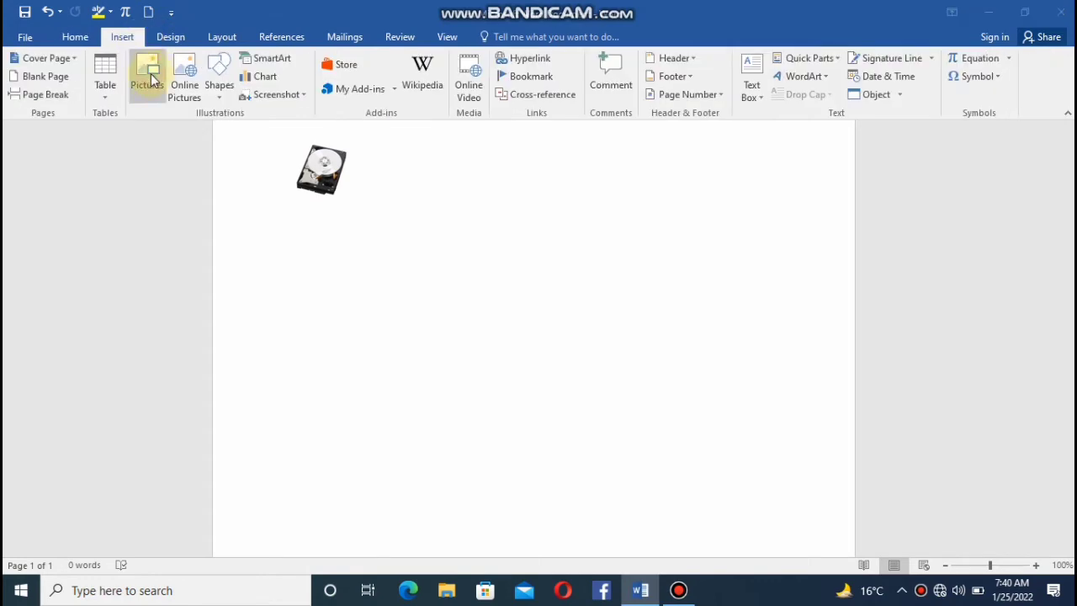
pyautogui.click(354, 240)
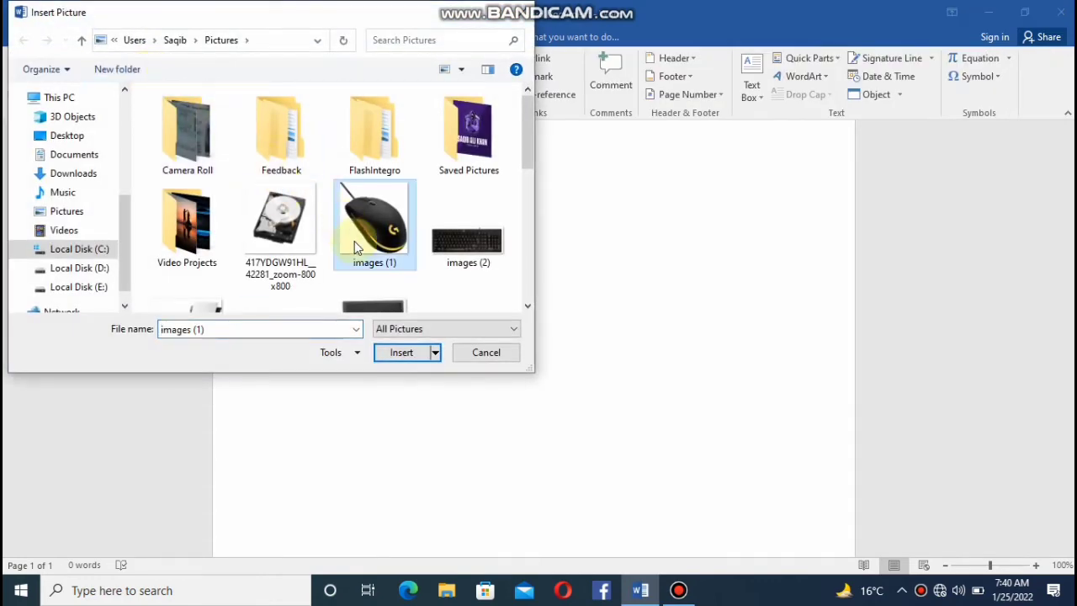
pyautogui.click(403, 352)
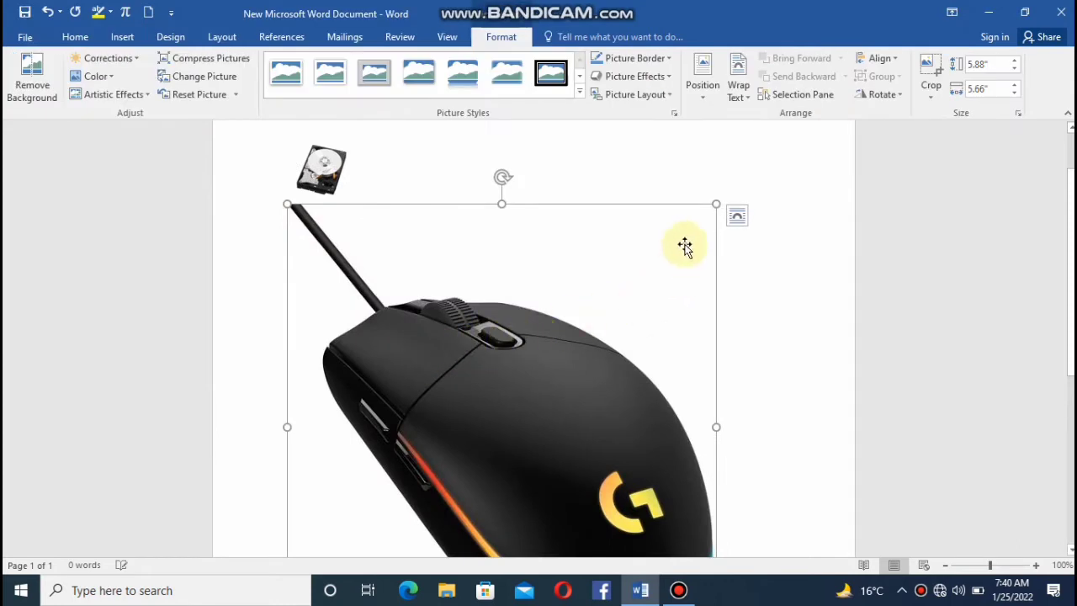
pyautogui.click(713, 196)
pyautogui.click(659, 279)
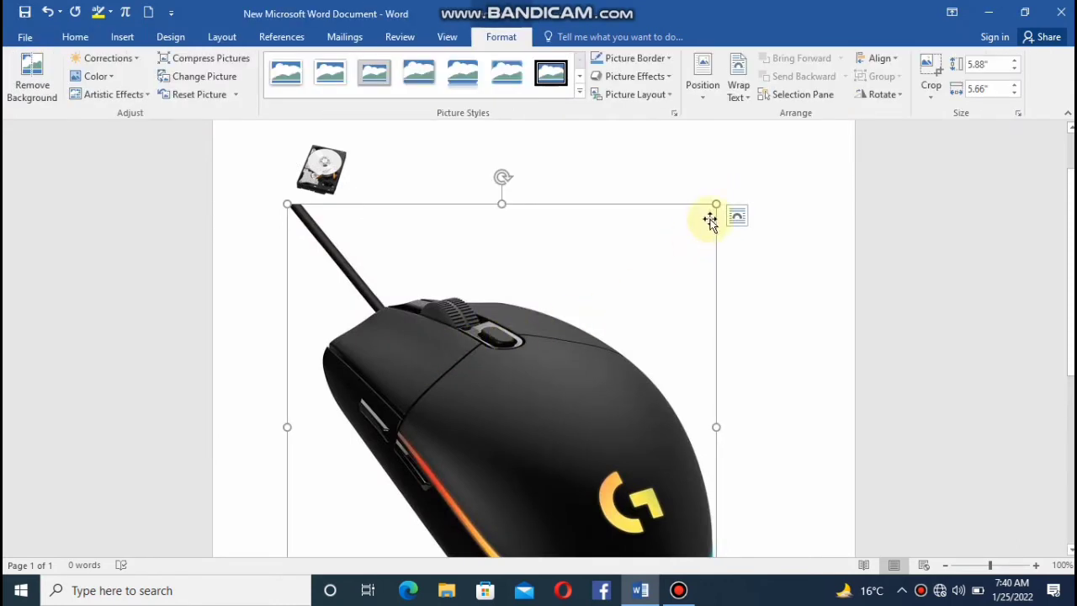
pyautogui.moveTo(715, 207); pyautogui.dragTo(413, 500)
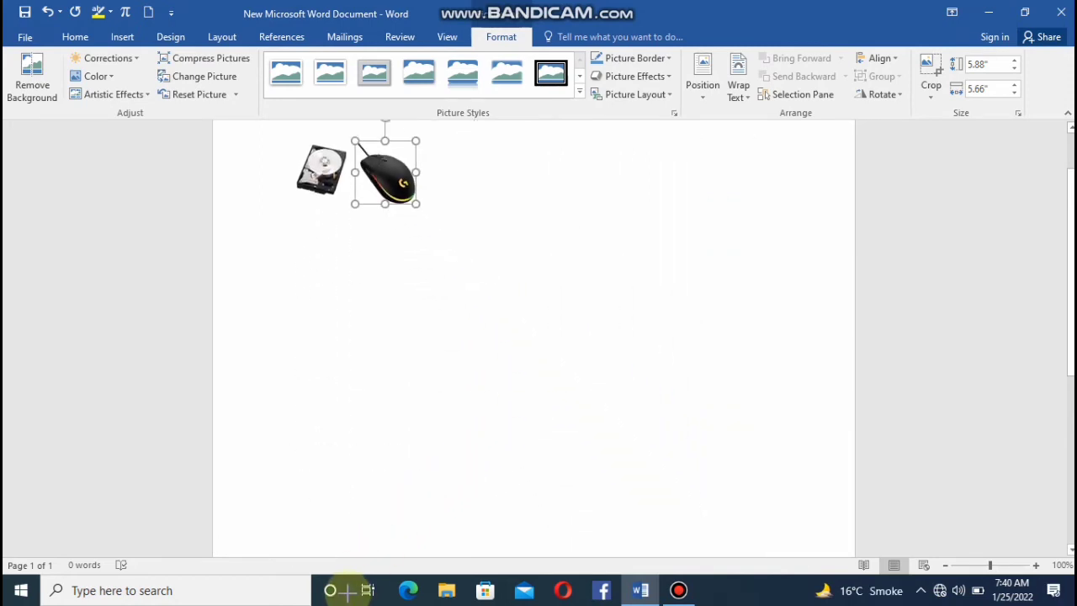
pyautogui.click(477, 234)
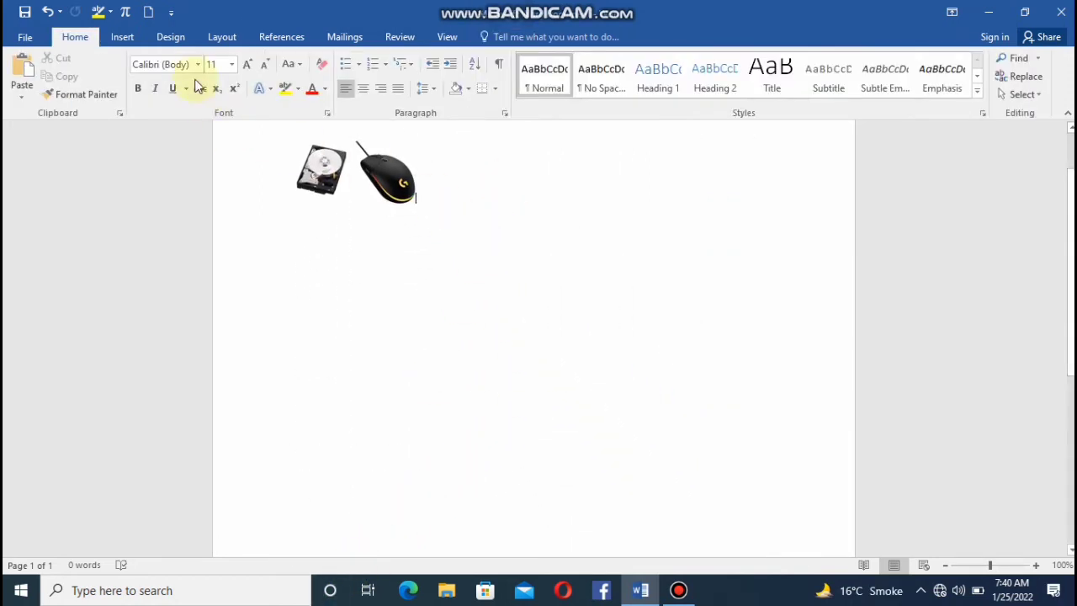
# Insert the monitor picture "images (5)" after the mouse and scale it down to about 2.03" high by 1.84" wide.
pyautogui.click(128, 39)
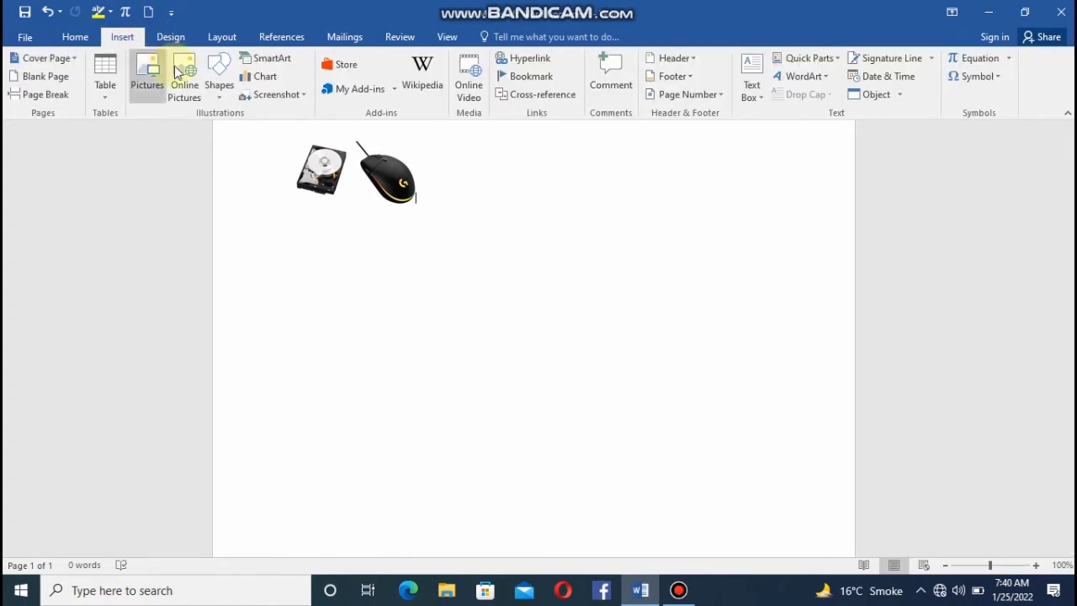
pyautogui.click(160, 74)
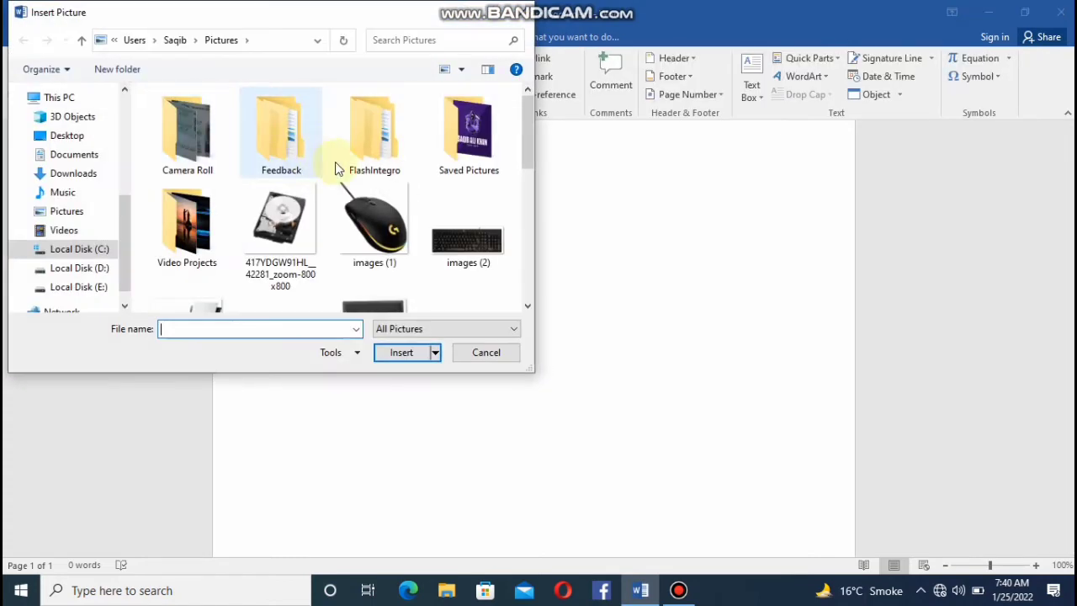
pyautogui.click(372, 295)
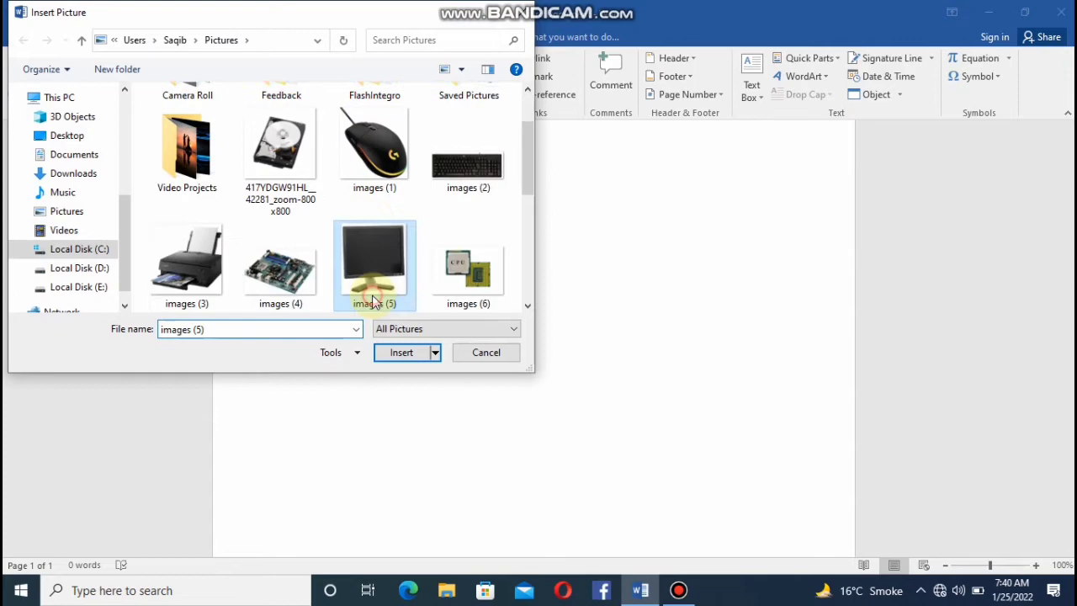
pyautogui.click(404, 353)
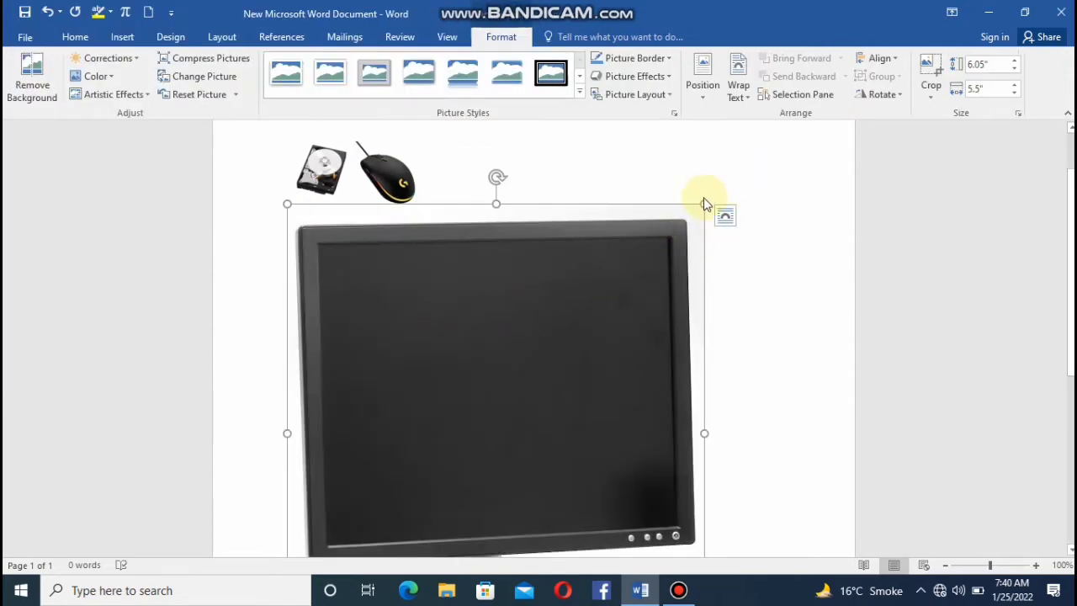
pyautogui.moveTo(703, 202); pyautogui.dragTo(464, 522)
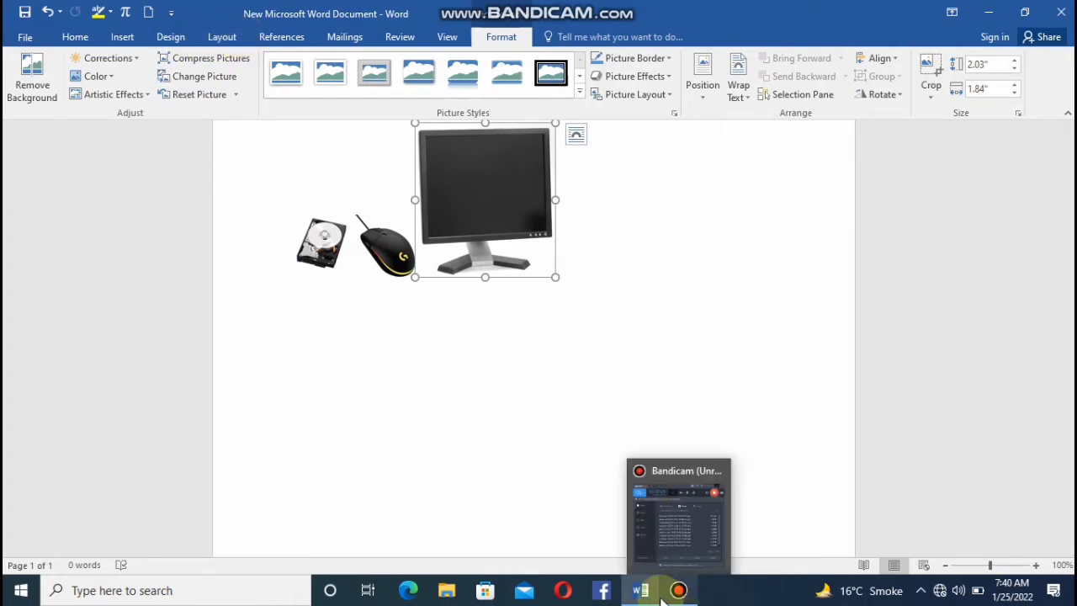
pyautogui.moveTo(637, 587)
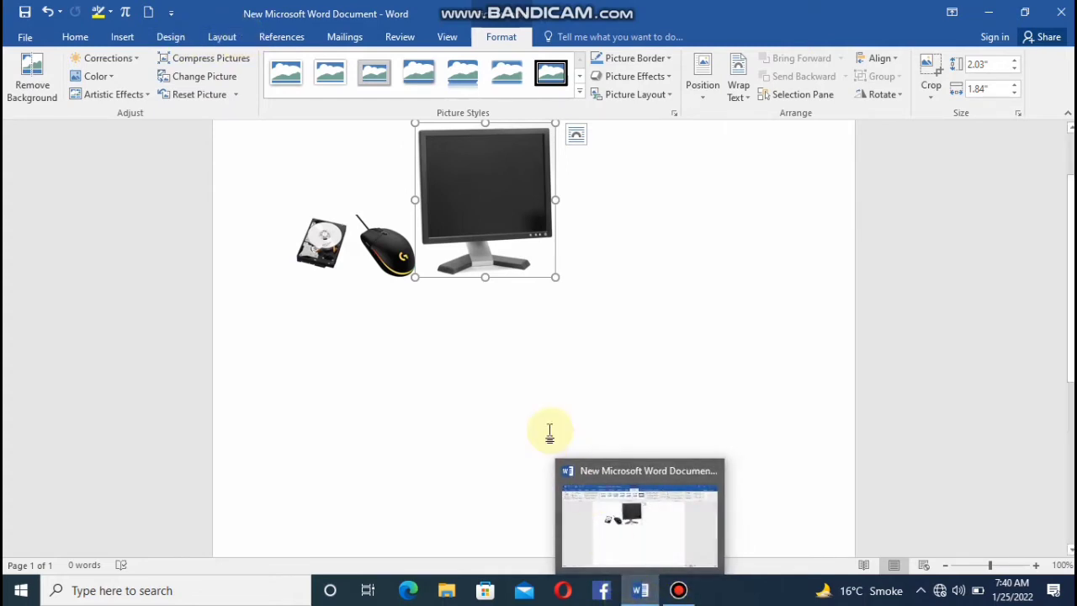
pyautogui.click(283, 41)
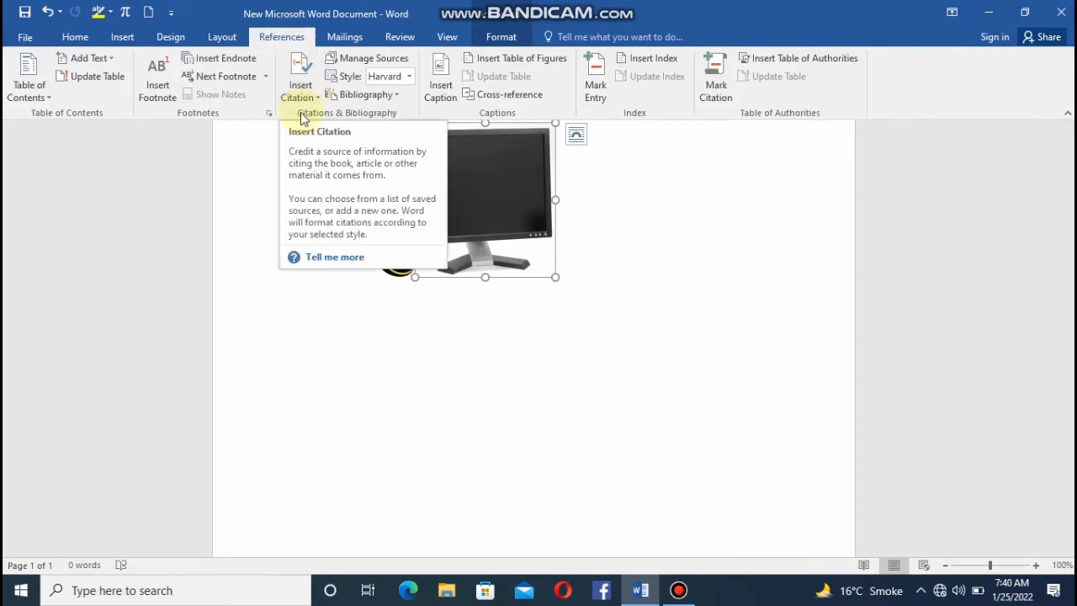
pyautogui.click(315, 265)
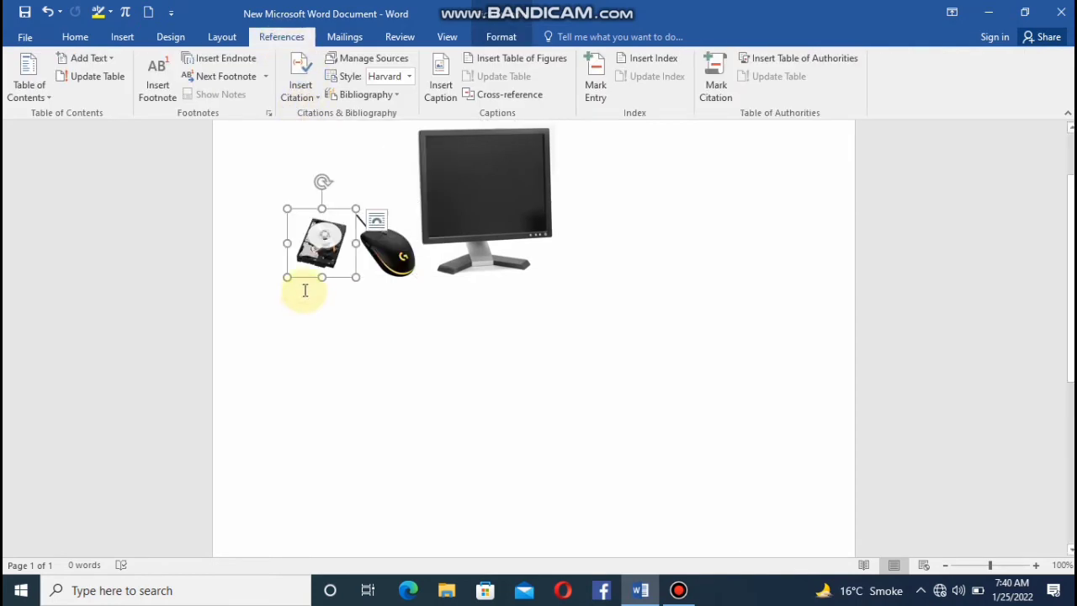
pyautogui.click(299, 67)
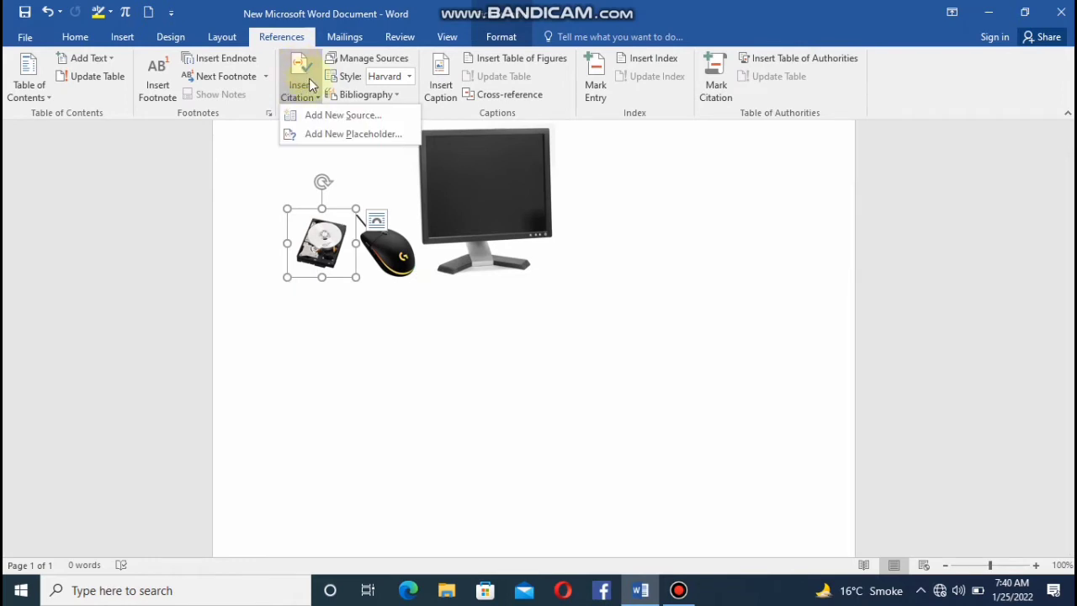
pyautogui.click(360, 117)
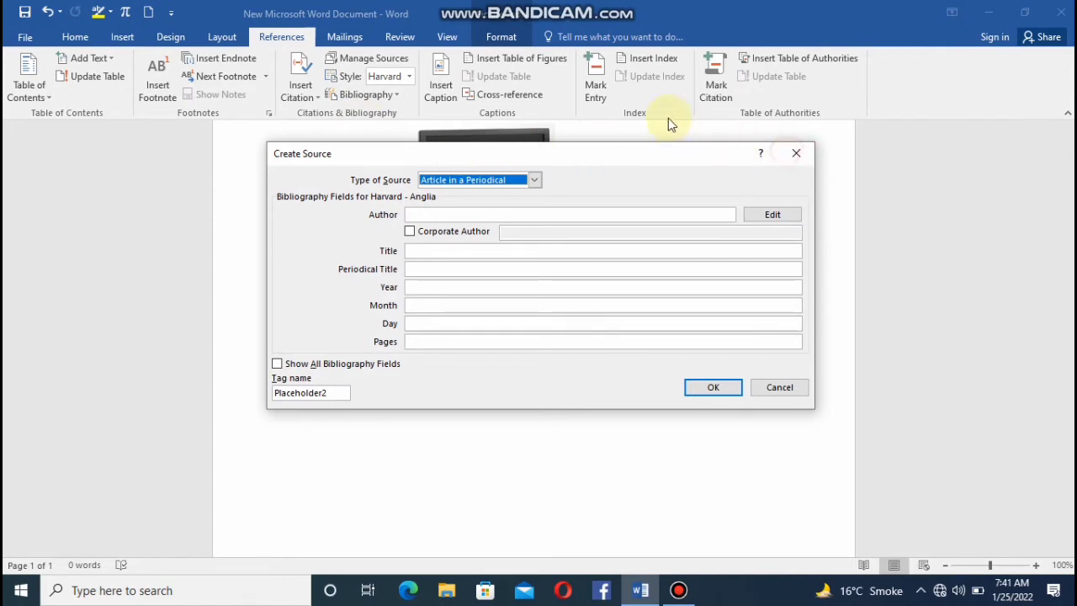
pyautogui.click(798, 154)
pyautogui.click(799, 155)
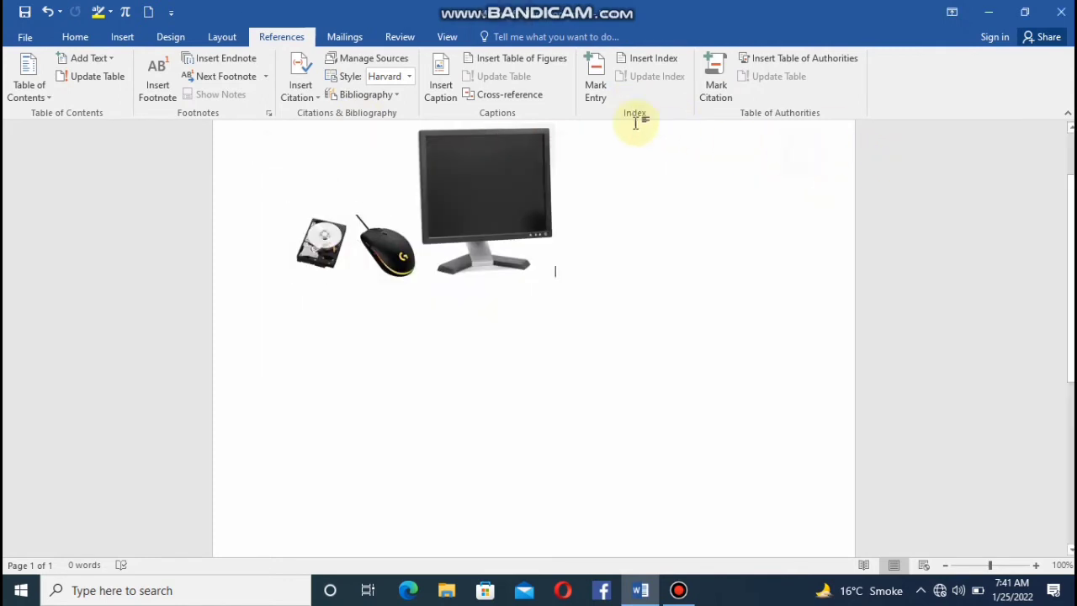
# Insert a caption after the monitor picture with the Figure label and the text "jhu" following the number.
pyautogui.click(436, 96)
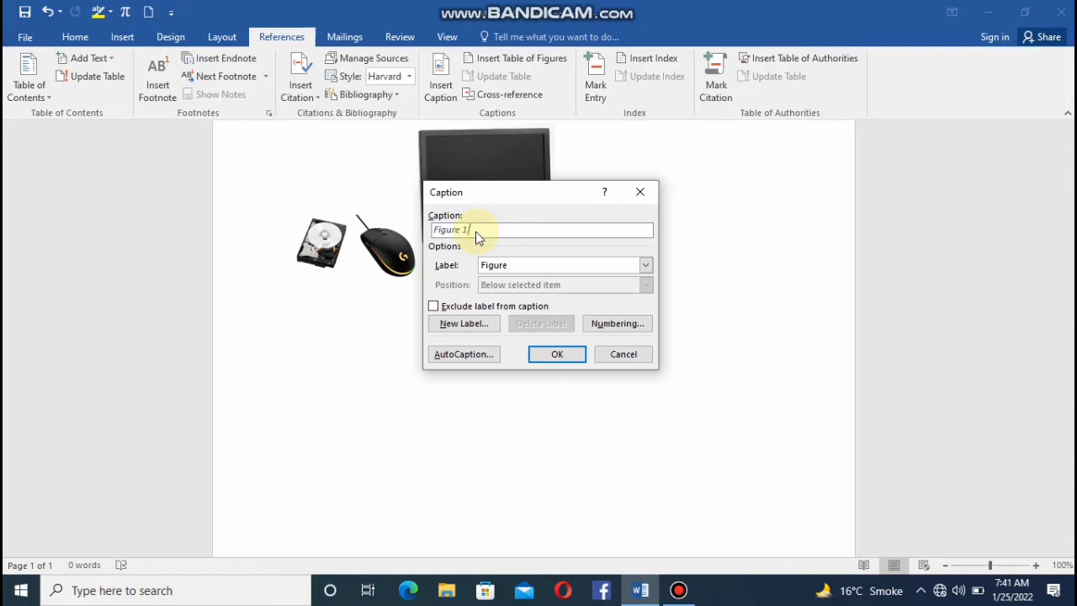
pyautogui.write('jhk')
pyautogui.click(644, 266)
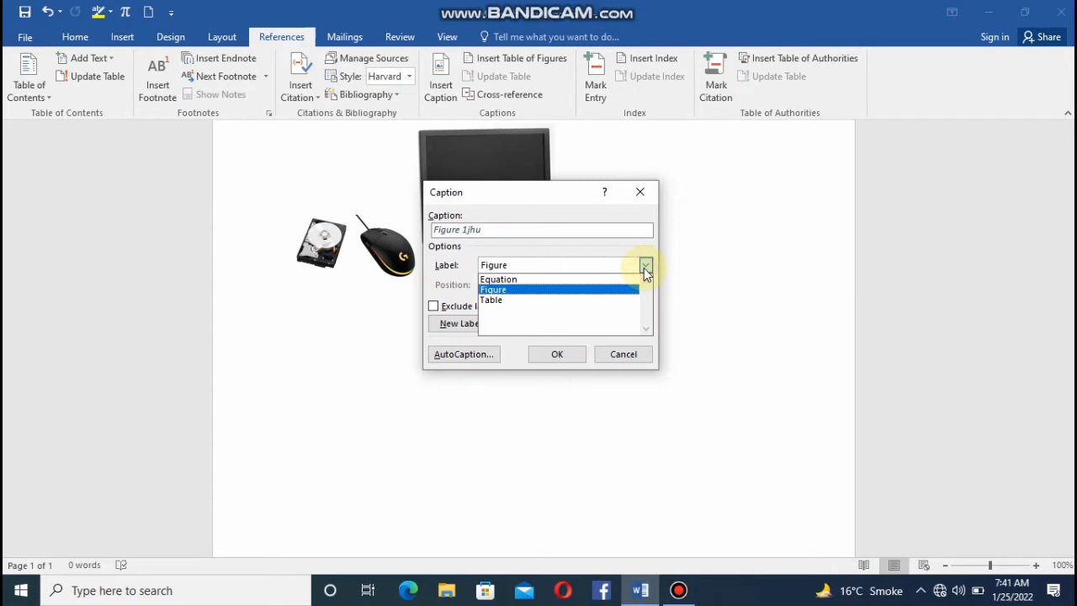
pyautogui.click(643, 267)
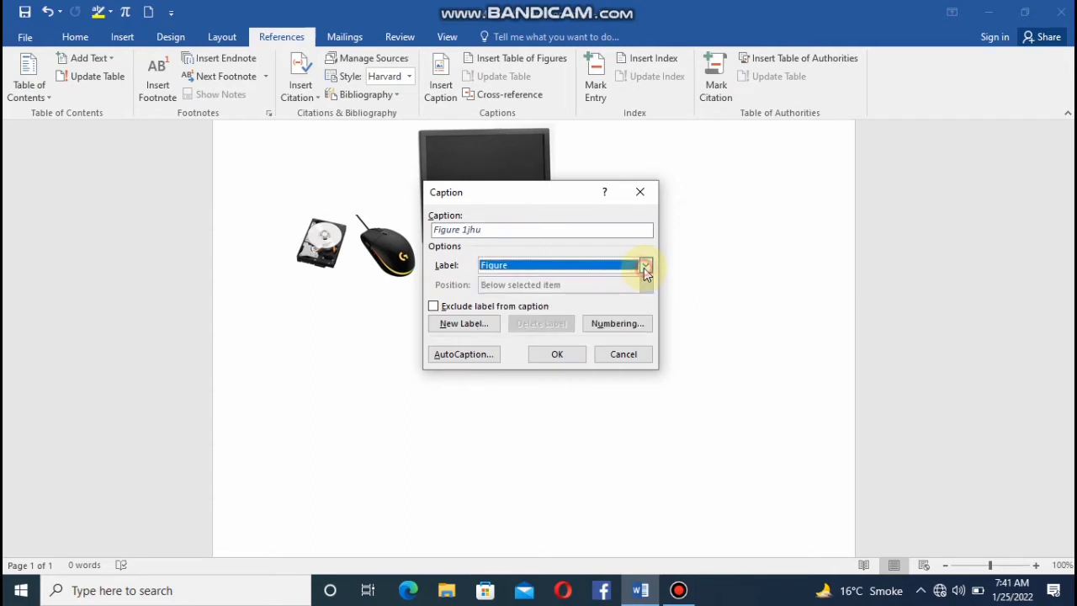
pyautogui.click(558, 354)
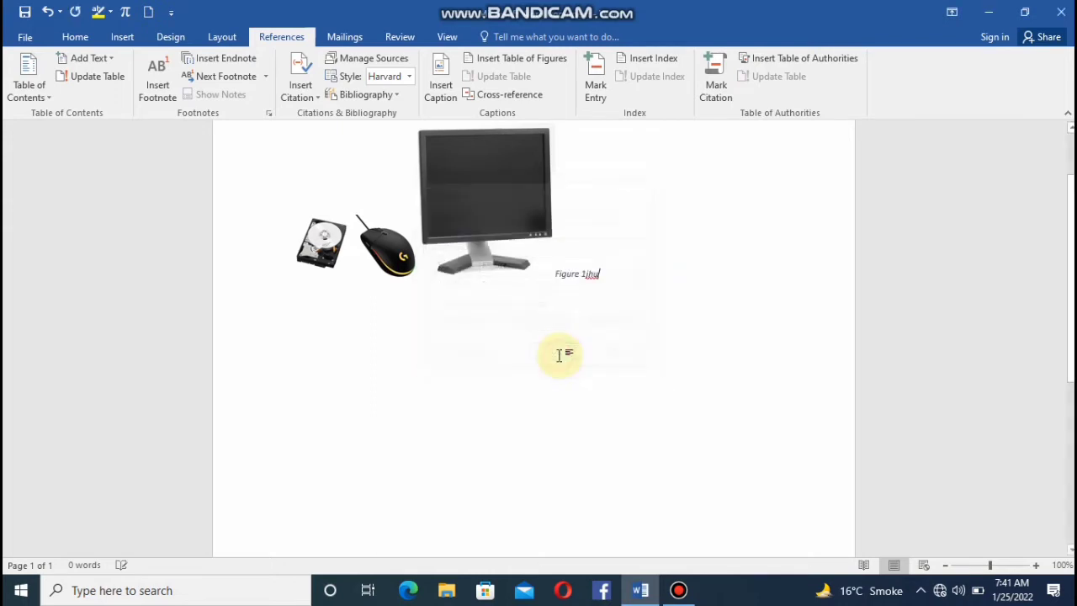
# Caption the mouse picture with the Figure label and the text "mouse", positioned below the selected item.
pyautogui.click(413, 262)
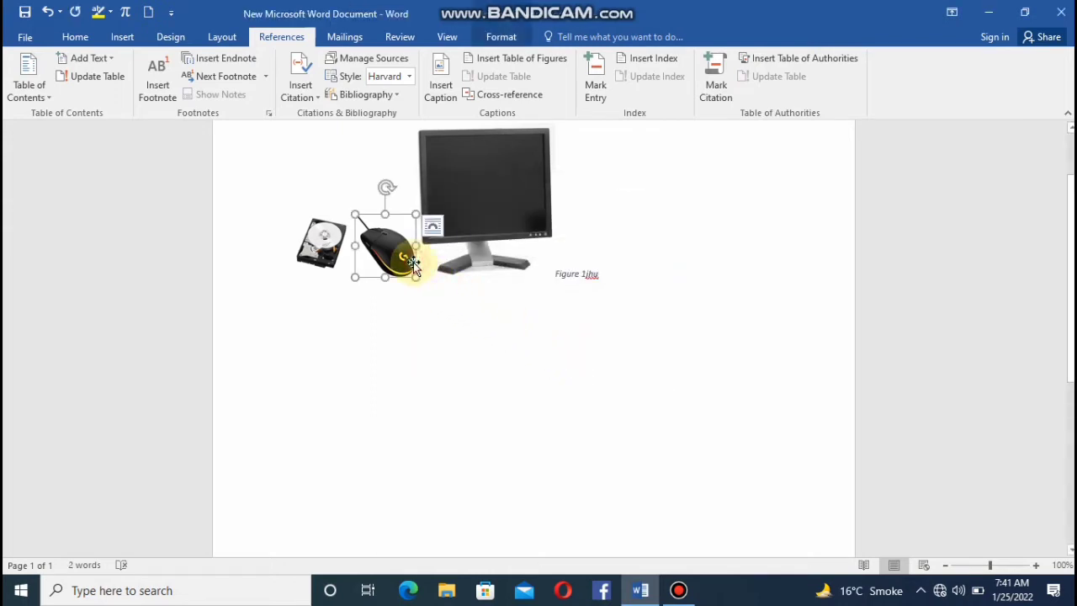
pyautogui.click(438, 97)
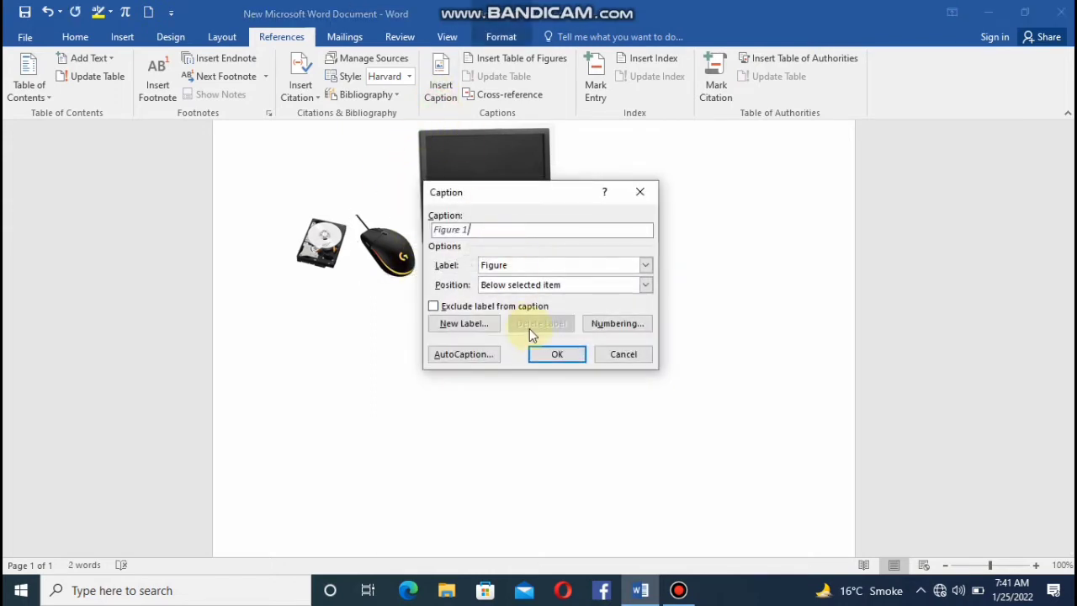
pyautogui.click(562, 269)
pyautogui.click(558, 271)
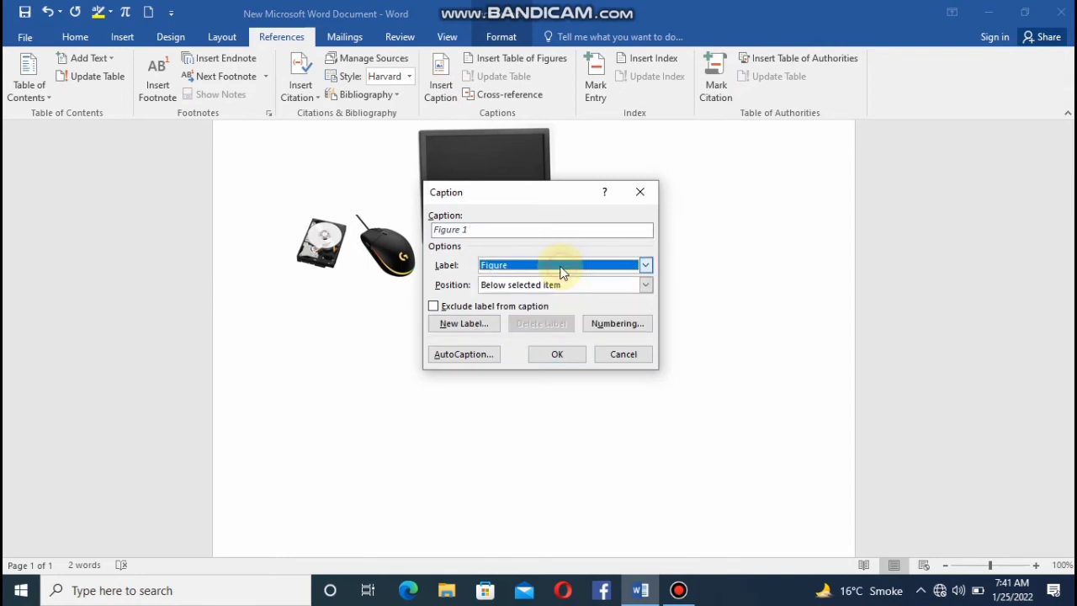
pyautogui.click(490, 232)
pyautogui.write('mouse')
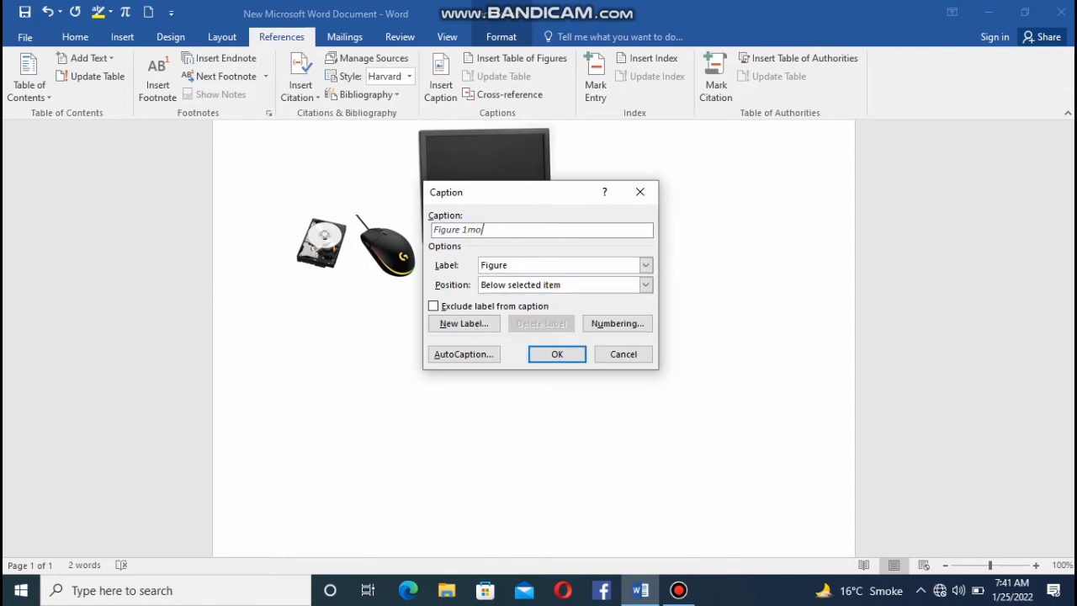
pyautogui.click(551, 355)
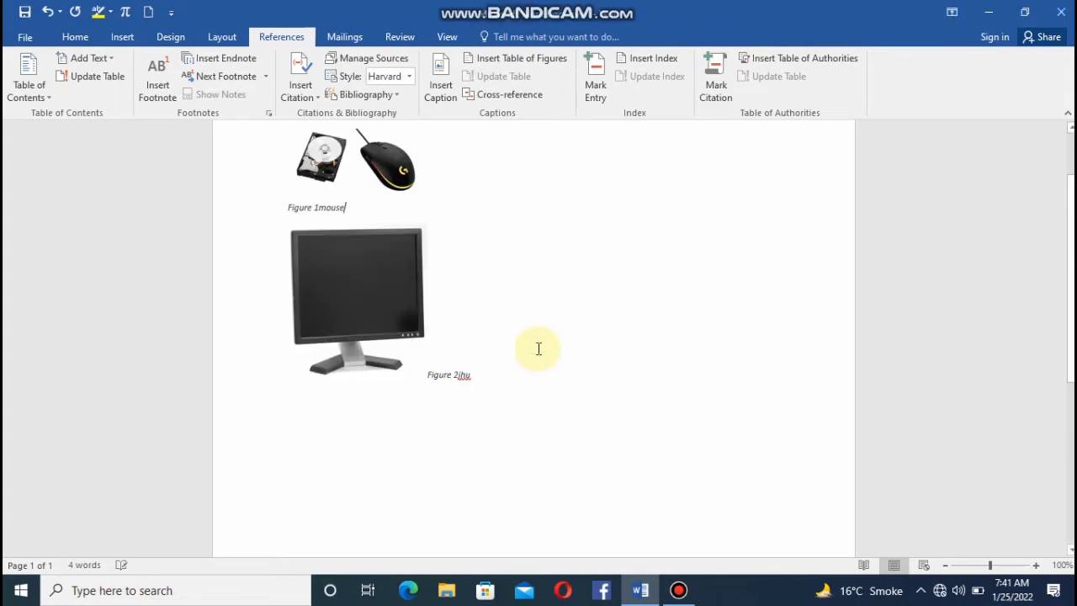
pyautogui.click(406, 183)
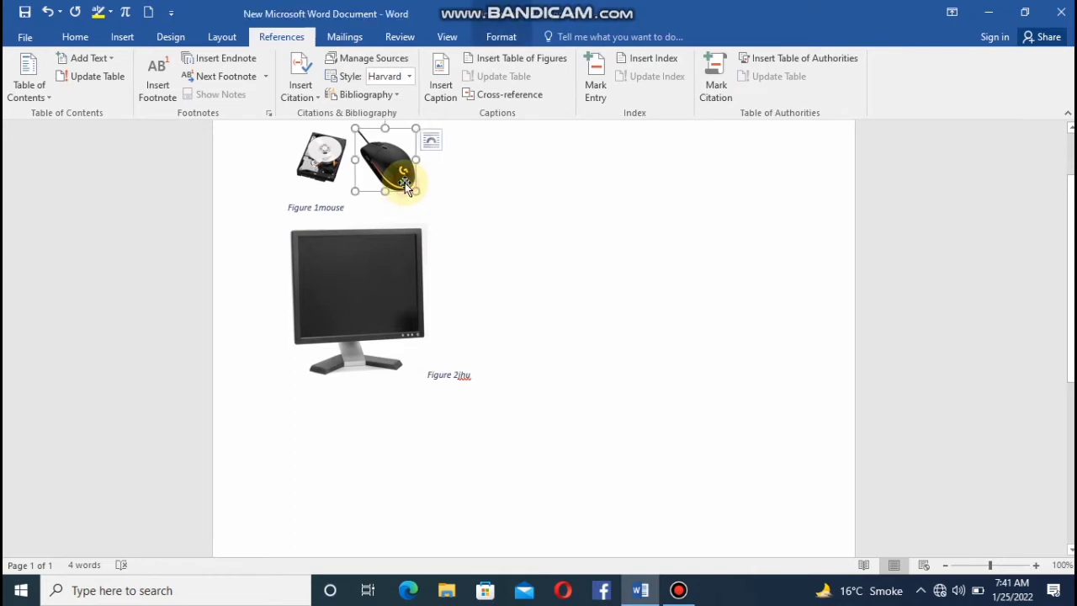
pyautogui.click(459, 92)
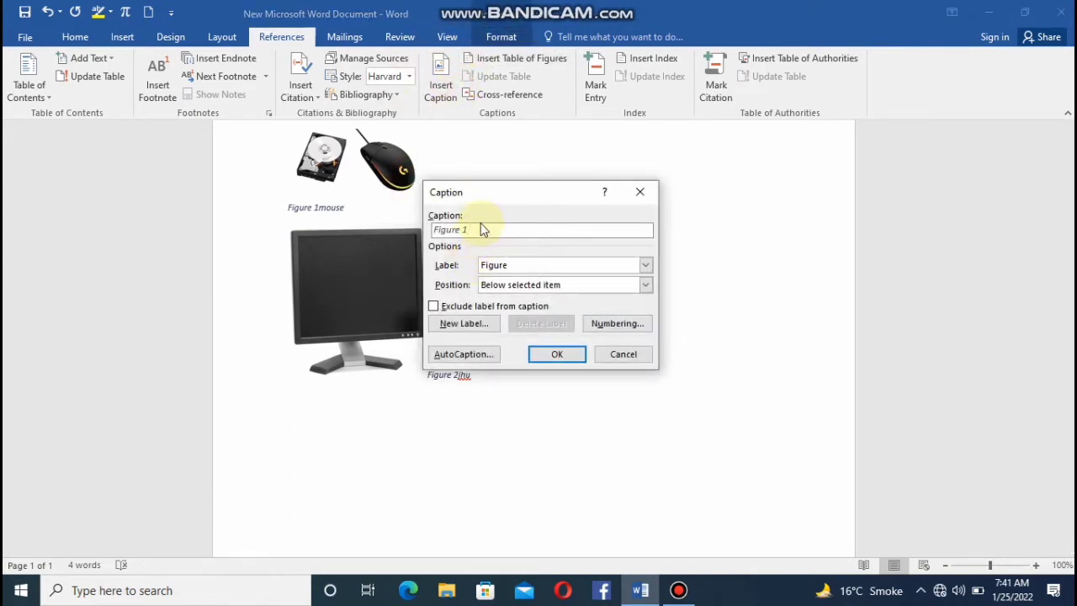
pyautogui.click(539, 360)
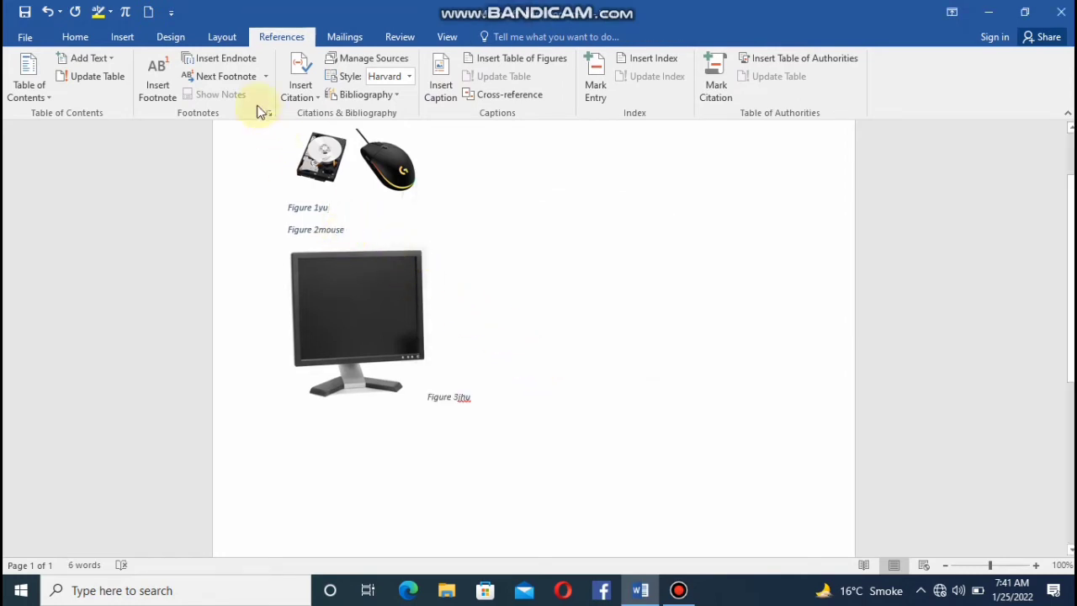
pyautogui.click(49, 12)
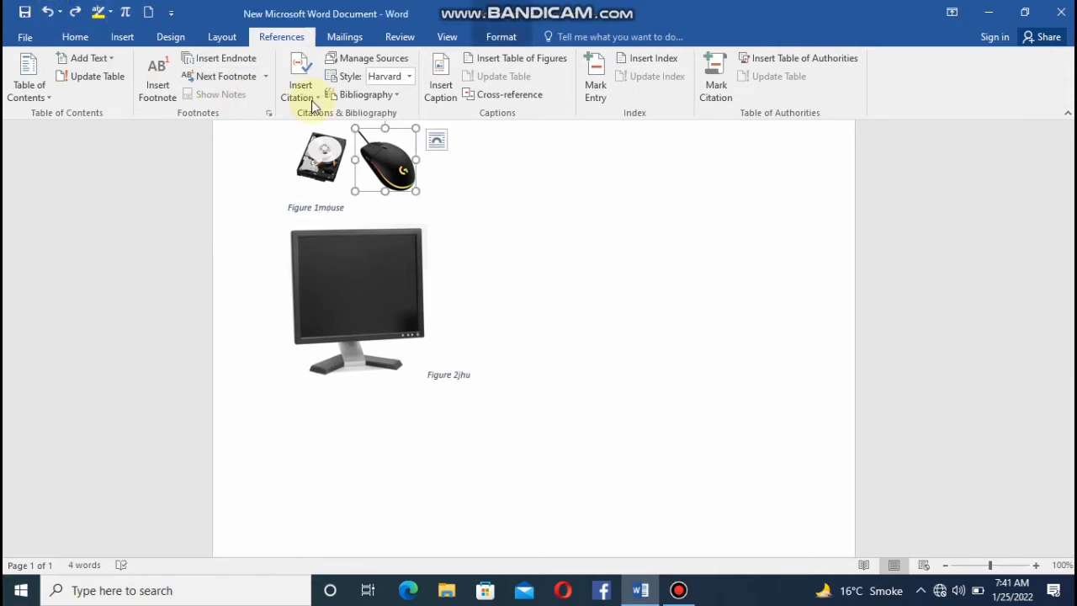
# Caption the hard disk picture with only the Figure label and number, positioned below the selected item.
pyautogui.click(297, 162)
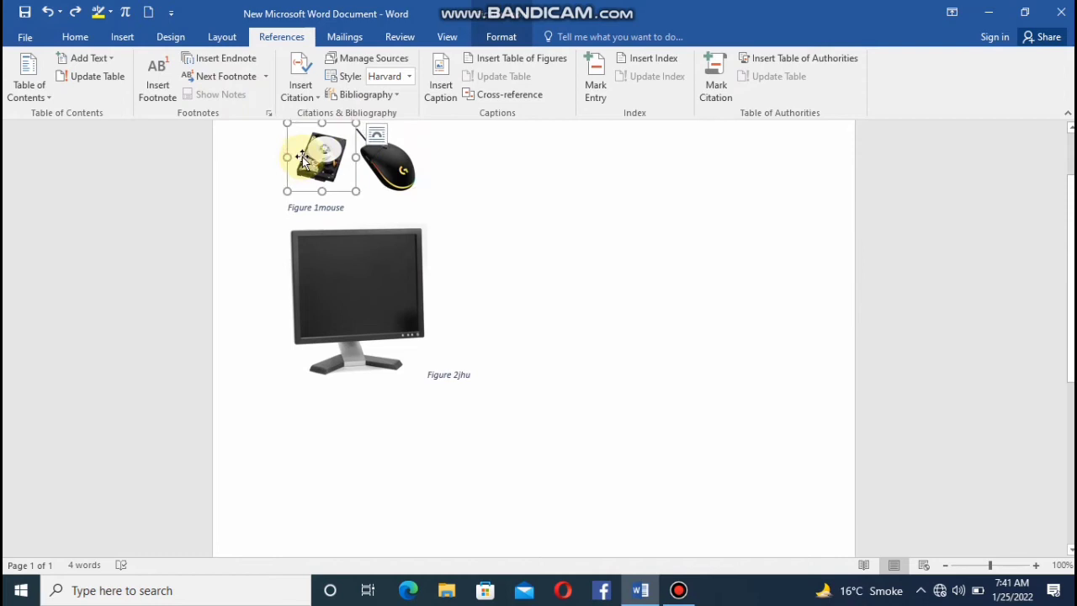
pyautogui.click(440, 92)
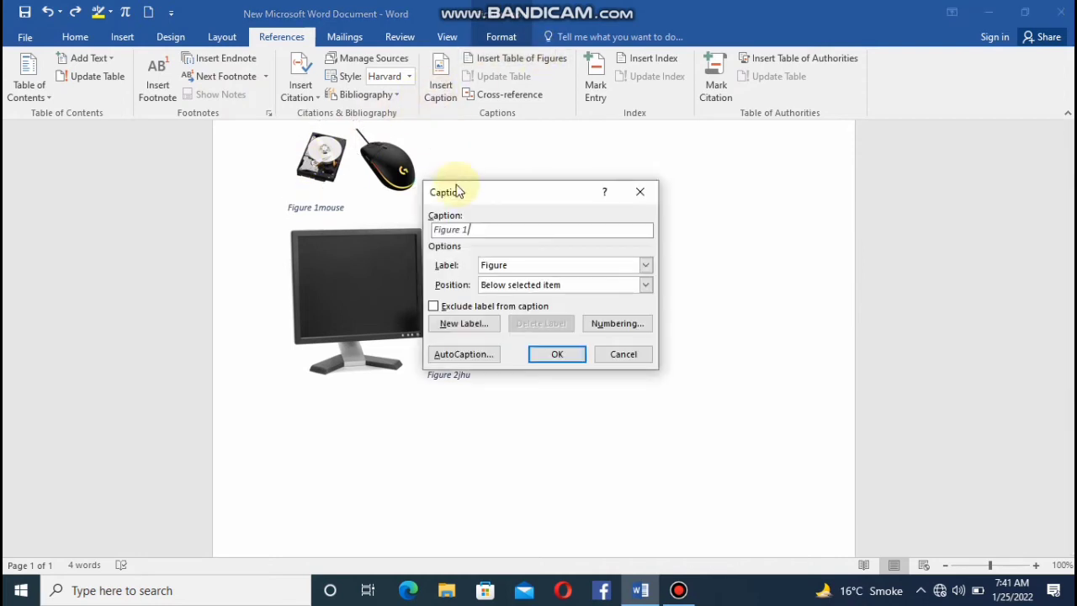
pyautogui.click(556, 354)
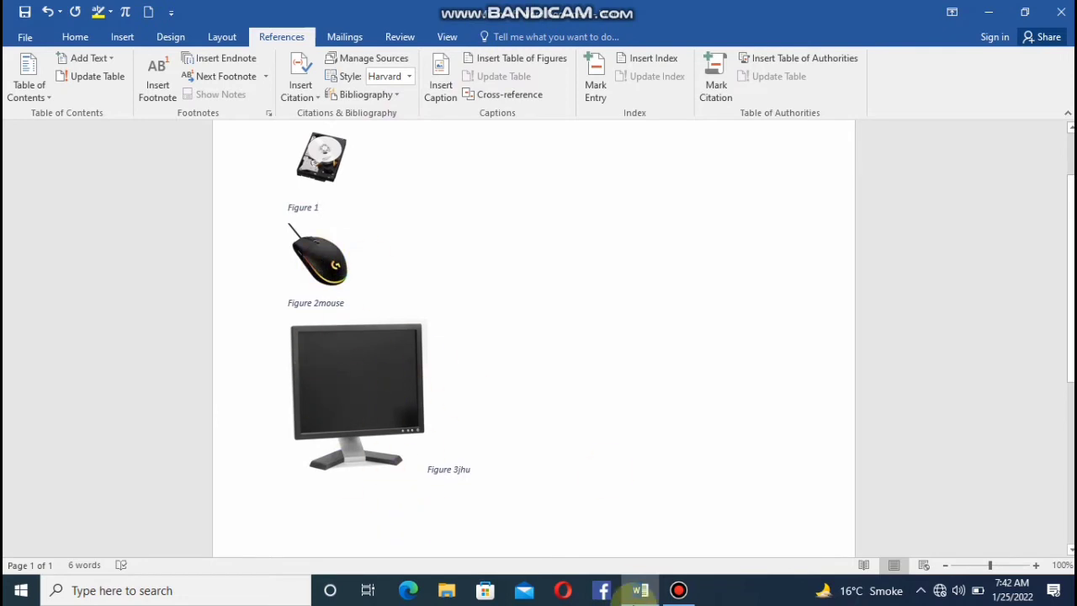
# Insert a table of figures on a new line below the monitor caption, using the template format, Figure label and right-aligned page numbers.
pyautogui.click(330, 494)
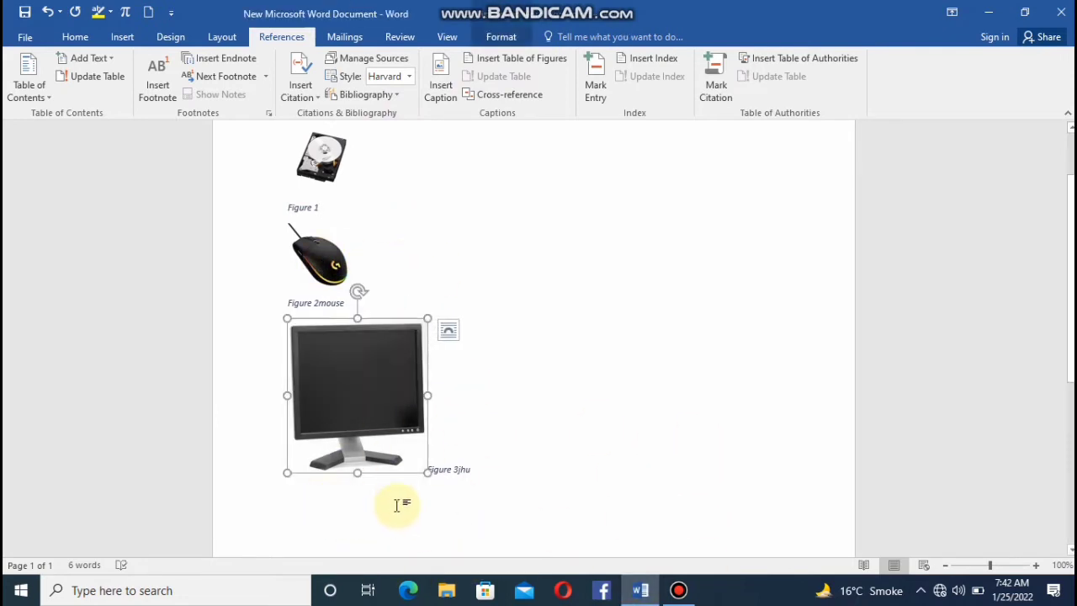
pyautogui.click(474, 480)
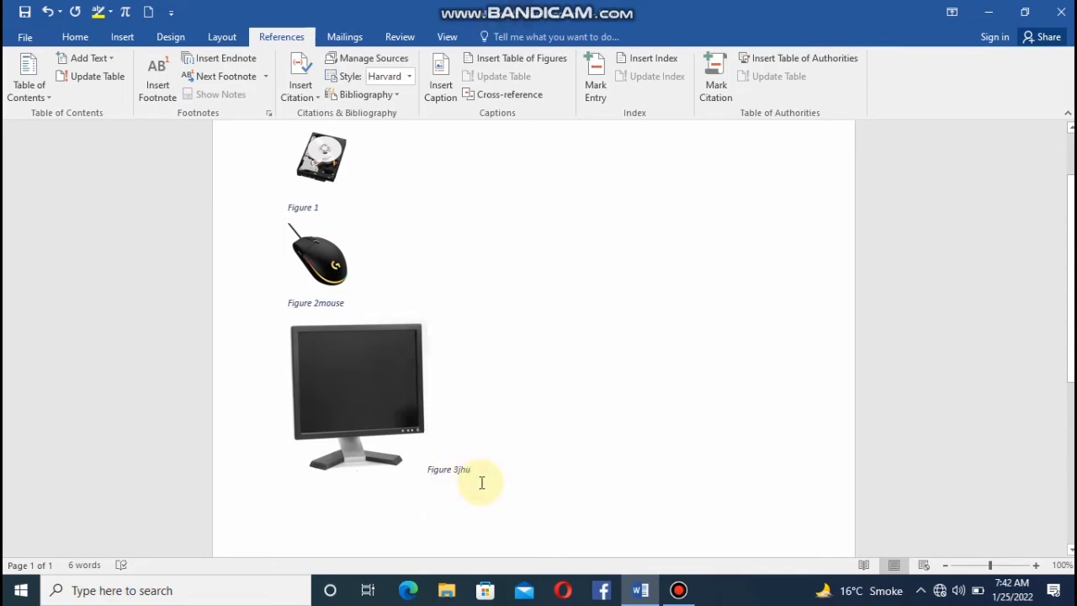
pyautogui.press('Return')
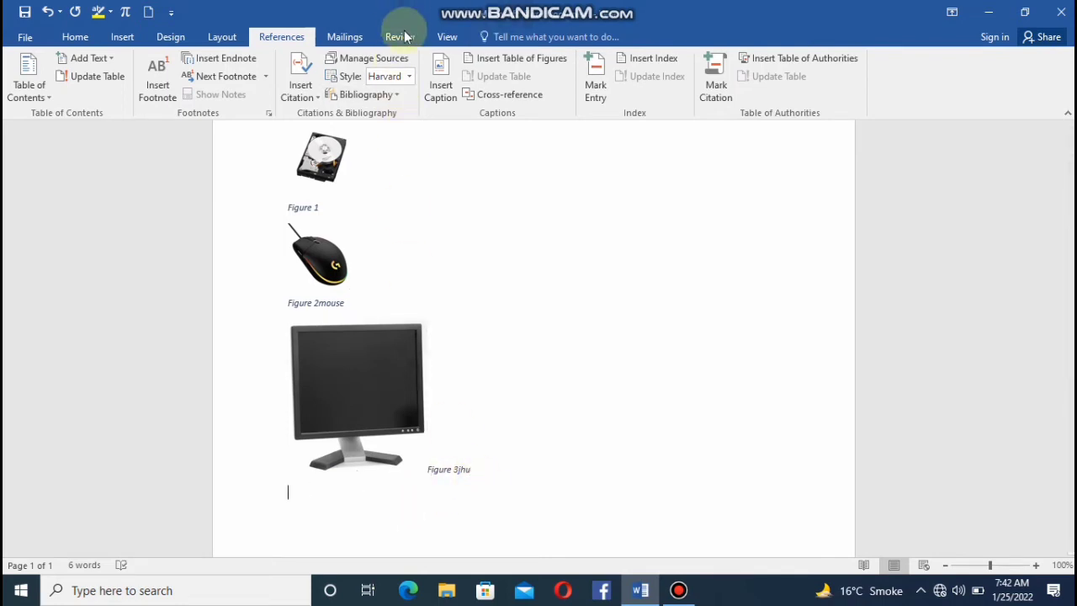
pyautogui.click(521, 59)
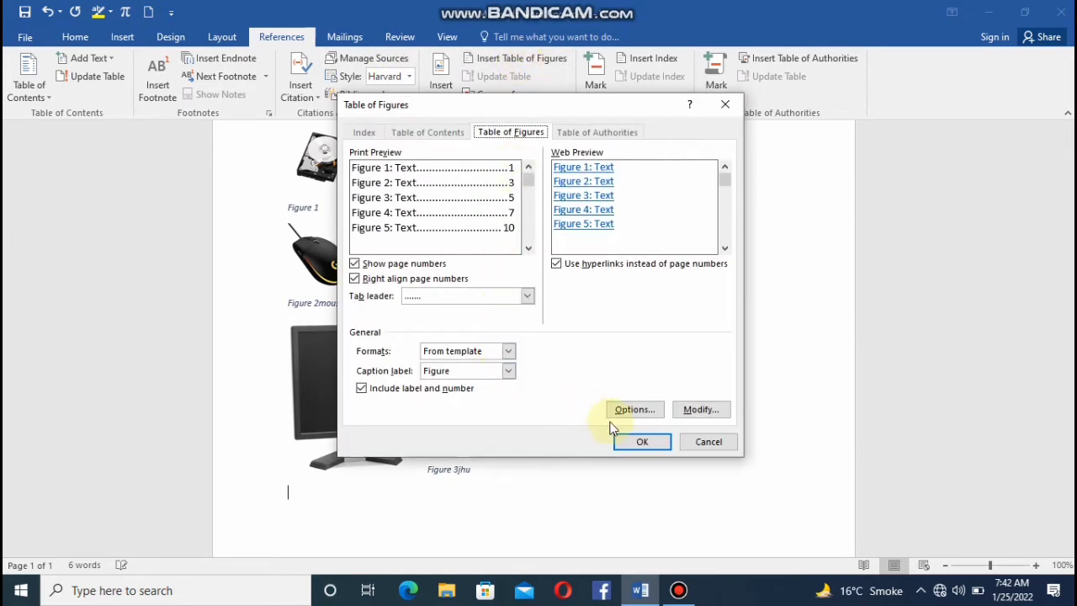
pyautogui.click(642, 442)
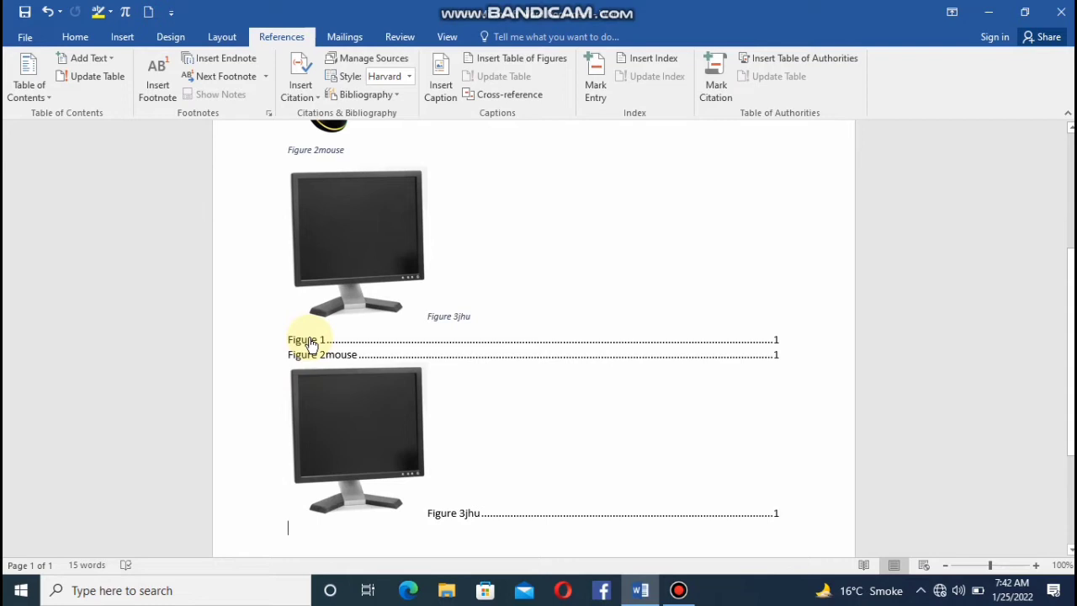
# Insert a hyperlinked cross-reference to the entire Figure 2 mouse caption at the start of the mouse caption line.
pyautogui.scroll(3, 310, 343)
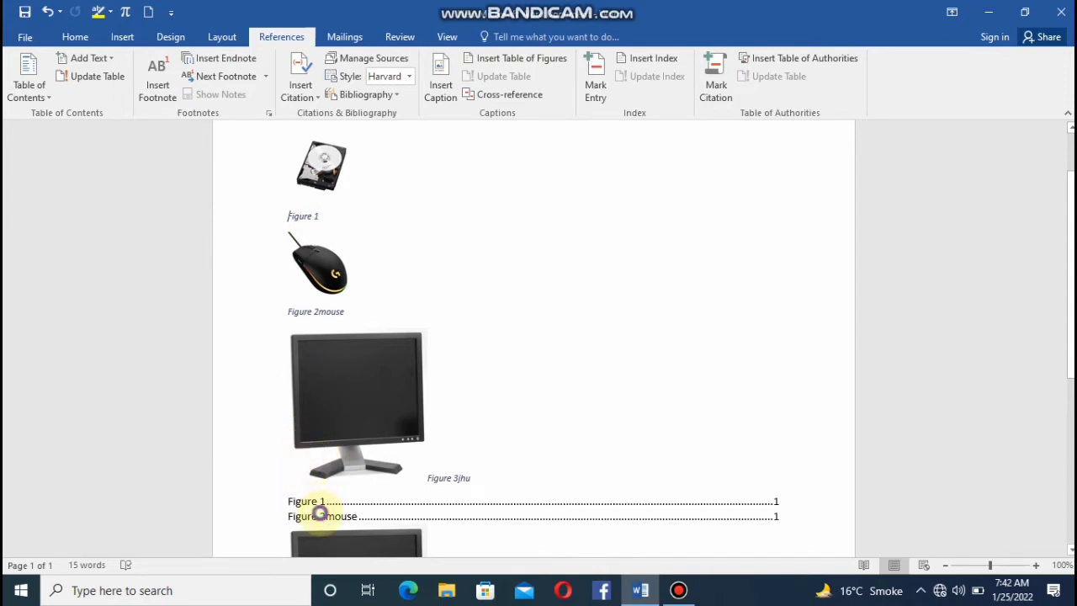
pyautogui.scroll(-2, 319, 513)
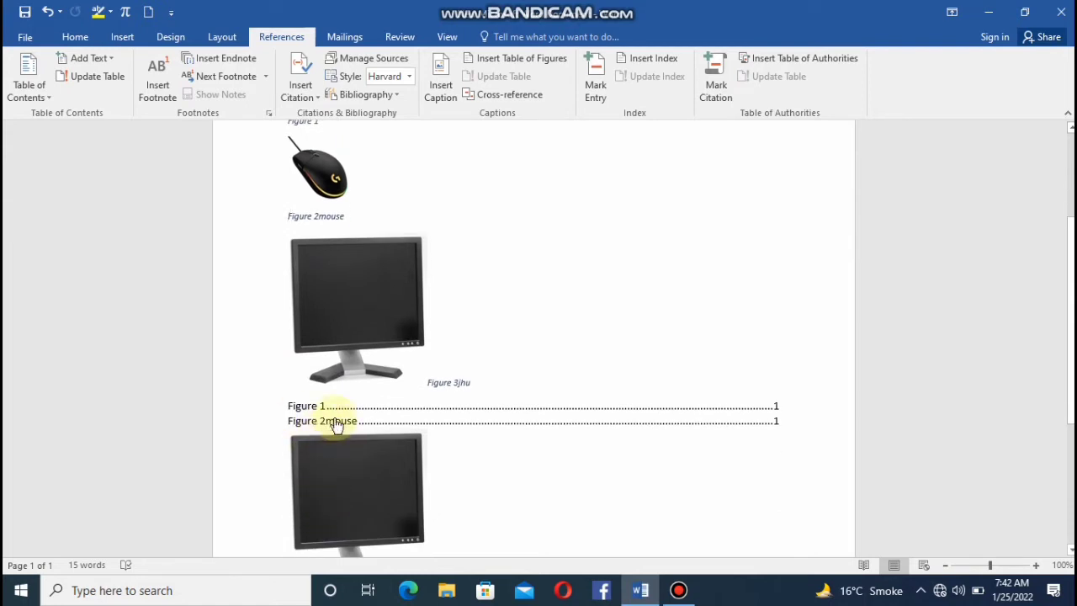
pyautogui.click(510, 96)
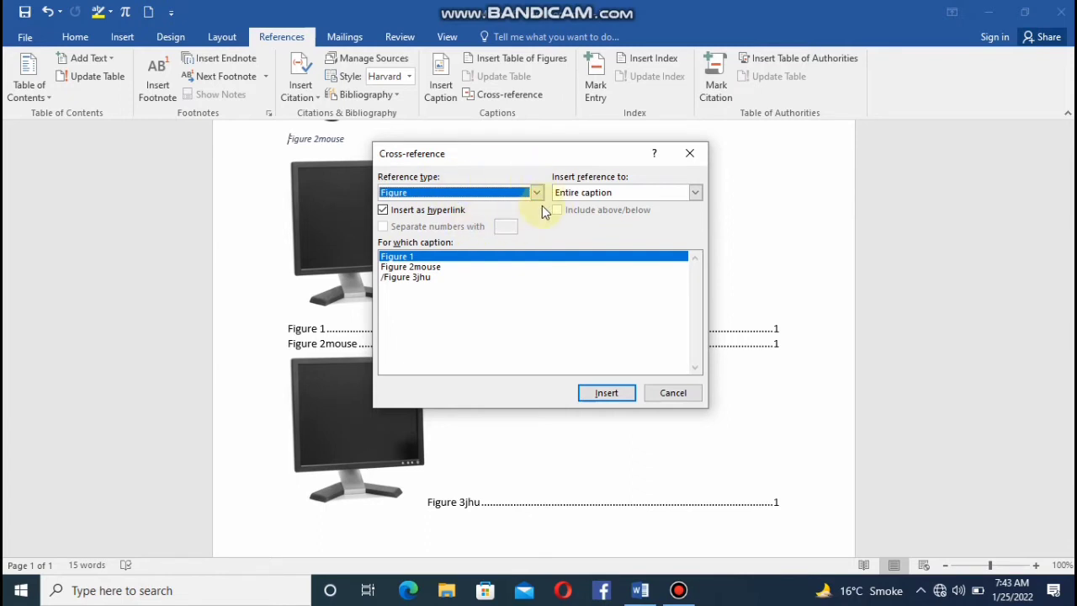
pyautogui.click(508, 269)
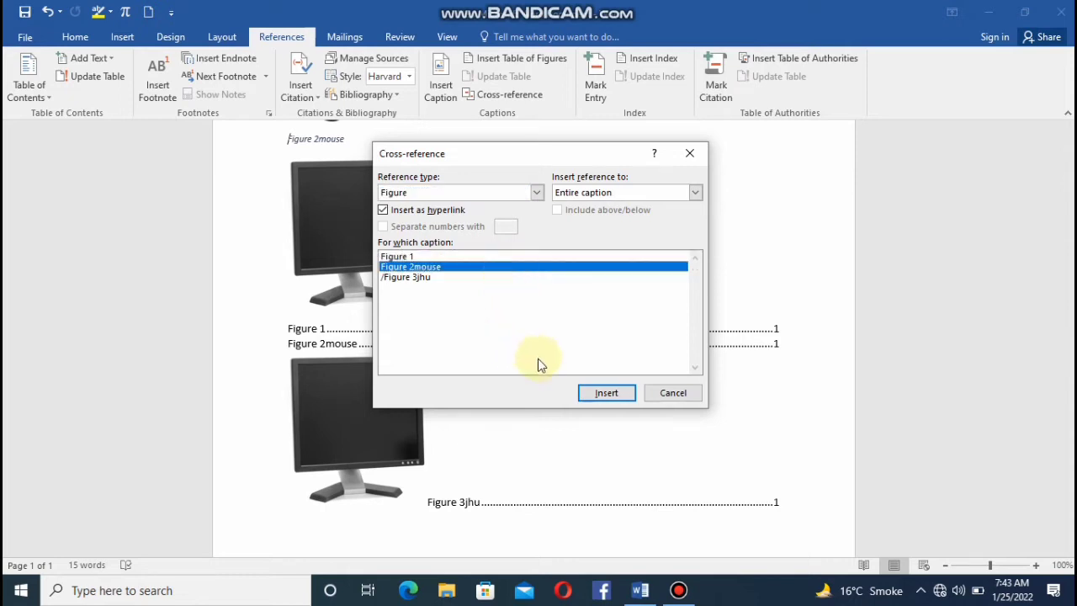
pyautogui.click(586, 397)
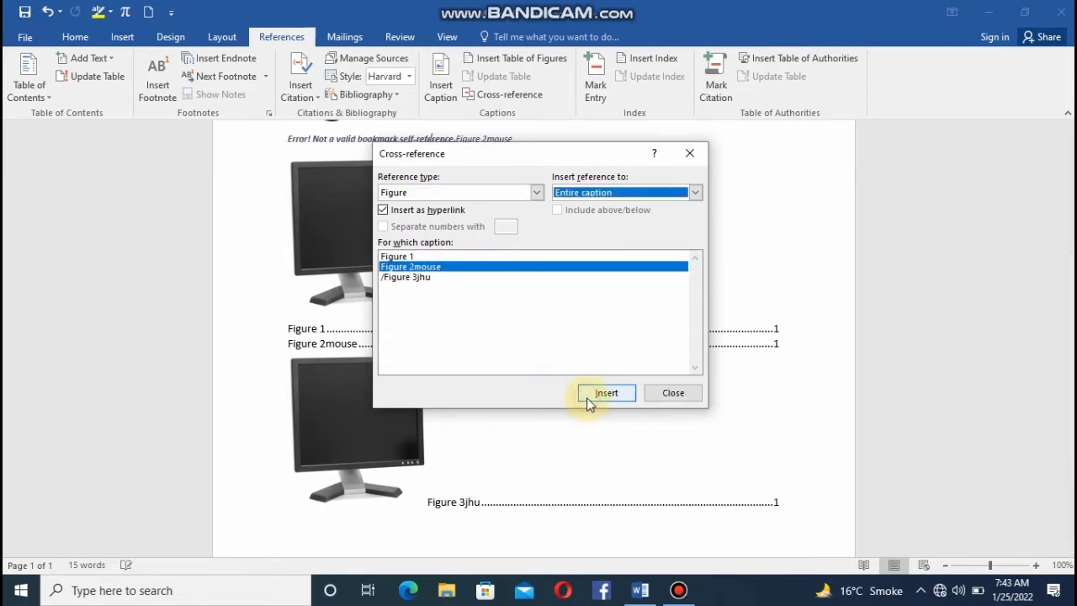
pyautogui.click(690, 153)
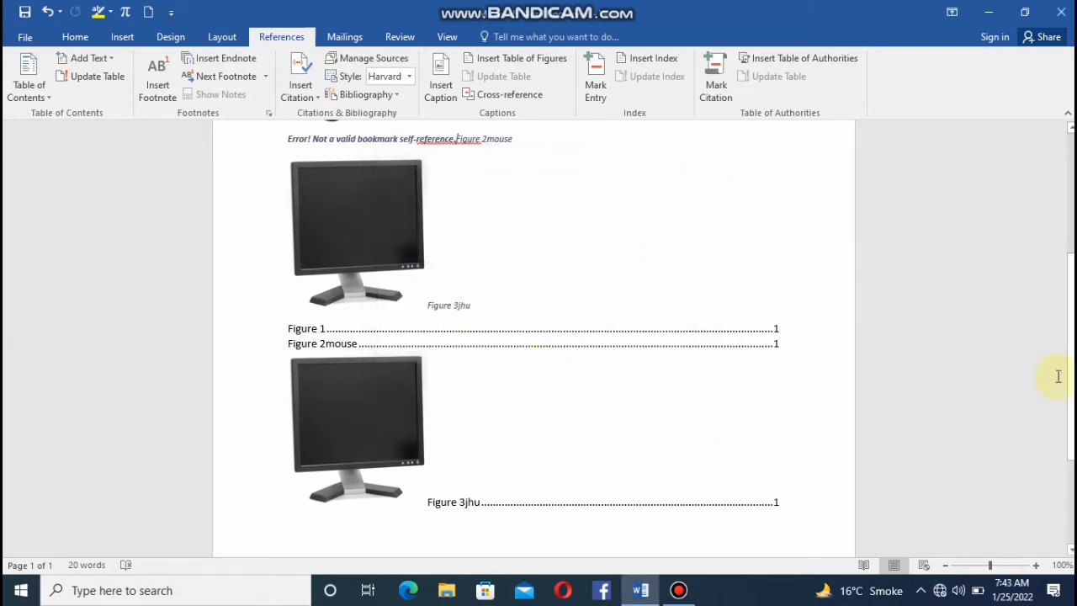
# Insert a hyperlinked cross-reference to the entire Figure 3 "jhu" caption just before the mouse caption text.
pyautogui.scroll(-2, 1060, 376)
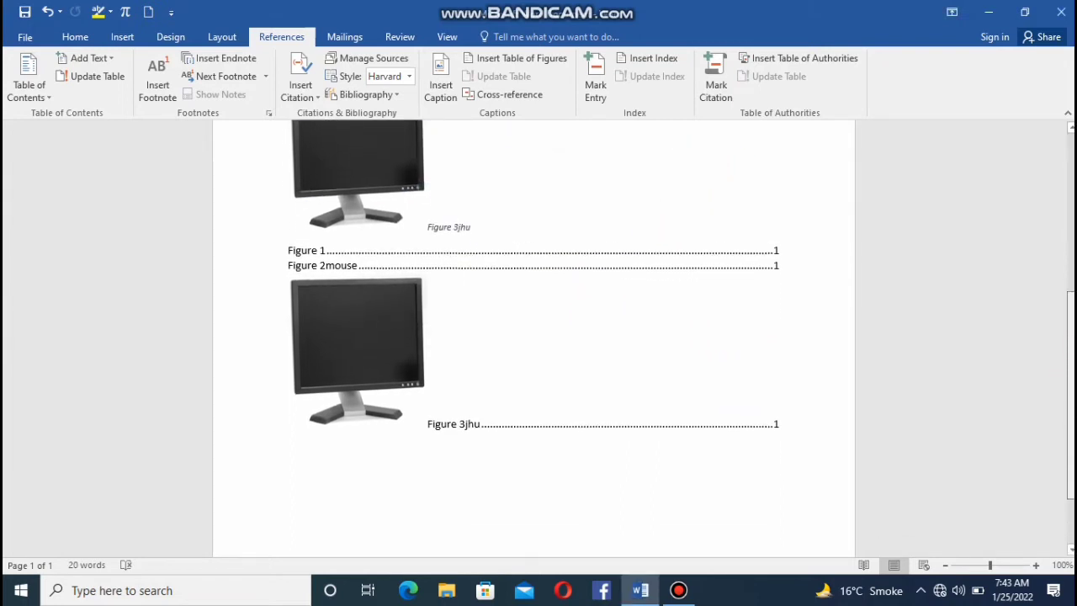
pyautogui.scroll(1, 1058, 362)
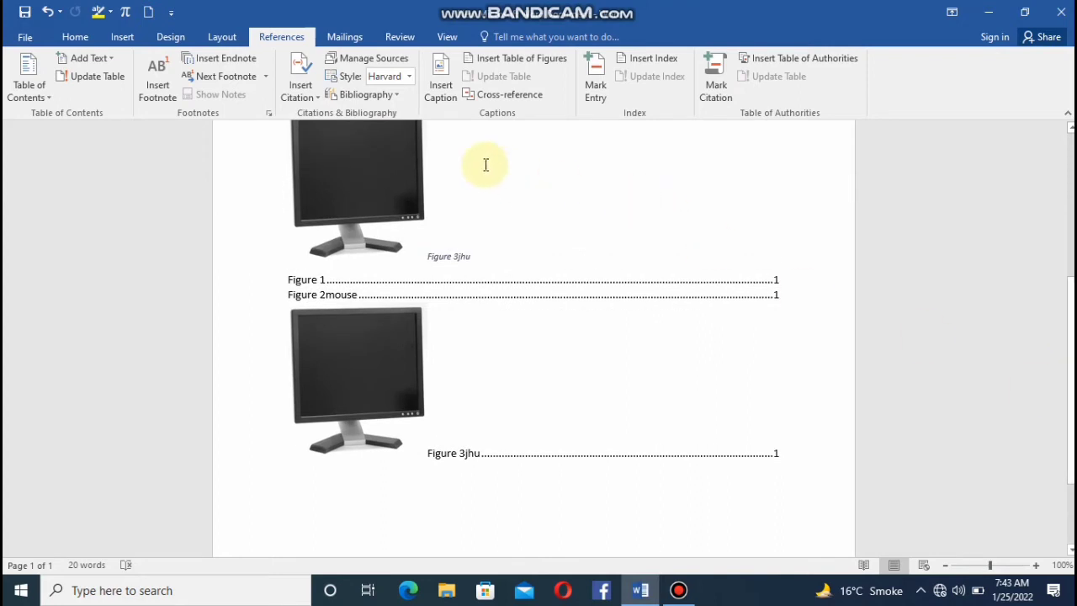
pyautogui.click(498, 94)
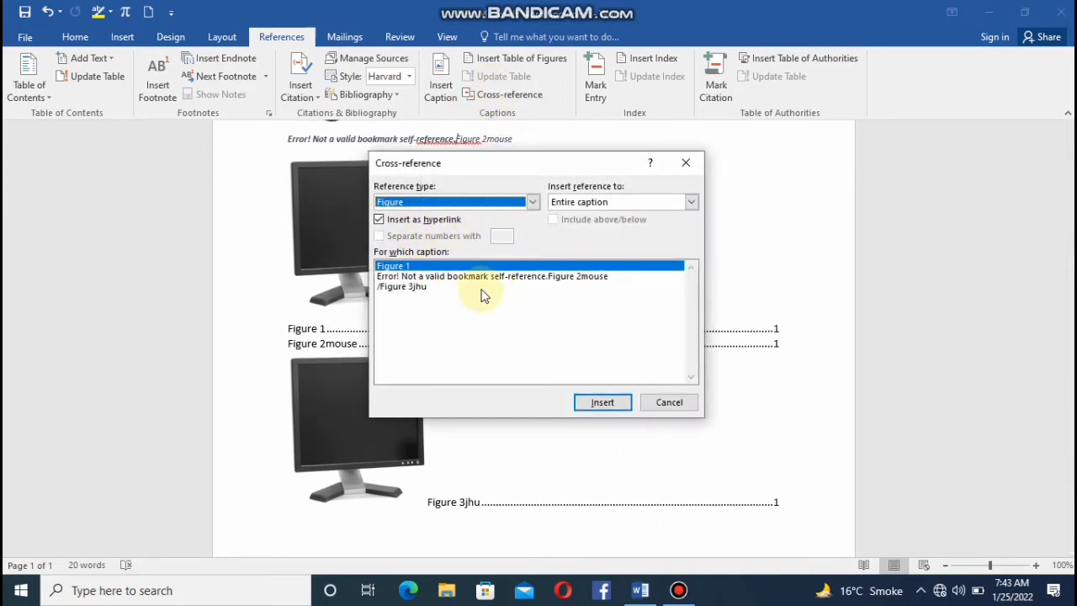
pyautogui.click(529, 200)
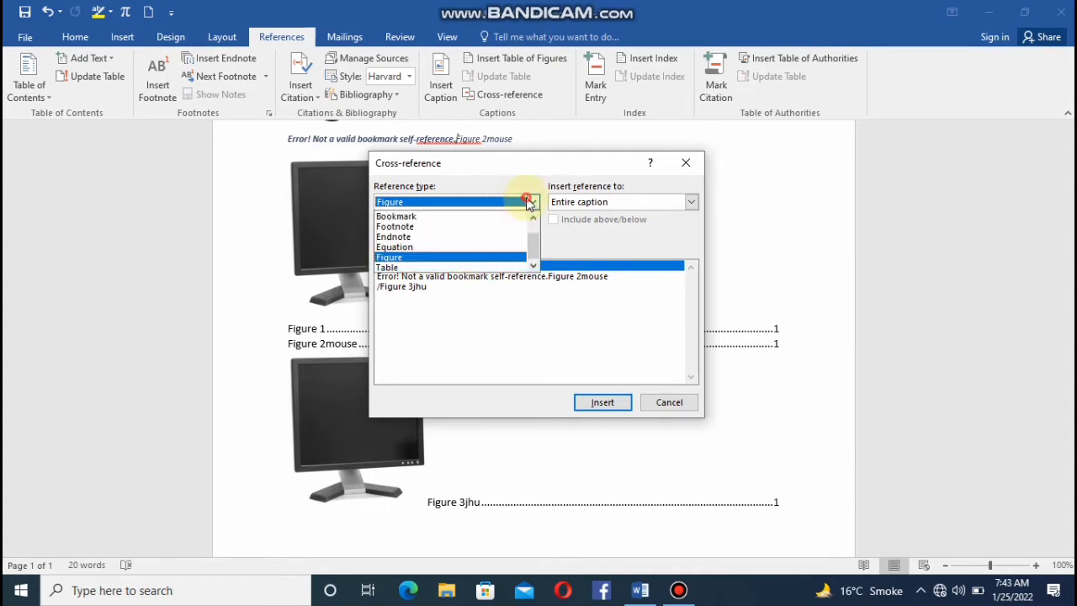
pyautogui.click(495, 258)
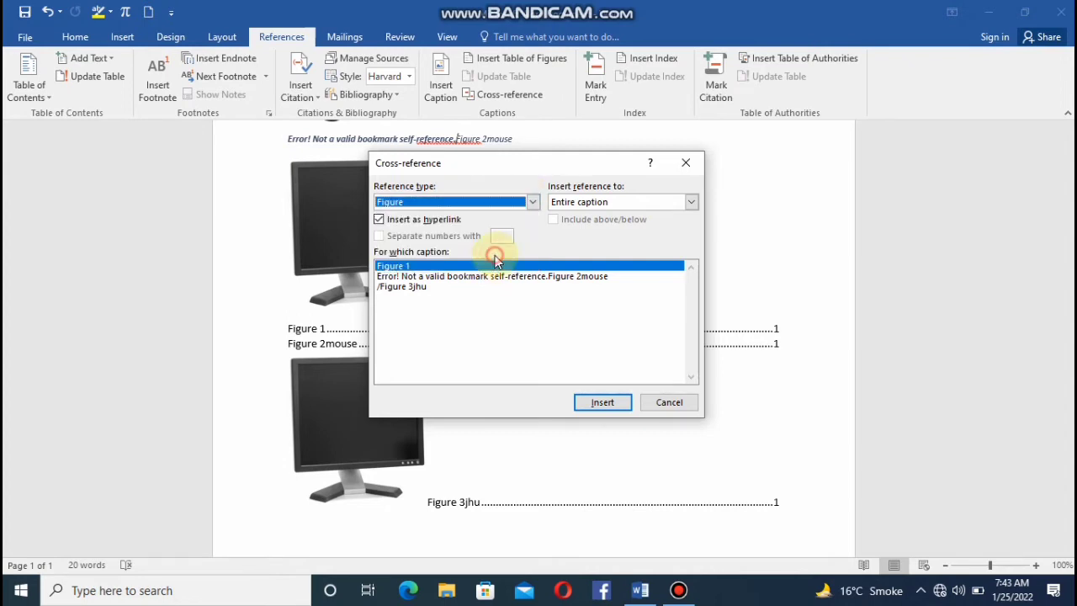
pyautogui.click(690, 202)
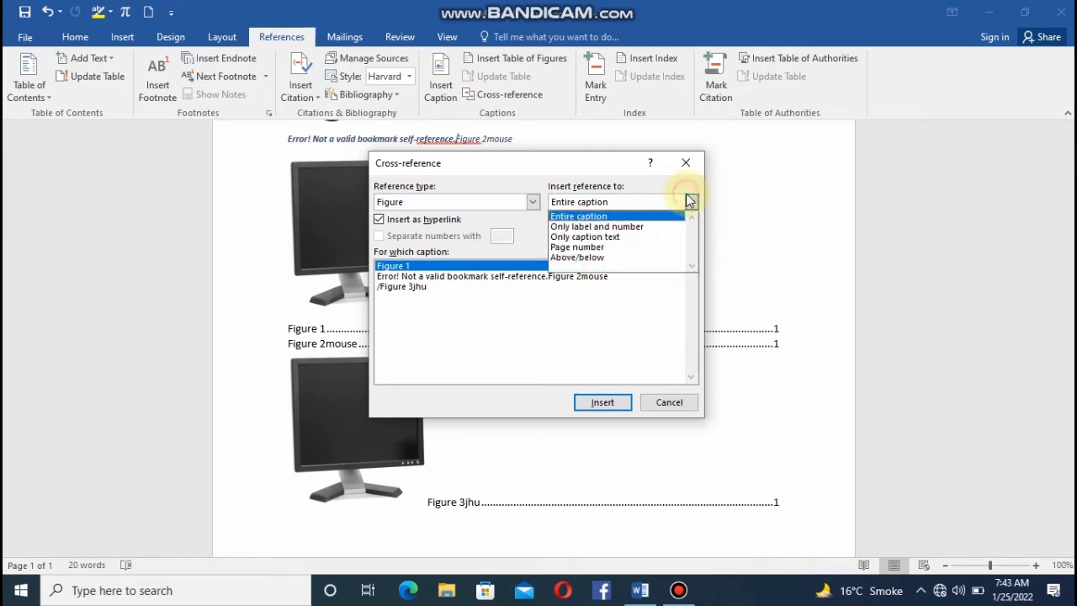
pyautogui.click(689, 203)
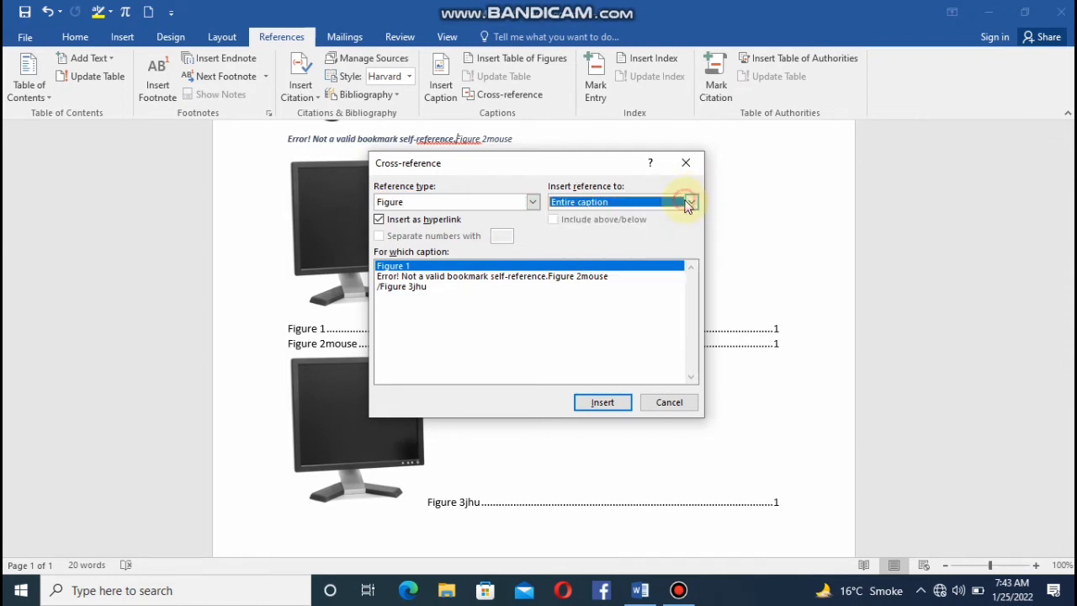
pyautogui.click(537, 278)
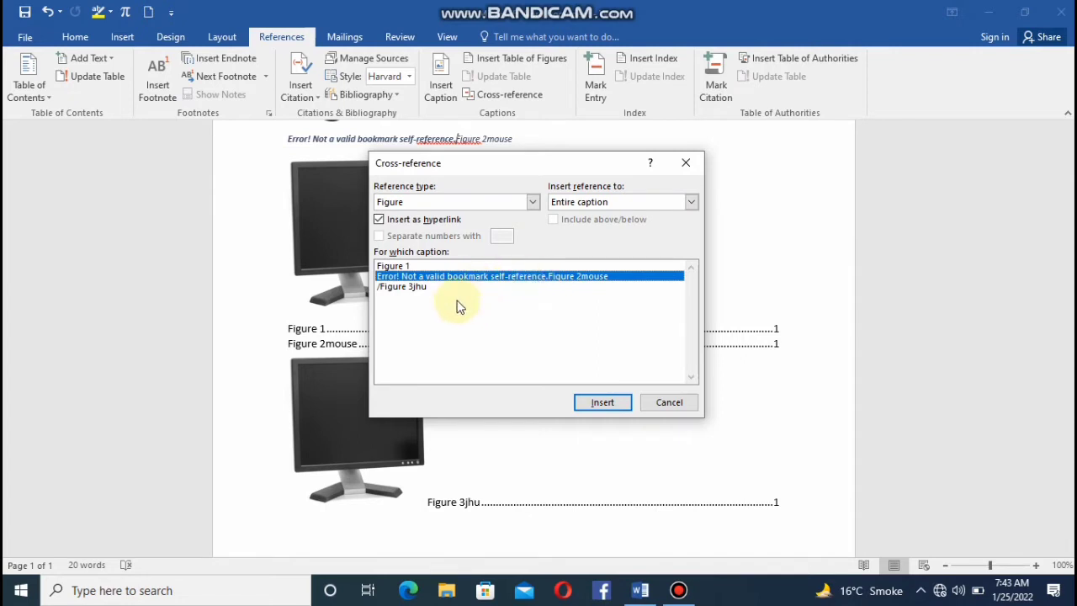
pyautogui.click(420, 289)
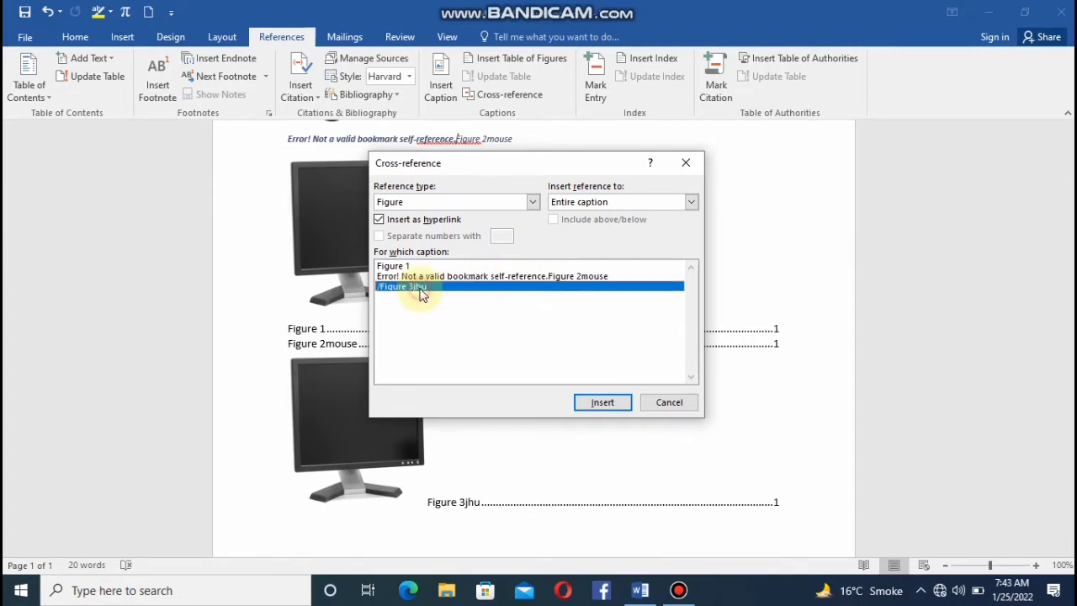
pyautogui.click(603, 403)
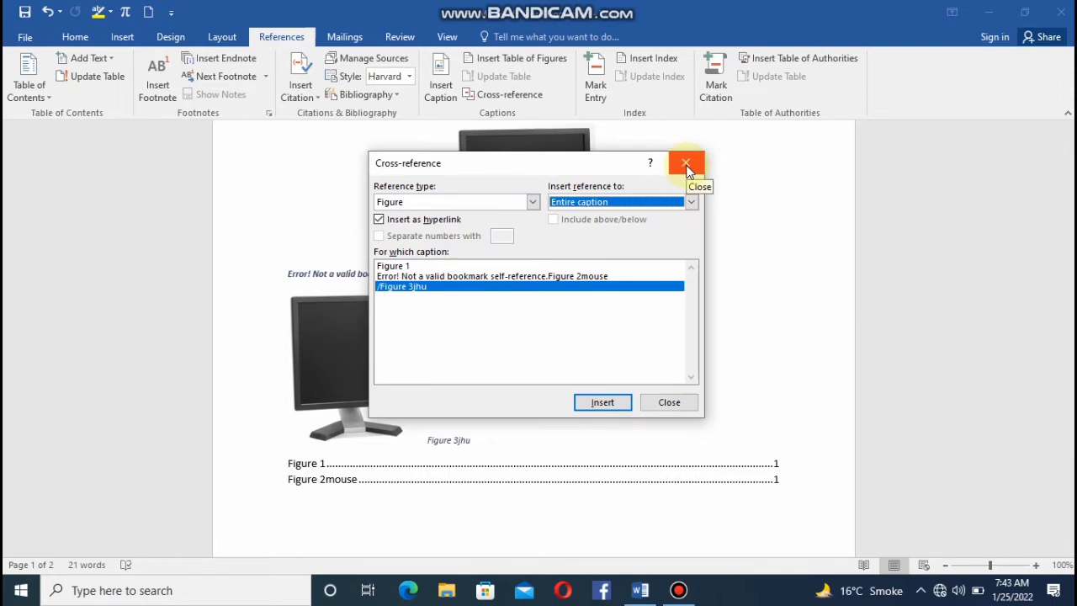
# Try to insert a cross-reference to the entire Figure 1 caption and close the Cross-reference dialog.
pyautogui.click(496, 267)
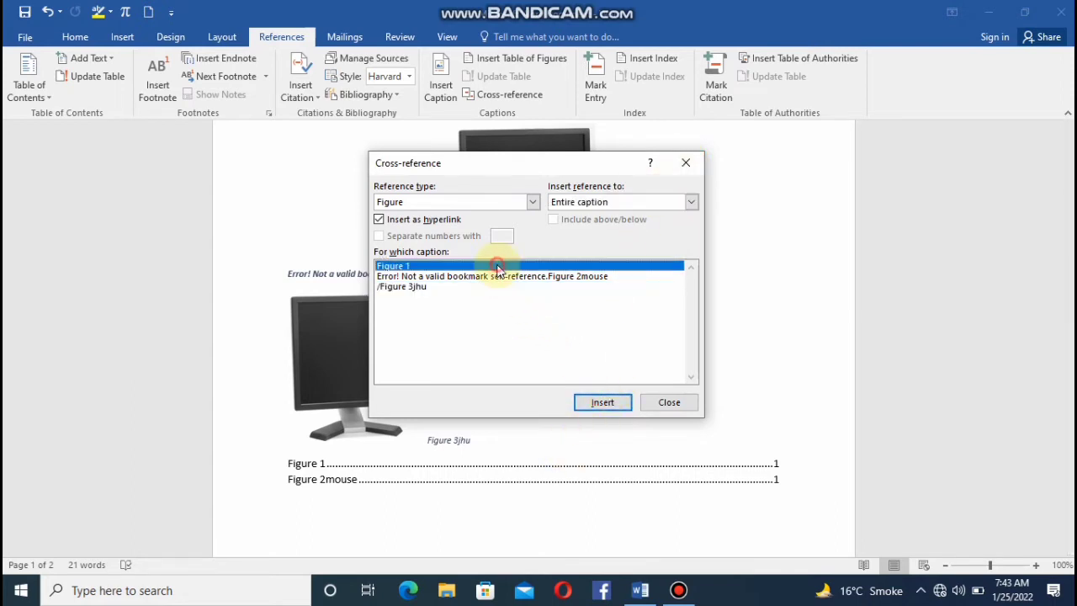
pyautogui.click(599, 403)
pyautogui.click(660, 404)
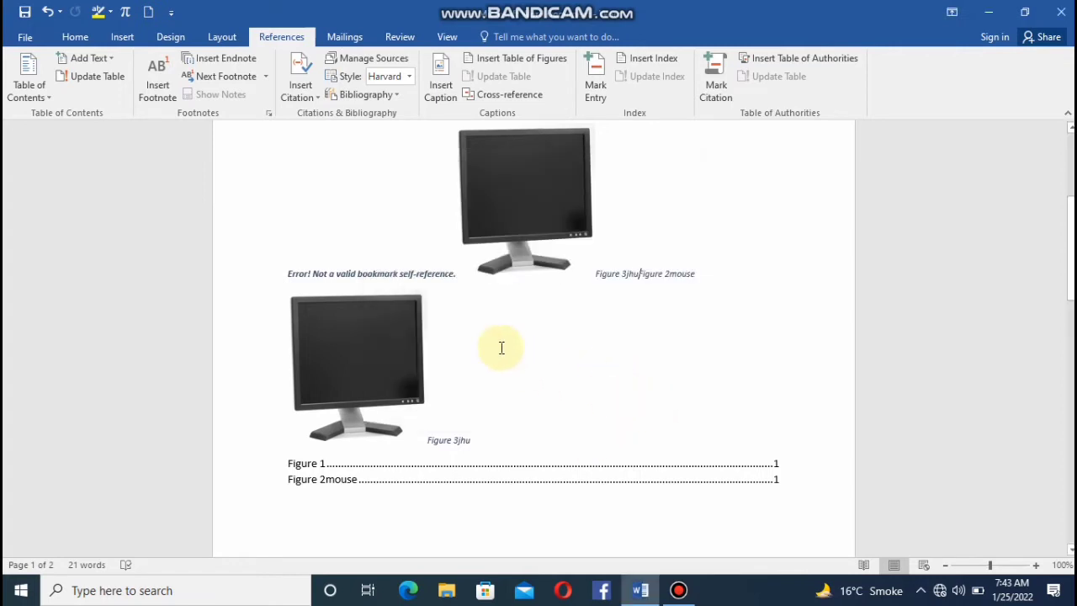
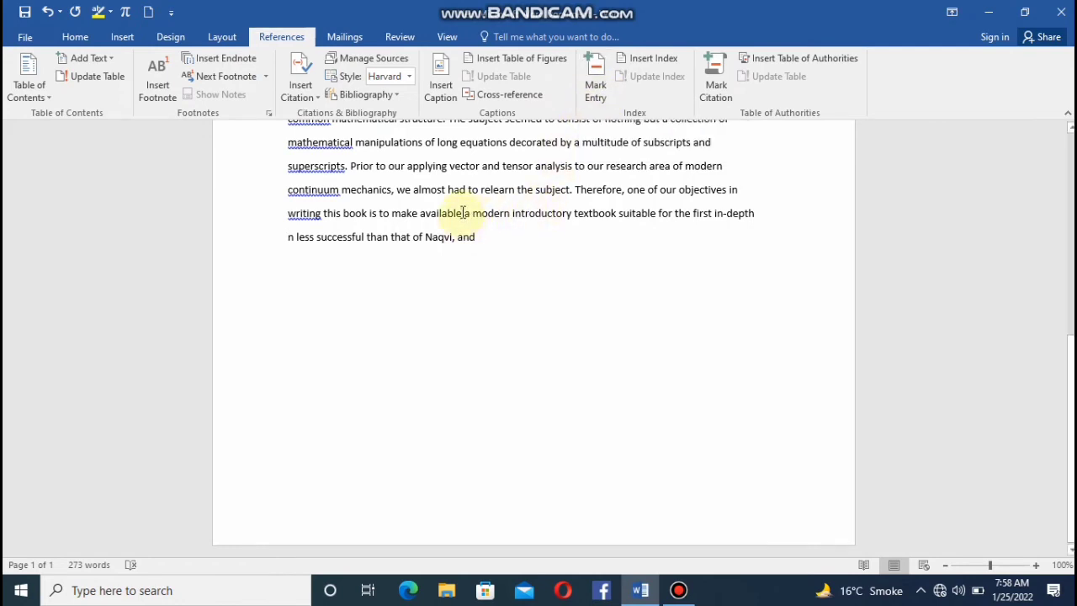
# Mark the word "available" as an index entry with subentry "writing" and the "See" cross-reference option.
pyautogui.moveTo(461, 213); pyautogui.dragTo(420, 213)
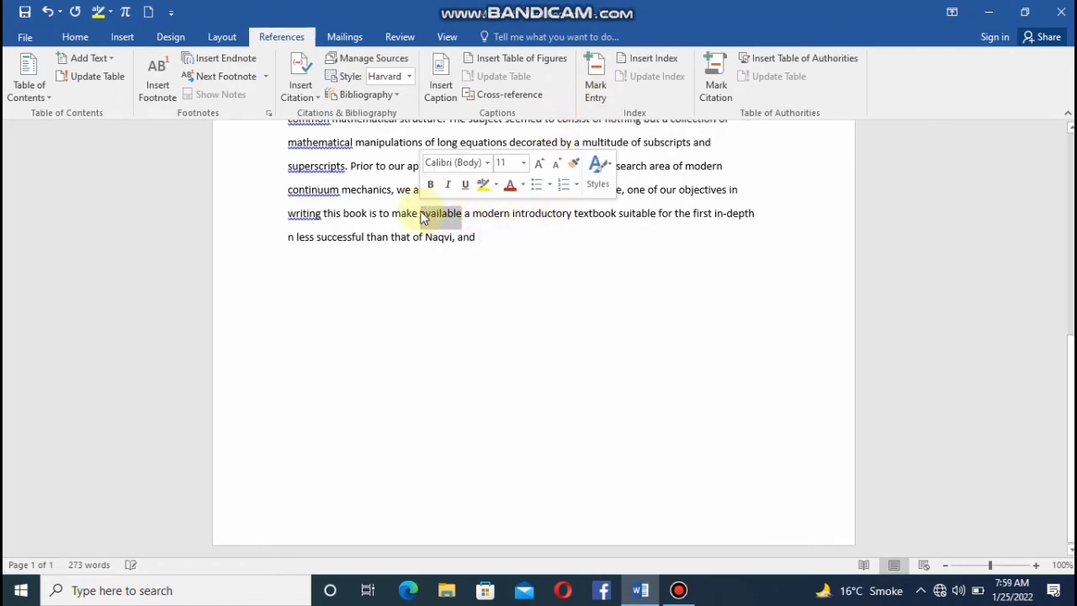
pyautogui.click(596, 92)
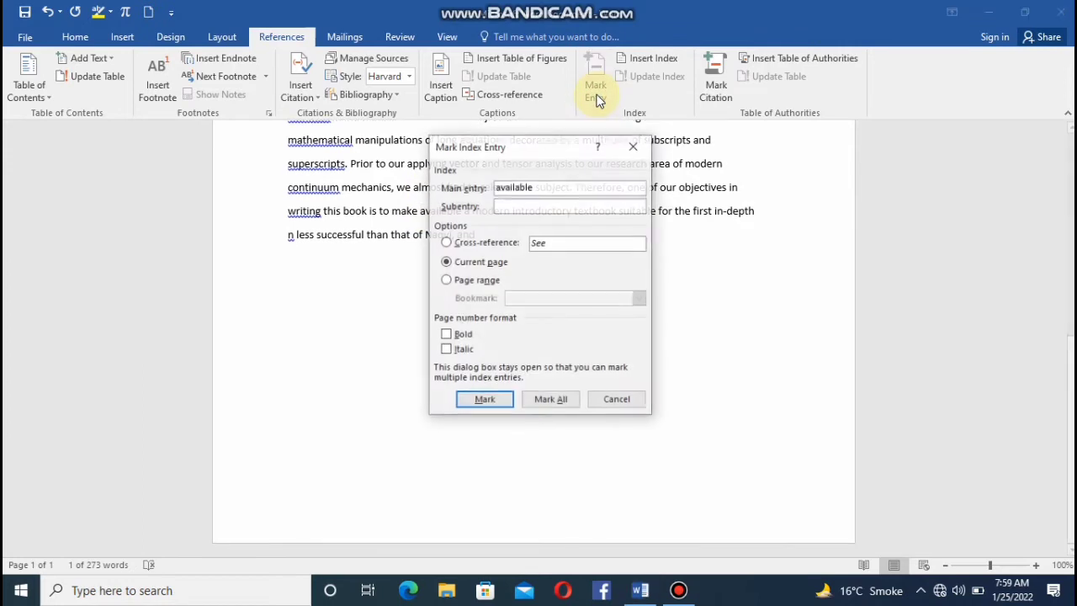
pyautogui.click(510, 209)
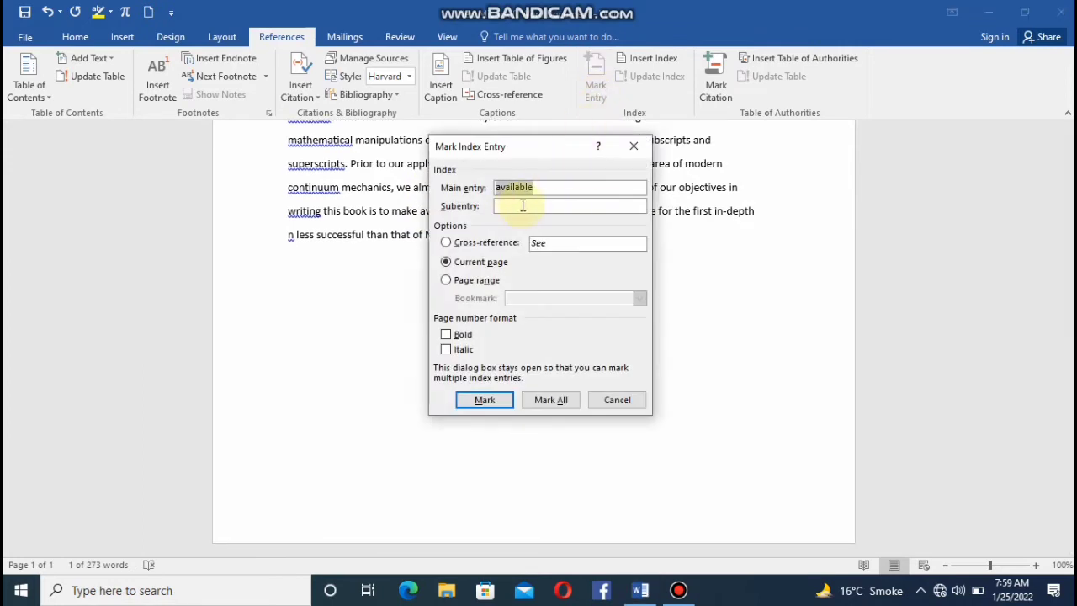
pyautogui.click(523, 204)
pyautogui.write('writing')
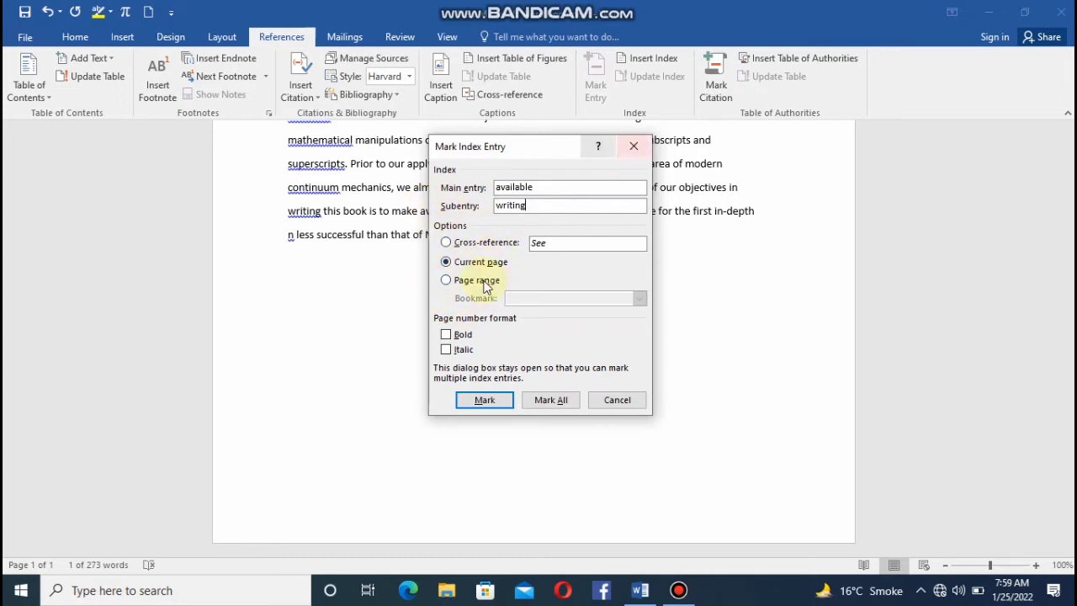
pyautogui.click(449, 243)
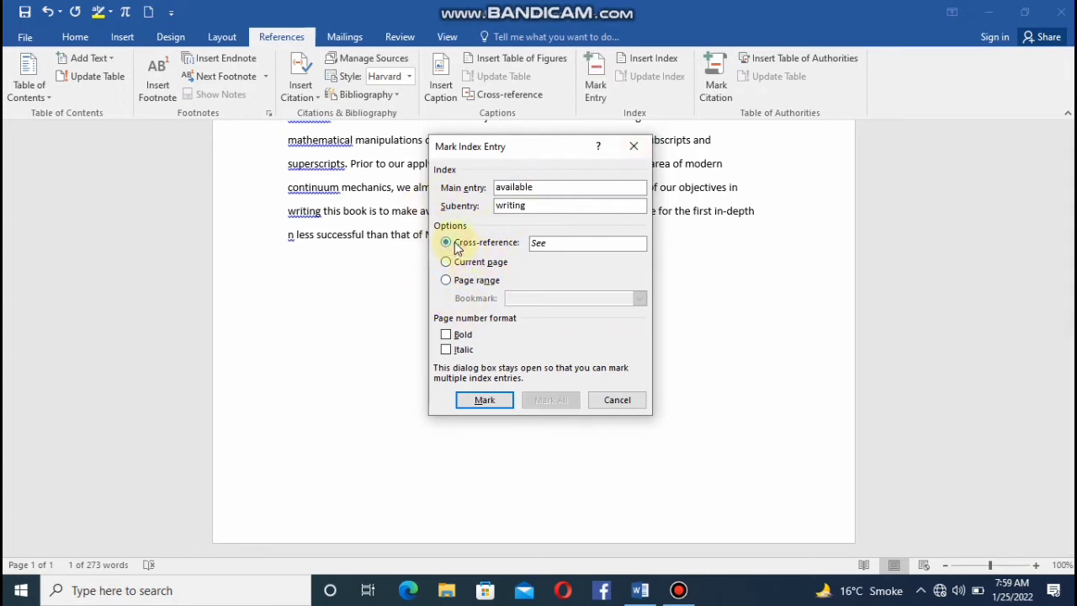
pyautogui.click(497, 401)
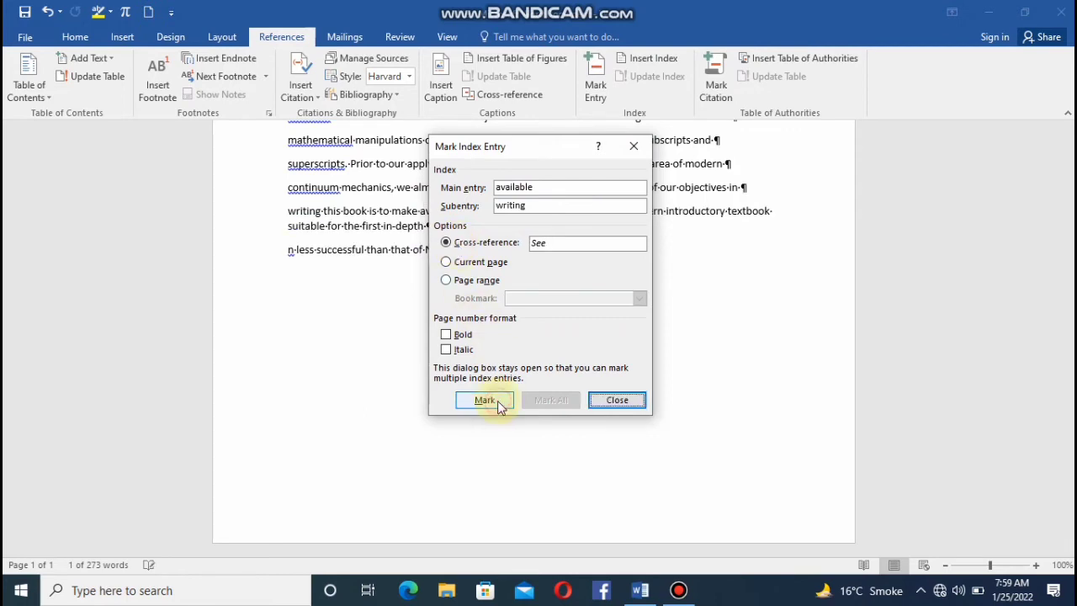
pyautogui.click(634, 147)
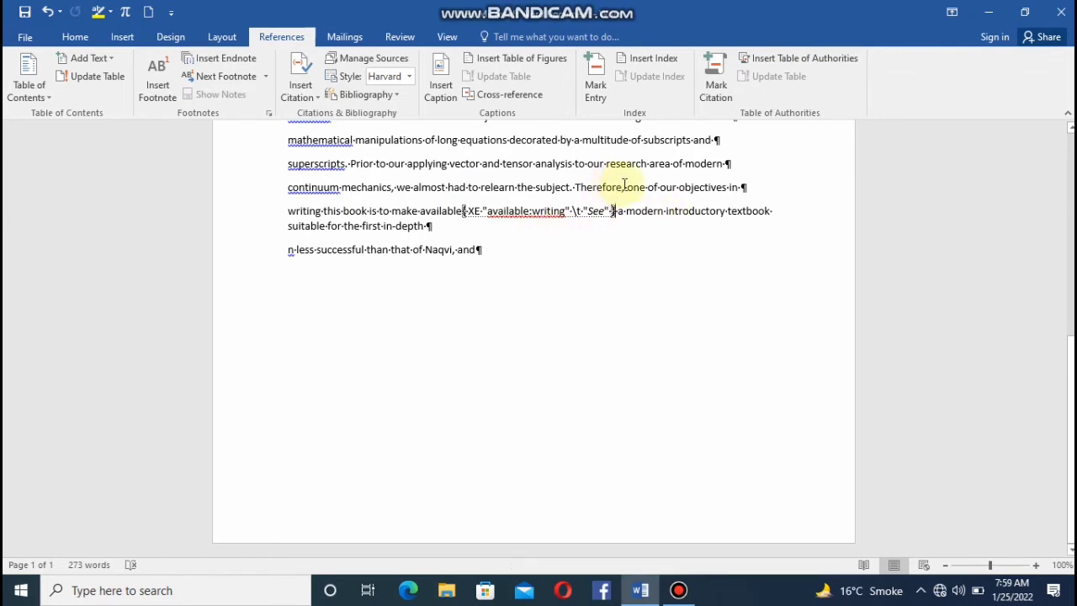
# Mark "Therefore," as an index entry with subentry "area", referring to the current page.
pyautogui.moveTo(623, 186); pyautogui.dragTo(575, 187)
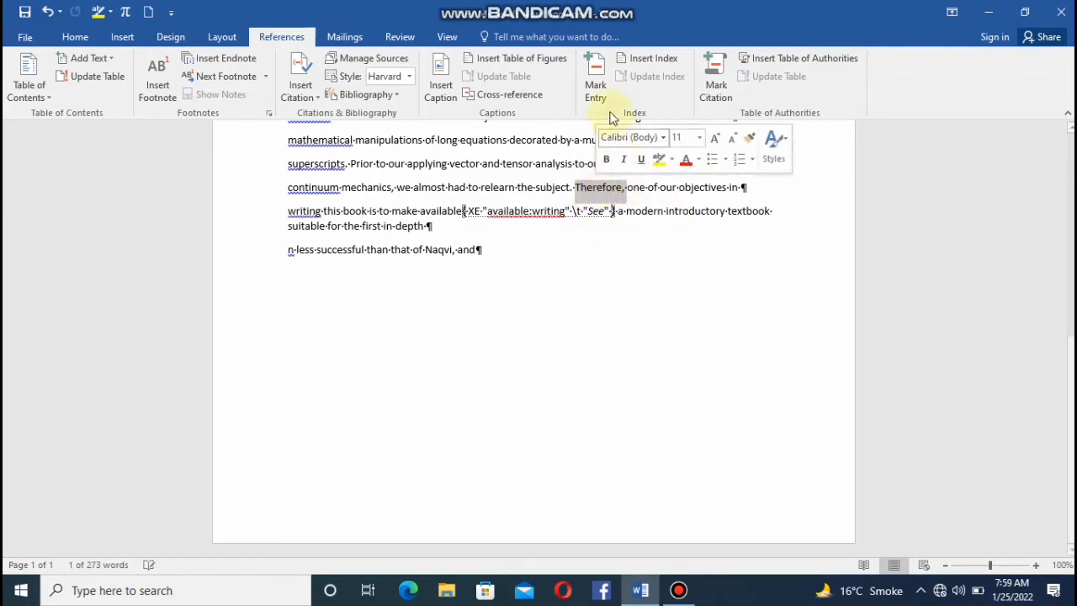
pyautogui.click(596, 89)
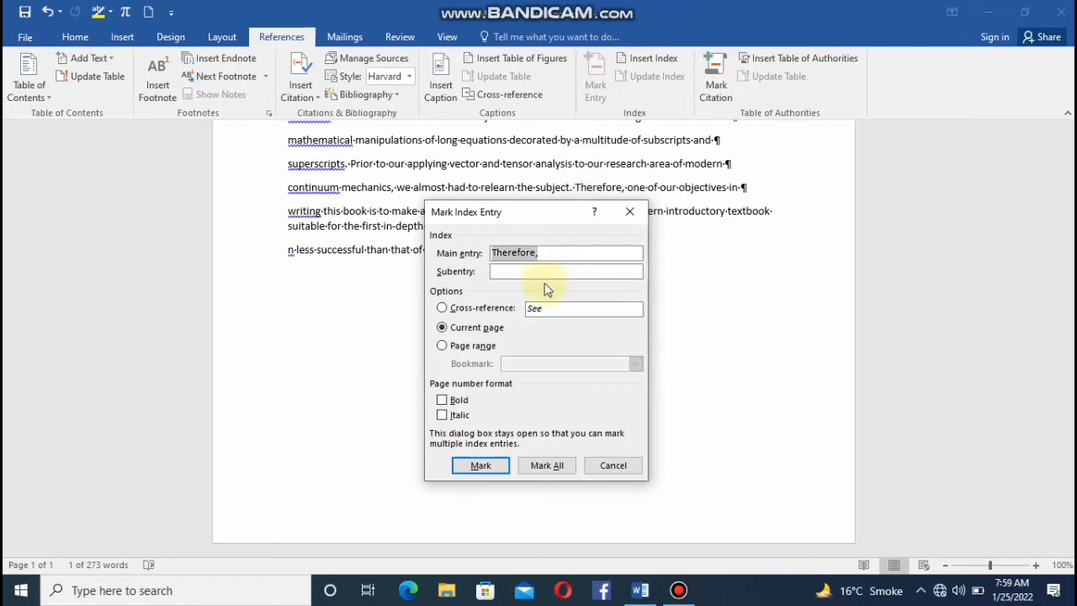
pyautogui.click(535, 265)
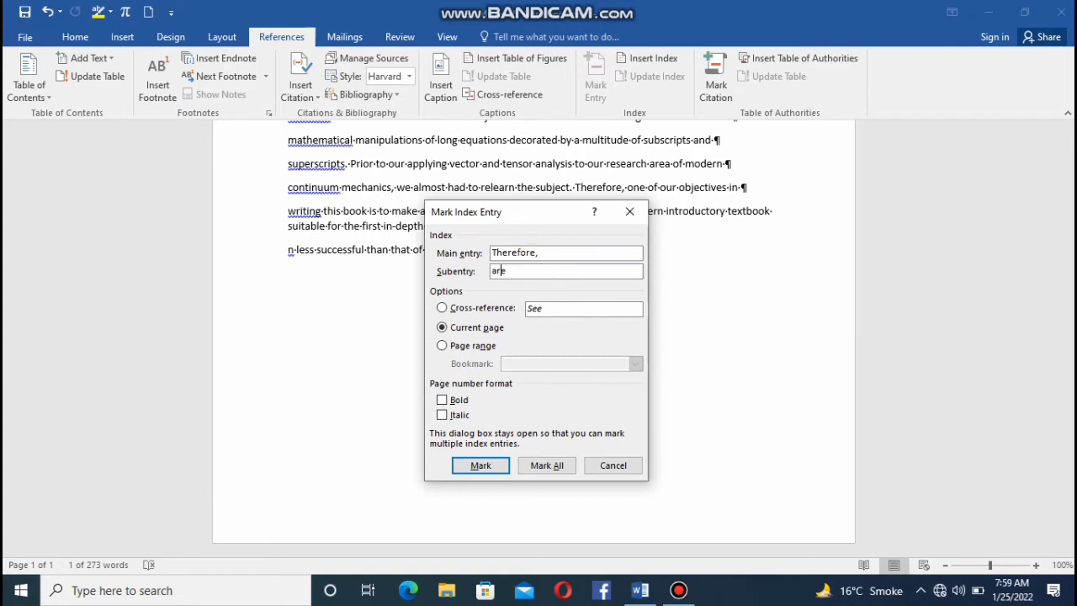
pyautogui.click(484, 467)
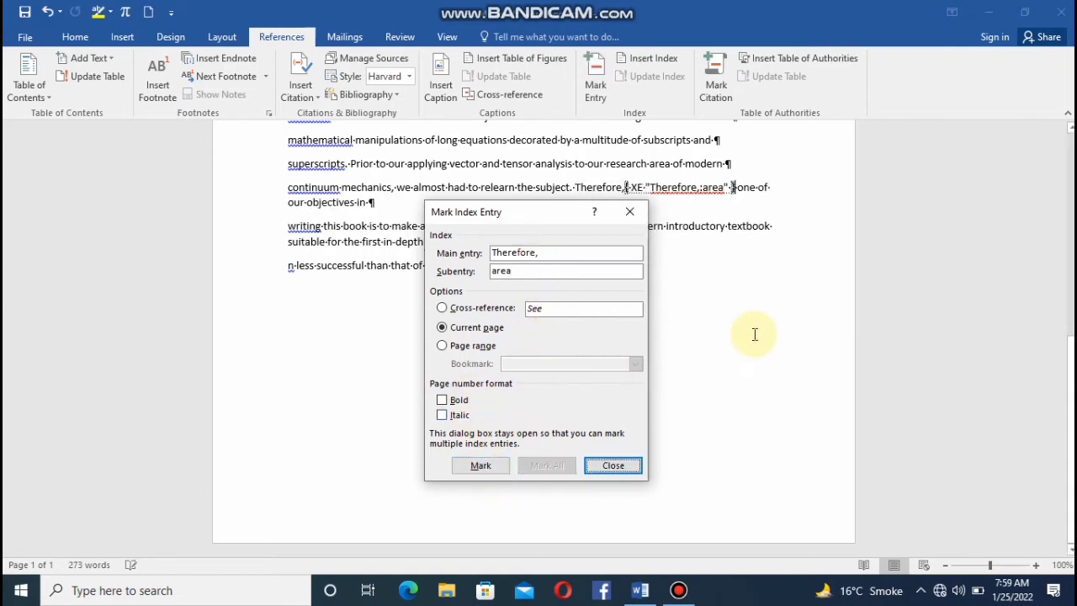
pyautogui.click(629, 212)
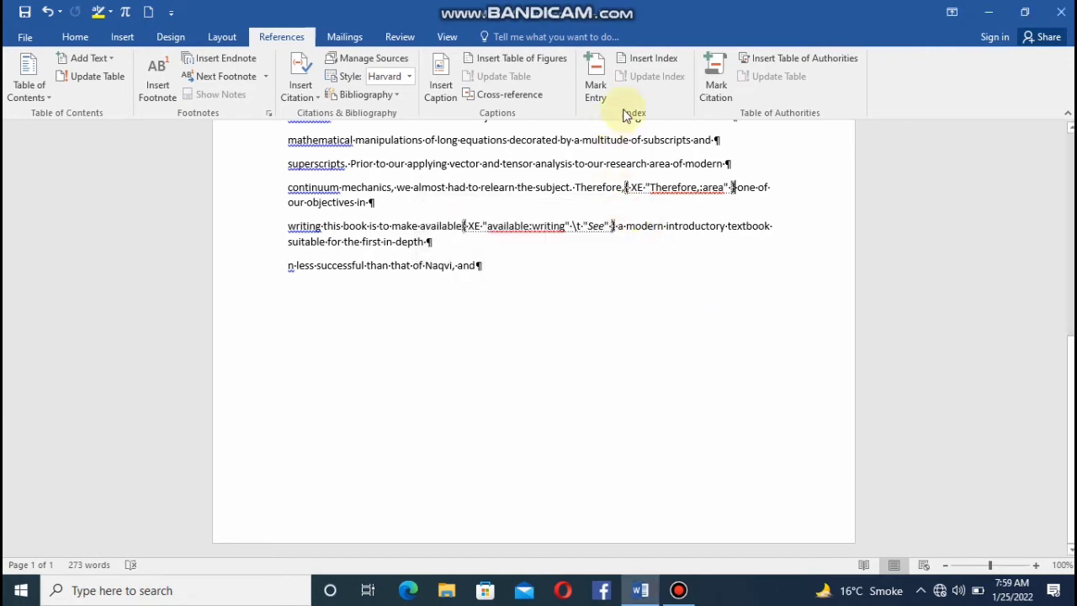
# Insert an indented two-column index in the template format after the "Therefore," entry and hide the formatting marks.
pyautogui.click(665, 59)
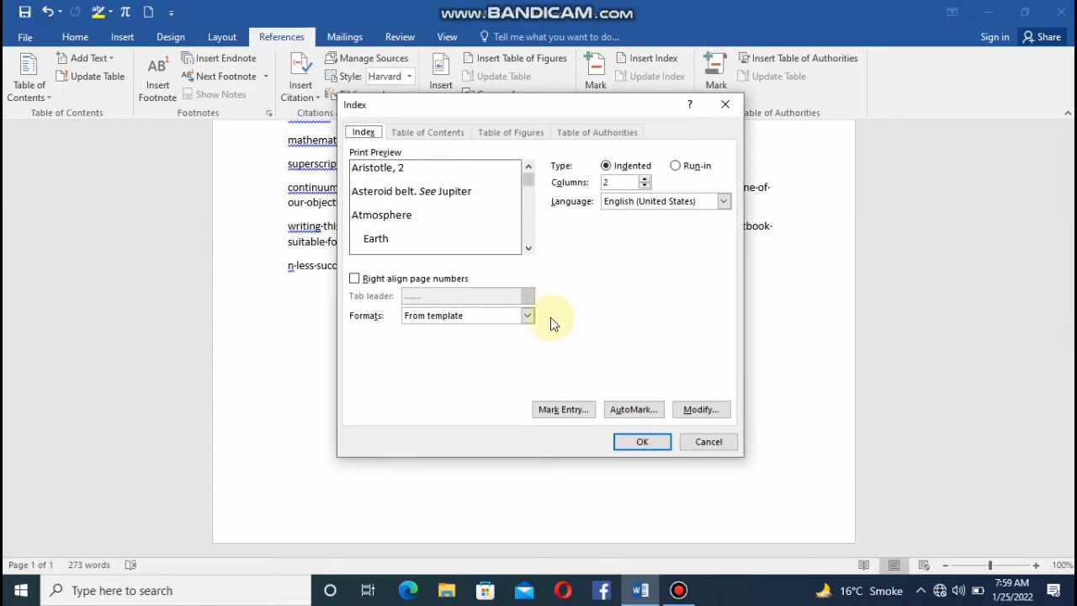
pyautogui.click(636, 446)
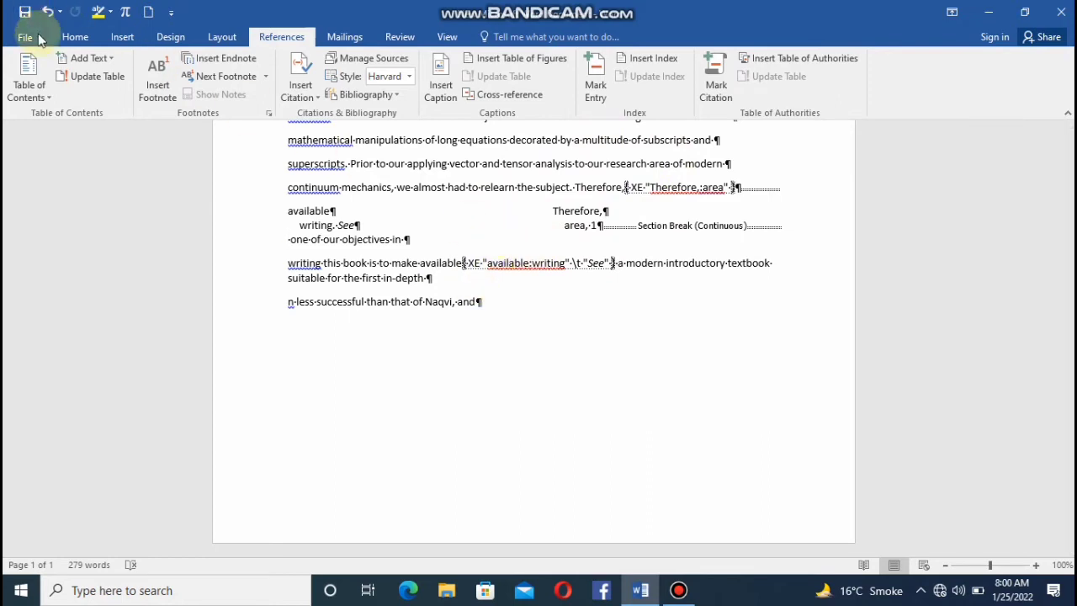
pyautogui.click(74, 37)
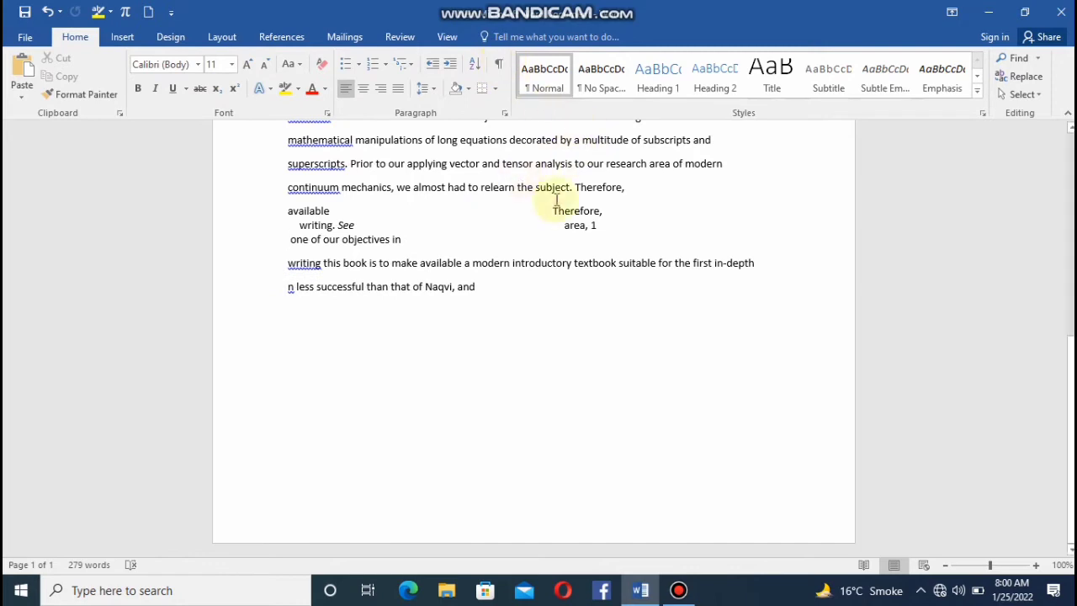
pyautogui.click(281, 36)
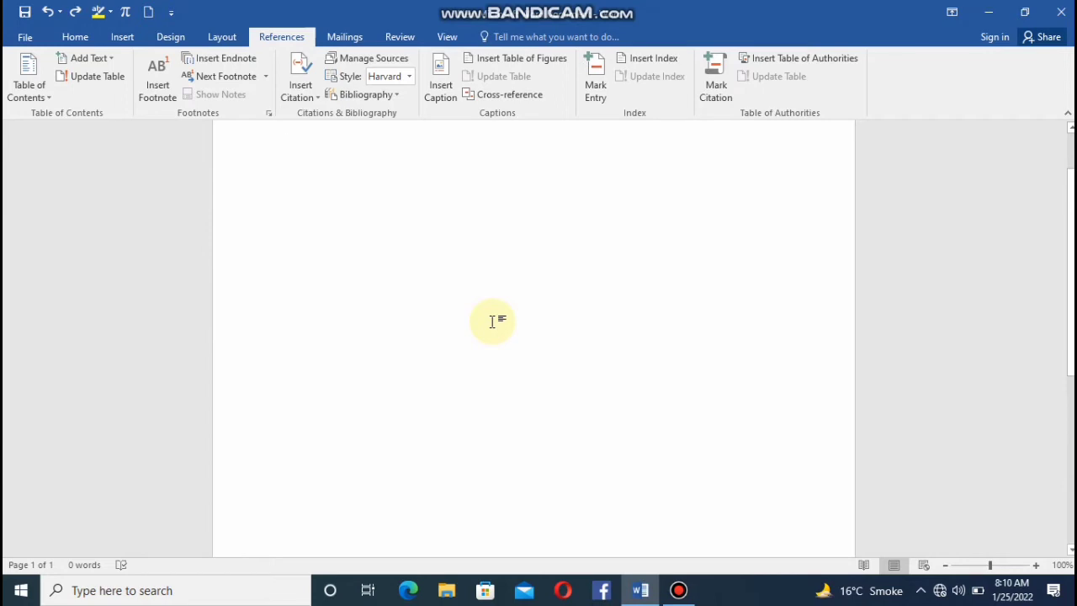
# Add a page break in the blank document and place the cursor at the start of the second page.
pyautogui.hotkey('ctrl', 'Return')
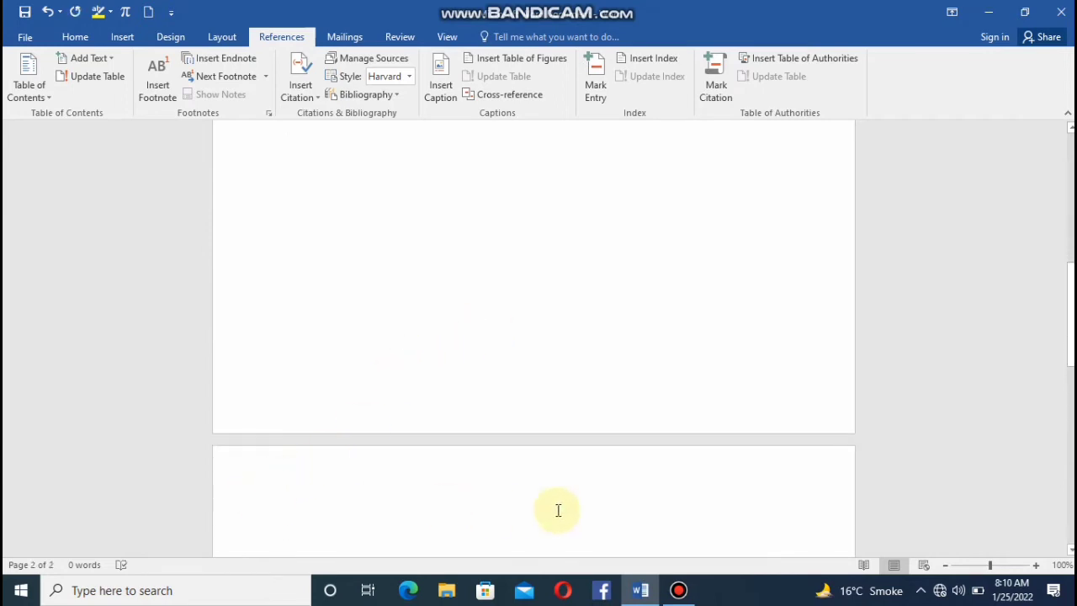
pyautogui.moveTo(1071, 346); pyautogui.dragTo(1071, 378)
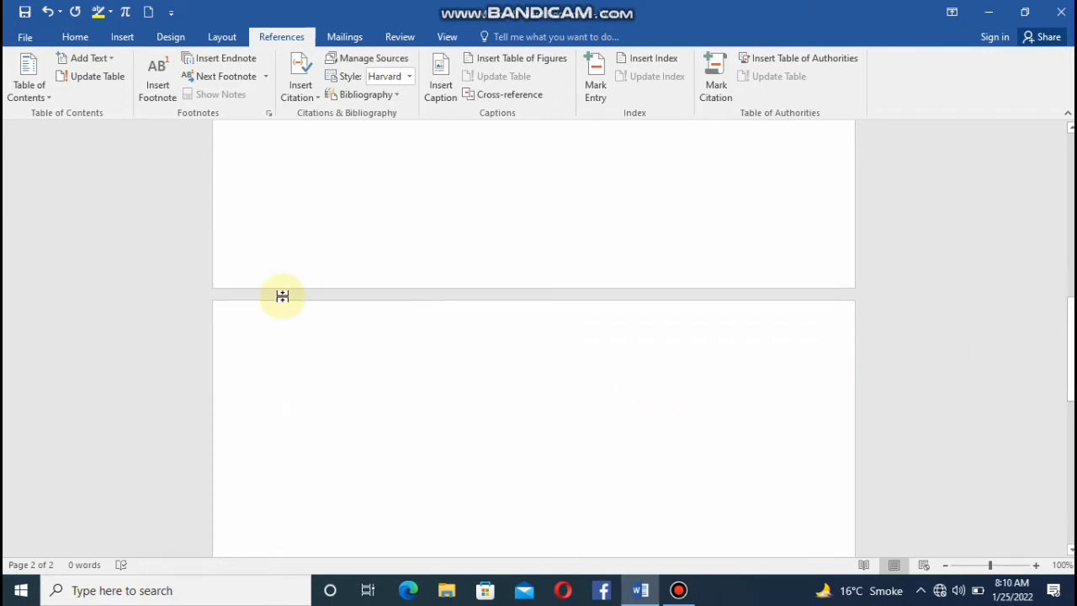
pyautogui.click(289, 385)
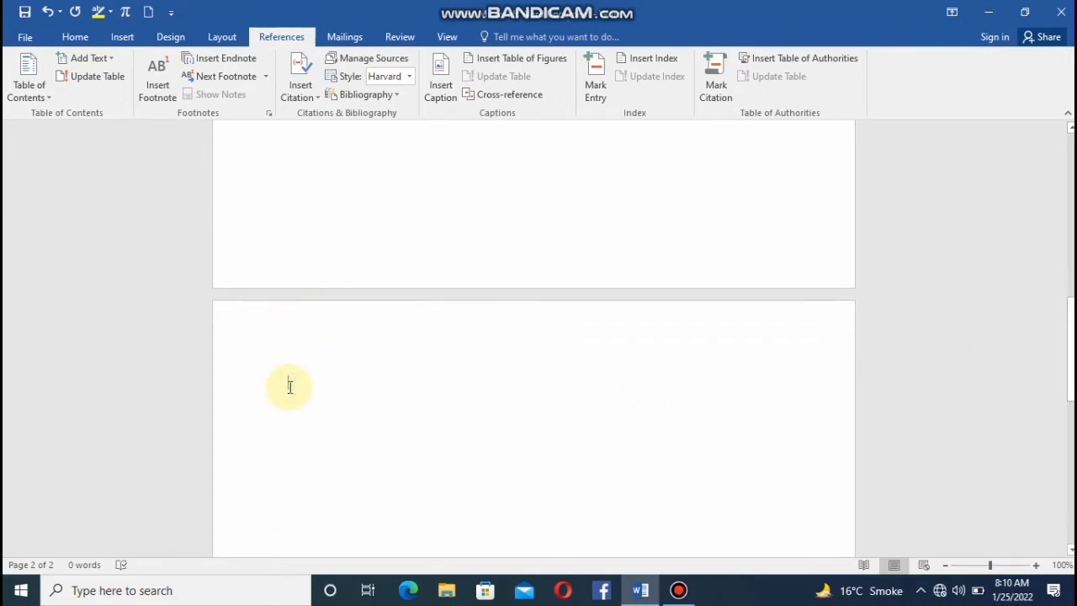
# Enter the words Orange, Car, Book and Lemon on separate lines of the second page.
pyautogui.write('oran')
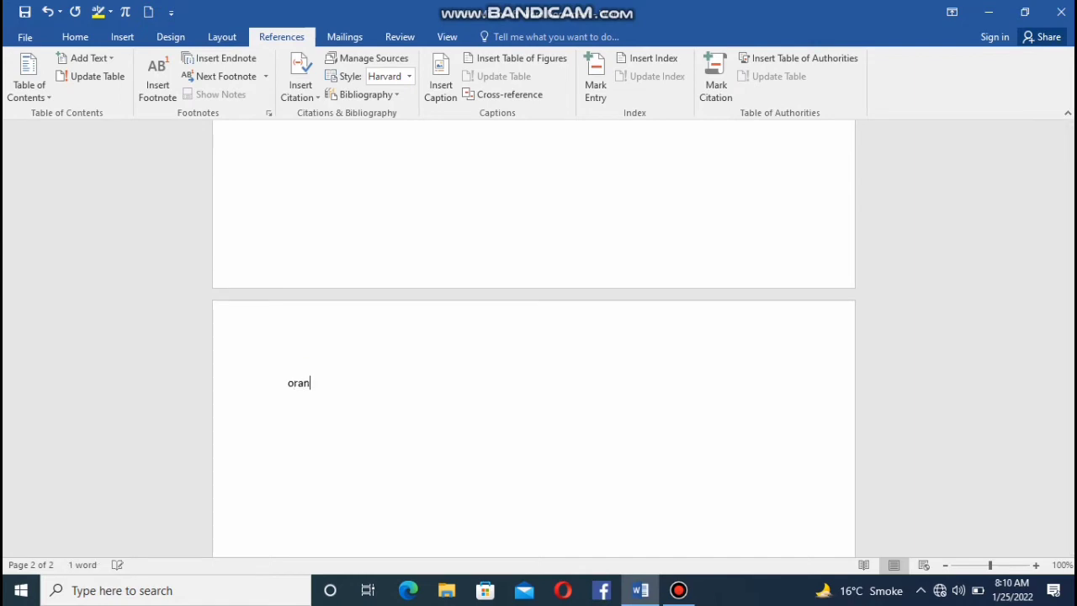
pyautogui.write('ge')
pyautogui.press('Return')
pyautogui.write('car')
pyautogui.press('Return')
pyautogui.write('boo')
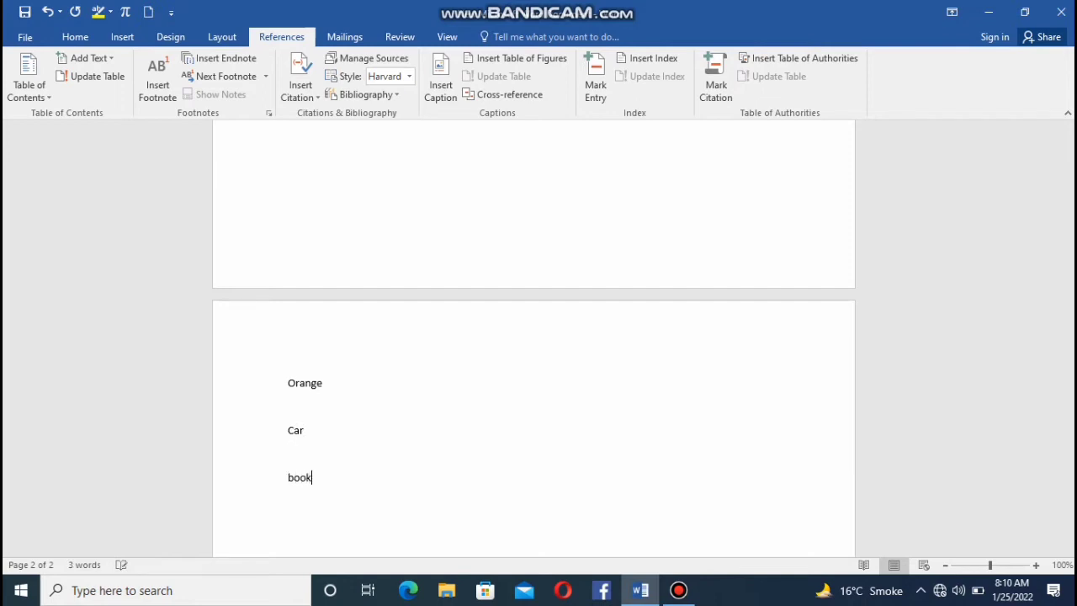
pyautogui.write('k')
pyautogui.press('Return')
pyautogui.press('Return')
pyautogui.press('Return')
pyautogui.press('Return')
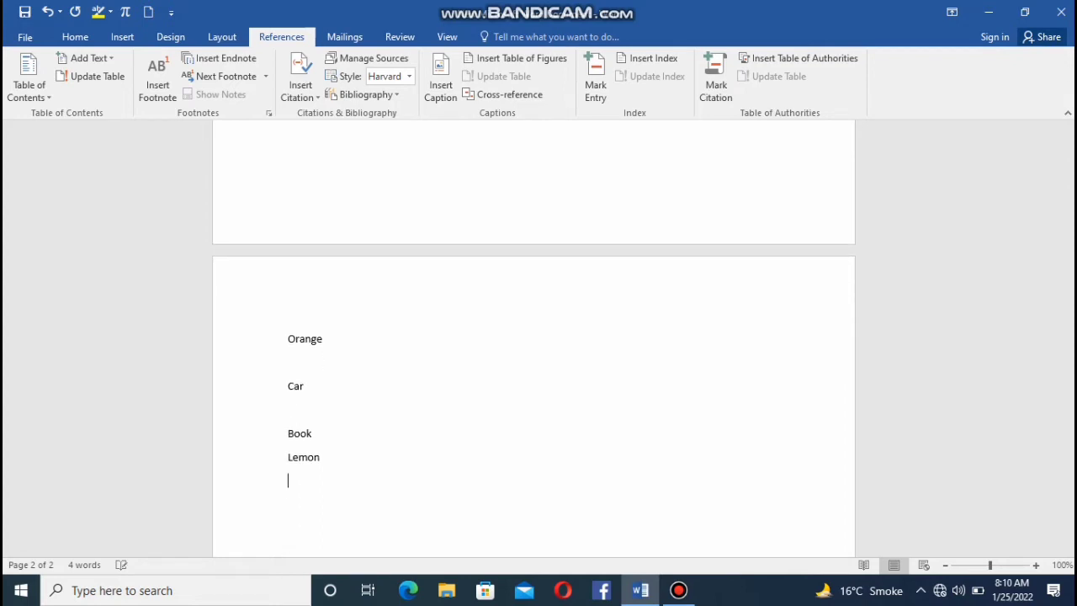
# Replace the word Lemon below Book with "ginger".
pyautogui.press('BackSpace')
pyautogui.press('BackSpace')
pyautogui.press('BackSpace')
pyautogui.write('ginger')
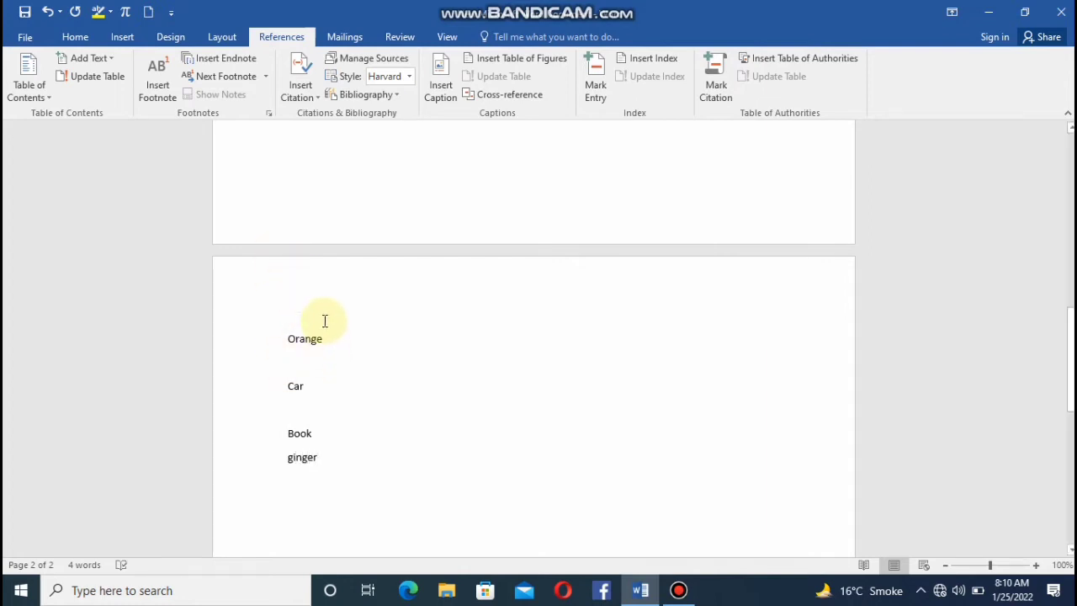
# Mark "Orange" as a table of authorities citation in the "fruits" category and close the dialog.
pyautogui.moveTo(328, 340); pyautogui.dragTo(276, 330)
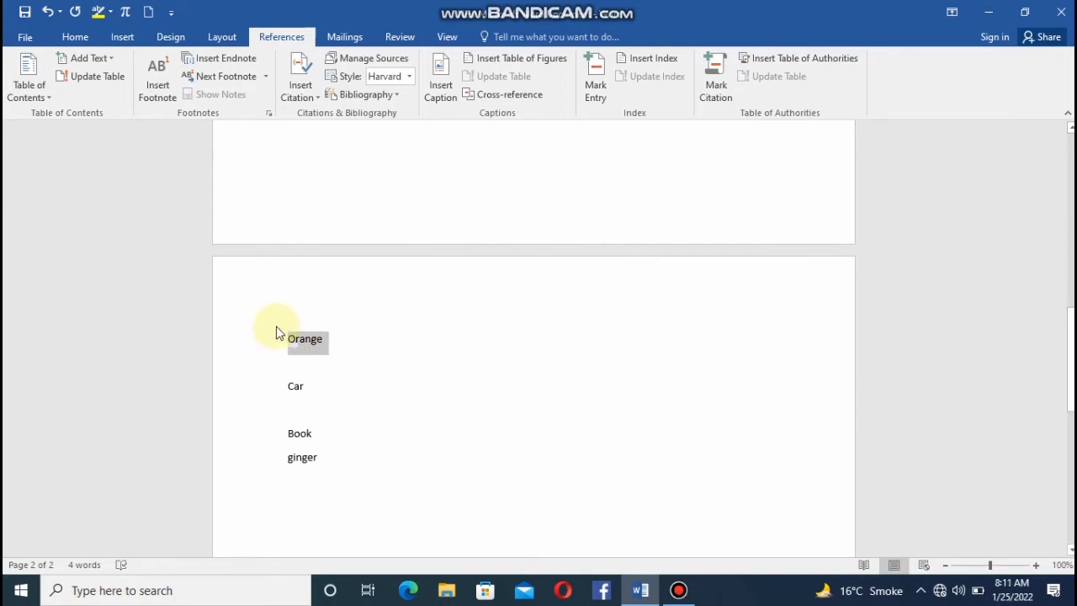
pyautogui.click(714, 99)
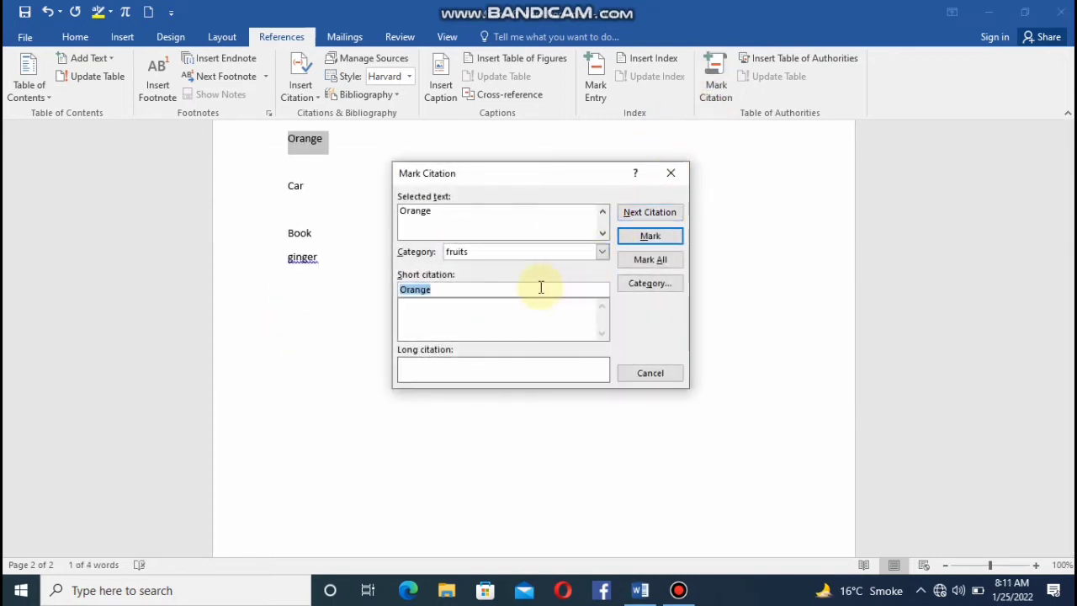
pyautogui.click(601, 254)
pyautogui.click(600, 254)
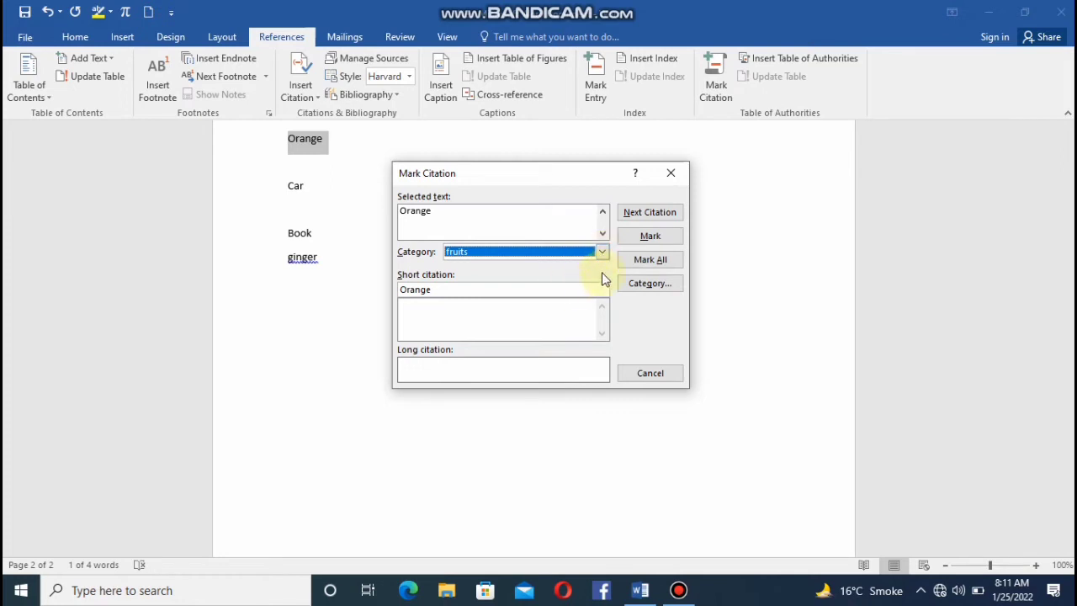
pyautogui.click(647, 238)
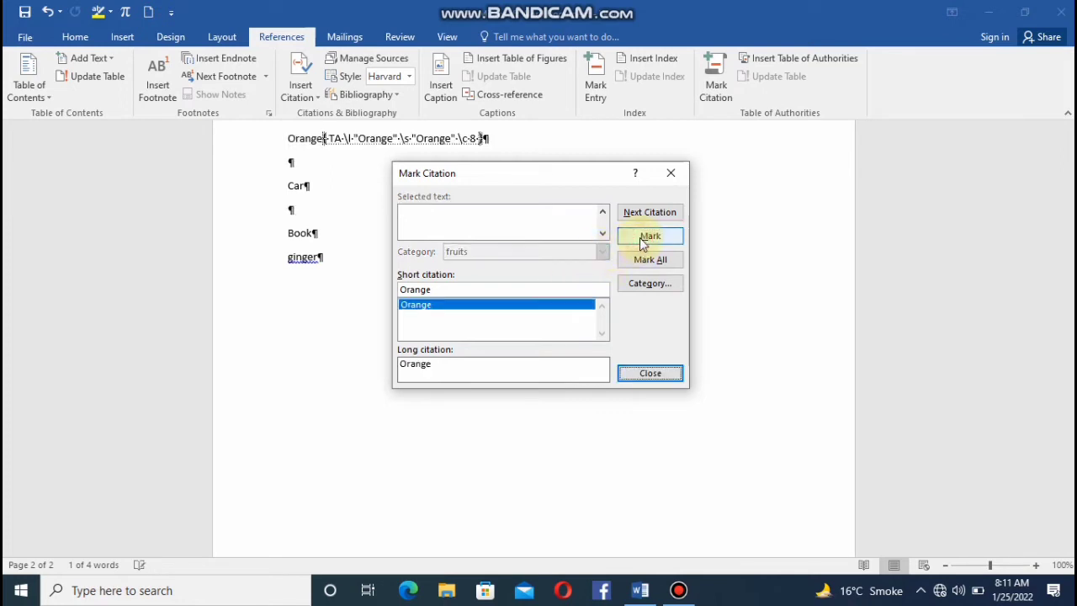
pyautogui.click(671, 175)
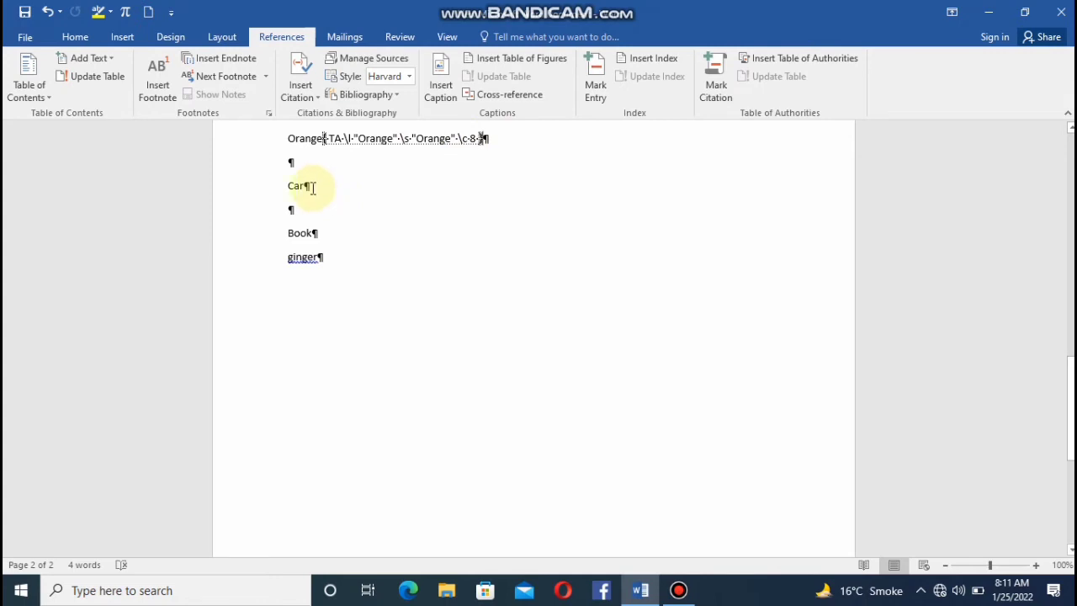
# Start marking a citation for "Car" and rename citation category 9 to "vehicle".
pyautogui.moveTo(315, 185); pyautogui.dragTo(272, 187)
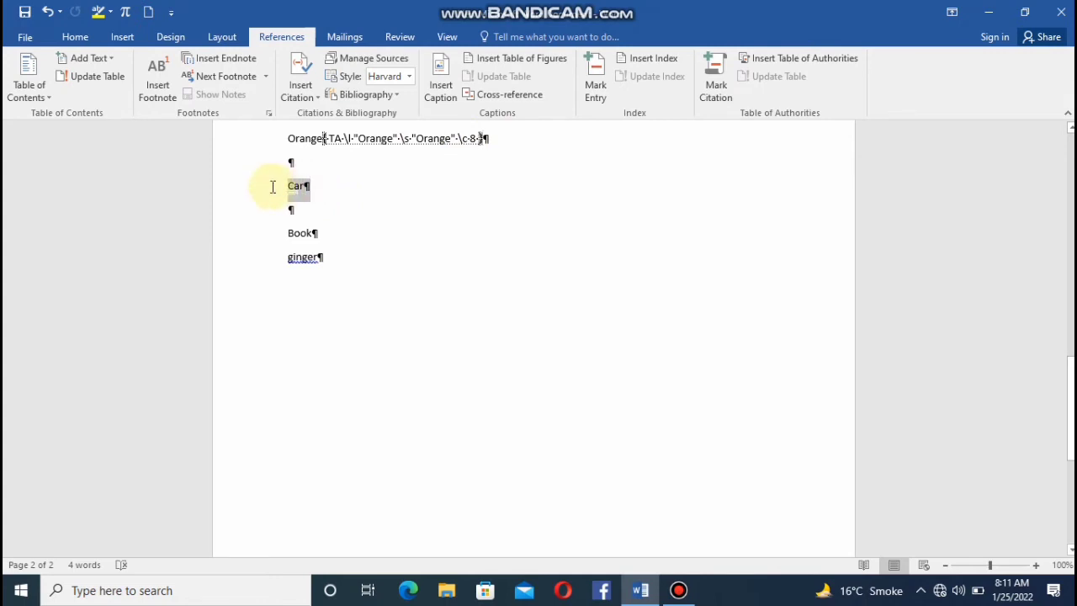
pyautogui.click(715, 84)
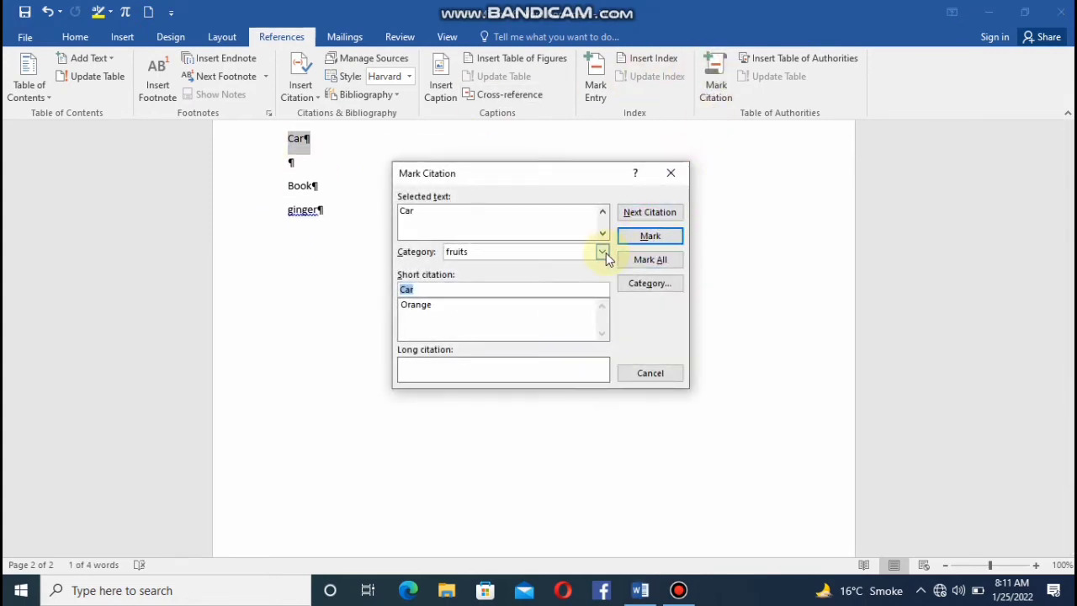
pyautogui.click(663, 282)
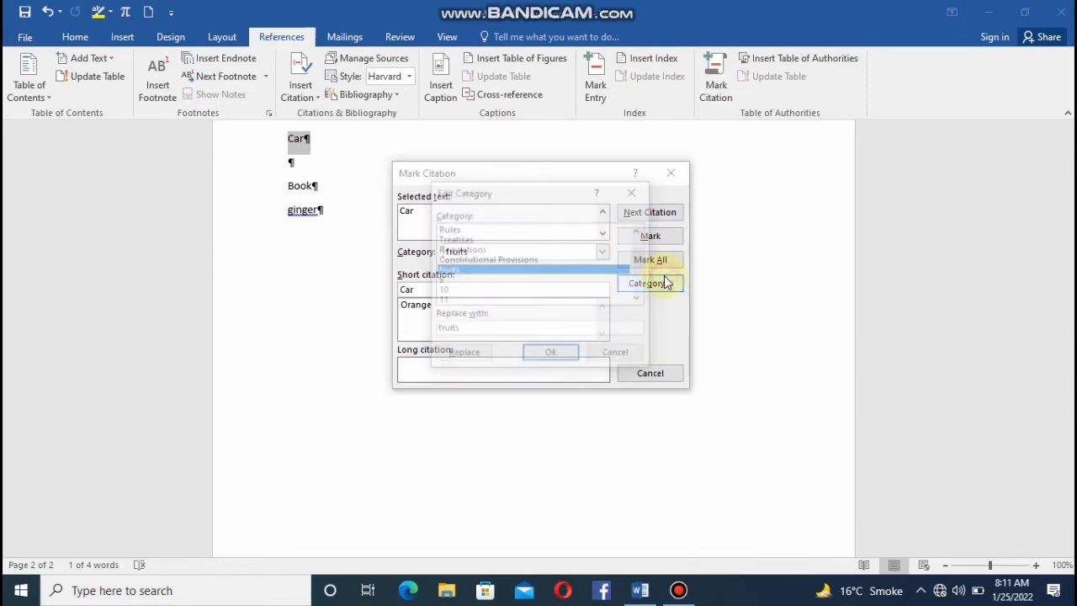
pyautogui.click(497, 282)
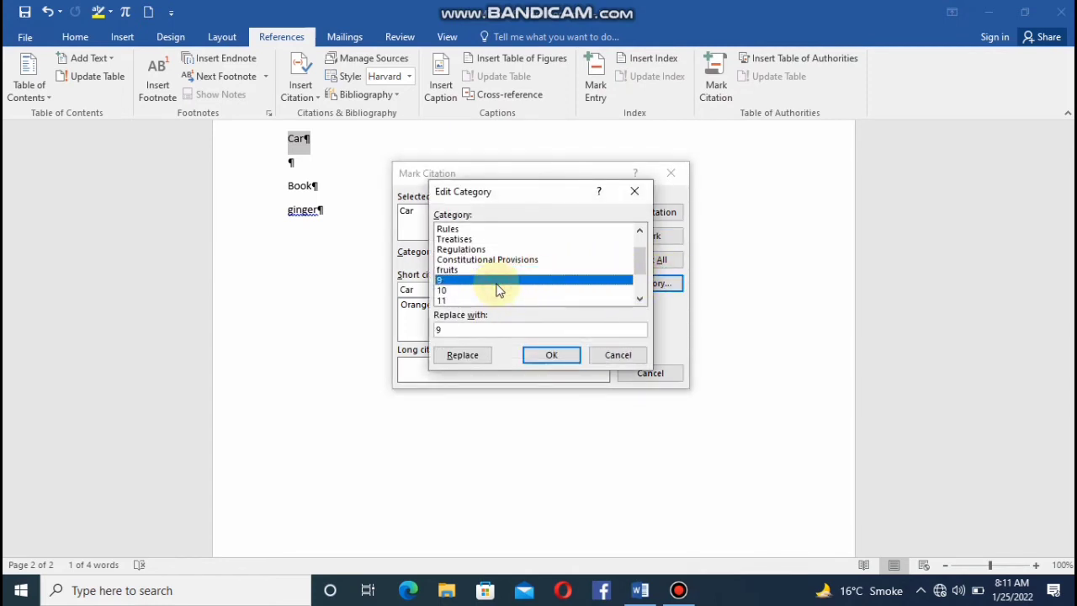
pyautogui.click(490, 329)
pyautogui.press('BackSpace')
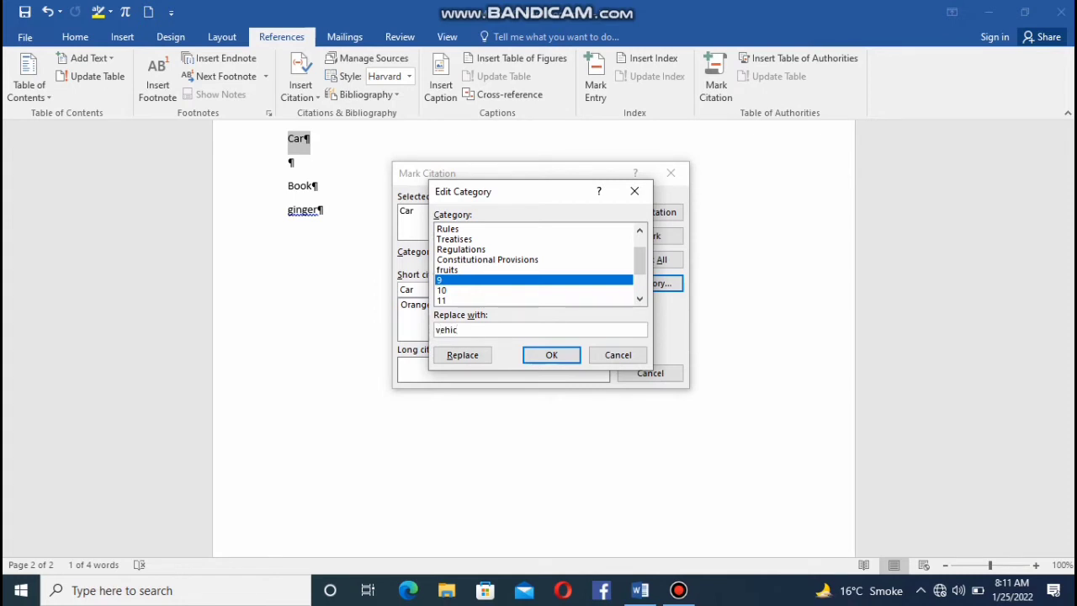
pyautogui.click(476, 357)
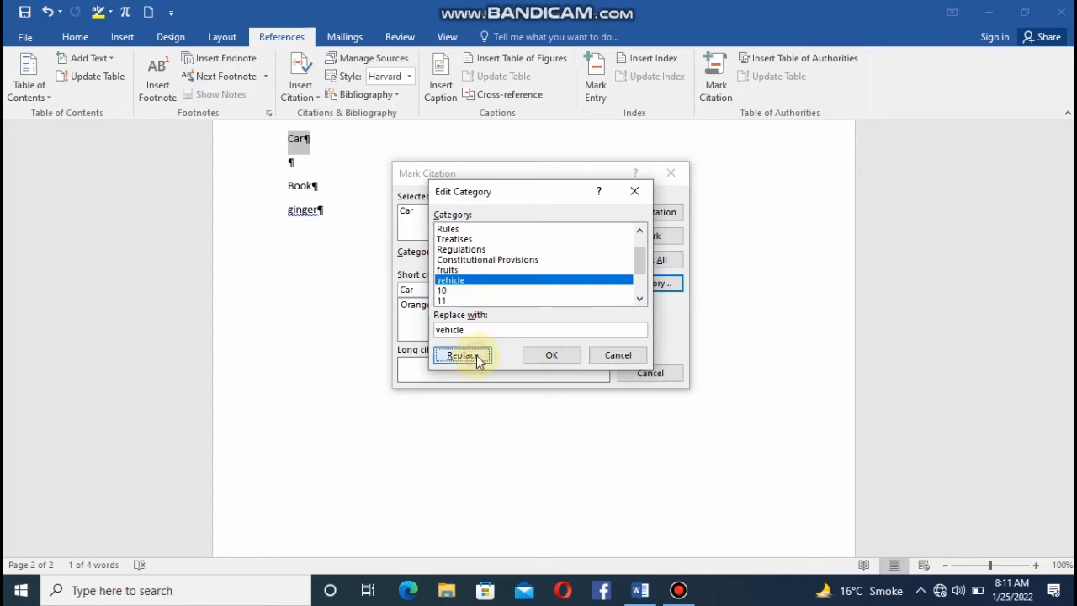
pyautogui.click(548, 355)
# Assign the "Car" citation to the "vehicle" category, mark it, and close the citation dialog.
pyautogui.click(602, 252)
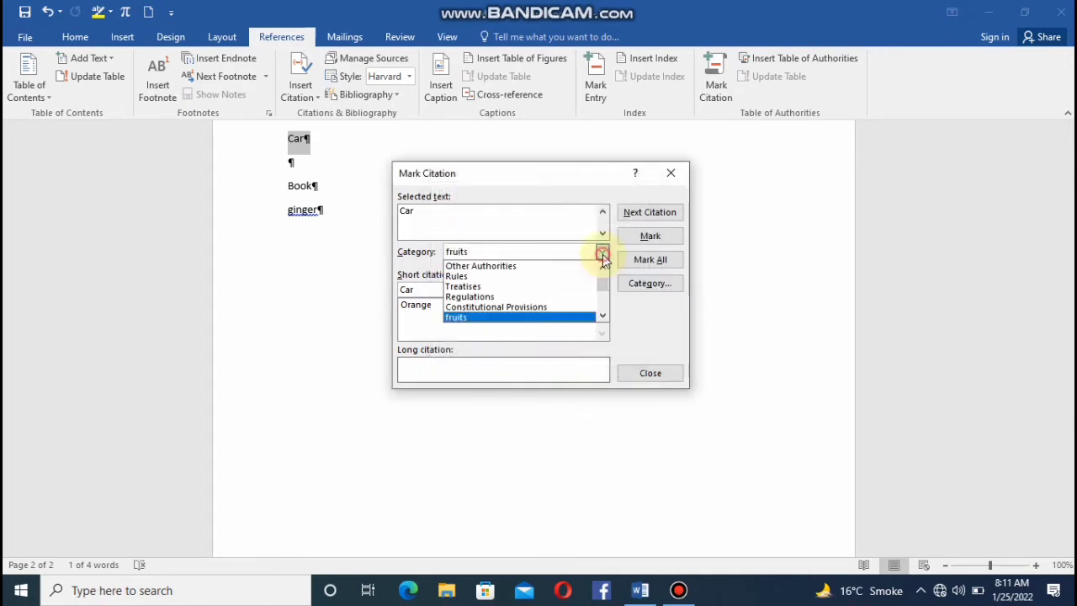
pyautogui.click(601, 317)
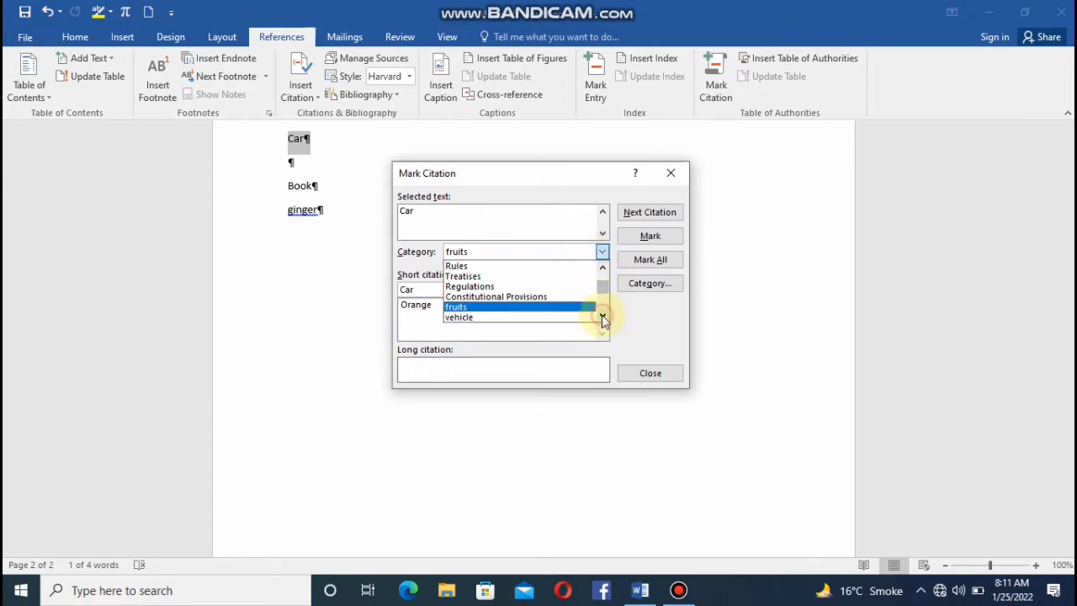
pyautogui.click(602, 316)
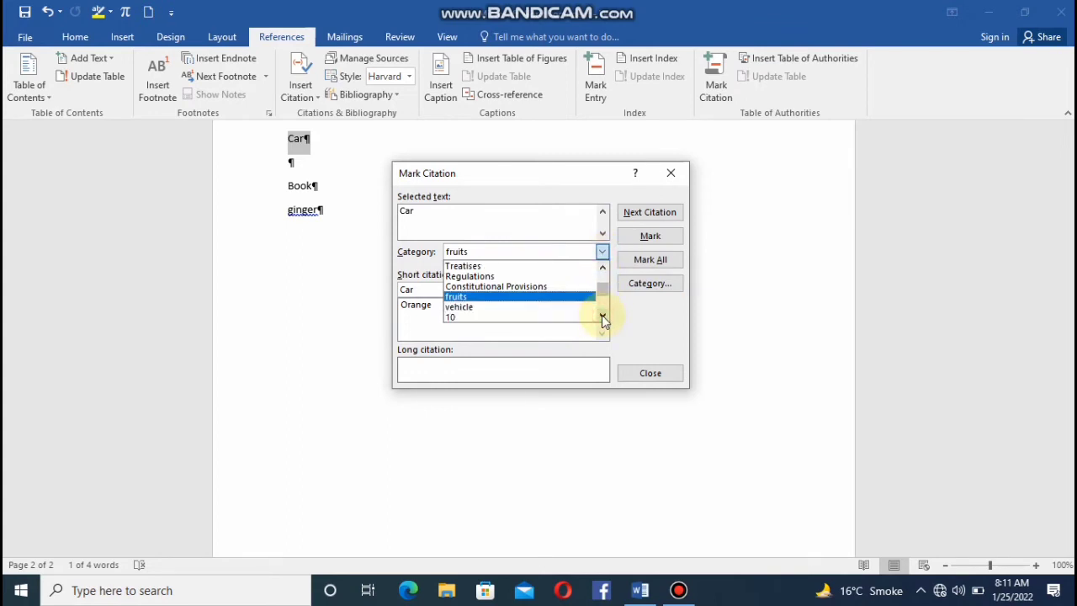
pyautogui.click(542, 308)
pyautogui.click(646, 236)
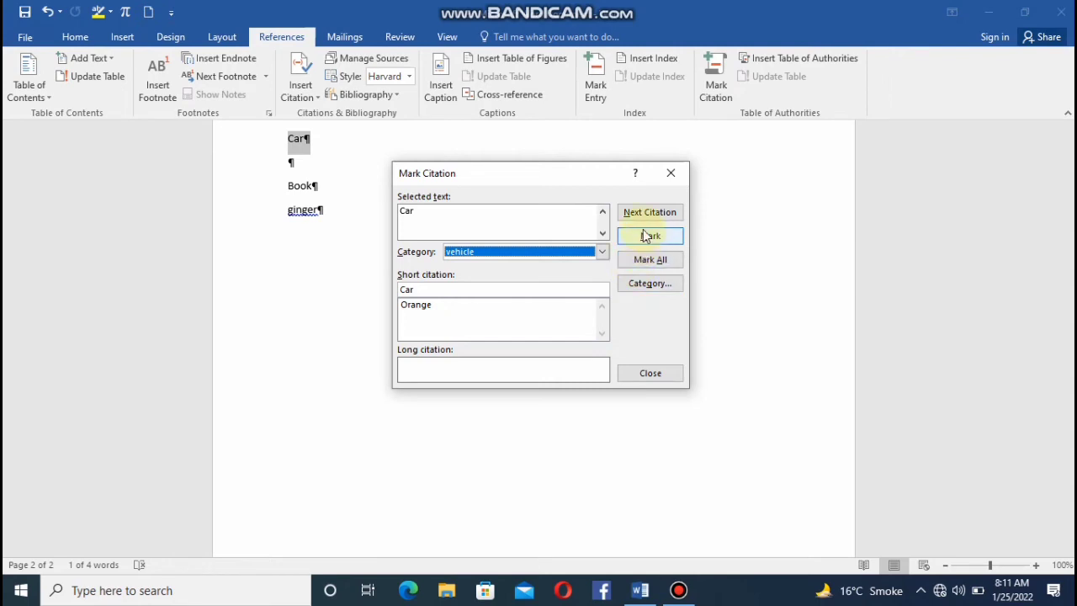
pyautogui.click(646, 236)
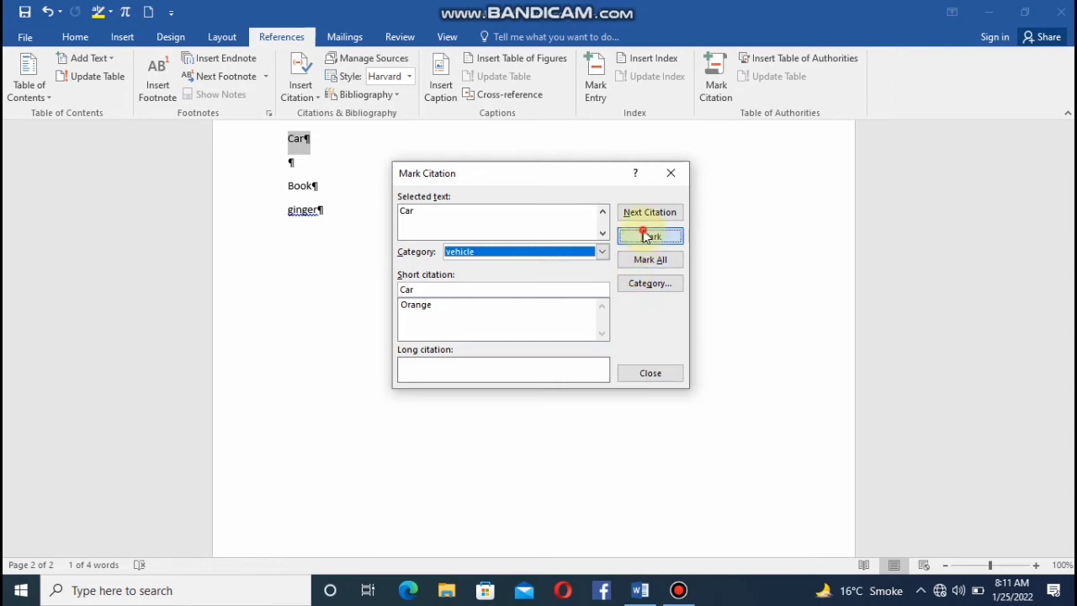
pyautogui.click(670, 178)
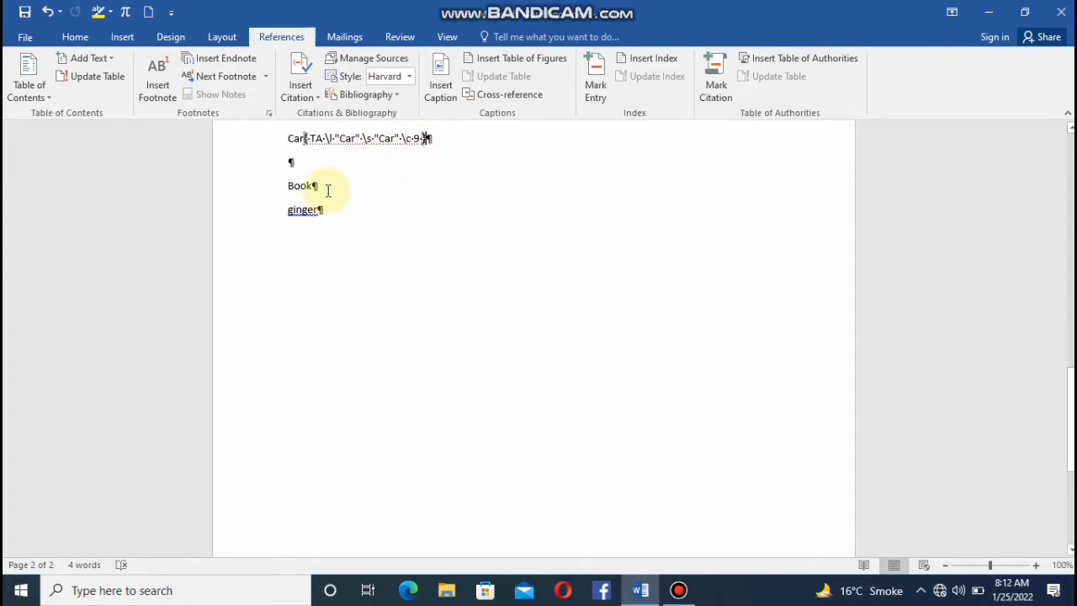
# Start marking a citation for "Book" and rename citation category 10 to "stationary".
pyautogui.moveTo(325, 186); pyautogui.dragTo(283, 187)
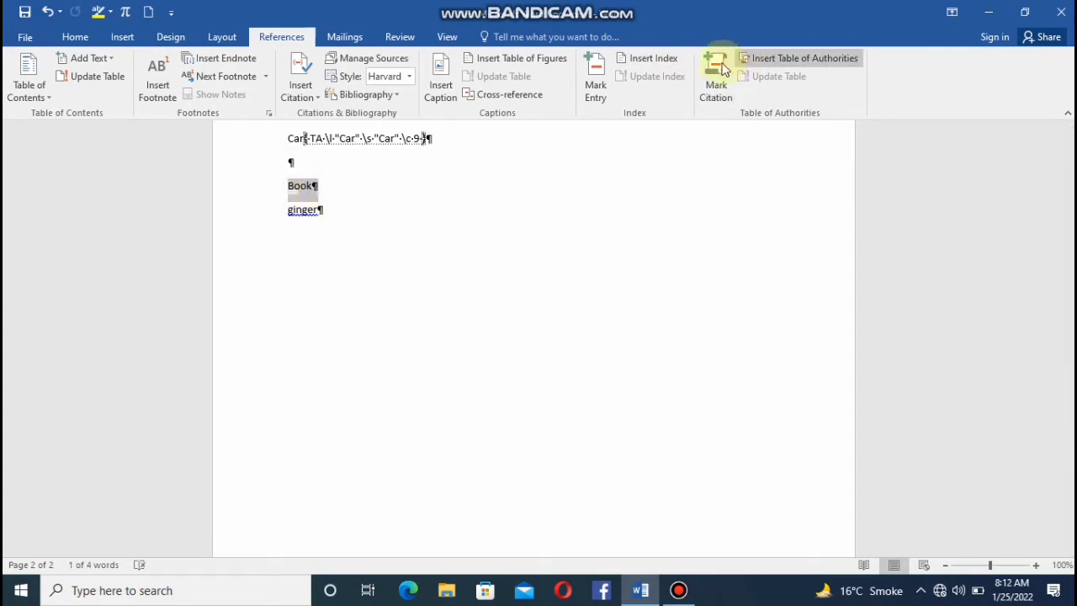
pyautogui.click(724, 69)
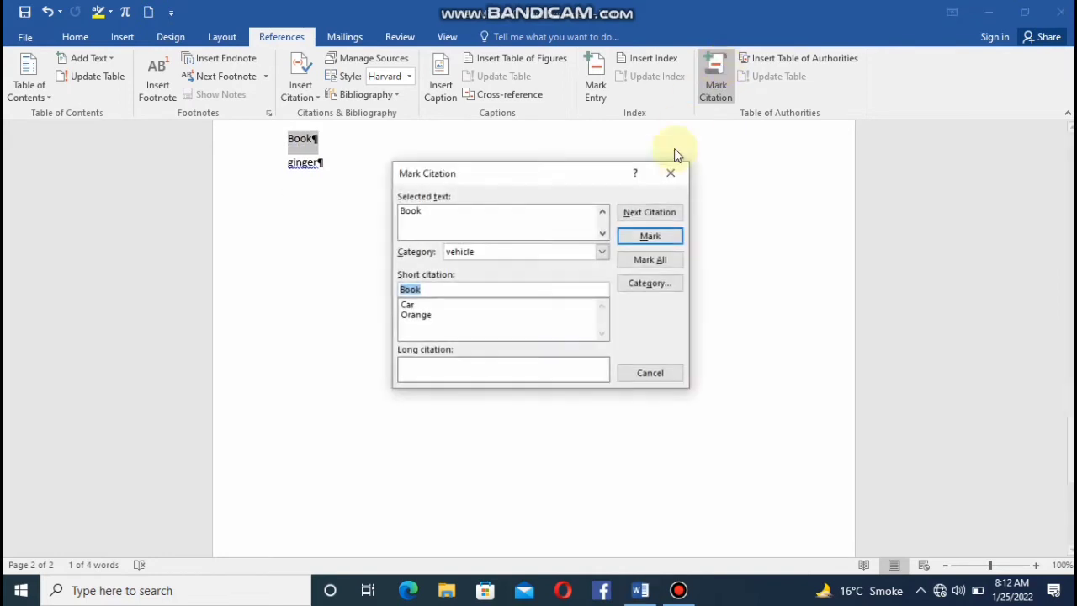
pyautogui.click(602, 251)
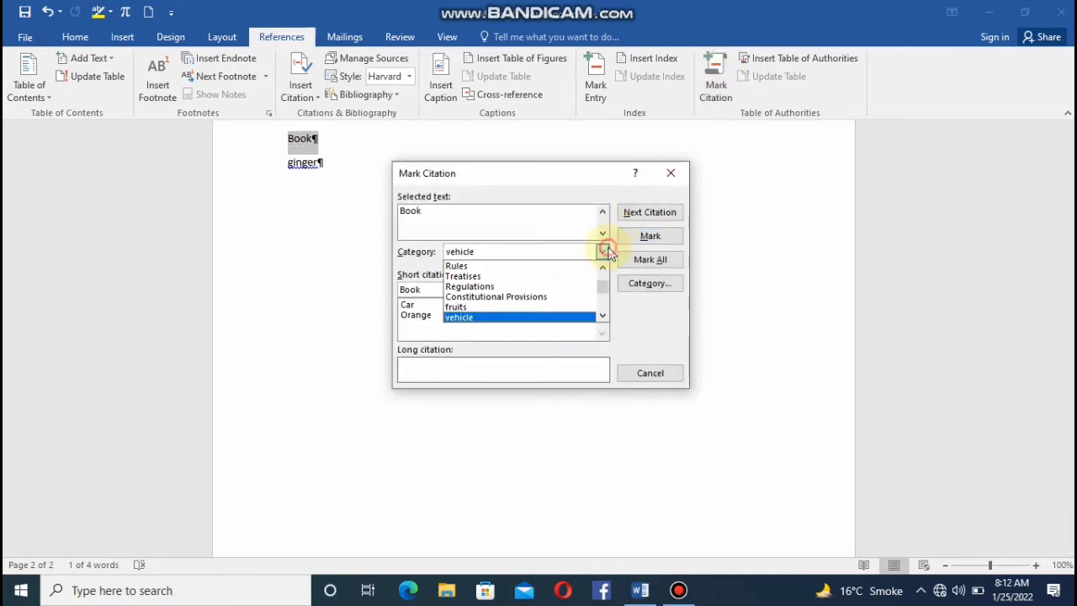
pyautogui.click(649, 283)
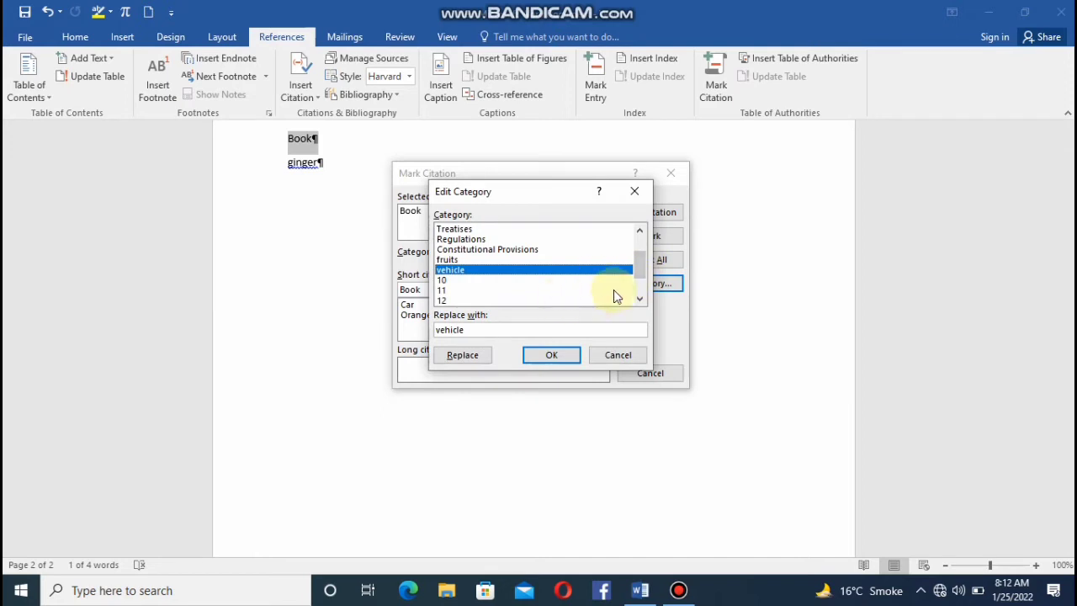
pyautogui.click(589, 280)
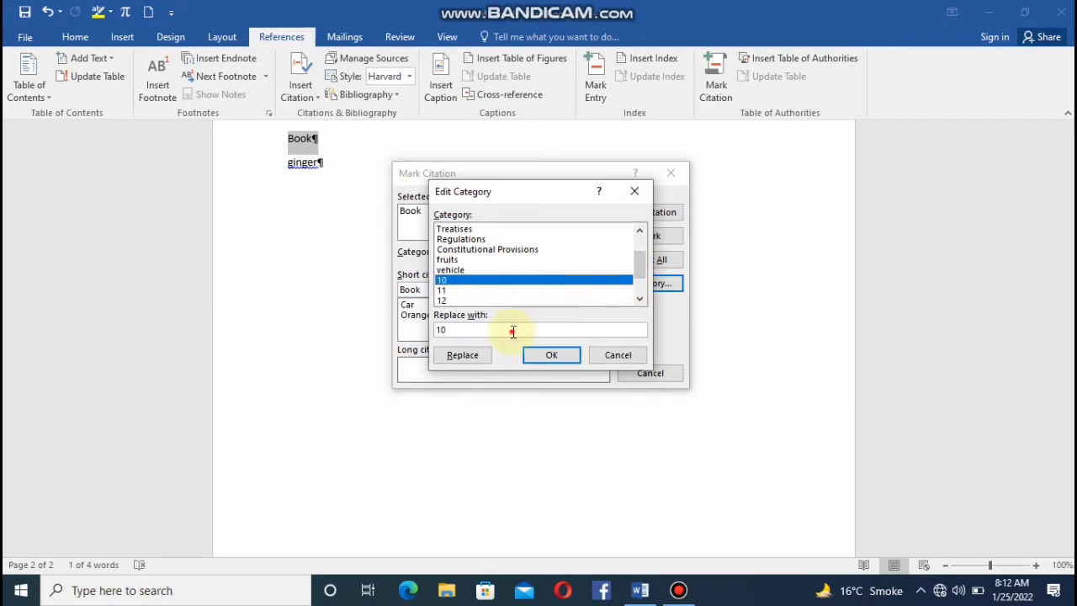
pyautogui.press('BackSpace')
pyautogui.press('BackSpace')
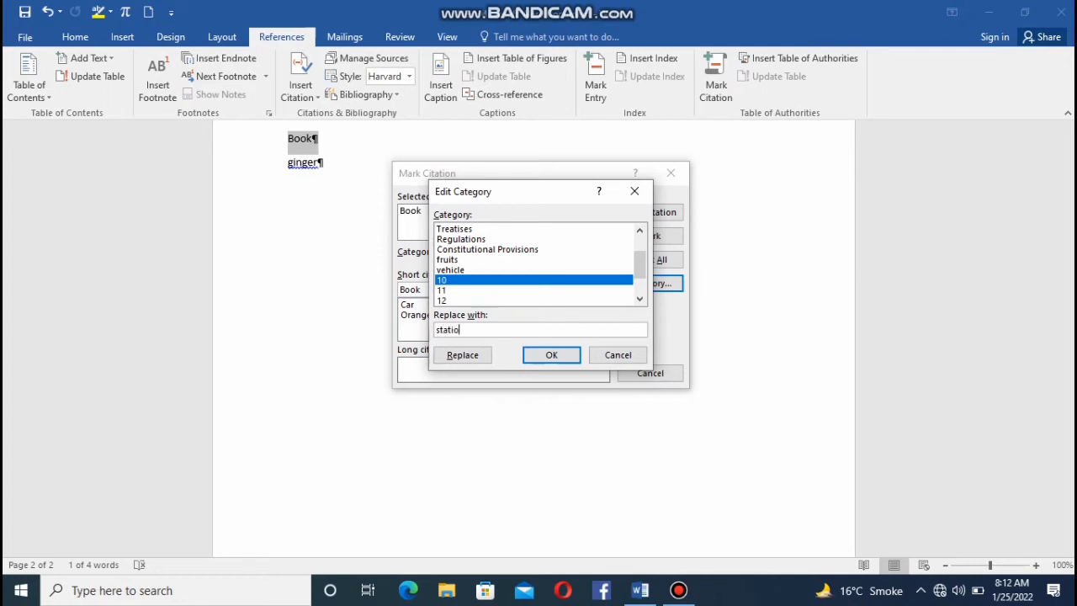
pyautogui.write('stationary')
pyautogui.click(483, 354)
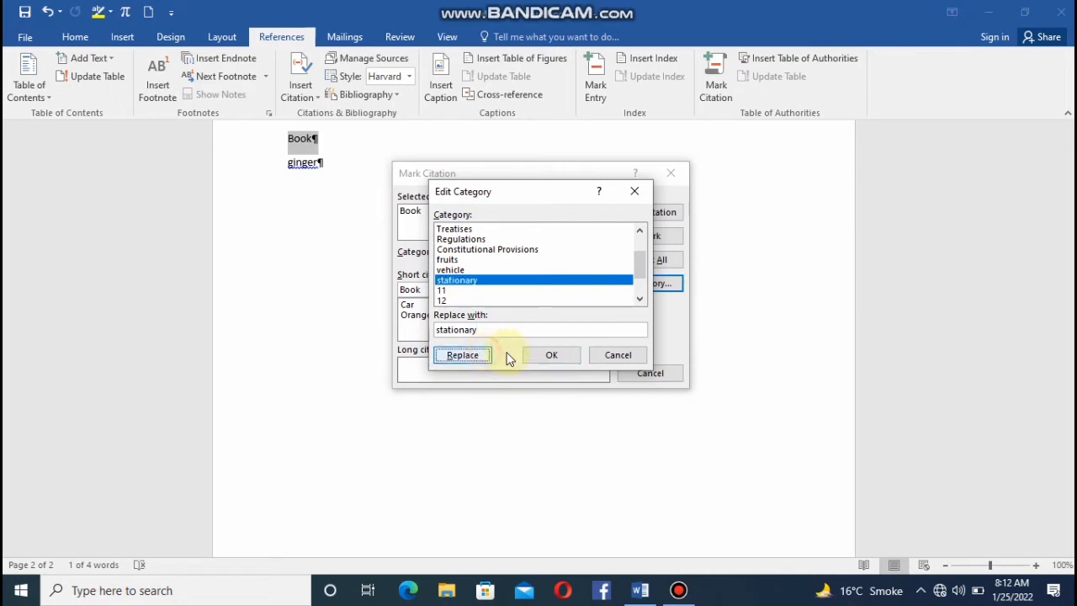
pyautogui.click(539, 358)
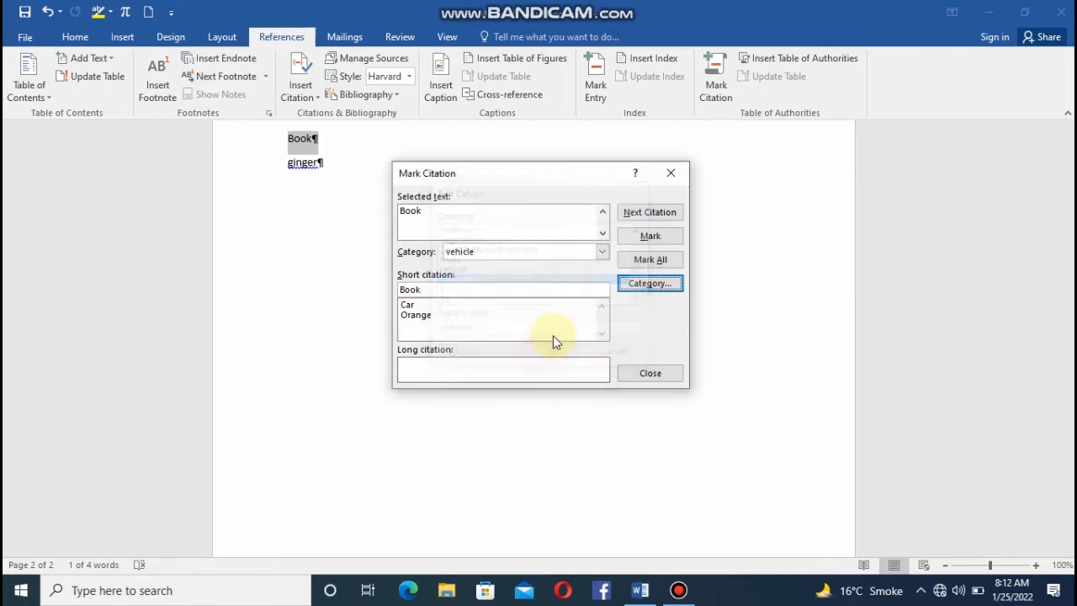
# Mark "Book" as a citation in the "stationary" category and close the dialog.
pyautogui.click(601, 253)
pyautogui.click(603, 316)
pyautogui.click(604, 316)
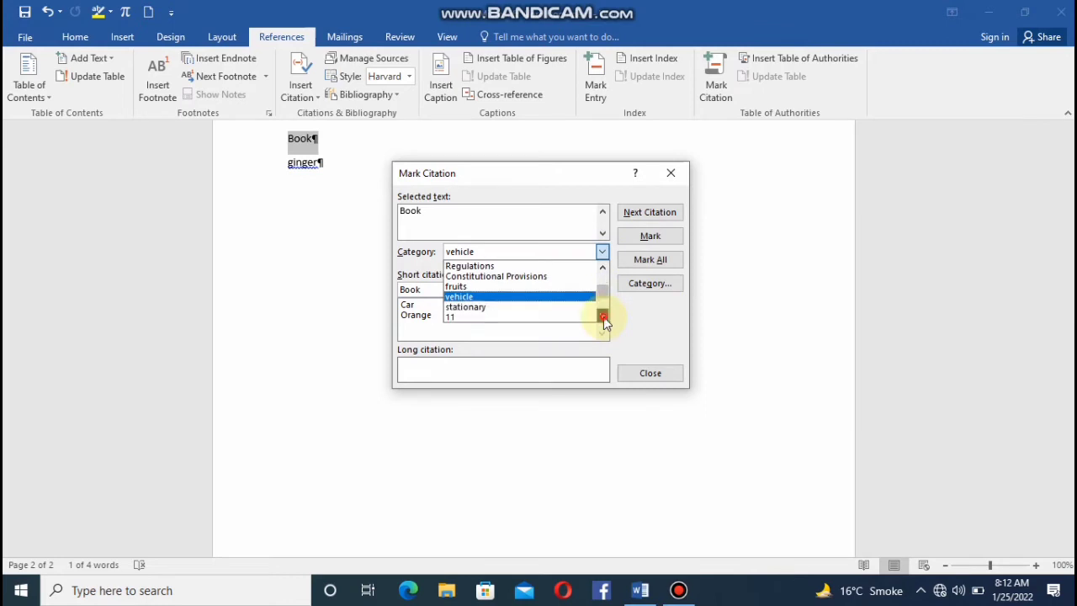
pyautogui.click(603, 317)
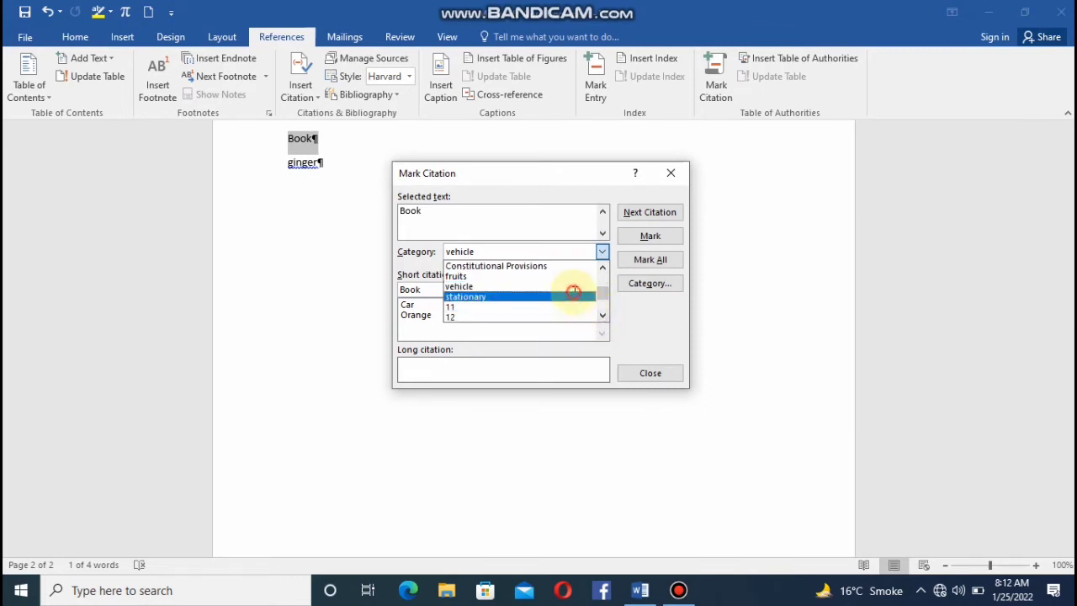
pyautogui.click(574, 297)
pyautogui.click(665, 234)
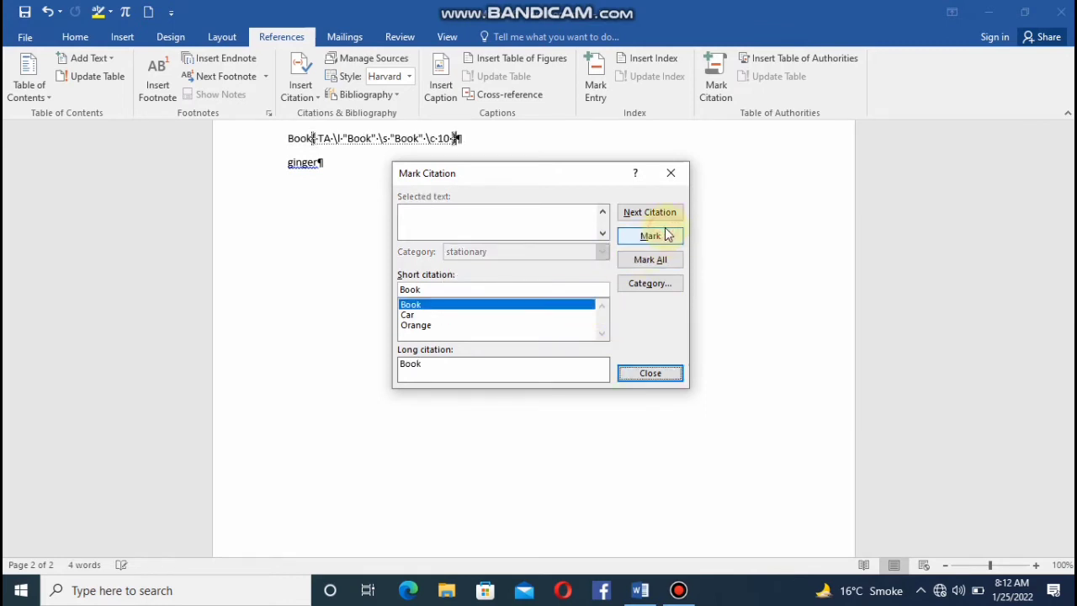
pyautogui.click(648, 374)
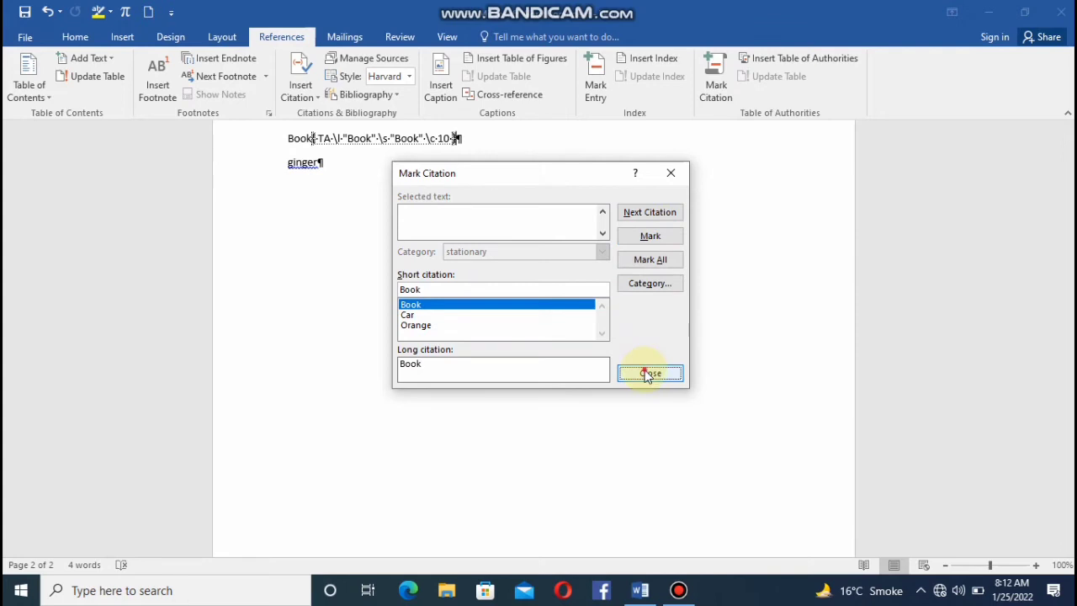
# Start marking a citation for "ginger" and rename citation category 11 to "vegetables".
pyautogui.click(333, 166)
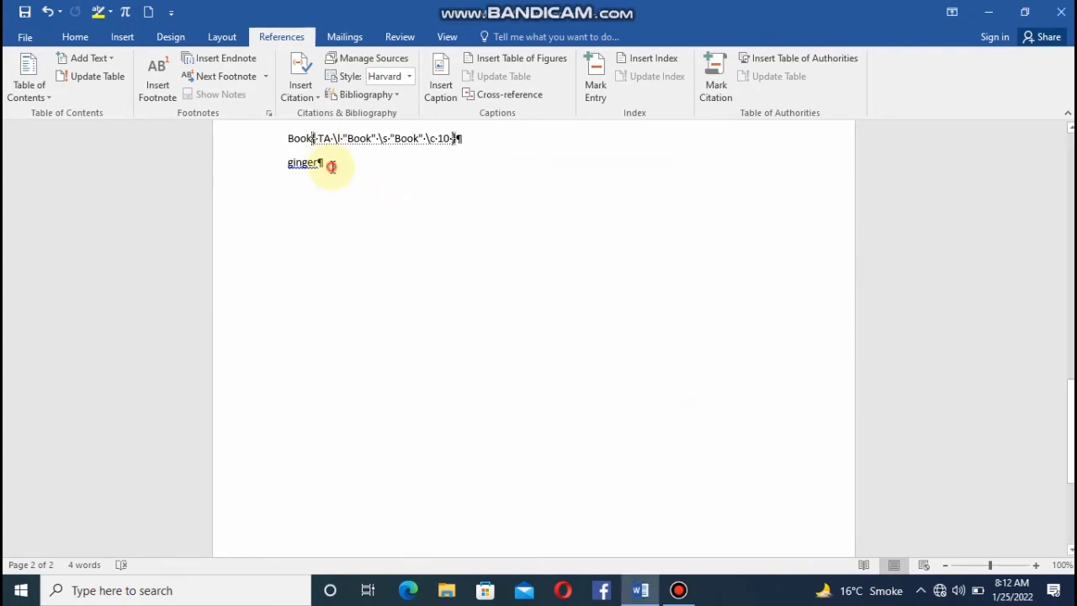
pyautogui.moveTo(332, 166); pyautogui.dragTo(274, 163)
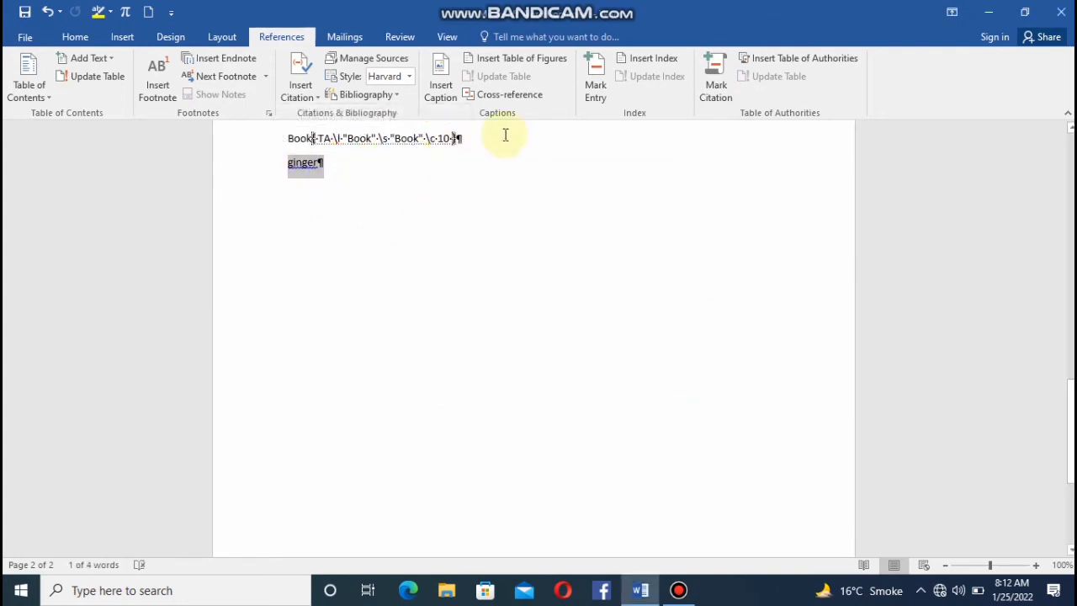
pyautogui.click(712, 89)
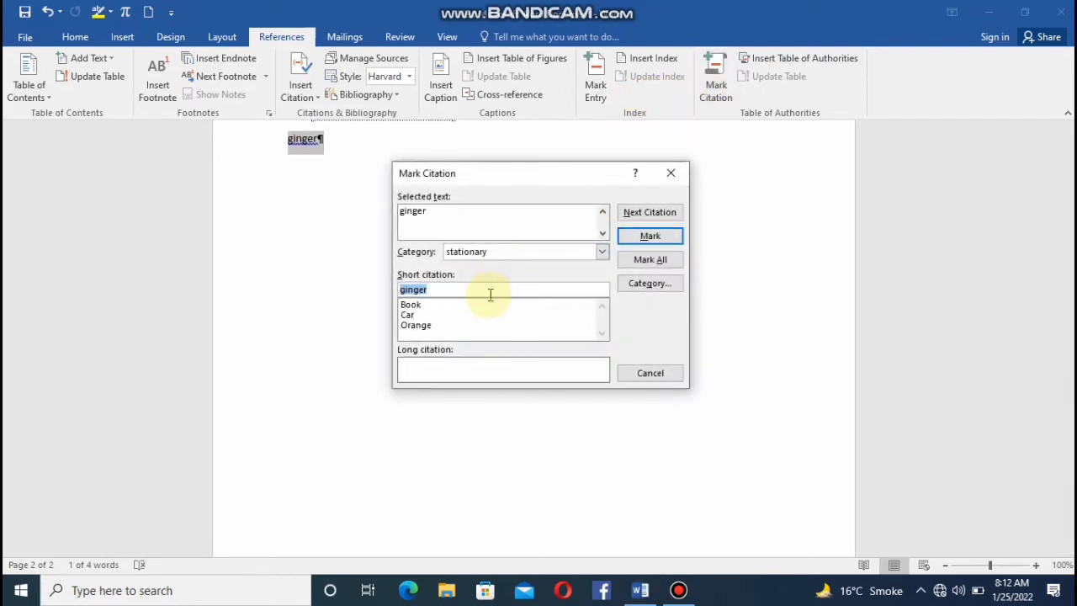
pyautogui.click(627, 283)
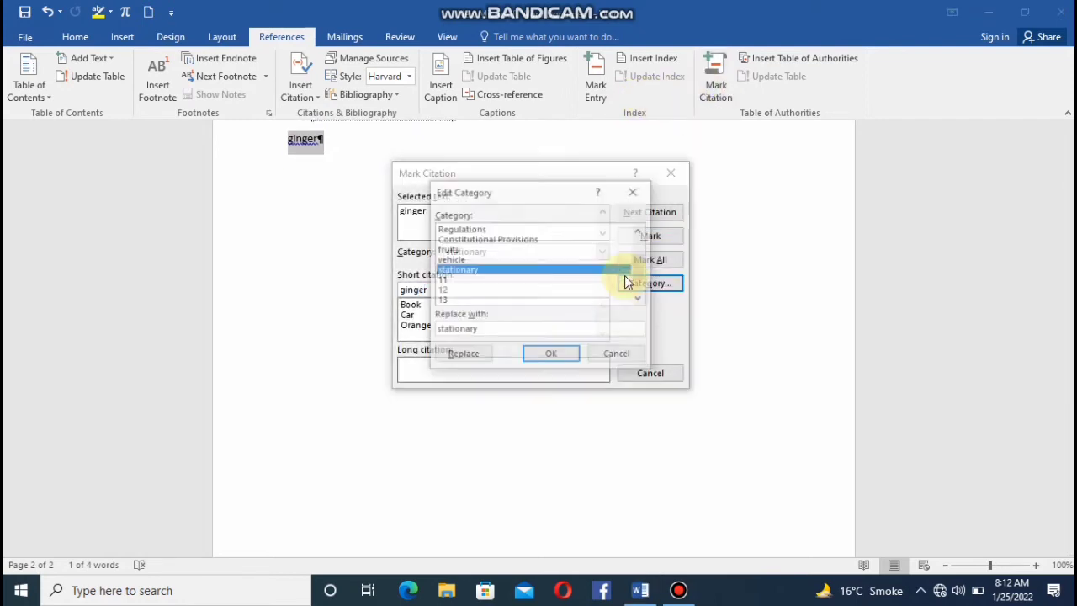
pyautogui.click(577, 281)
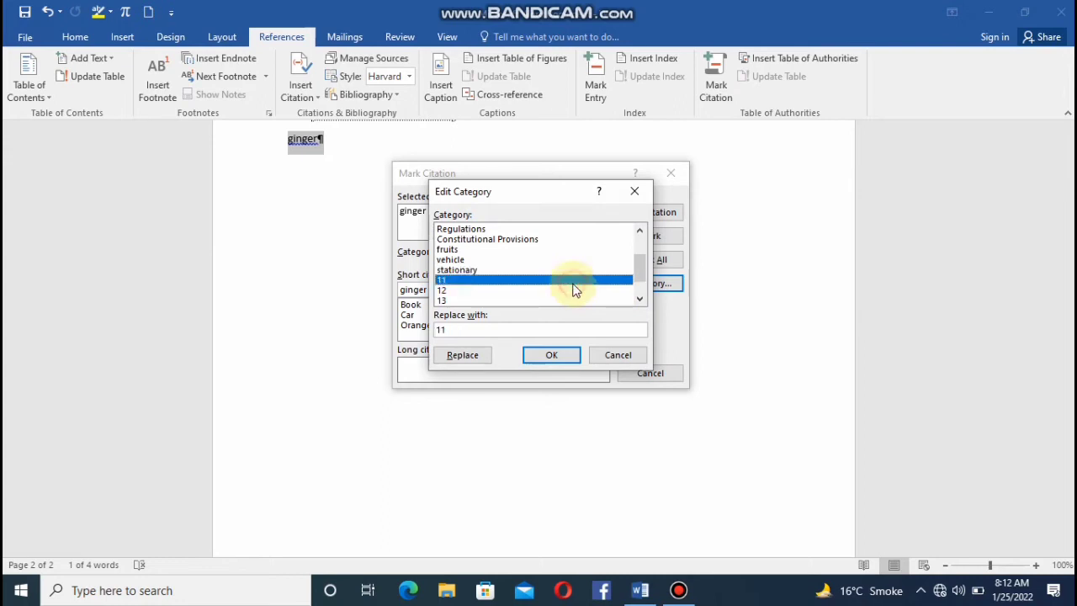
pyautogui.click(494, 334)
pyautogui.press('BackSpace')
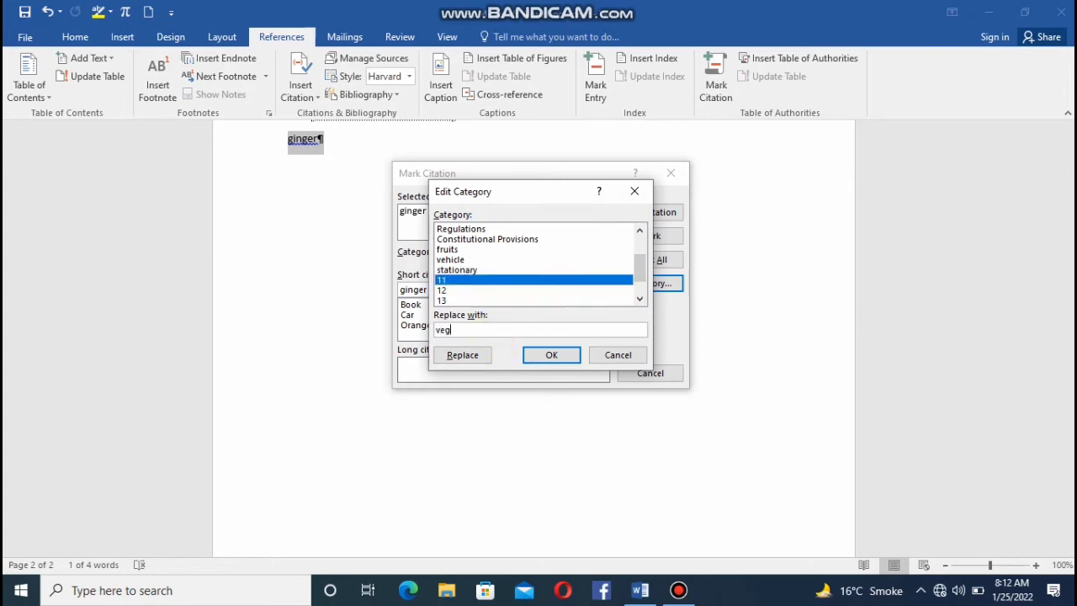
pyautogui.write('vegetables')
pyautogui.click(487, 360)
pyautogui.click(548, 352)
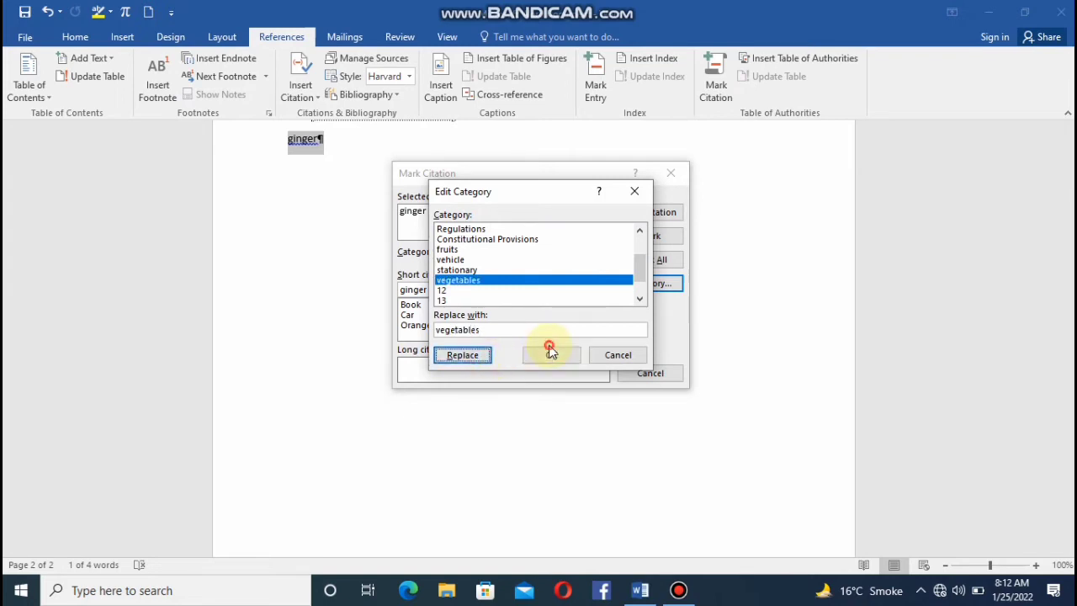
pyautogui.click(541, 359)
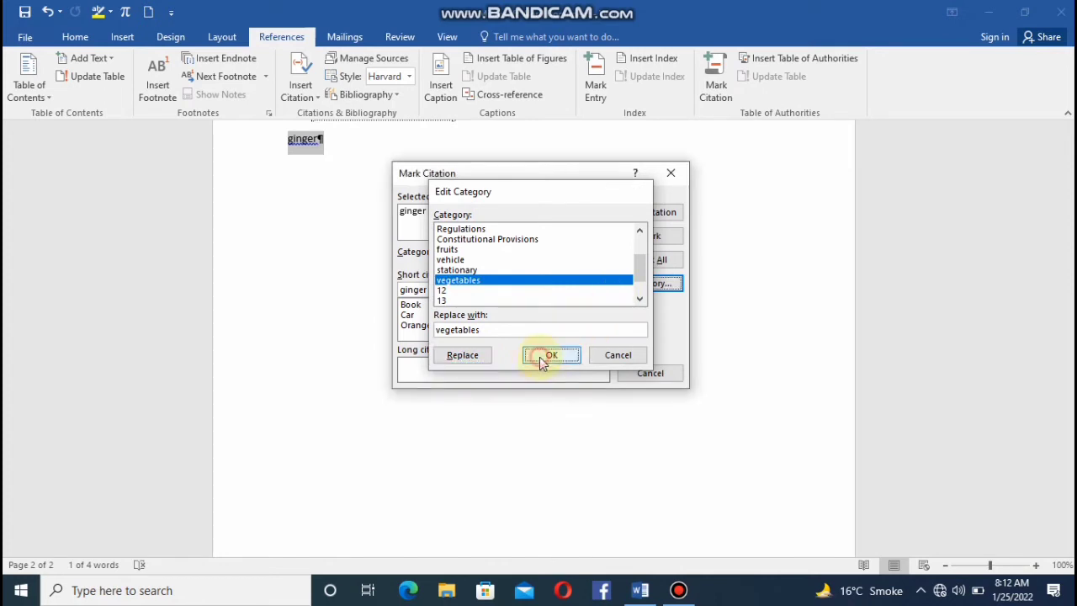
# Mark "ginger" as a citation in the "vegetables" category and close the dialog.
pyautogui.click(598, 260)
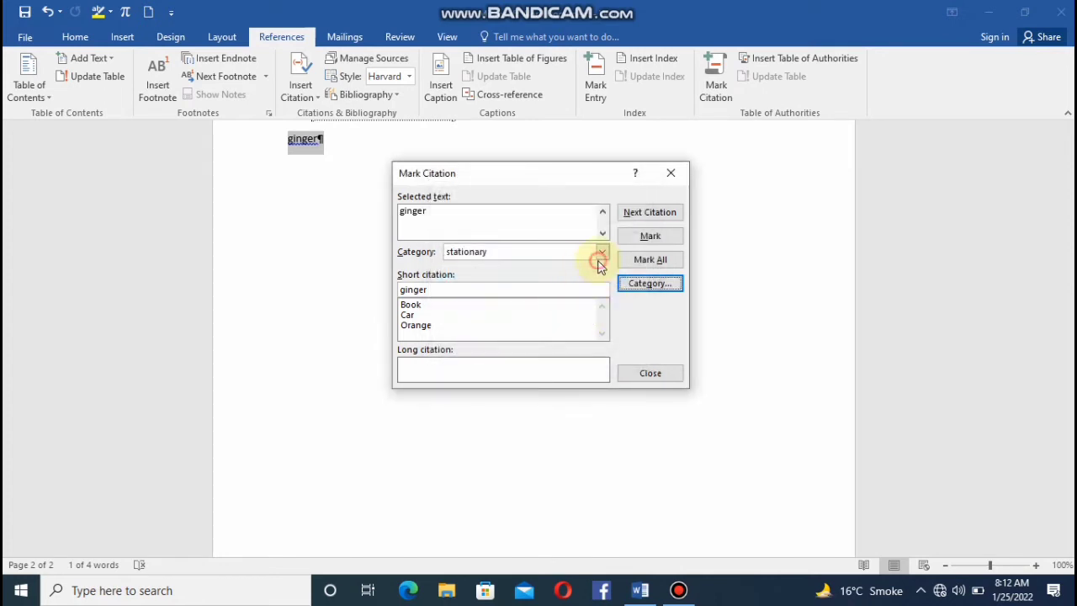
pyautogui.click(602, 252)
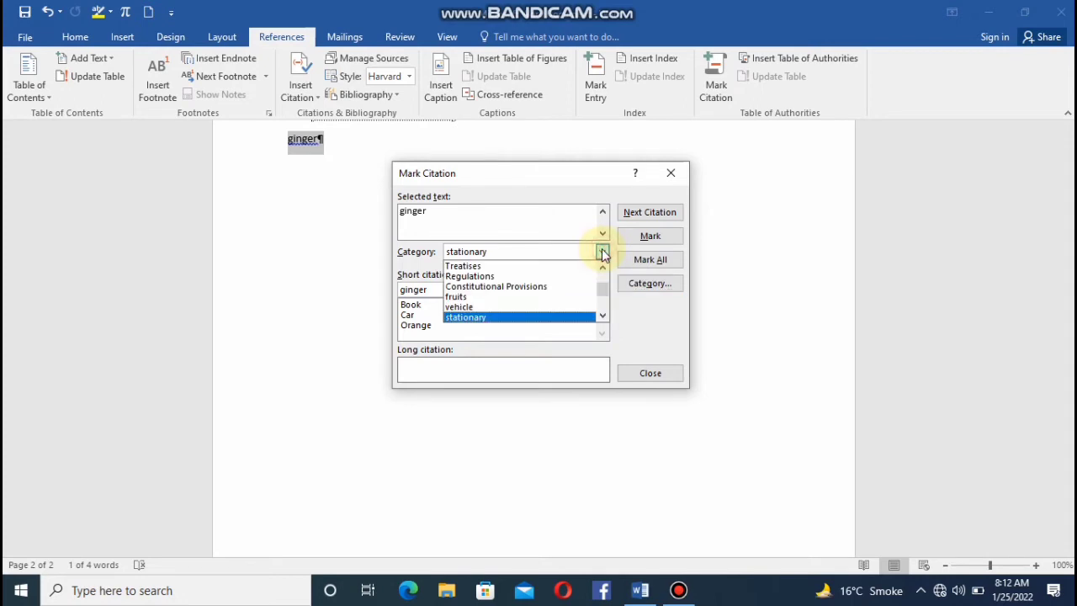
pyautogui.click(602, 316)
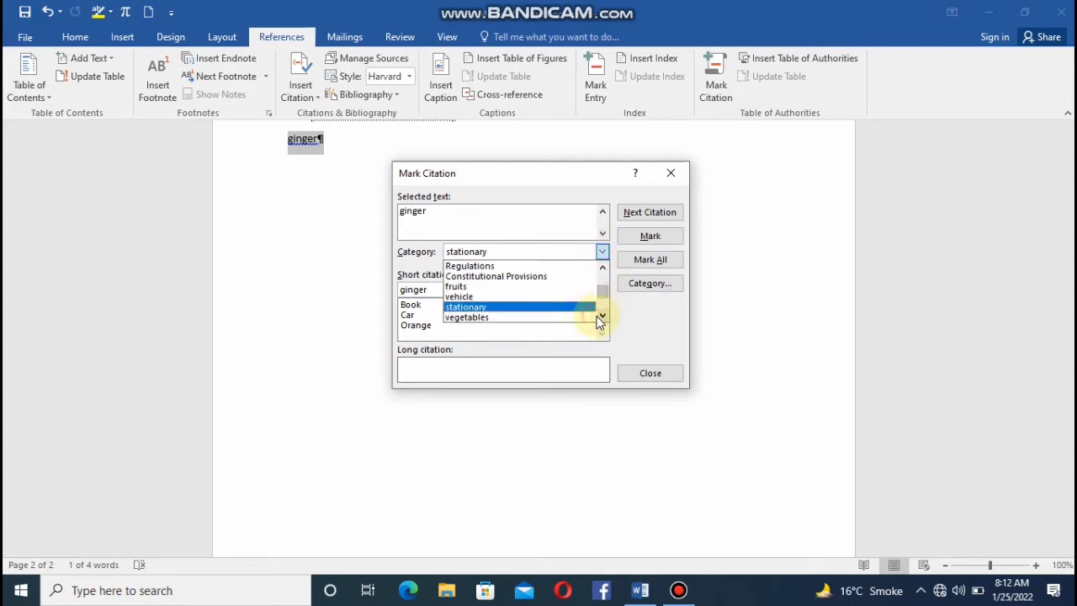
pyautogui.click(573, 317)
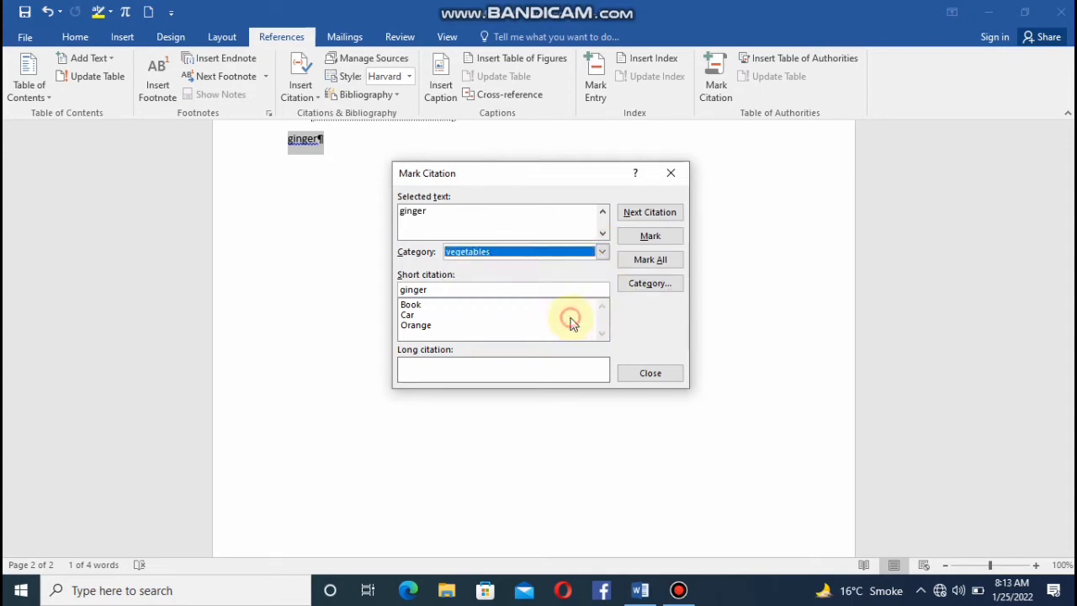
pyautogui.click(639, 240)
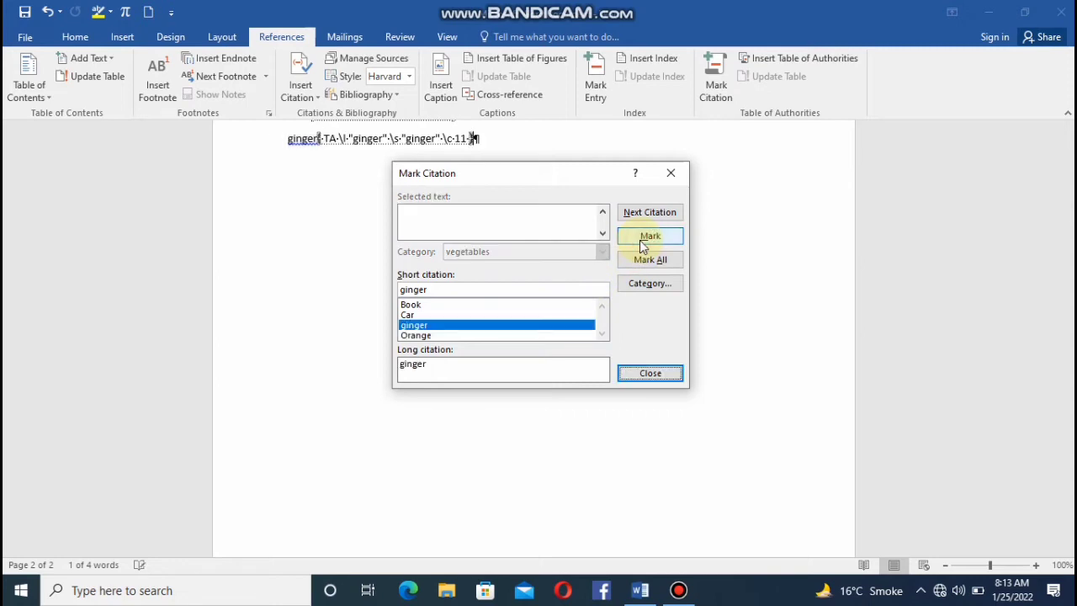
pyautogui.click(649, 373)
# Insert a table of authorities covering all categories, with a dashed tab leader and the From template format.
pyautogui.click(823, 61)
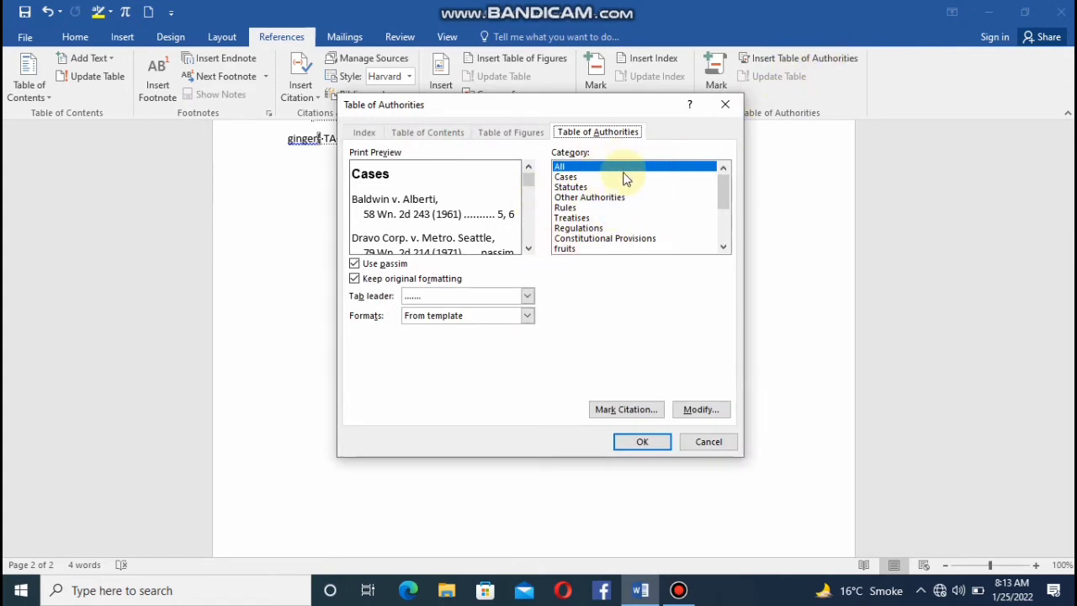
pyautogui.click(528, 316)
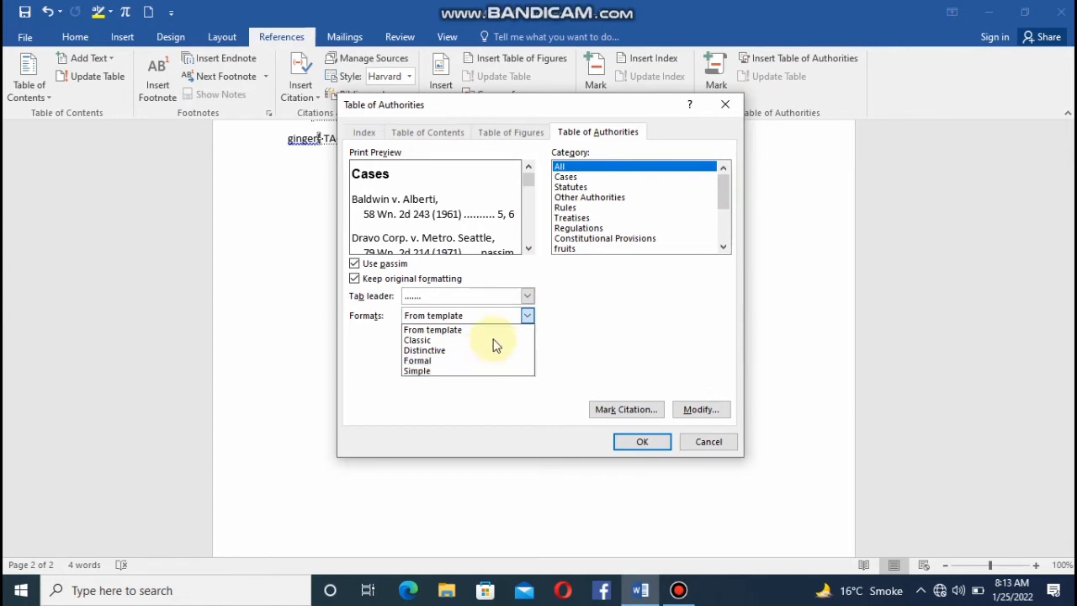
pyautogui.click(525, 299)
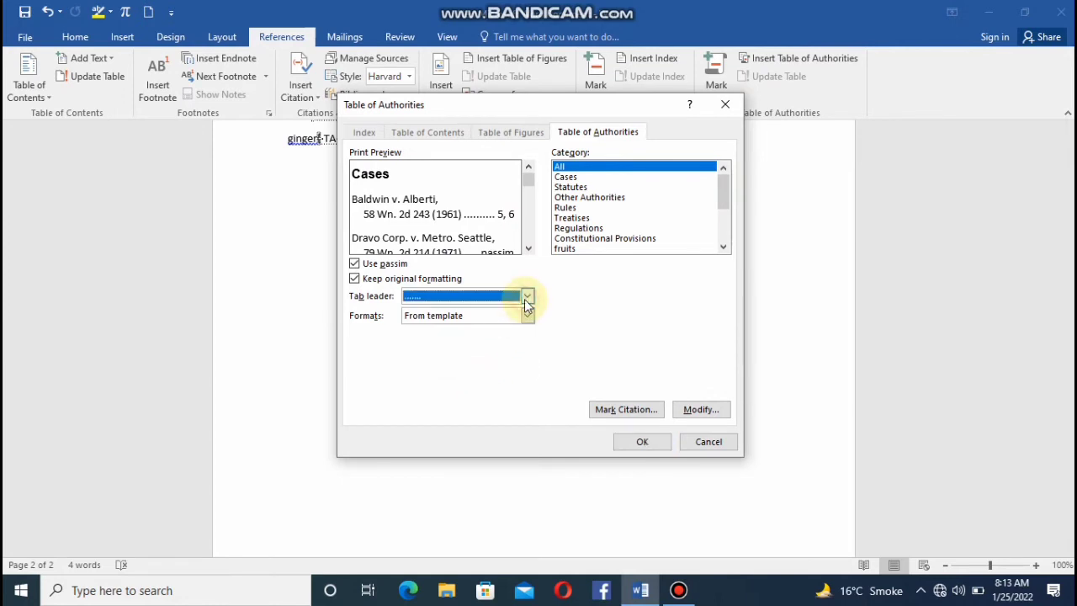
pyautogui.click(525, 298)
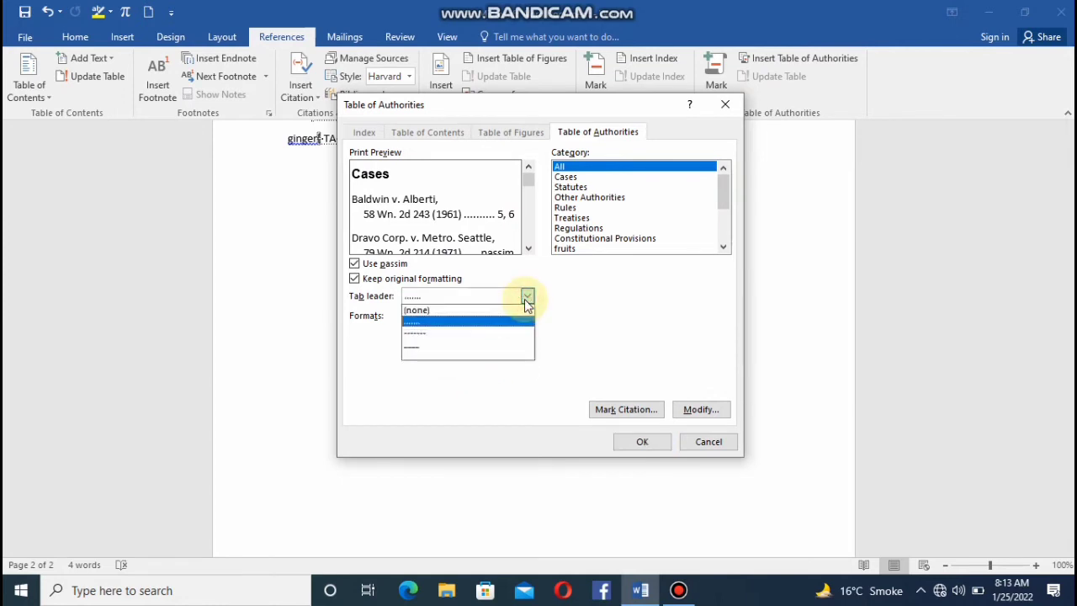
pyautogui.click(471, 332)
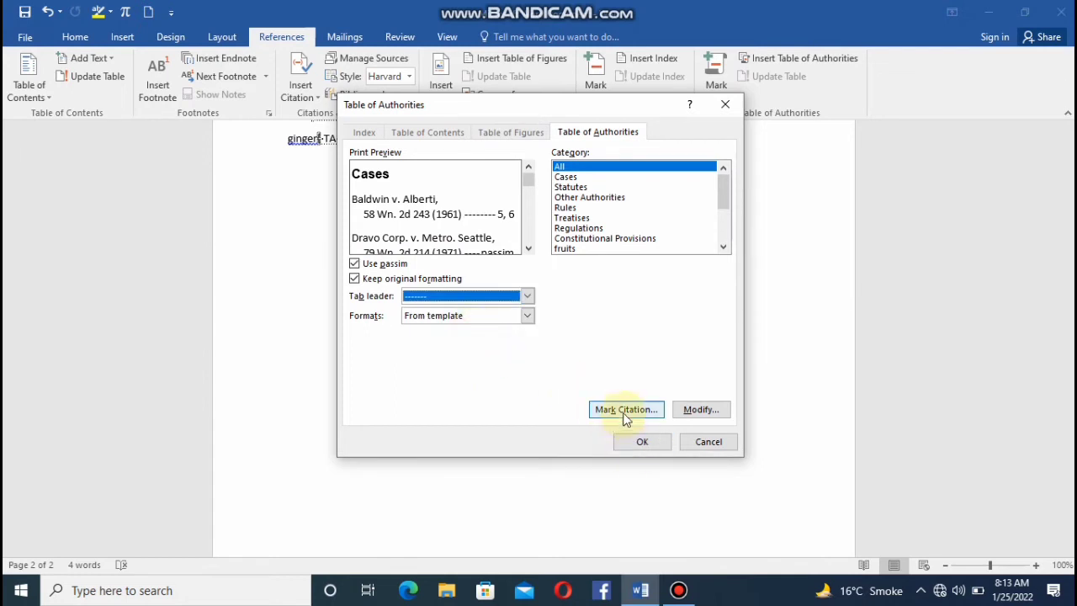
pyautogui.click(642, 442)
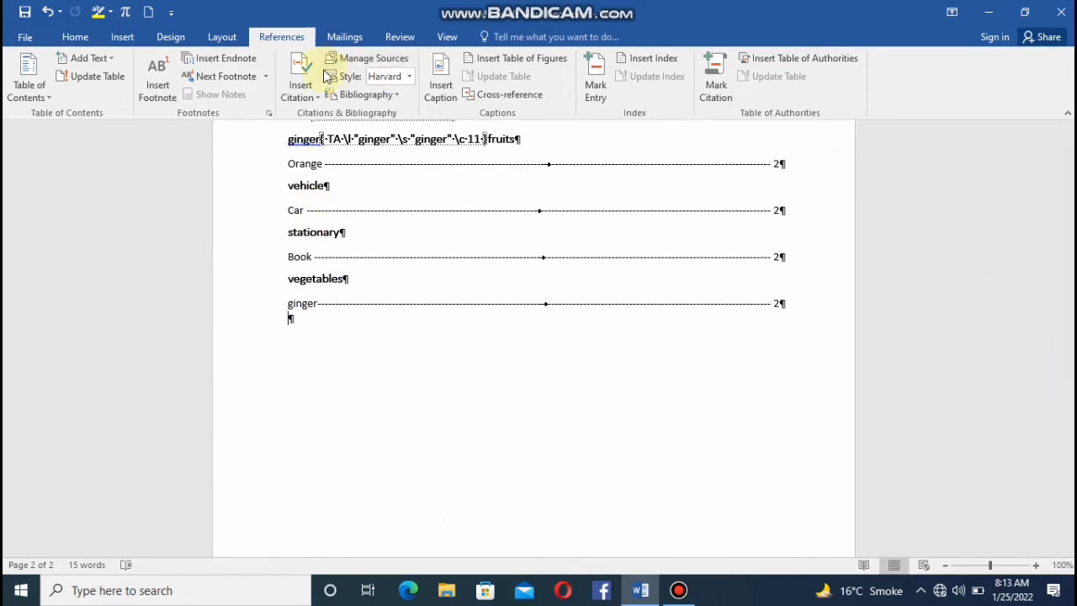
# Hide the paragraph marks and citation field codes in the document.
pyautogui.click(74, 37)
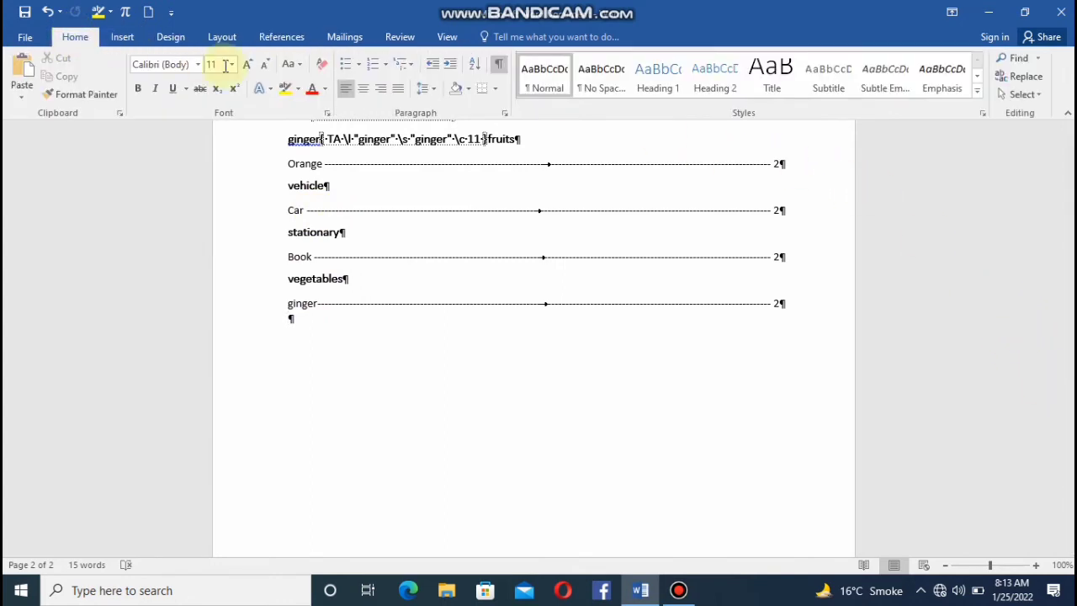
pyautogui.click(499, 57)
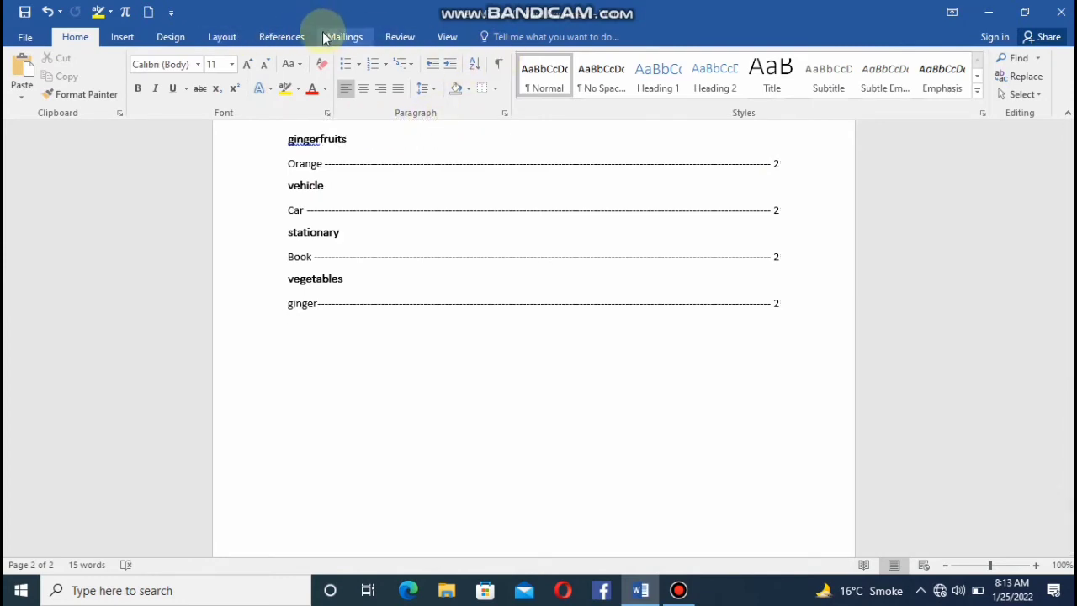
pyautogui.click(291, 37)
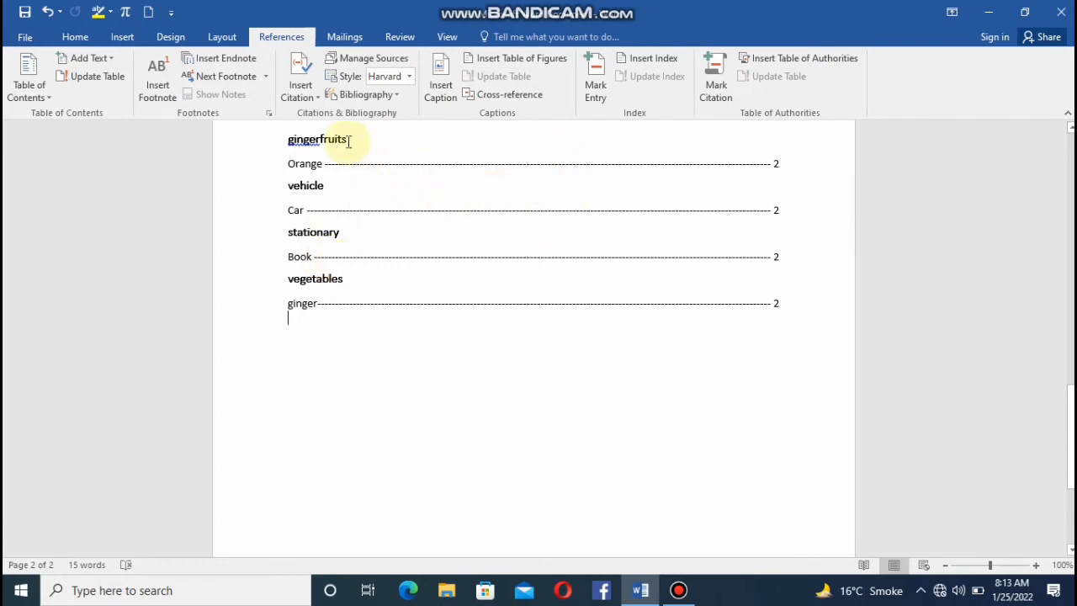
# Close the open address list without saving it and start a new typed recipient list for the mail merge.
pyautogui.click(342, 42)
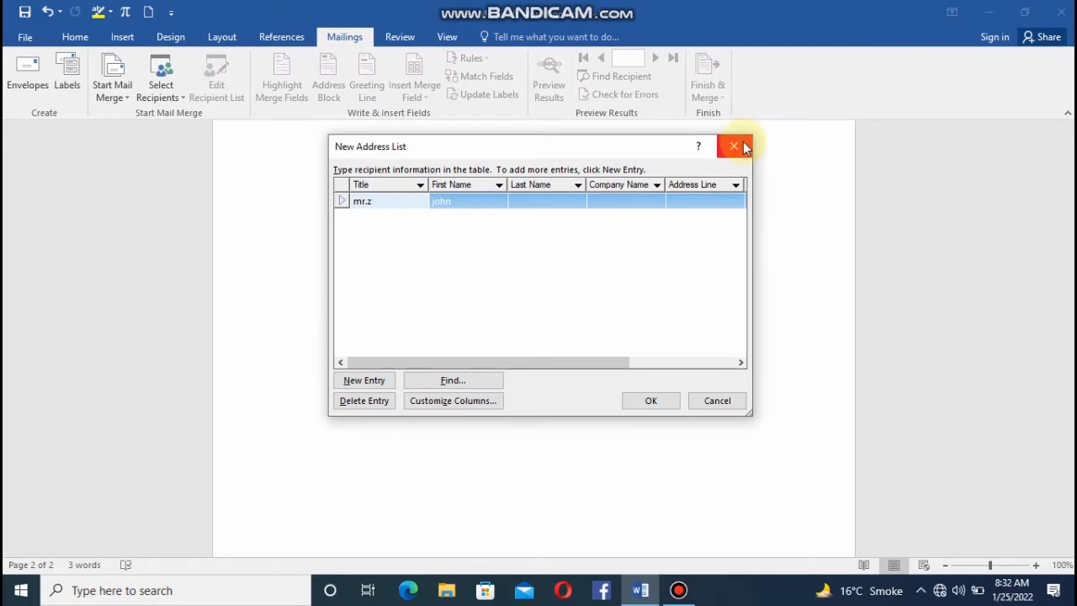
pyautogui.click(733, 147)
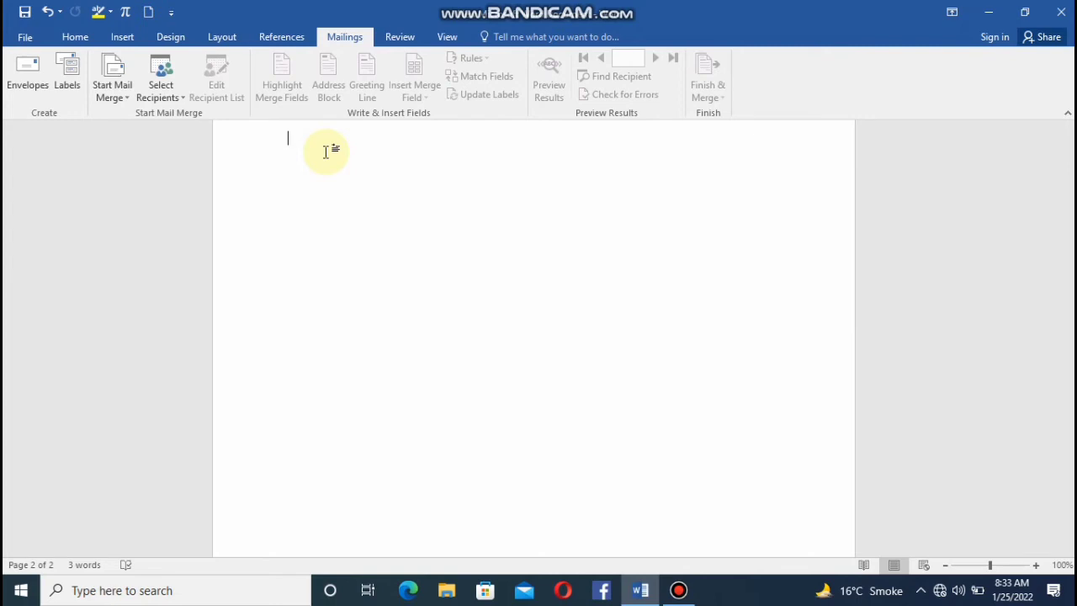
pyautogui.click(179, 88)
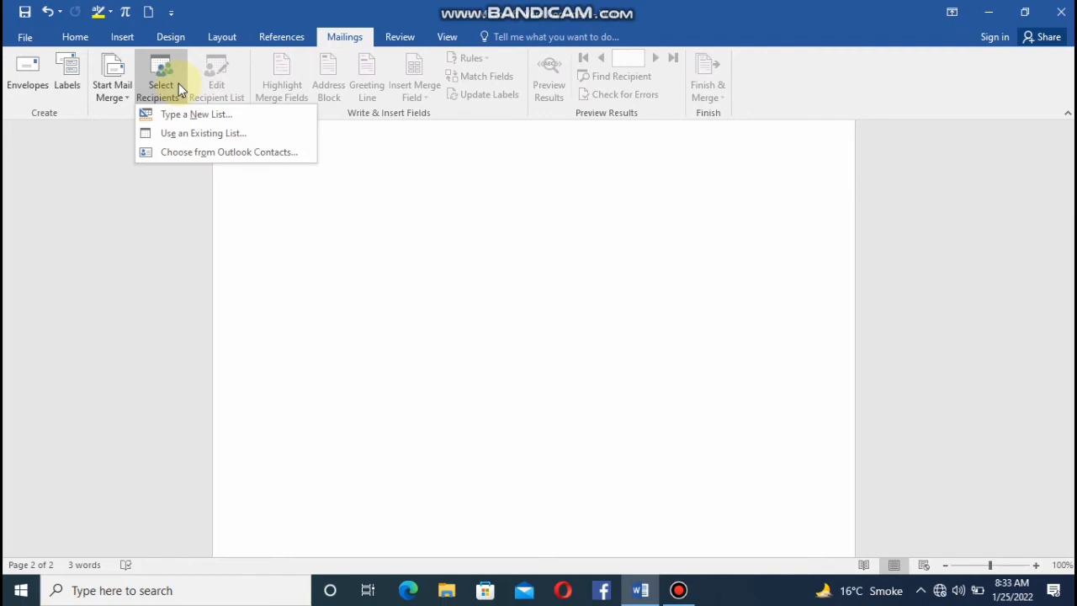
pyautogui.click(207, 113)
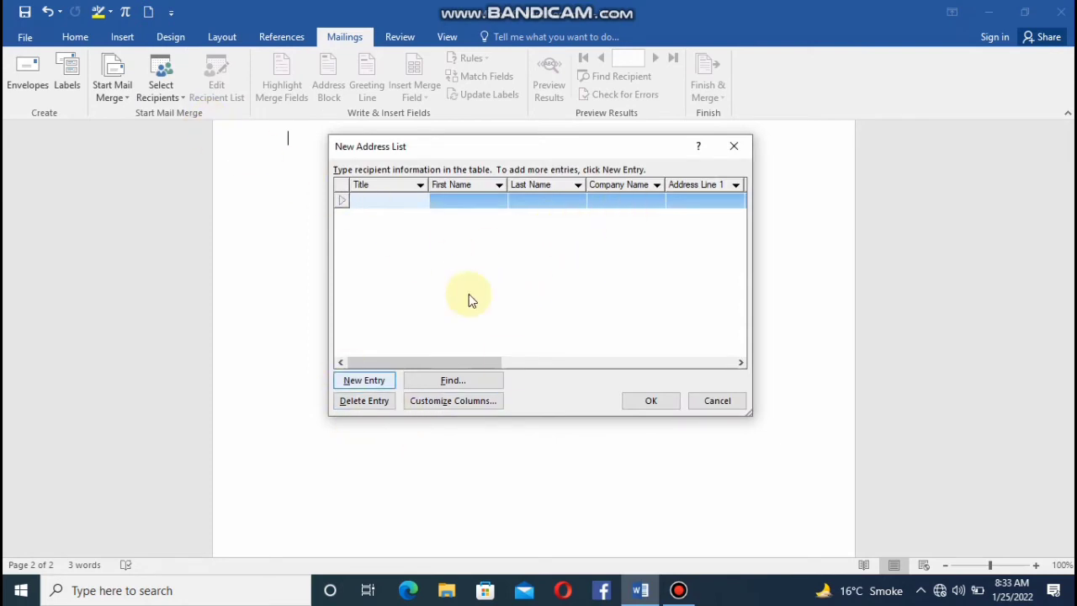
# Customize the address list columns by deleting the State and Address Line 1 fields.
pyautogui.click(439, 400)
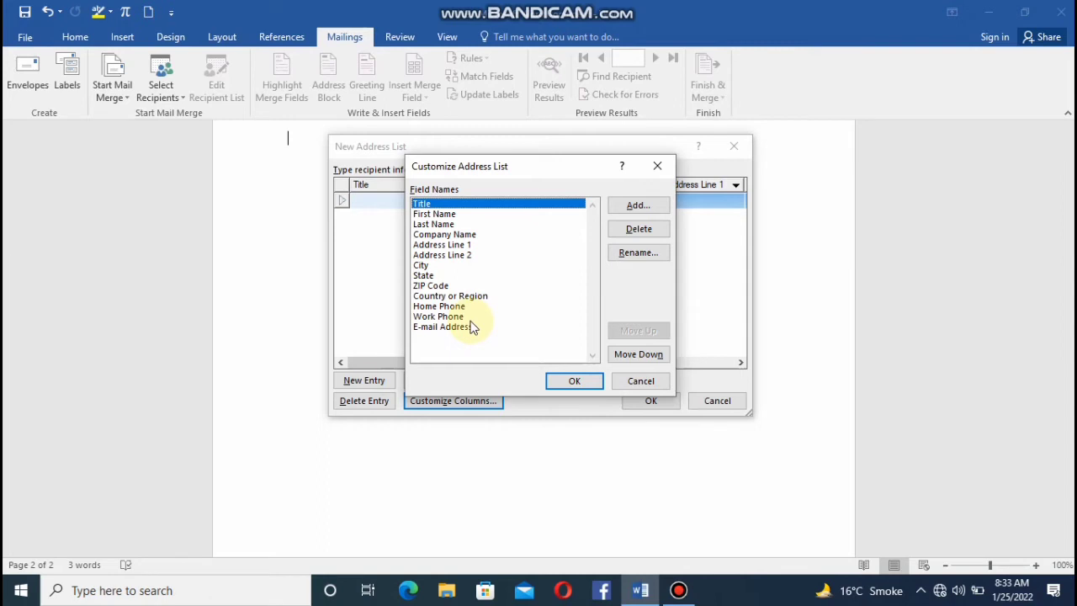
pyautogui.click(433, 277)
pyautogui.click(638, 229)
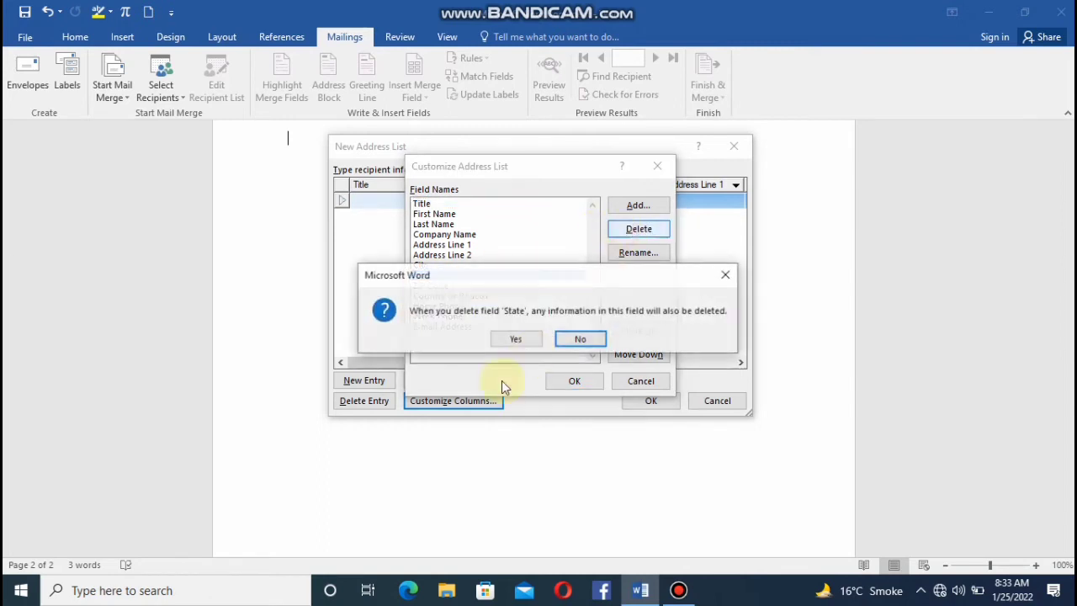
pyautogui.click(516, 338)
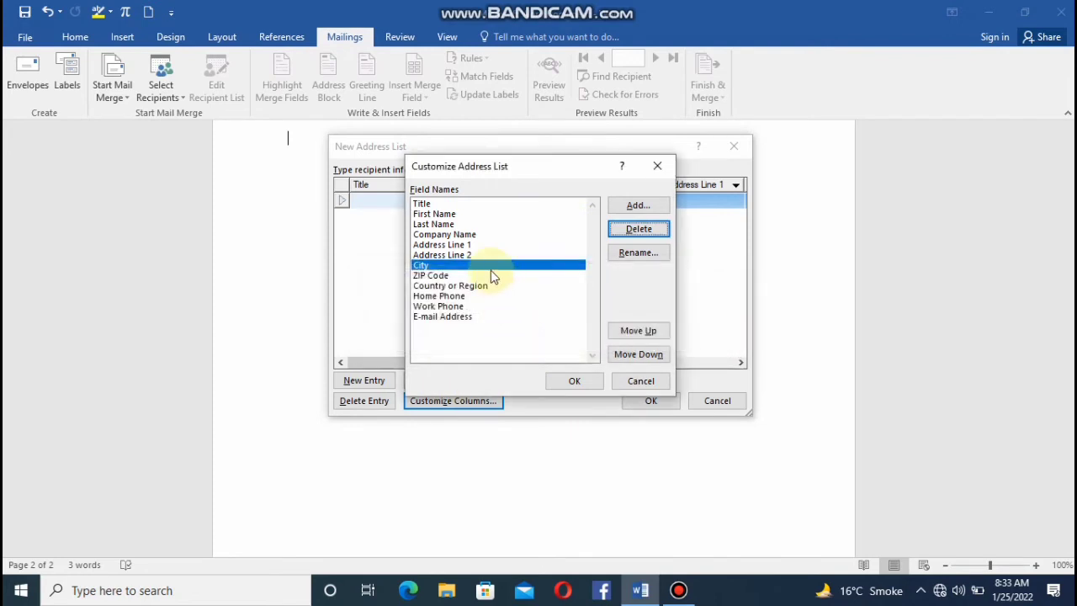
pyautogui.click(481, 244)
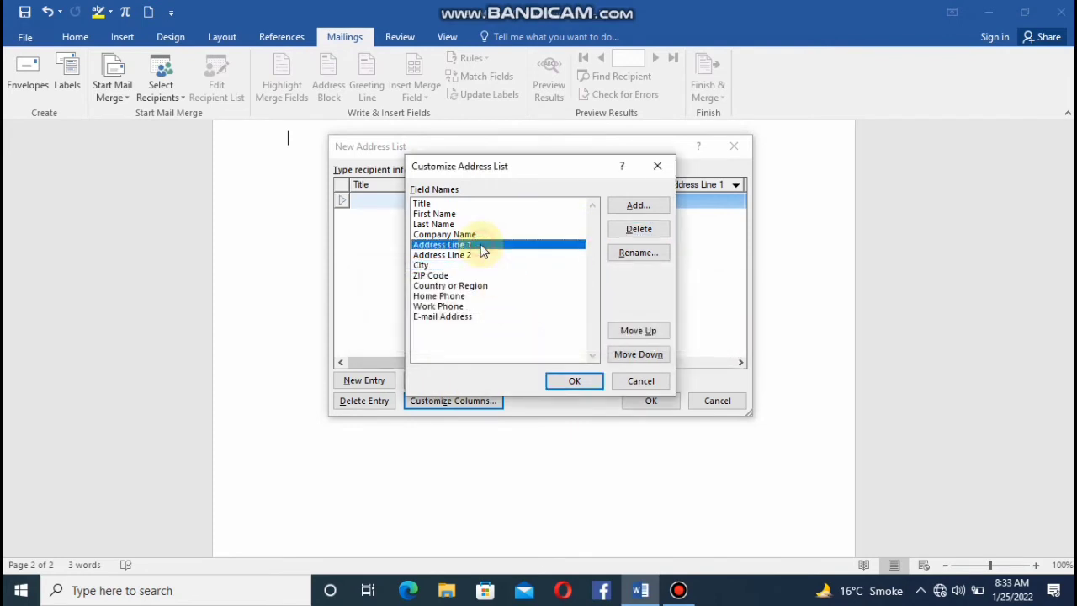
pyautogui.click(633, 230)
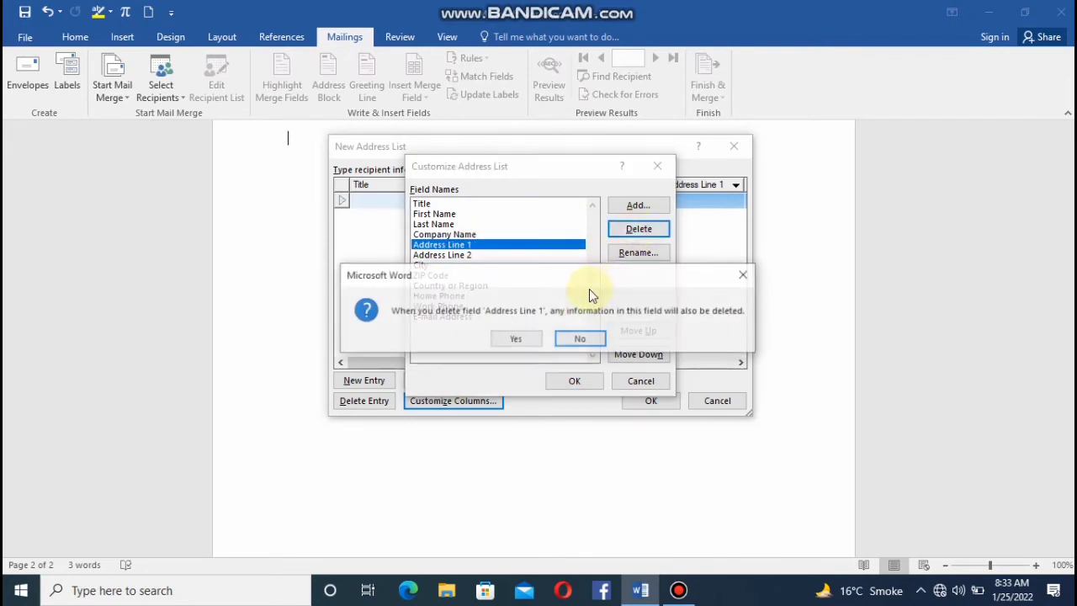
pyautogui.click(515, 339)
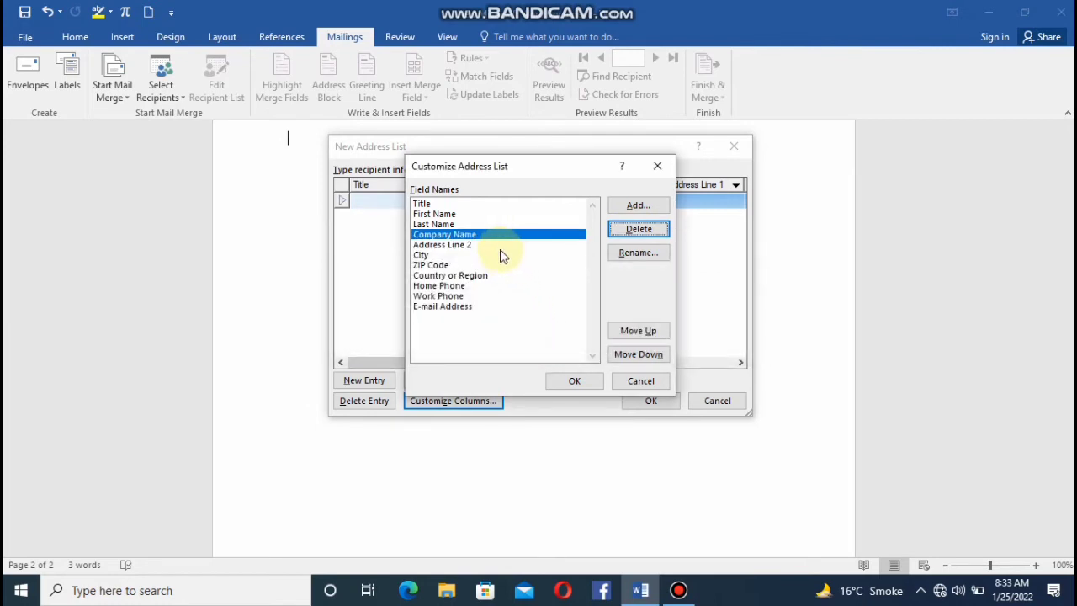
# Rename the Address Line 2 field to "Address Line" and apply the column changes to the address list.
pyautogui.click(502, 255)
pyautogui.click(500, 245)
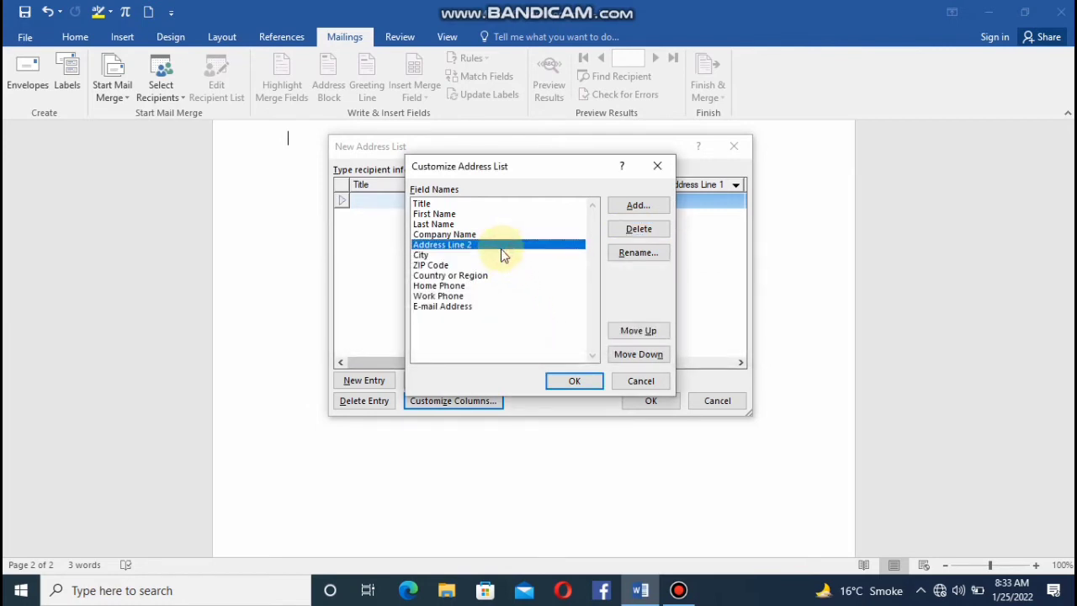
pyautogui.click(636, 252)
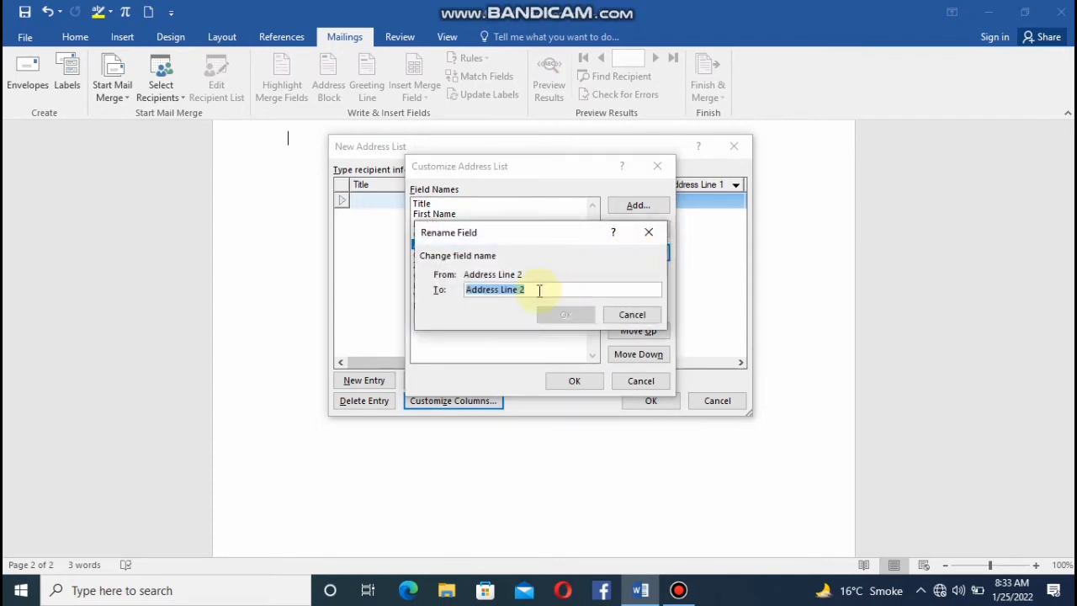
pyautogui.click(523, 290)
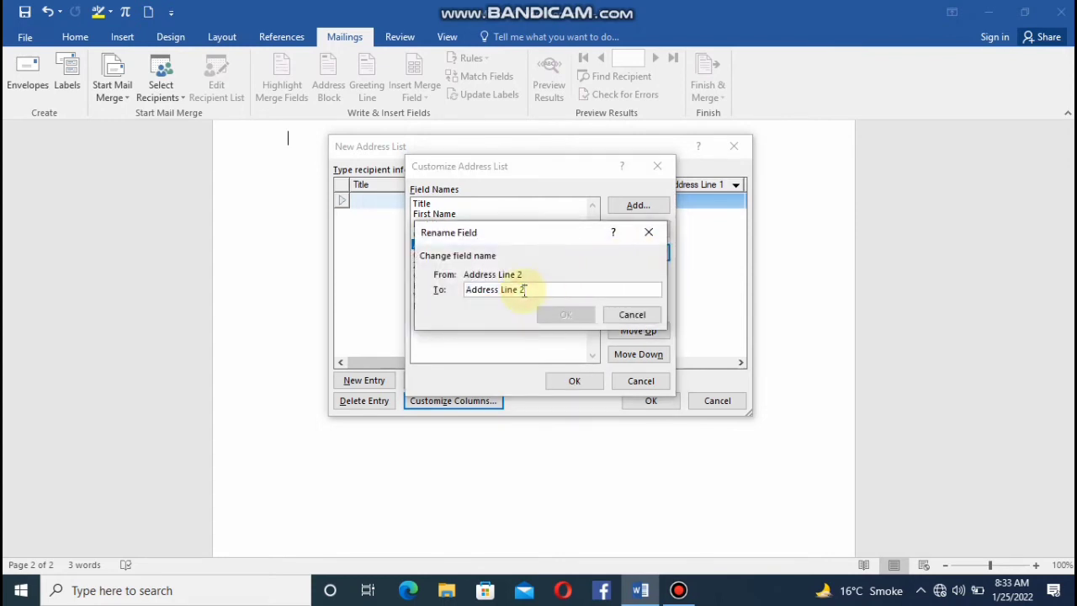
pyautogui.press('BackSpace')
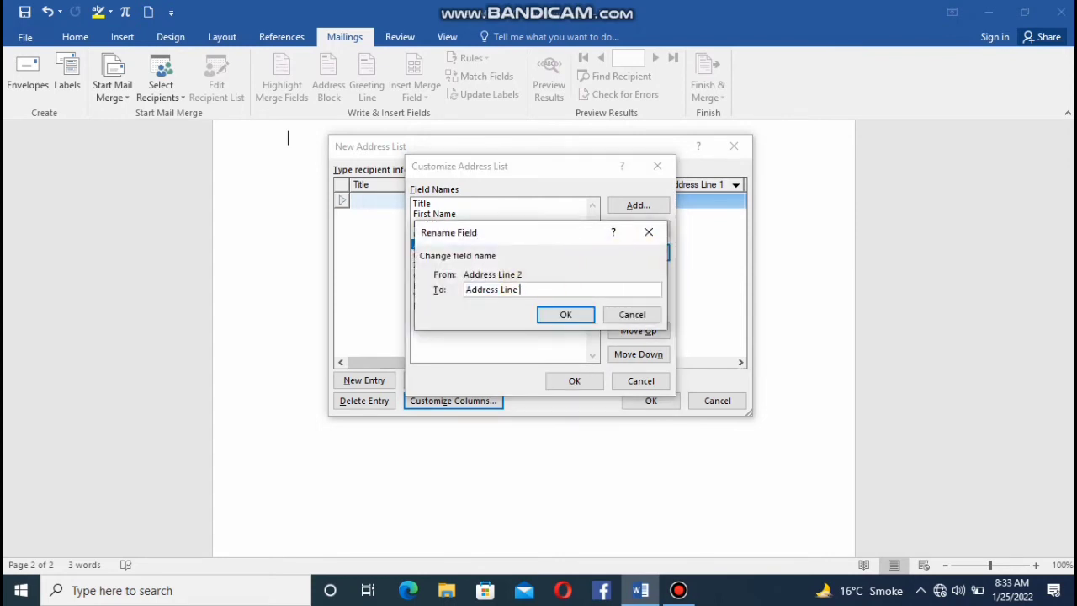
pyautogui.click(553, 316)
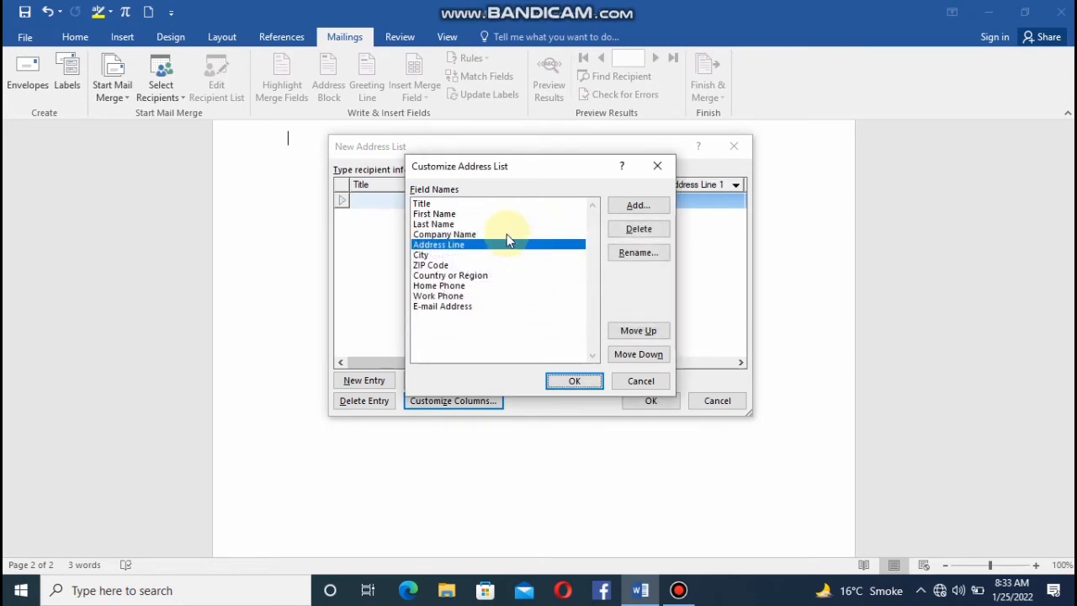
pyautogui.click(506, 235)
pyautogui.click(569, 380)
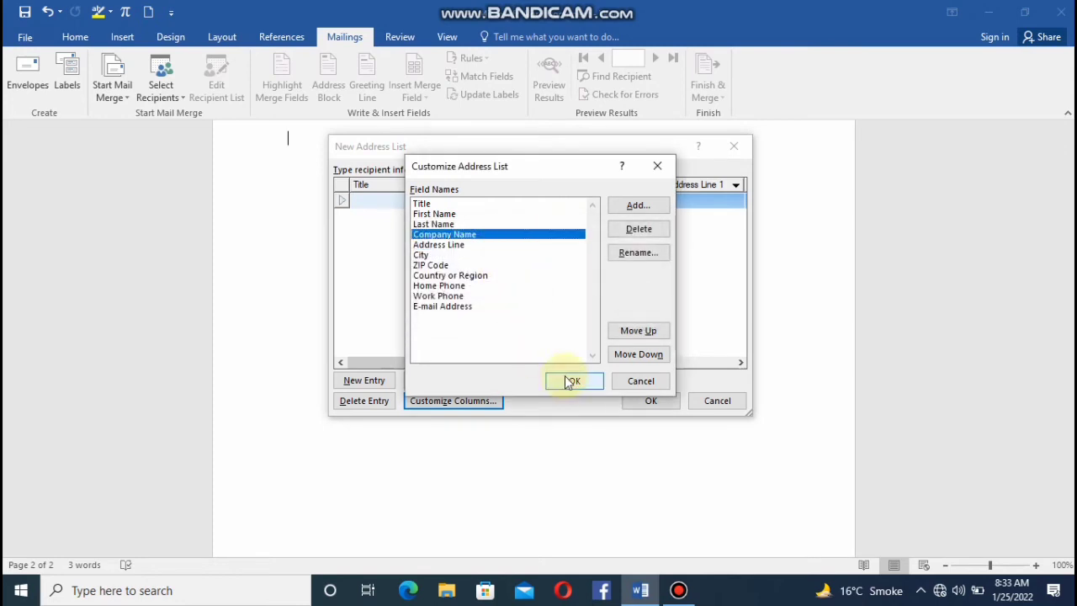
# Delete the Country or Region and ZIP Code fields from the address list columns and apply the changes.
pyautogui.click(461, 402)
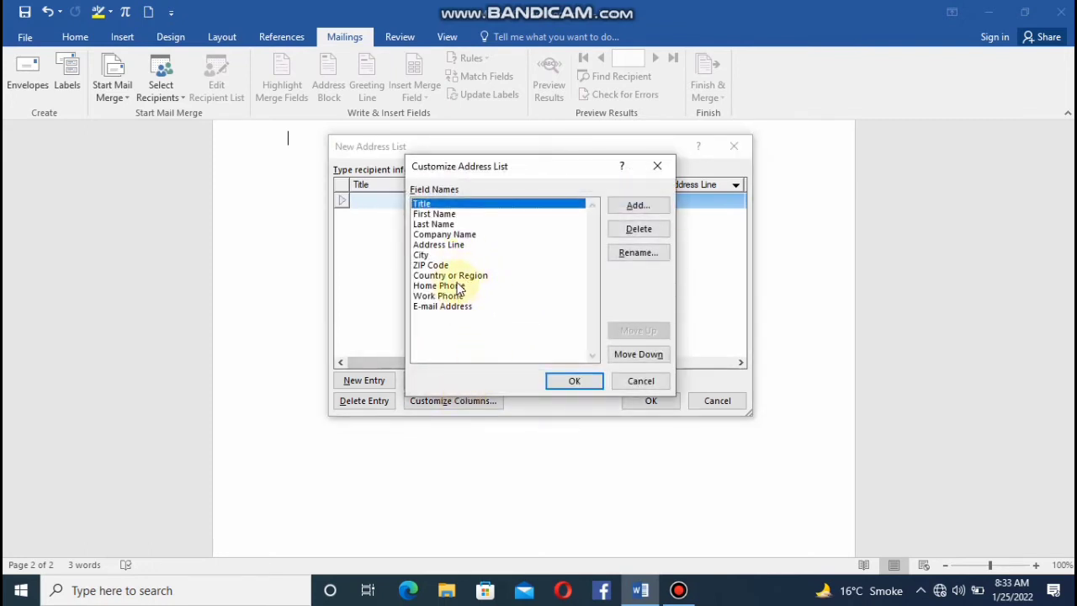
pyautogui.click(485, 276)
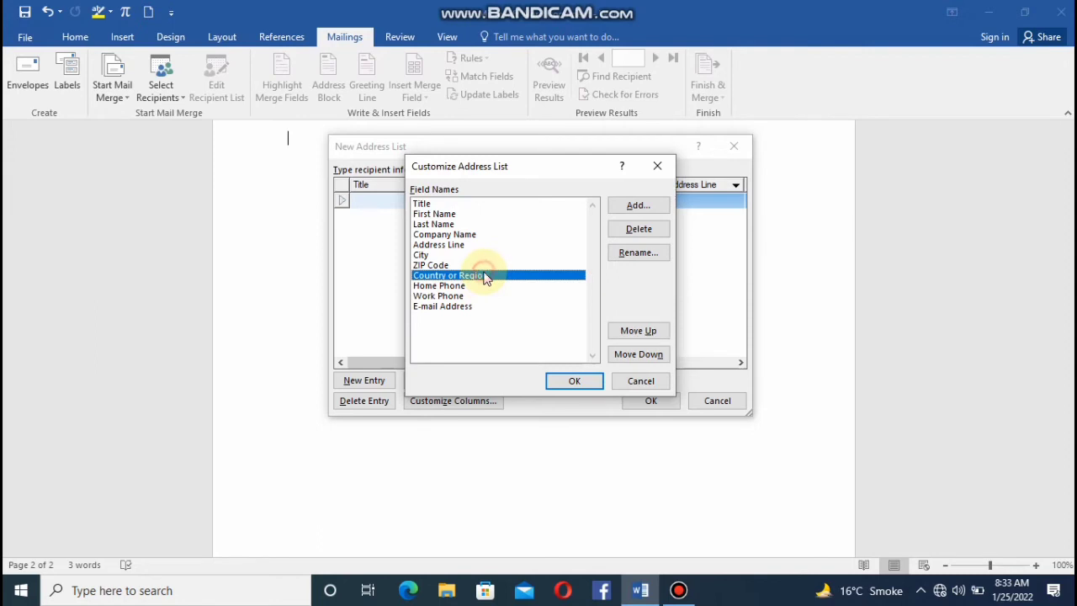
pyautogui.click(657, 230)
pyautogui.click(511, 336)
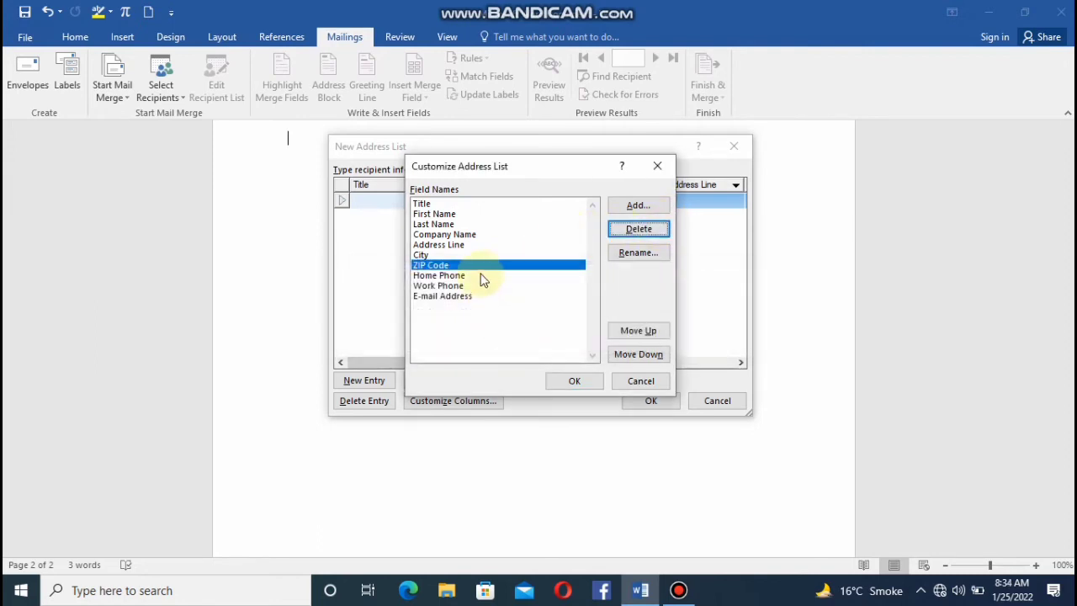
pyautogui.click(615, 237)
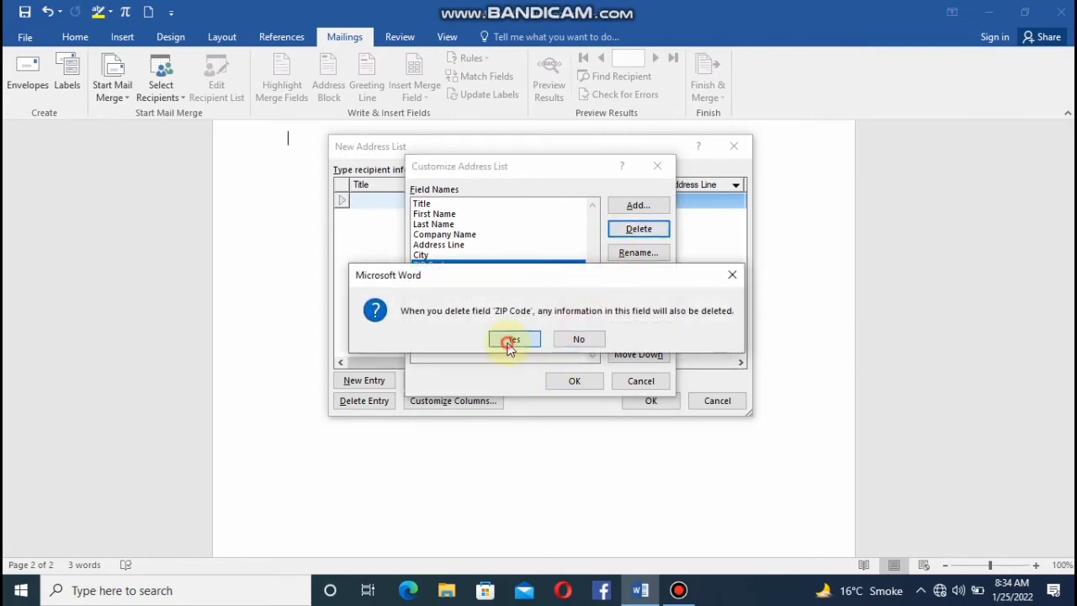
pyautogui.click(510, 337)
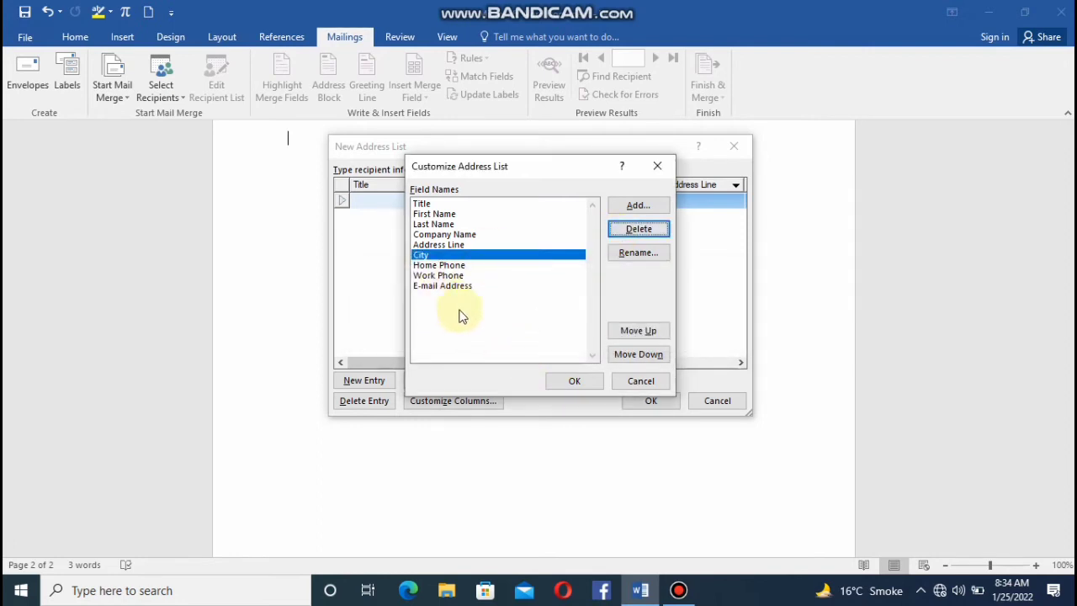
pyautogui.click(565, 381)
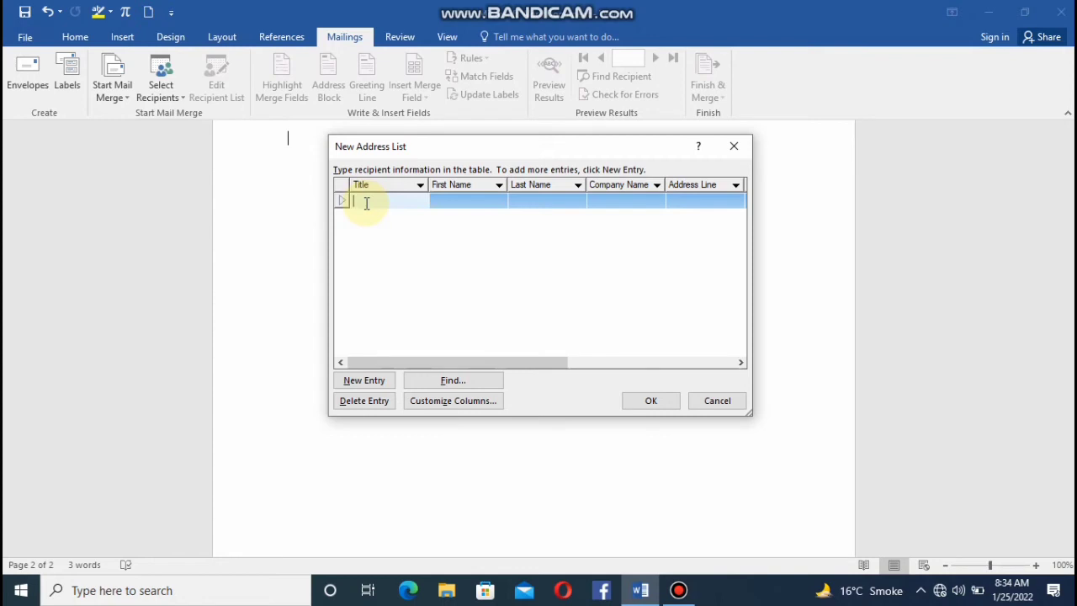
# Enter the first recipient's title as "mr." and fill in the first name and last name in the address list.
pyautogui.write('mr.')
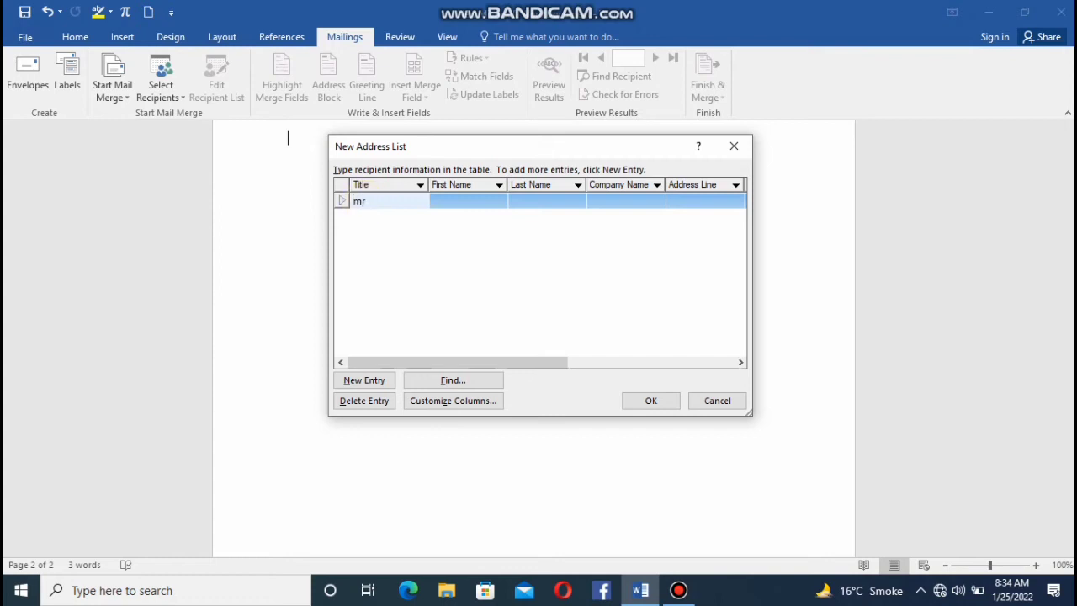
pyautogui.click(438, 200)
pyautogui.write('ali')
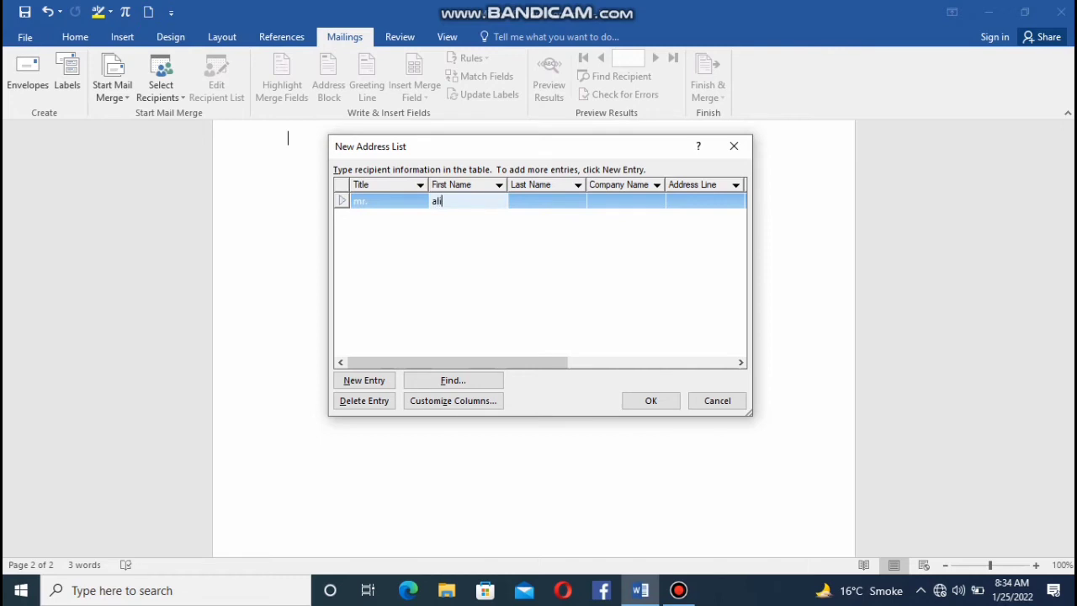
pyautogui.click(525, 199)
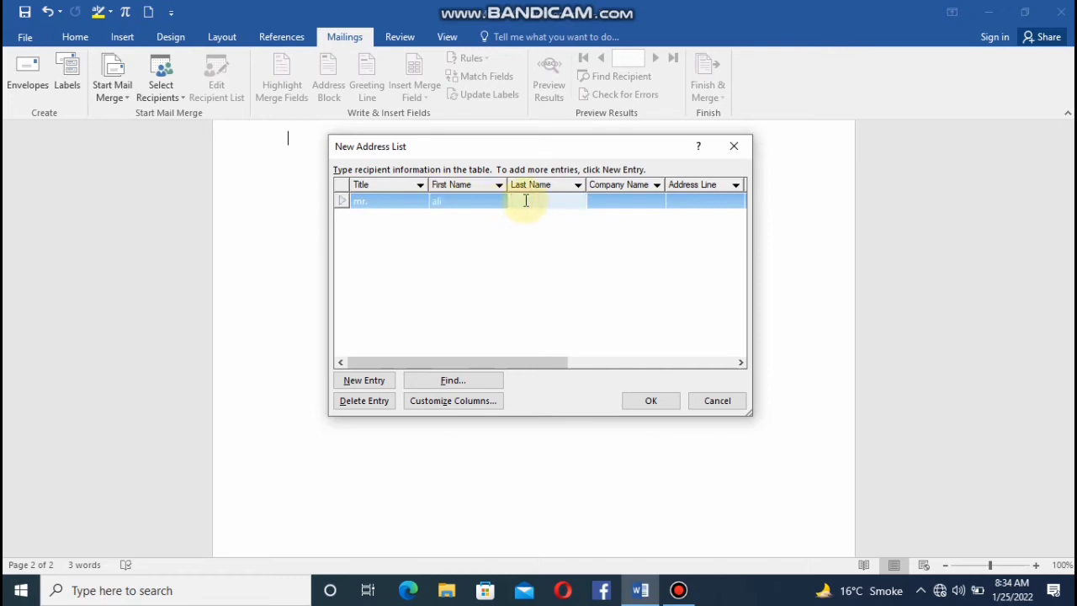
pyautogui.write('khan')
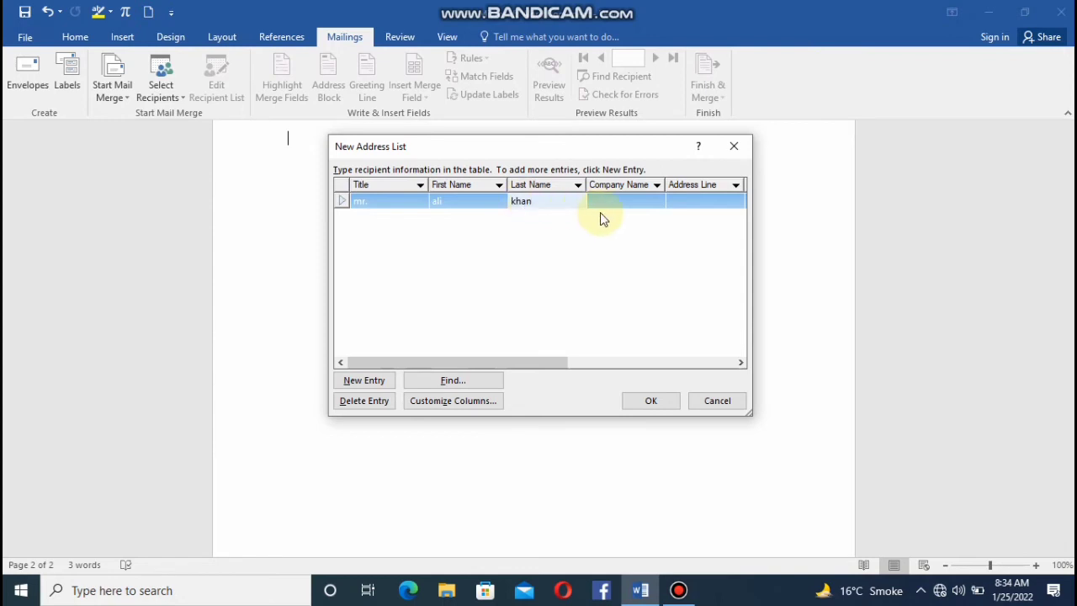
# Set the first recipient's company name to "aak tech" and the address line to "karachi".
pyautogui.click(612, 200)
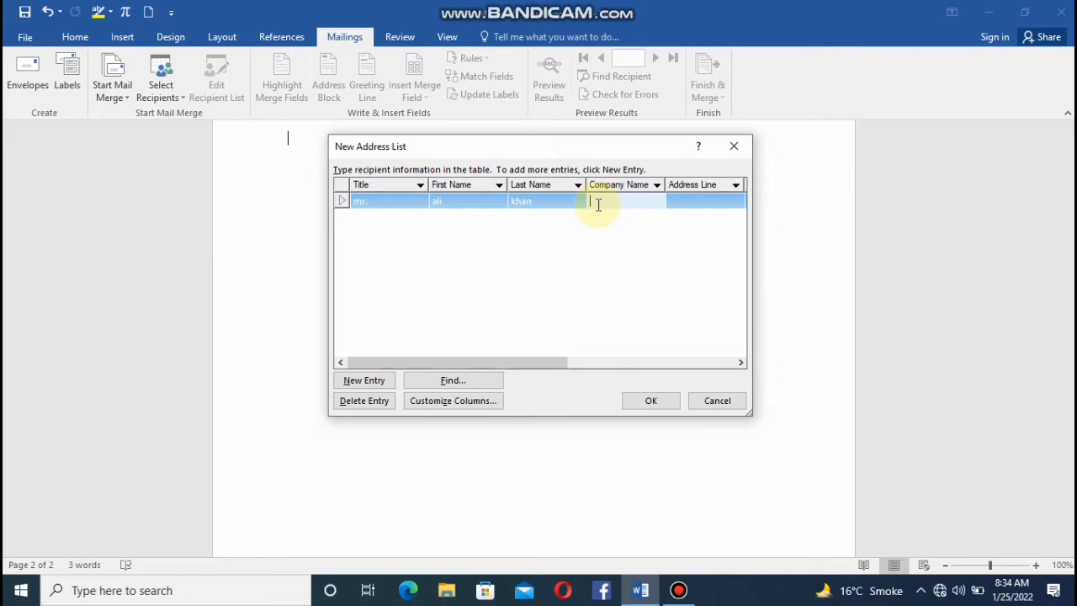
pyautogui.write('aak tech')
pyautogui.click(679, 203)
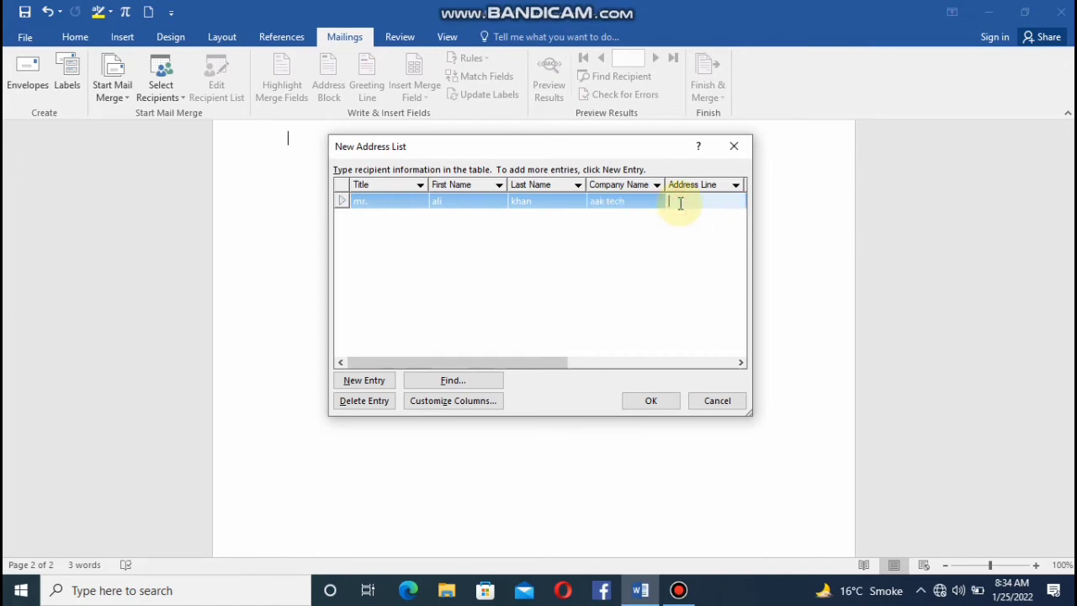
pyautogui.write('ka')
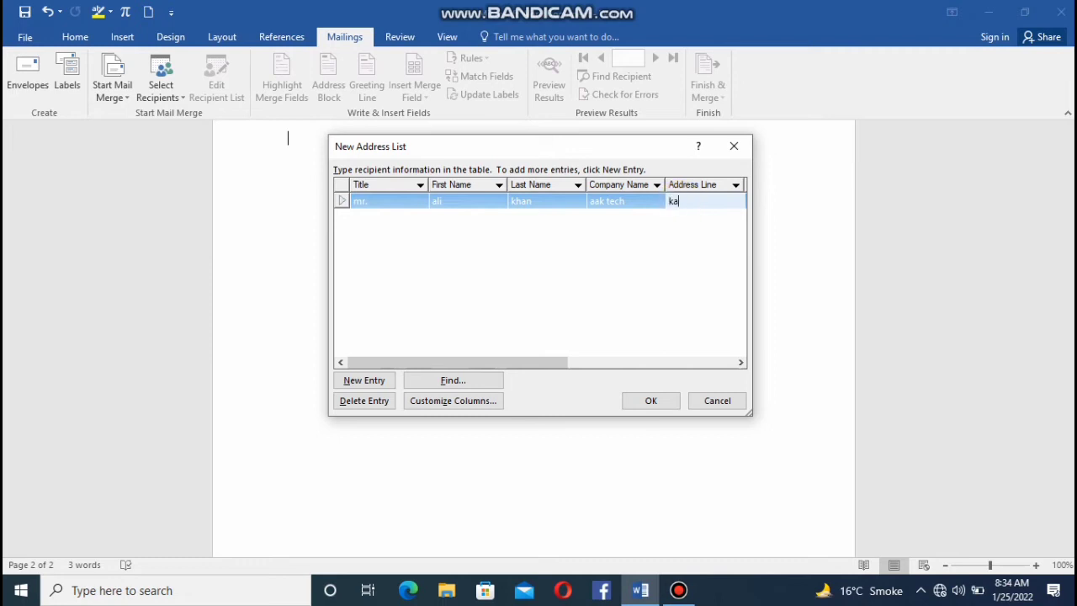
pyautogui.write('rachi')
# Add a second entry with the title "miss" and fill in the recipient's first name and last name.
pyautogui.click(366, 383)
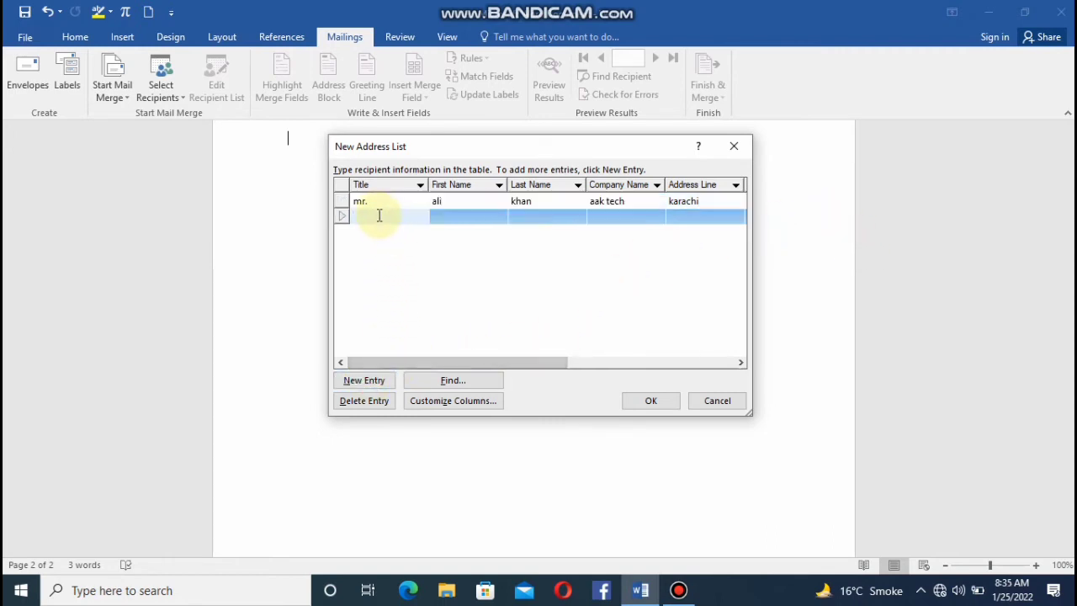
pyautogui.write('miss')
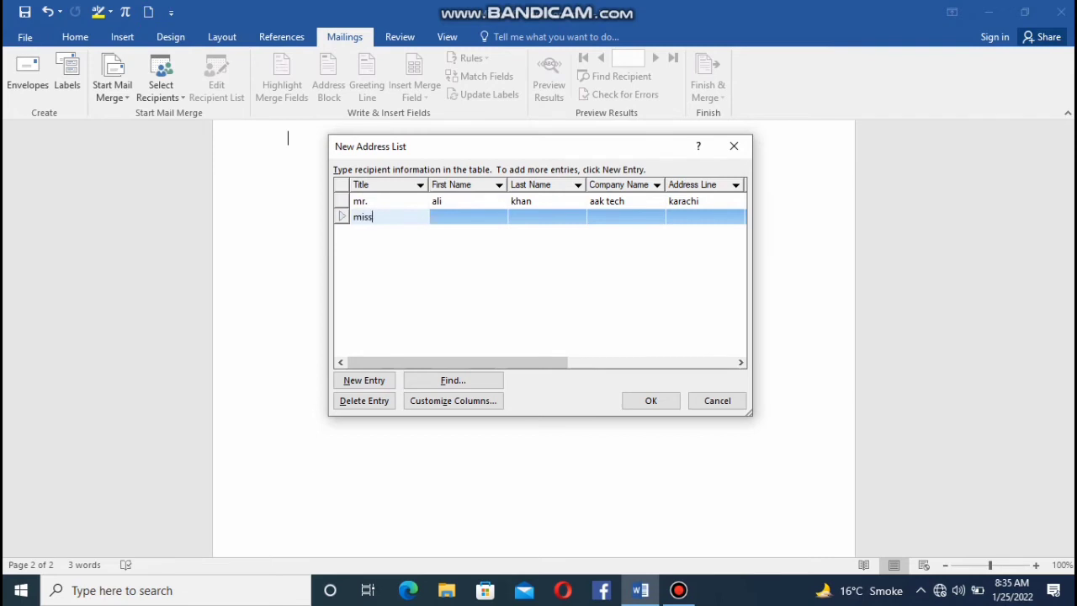
pyautogui.click(440, 220)
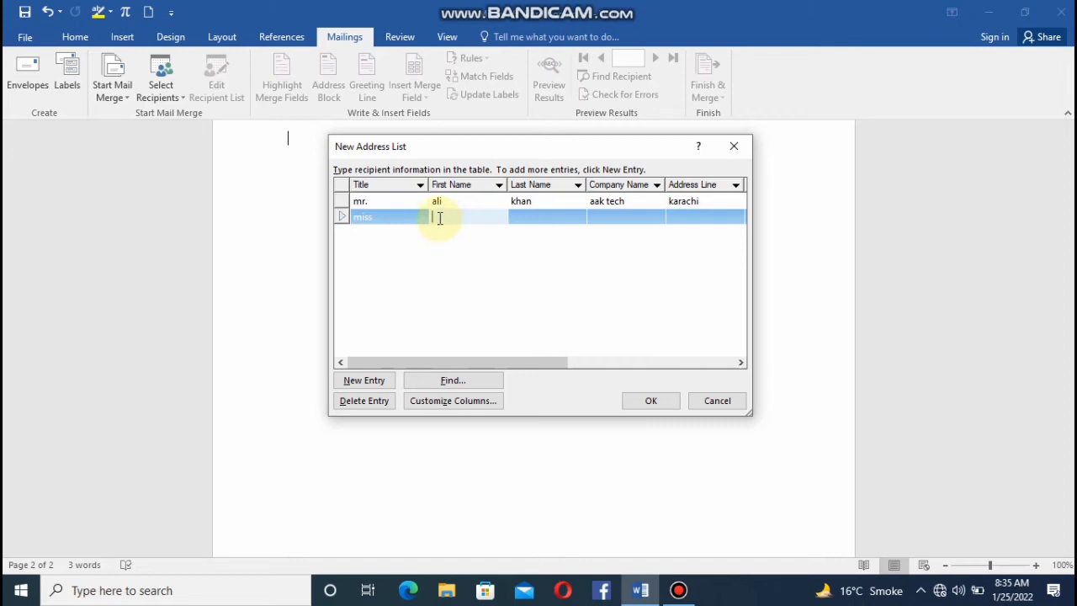
pyautogui.write('aisha')
pyautogui.click(526, 216)
pyautogui.write('ak')
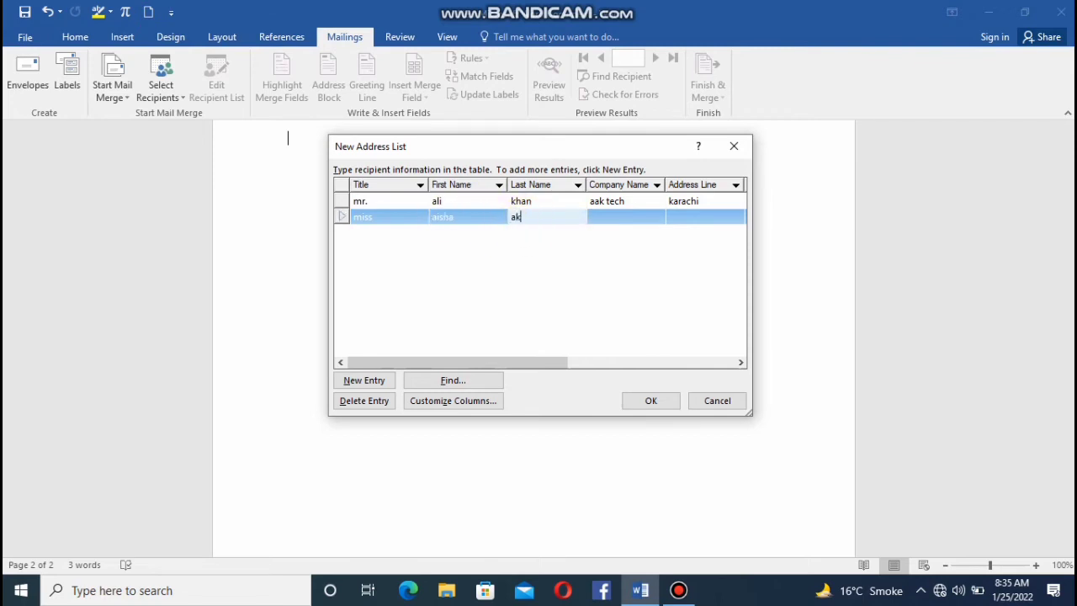
pyautogui.write('ram')
# Set the second recipient's company name to "aak tech" and the address line to "faislbad".
pyautogui.click(599, 218)
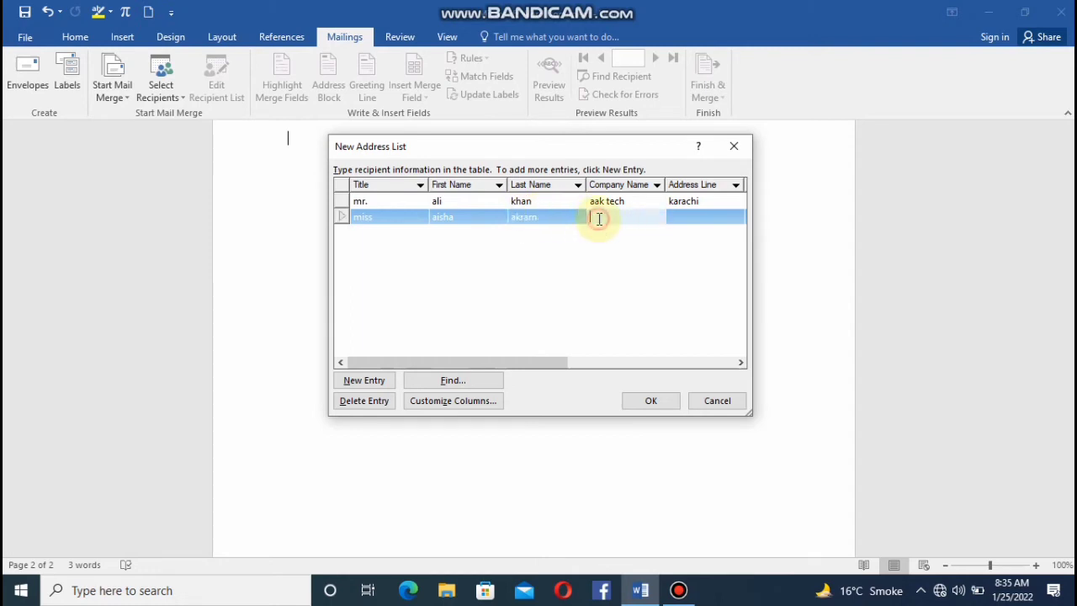
pyautogui.write('aak tech')
pyautogui.click(684, 219)
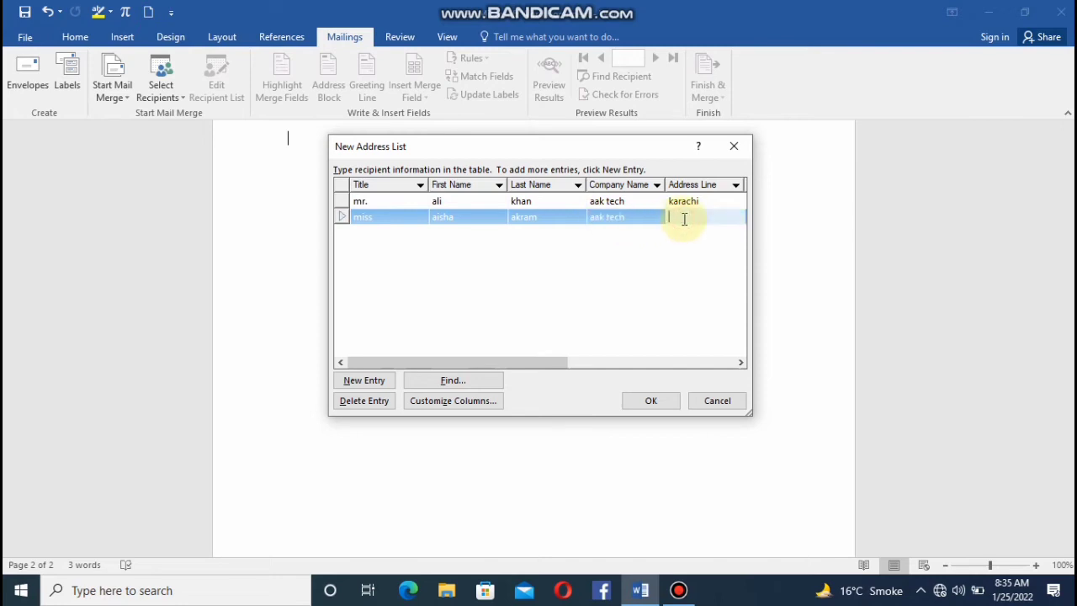
pyautogui.write('faislbad')
# Add a third entry with the title "mr." and fill in the recipient's first name and last name.
pyautogui.click(361, 380)
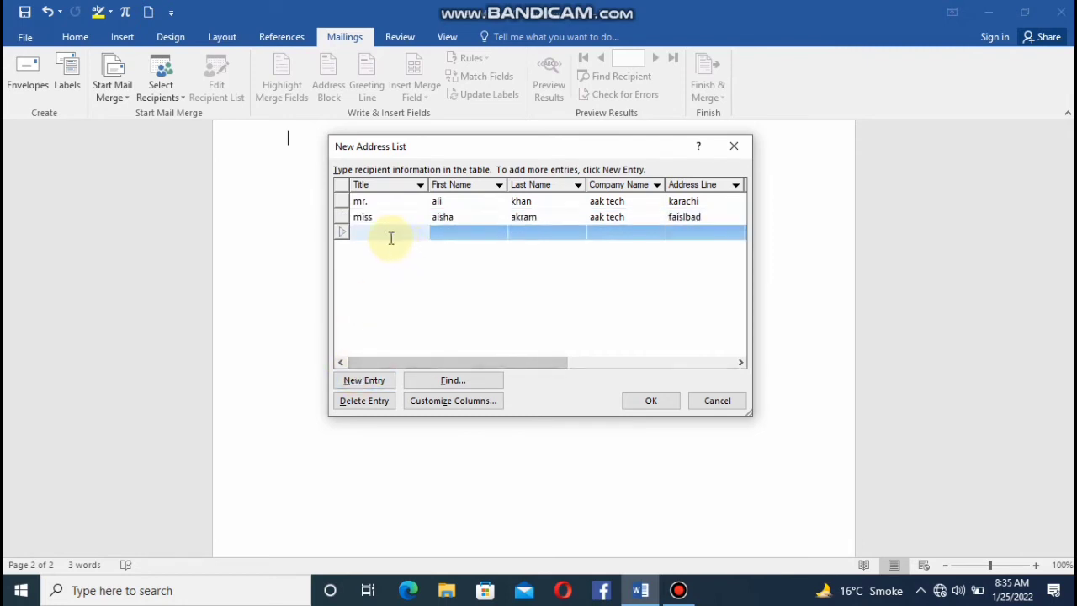
pyautogui.write('m')
pyautogui.write('r')
pyautogui.press('BackSpace')
pyautogui.click(440, 231)
pyautogui.write('kapil')
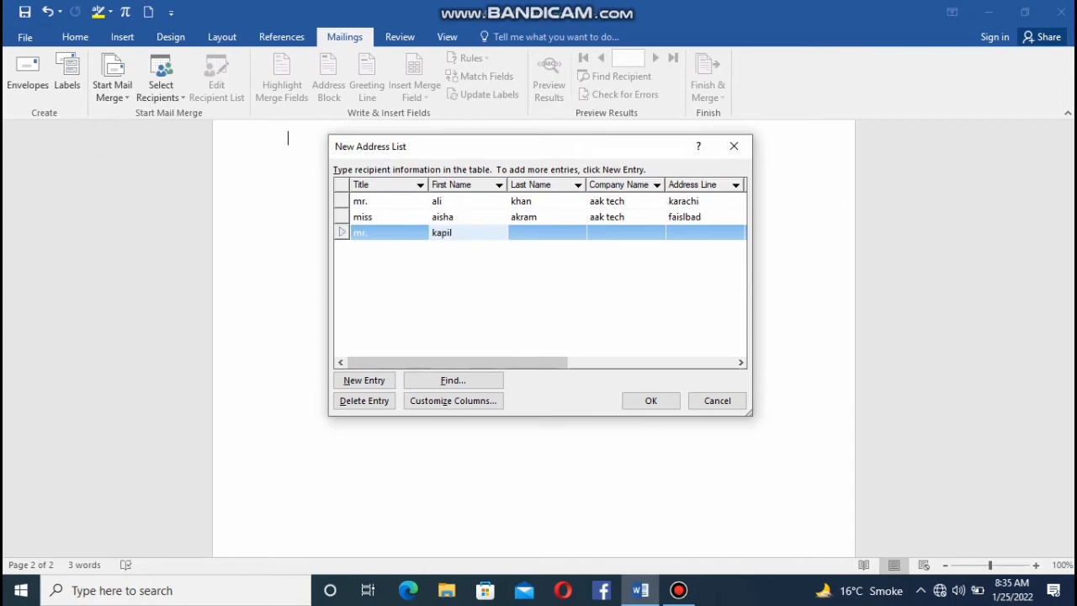
pyautogui.click(518, 231)
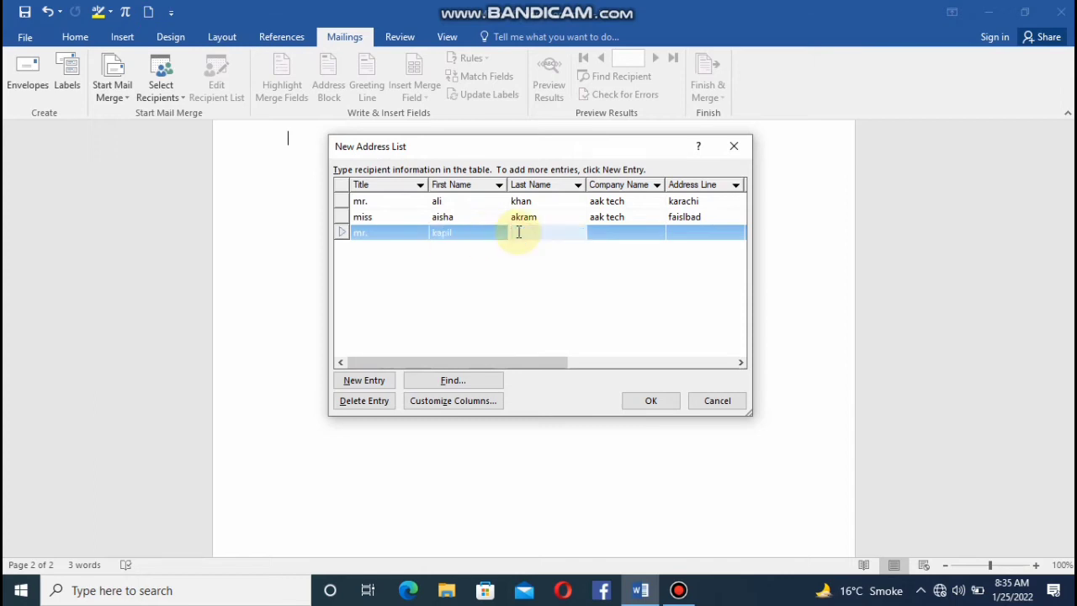
pyautogui.write('dev')
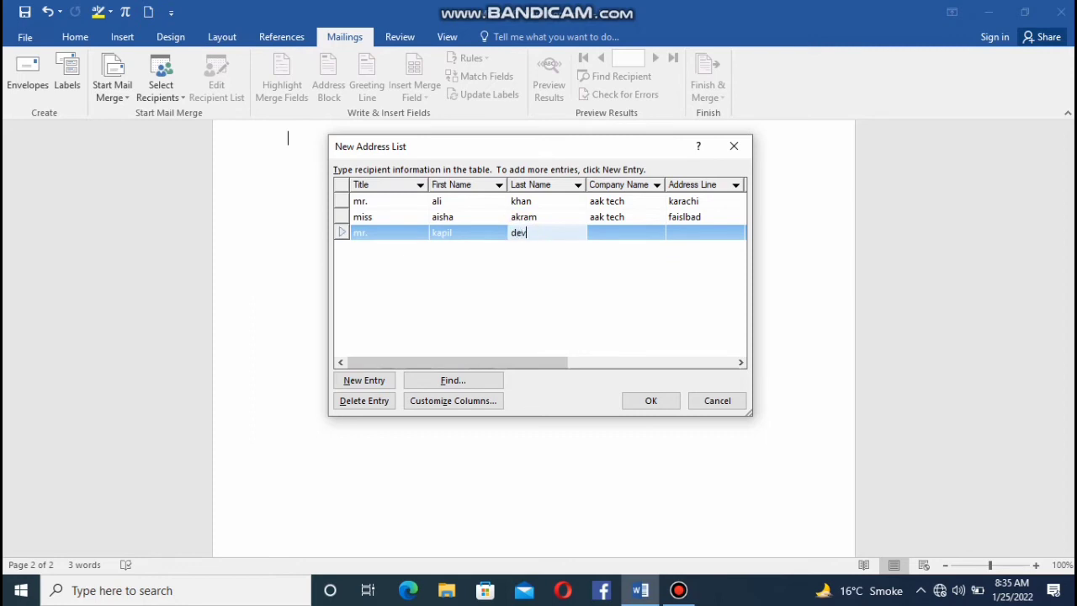
# Set the third recipient's company name to "aak tech" and the address line to "new delhi".
pyautogui.click(618, 232)
pyautogui.write('aak tech')
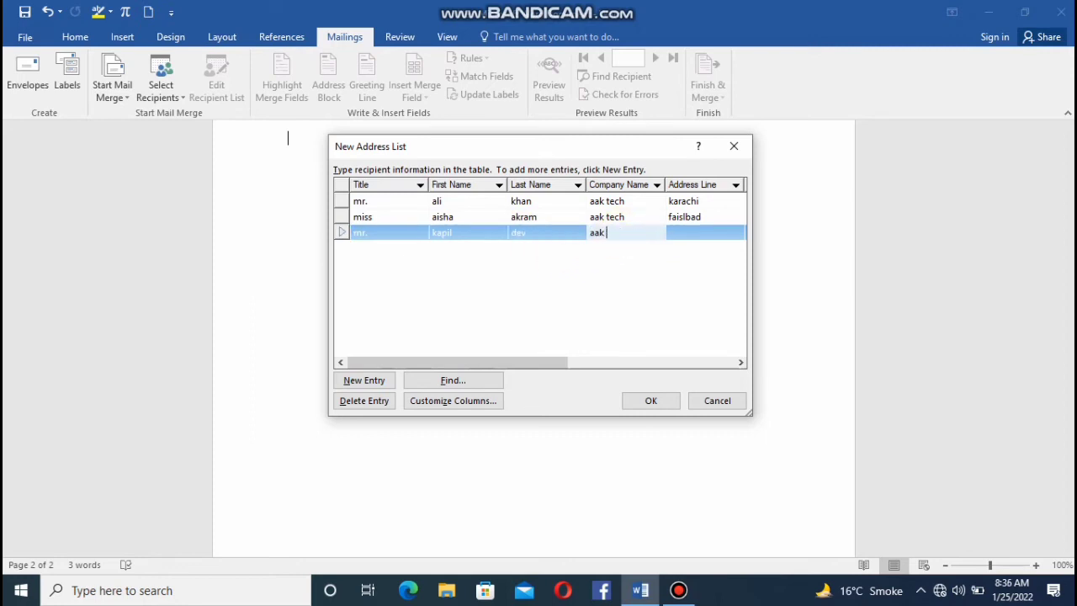
pyautogui.click(703, 227)
pyautogui.write('new delh')
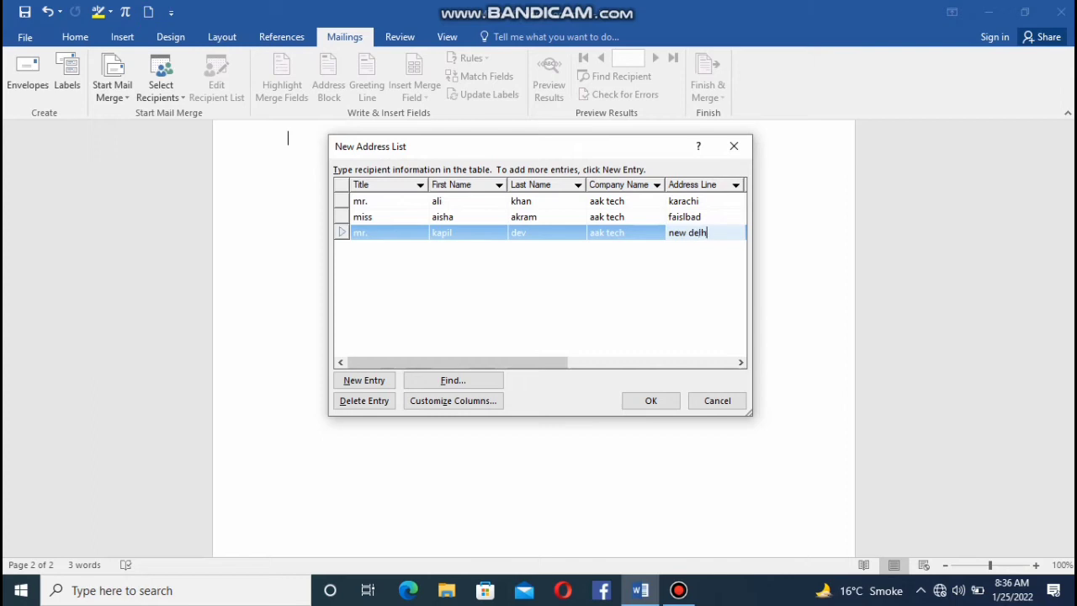
pyautogui.write('i')
# Confirm the recipient entries and save the address list under a file name in the My Data Sources folder.
pyautogui.click(652, 402)
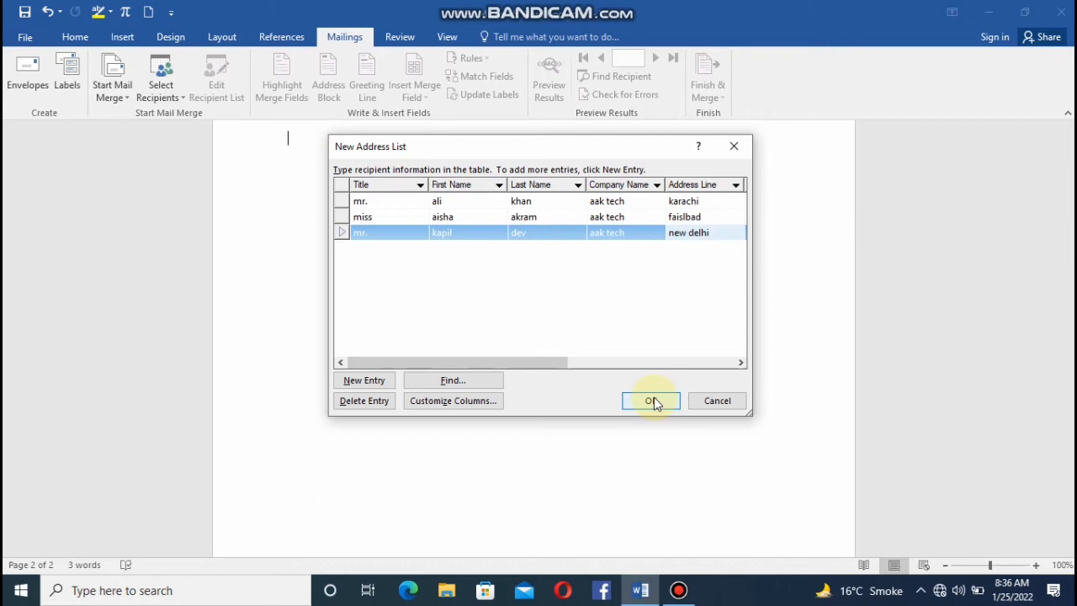
pyautogui.click(651, 402)
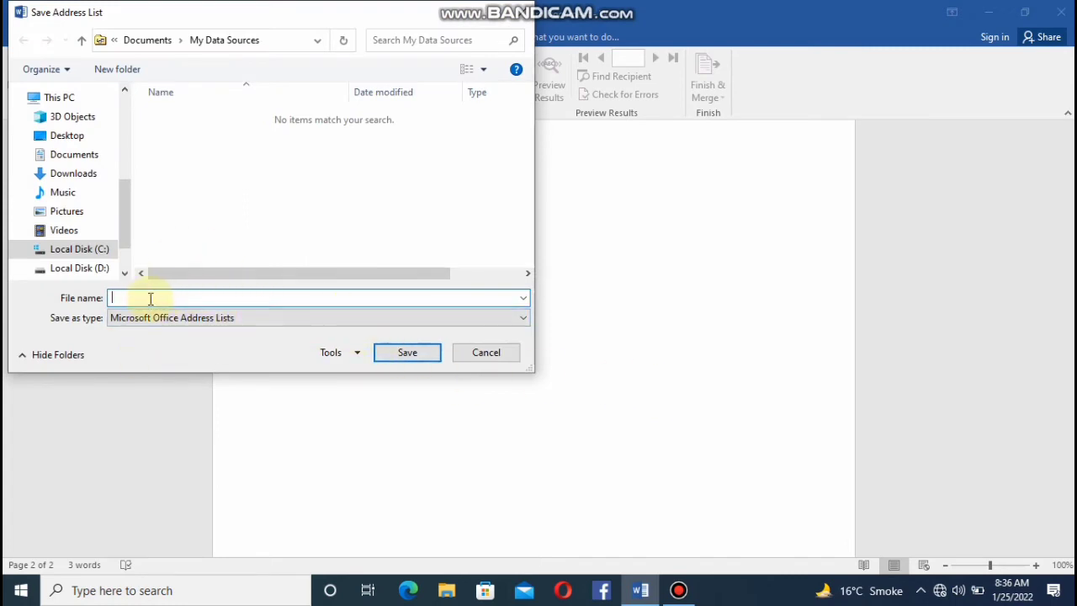
pyautogui.write('data')
pyautogui.click(397, 349)
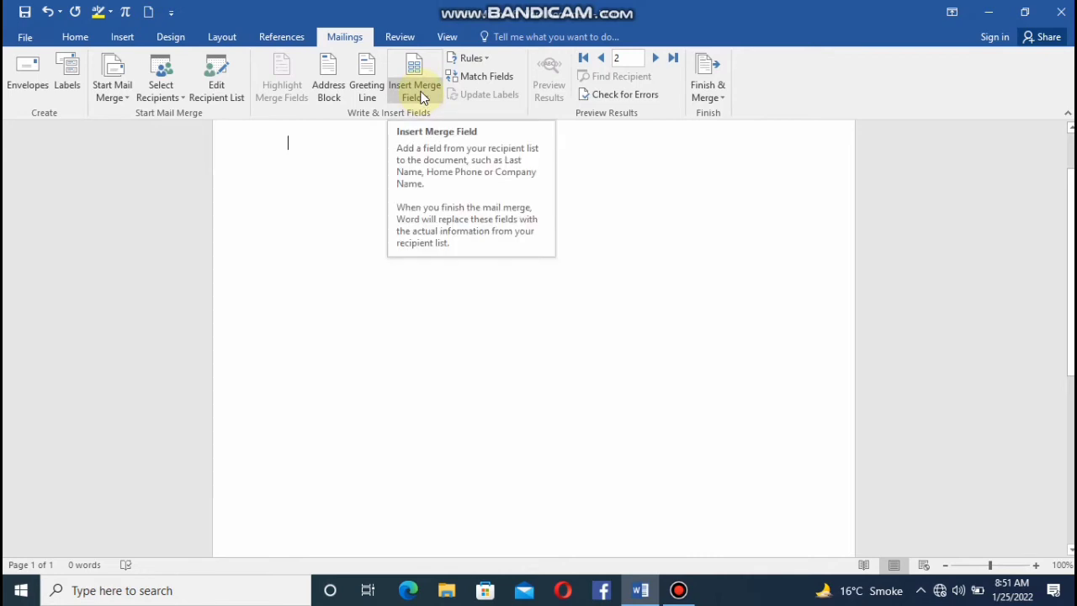
# Insert the Title merge field with a new line below it and turn off the results preview.
pyautogui.click(436, 97)
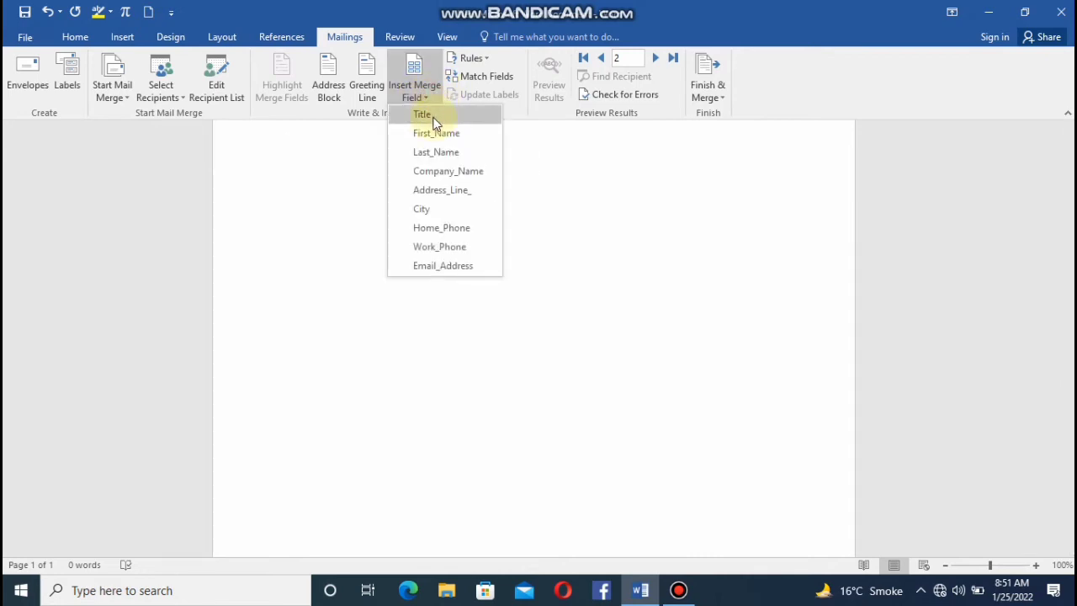
pyautogui.click(432, 116)
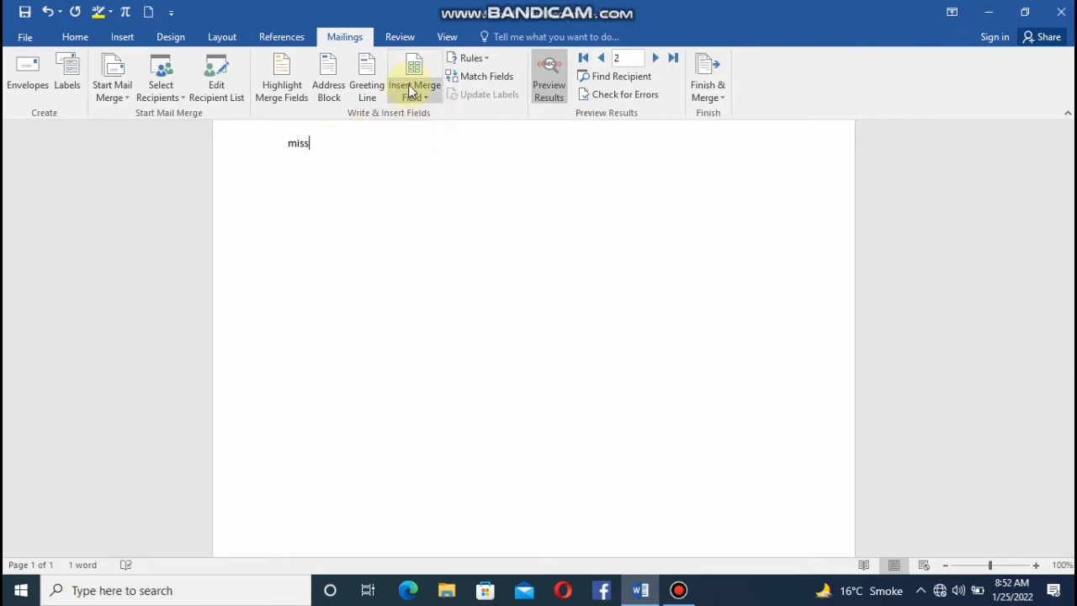
pyautogui.press('Return')
pyautogui.click(410, 91)
pyautogui.click(555, 75)
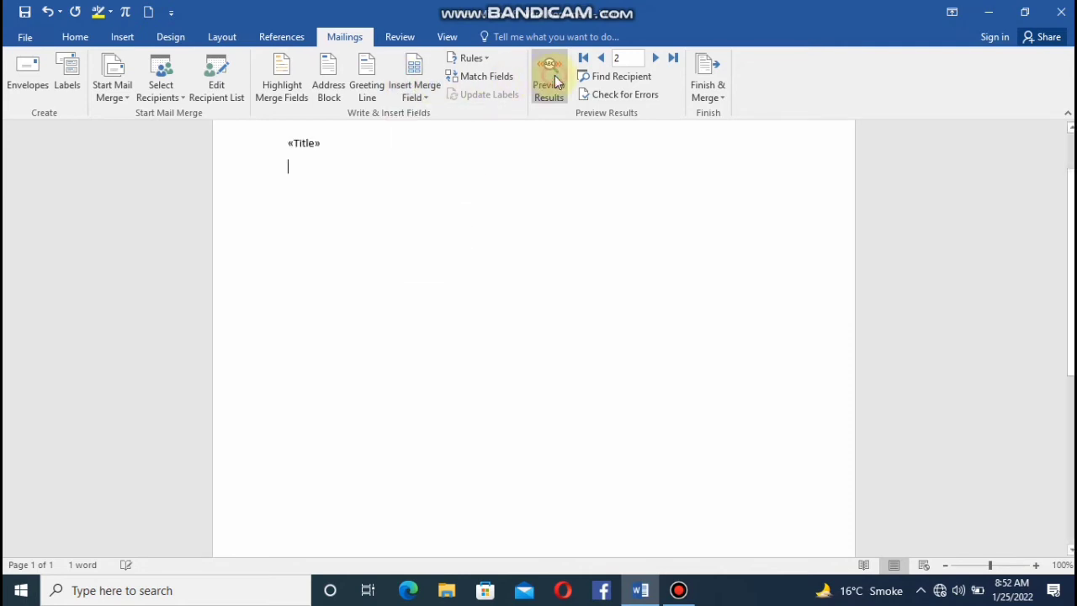
# Insert the First Name merge field on the line below the Title field and close the field dialog.
pyautogui.click(420, 79)
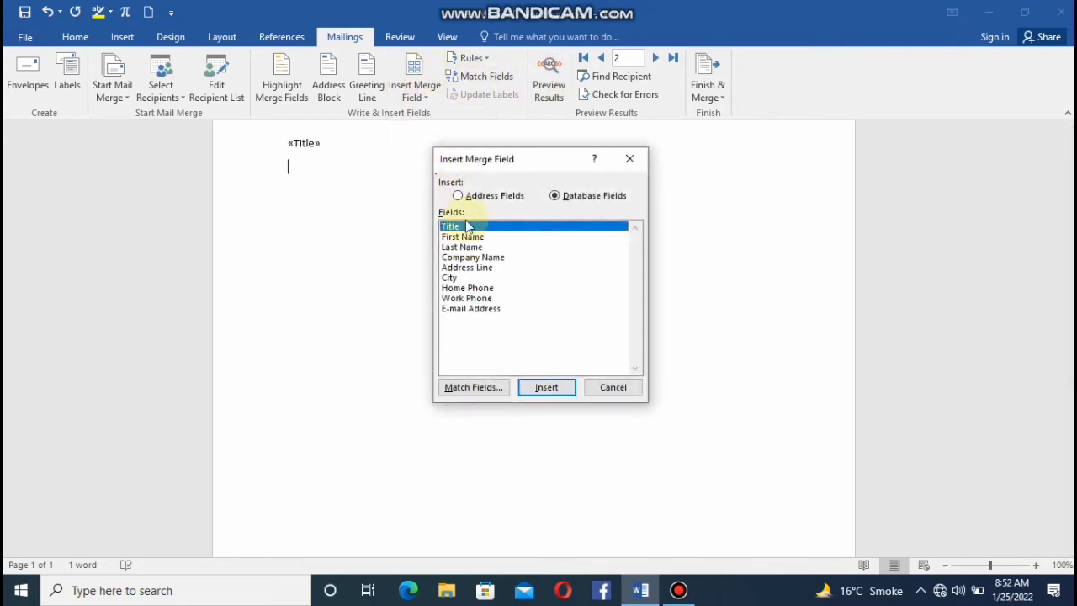
pyautogui.click(460, 237)
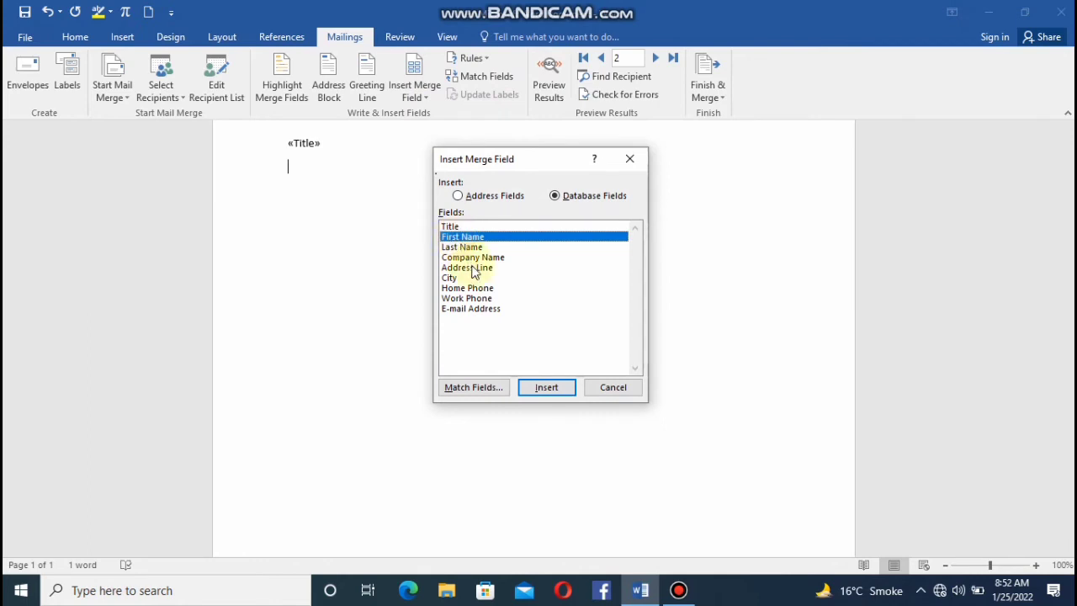
pyautogui.click(544, 387)
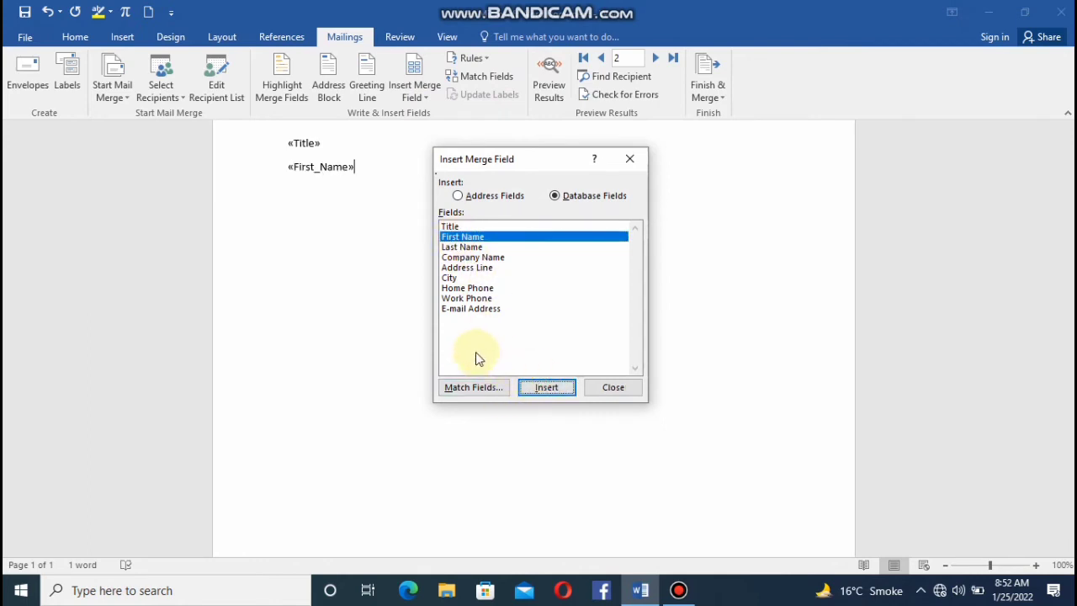
pyautogui.click(629, 158)
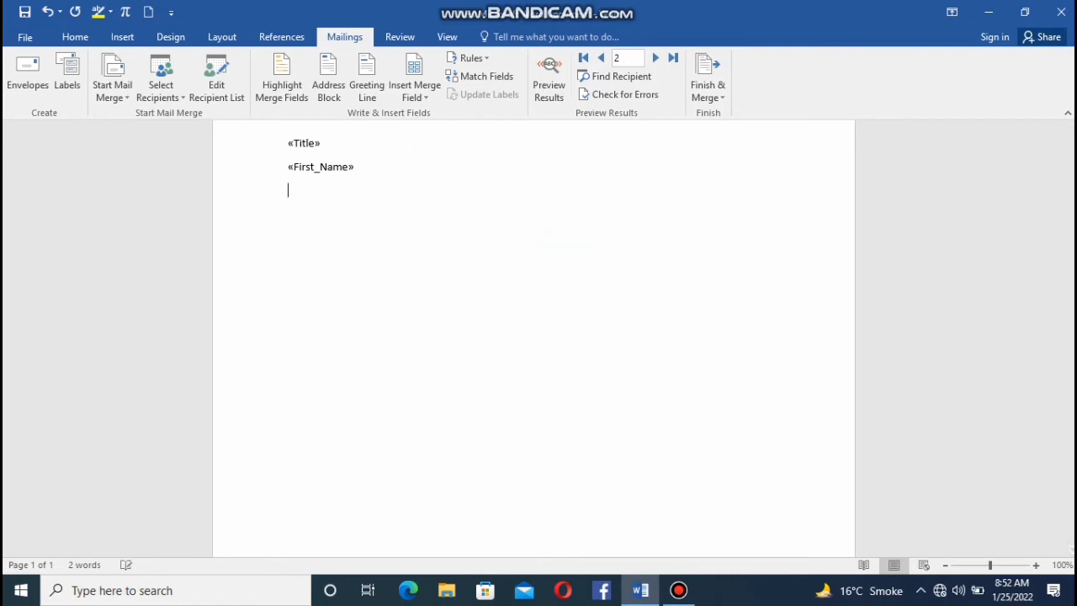
# Insert the Last Name merge field on the line below the First Name field and close the field dialog.
pyautogui.click(436, 76)
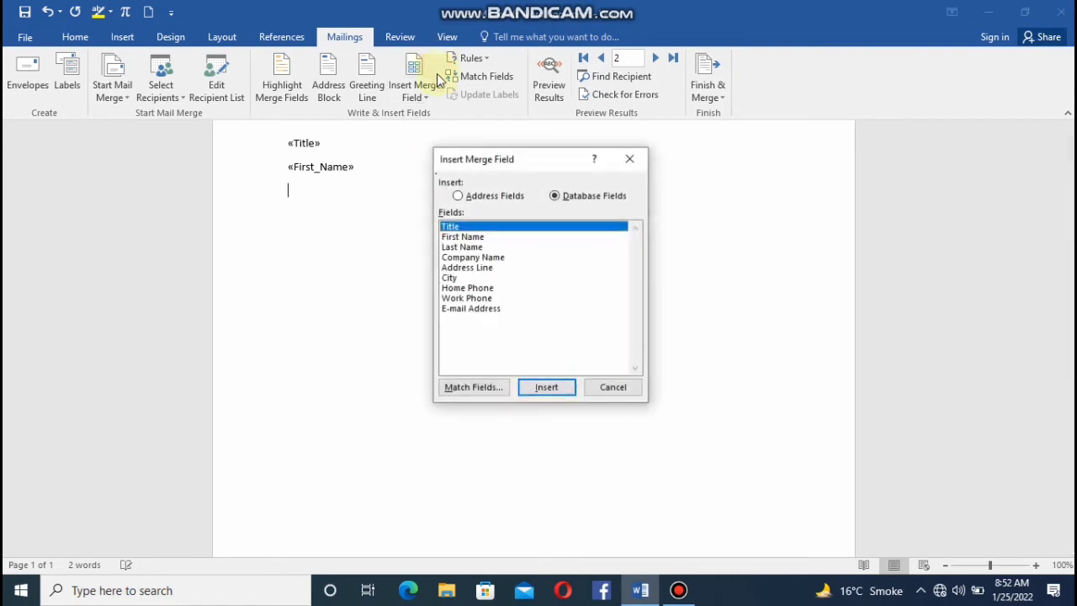
pyautogui.click(471, 247)
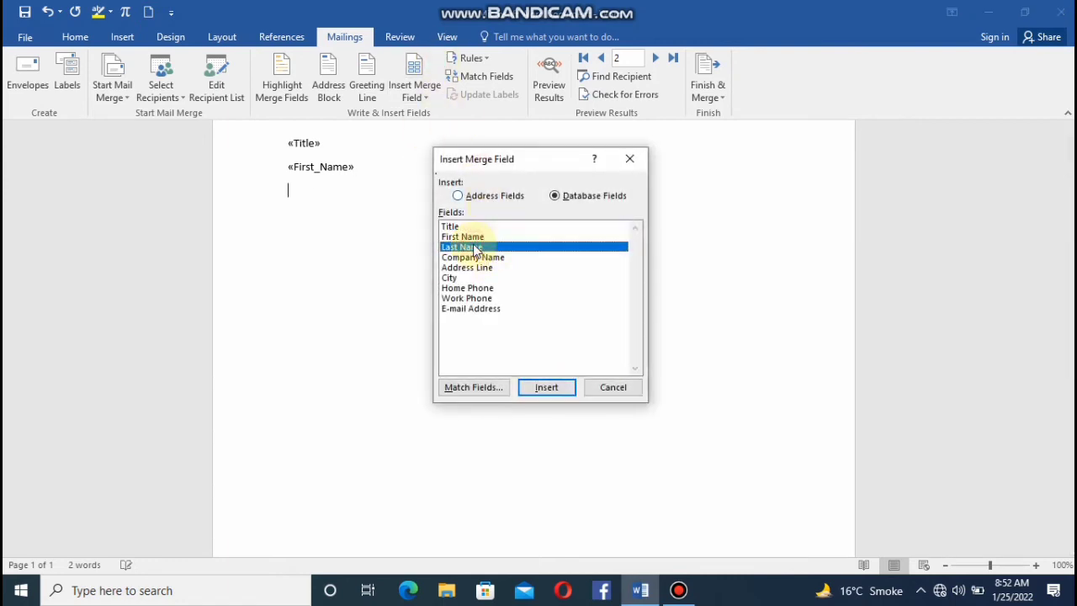
pyautogui.click(545, 387)
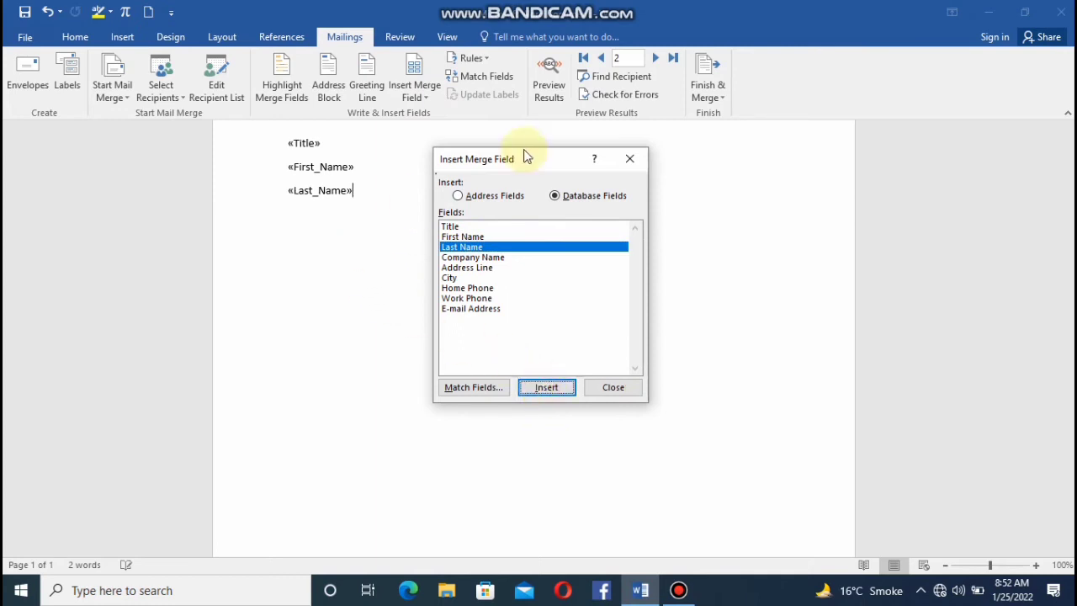
pyautogui.click(630, 160)
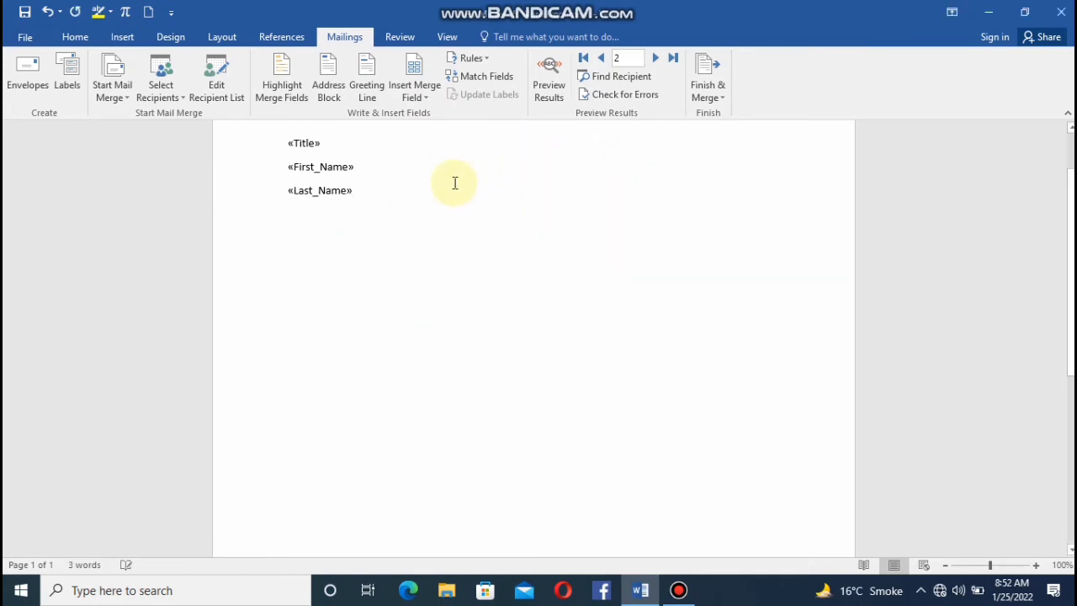
# Insert the Company Name and City merge fields on separate lines below the Last Name field.
pyautogui.press('Return')
pyautogui.click(409, 87)
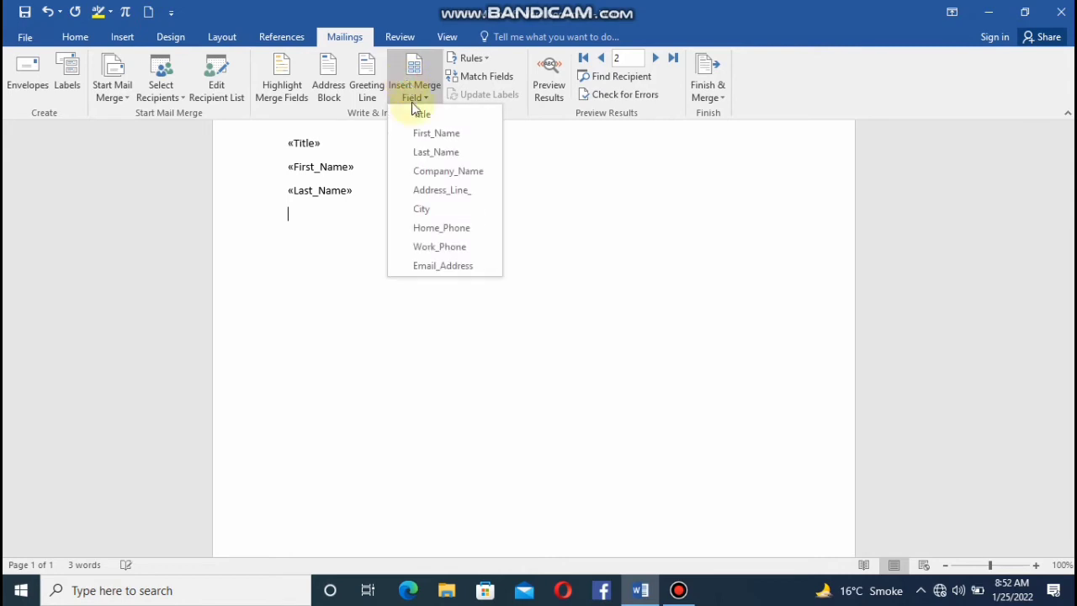
pyautogui.click(446, 169)
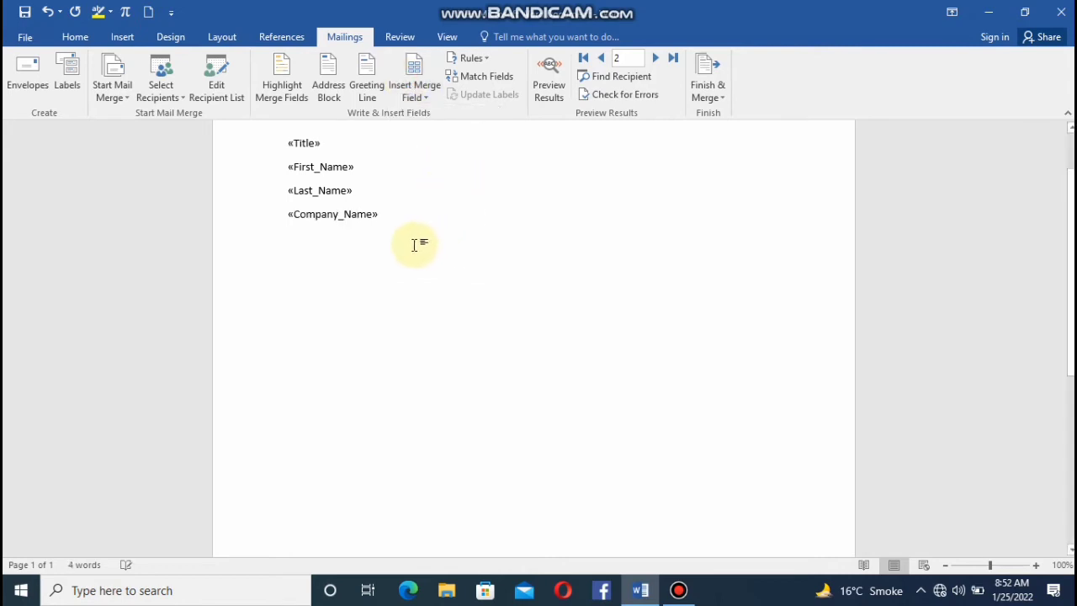
pyautogui.press('Return')
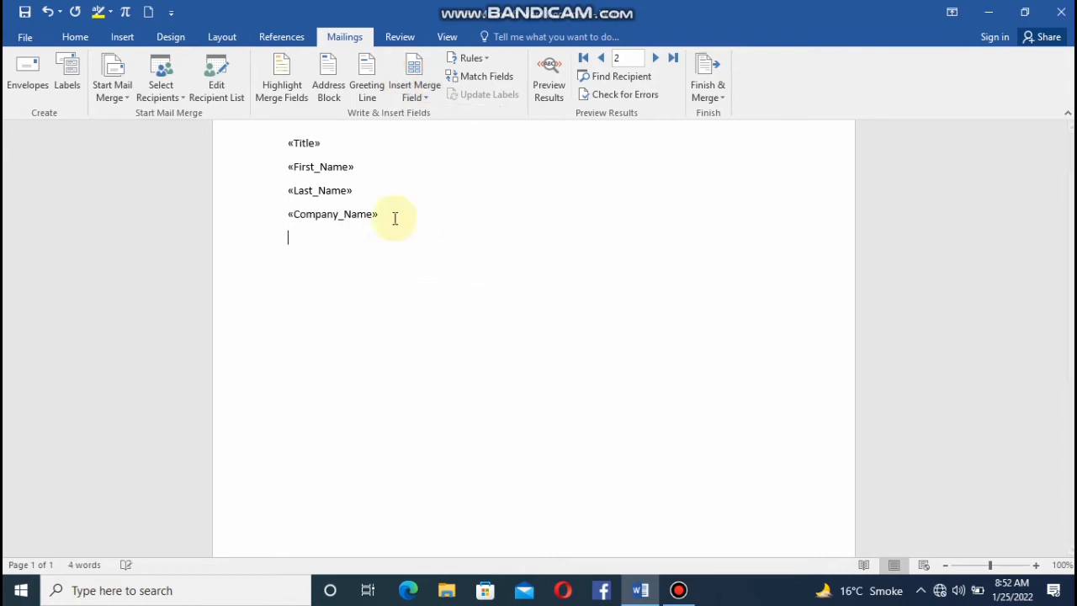
pyautogui.click(408, 92)
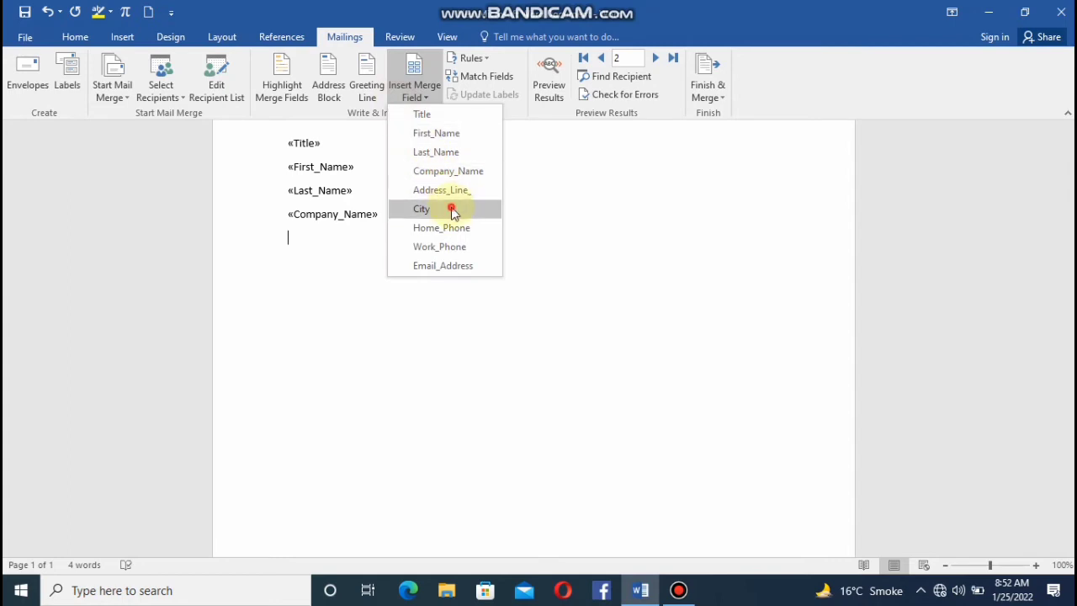
pyautogui.click(452, 210)
# Insert the Email Address merge field on a new line below the City field.
pyautogui.press('Return')
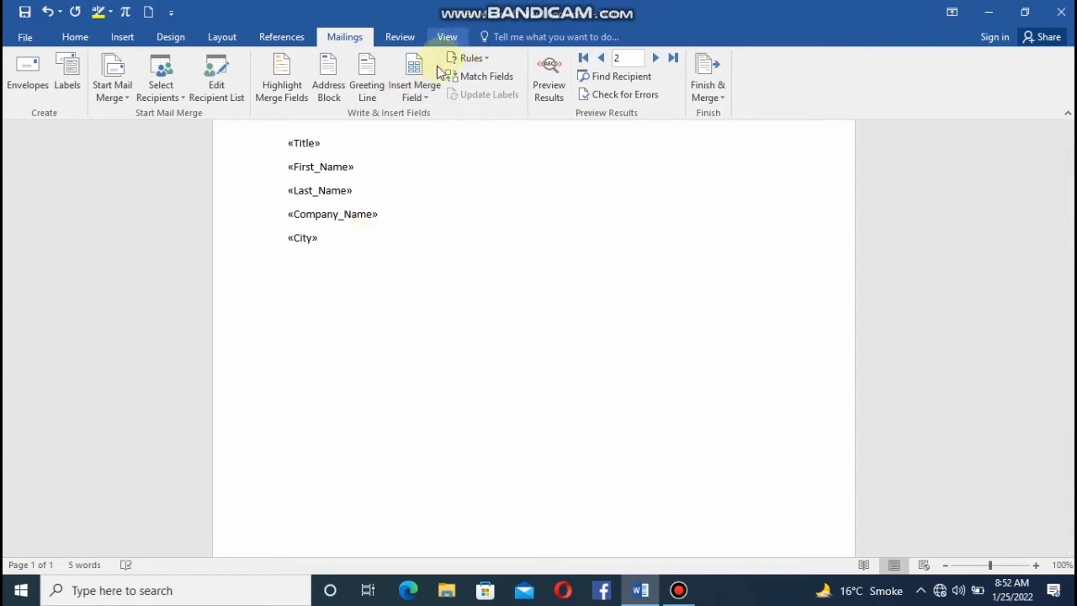
pyautogui.click(417, 93)
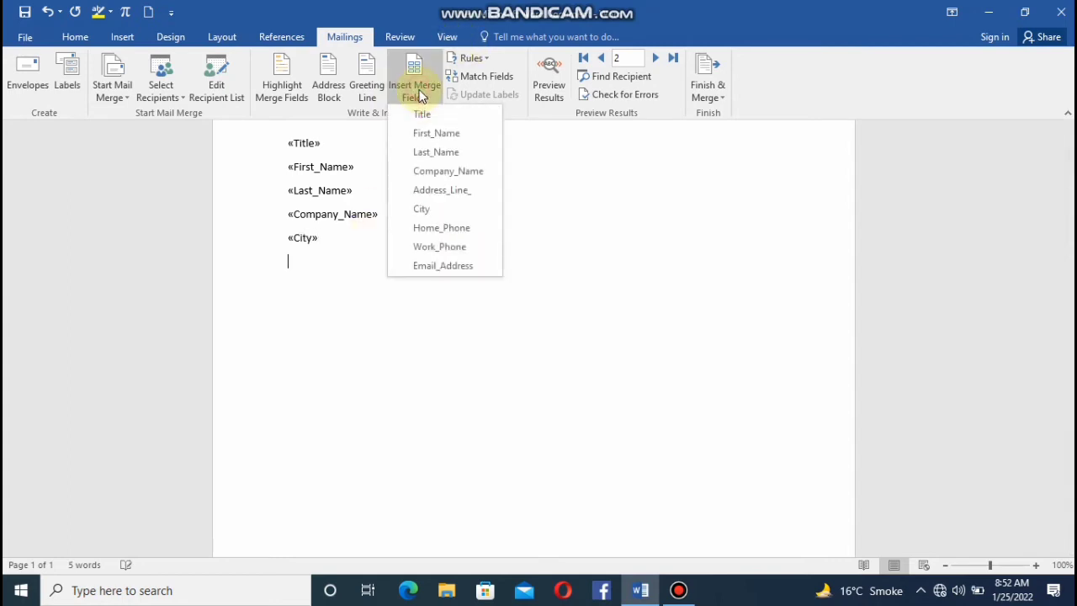
pyautogui.click(446, 263)
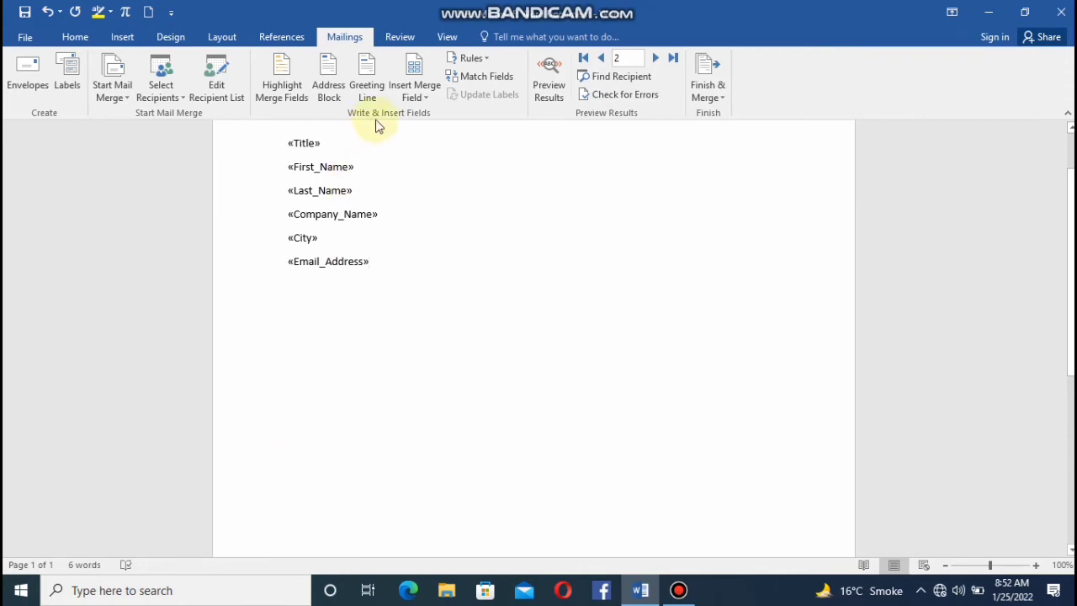
# Insert a greeting line starting with "Dear" and ending with a comma, with Last Name set to (not matched) in its field matching.
pyautogui.click(368, 82)
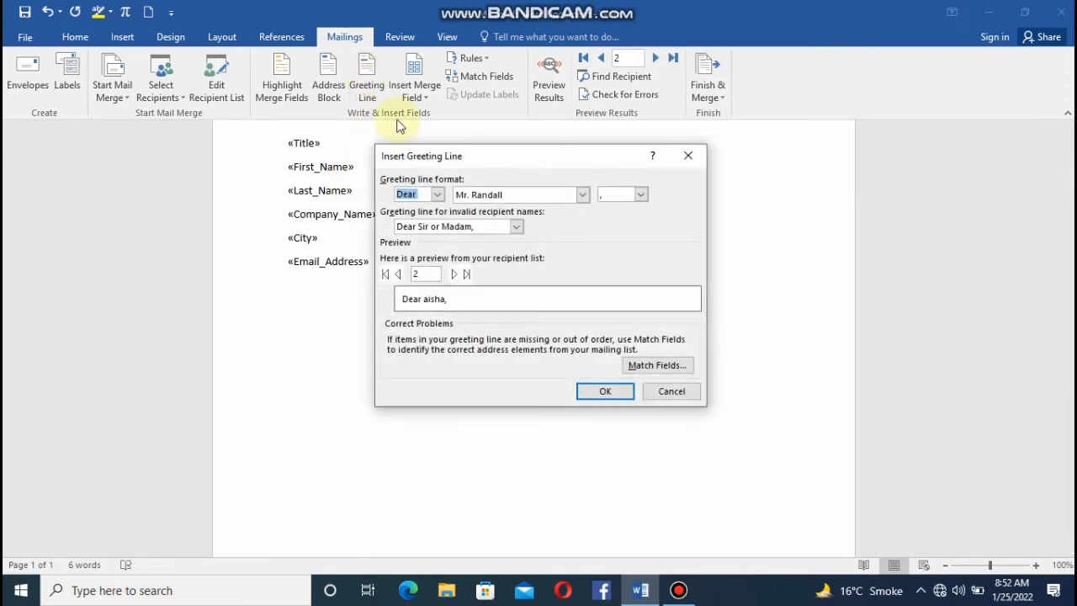
pyautogui.click(435, 196)
pyautogui.click(436, 194)
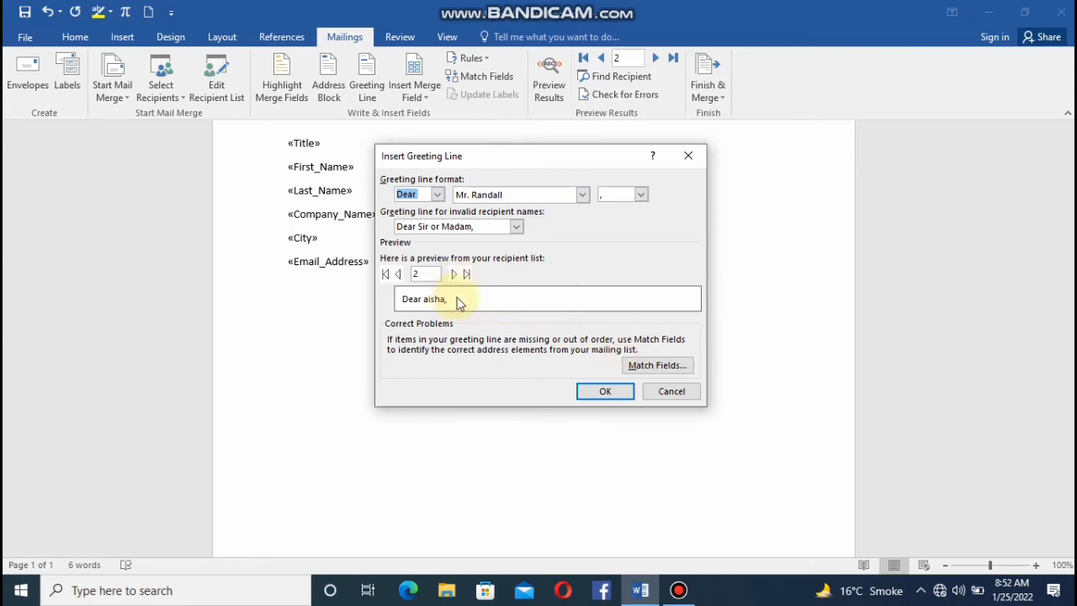
pyautogui.click(654, 367)
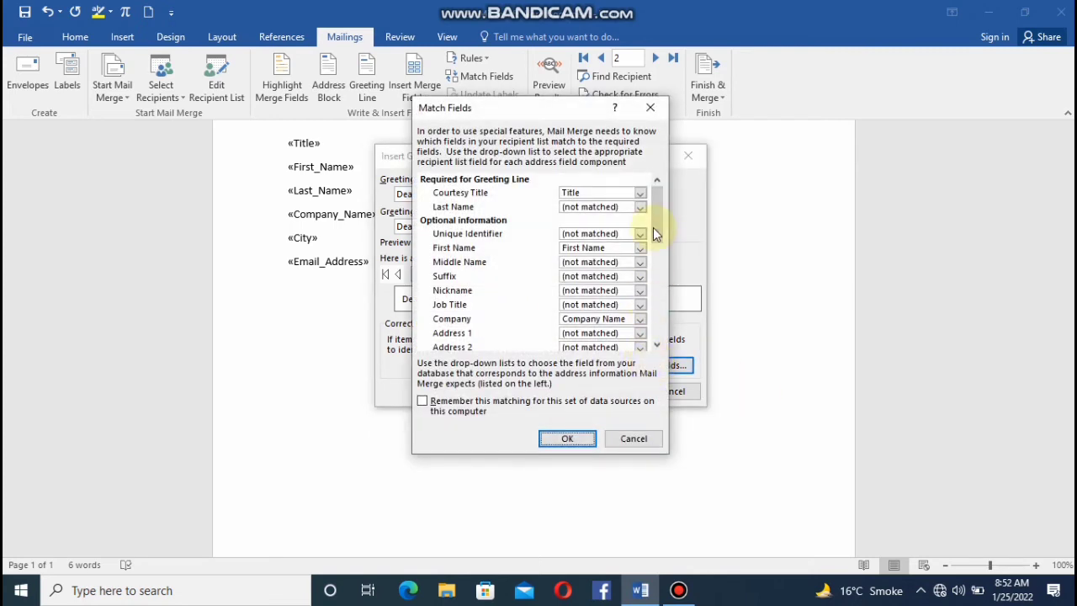
pyautogui.click(640, 207)
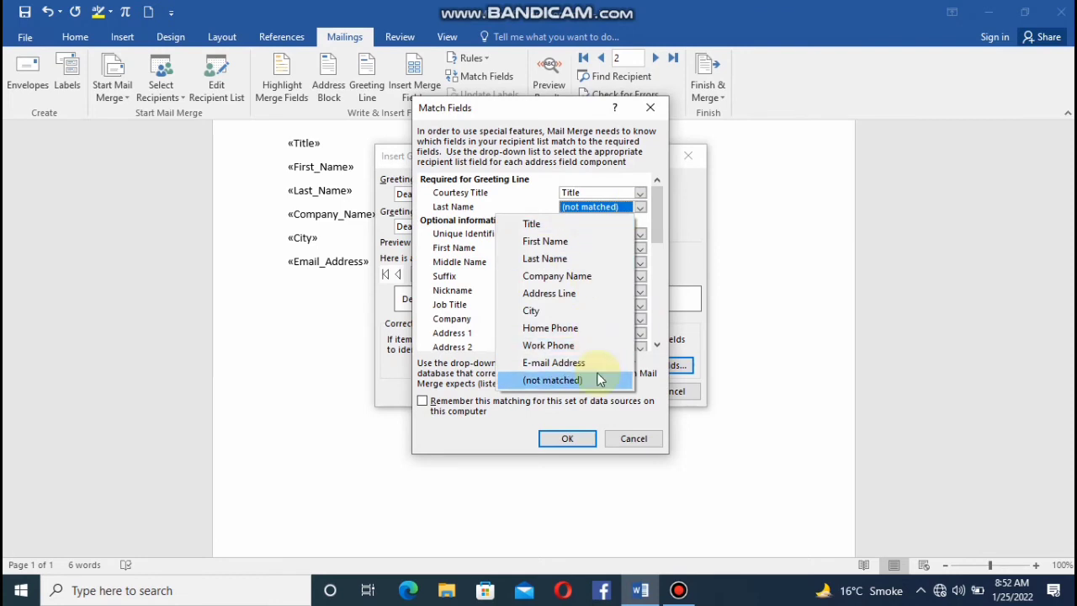
pyautogui.click(600, 380)
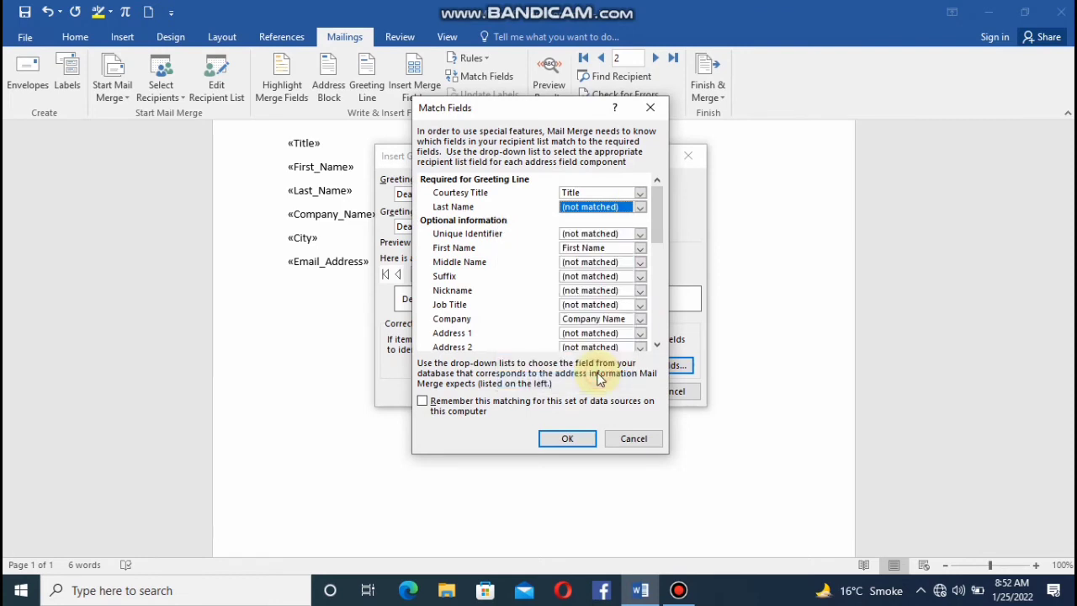
pyautogui.click(579, 441)
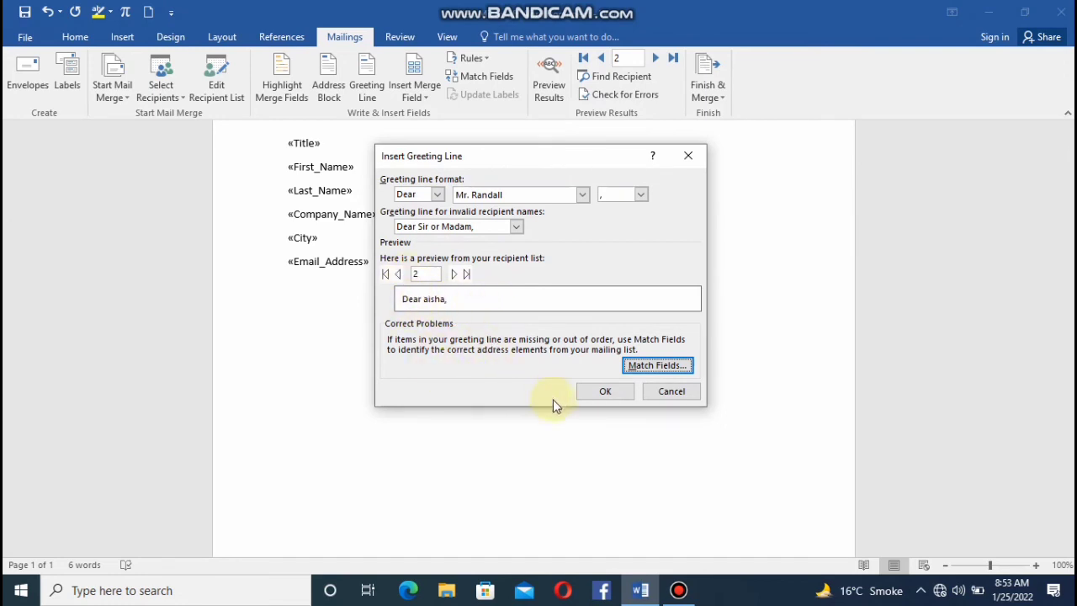
pyautogui.click(607, 391)
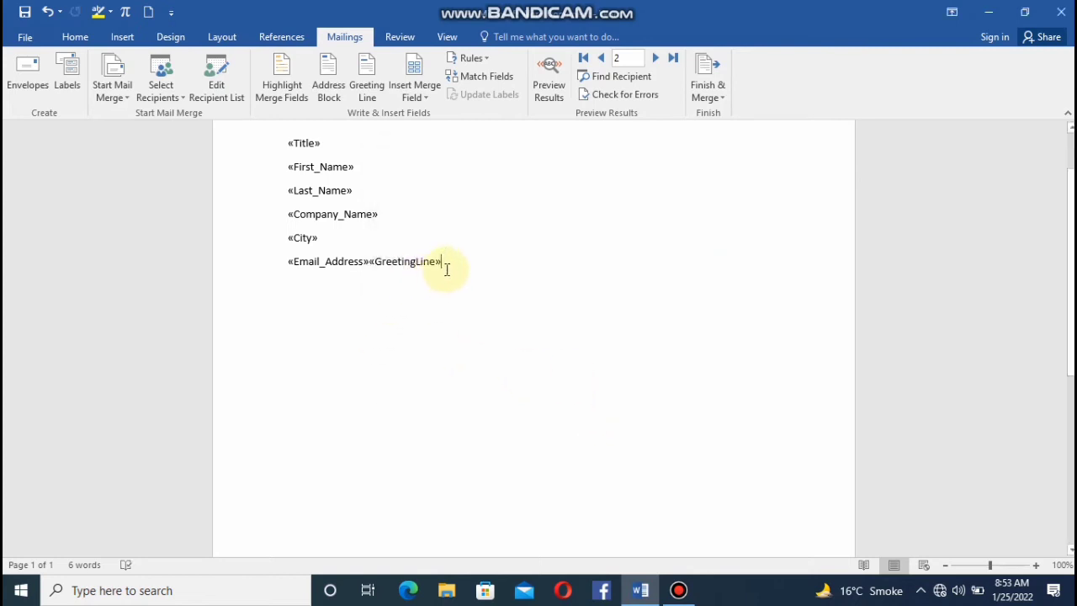
# Move the greeting line field onto its own line below the Email Address field and add an empty line beneath it.
pyautogui.press('Return')
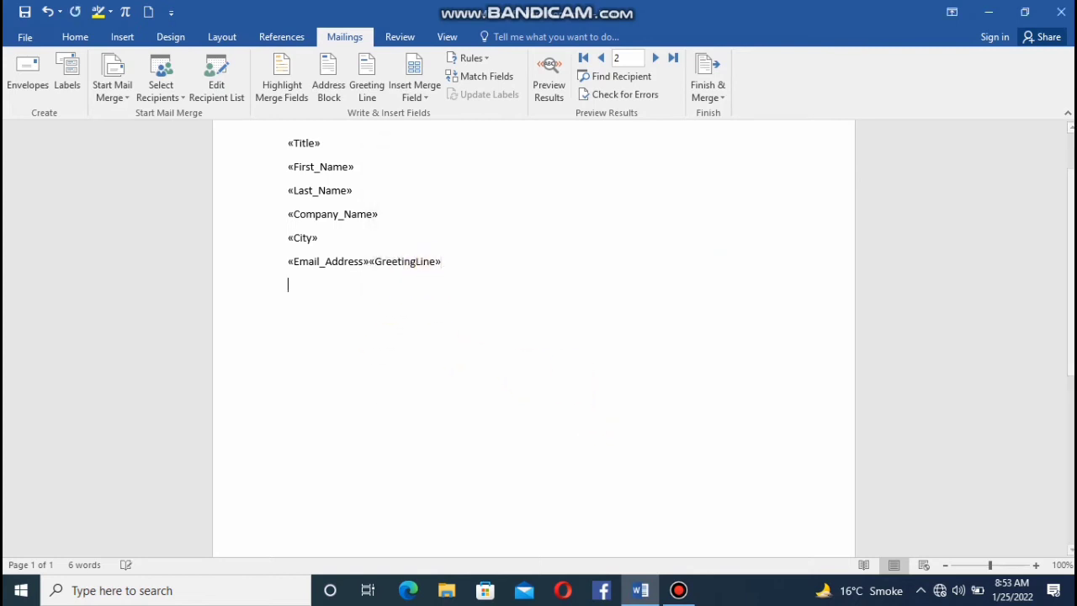
pyautogui.click(370, 260)
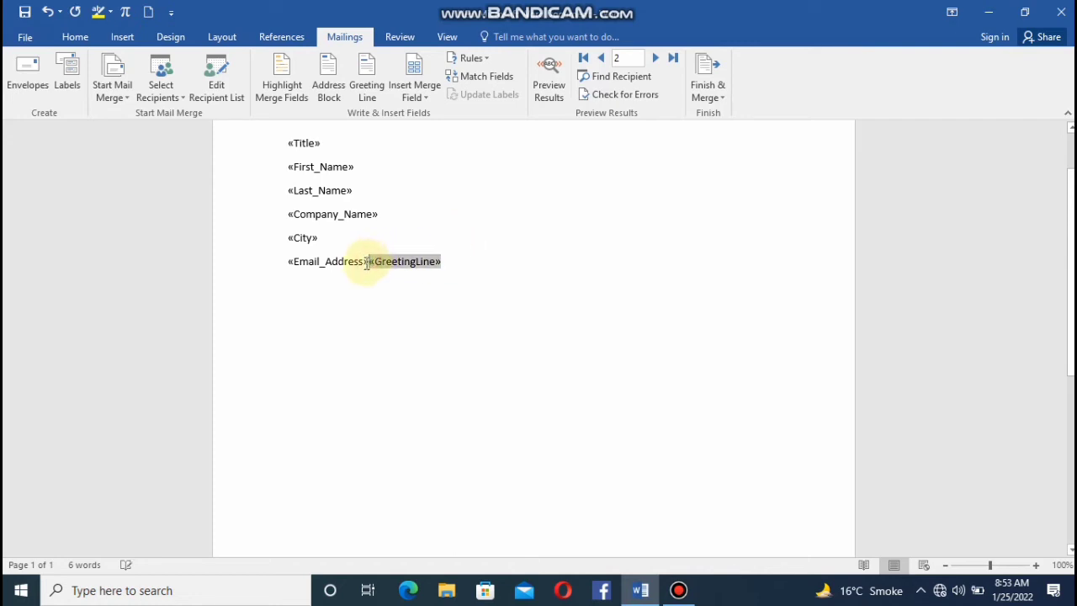
pyautogui.press('Return')
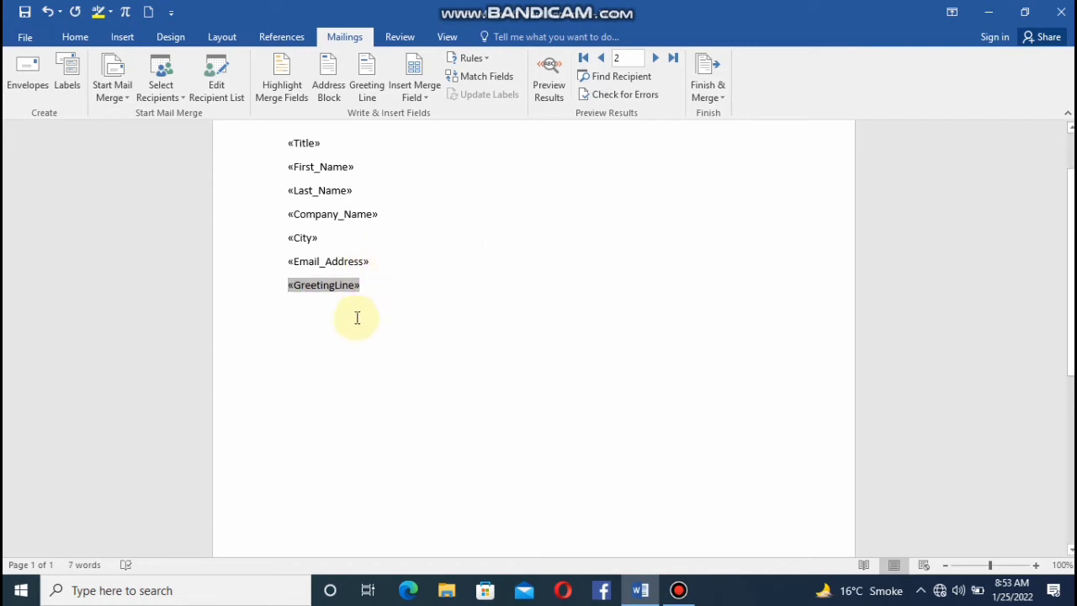
pyautogui.click(363, 285)
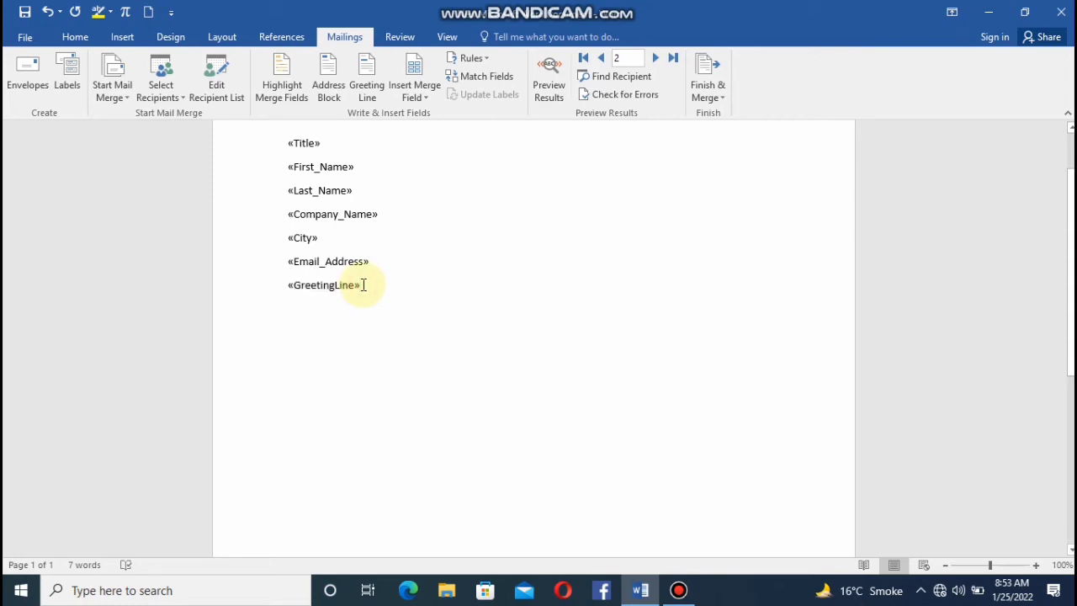
pyautogui.press('Return')
pyautogui.write('hho')
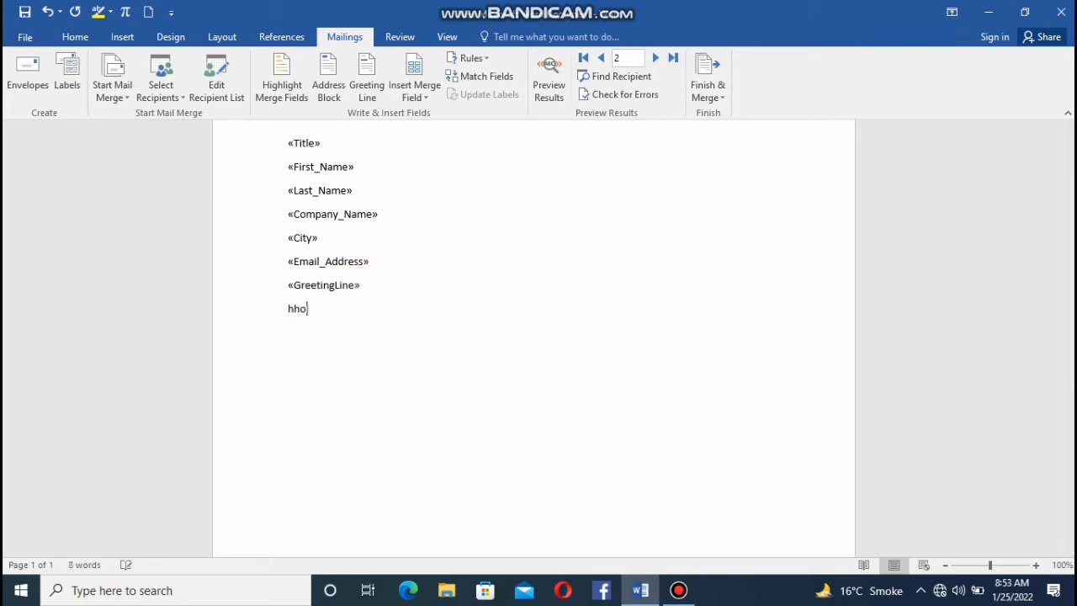
pyautogui.write('iuoikehtoeijrltrjhekjtrrleth')
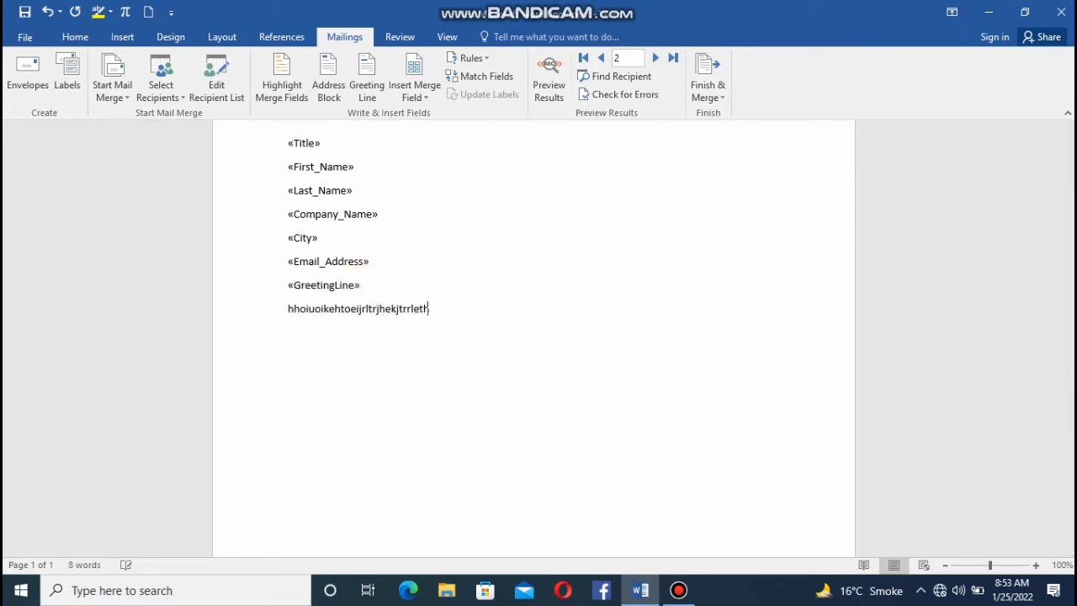
pyautogui.press('BackSpace')
pyautogui.press('BackSpace')
pyautogui.press('BackSpace')
pyautogui.press('BackSpace')
pyautogui.press('BackSpace')
pyautogui.press('BackSpace')
pyautogui.press('BackSpace')
pyautogui.press('BackSpace')
pyautogui.press('BackSpace')
pyautogui.press('BackSpace')
pyautogui.press('BackSpace')
pyautogui.press('BackSpace')
pyautogui.press('BackSpace')
pyautogui.press('BackSpace')
pyautogui.press('BackSpace')
pyautogui.press('BackSpace')
pyautogui.press('BackSpace')
pyautogui.press('BackSpace')
pyautogui.press('BackSpace')
pyautogui.press('BackSpace')
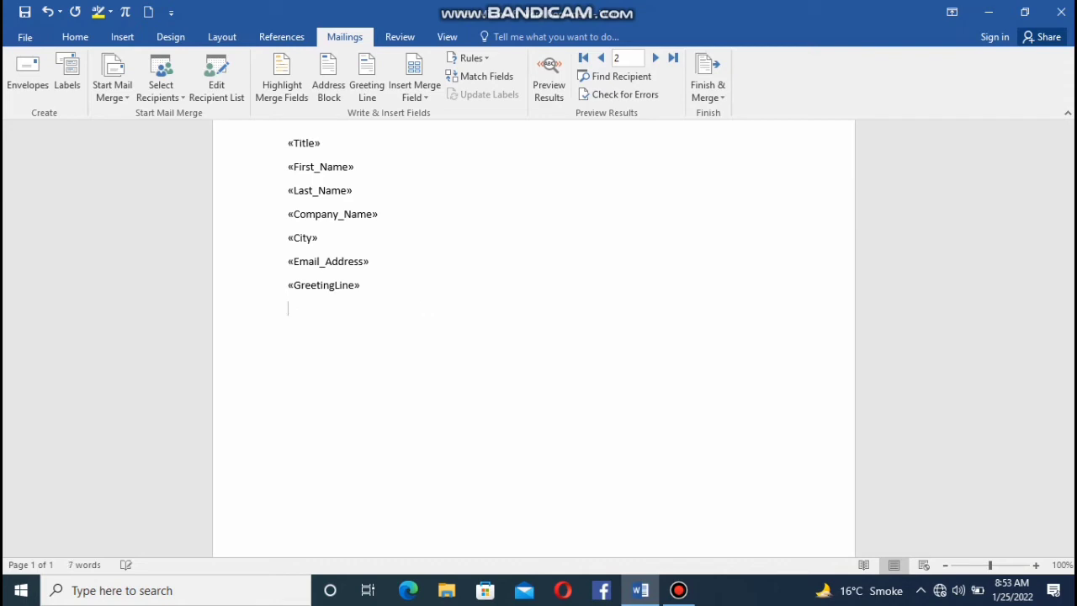
# Write "thankyou" below the greeting line and the filler text "hkjljhoerhkjreoifdfjfdjj" on the following line.
pyautogui.write('thankyou')
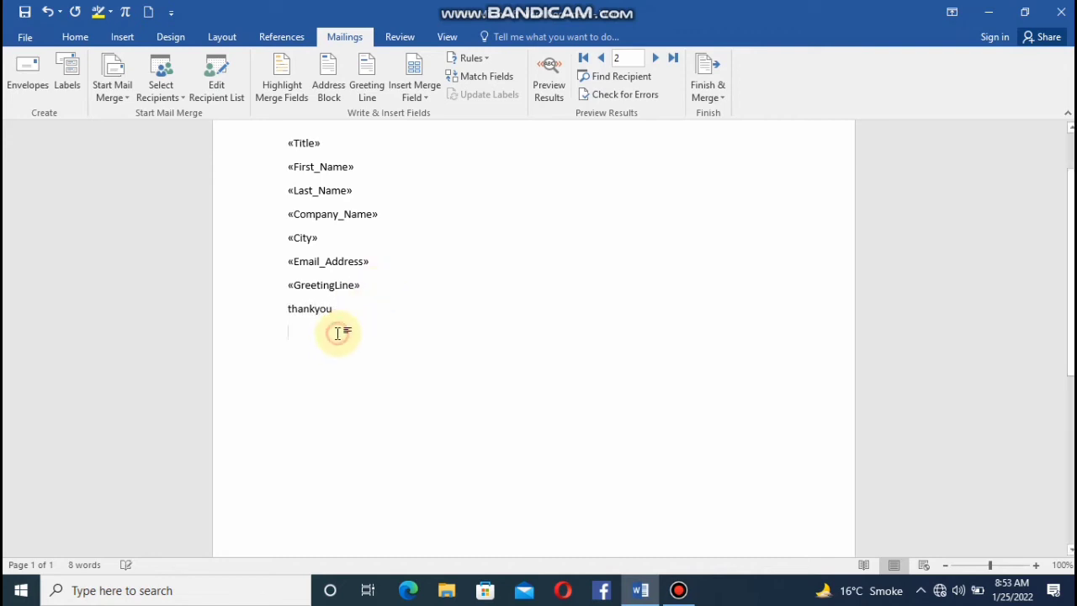
pyautogui.press('Return')
pyautogui.write('hkjljhoerhkjreoifdfjfdjj')
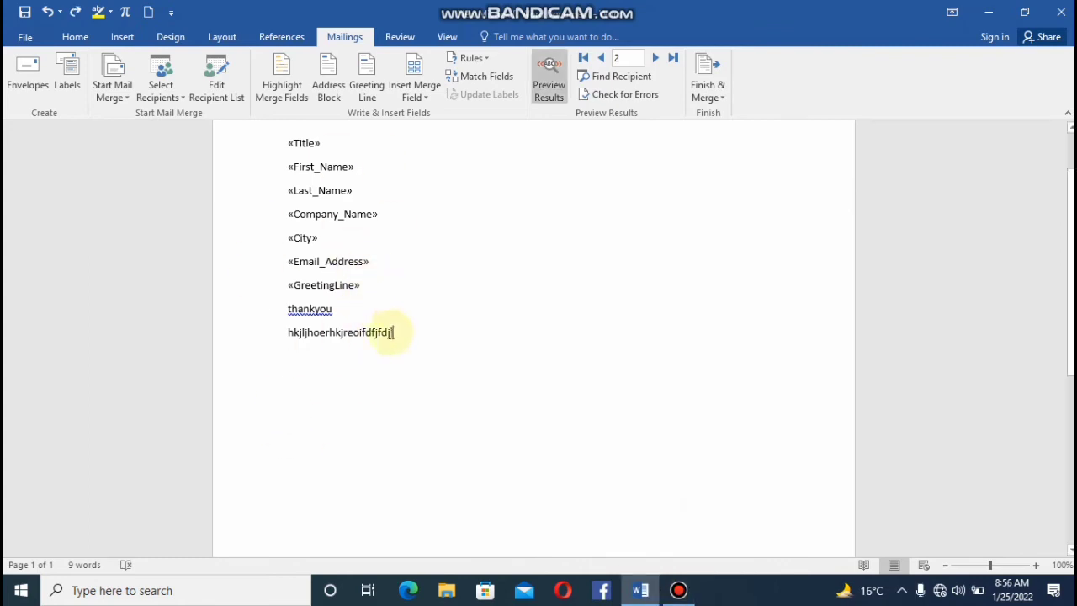
# Preview the merged results and browse the recipients forward to record 3 and back to record 1.
pyautogui.click(551, 75)
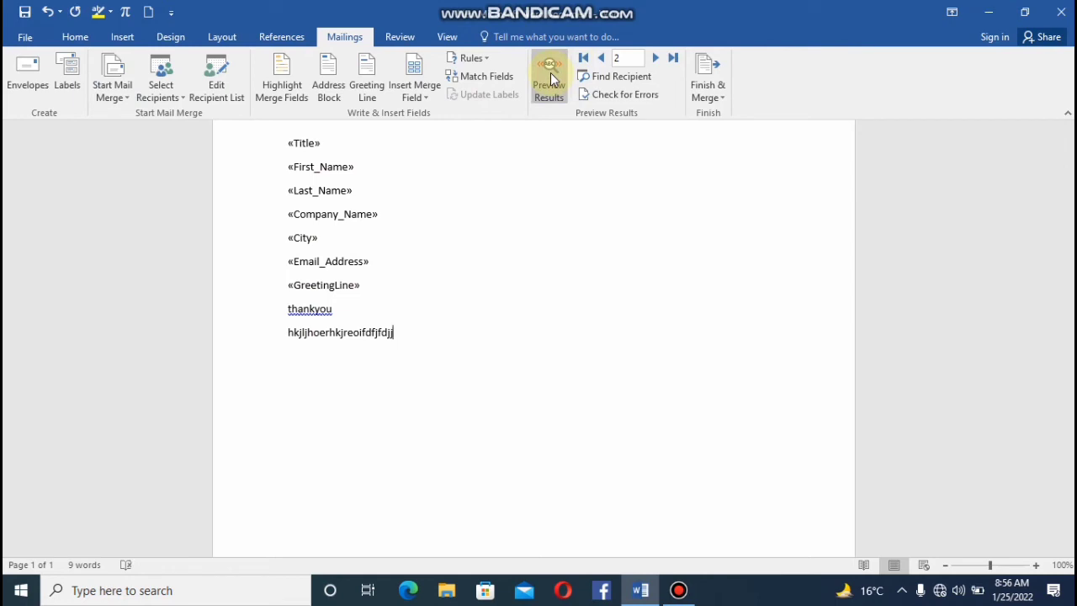
pyautogui.click(551, 74)
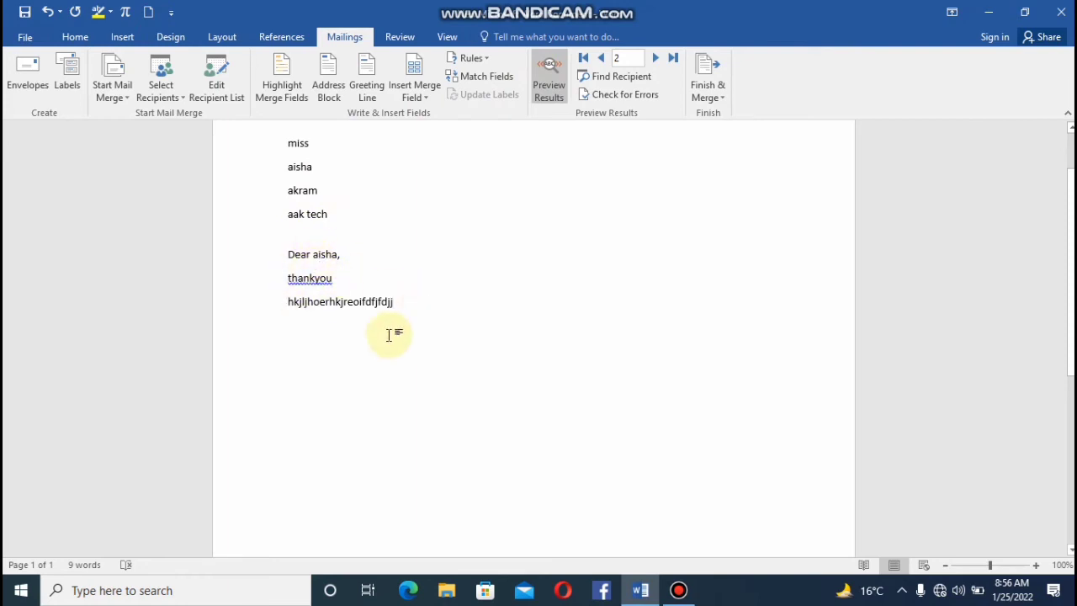
pyautogui.click(655, 58)
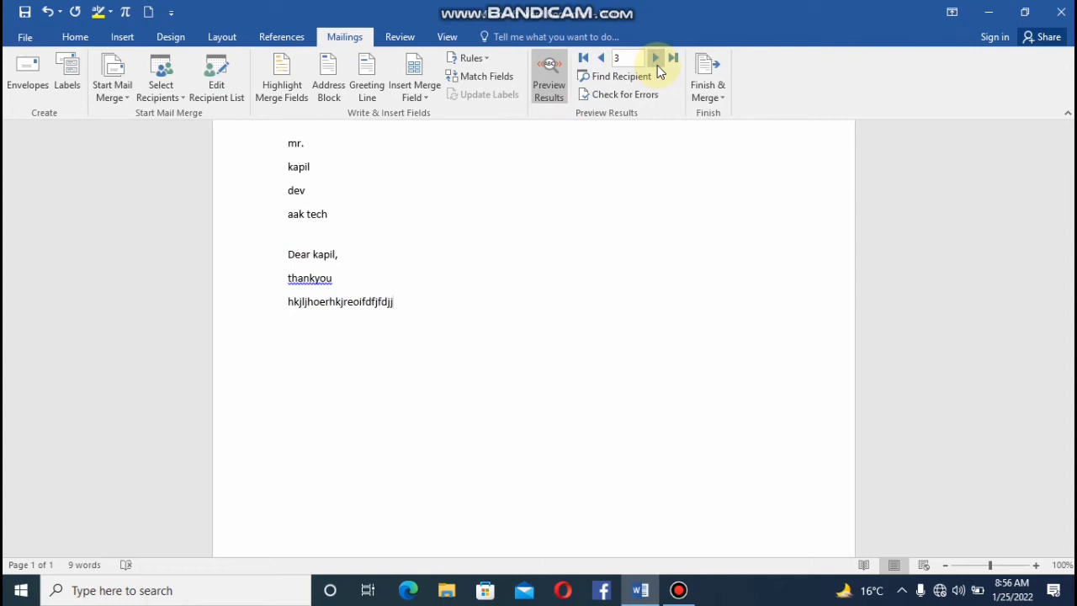
pyautogui.click(603, 59)
pyautogui.click(603, 59)
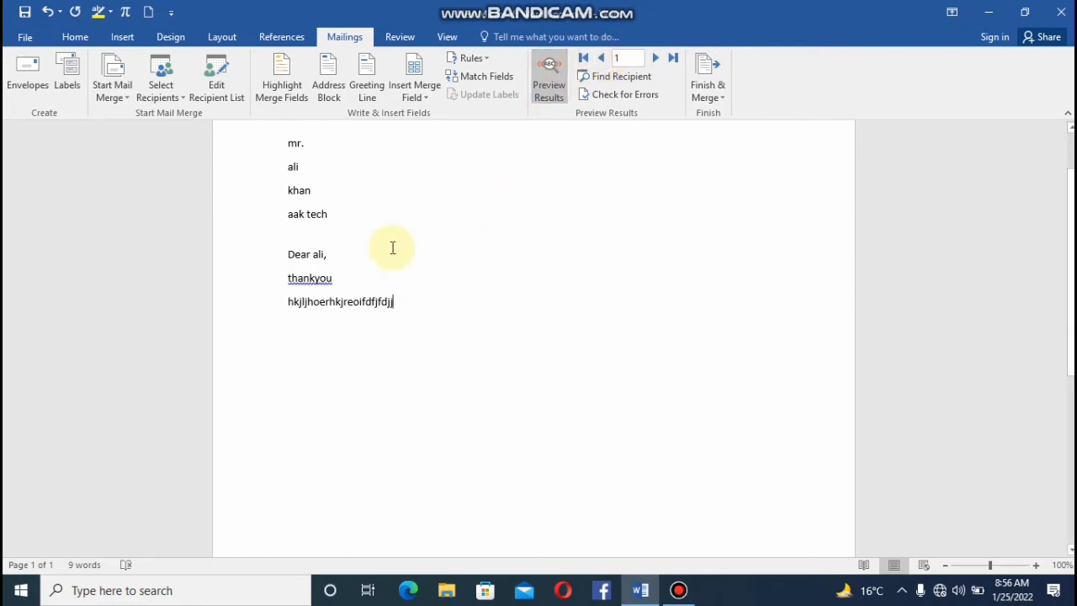
# Insert an address block with recipient name, company name and postal address at the end of the filler text, and highlight all merge fields.
pyautogui.click(322, 91)
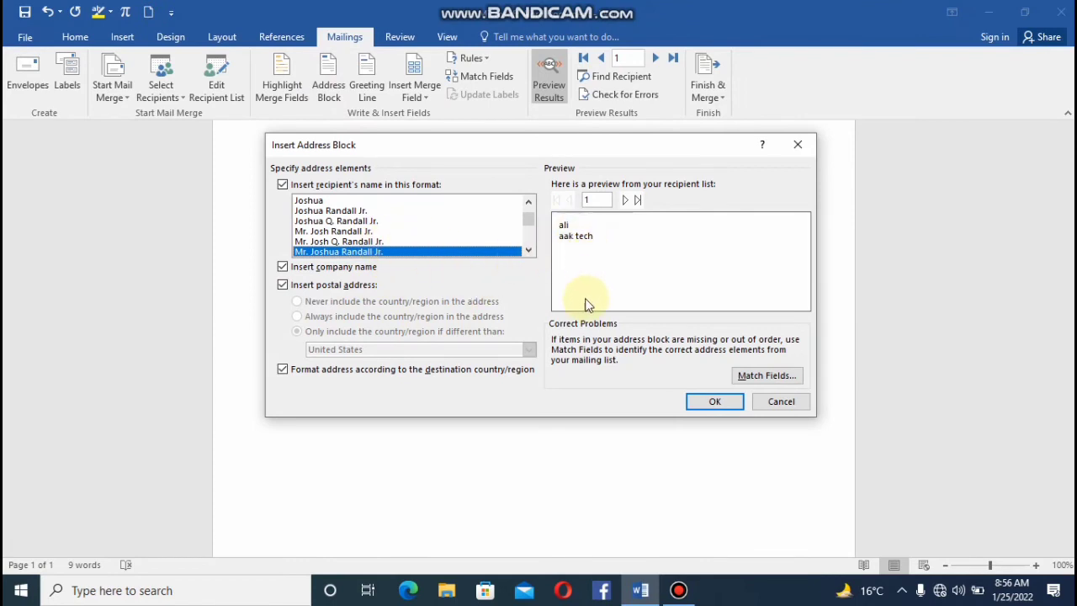
pyautogui.click(629, 200)
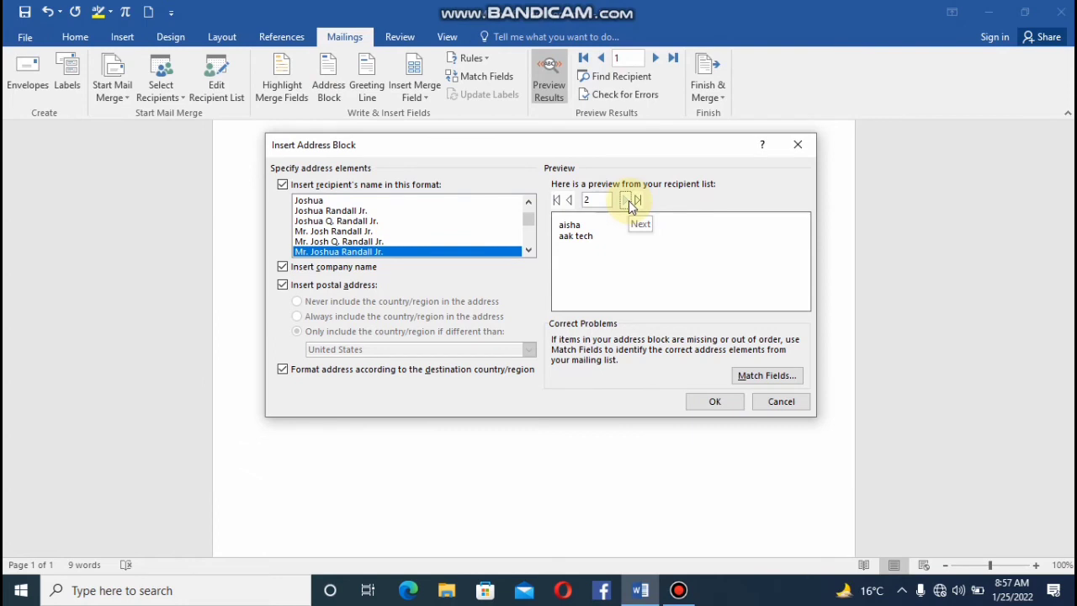
pyautogui.click(629, 200)
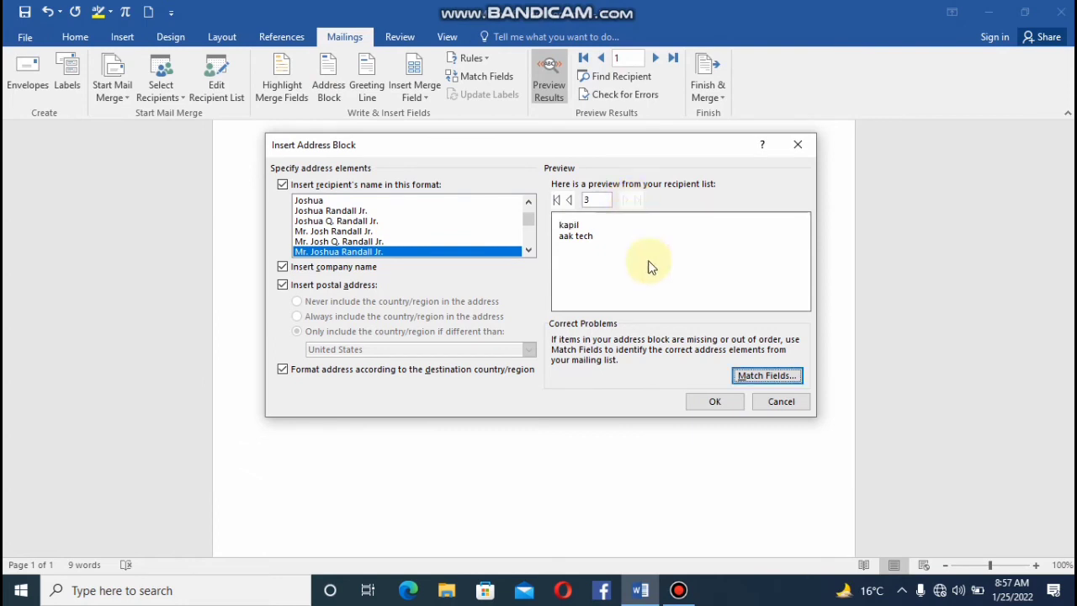
pyautogui.click(718, 404)
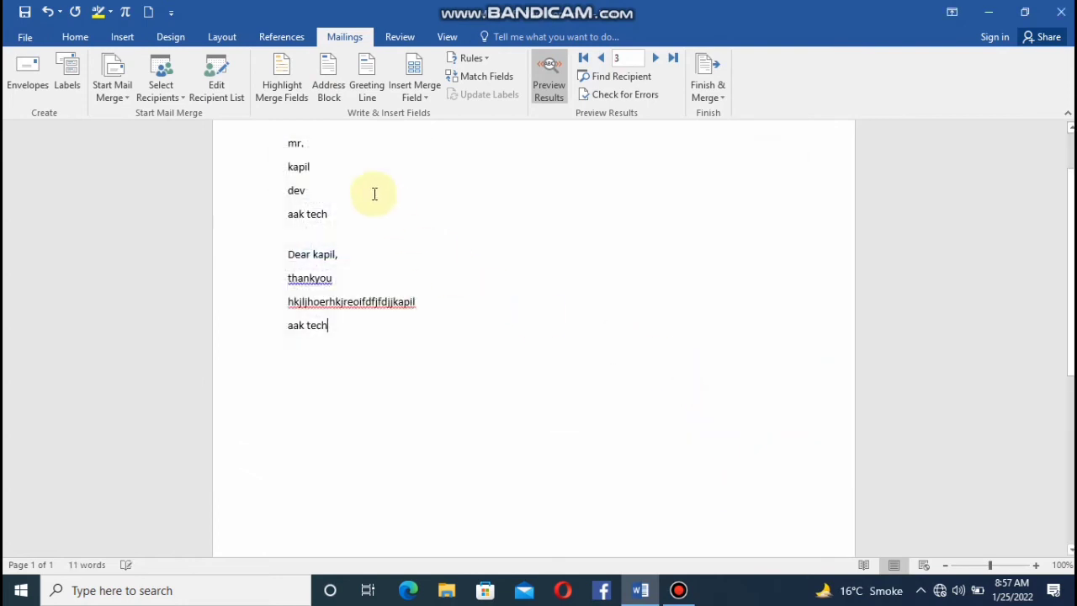
pyautogui.click(284, 98)
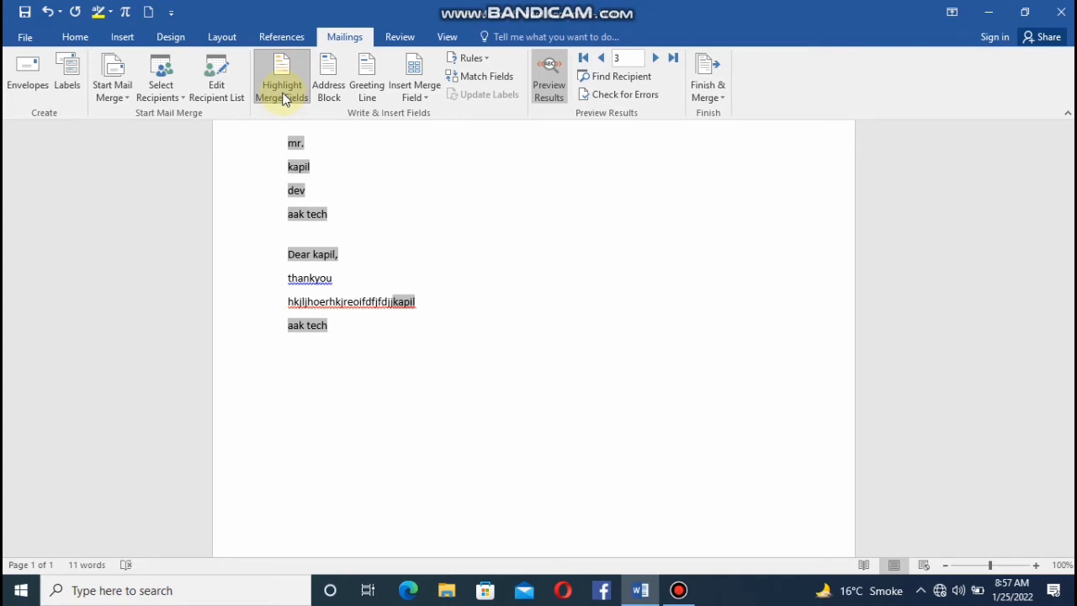
# Open the data.mdb source of the mail merge recipient list for editing, review its entries, and save the update to the recipient list.
pyautogui.click(239, 90)
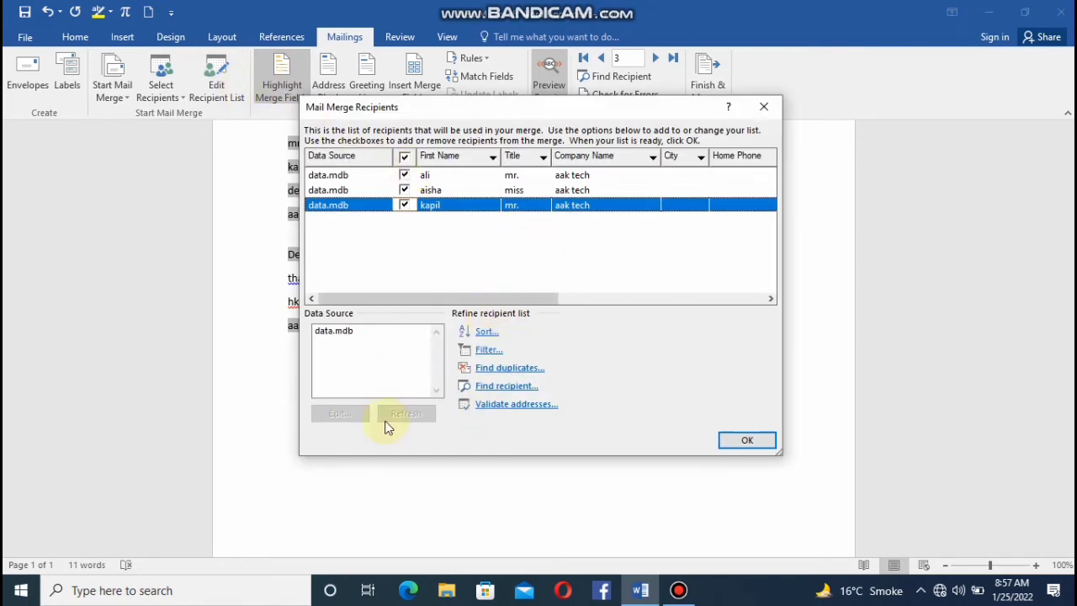
pyautogui.click(406, 191)
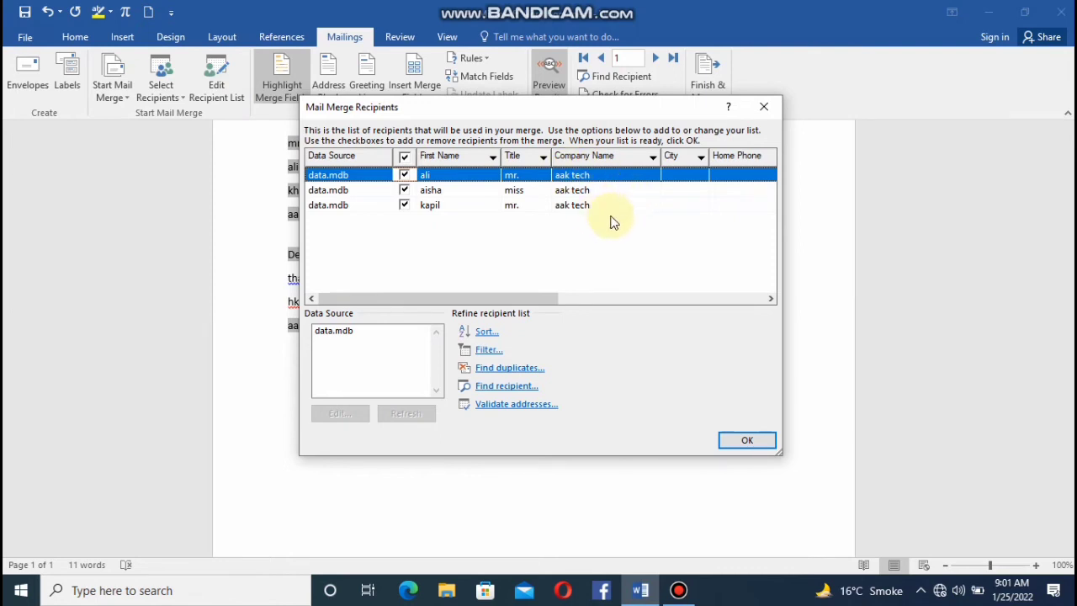
pyautogui.click(343, 335)
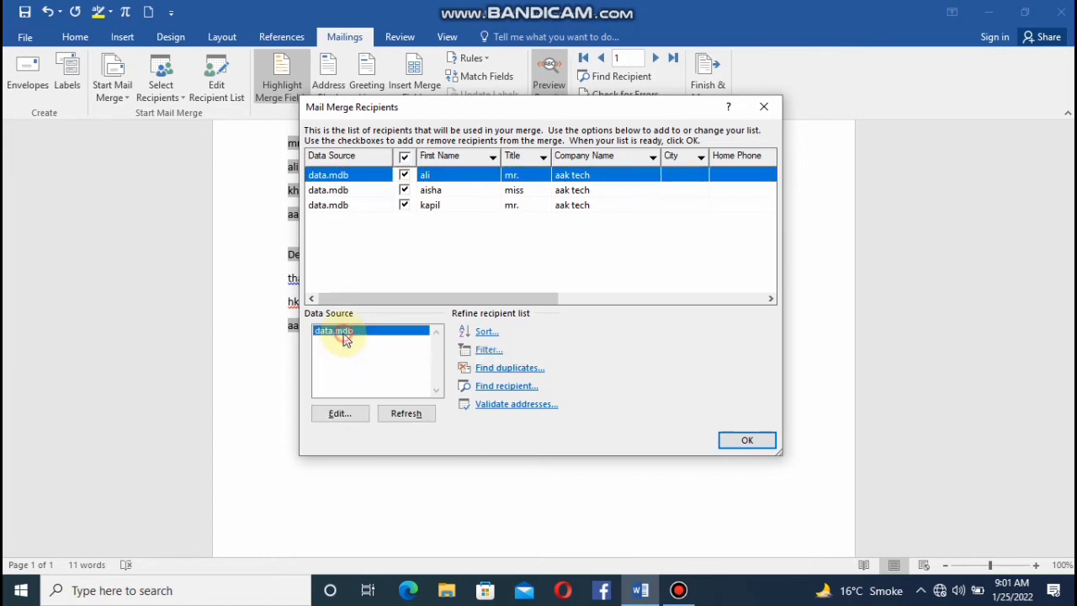
pyautogui.click(344, 418)
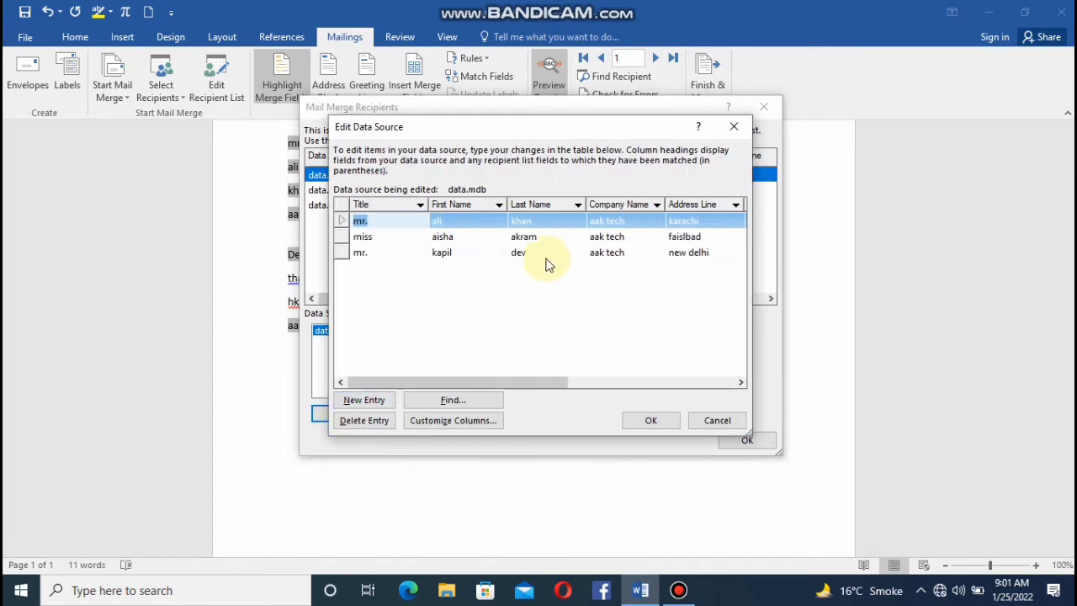
pyautogui.click(539, 244)
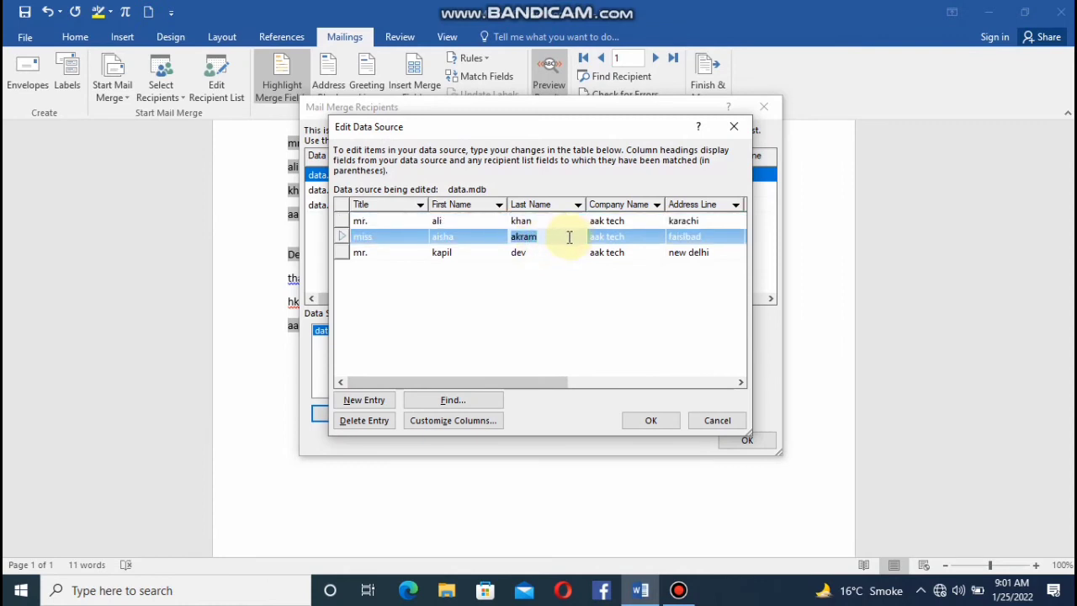
pyautogui.click(621, 242)
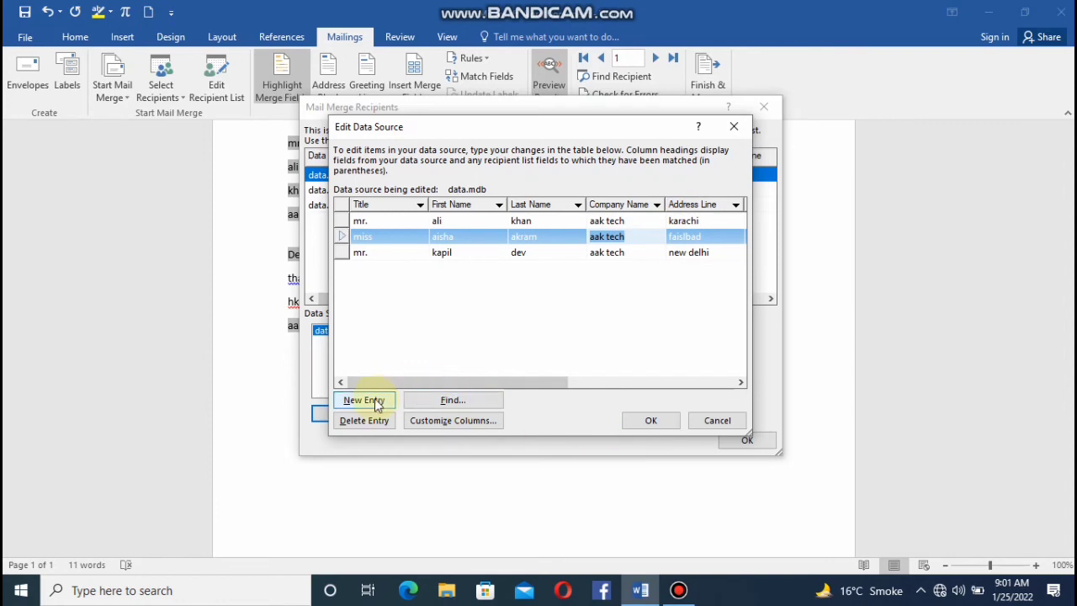
pyautogui.click(652, 419)
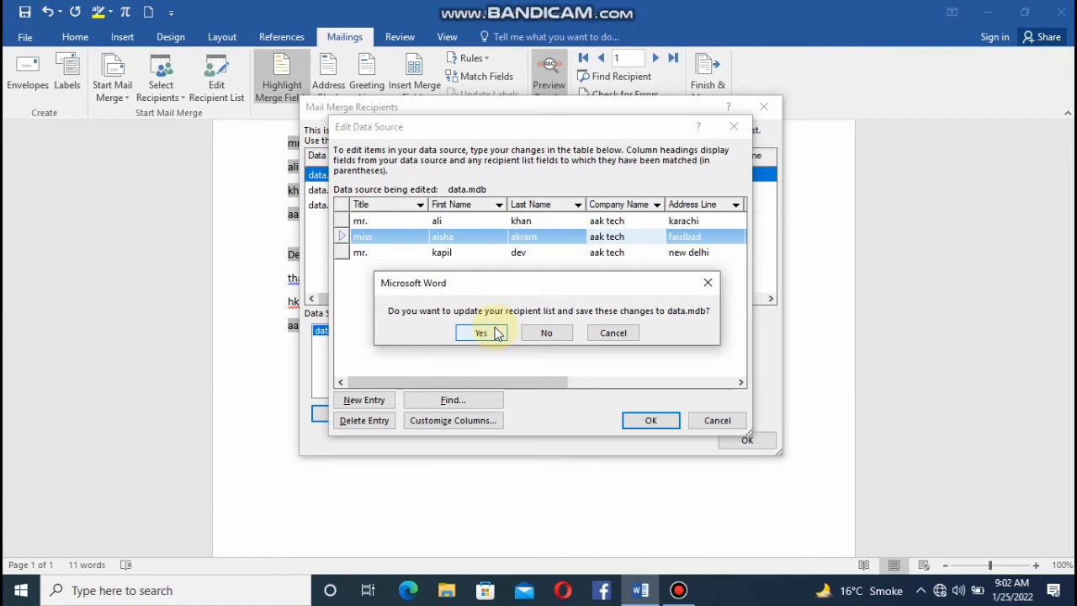
pyautogui.click(497, 333)
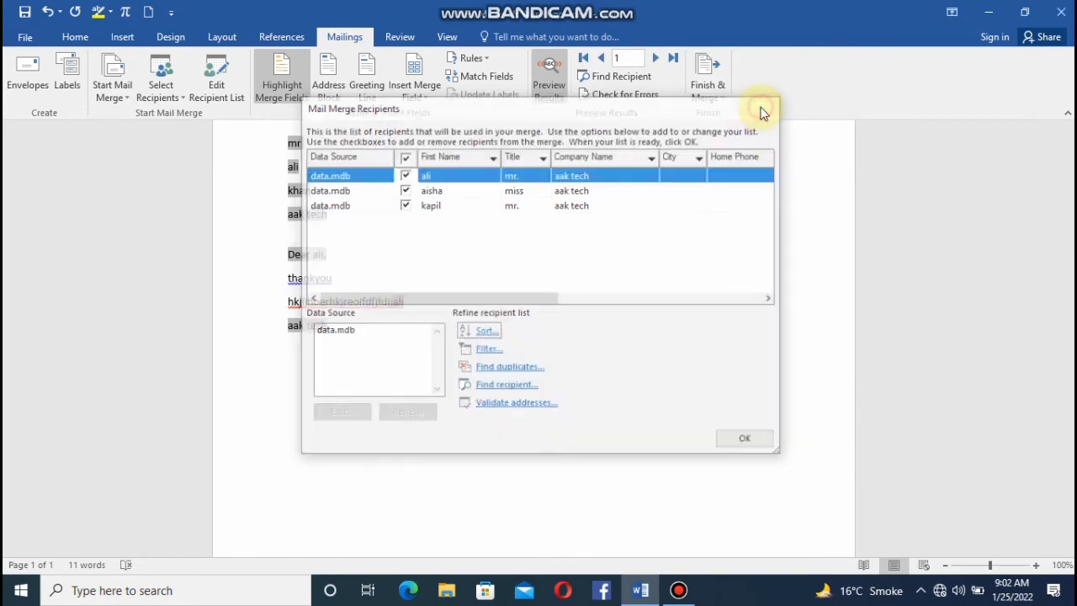
pyautogui.click(763, 110)
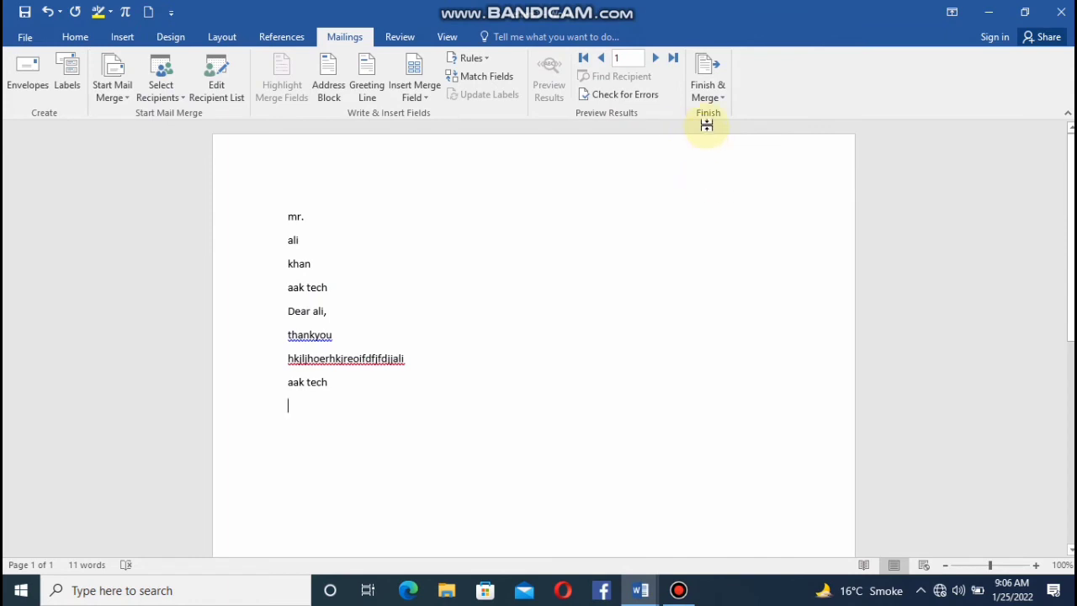
# Finish the mail merge by merging all records into a new document of individual letters, and look through its pages.
pyautogui.click(705, 106)
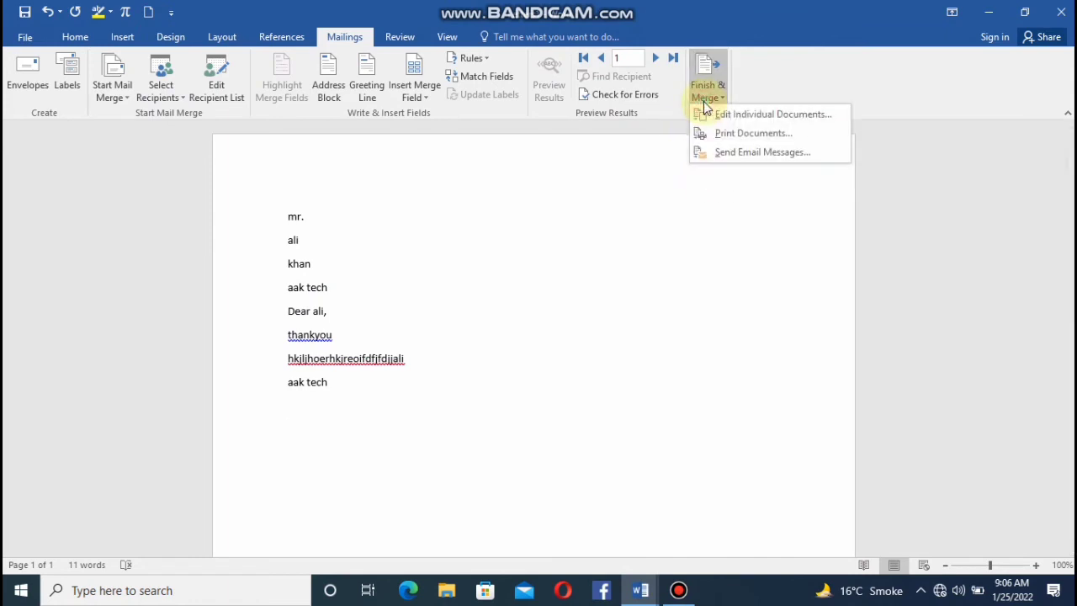
pyautogui.click(723, 124)
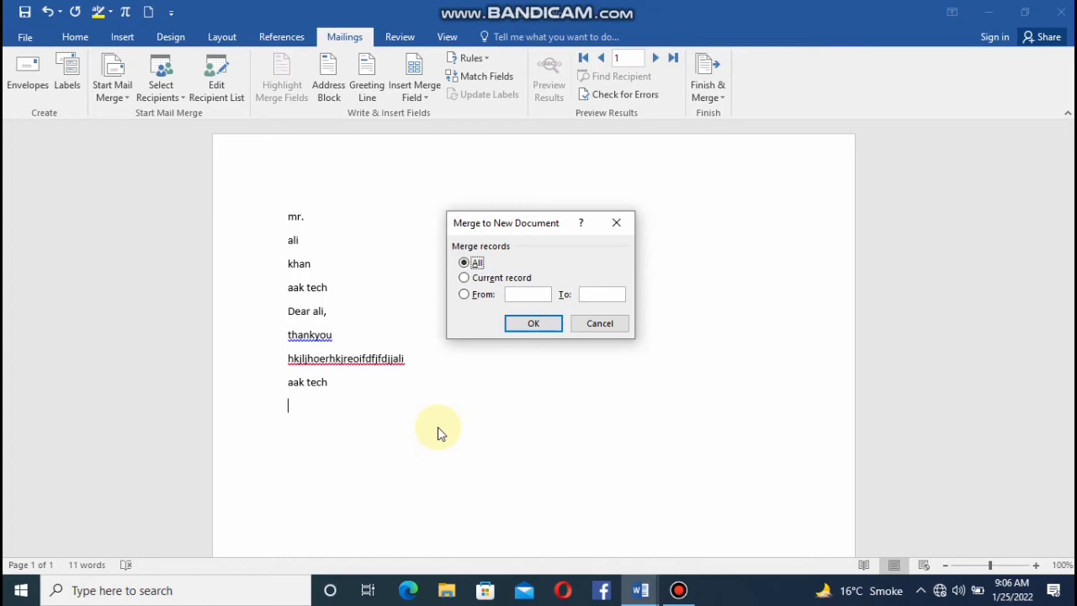
pyautogui.click(531, 325)
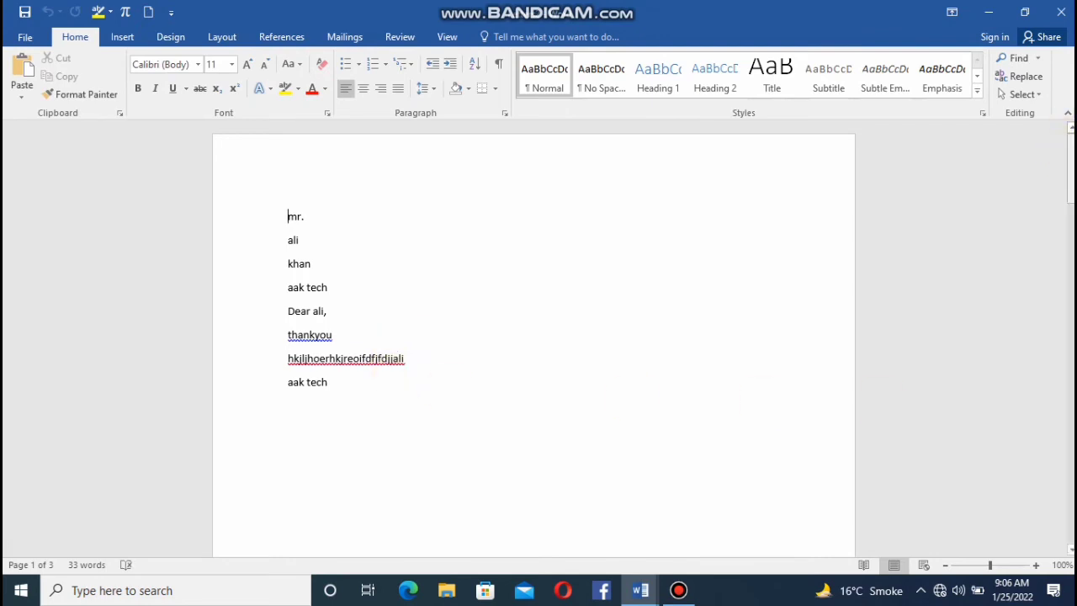
pyautogui.moveTo(1071, 168); pyautogui.dragTo(1063, 139)
# View the label creation settings and close them without making a label.
pyautogui.click(371, 40)
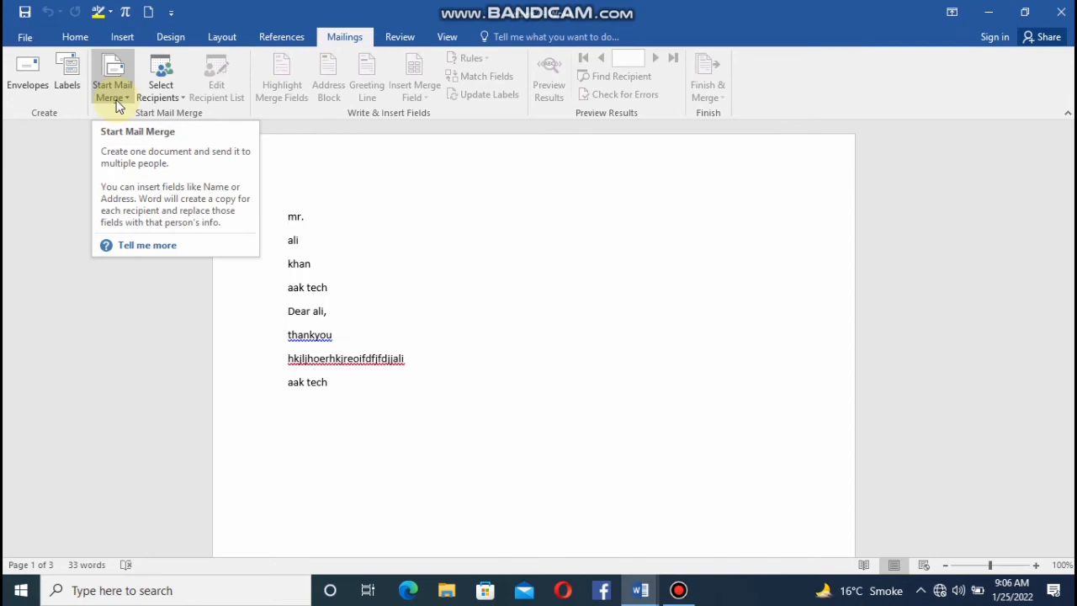
pyautogui.click(72, 91)
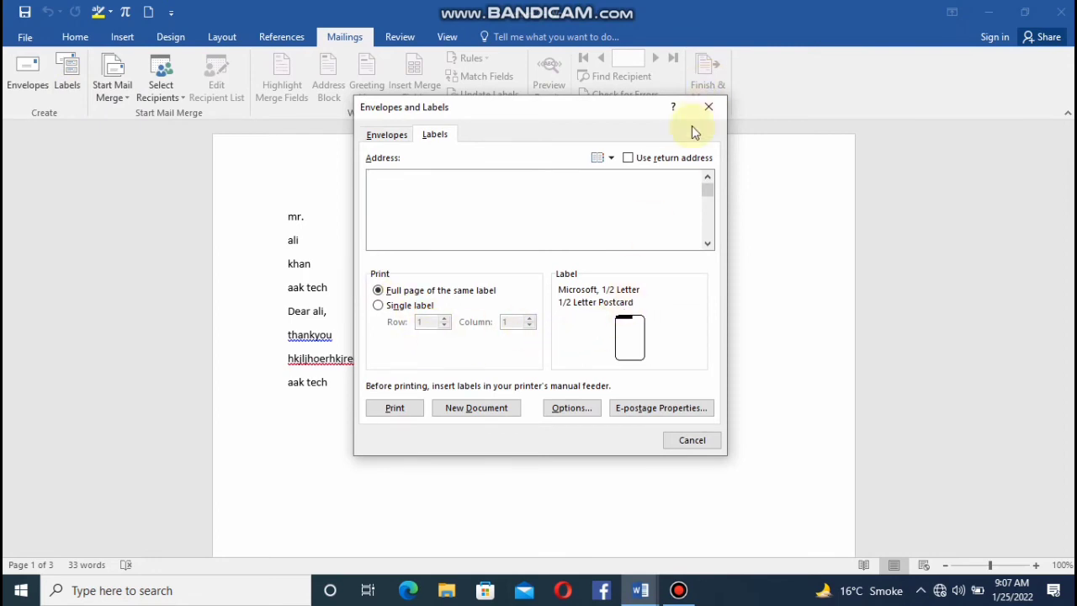
pyautogui.click(707, 108)
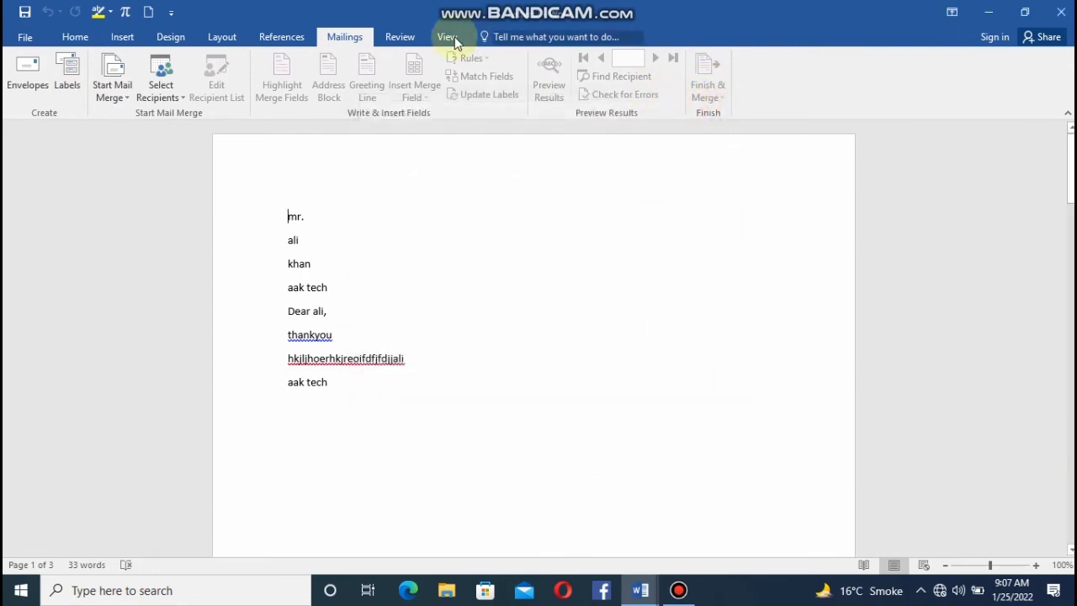
# Run the spelling and grammar check on the paragraph, correcting "prespective" to "perspective" and "india" to "India".
pyautogui.click(399, 38)
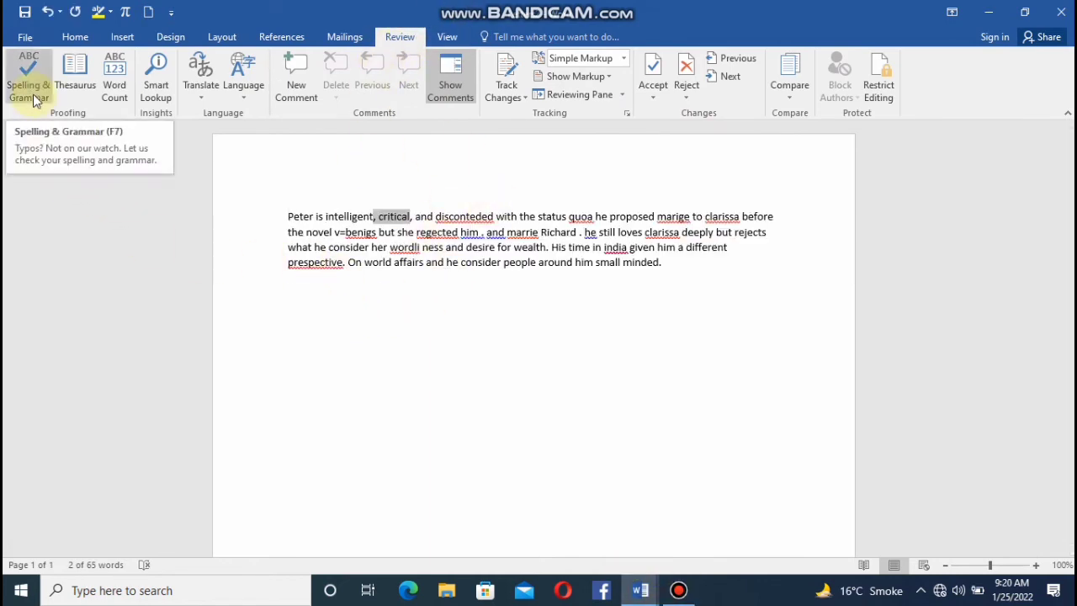
pyautogui.click(334, 336)
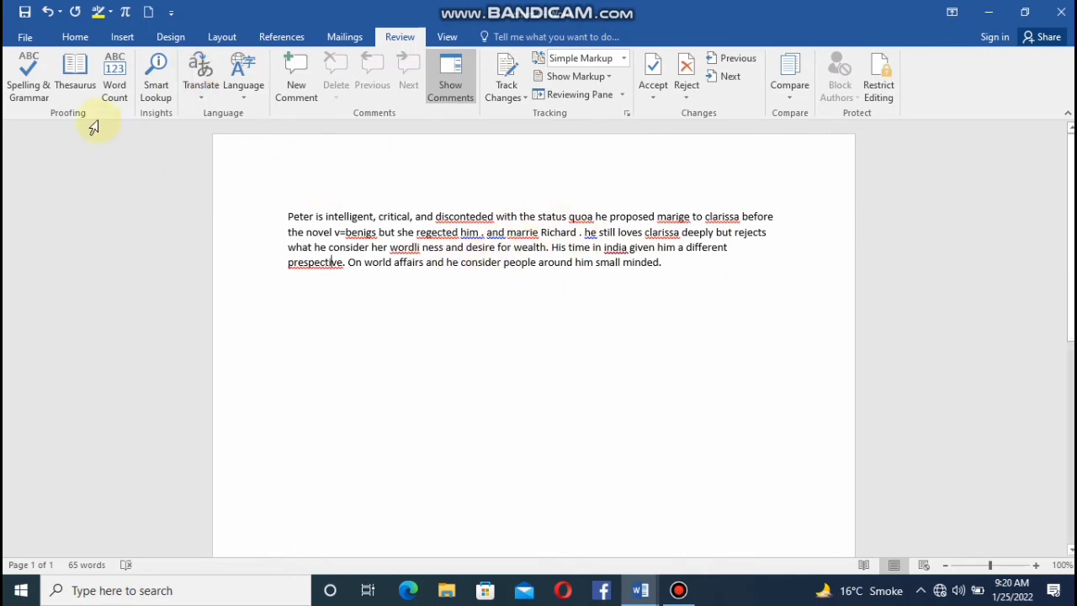
pyautogui.click(46, 99)
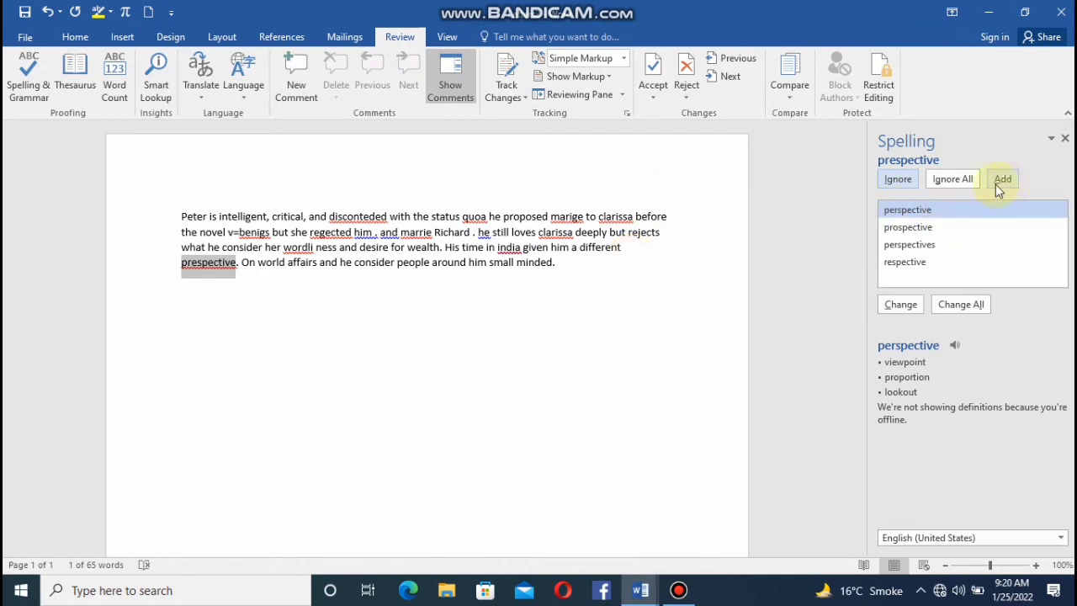
pyautogui.click(901, 306)
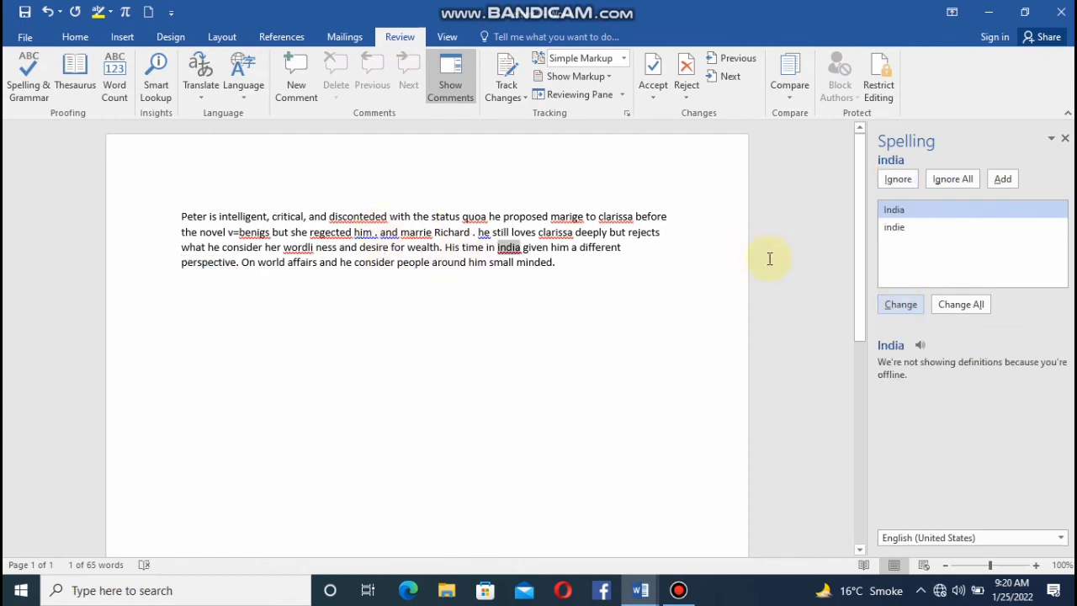
pyautogui.click(894, 304)
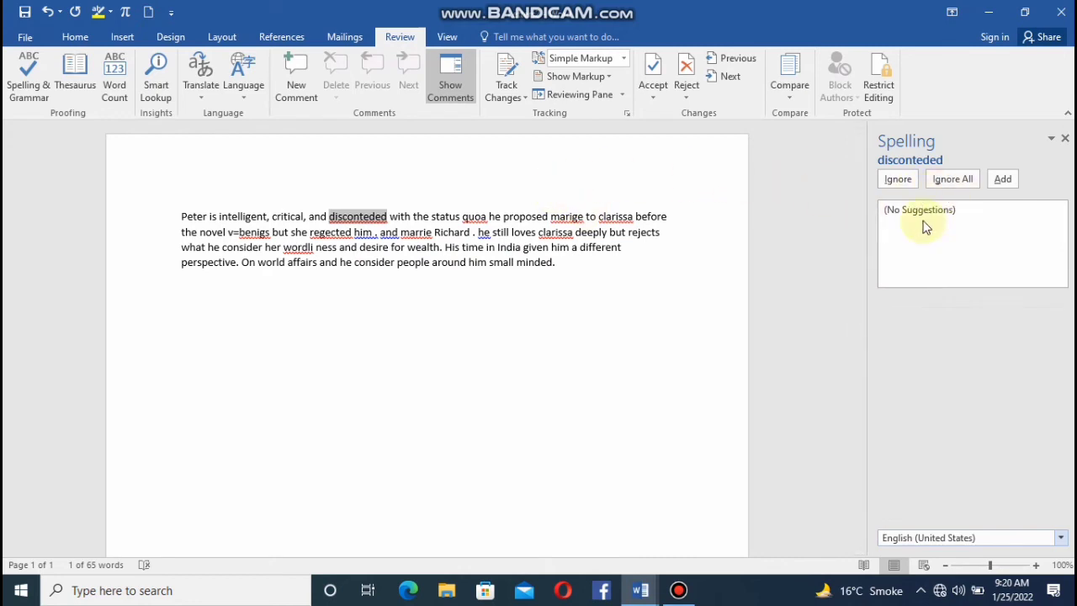
# Replace all occurrences of "marige" with "marriage" and change the flagged name following it to the second suggested spelling.
pyautogui.click(567, 217)
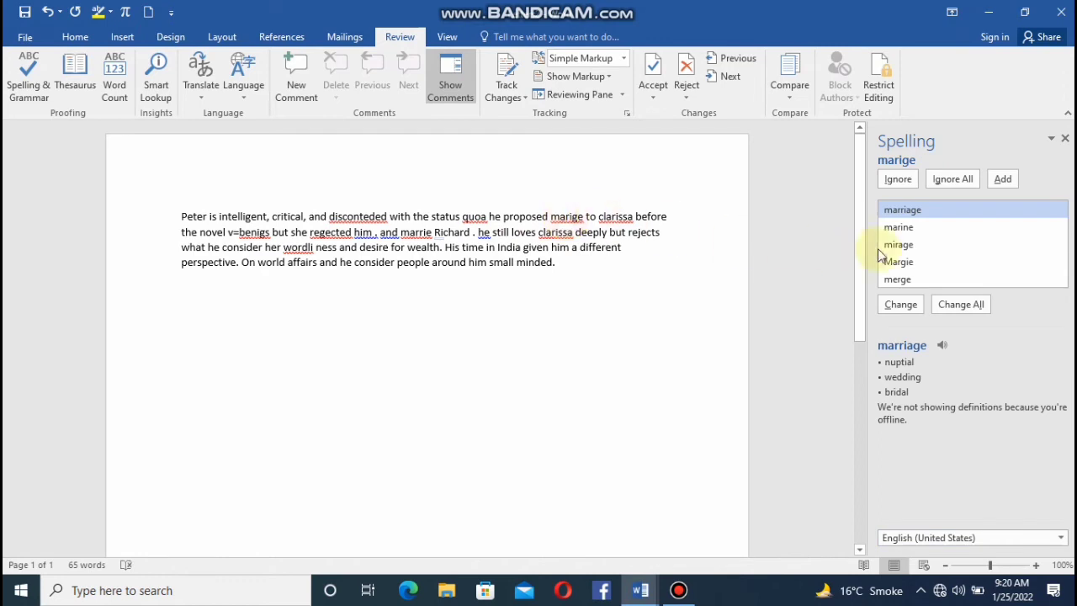
pyautogui.click(963, 307)
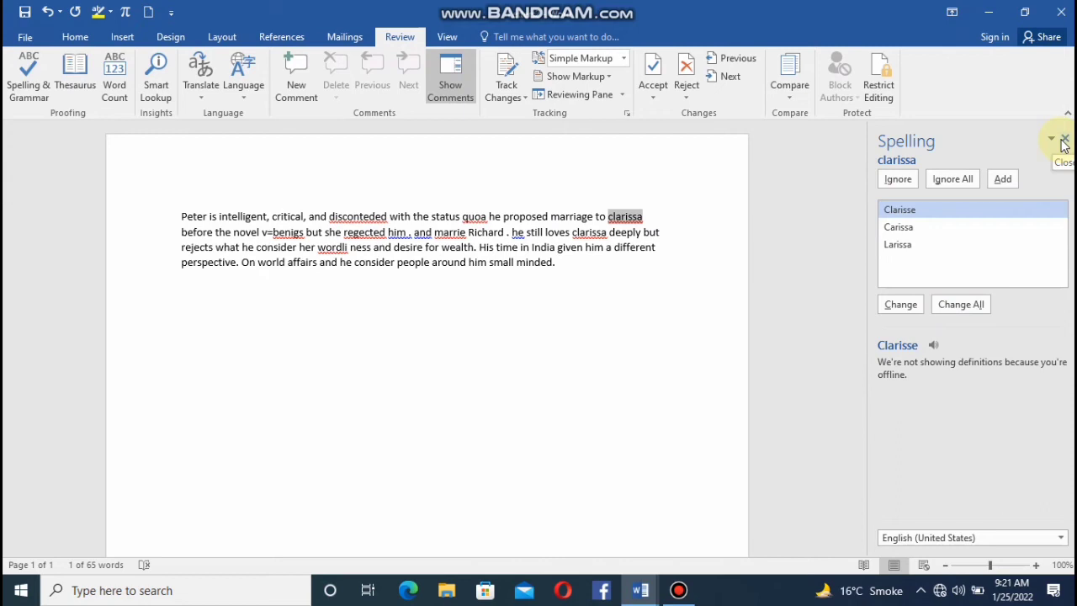
pyautogui.click(927, 229)
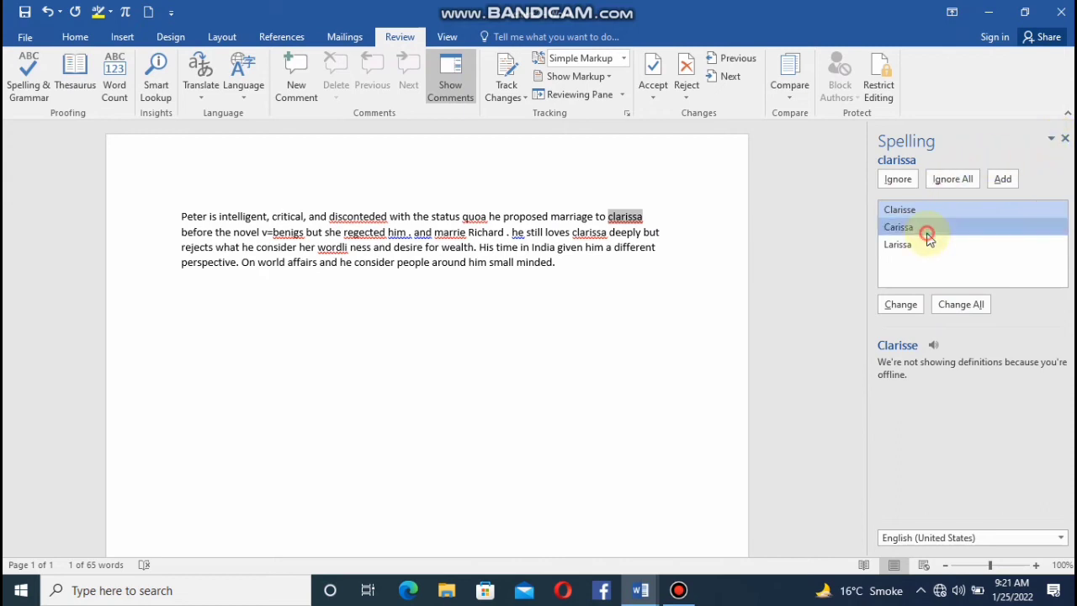
pyautogui.click(906, 306)
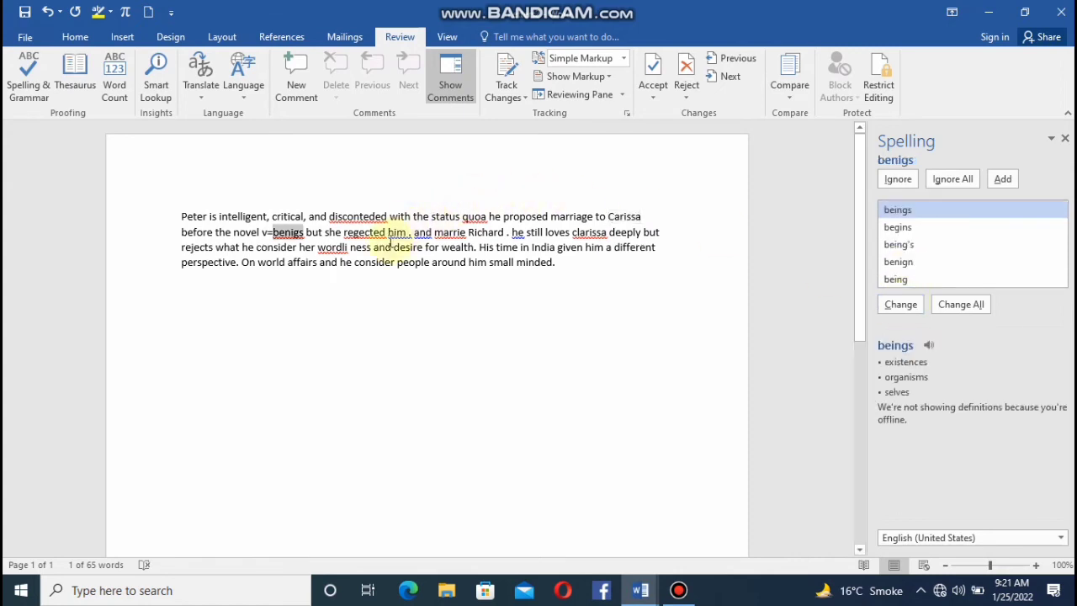
# Correct "benigs" to "beings" and "regected" to "rejected", check the suggestions for "quoa", and end the spelling check.
pyautogui.click(903, 306)
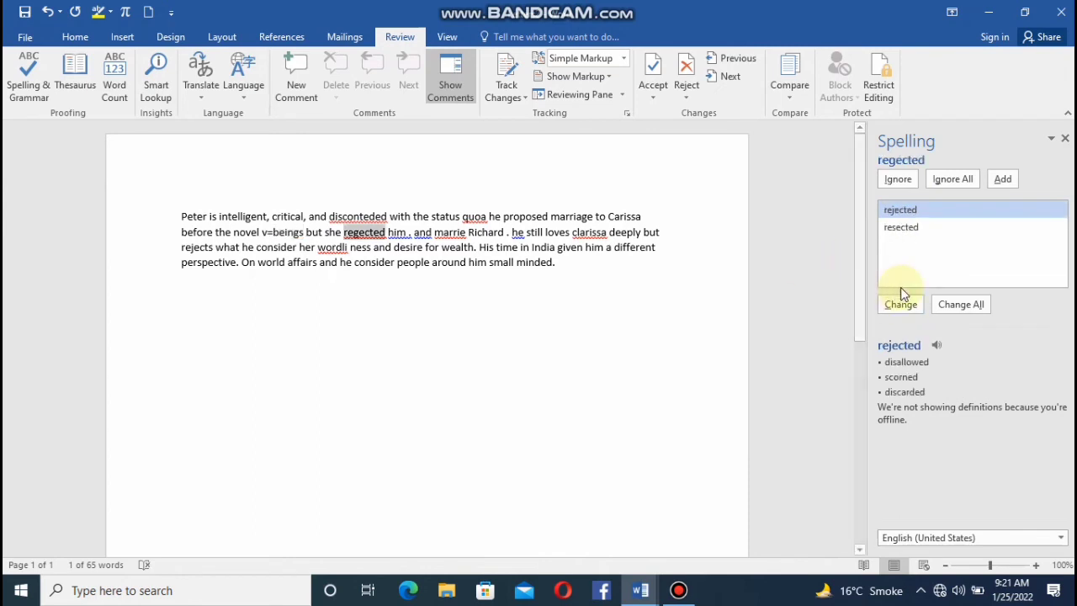
pyautogui.click(915, 227)
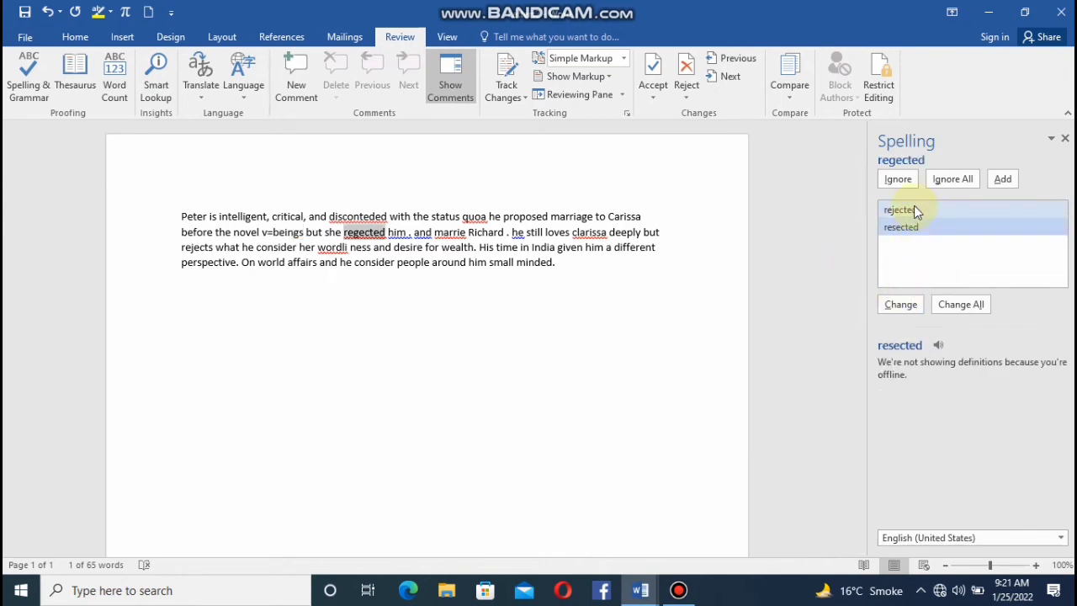
pyautogui.click(914, 209)
pyautogui.click(901, 305)
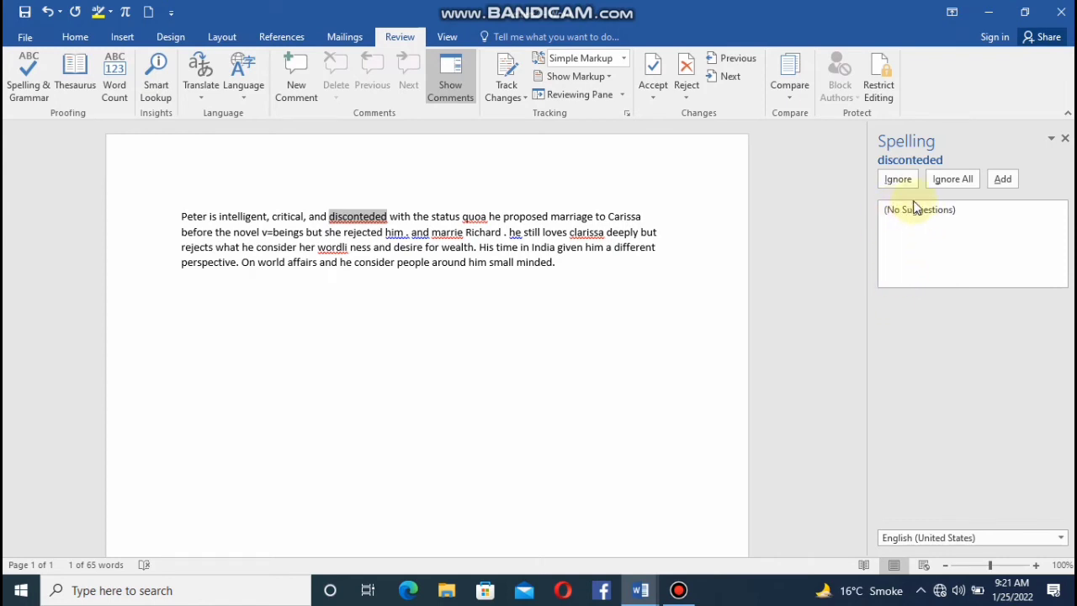
pyautogui.click(468, 215)
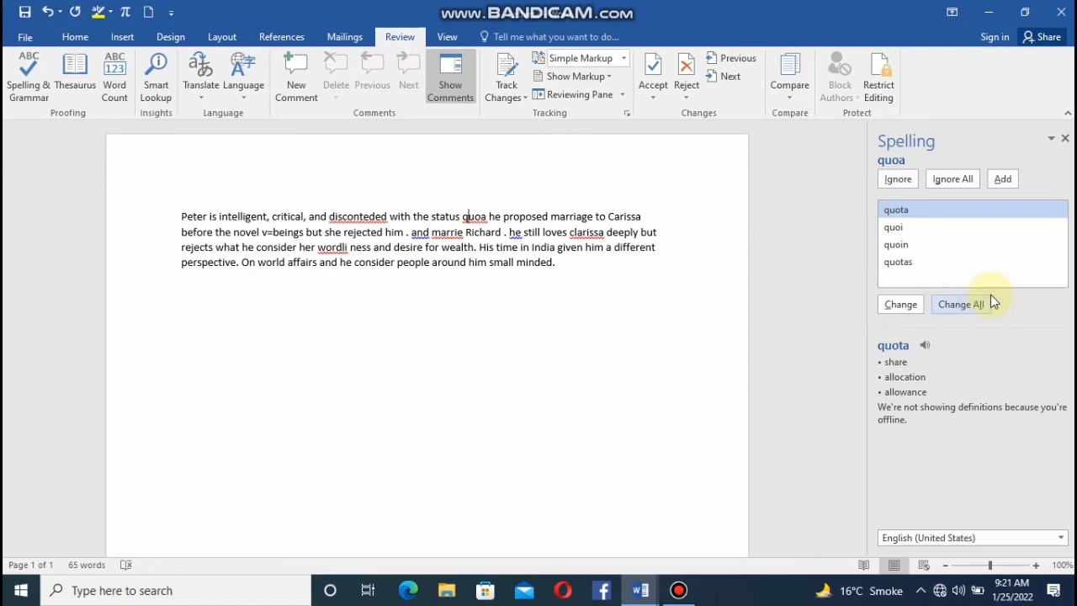
pyautogui.click(1065, 139)
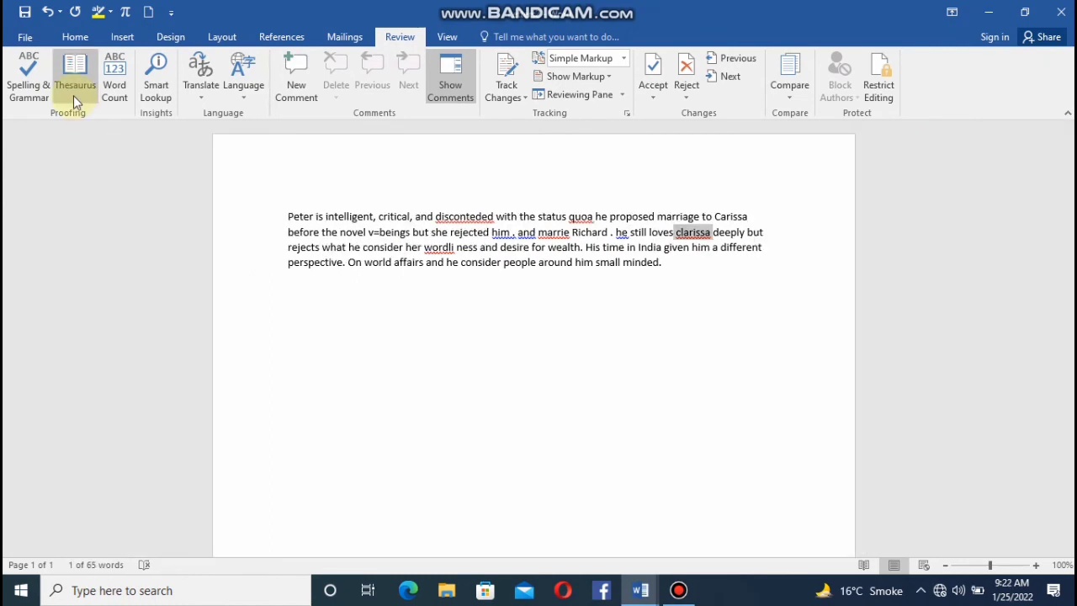
# Look up synonyms for "intelligent" in the thesaurus, close the results, and deselect the word in the paragraph.
pyautogui.click(73, 94)
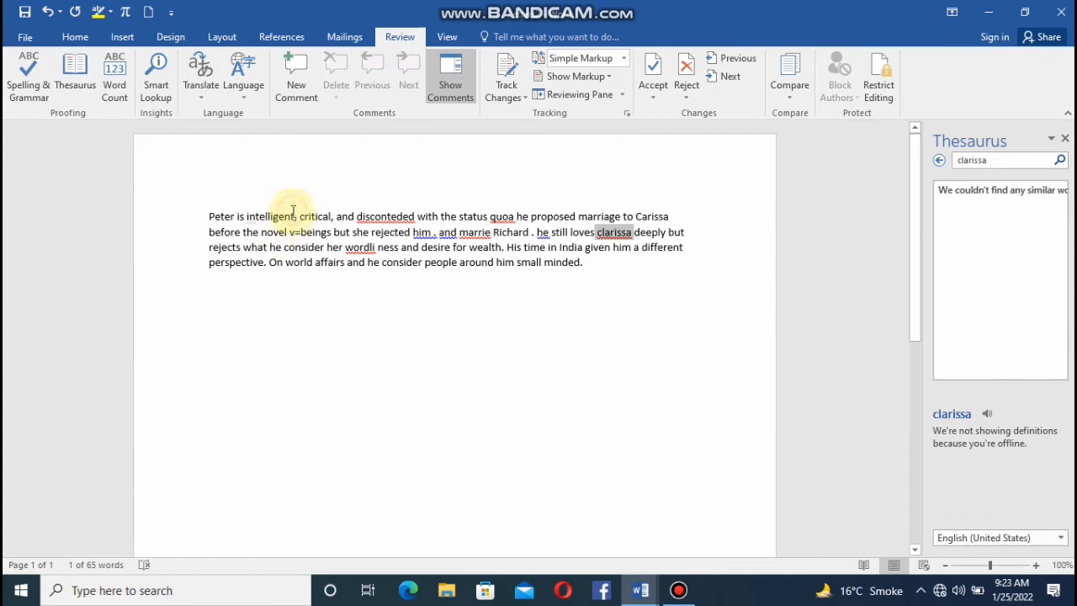
pyautogui.moveTo(294, 216); pyautogui.dragTo(246, 216)
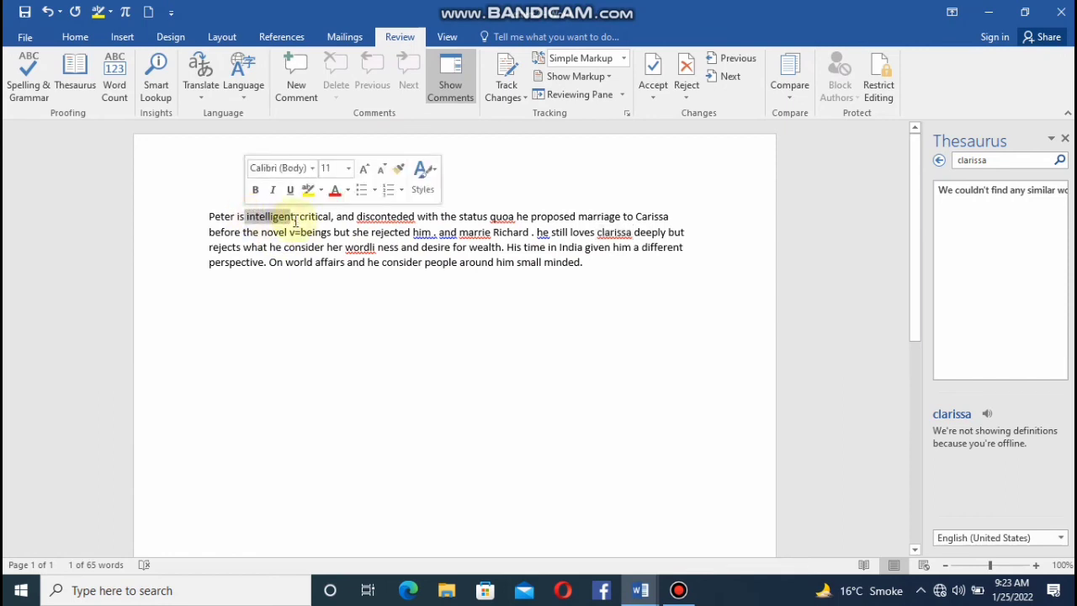
pyautogui.click(1025, 161)
pyautogui.press('BackSpace')
pyautogui.press('BackSpace')
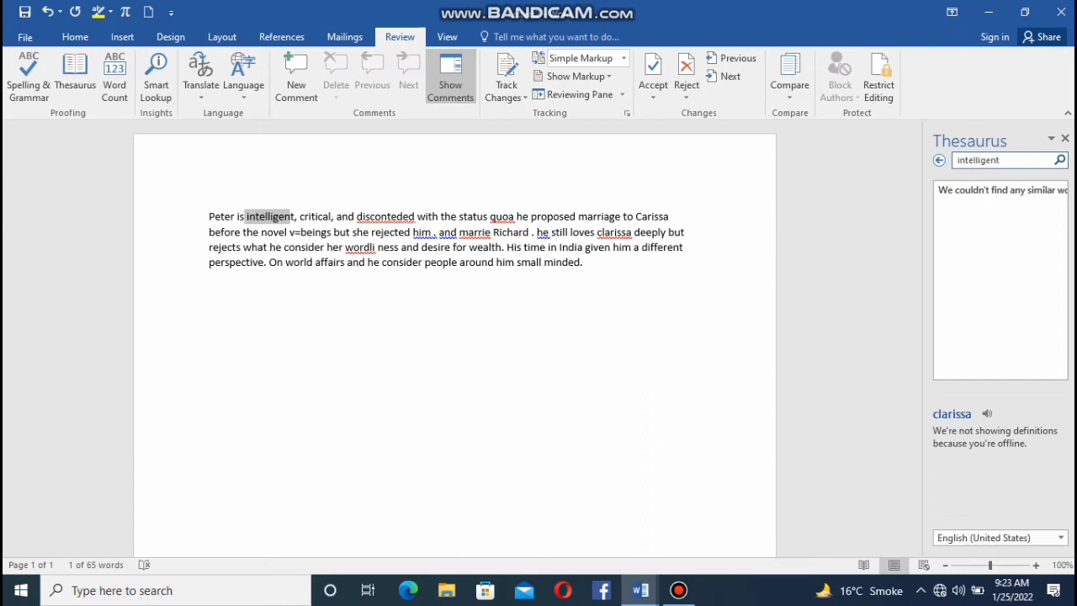
pyautogui.press('Return')
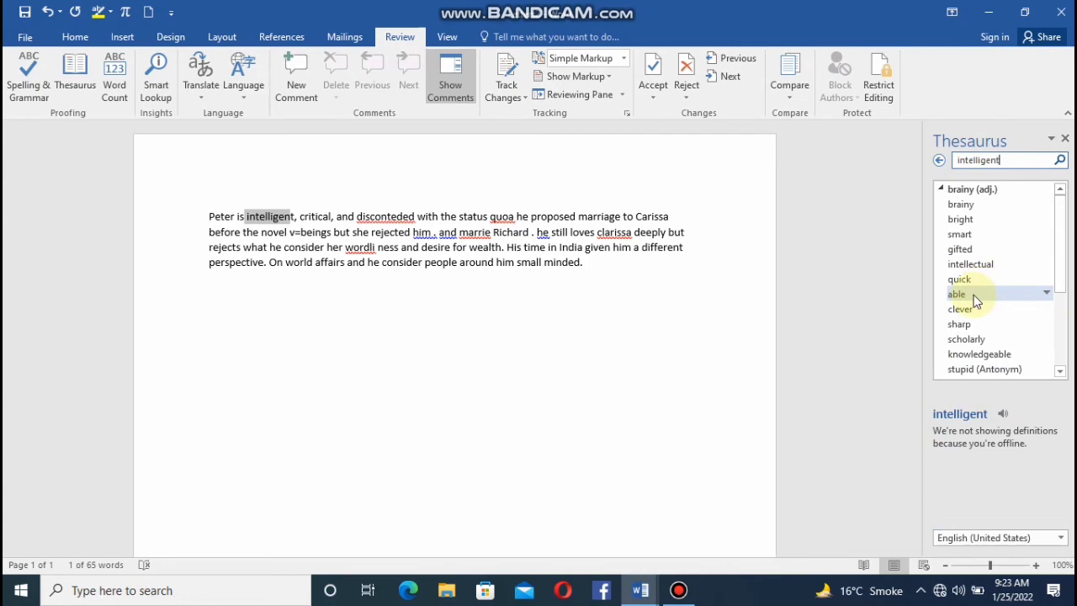
pyautogui.click(1066, 140)
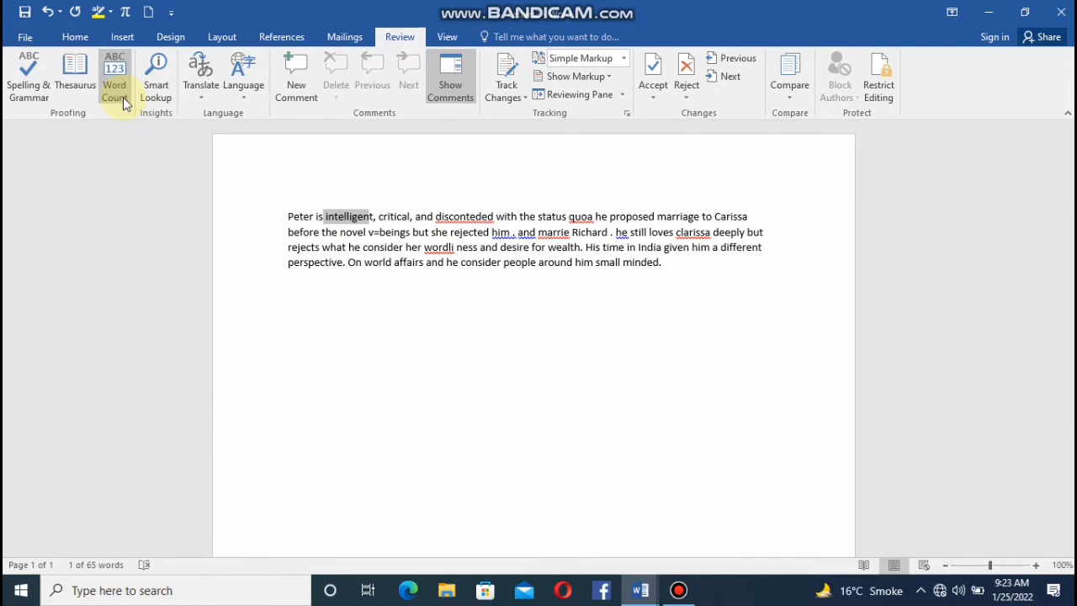
pyautogui.click(320, 334)
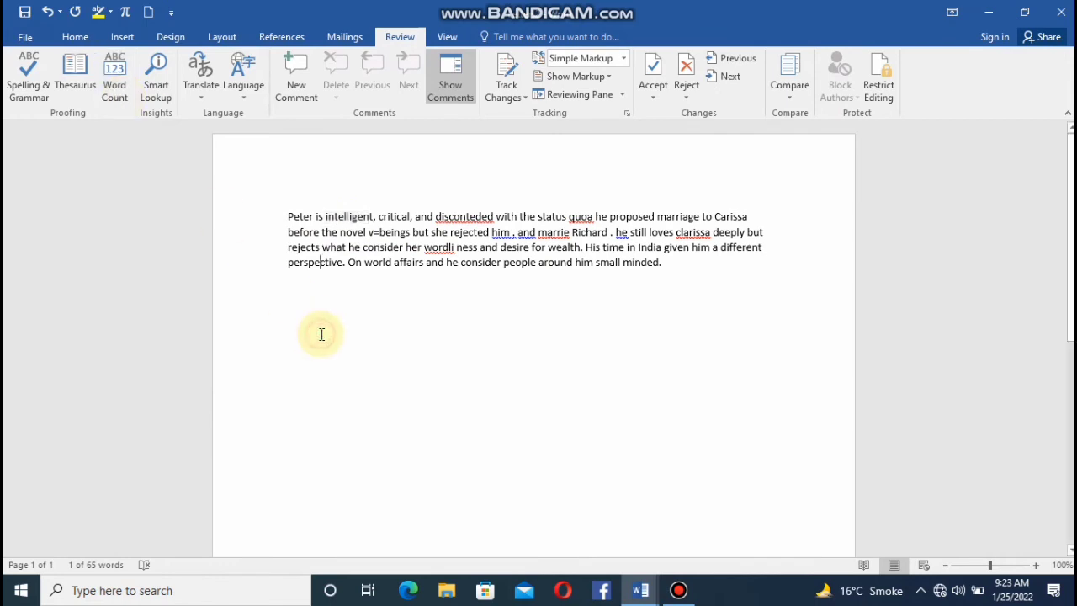
# Check the document's word count statistics, and try Smart Lookup and close its results.
pyautogui.click(116, 91)
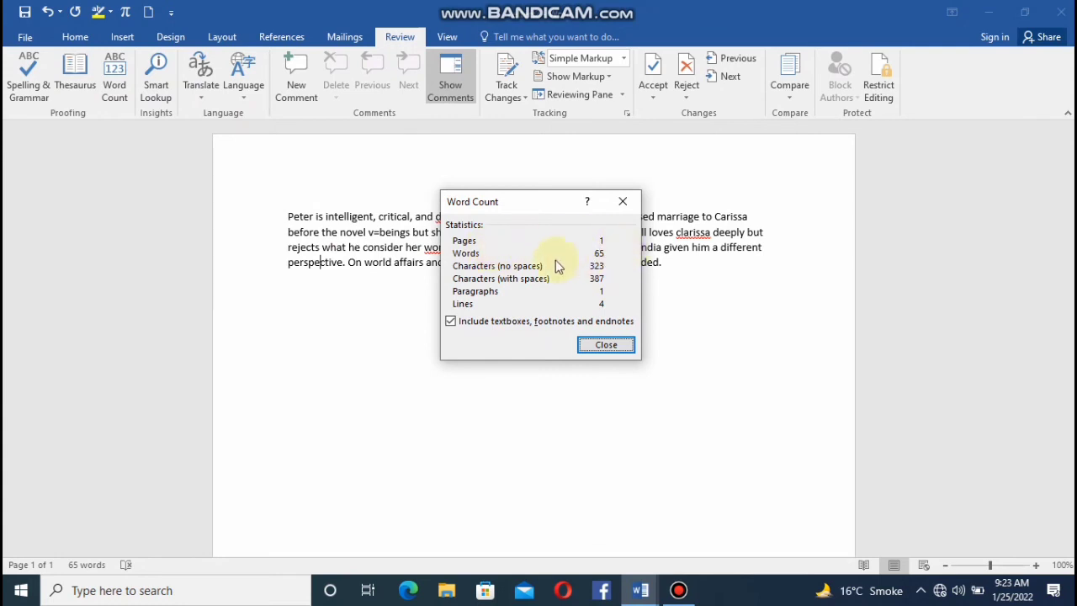
pyautogui.click(602, 346)
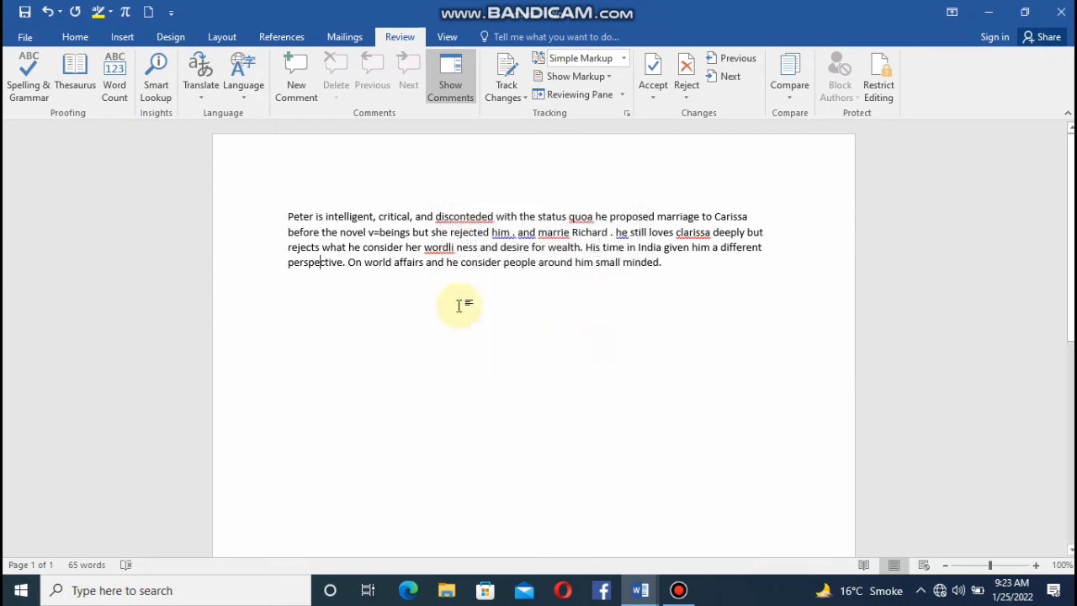
pyautogui.click(170, 102)
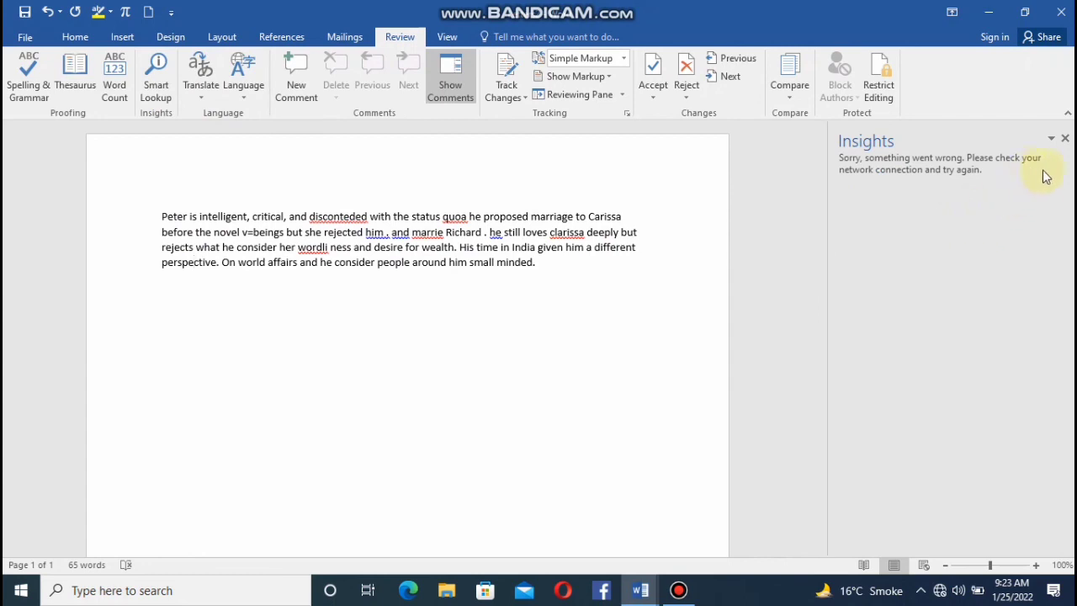
pyautogui.click(1065, 141)
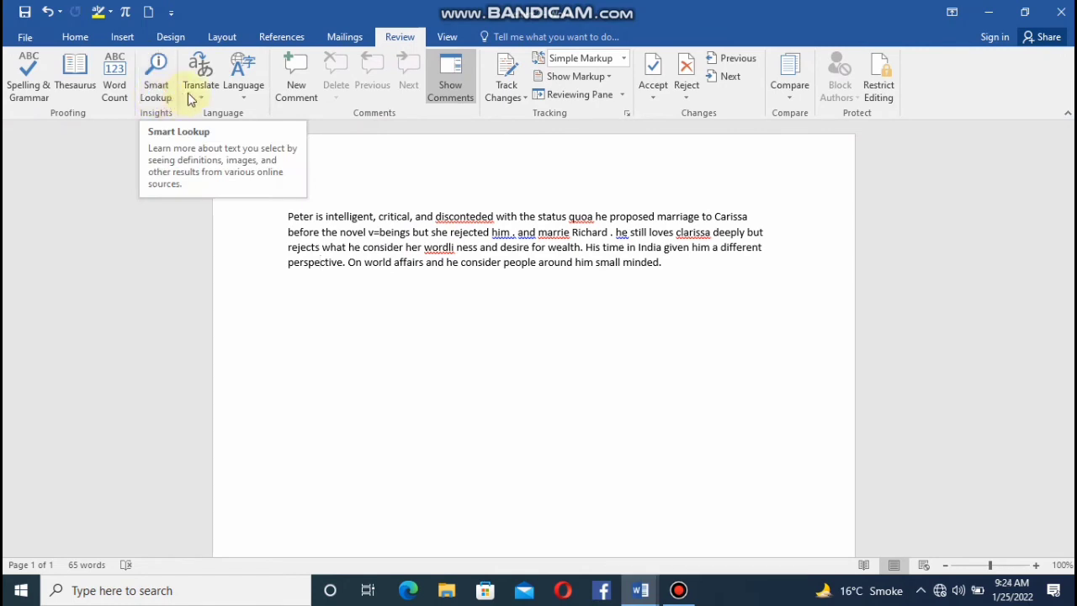
# Review the available translation options and the proofing language options without choosing any.
pyautogui.click(192, 95)
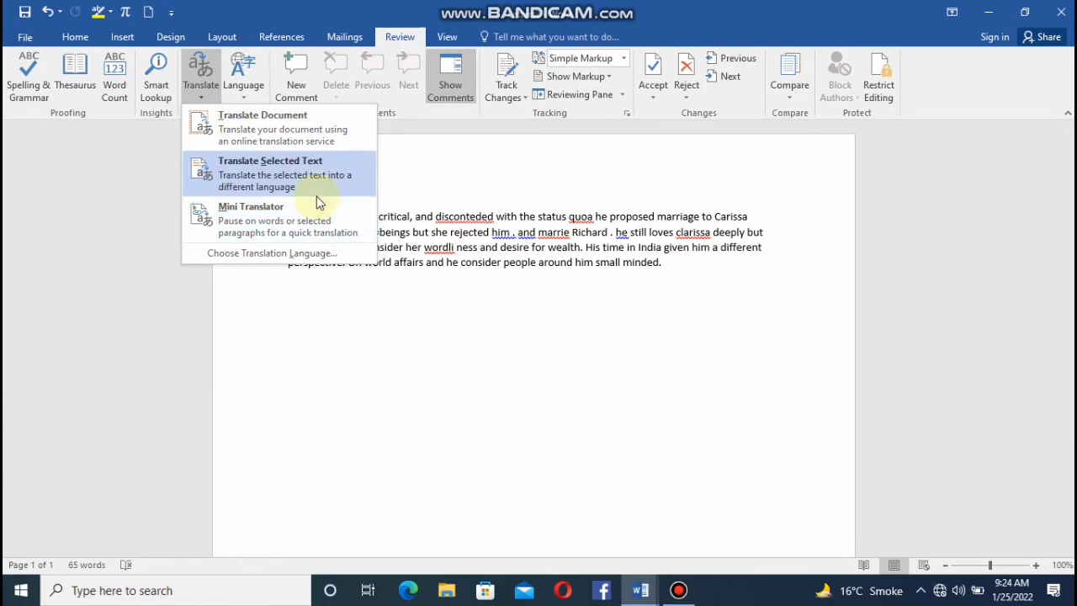
pyautogui.click(214, 90)
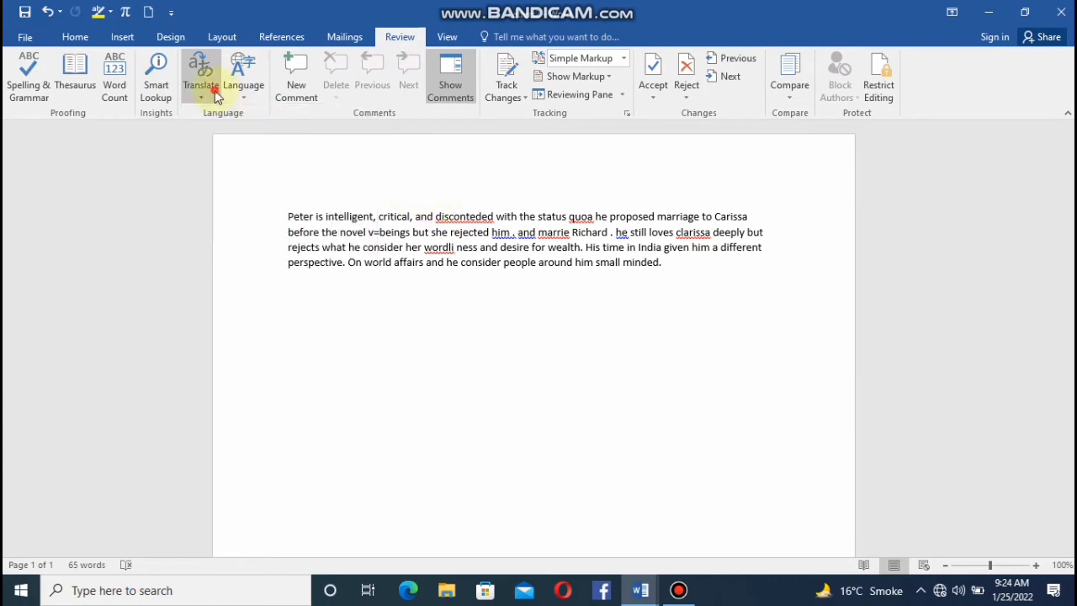
pyautogui.click(259, 90)
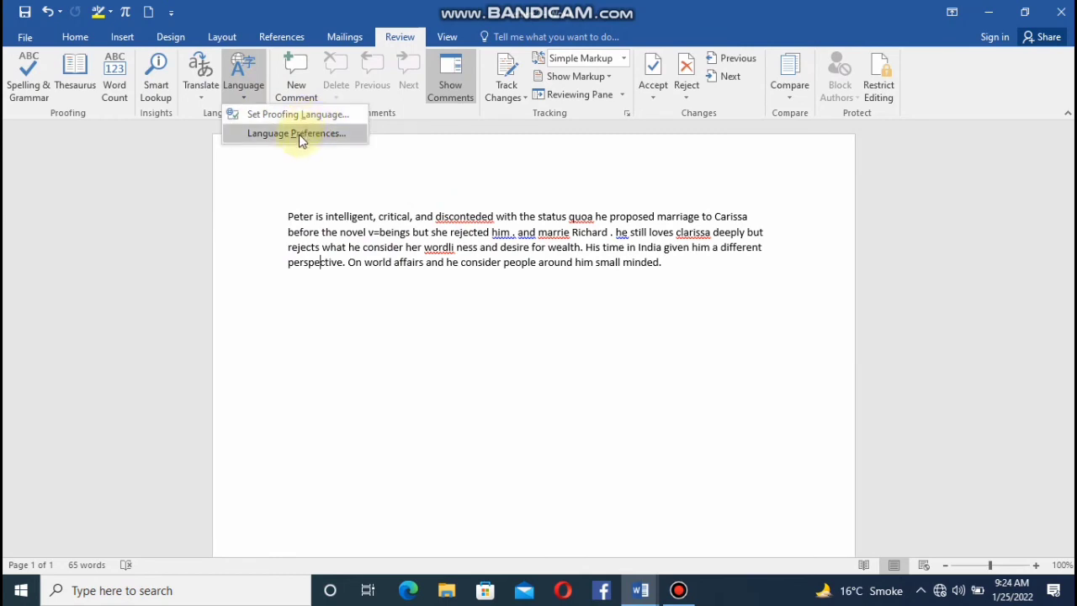
pyautogui.click(234, 87)
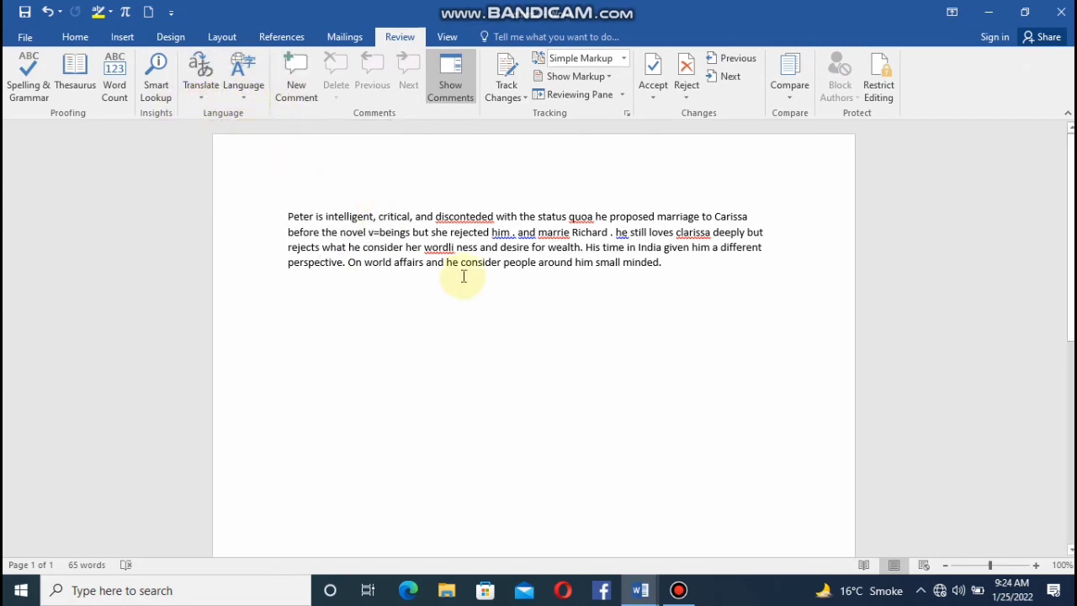
pyautogui.click(244, 89)
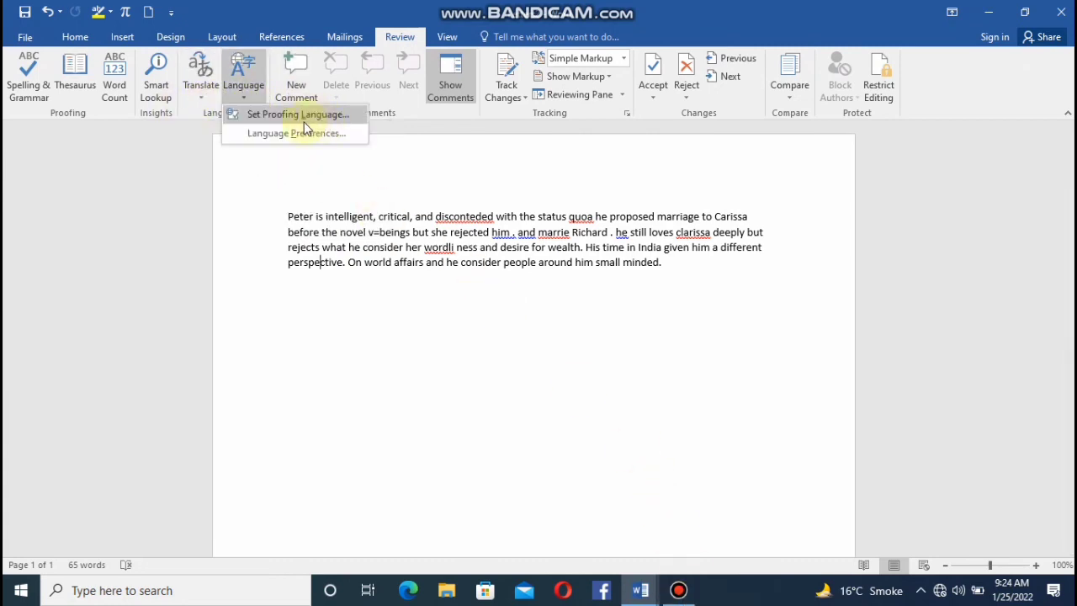
pyautogui.click(233, 87)
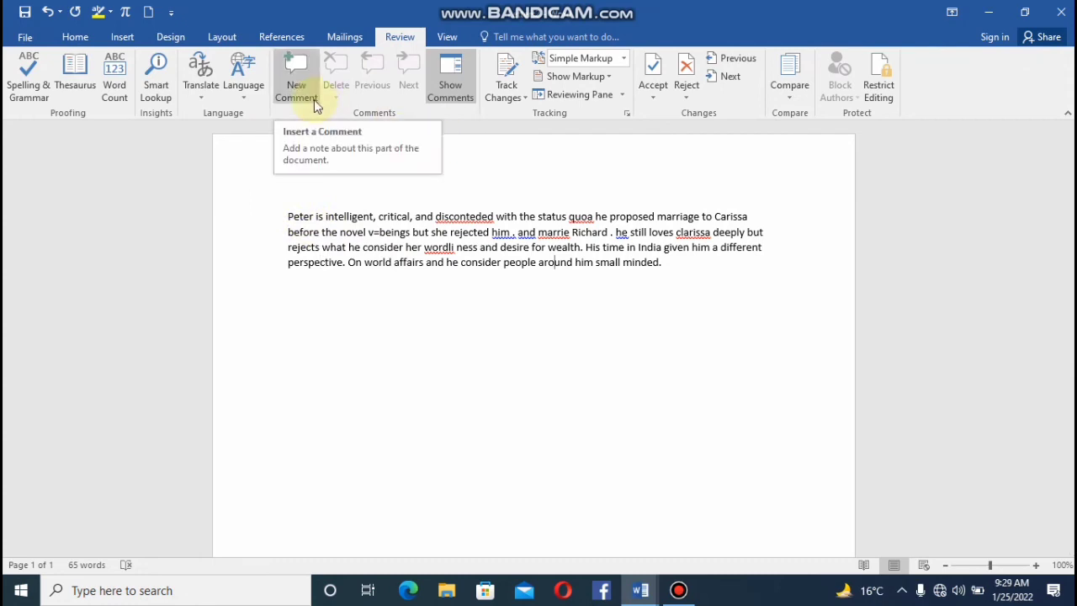
# Add the comment "hgiguhkj" to the word "around" and the comment "ihoihjugjgkkj" to the word "still".
pyautogui.click(296, 88)
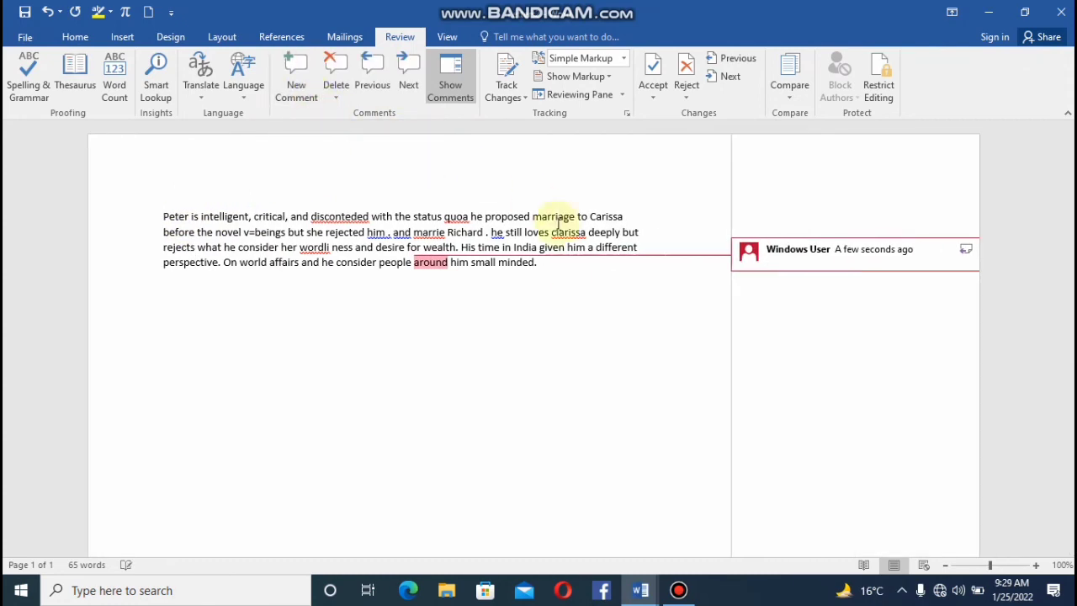
pyautogui.write('hgiguhkj')
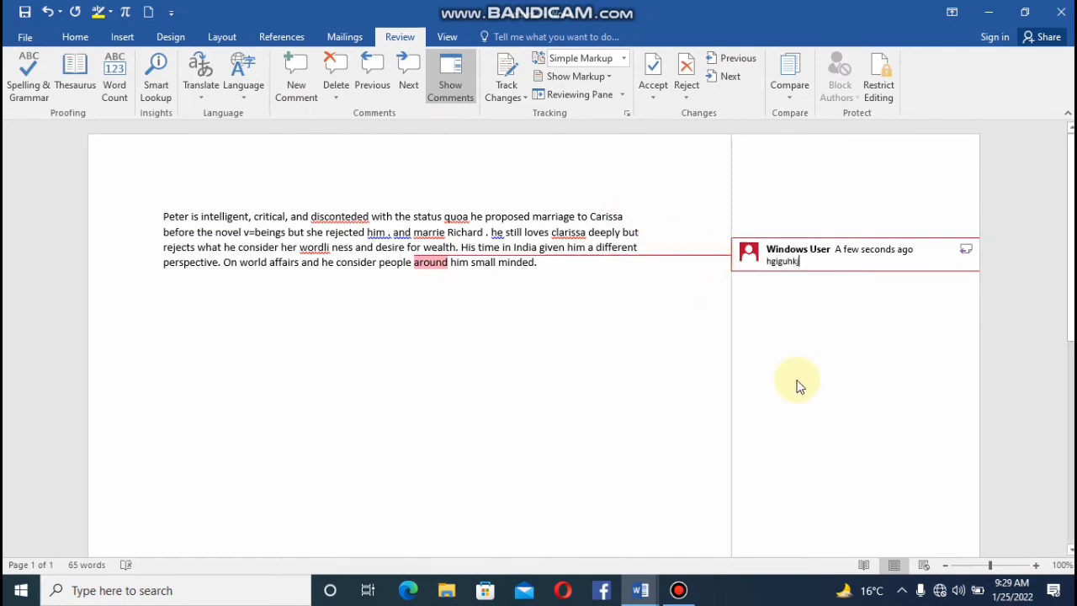
pyautogui.click(509, 234)
pyautogui.click(296, 75)
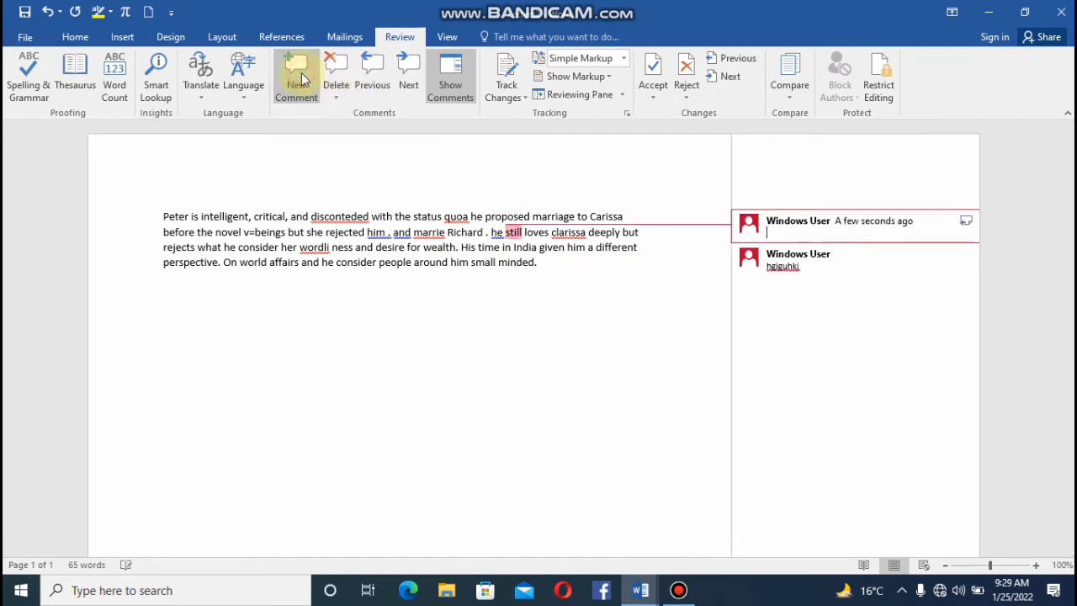
pyautogui.write('ihoihjugjgkkj')
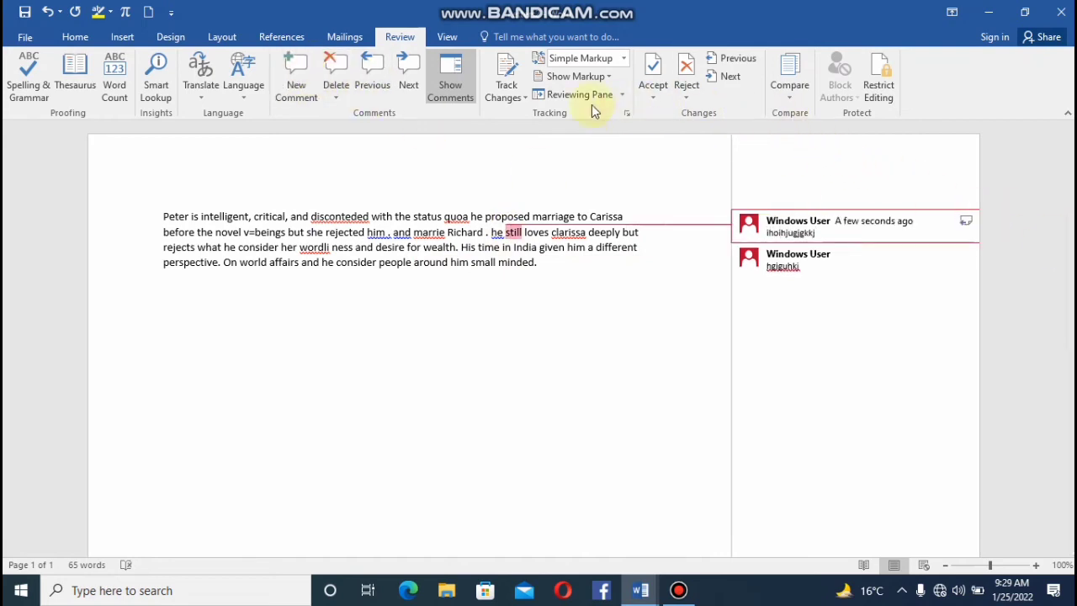
# Move back and forth between the two comments and collapse them to comment markers beside the text.
pyautogui.click(378, 69)
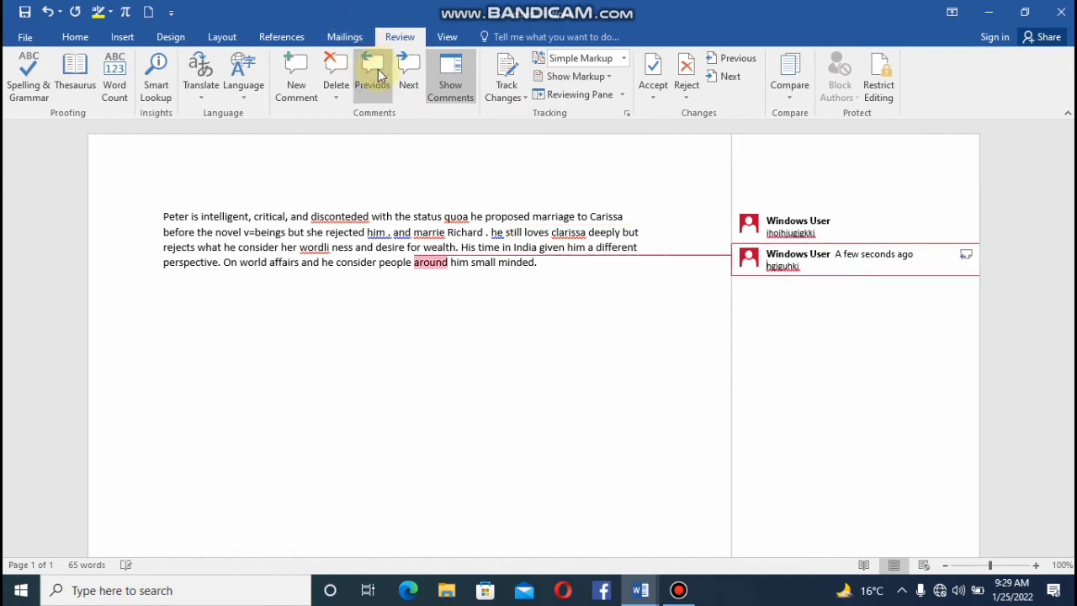
pyautogui.click(425, 81)
pyautogui.click(437, 89)
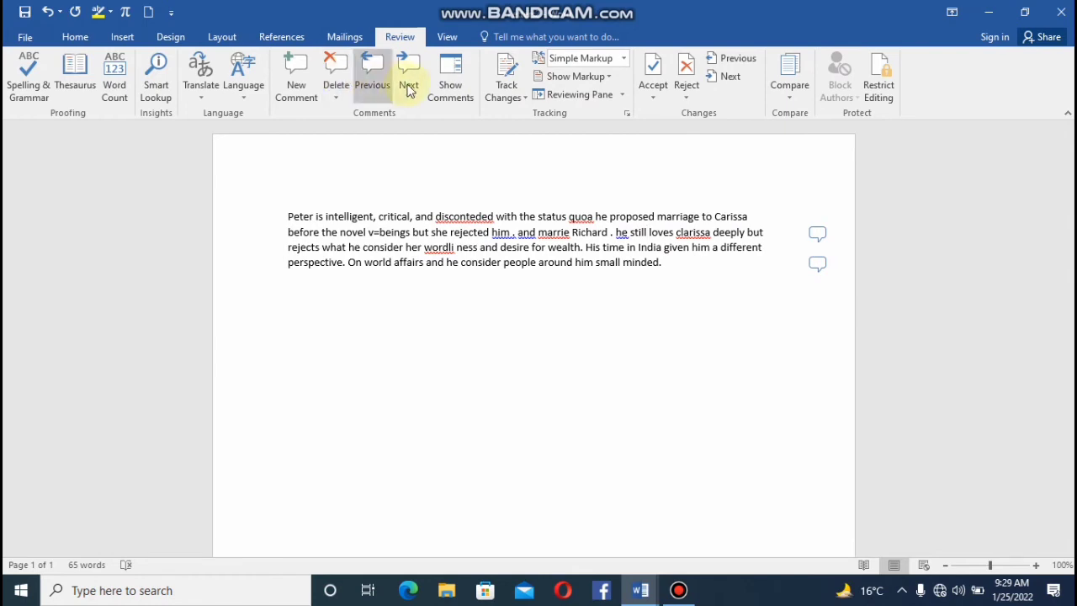
# Show the full comments again and delete all comments in the document.
pyautogui.click(447, 95)
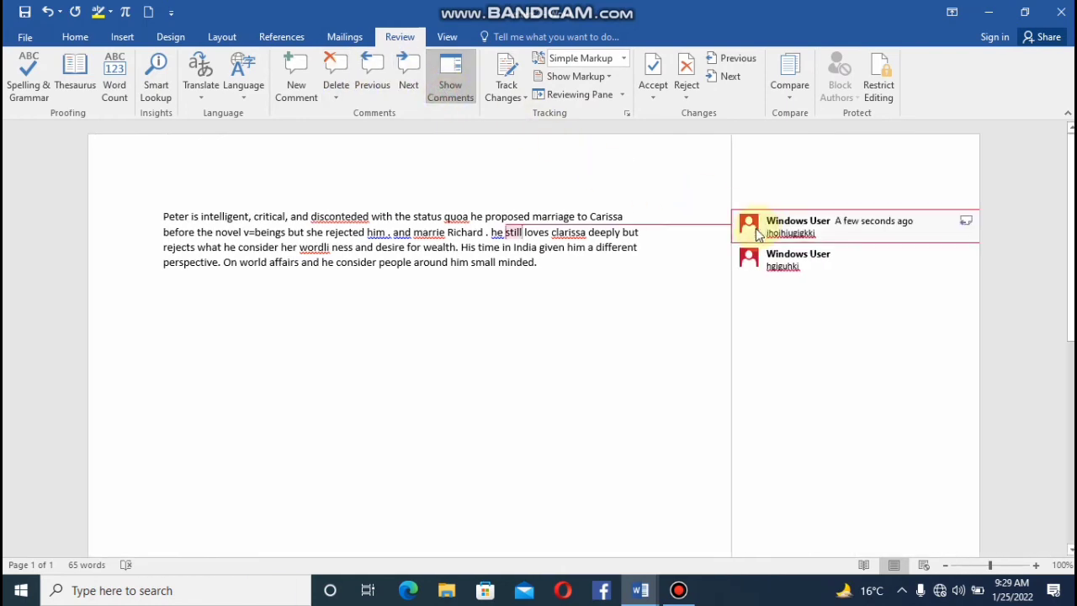
pyautogui.click(339, 95)
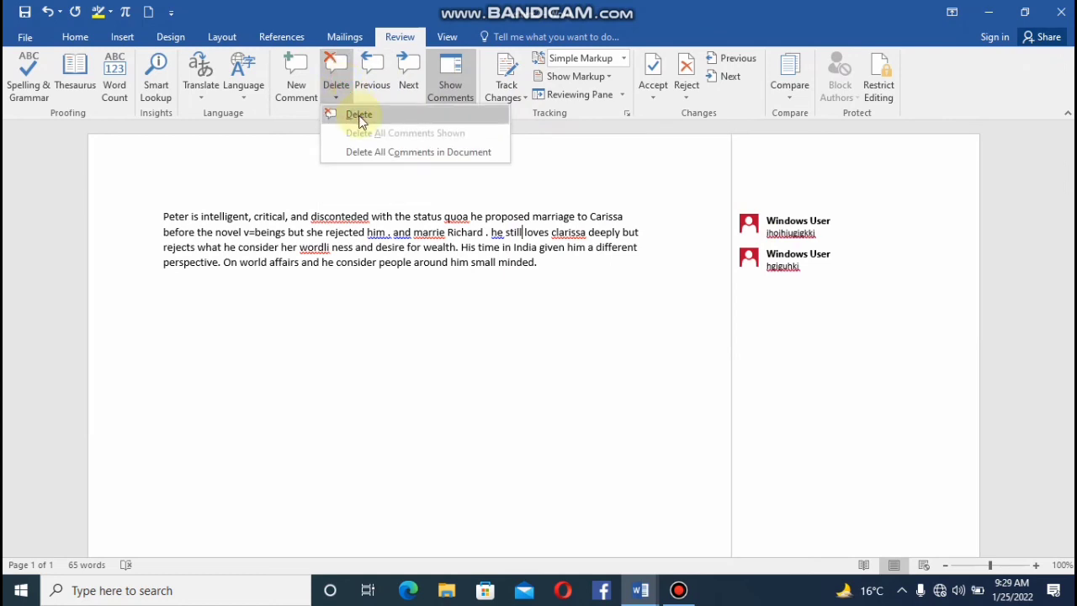
pyautogui.click(380, 154)
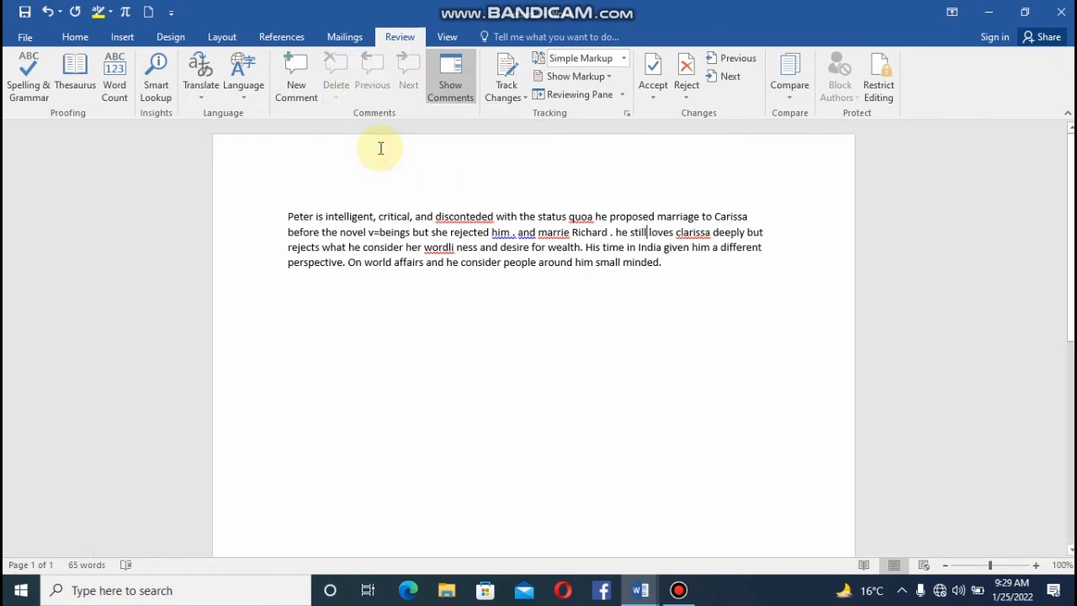
# View the Track Changes options and the Lock Tracking password settings, leaving tracking unlocked.
pyautogui.click(506, 99)
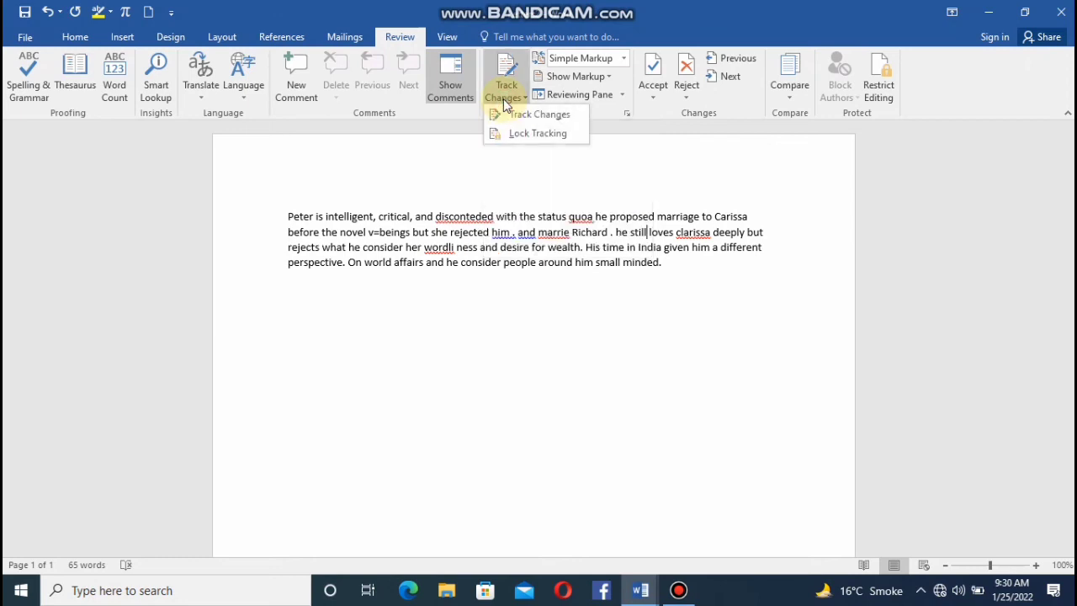
pyautogui.click(549, 134)
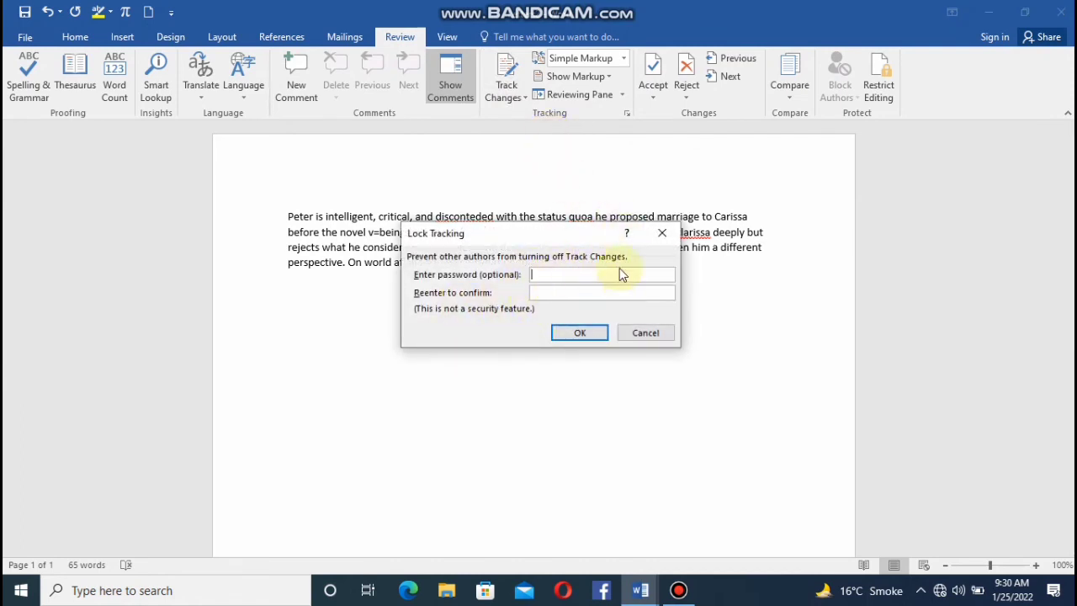
pyautogui.click(665, 232)
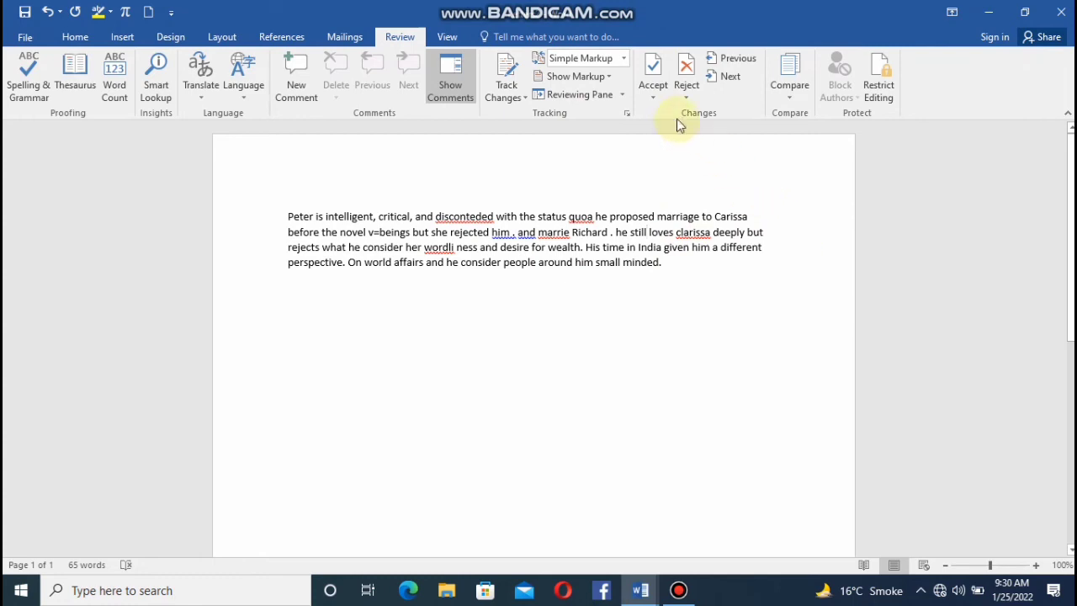
# Set the review display to All Markup and exclude comments from the shown markup.
pyautogui.click(624, 68)
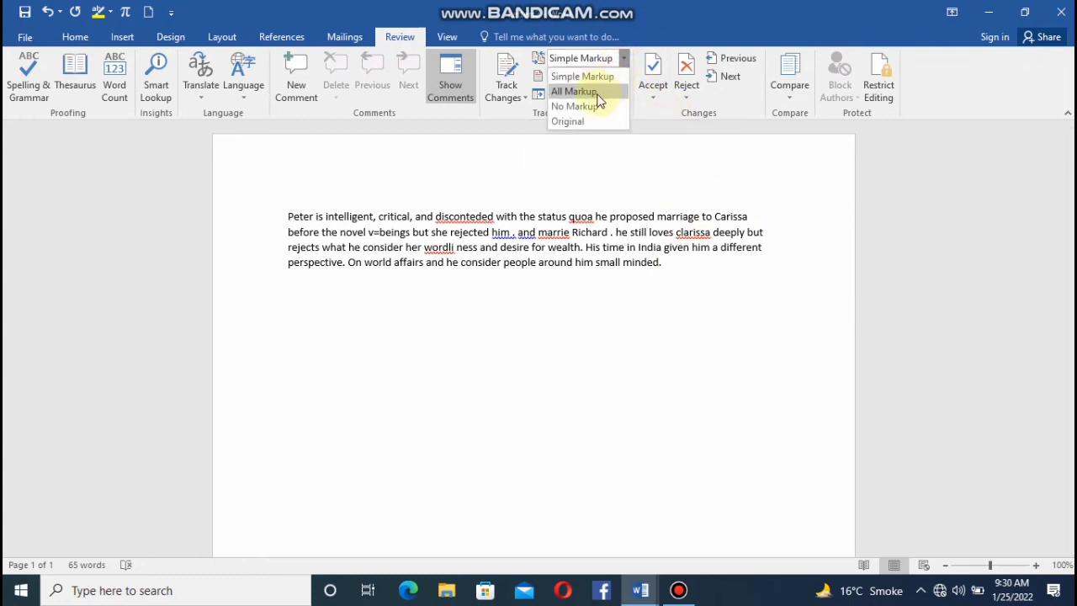
pyautogui.click(599, 93)
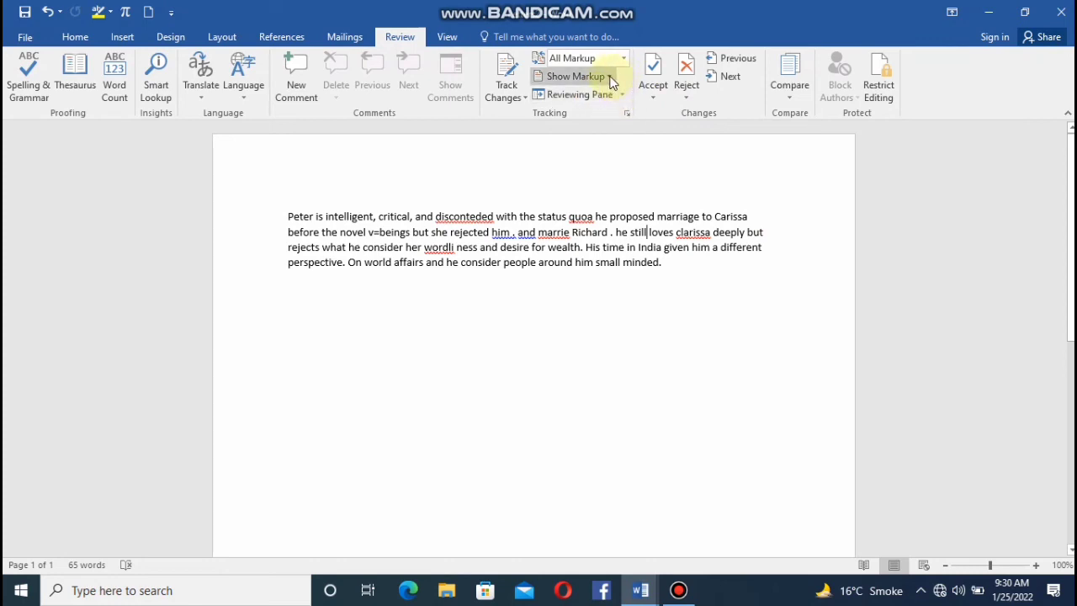
pyautogui.click(606, 77)
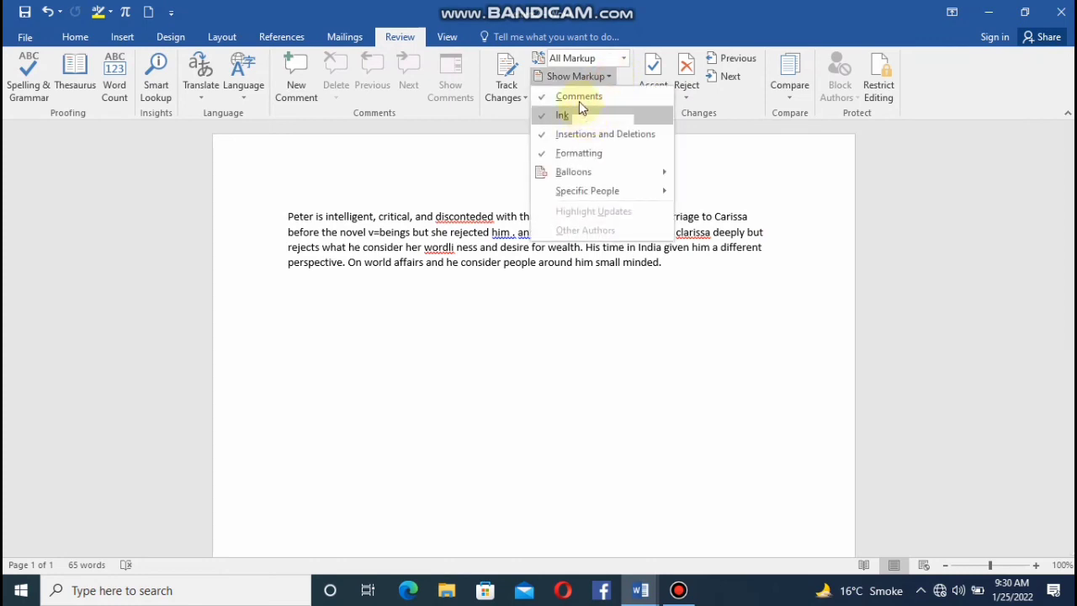
pyautogui.click(577, 99)
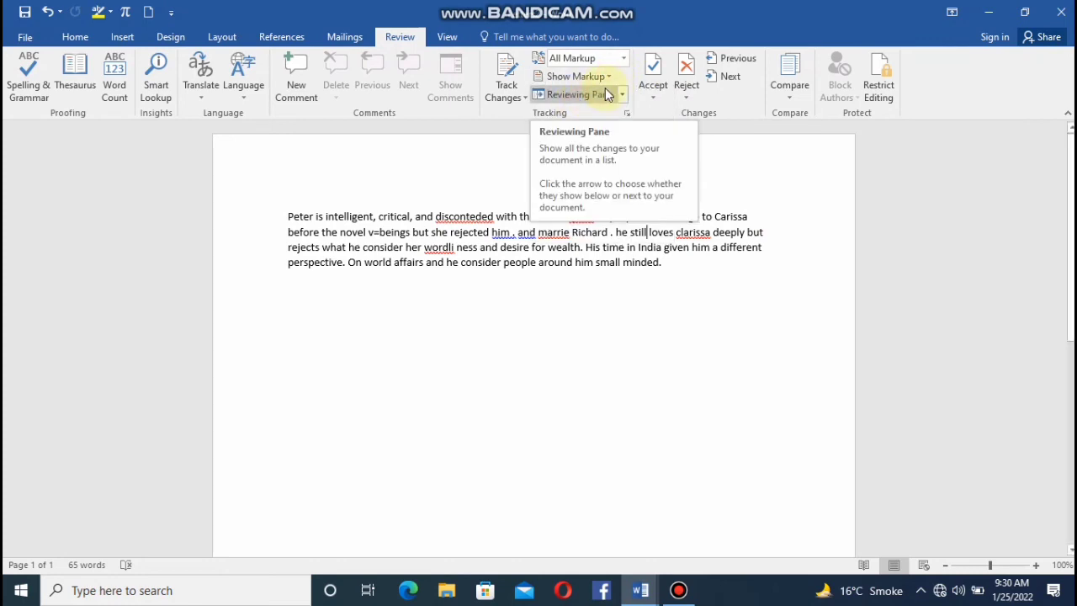
# Set the markup balloons option to Show All Revisions Inline.
pyautogui.click(605, 74)
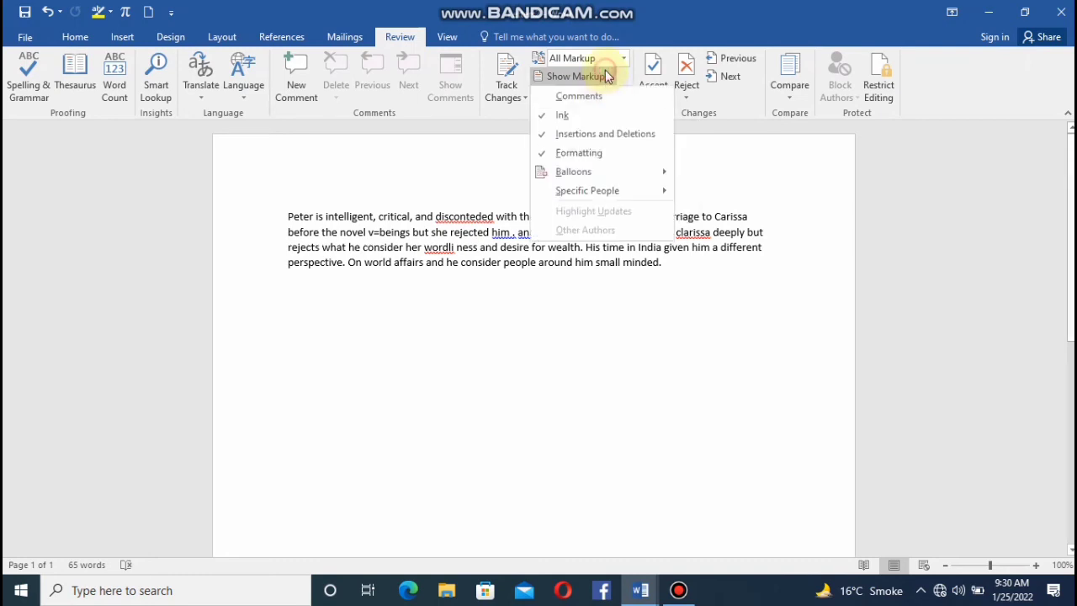
pyautogui.click(583, 180)
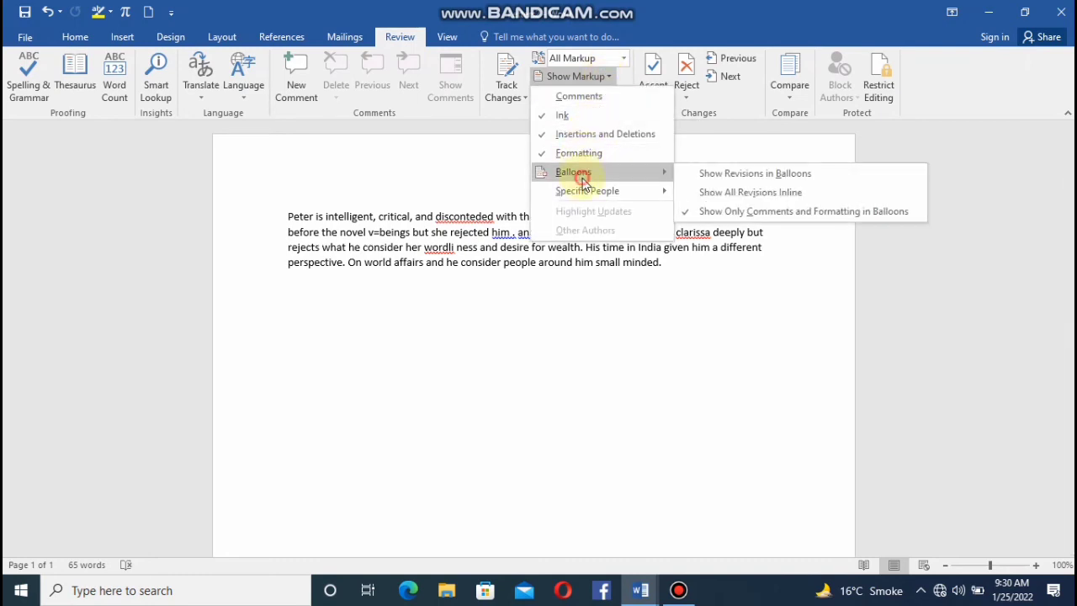
pyautogui.click(713, 192)
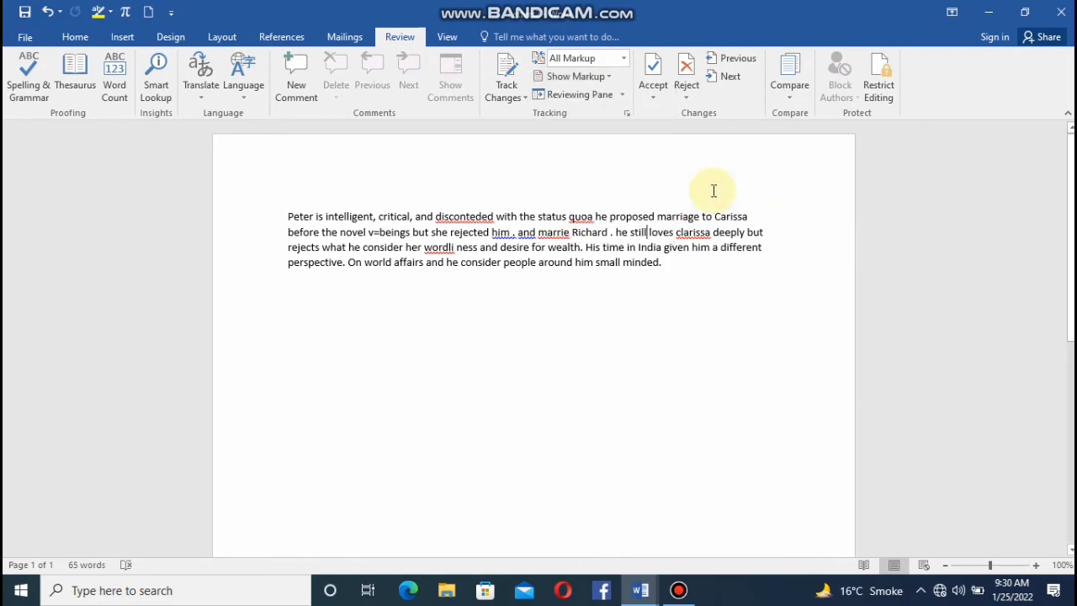
# Open the vertical Reviewing Pane to view the document's revisions, and close it.
pyautogui.click(625, 95)
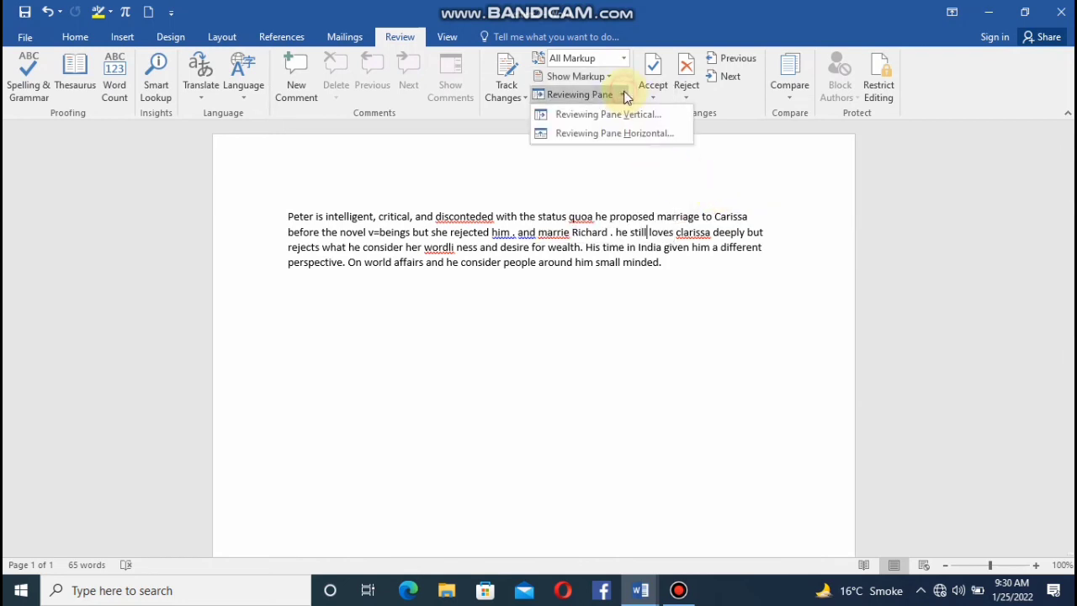
pyautogui.click(589, 116)
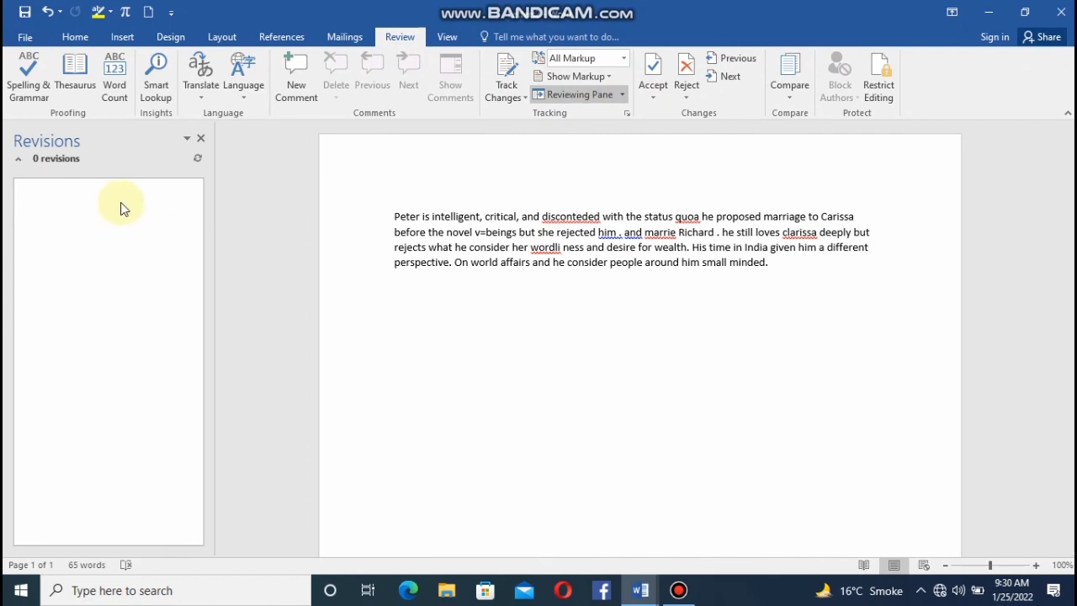
pyautogui.click(611, 97)
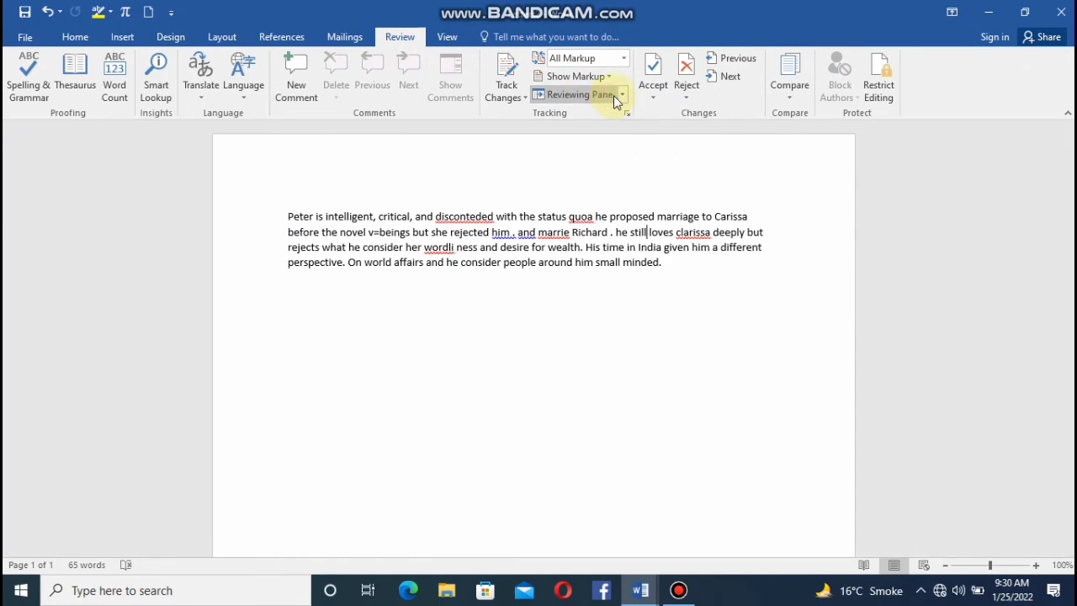
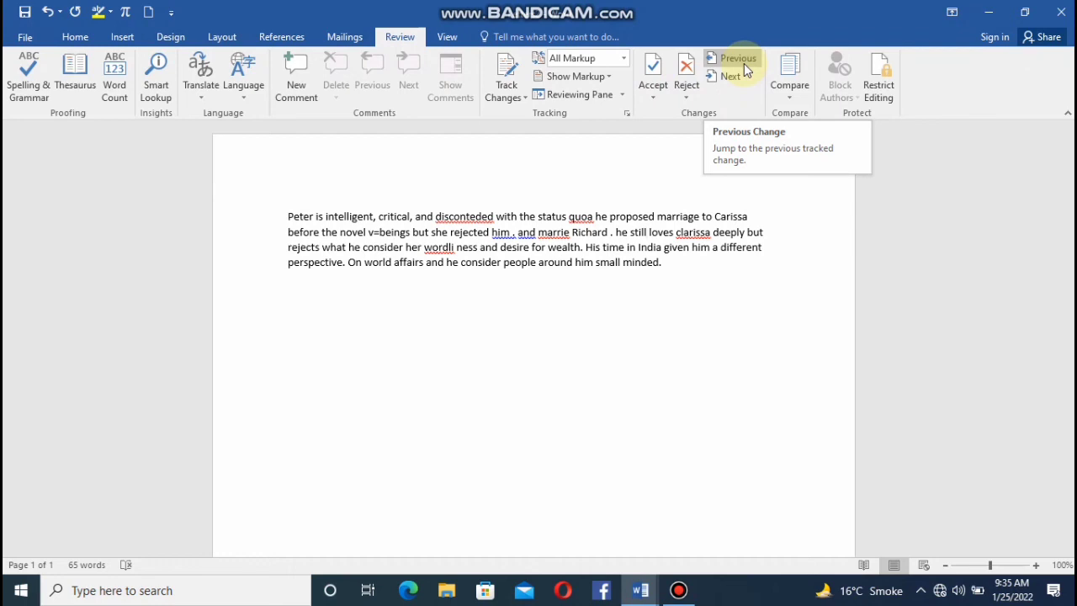
# Jump to the previous tracked change, and place the text cursor at the end of the paragraph.
pyautogui.click(743, 64)
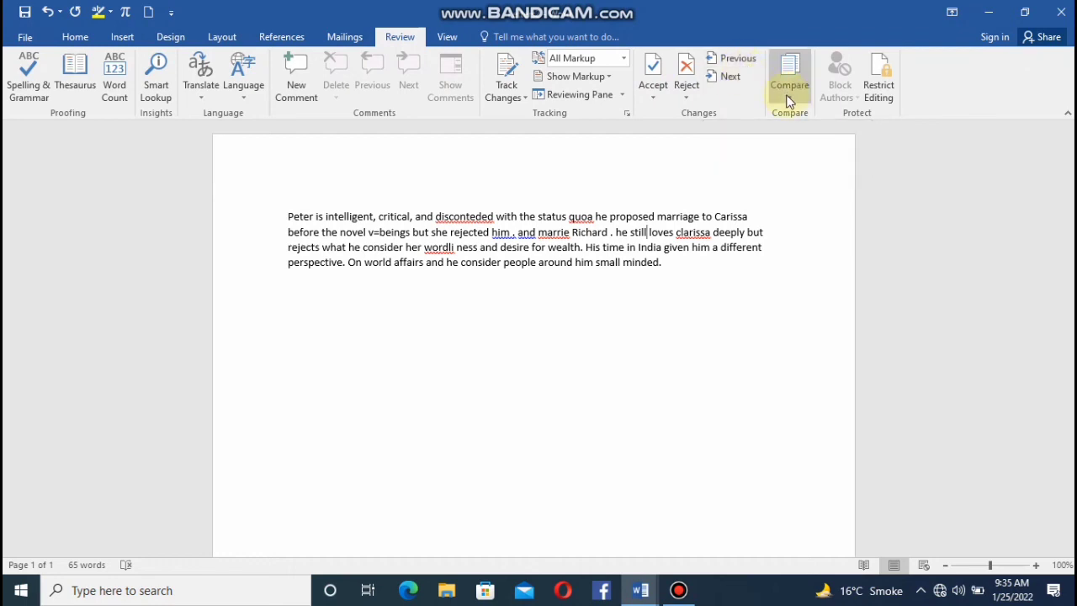
pyautogui.click(666, 268)
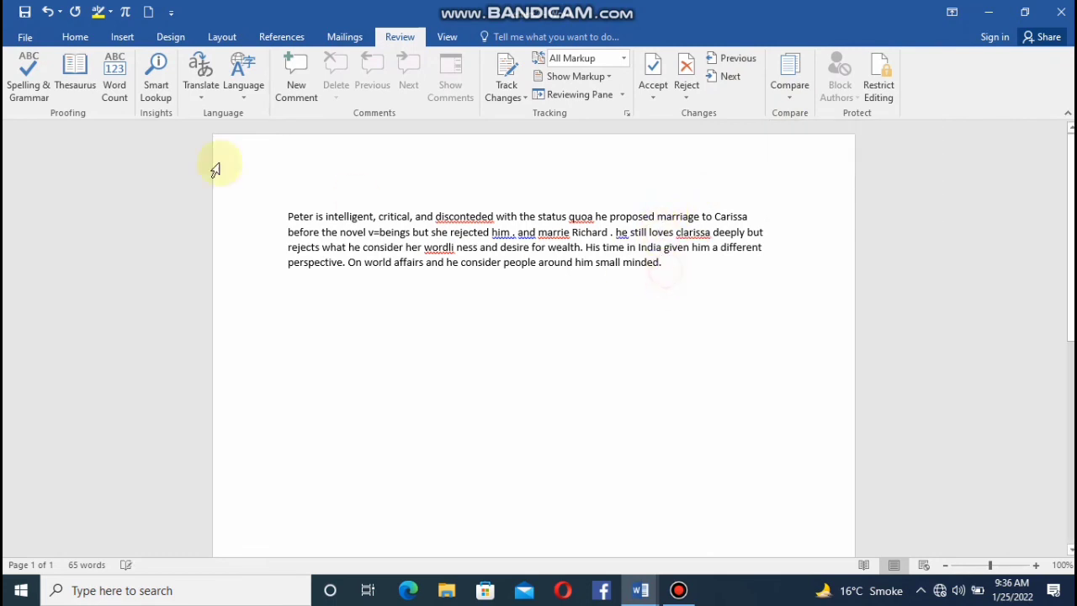
# Save the document as a Word document named original in the Documents folder.
pyautogui.click(24, 38)
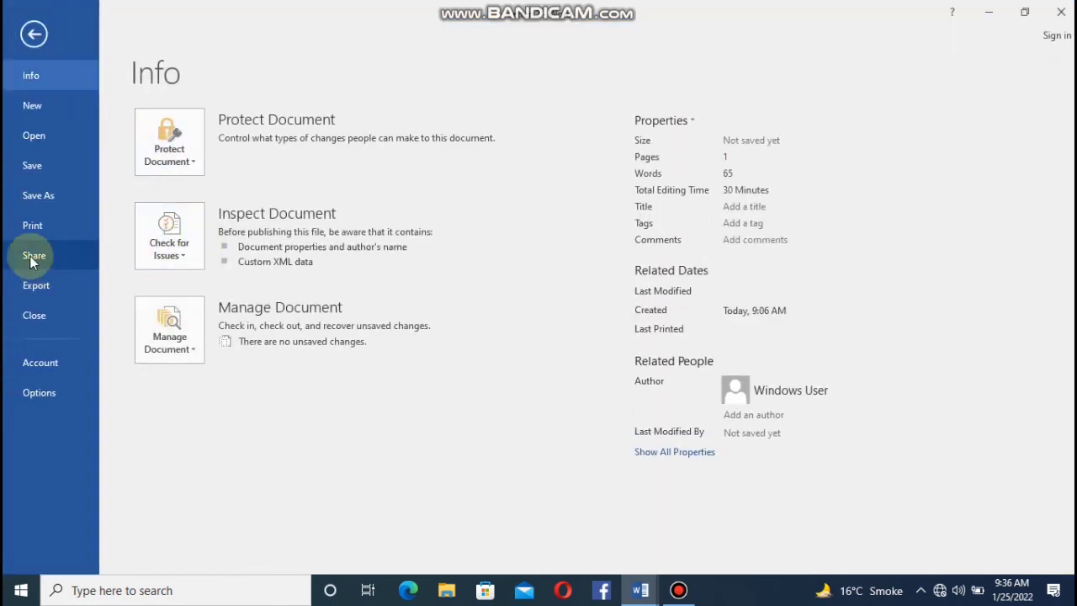
pyautogui.click(31, 179)
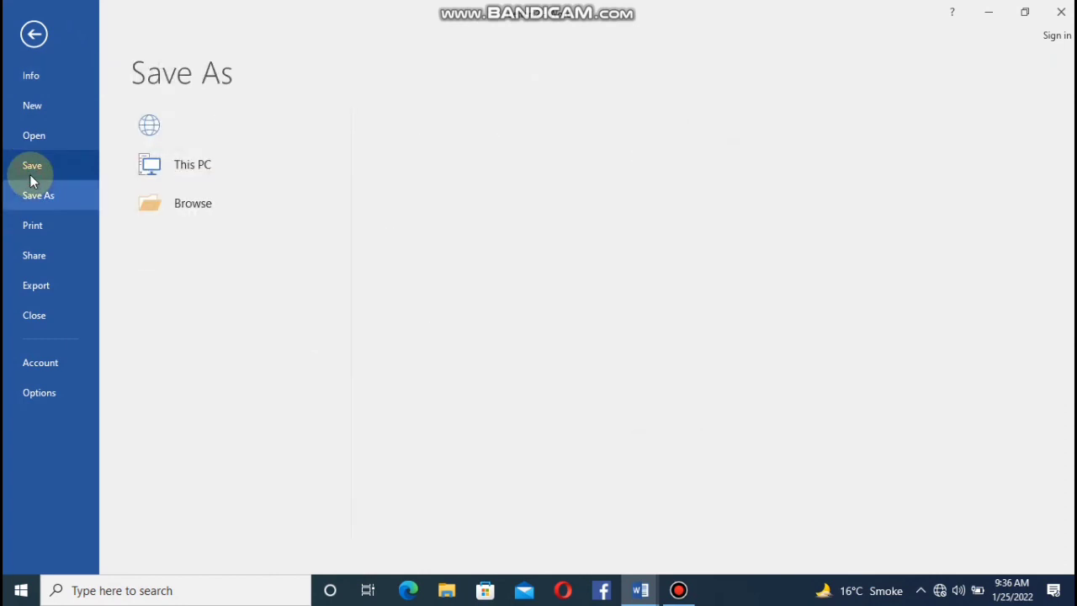
pyautogui.click(166, 247)
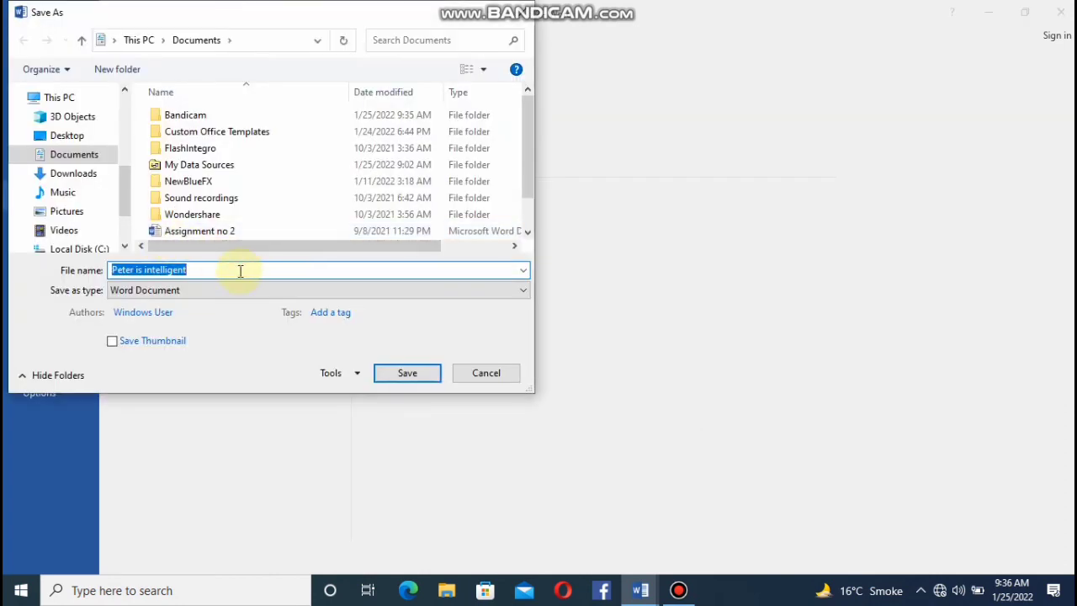
pyautogui.press('BackSpace')
pyautogui.write('original')
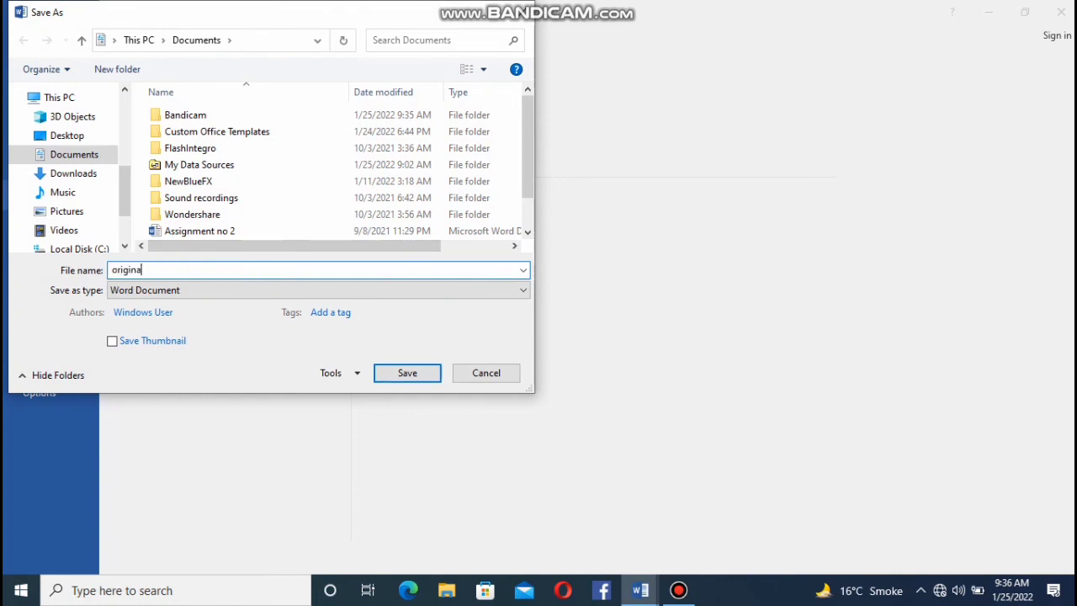
pyautogui.click(387, 374)
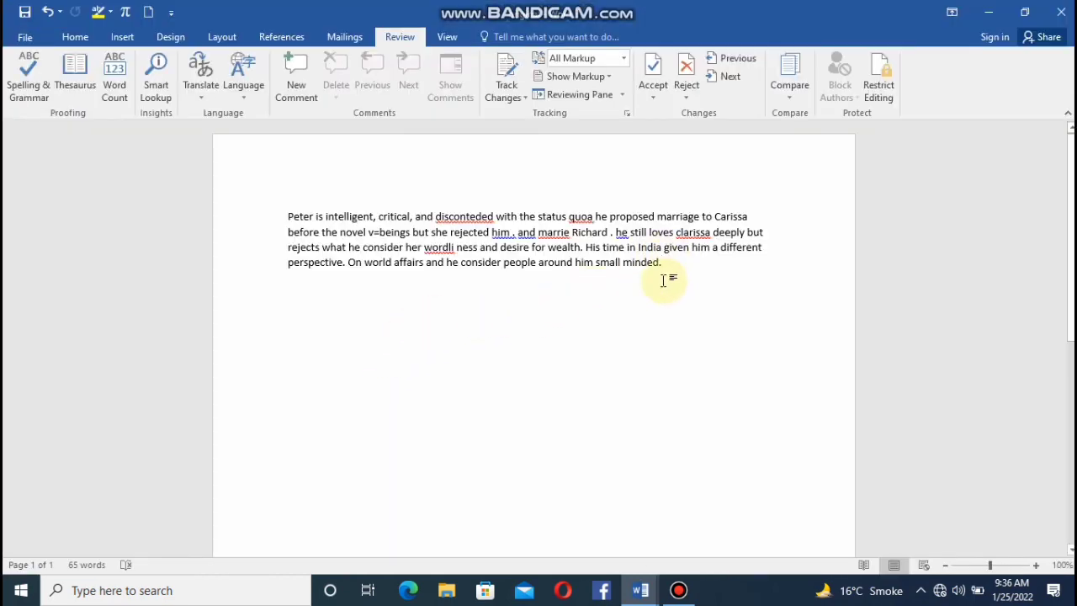
# Append filler text starting with "uit", followed by long runs of u, g and o, after "small minded." and save the document.
pyautogui.write('uituuuuuuuuuuuuuuuuuuuuuuuuuuuuuuuuuuuuuuuuuuuuuuuuuug')
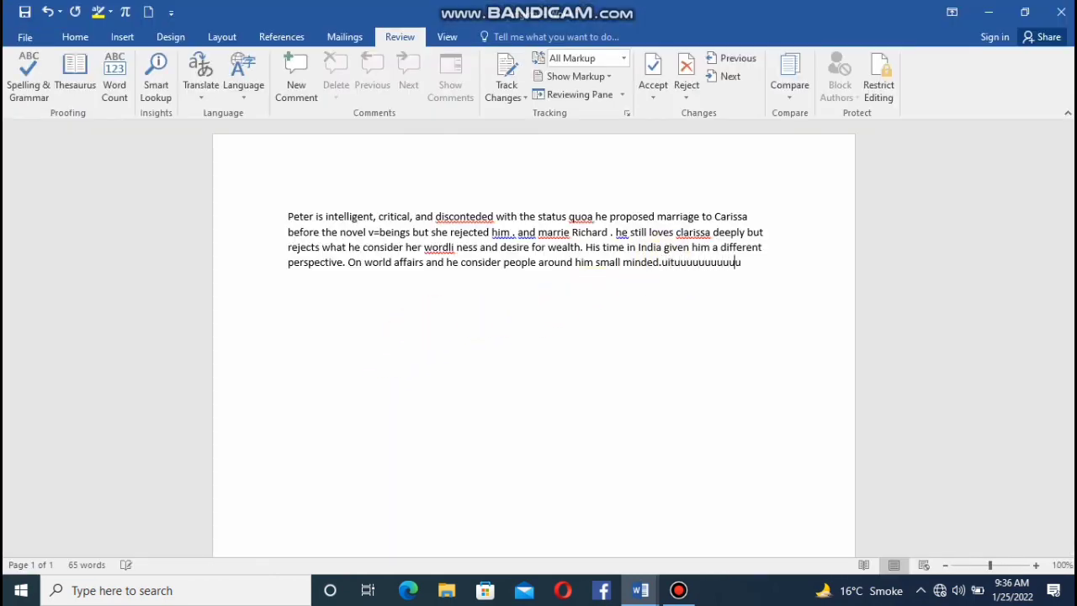
pyautogui.write('gggggggggggggg')
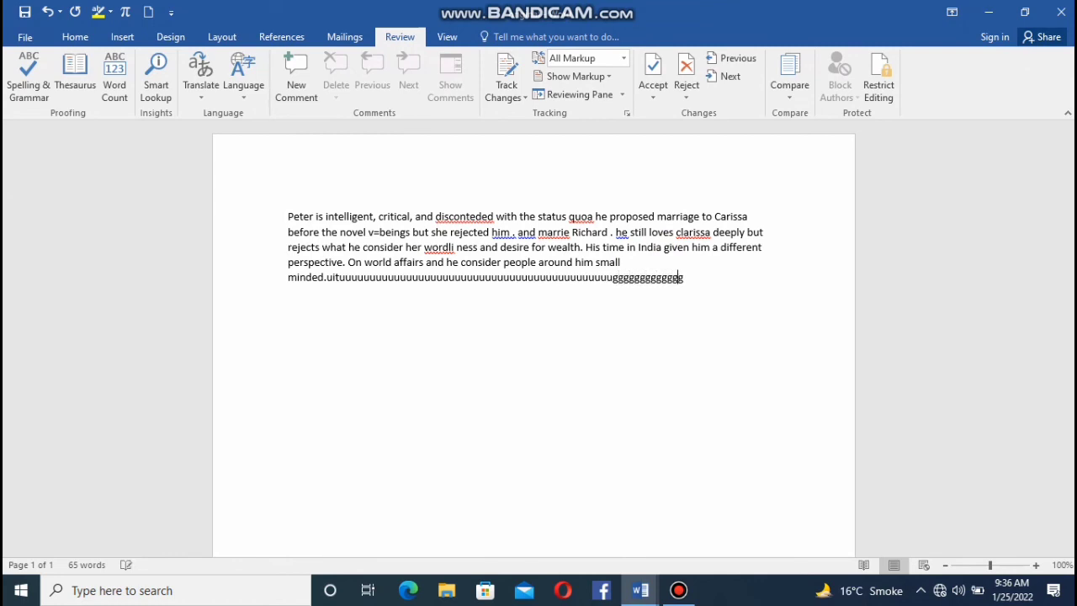
pyautogui.write('ggggggggggggggggggggggggggggggggggggioooooooooooooooooooooooooooo')
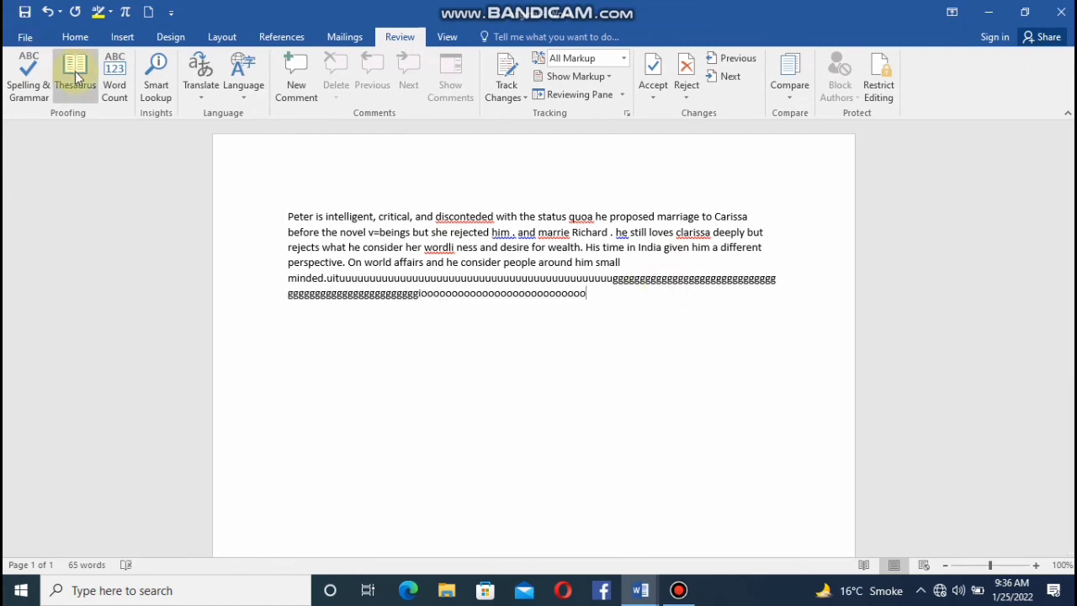
pyautogui.click(25, 38)
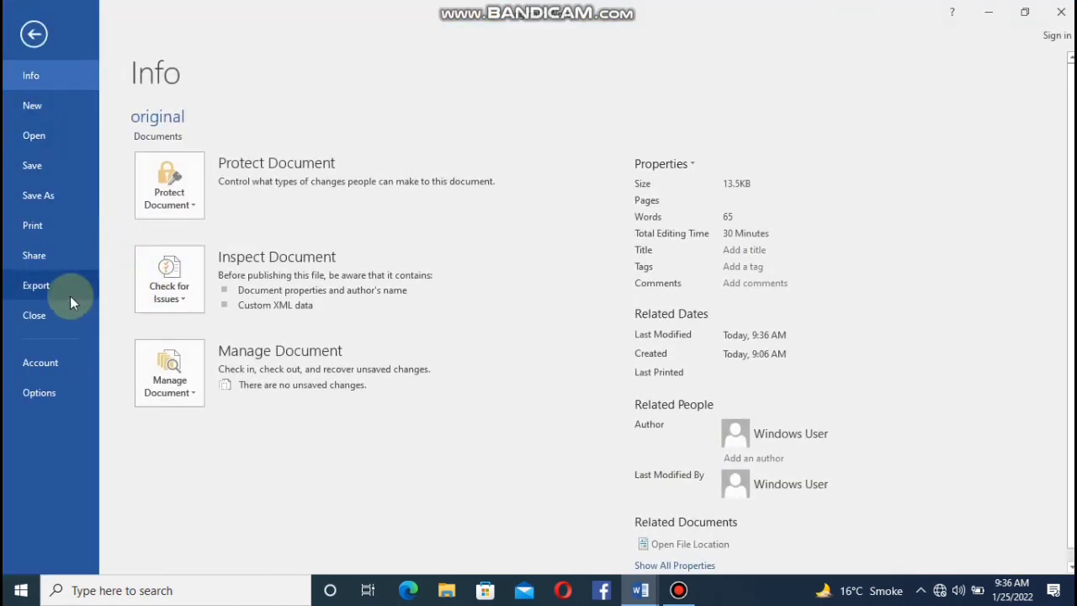
pyautogui.click(33, 167)
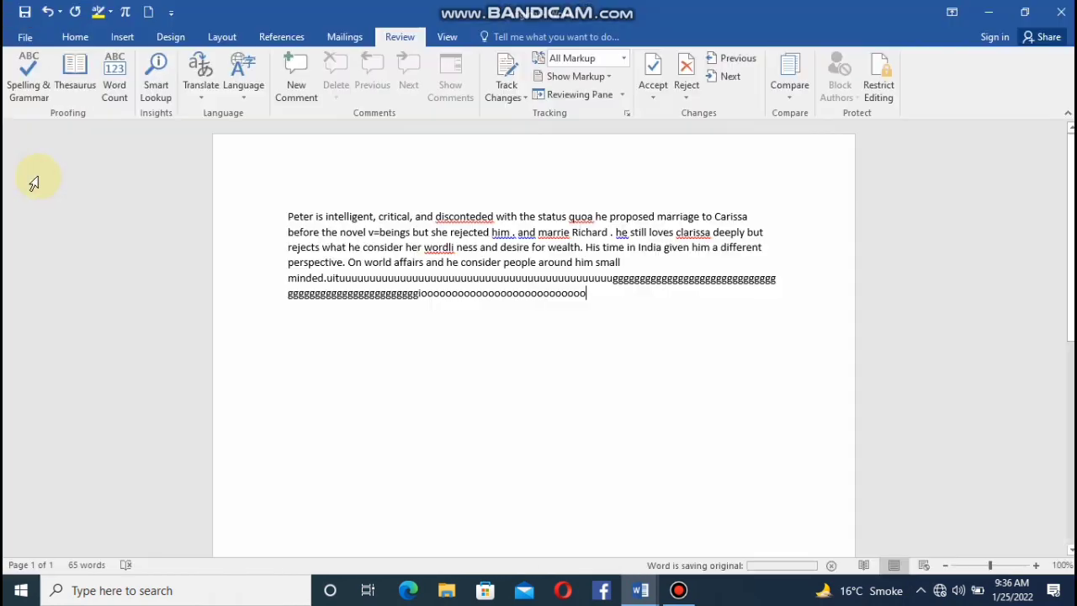
# Save the edited document under the new name copy in the Documents folder.
pyautogui.click(27, 39)
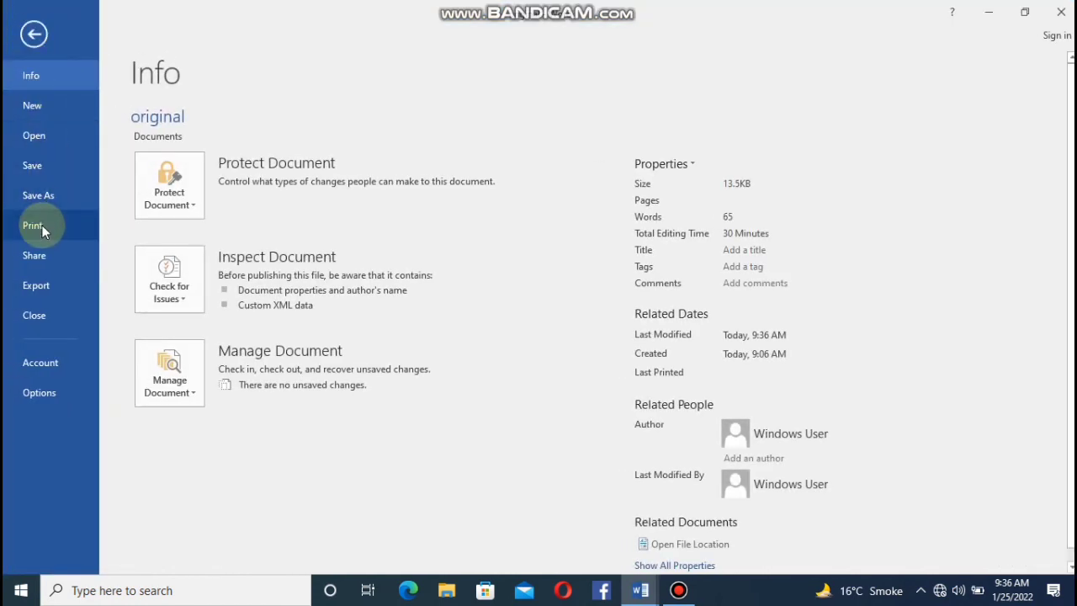
pyautogui.click(35, 192)
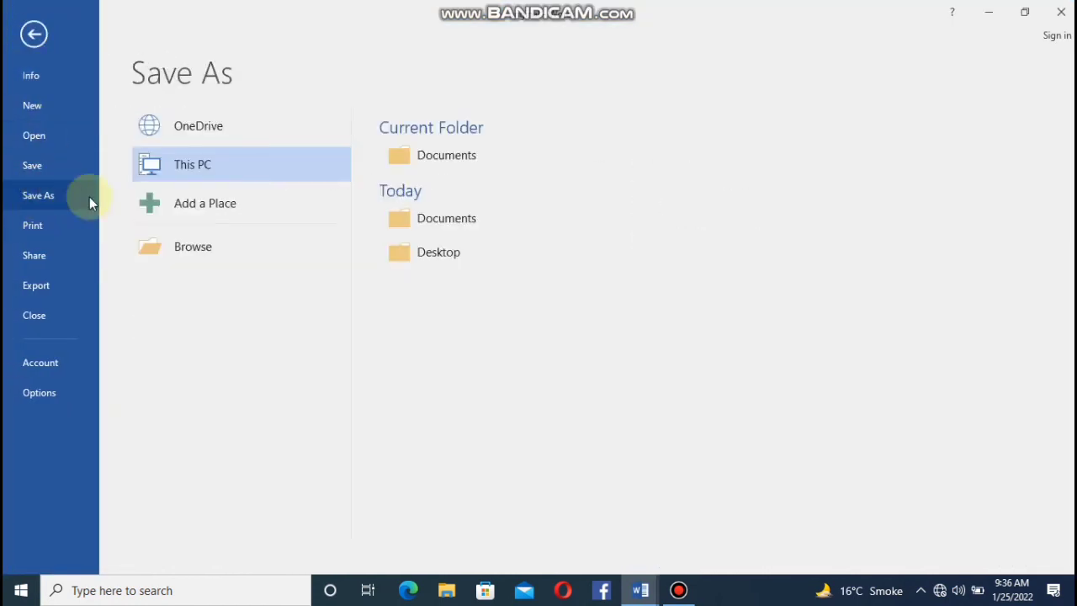
pyautogui.click(169, 239)
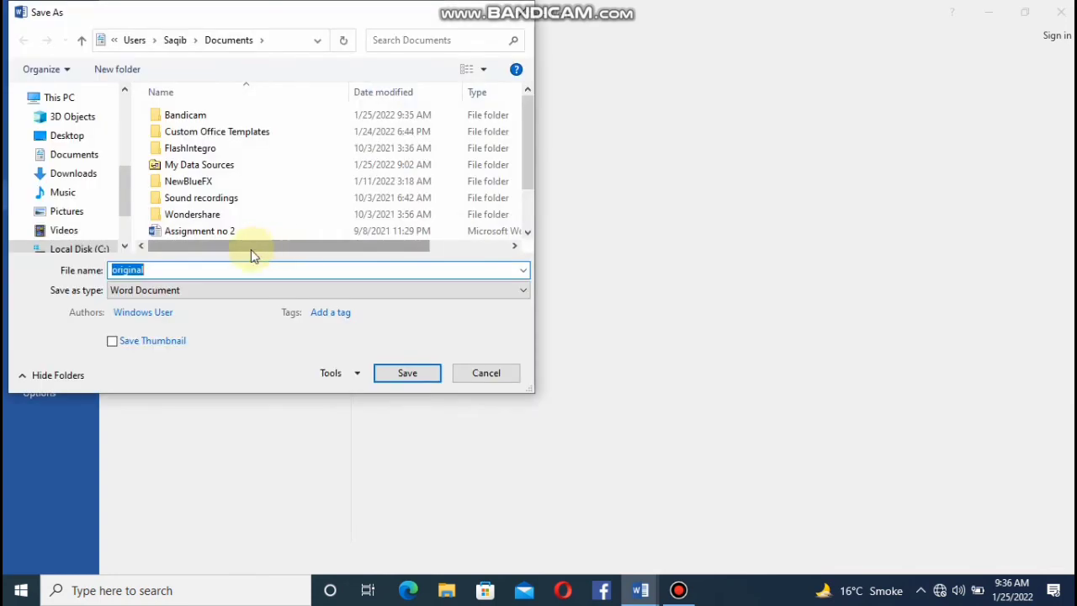
pyautogui.press('BackSpace')
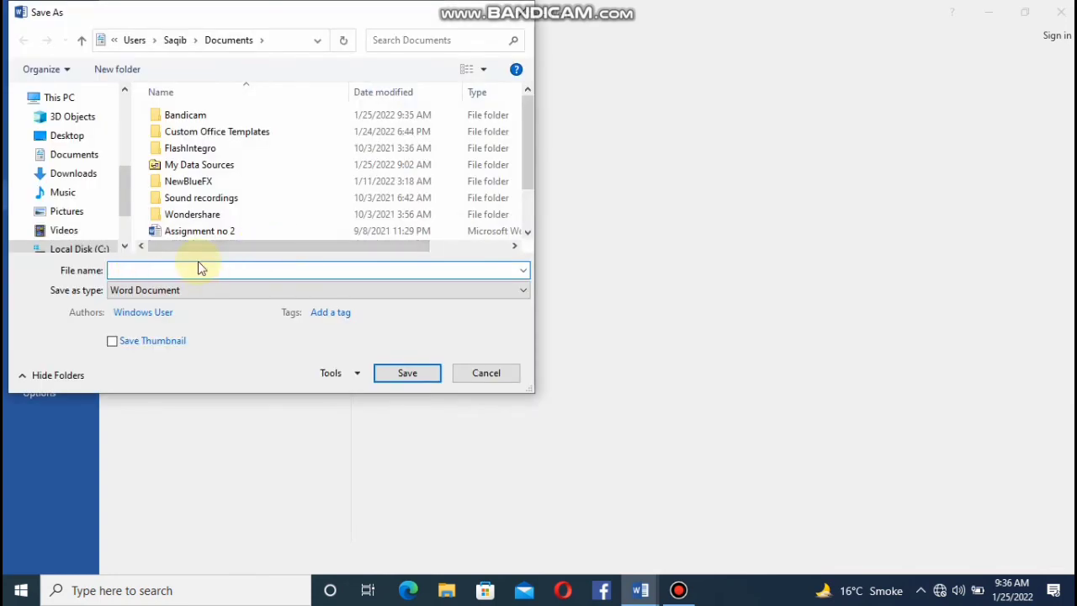
pyautogui.write('copy')
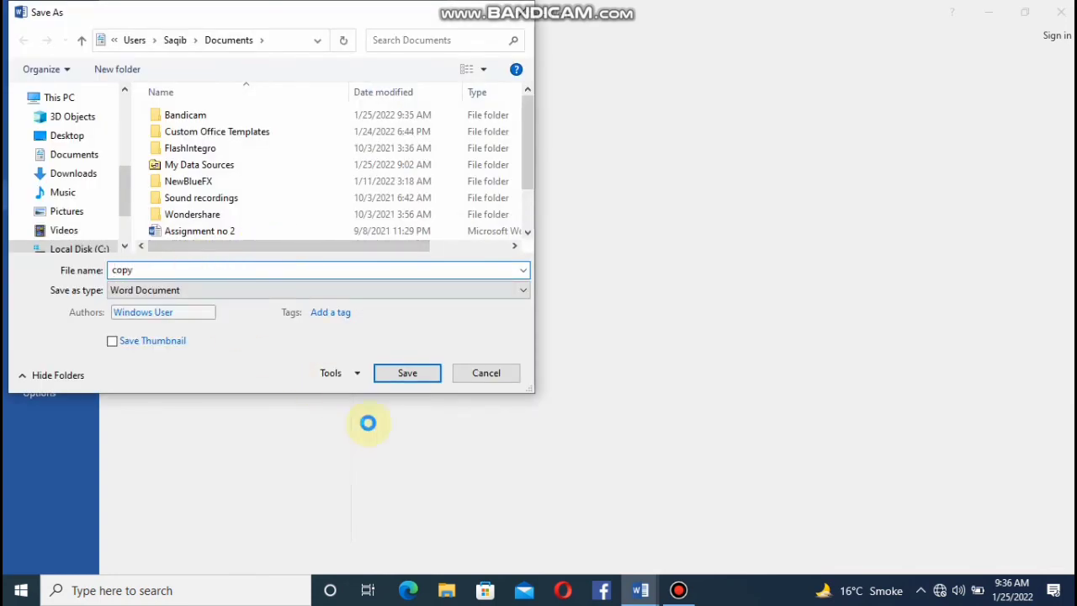
pyautogui.click(407, 374)
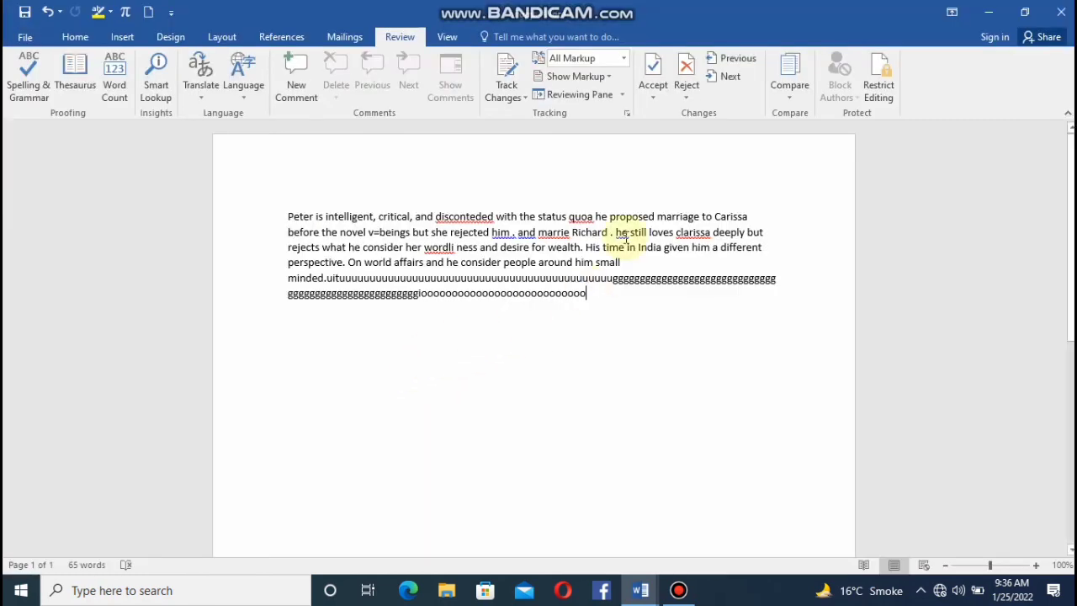
# Compare original.docx as the original document with copy as the revised document, and dismiss the comparison message.
pyautogui.click(784, 89)
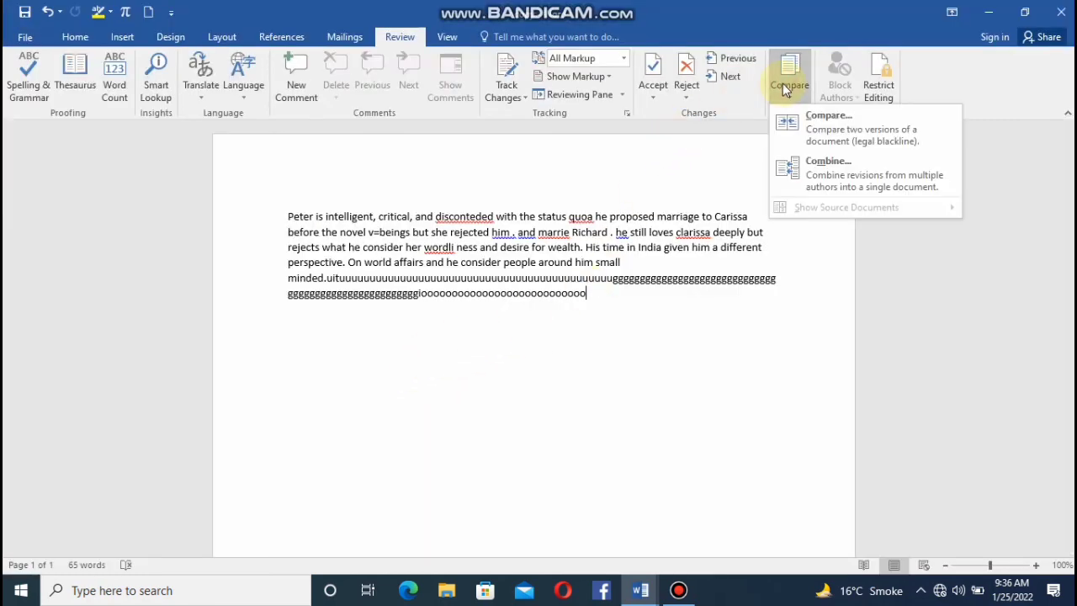
pyautogui.click(808, 122)
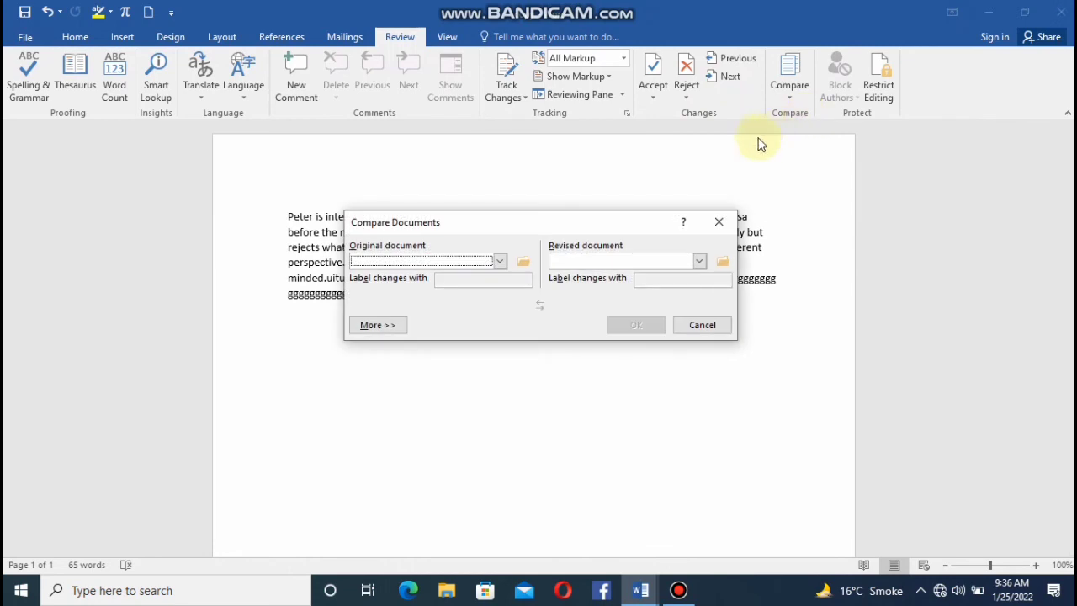
pyautogui.click(500, 261)
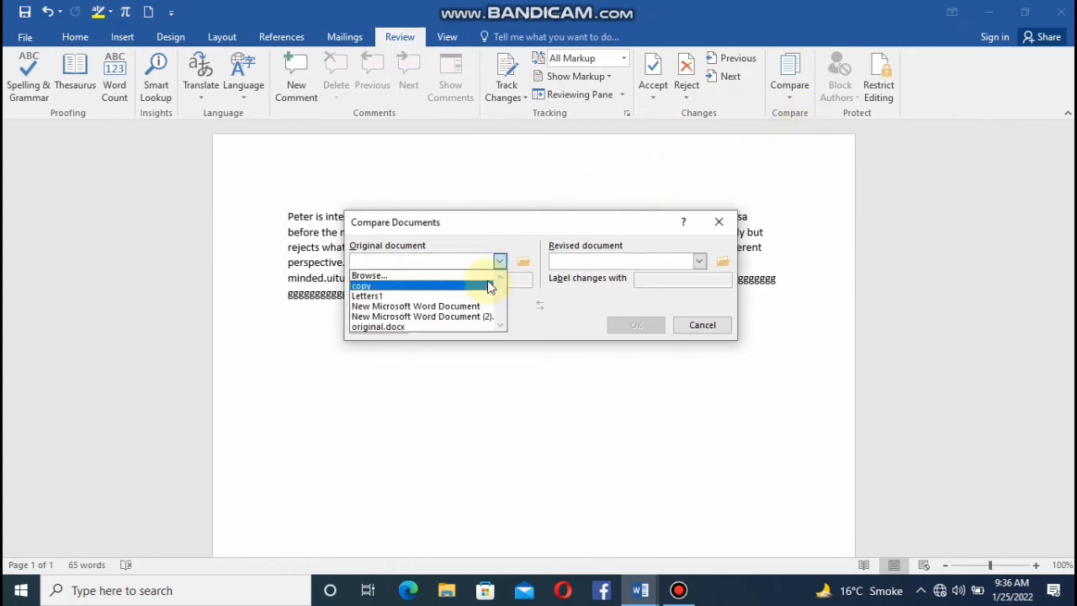
pyautogui.click(489, 285)
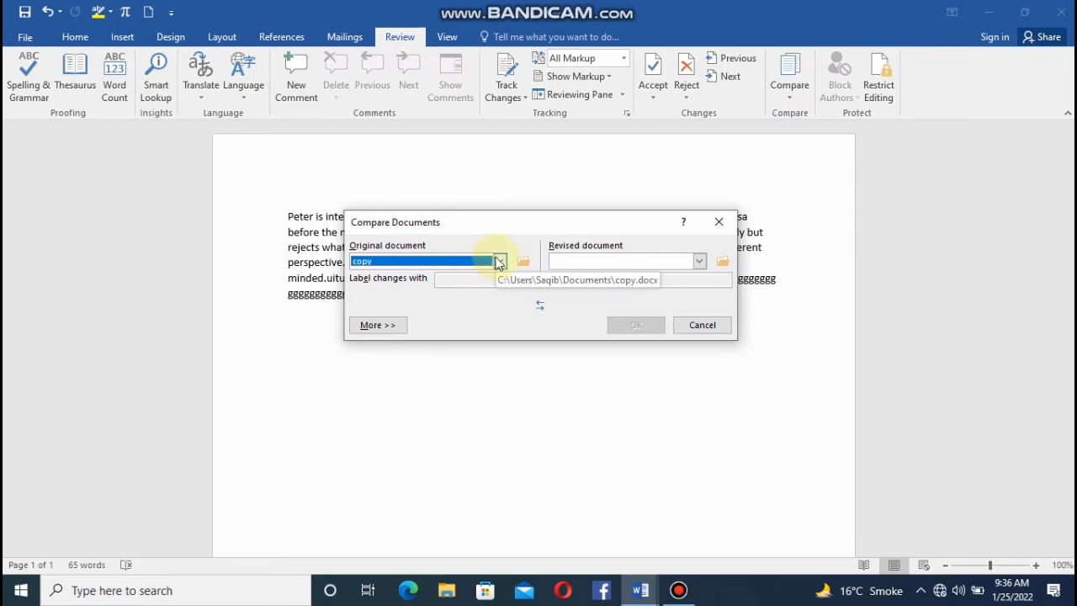
pyautogui.click(499, 260)
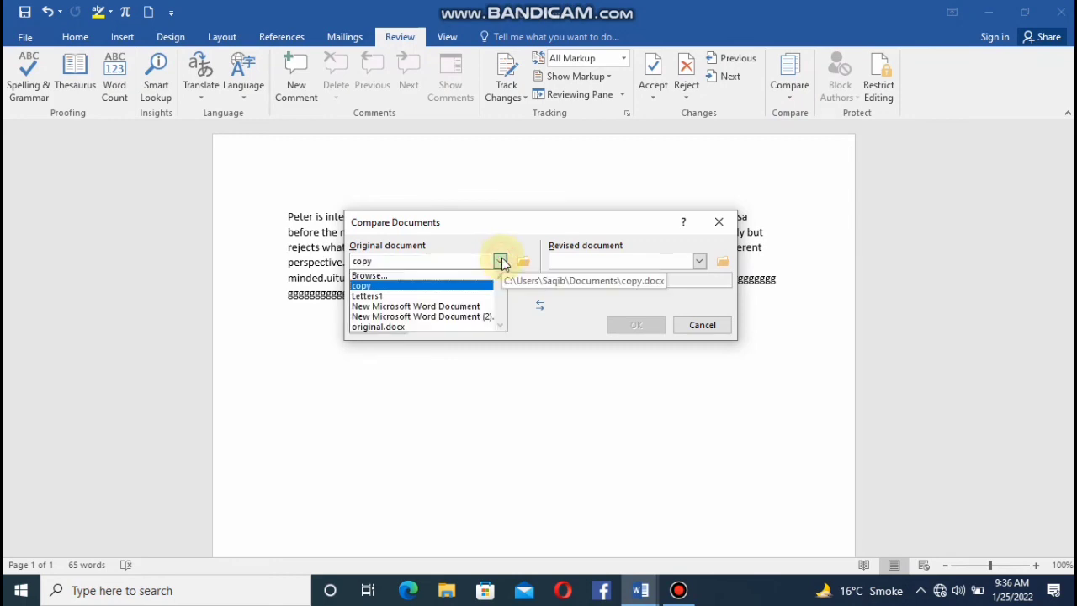
pyautogui.click(462, 327)
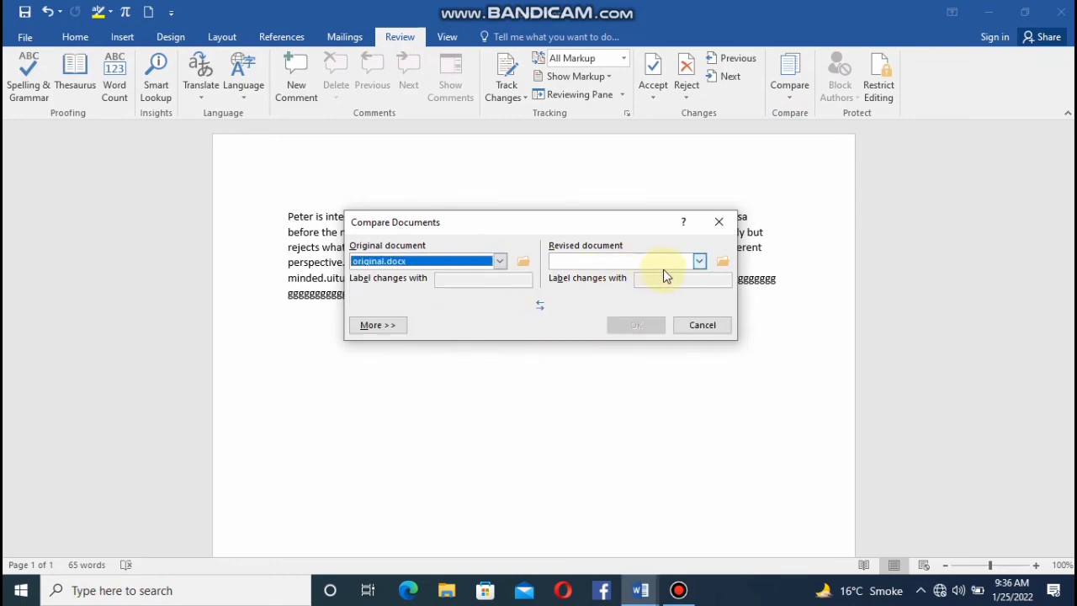
pyautogui.click(698, 261)
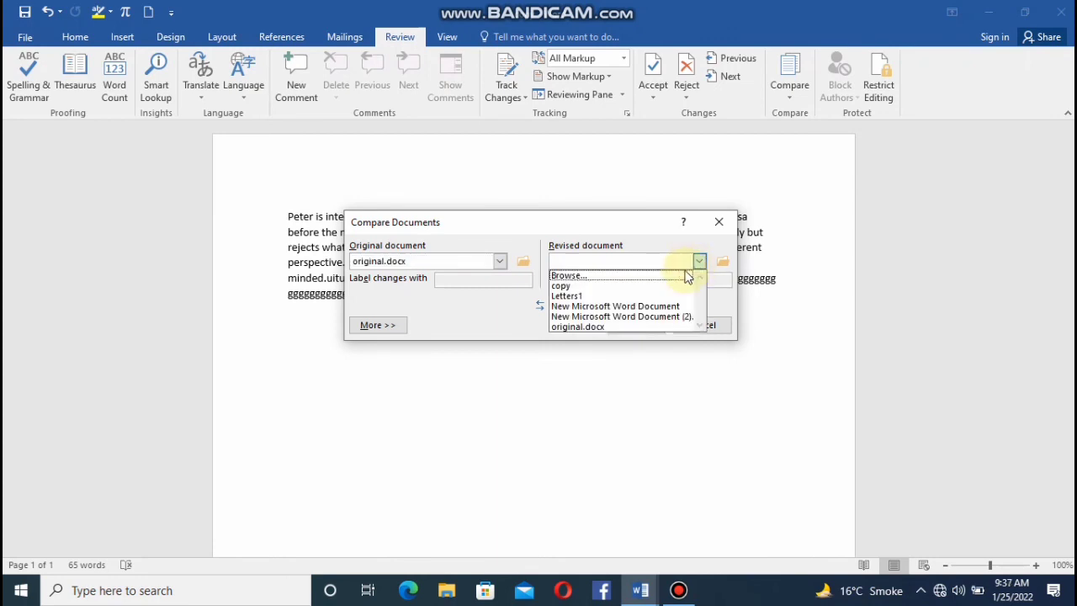
pyautogui.click(645, 285)
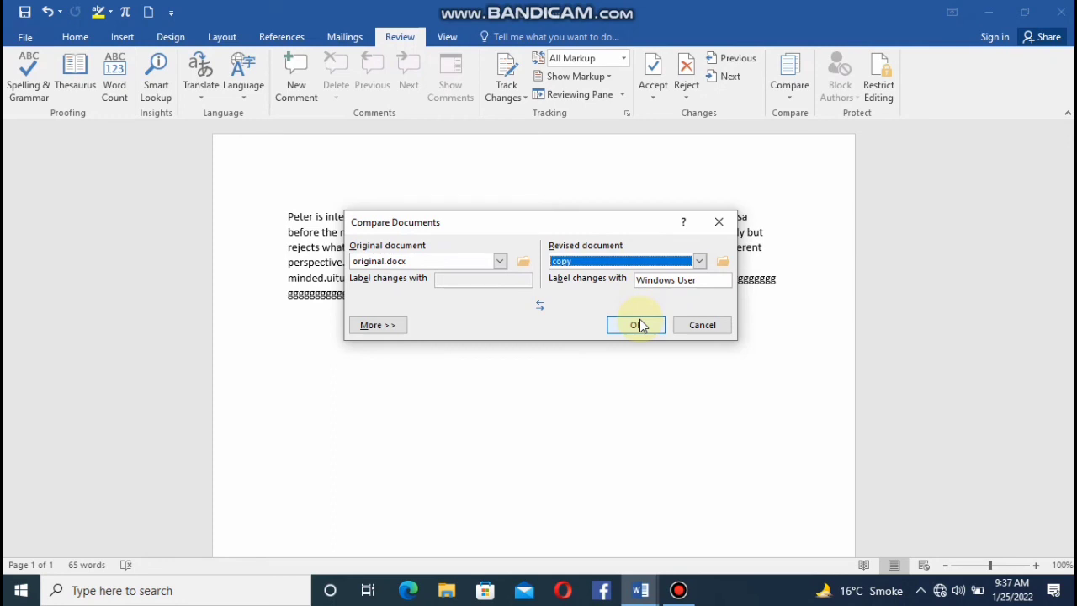
pyautogui.click(638, 324)
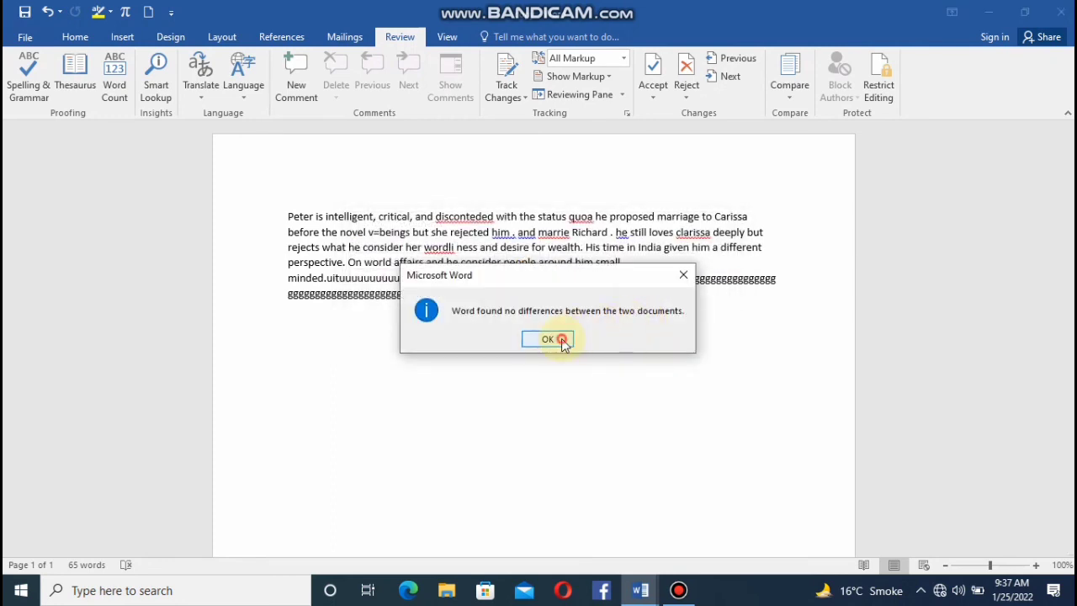
pyautogui.click(562, 341)
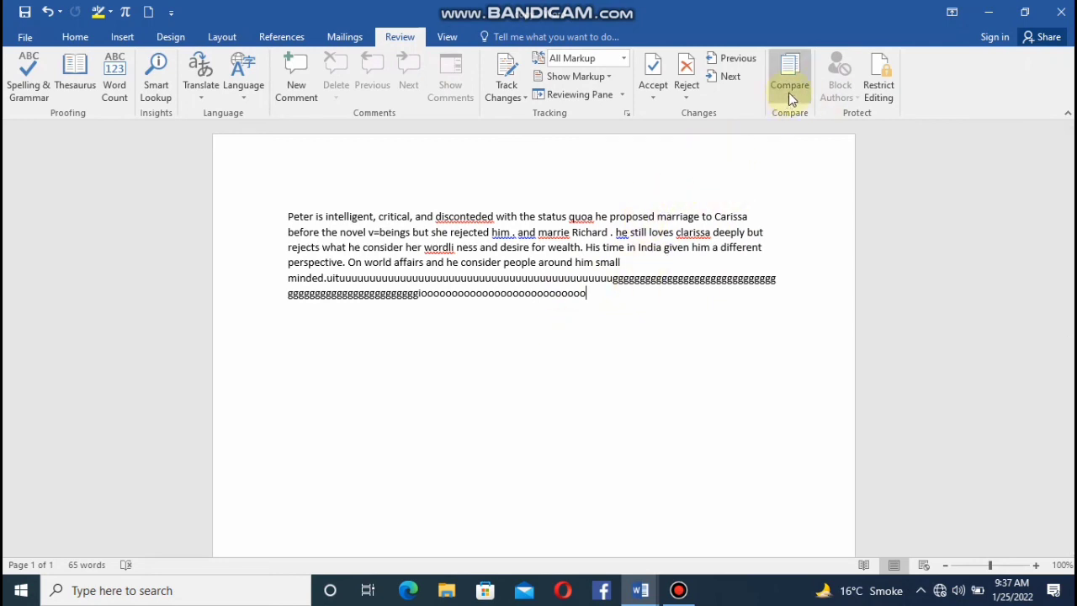
# View the Restrict Editing settings, leave formatting not limited to a selection of styles, and close them.
pyautogui.click(881, 90)
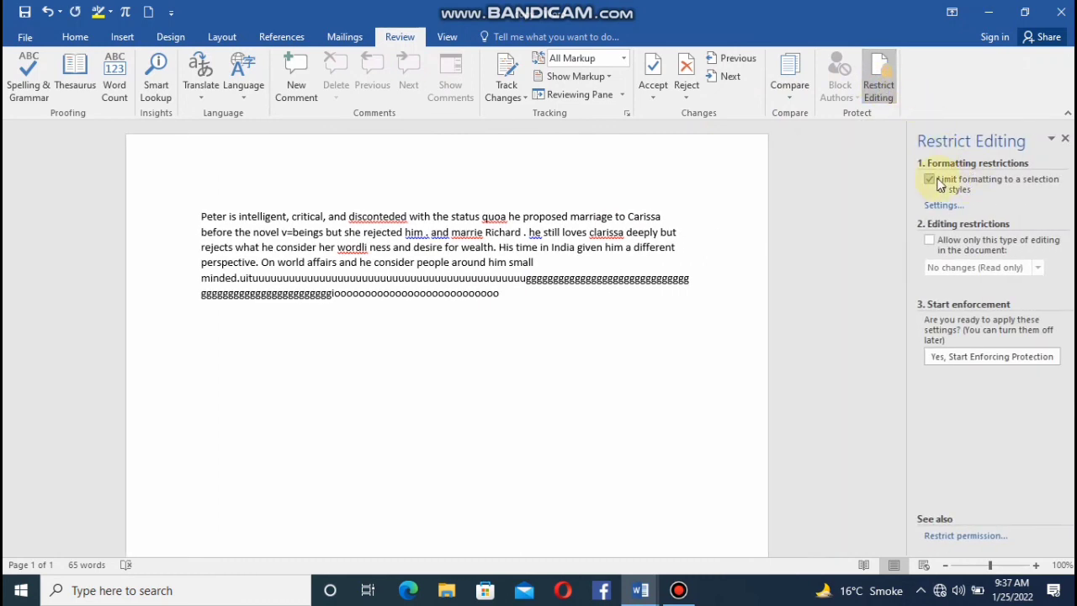
pyautogui.click(931, 182)
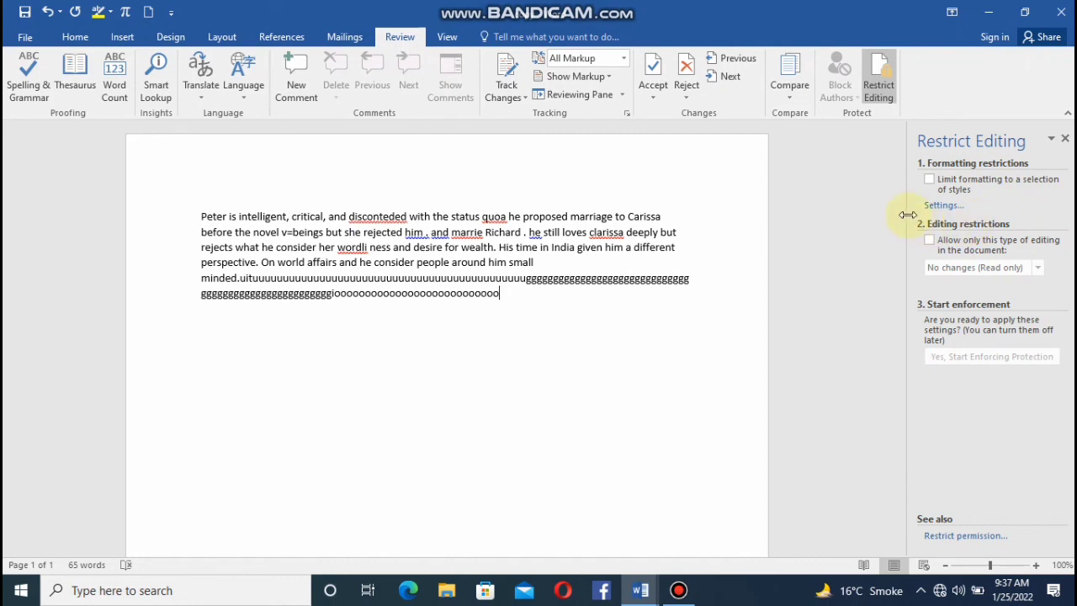
pyautogui.click(1065, 139)
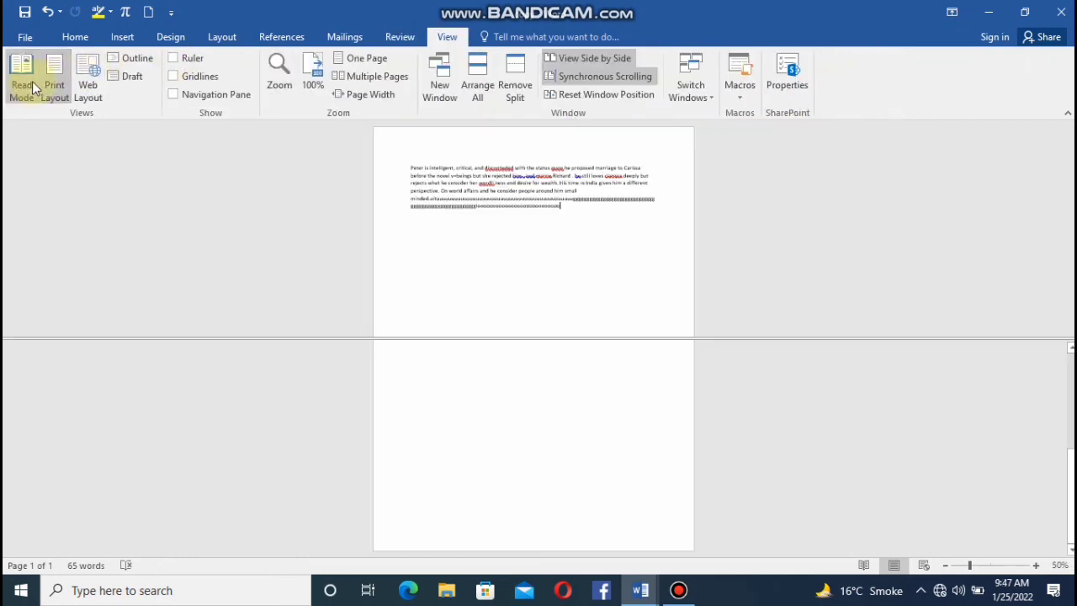
# View the document in Read Mode and return to editing it.
pyautogui.click(34, 85)
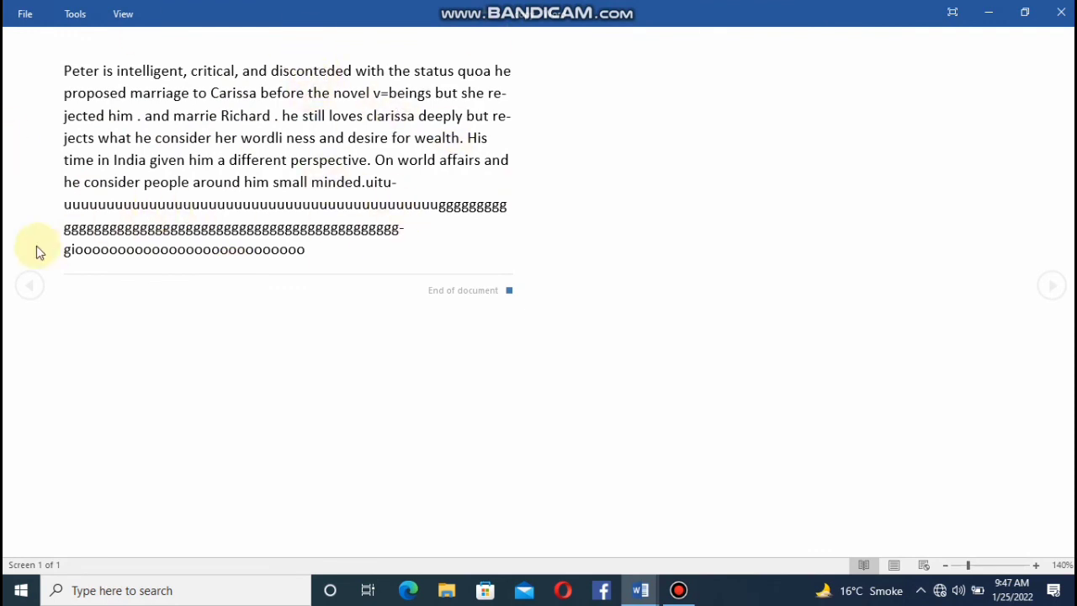
pyautogui.click(114, 16)
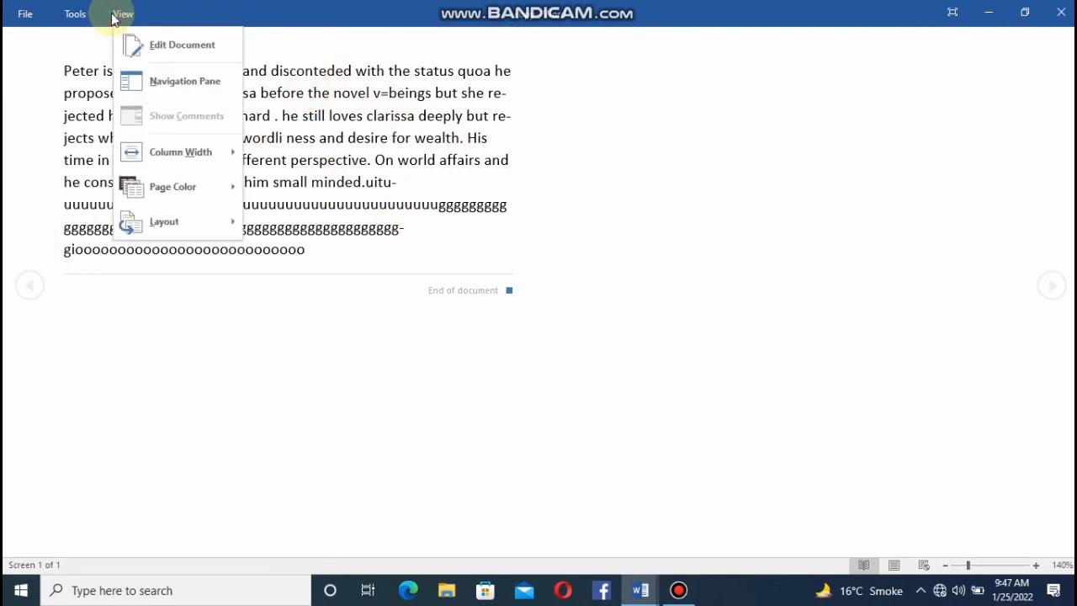
pyautogui.click(194, 51)
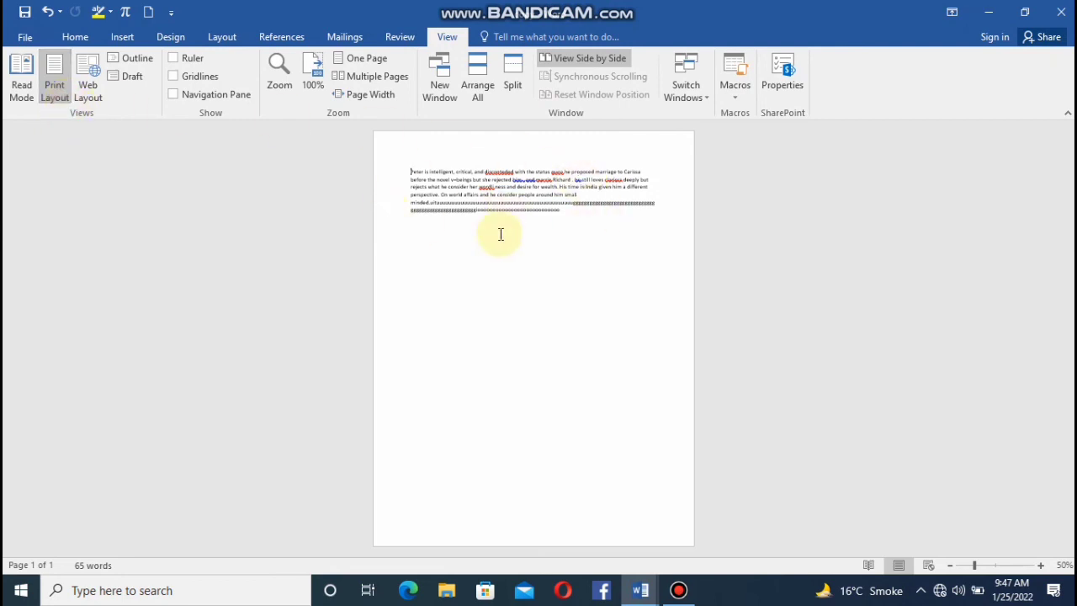
# Switch the document view to Web Layout.
pyautogui.click(89, 71)
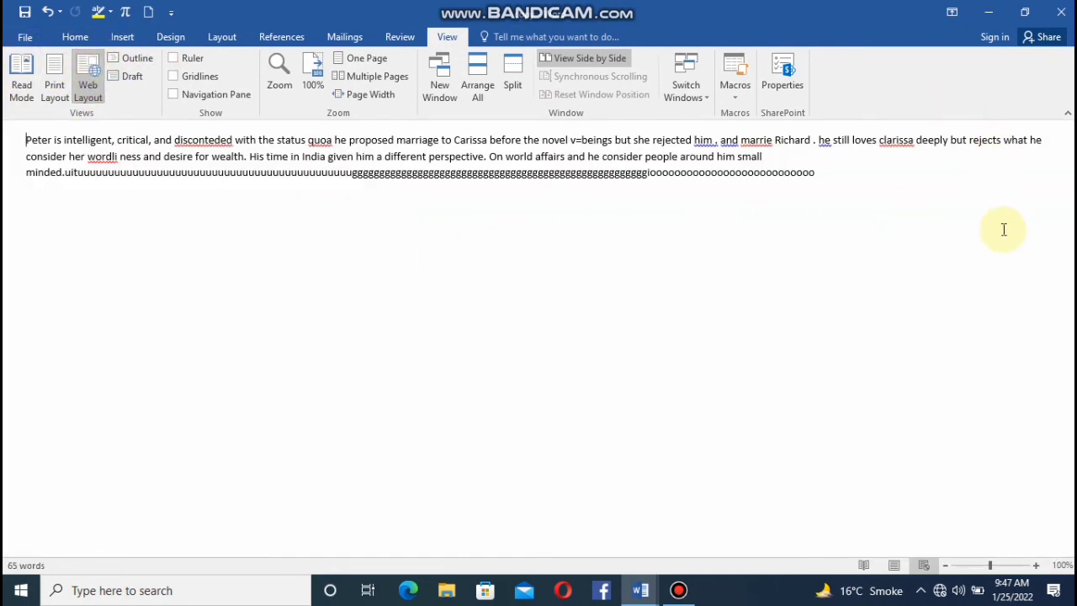
# View the document in Outline view, and switch it to Draft view.
pyautogui.click(132, 59)
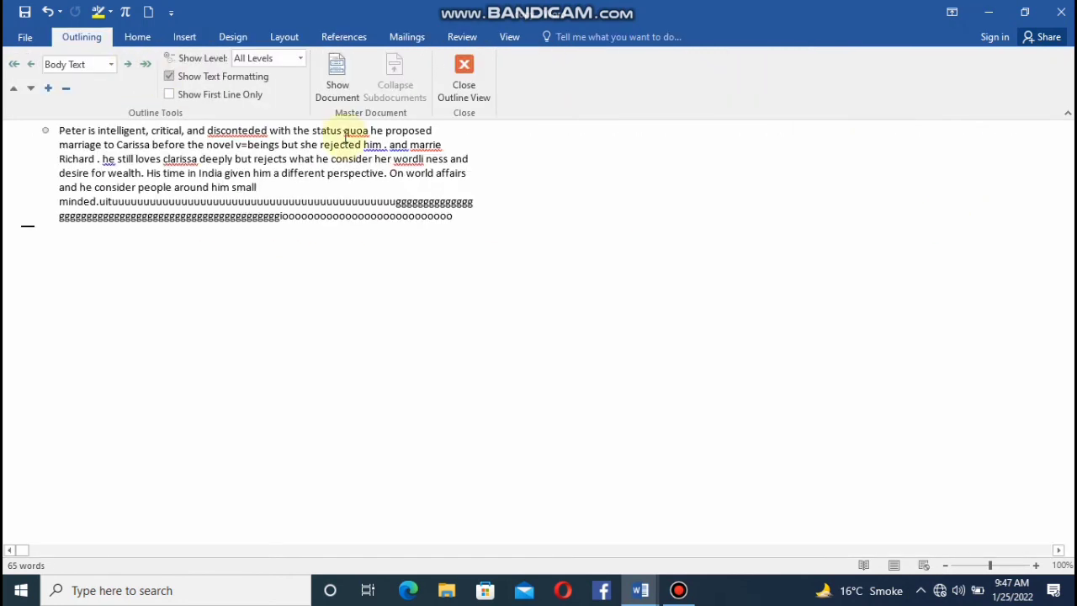
pyautogui.click(509, 38)
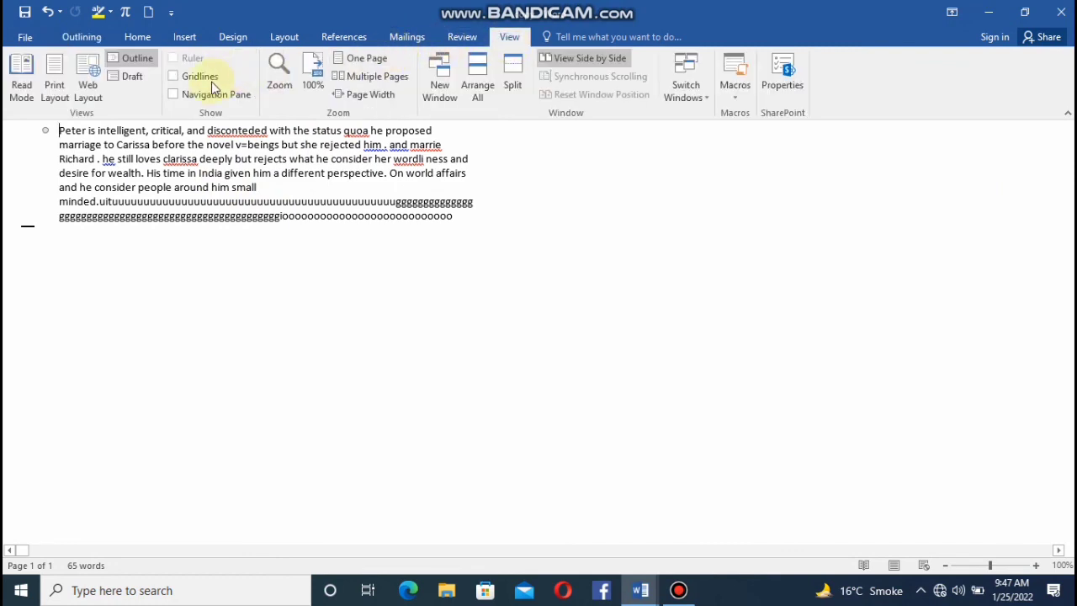
pyautogui.click(131, 77)
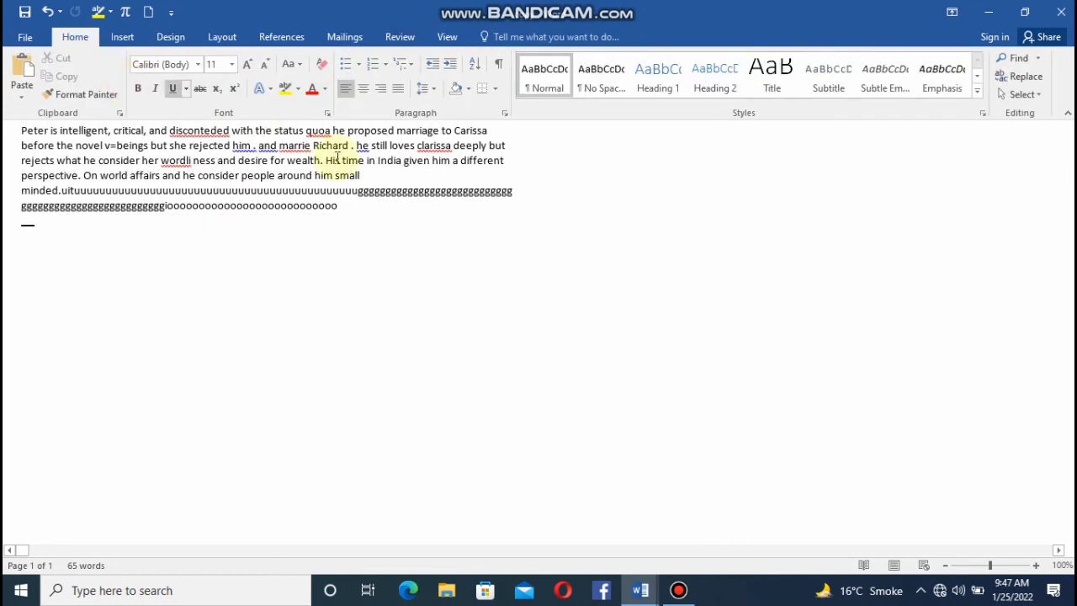
pyautogui.click(450, 37)
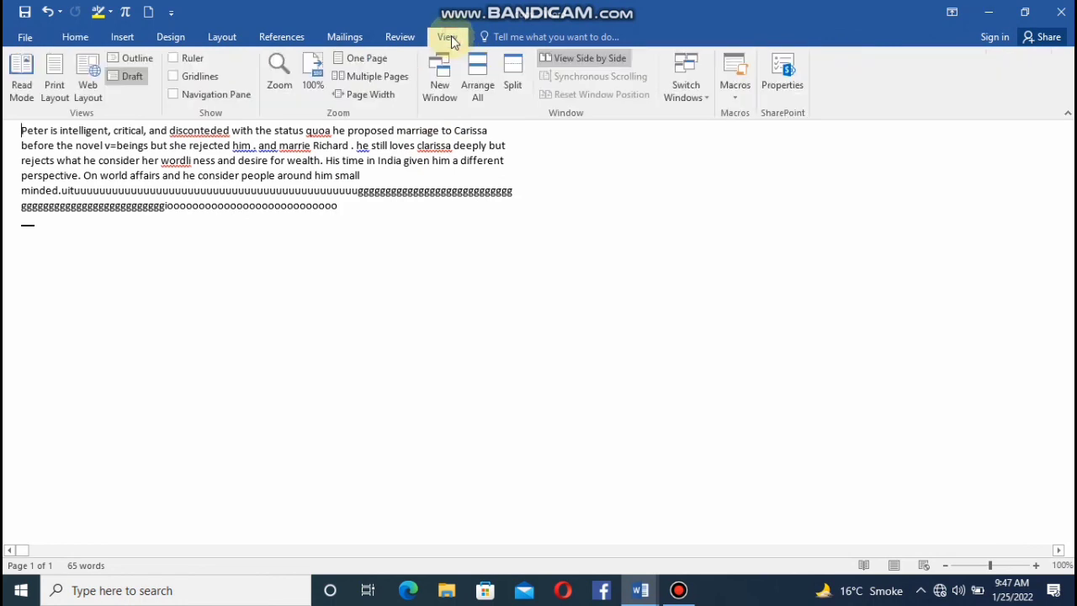
# Show the ruler and extend the paragraph's right indent to about 7.3 on the ruler.
pyautogui.click(174, 58)
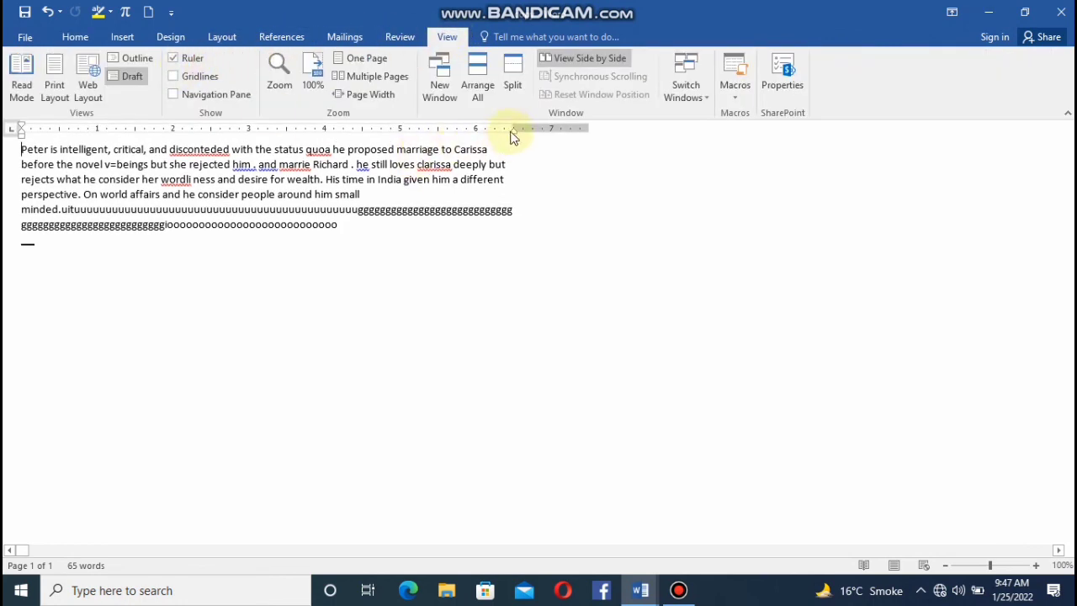
pyautogui.moveTo(517, 133); pyautogui.dragTo(575, 133)
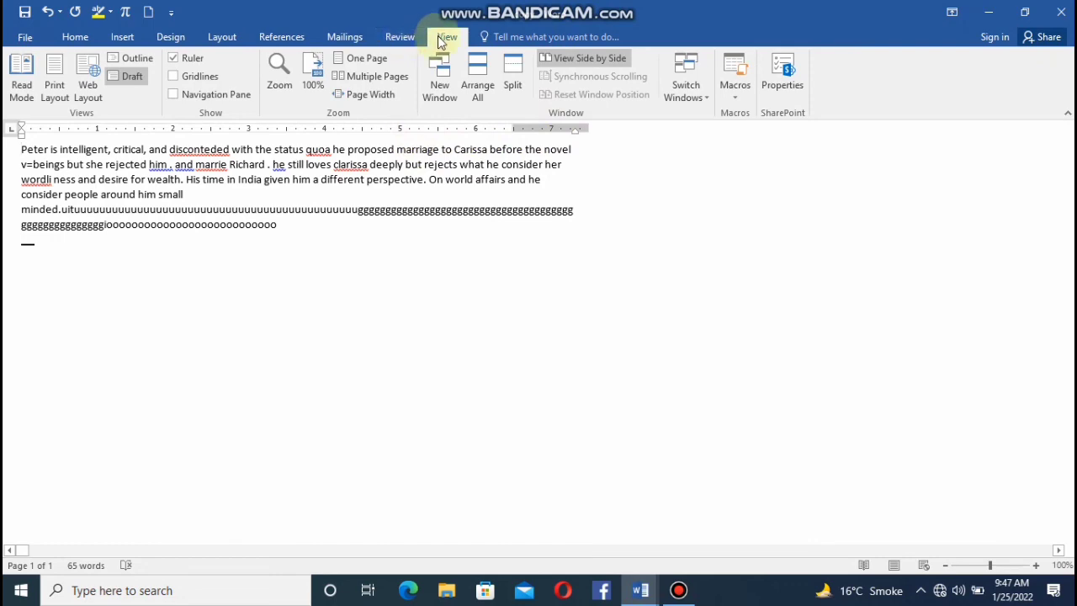
# Display the gridlines on the page, and hide both the gridlines and the ruler.
pyautogui.click(172, 76)
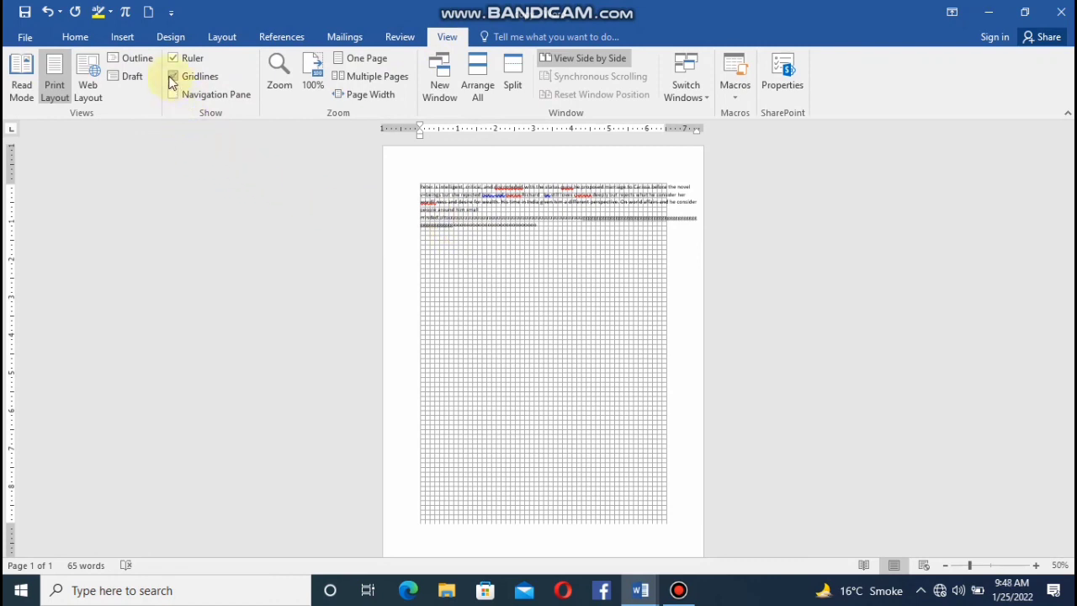
pyautogui.click(173, 76)
pyautogui.click(171, 60)
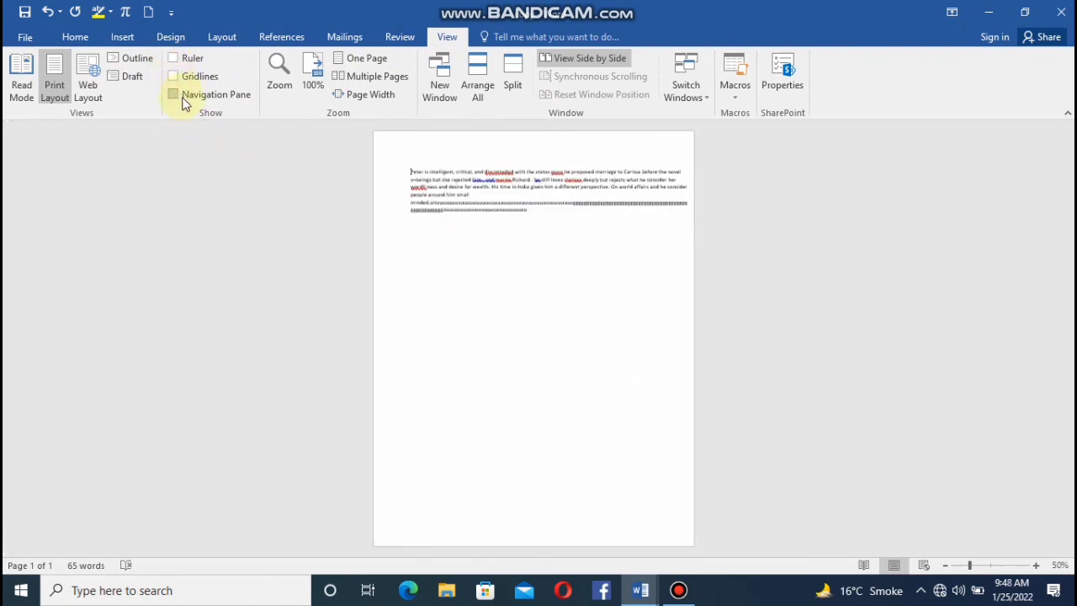
# View the Navigation pane and the Zoom settings, closing both without making changes.
pyautogui.click(173, 96)
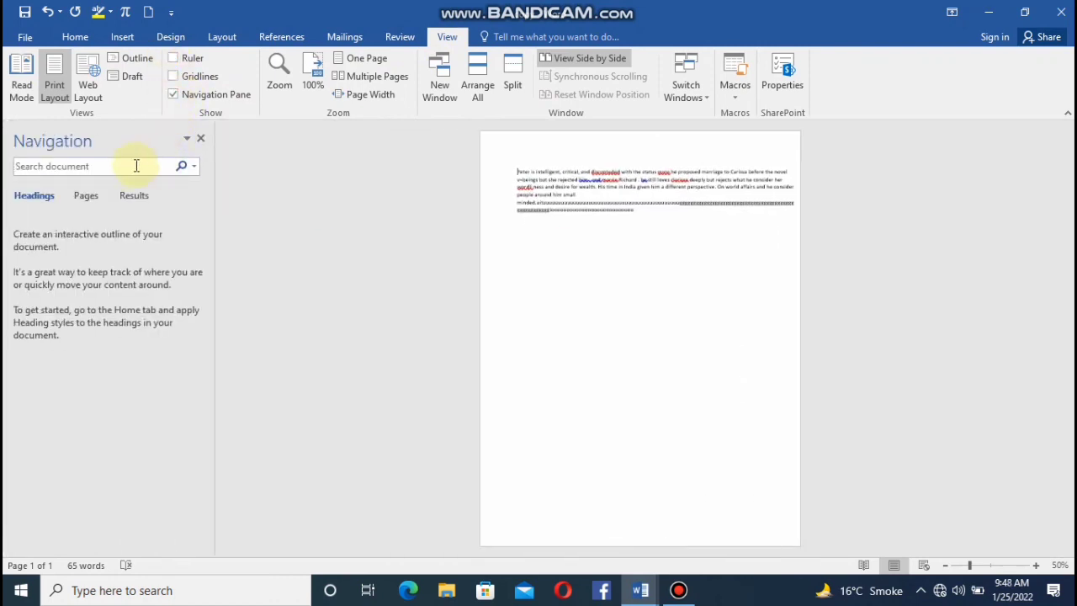
pyautogui.click(204, 140)
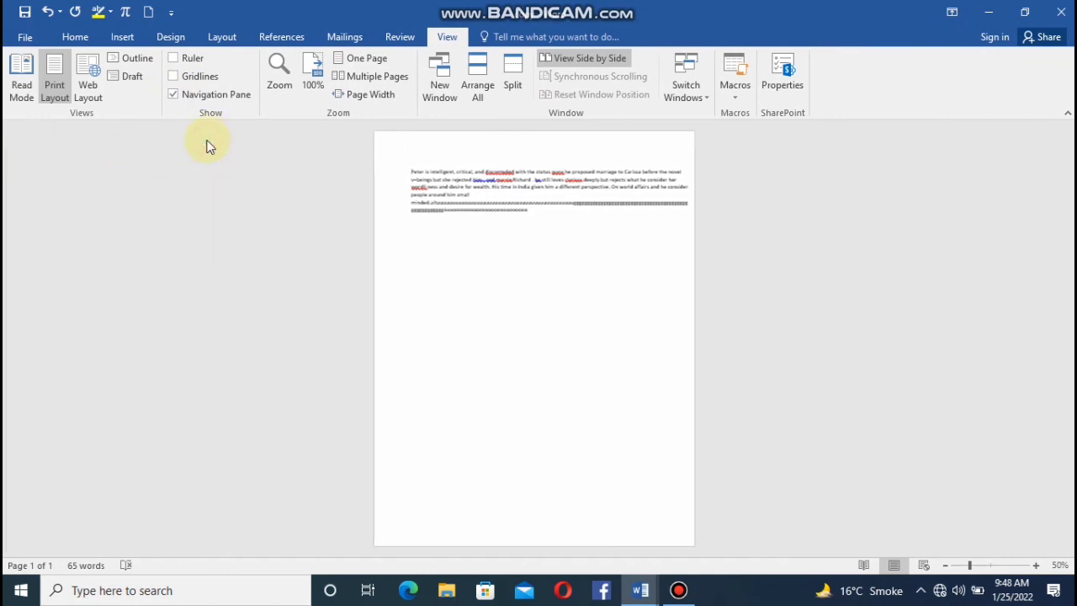
pyautogui.click(280, 78)
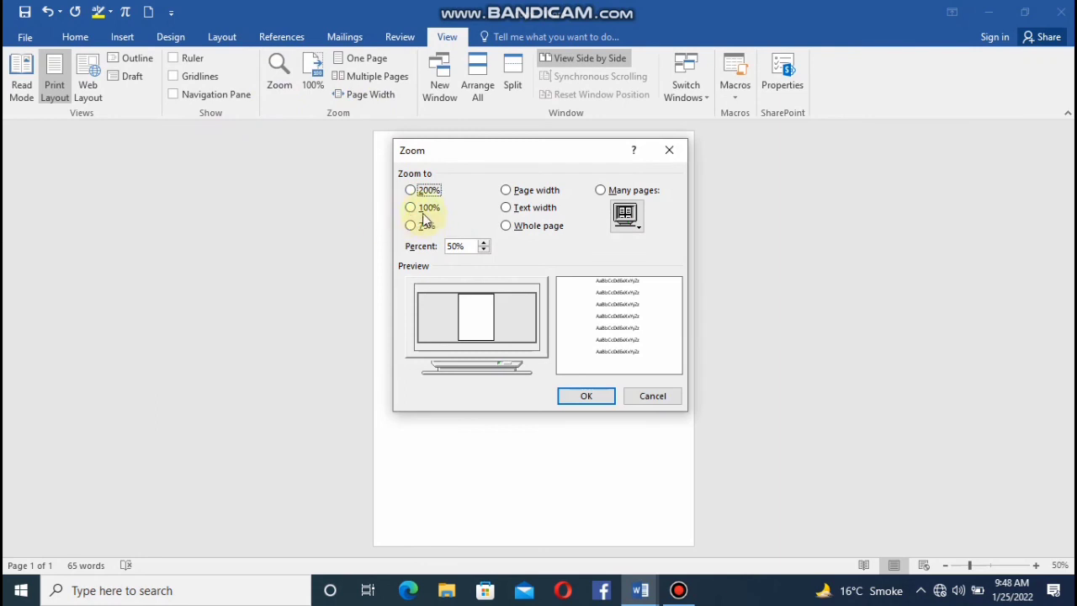
pyautogui.click(666, 157)
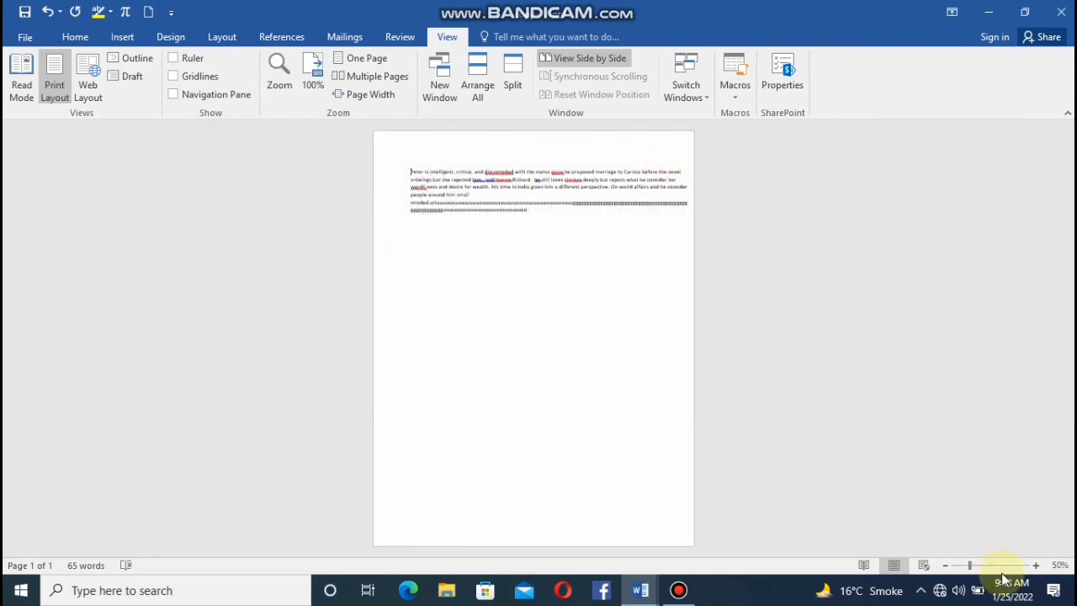
# Zoom the document to 90%, try the One Page and Multiple Pages views, and fit it to the page width.
pyautogui.click(1036, 566)
pyautogui.click(1037, 567)
pyautogui.click(1037, 566)
pyautogui.click(1037, 566)
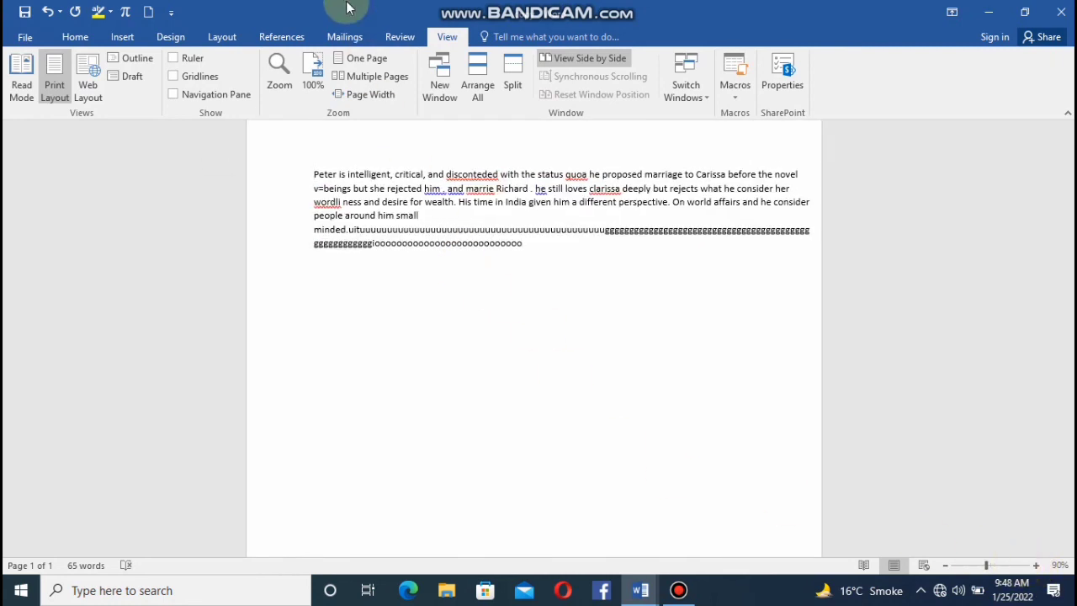
pyautogui.click(364, 61)
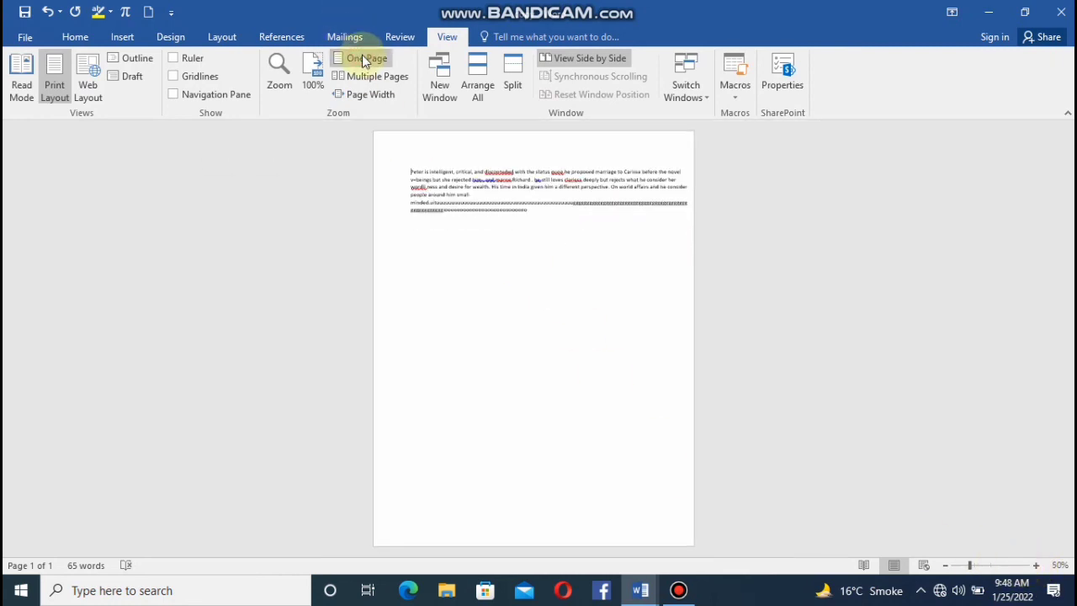
pyautogui.click(368, 72)
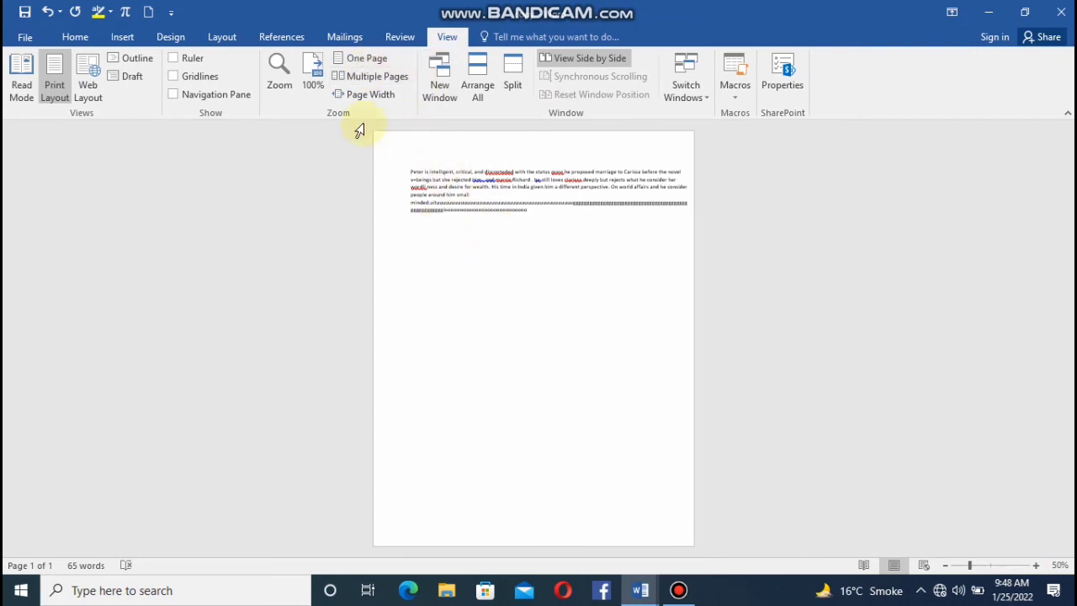
pyautogui.click(349, 98)
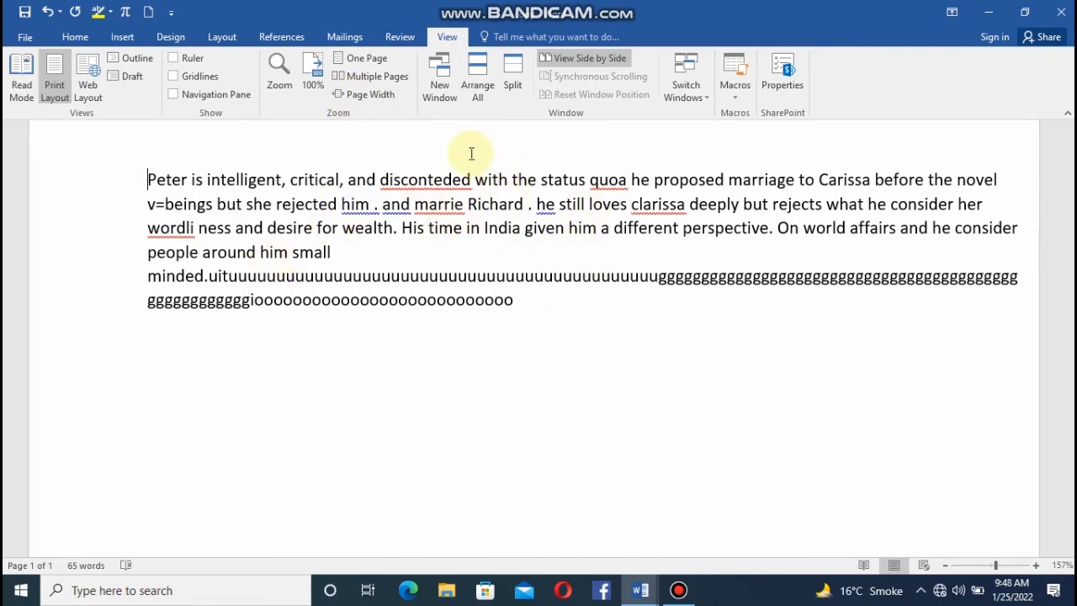
# Open the document in a new window, and undo the right indent change and the stray letters at the paragraph's end.
pyautogui.click(438, 88)
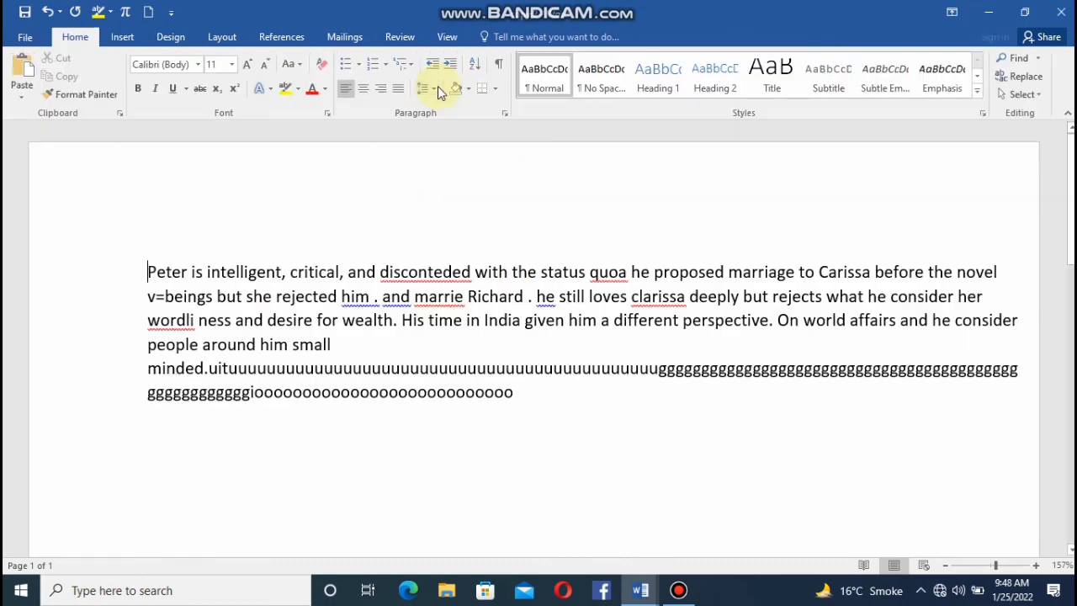
pyautogui.click(448, 37)
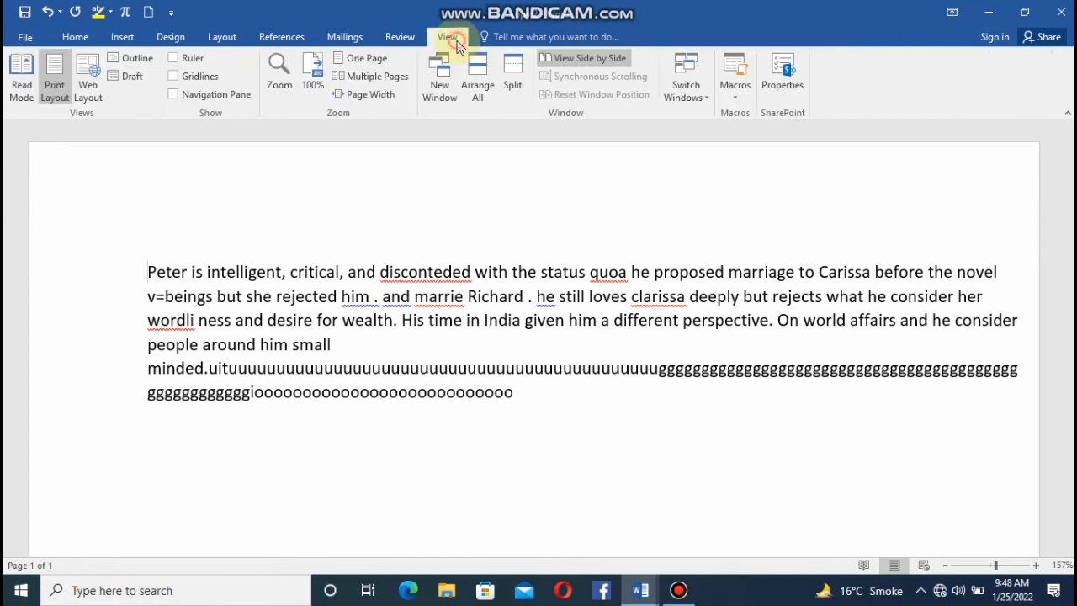
pyautogui.click(42, 16)
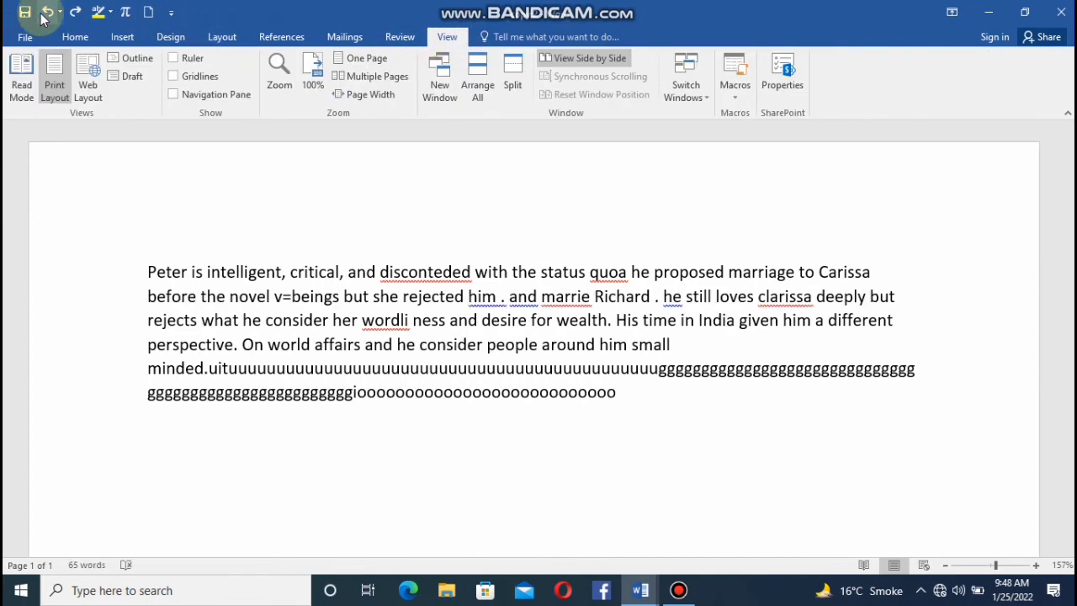
pyautogui.click(42, 17)
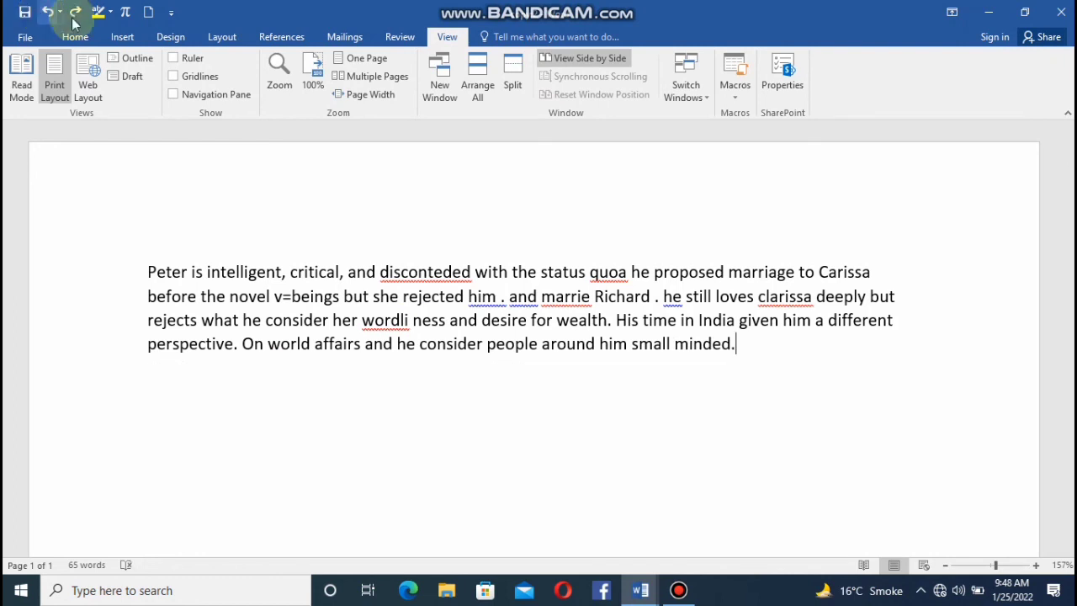
# Open another new window of the document, try undoing further changes, and close the Revisions pane.
pyautogui.click(427, 99)
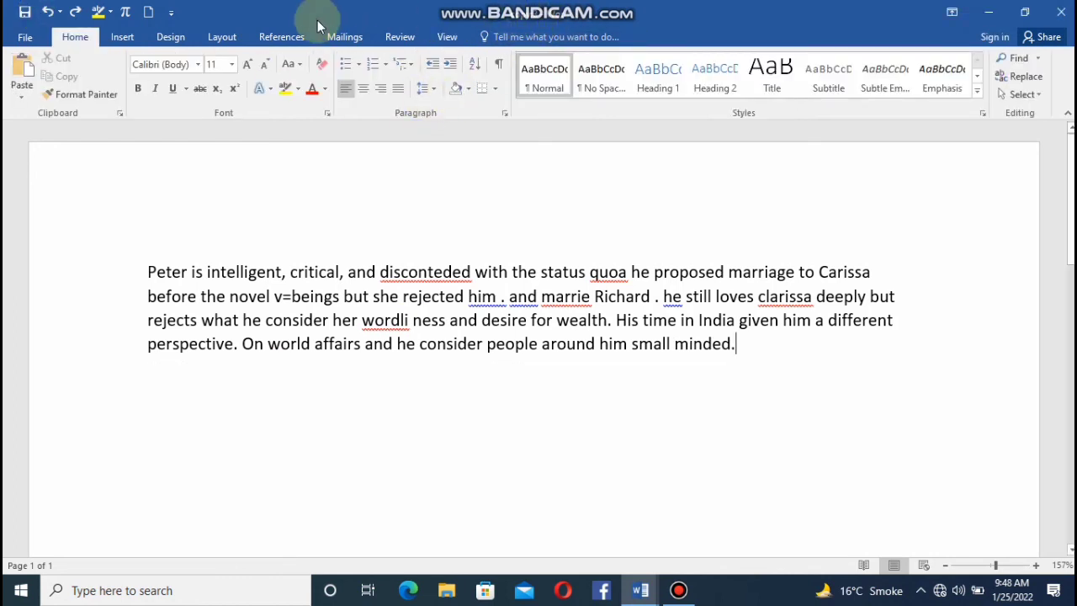
pyautogui.click(42, 17)
pyautogui.click(42, 17)
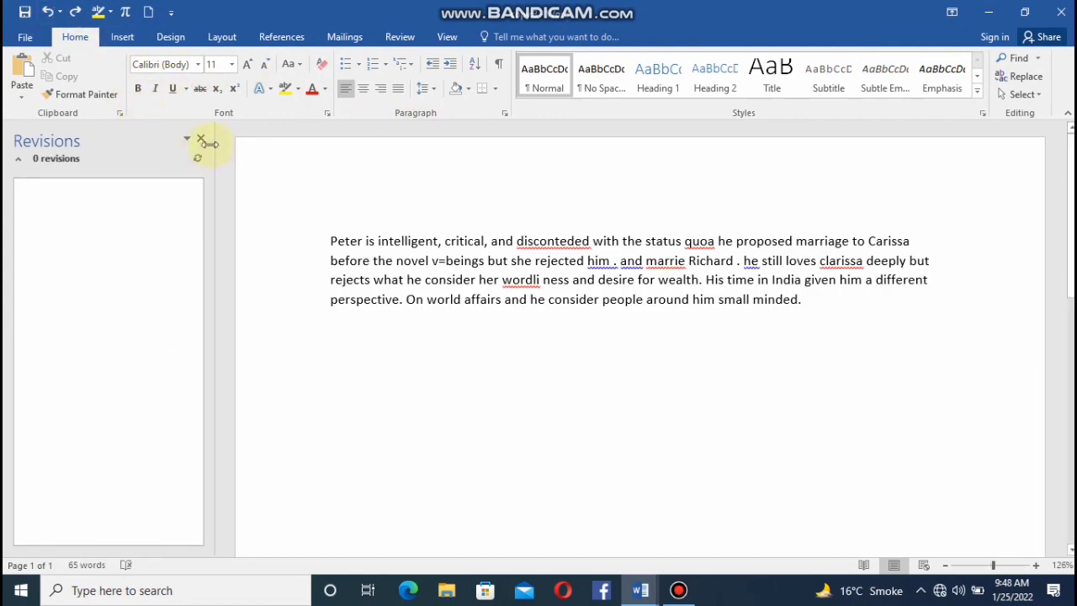
pyautogui.click(200, 138)
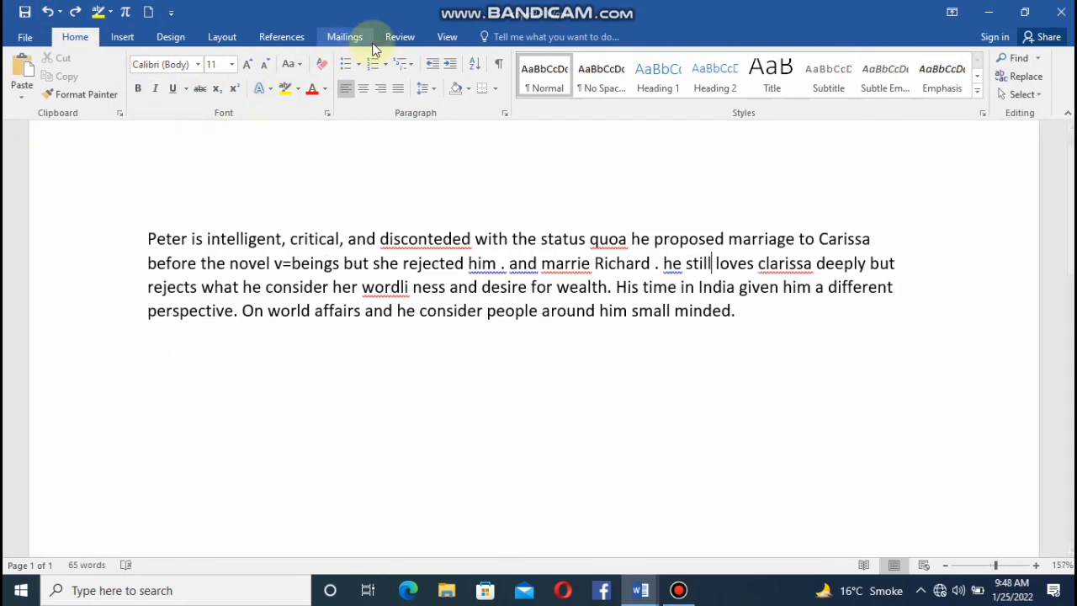
# Arrange all open document windows on the screen, enlarge the copy:1 window upward, and maximize it.
pyautogui.click(439, 40)
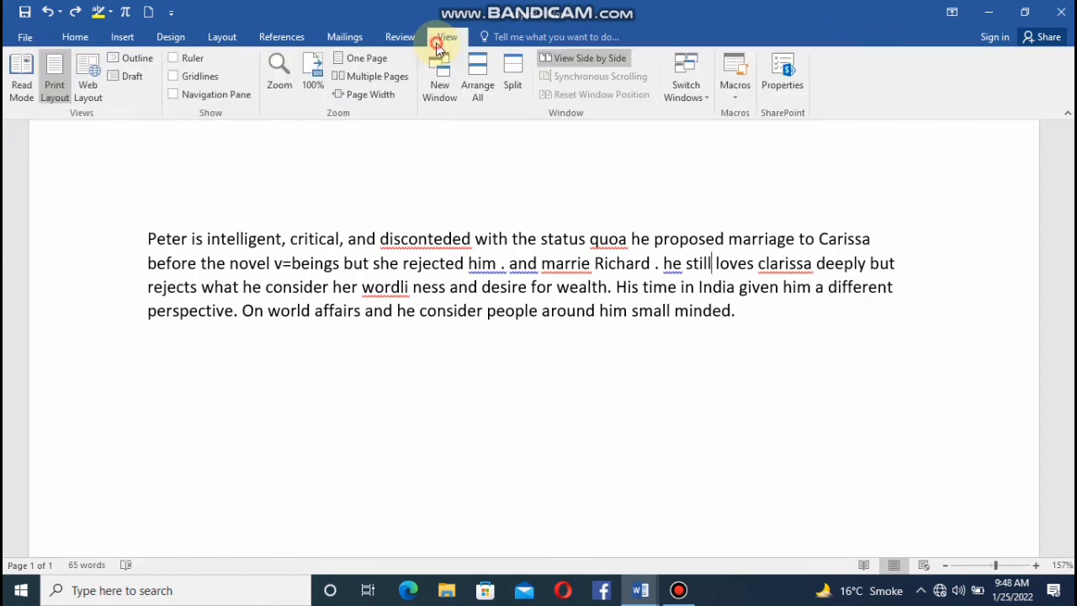
pyautogui.click(478, 87)
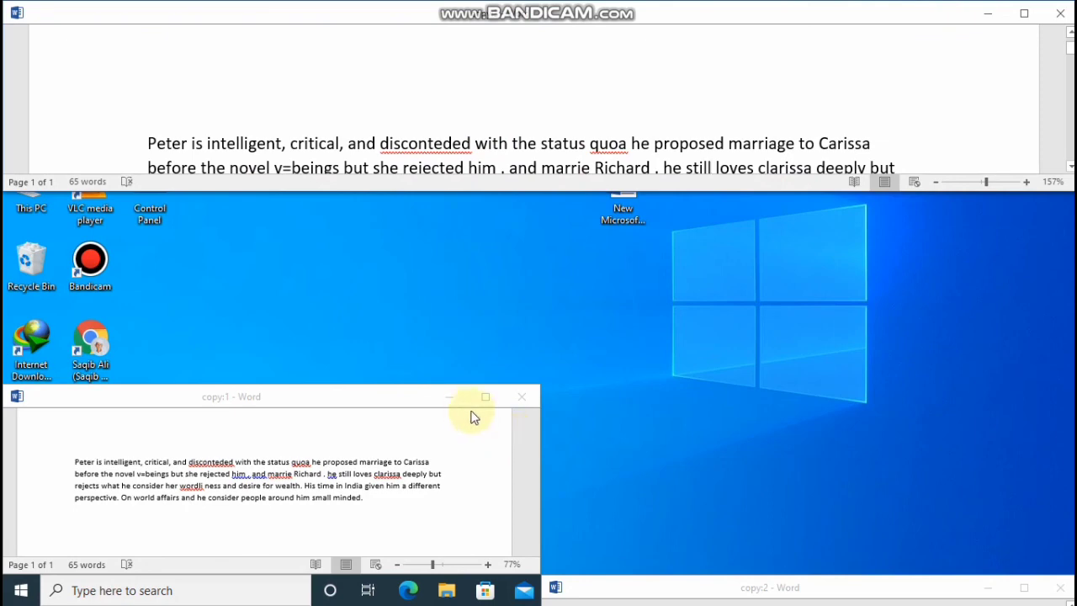
pyautogui.moveTo(404, 385); pyautogui.dragTo(524, 212)
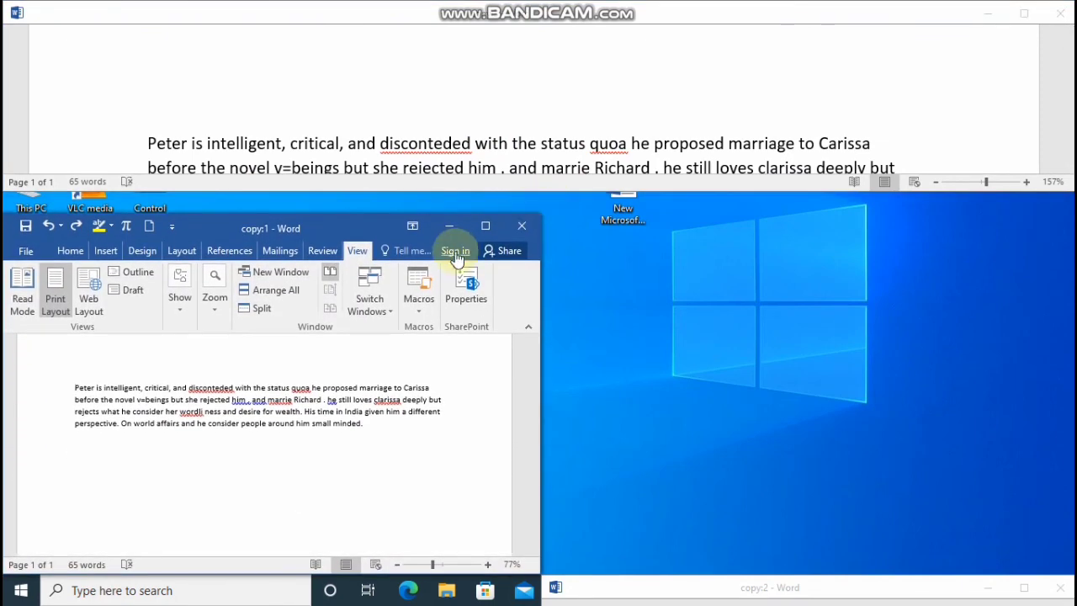
pyautogui.click(480, 227)
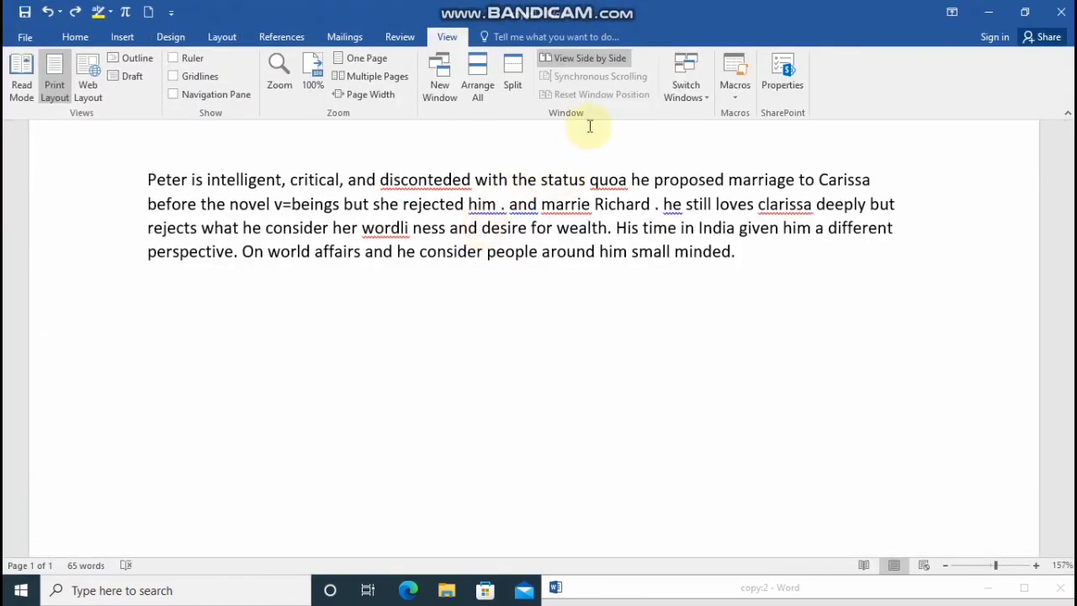
# Split the copy:1 window into two panes and view it side by side with copy:3.
pyautogui.click(514, 88)
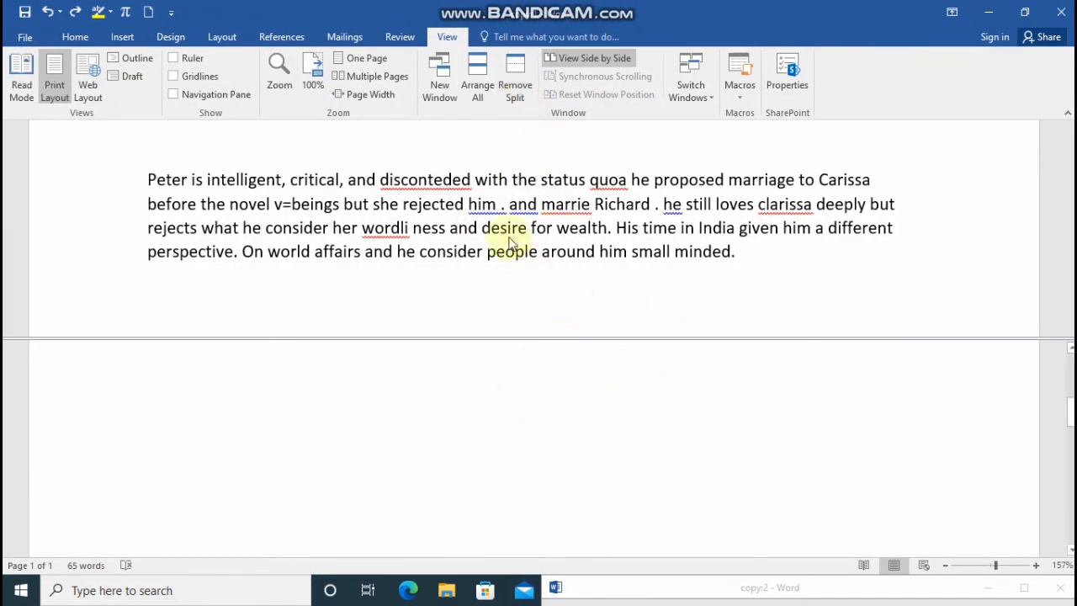
pyautogui.click(579, 57)
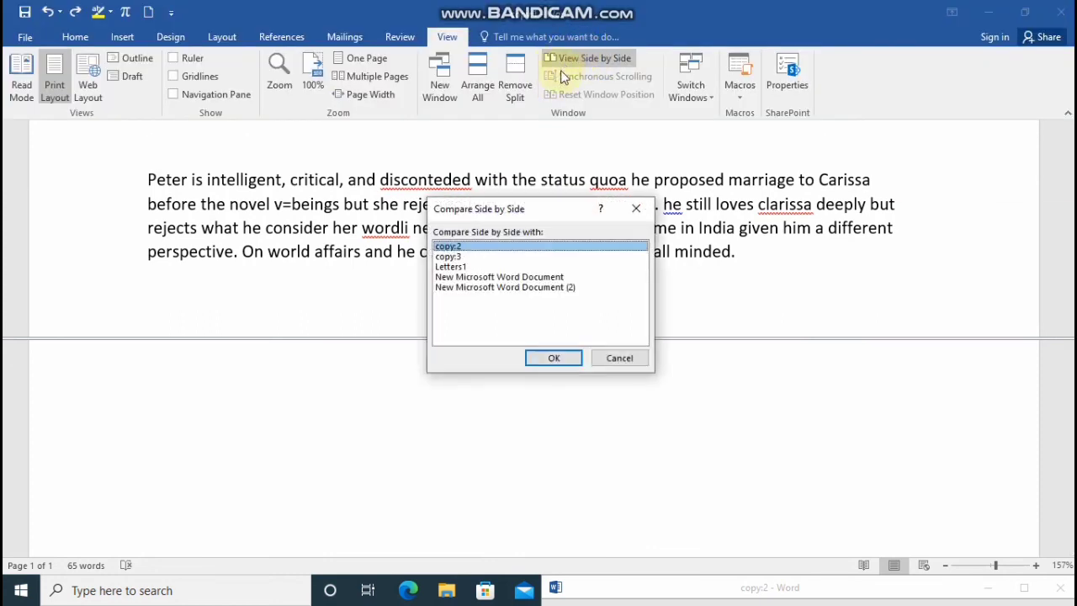
pyautogui.click(456, 257)
pyautogui.click(554, 359)
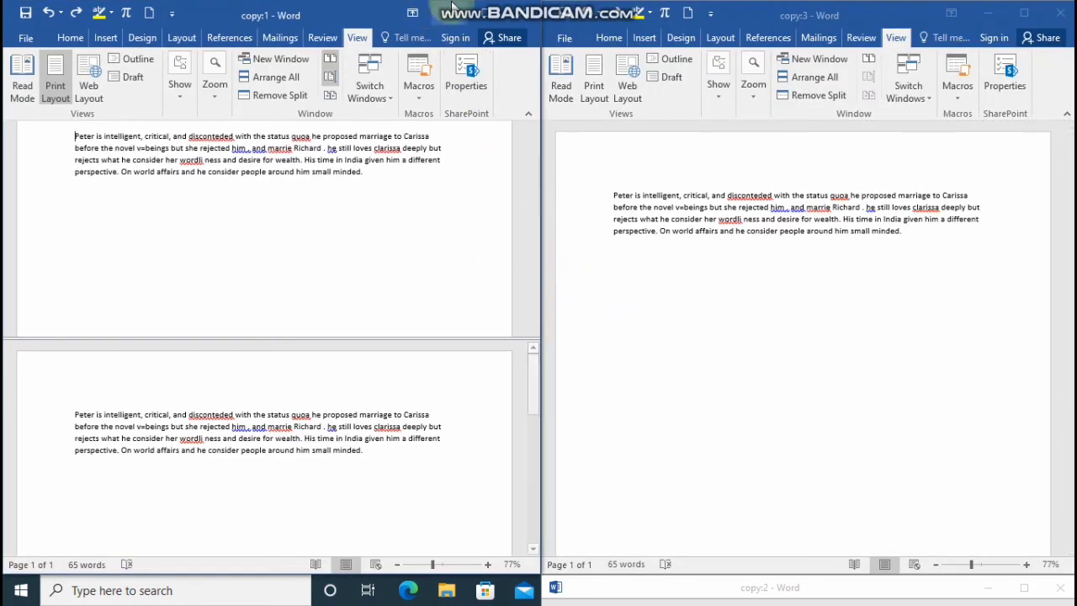
# Maximize the copy:1 window, reset the side-by-side window positions, and maximize copy:1 again.
pyautogui.click(488, 19)
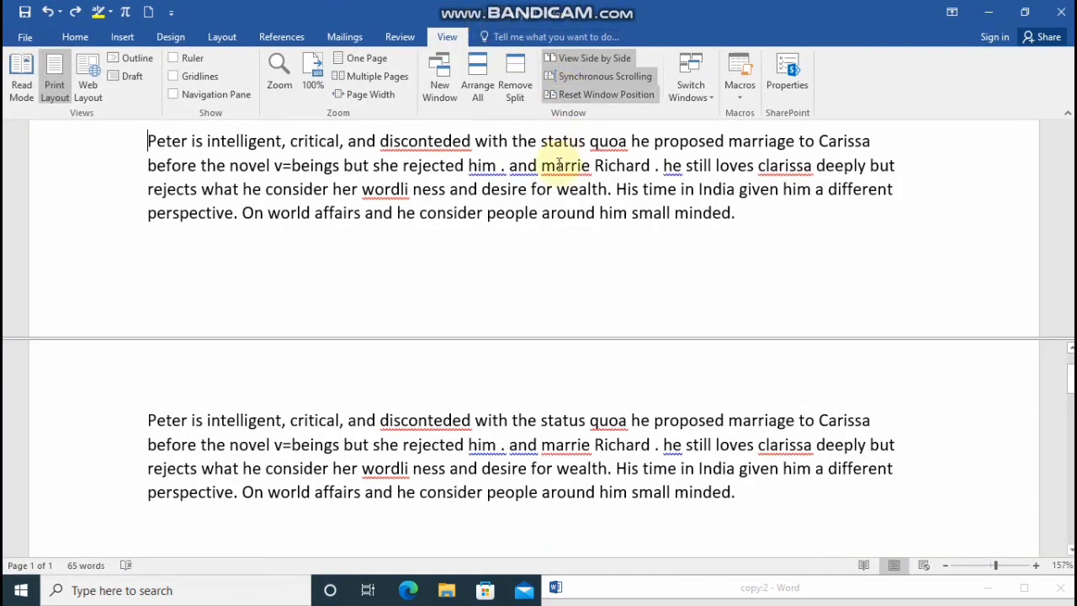
pyautogui.click(599, 96)
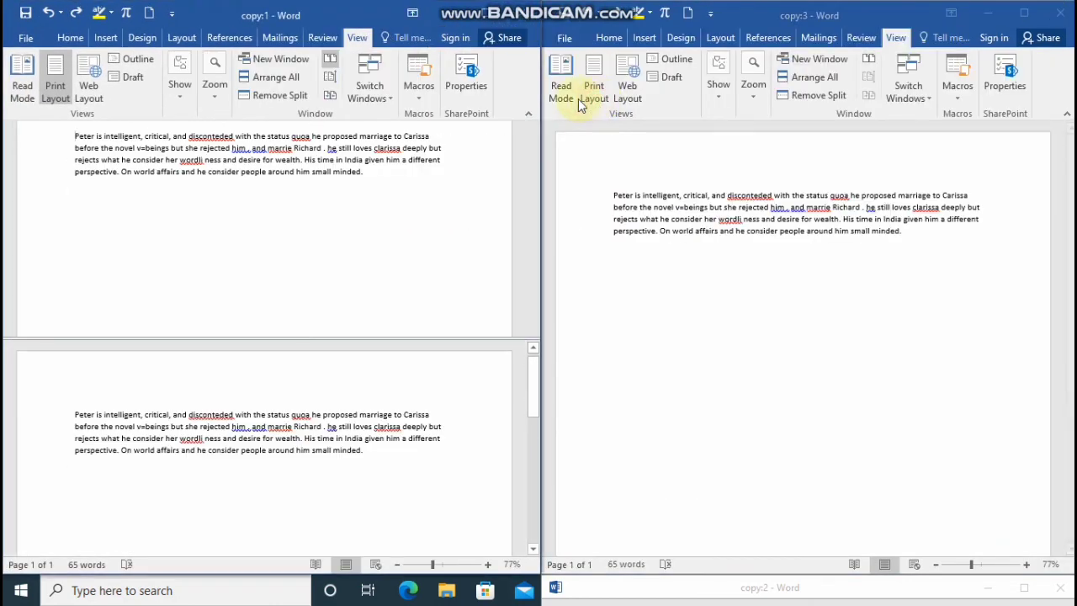
pyautogui.click(486, 13)
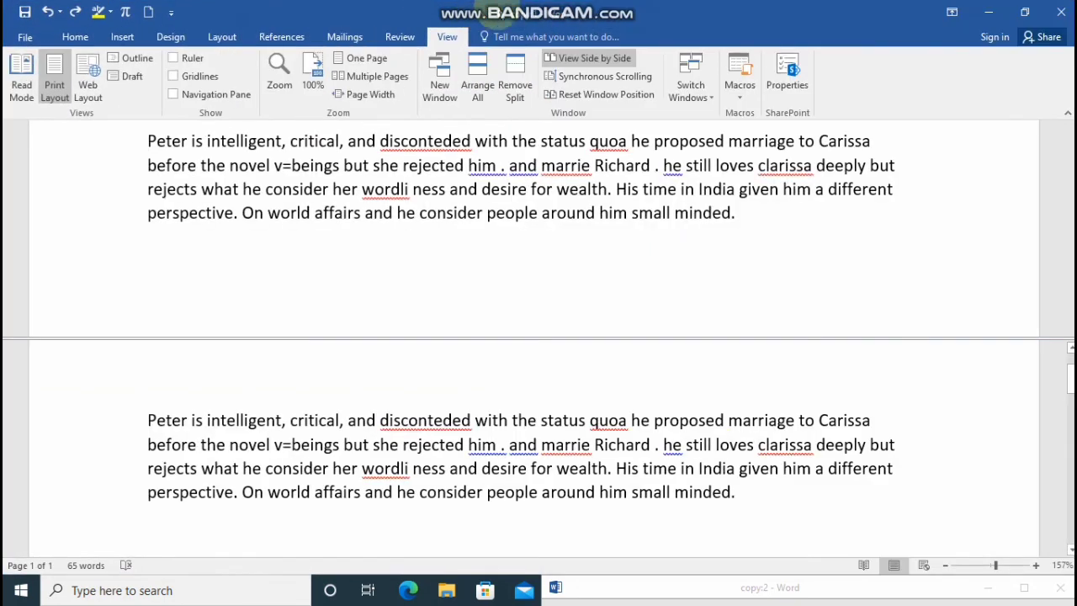
# Switch to the copy:2 document window.
pyautogui.click(673, 94)
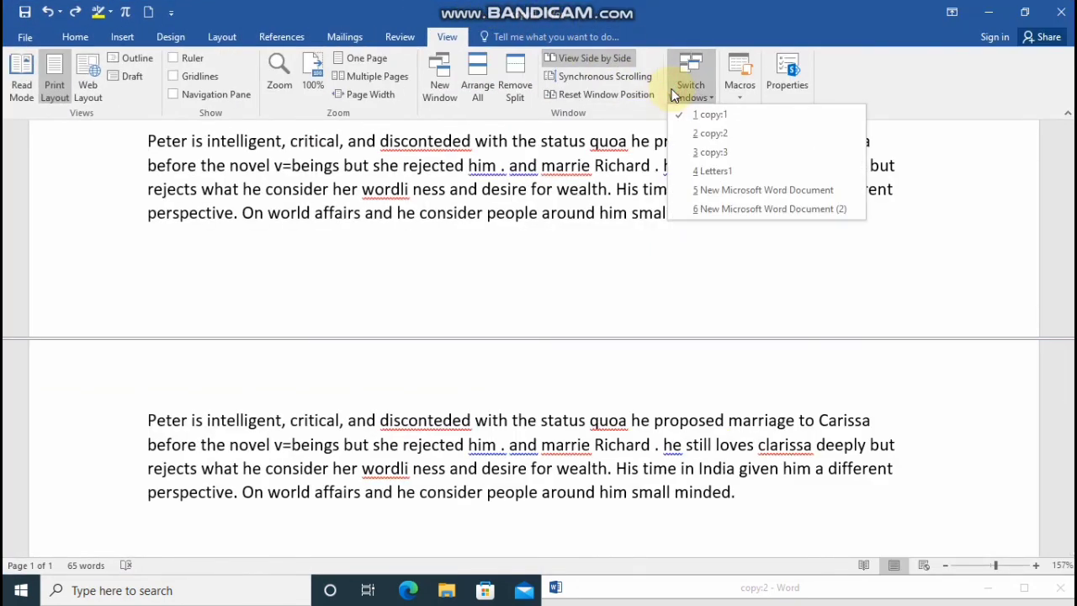
pyautogui.click(711, 133)
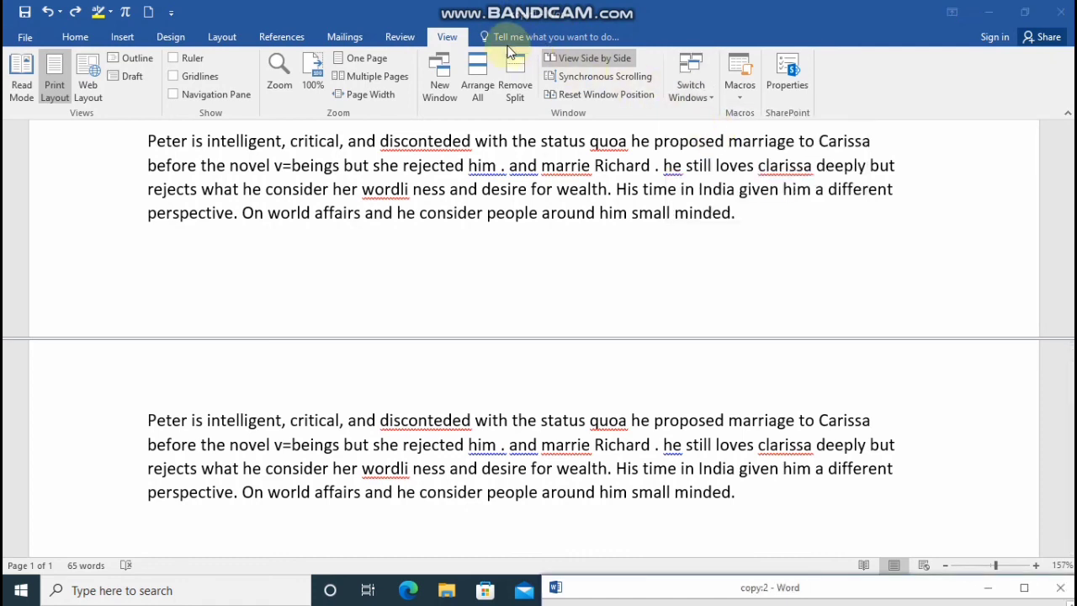
# Switch to the copy:1 document window from the list of open windows.
pyautogui.click(680, 71)
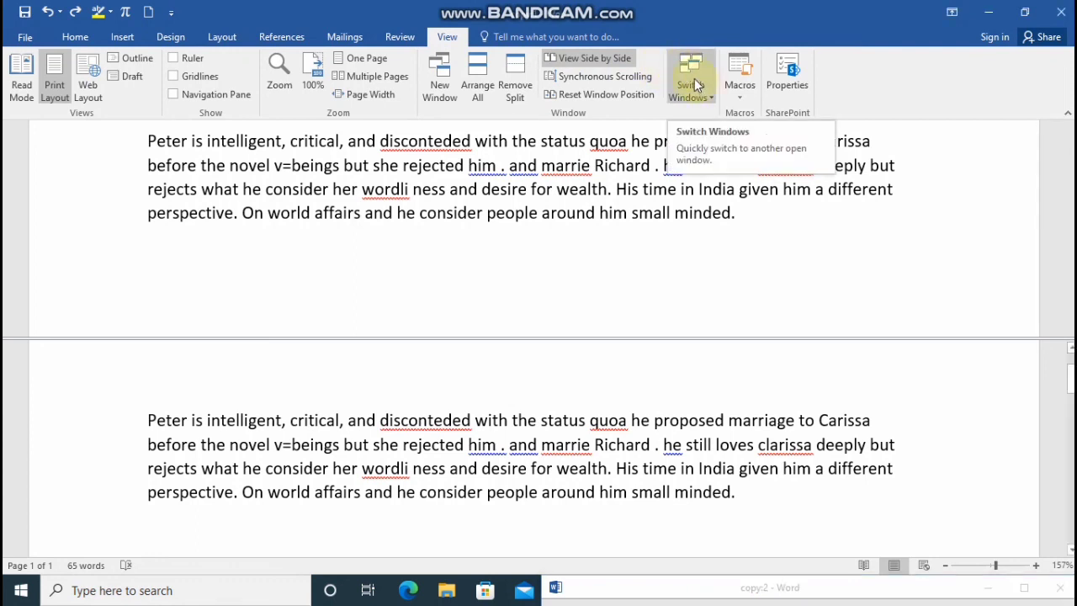
pyautogui.click(694, 80)
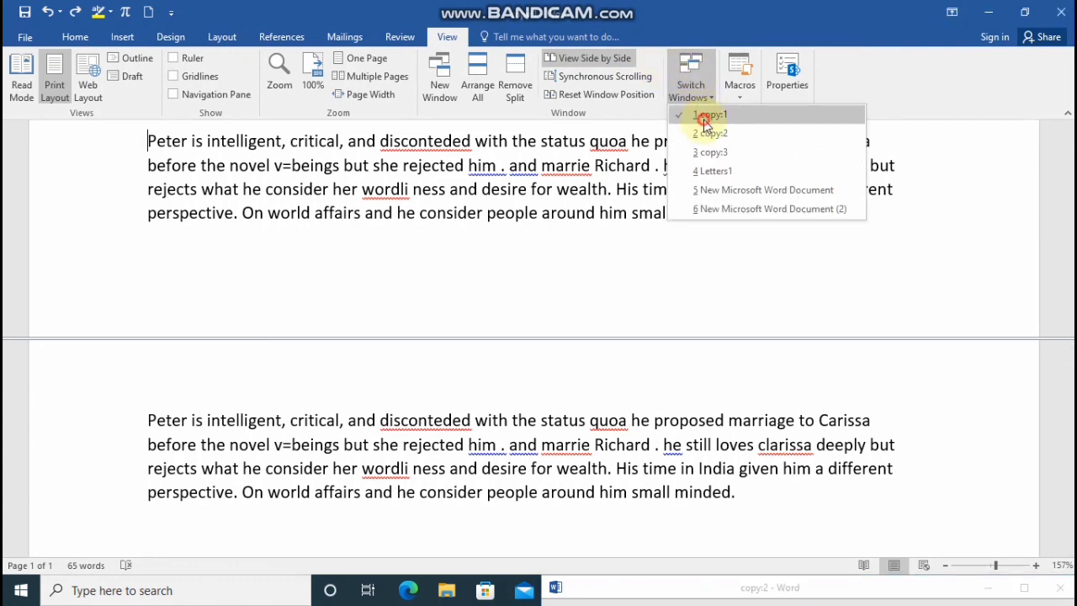
pyautogui.click(704, 119)
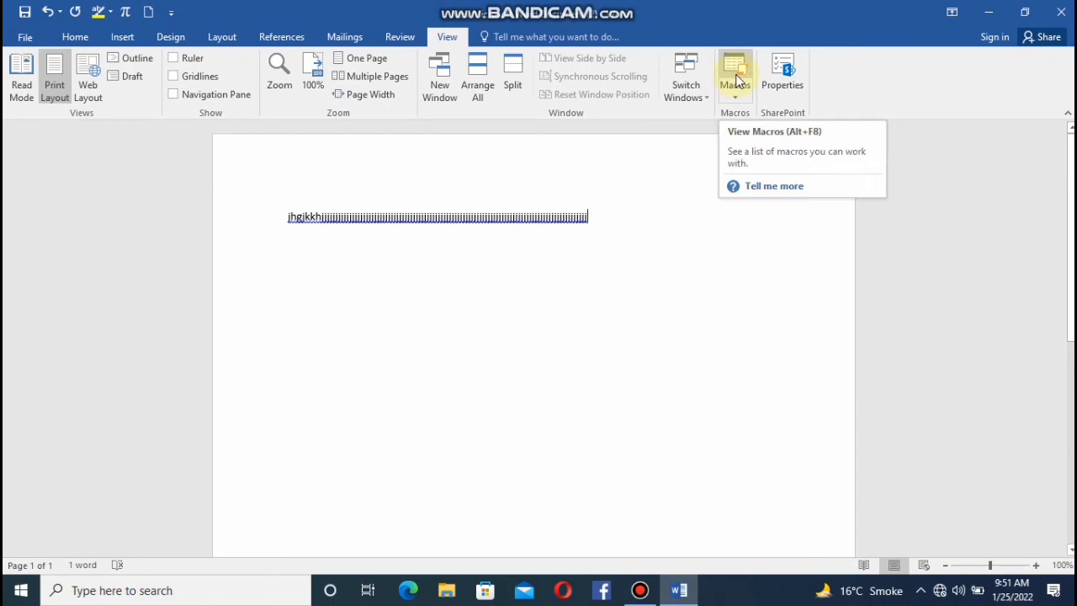
# Check the list of available macros and try to record a macro named "AAk Tech" stored in All Documents (Normal.dotm).
pyautogui.click(734, 76)
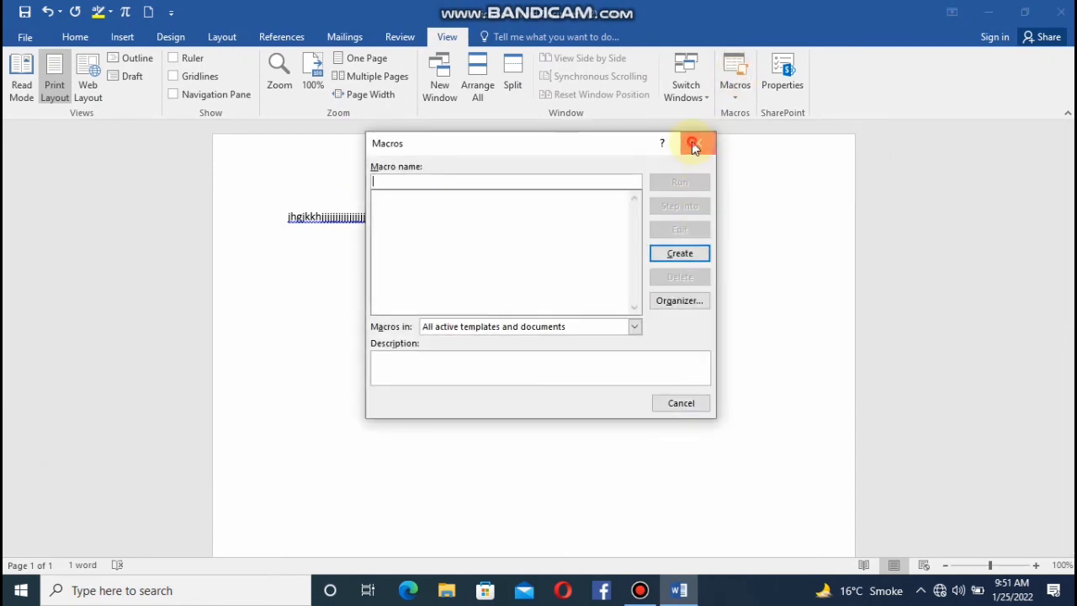
pyautogui.click(691, 143)
pyautogui.click(735, 91)
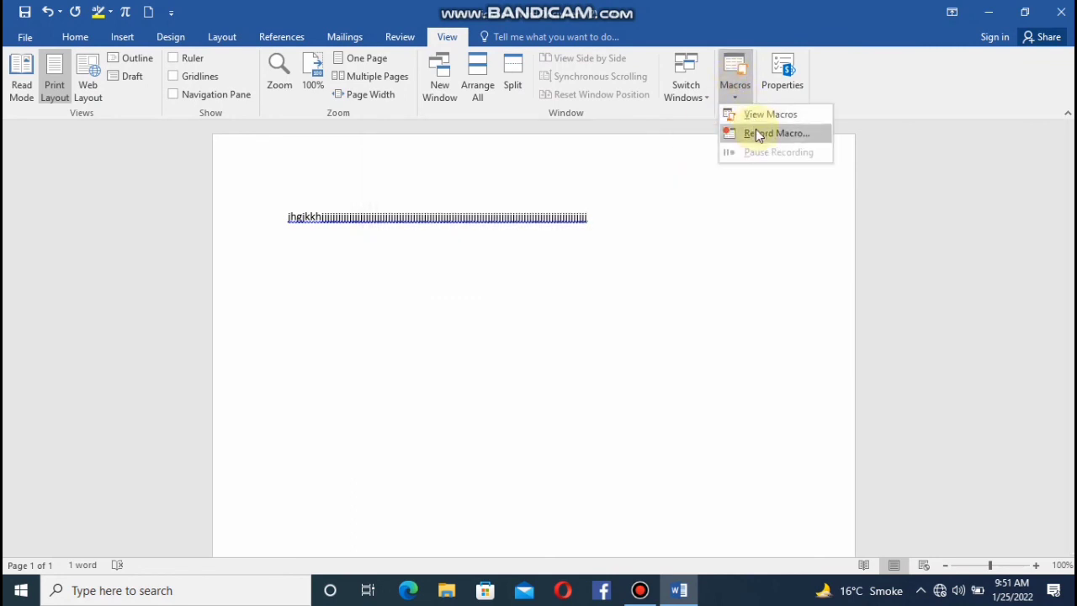
pyautogui.click(755, 132)
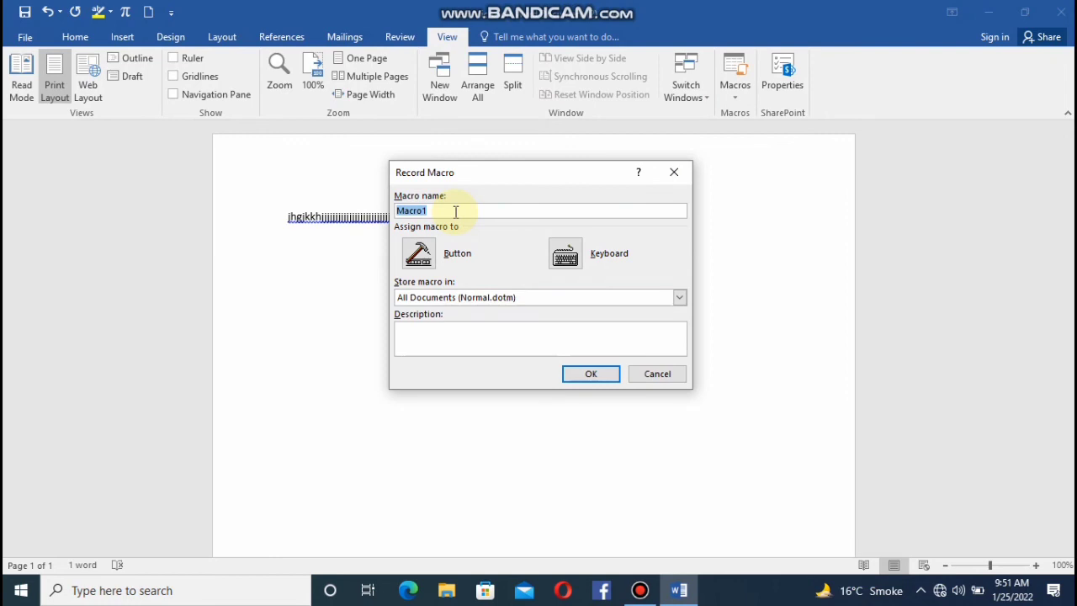
pyautogui.press('BackSpace')
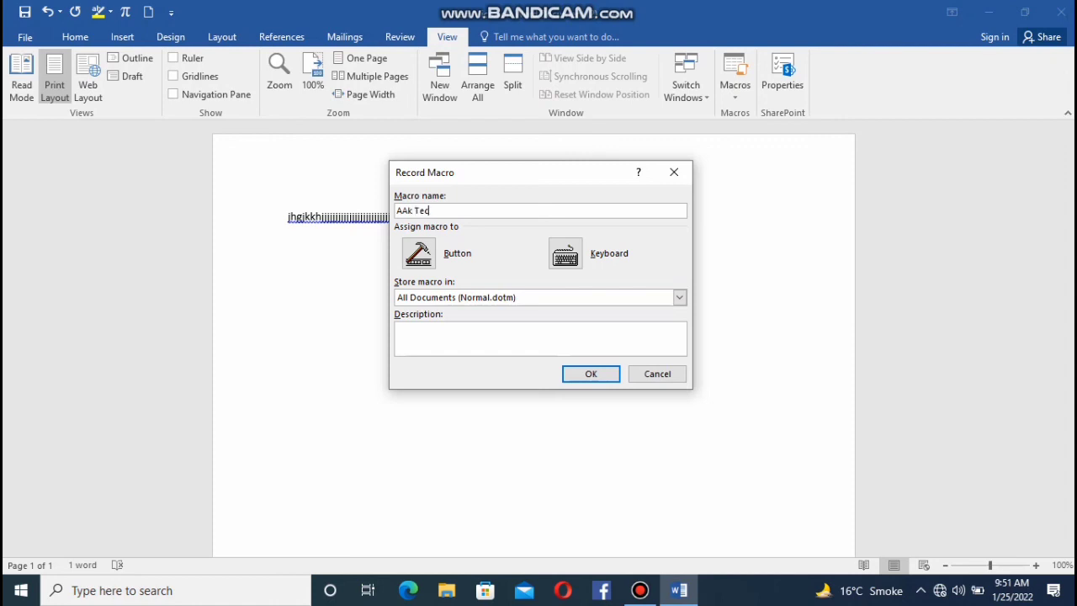
pyautogui.click(590, 375)
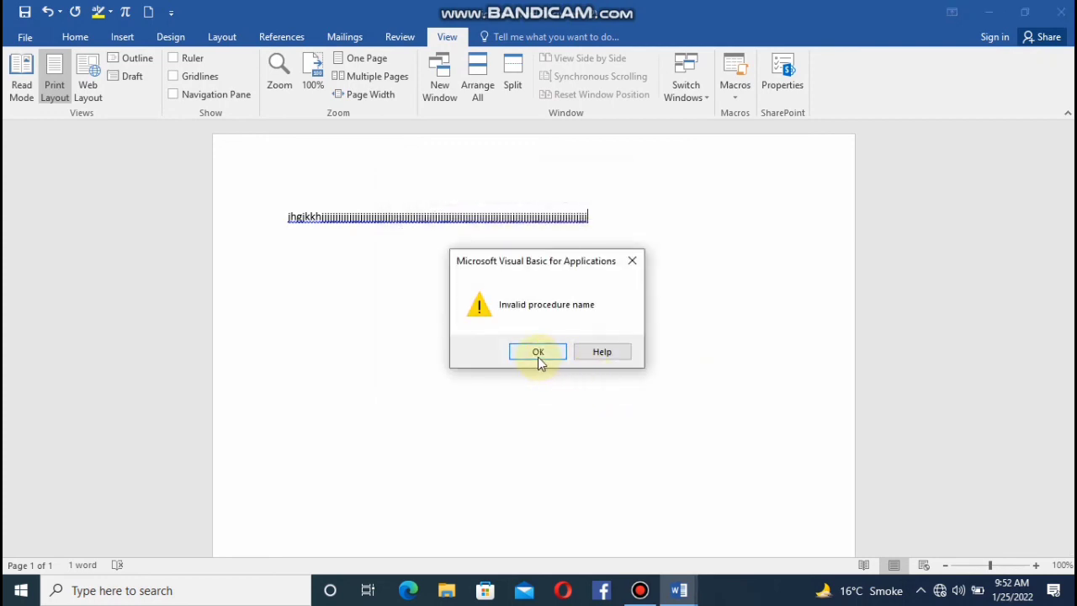
pyautogui.click(537, 357)
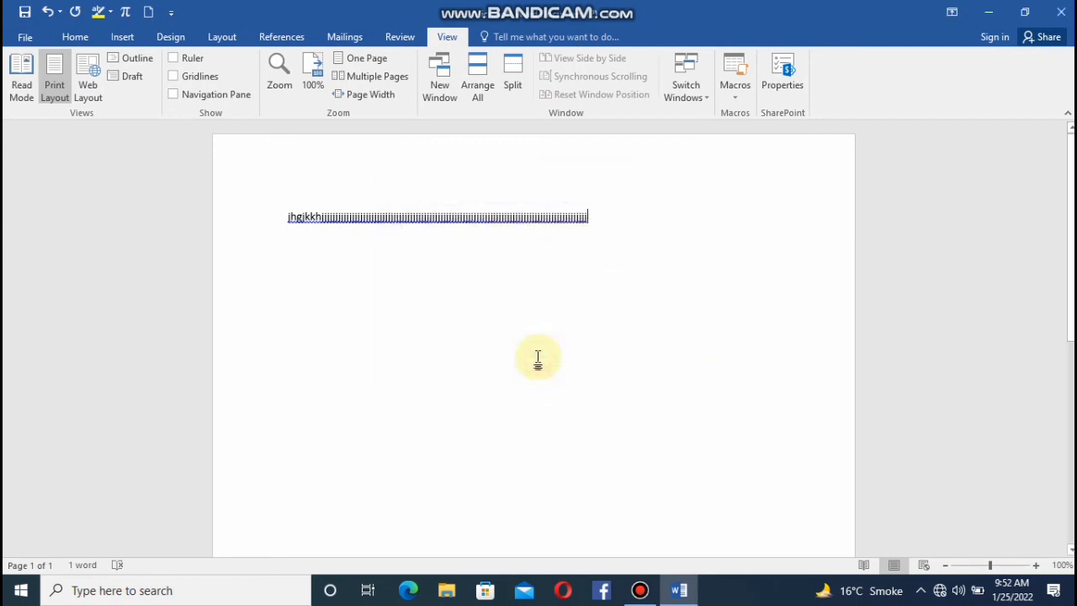
# Record Macro1 in All Documents (Normal.dotm) with the description "AAk tech" and stop the recording.
pyautogui.click(735, 92)
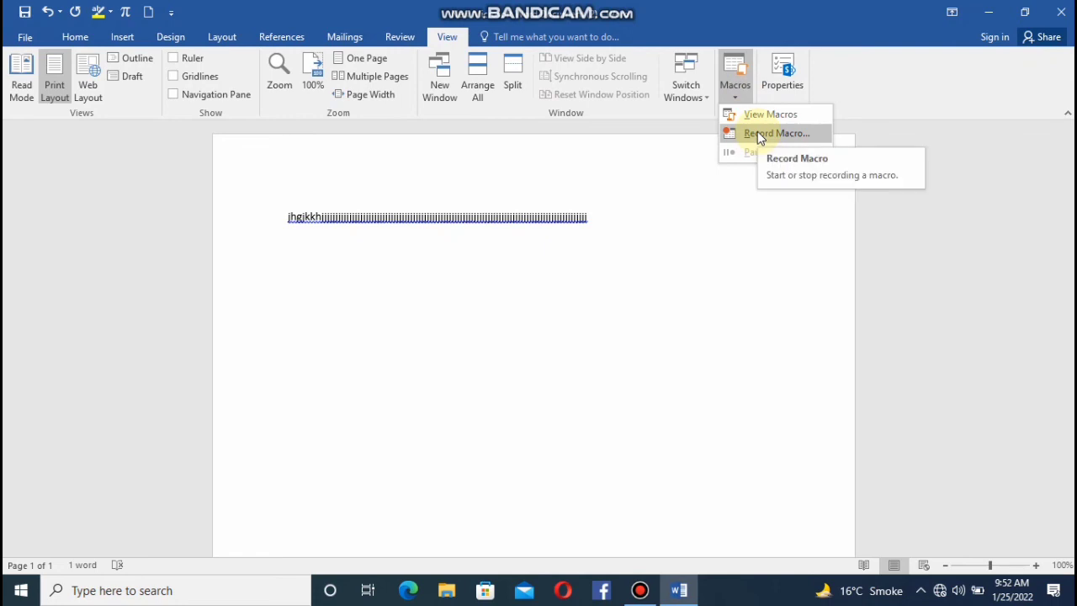
pyautogui.click(755, 128)
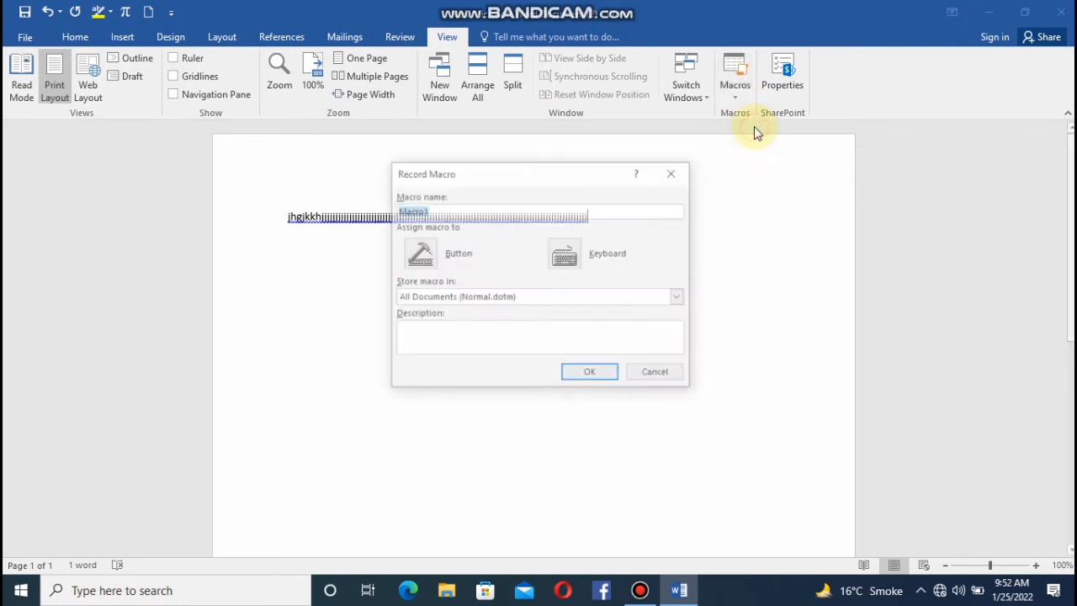
pyautogui.click(447, 340)
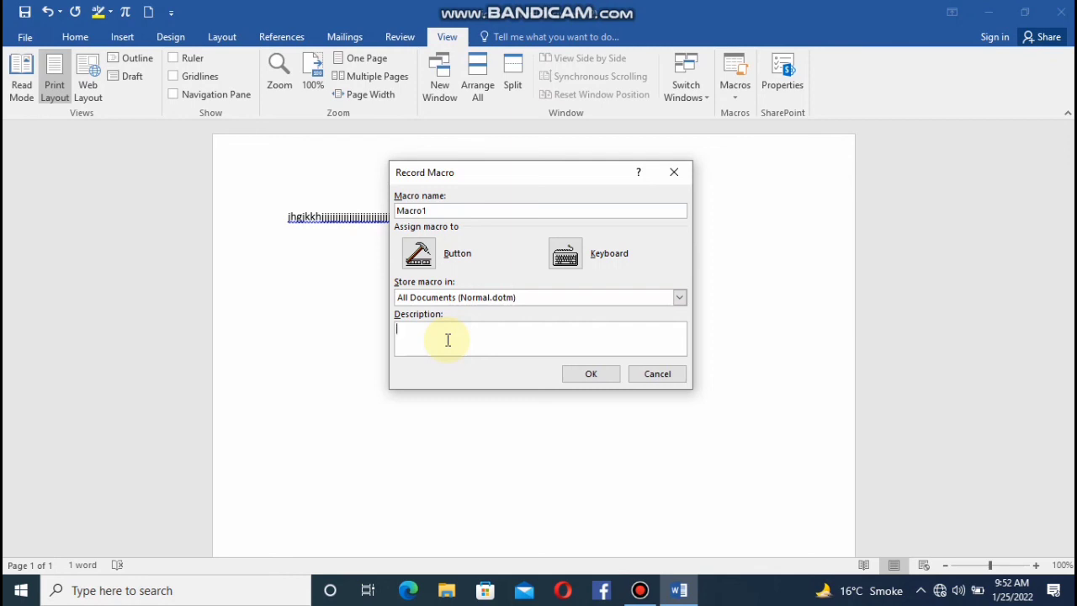
pyautogui.write('AAk tech')
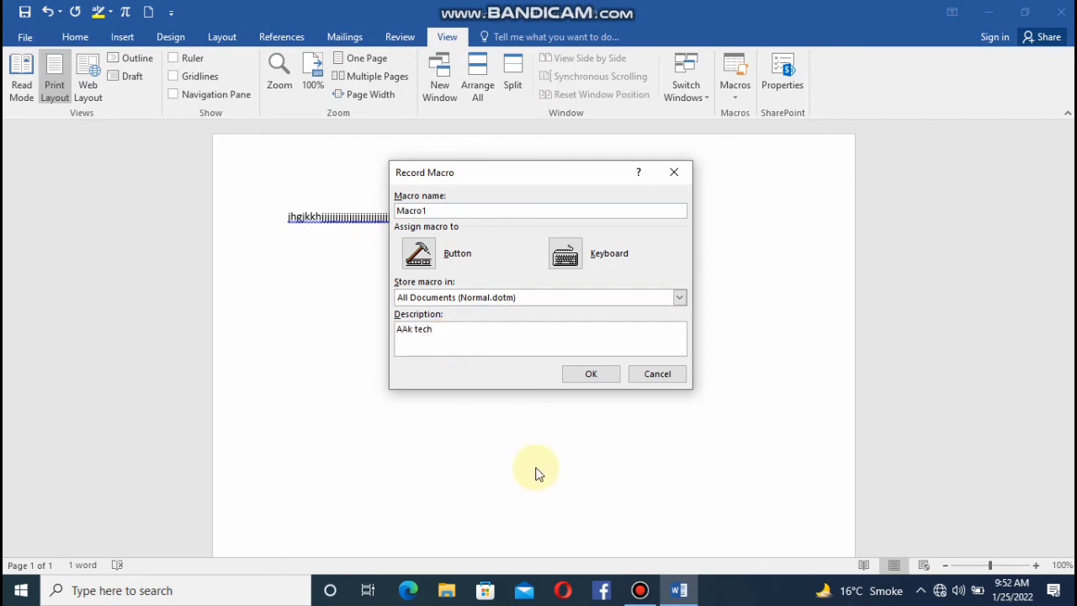
pyautogui.click(588, 376)
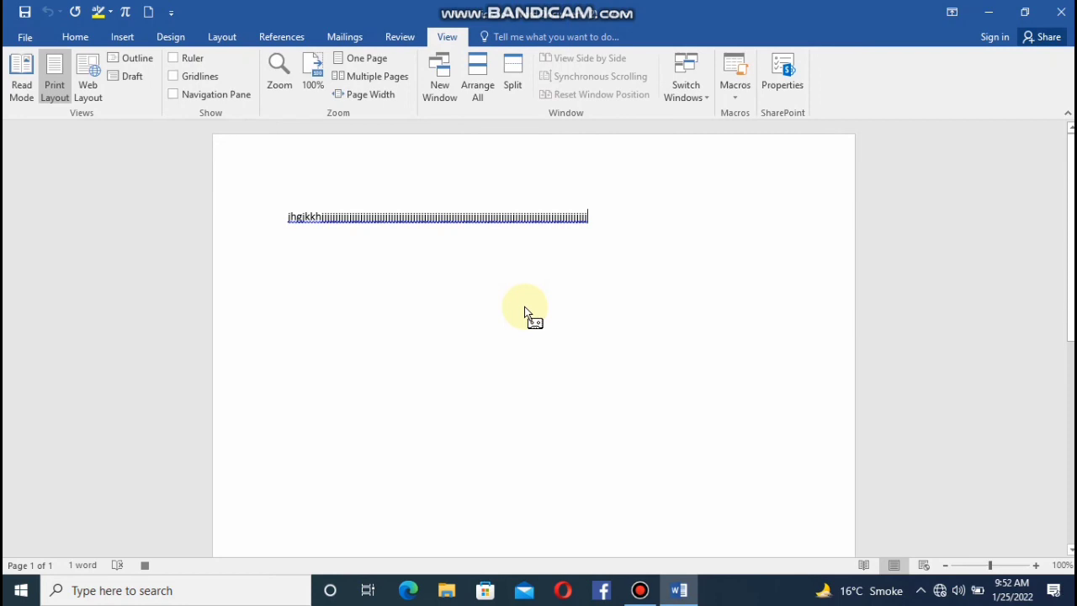
pyautogui.click(733, 98)
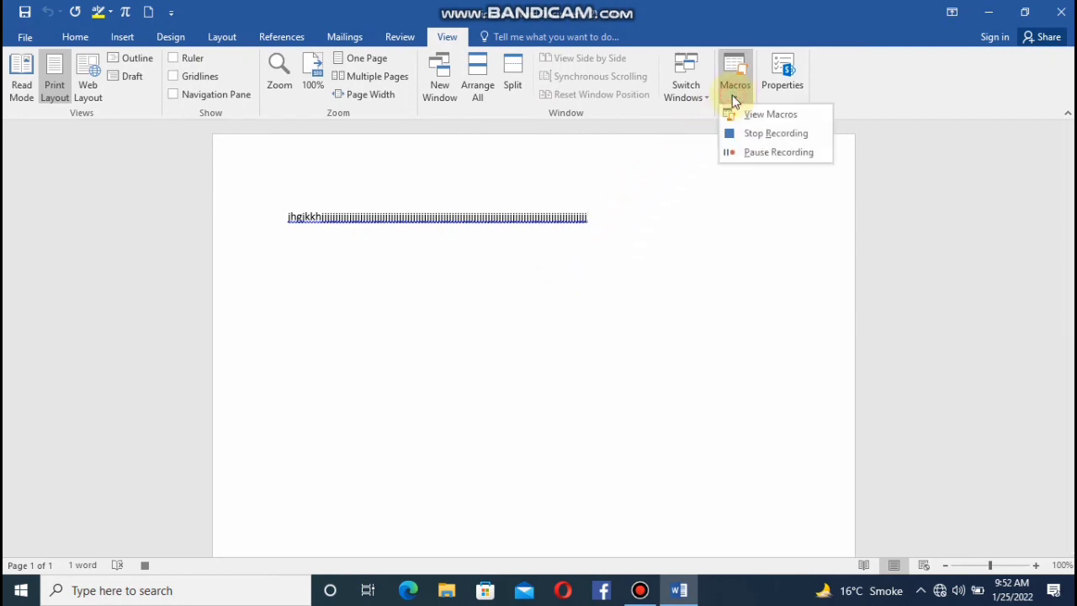
pyautogui.click(750, 133)
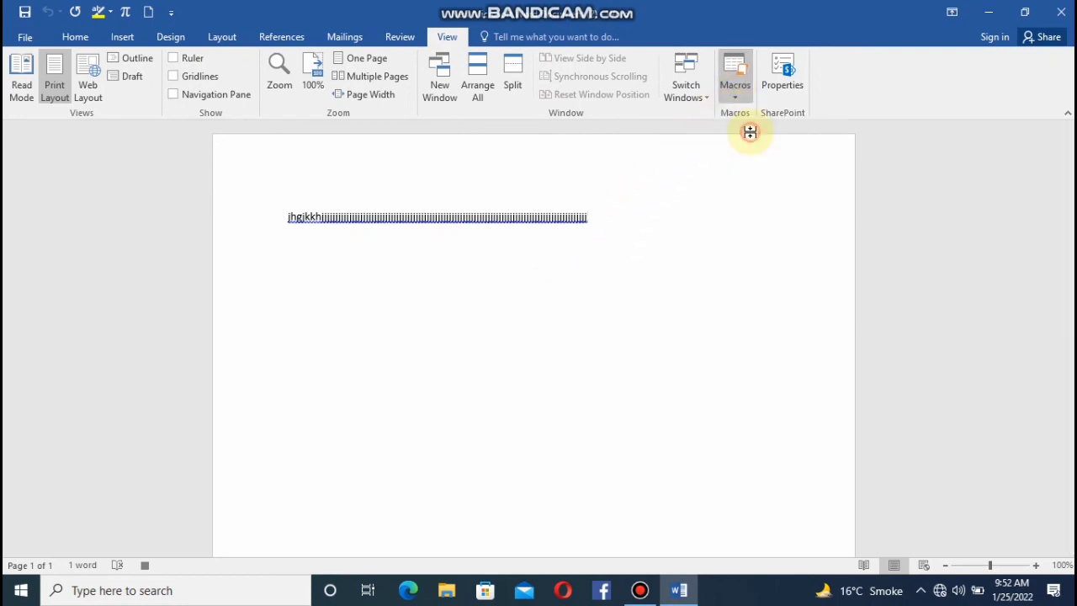
# Run Macro1 from the list of recorded macros.
pyautogui.click(737, 94)
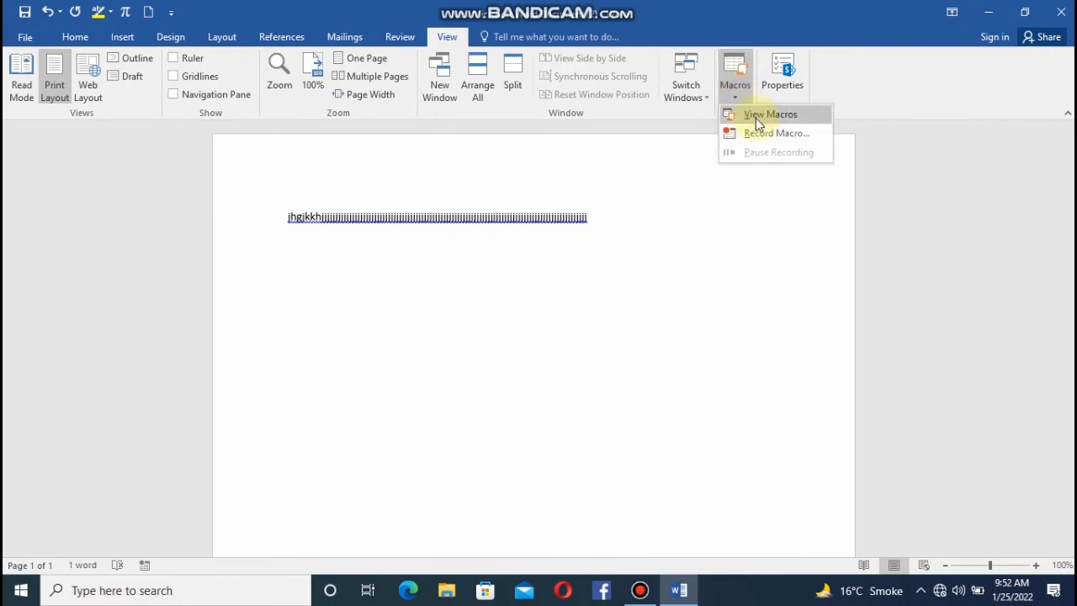
pyautogui.click(756, 118)
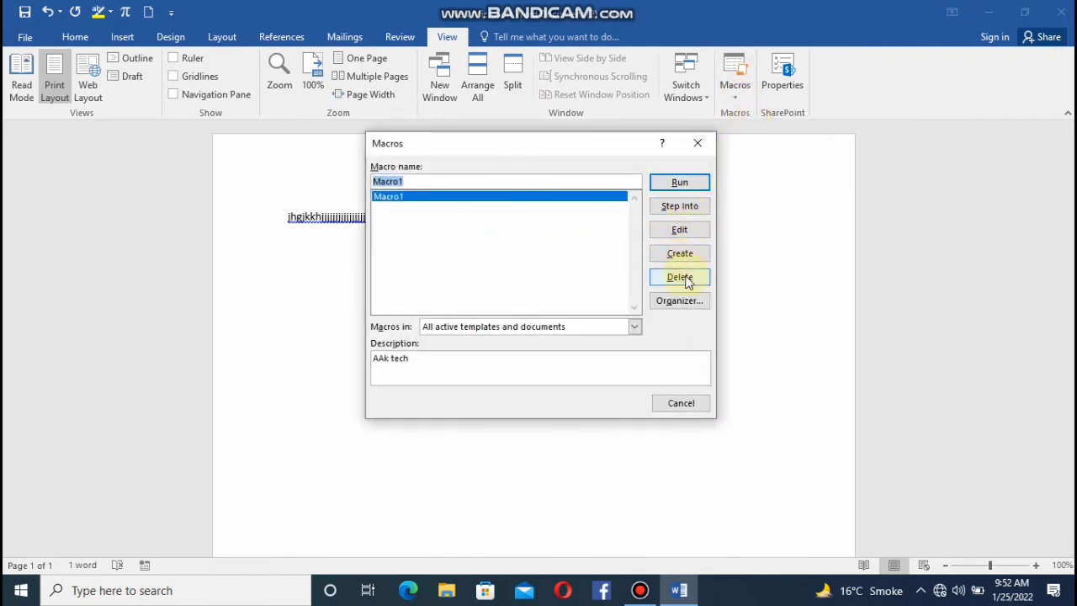
pyautogui.click(680, 182)
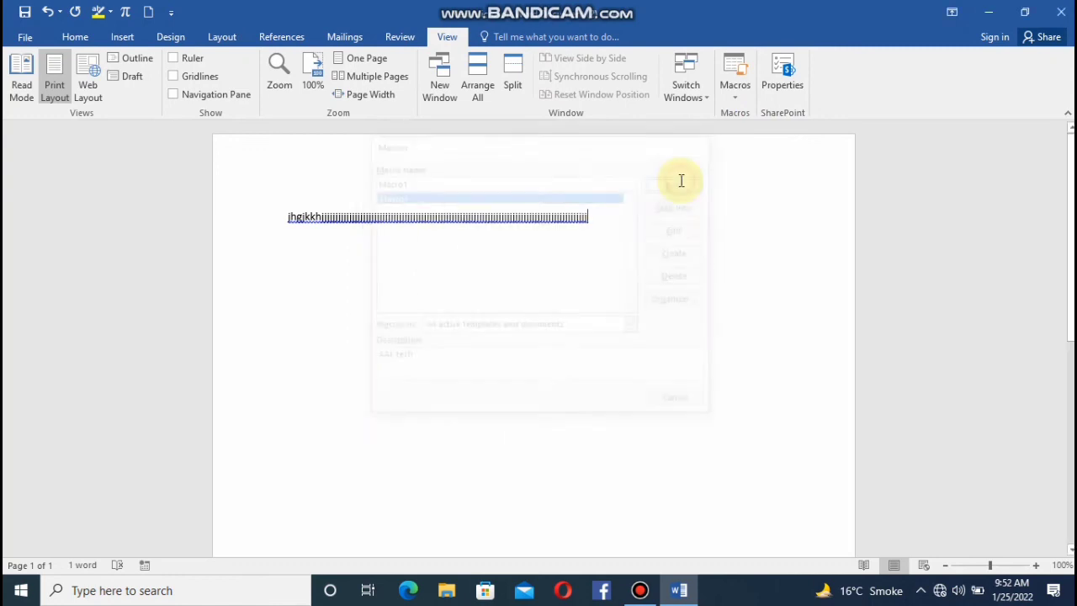
pyautogui.rightClick(505, 289)
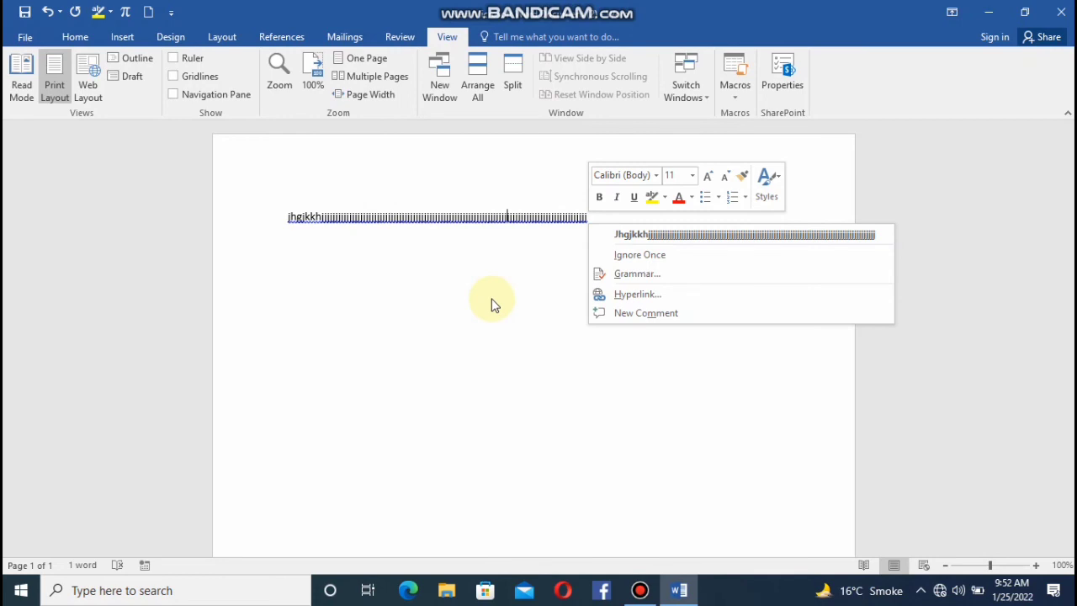
pyautogui.click(493, 299)
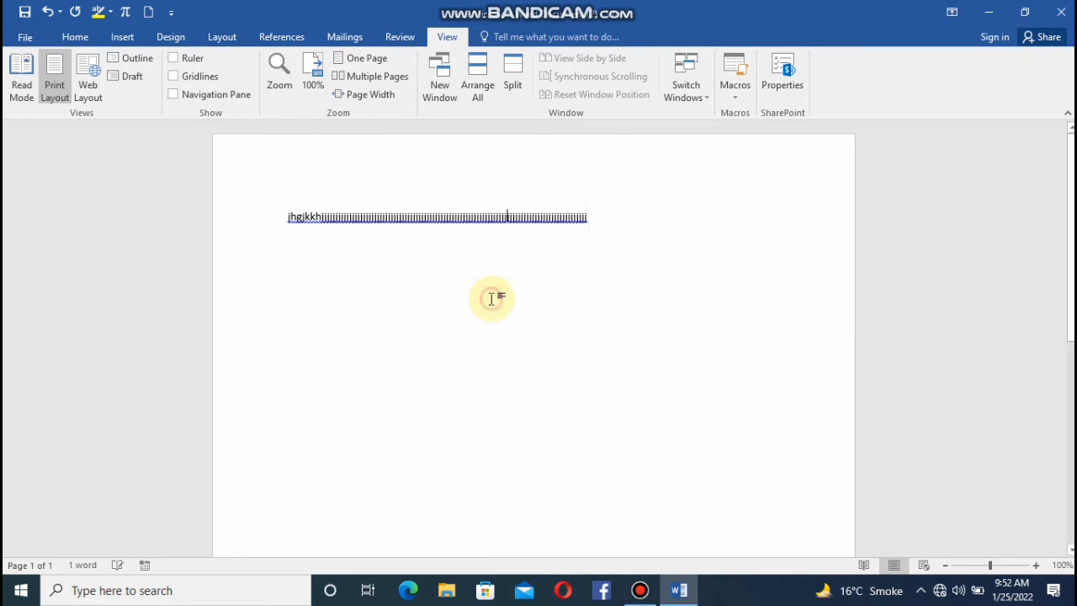
# View the properties of New Microsoft Word Document (2) and close the document.
pyautogui.click(783, 93)
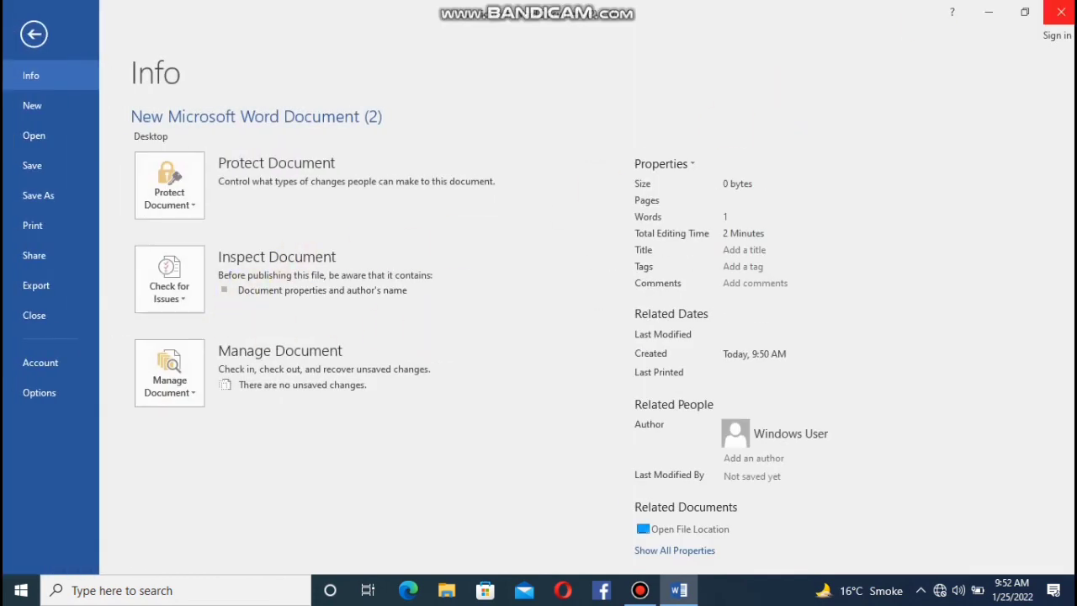
pyautogui.click(1060, 11)
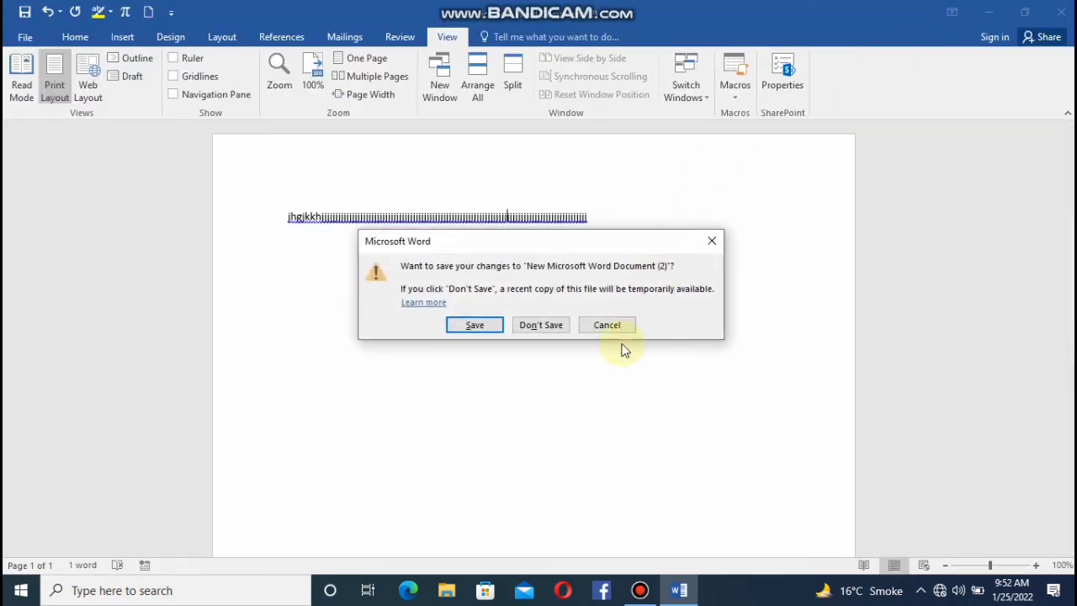
pyautogui.click(715, 244)
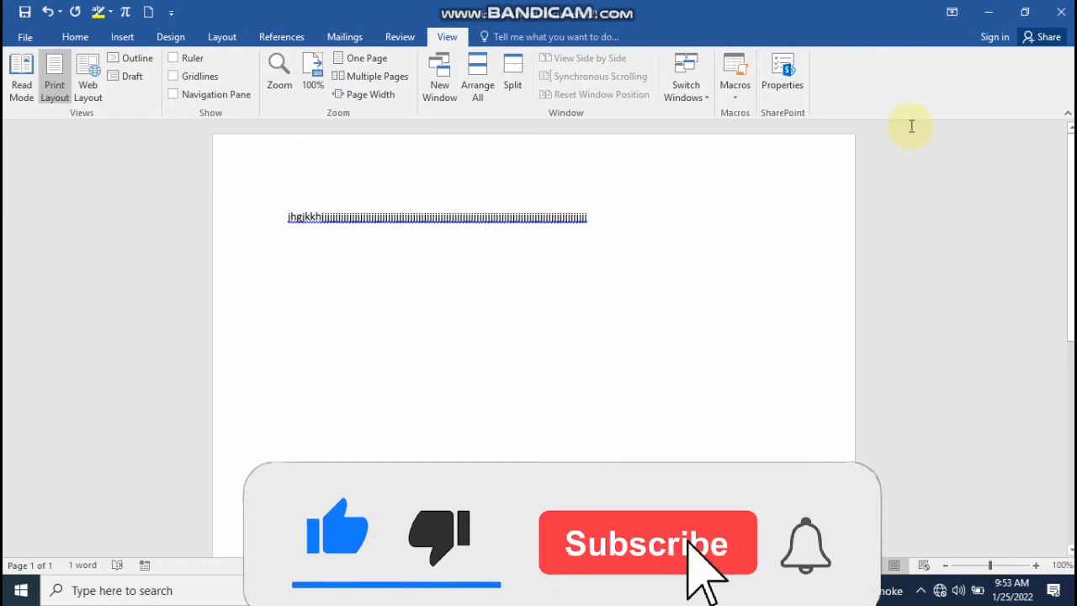
pyautogui.click(1063, 18)
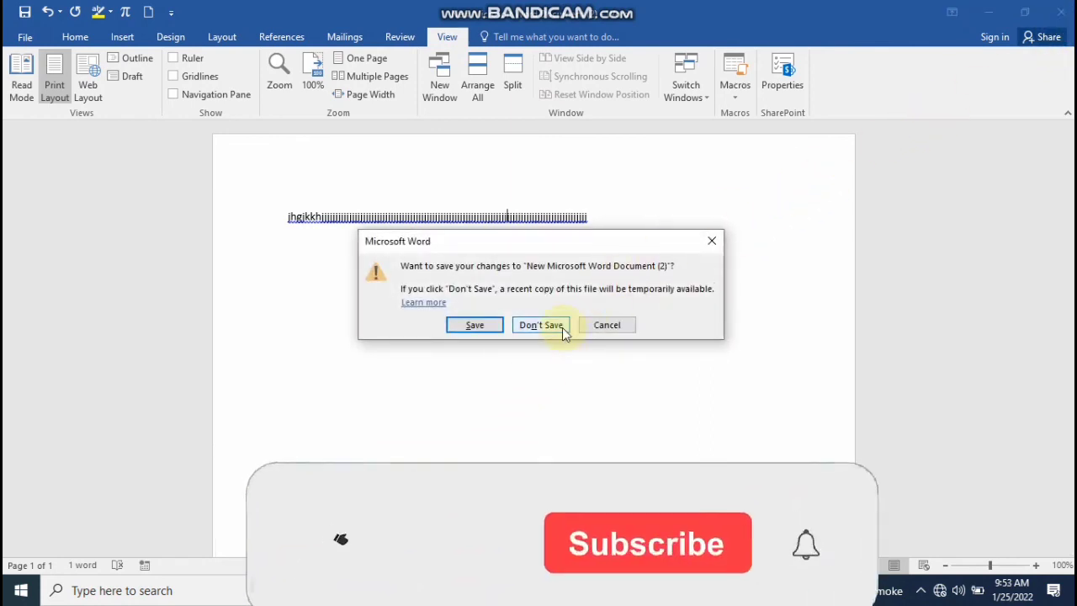